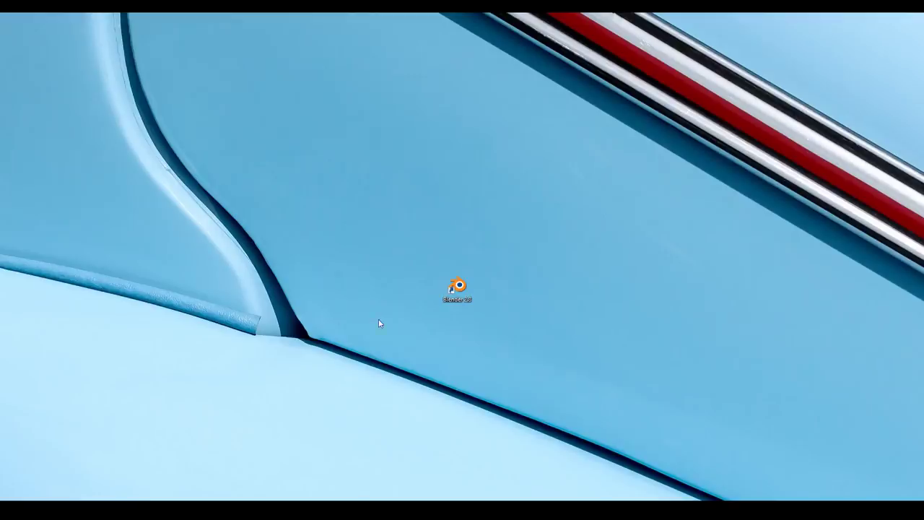
- Start Blender 2.8 and load the factory settings
double_click(459, 286)
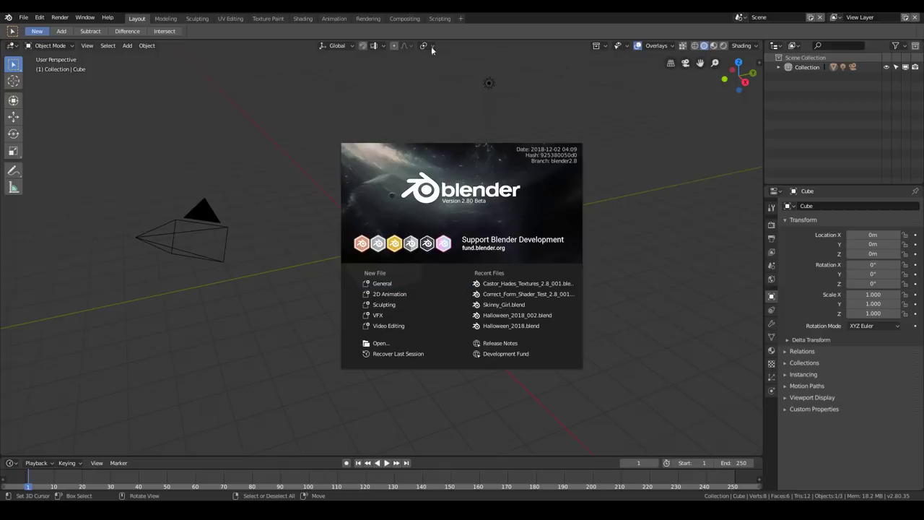
click(204, 133)
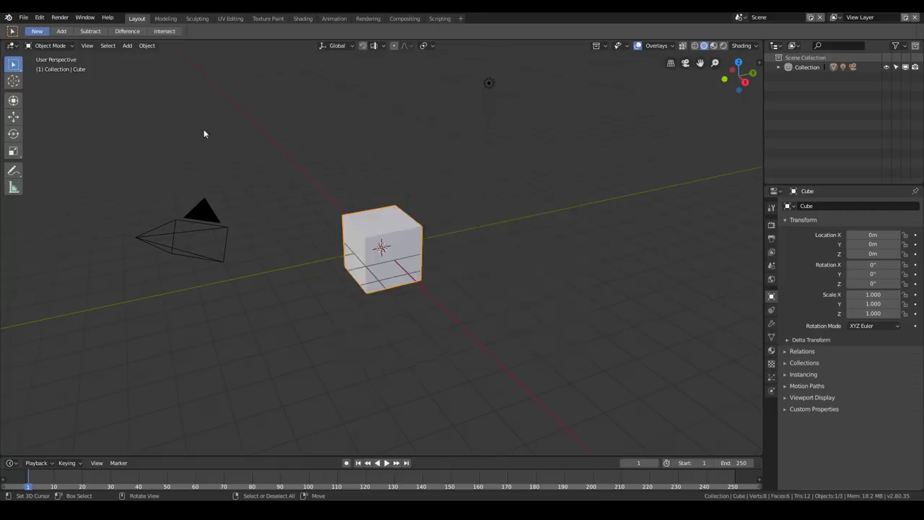
click(23, 18)
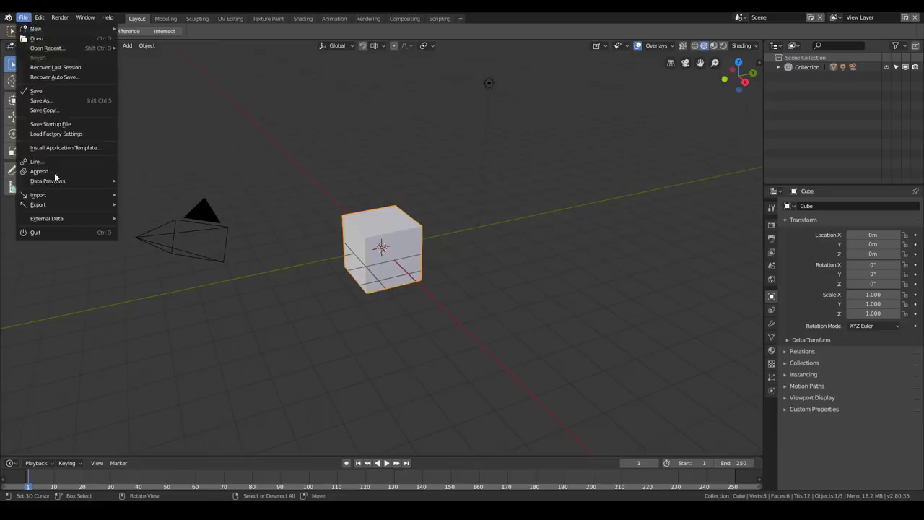
click(95, 133)
click(96, 132)
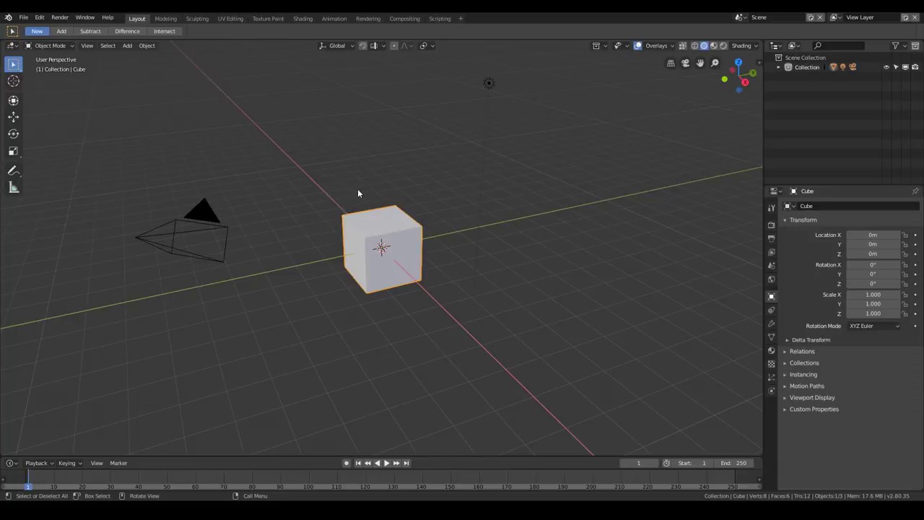
- Select the light, the cube and the camera in turn, ending with the camera selected
middle_drag(402, 192, 493, 105)
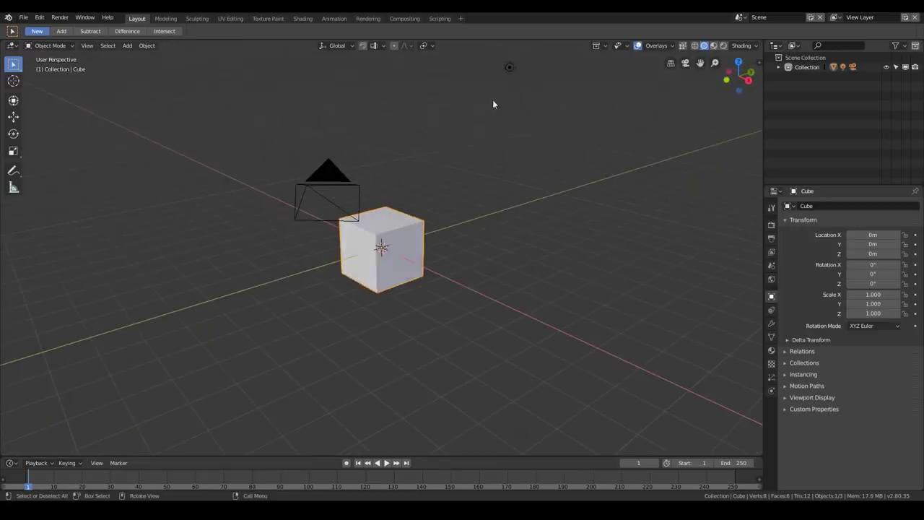
click(508, 69)
middle_drag(402, 218, 362, 230)
click(362, 230)
click(72, 189)
middle_drag(72, 189, 332, 225)
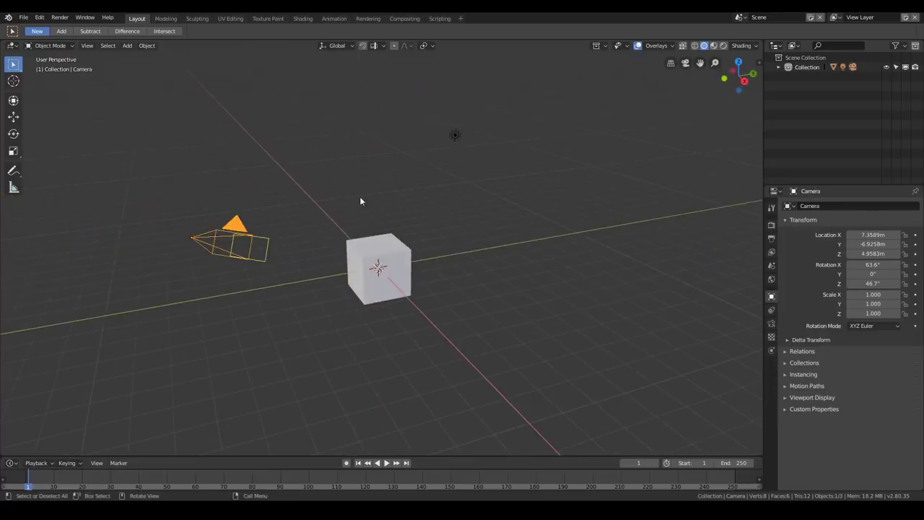
click(454, 135)
click(397, 253)
click(245, 248)
mouse_move(245, 247)
middle_down()
mouse_move(344, 237)
mouse_move(253, 238)
middle_up()
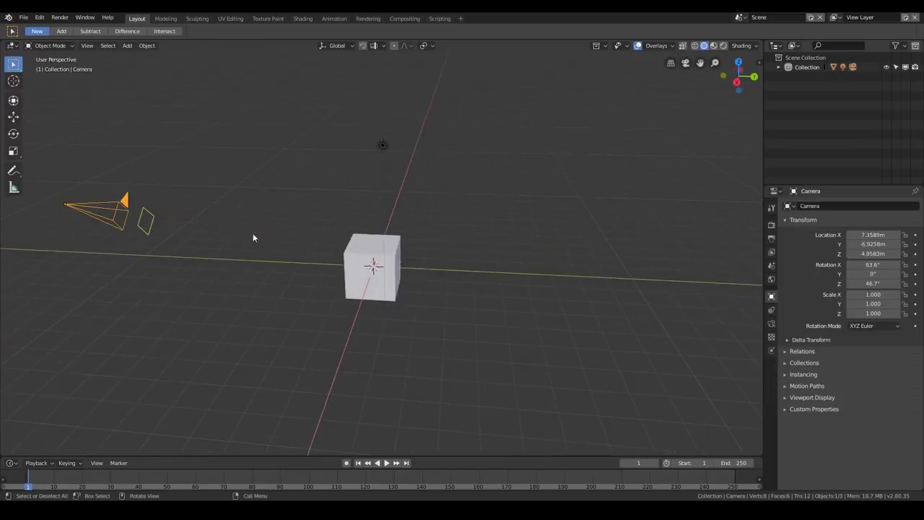
- Alternate the selection between the cube, light and camera, ending with the cube selected
middle_drag(358, 238, 464, 182)
scroll(396, 244, up, 3)
scroll(398, 254, down, 2)
click(396, 322)
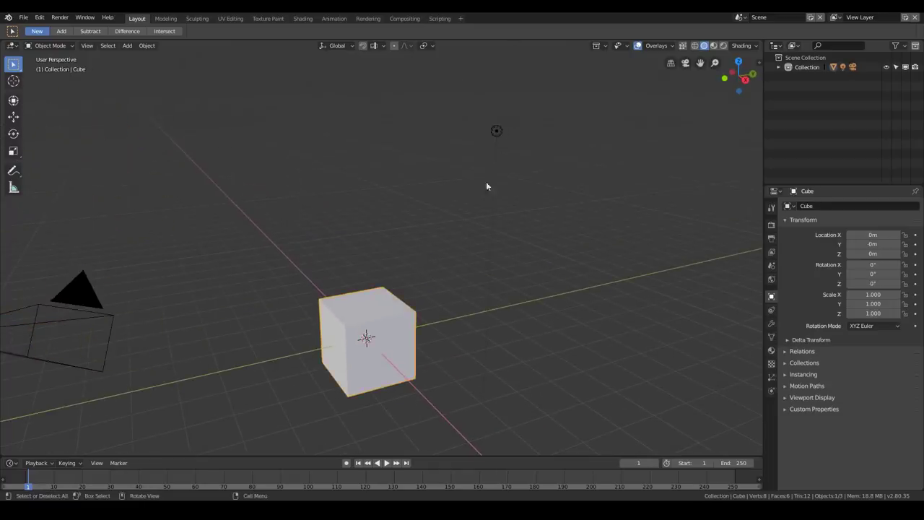
click(496, 131)
middle_drag(403, 263, 448, 180)
middle_drag(384, 230, 231, 237)
click(212, 241)
click(347, 239)
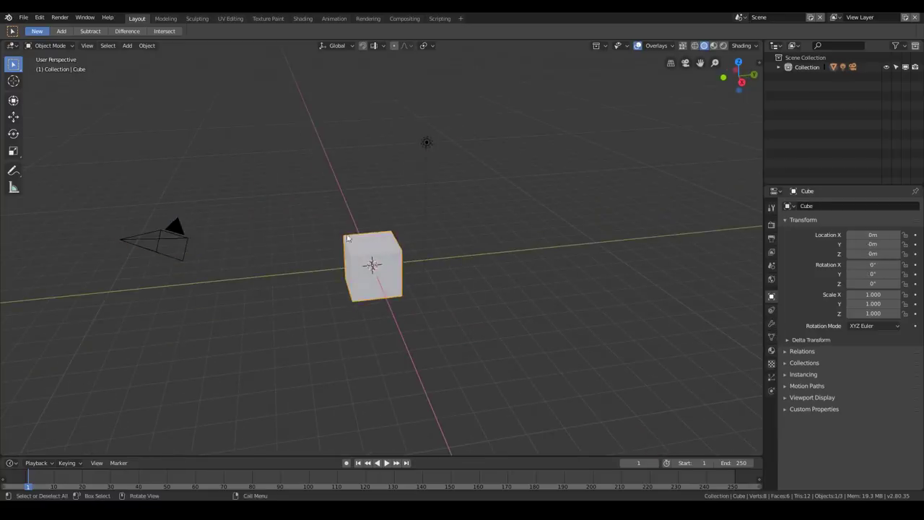
click(427, 142)
middle_drag(375, 245, 374, 245)
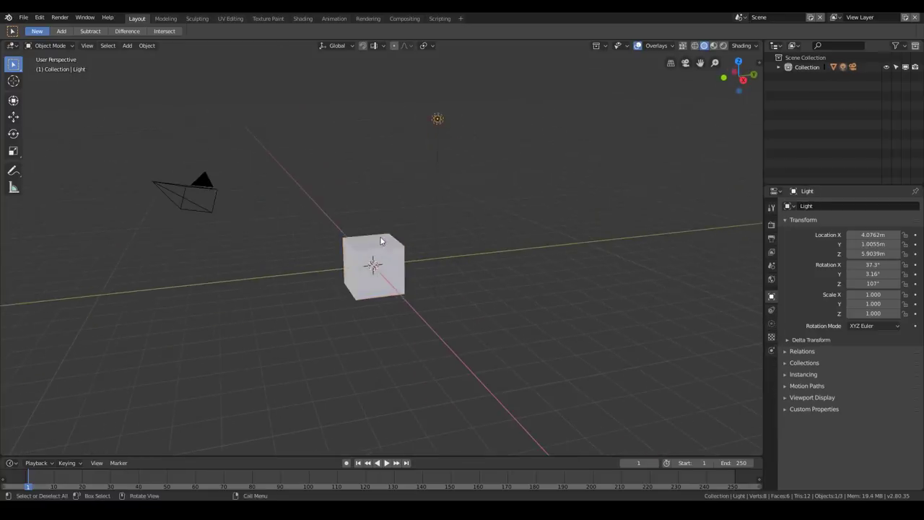
click(381, 241)
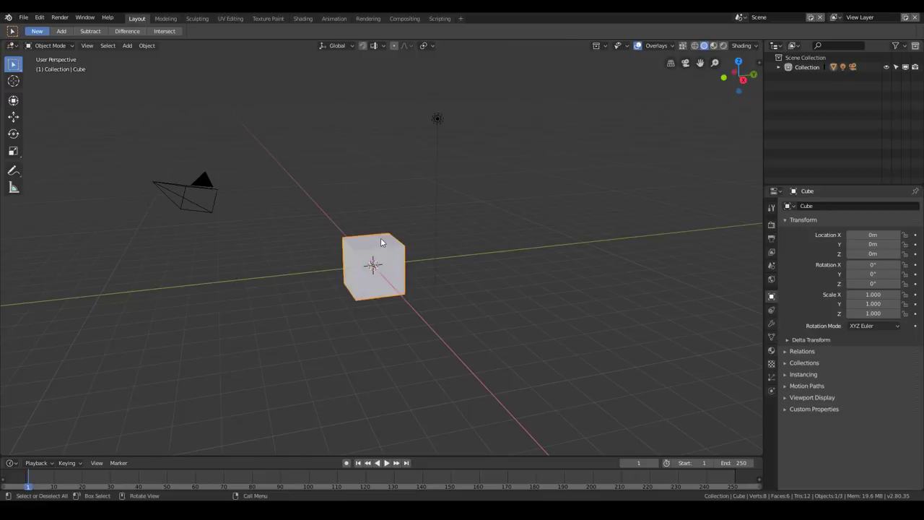
- Duplicate the light, place the copy beside the original, and delete the copy again
right_click(381, 242)
click(438, 120)
right_click(436, 123)
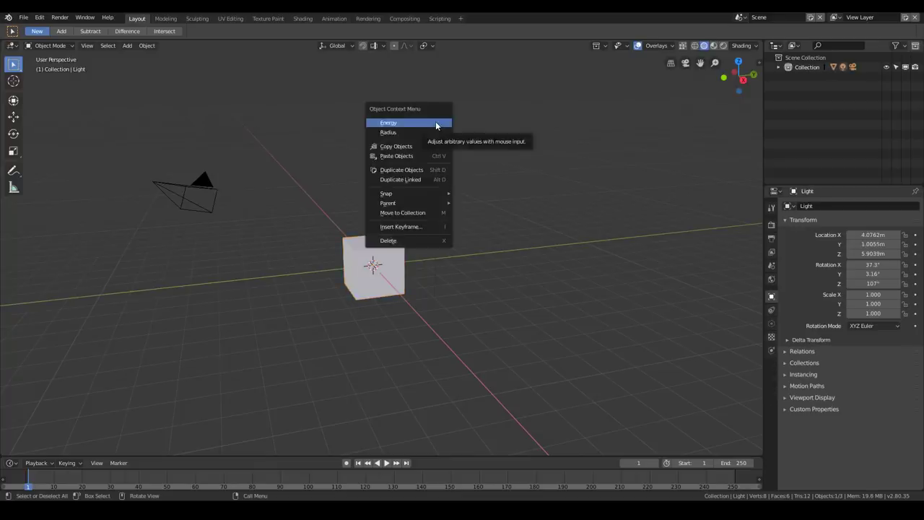
click(428, 170)
click(555, 160)
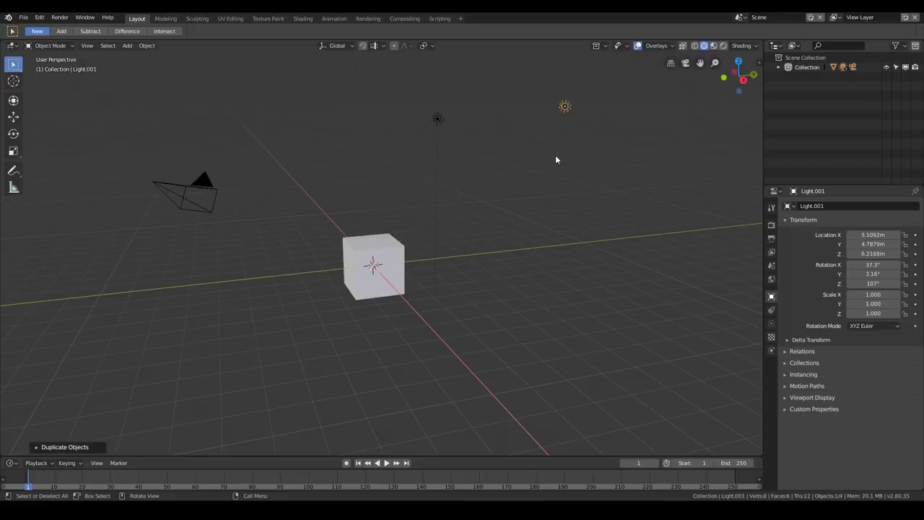
key(x)
click(560, 111)
- Select the cube and switch it to Edit Mode
middle_drag(400, 169, 356, 237)
click(363, 241)
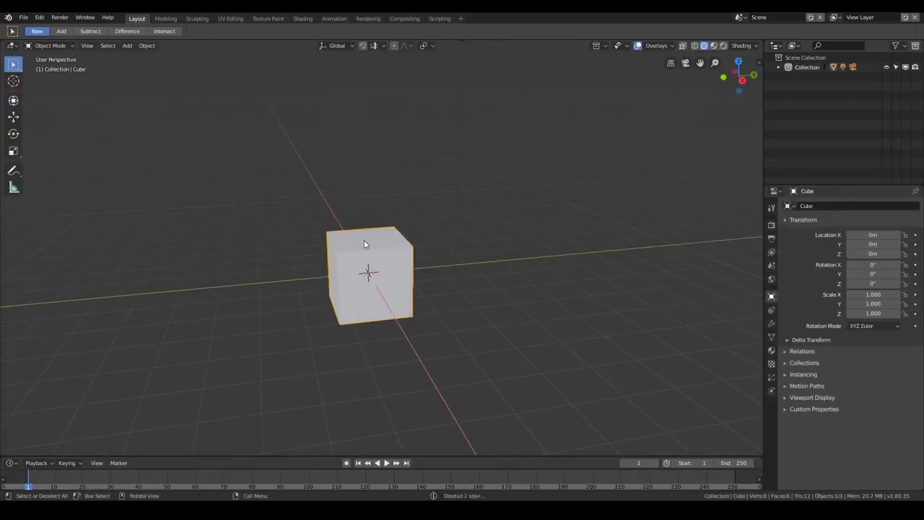
key(Tab)
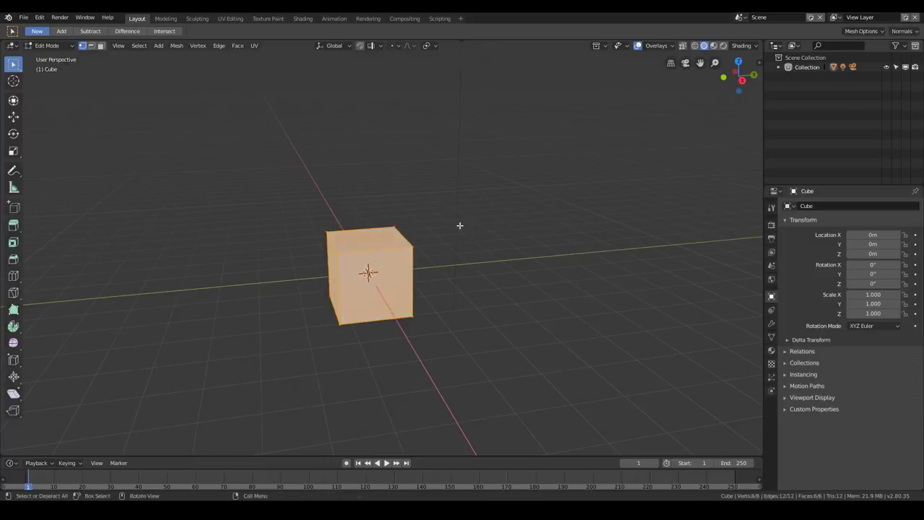
middle_drag(353, 210, 378, 214)
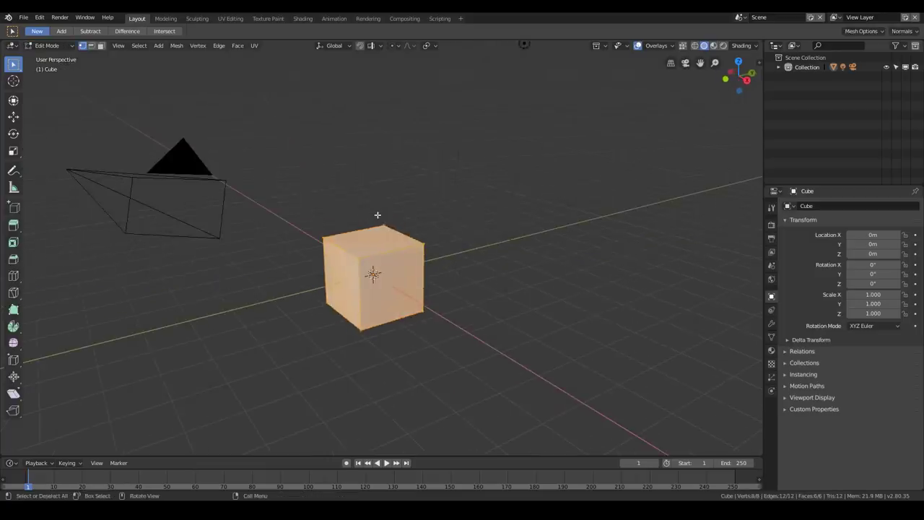
key(ctrl+Tab)
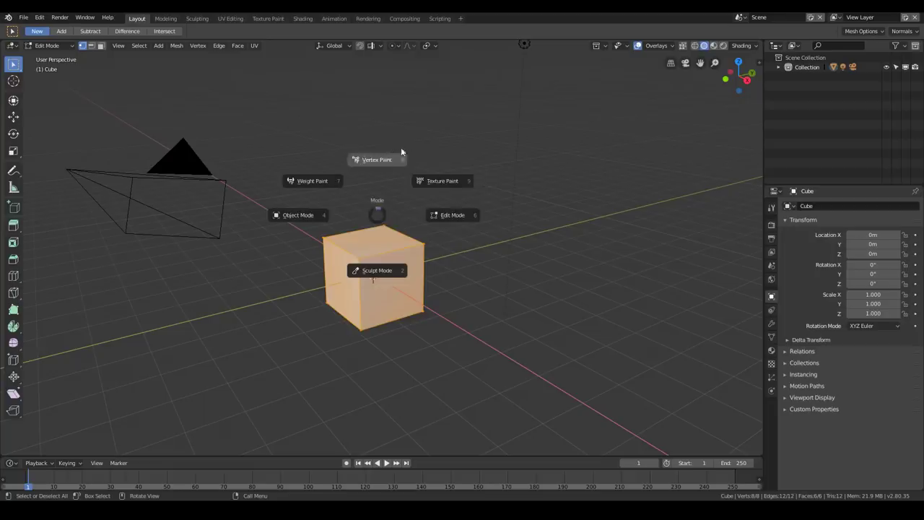
click(426, 218)
middle_drag(385, 223, 372, 210)
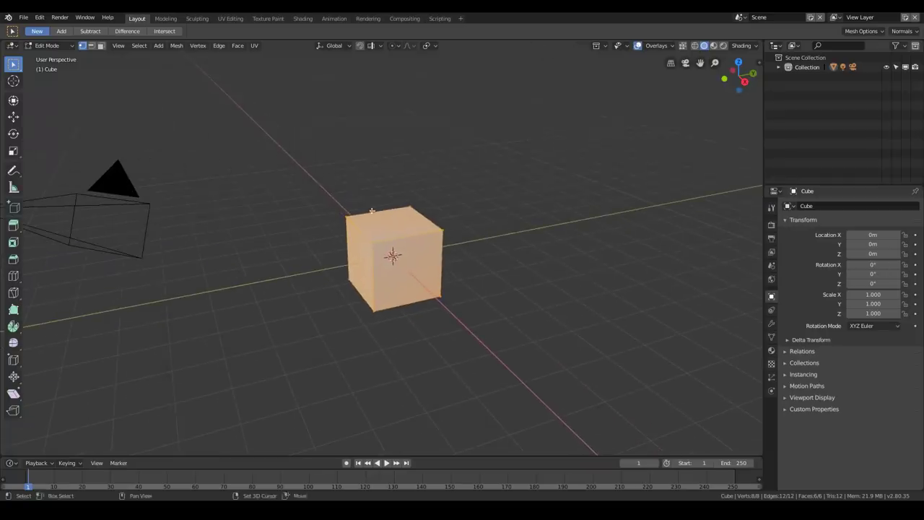
- Try the edge and face selection modes, return to vertex selection, and turn on snapping
click(91, 47)
key(3)
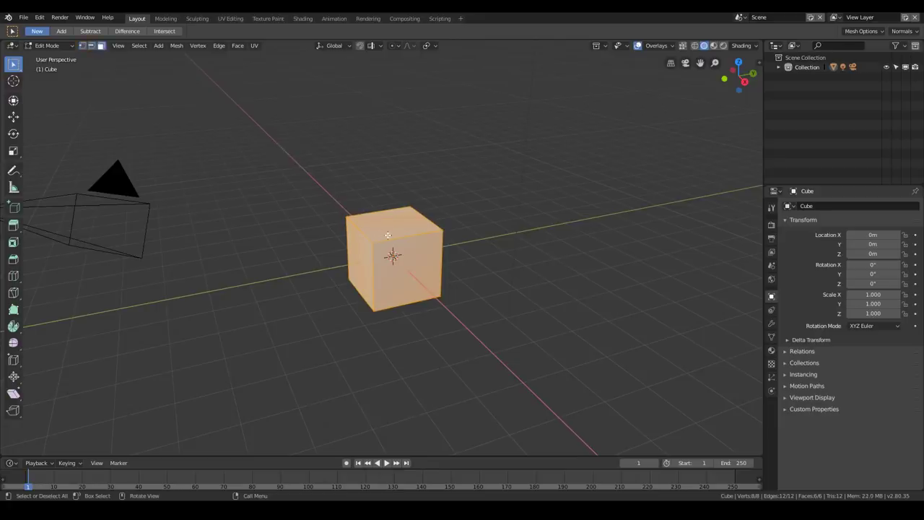
key(1)
key(shift+Tab)
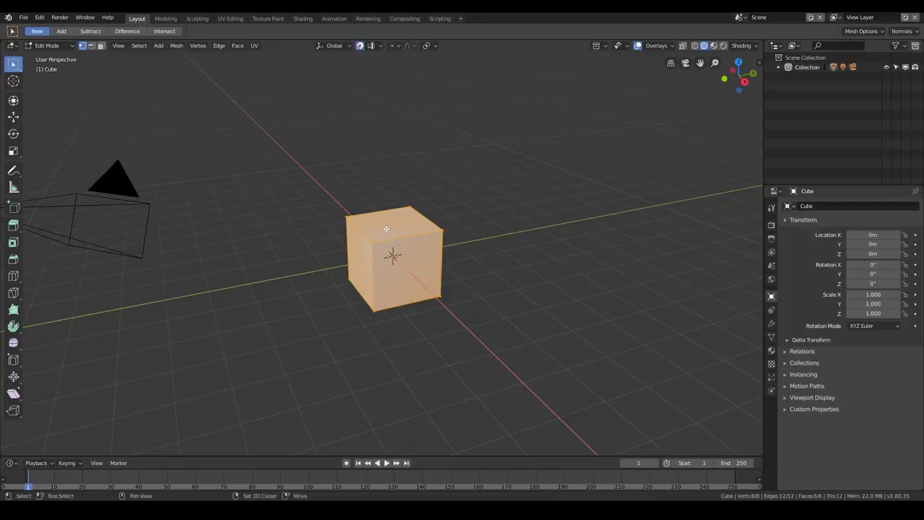
key(ctrl+Tab)
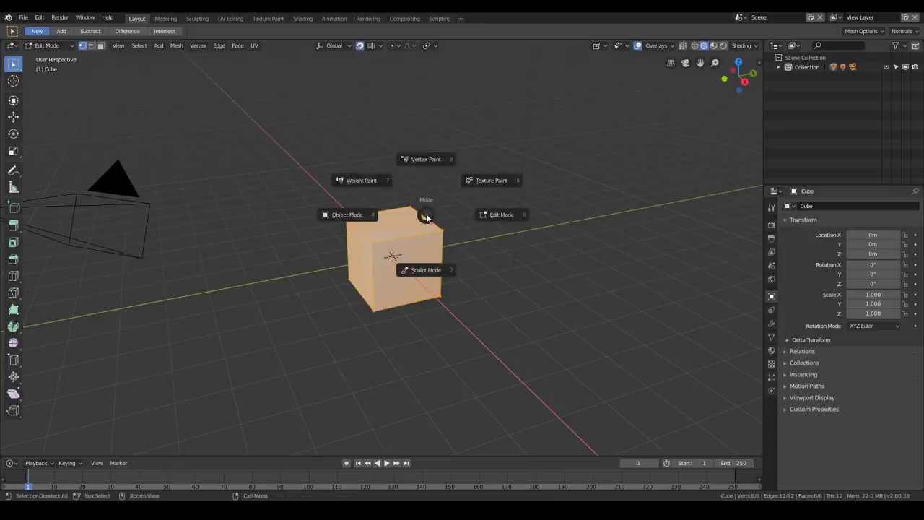
key(Escape)
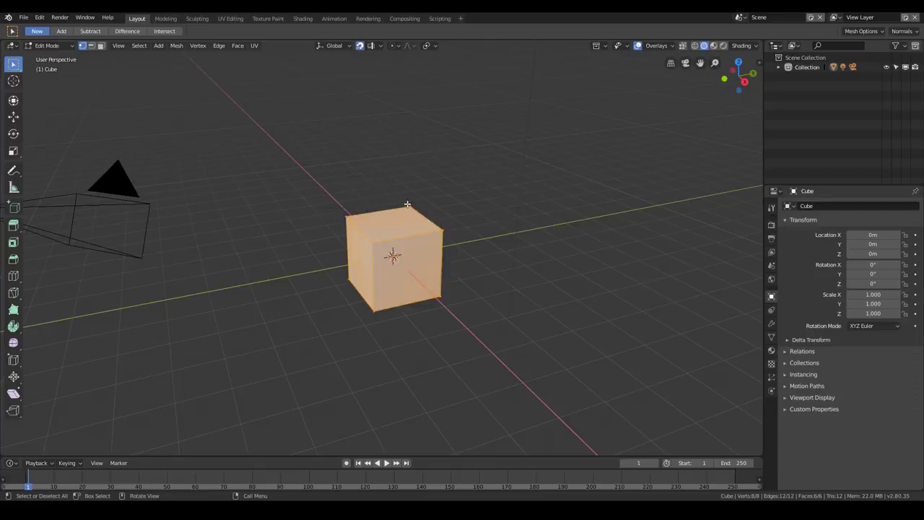
- Switch to face selection and examine the mesh commands offered for the cube's selected faces
middle_drag(405, 210, 343, 239)
scroll(420, 237, up, 2)
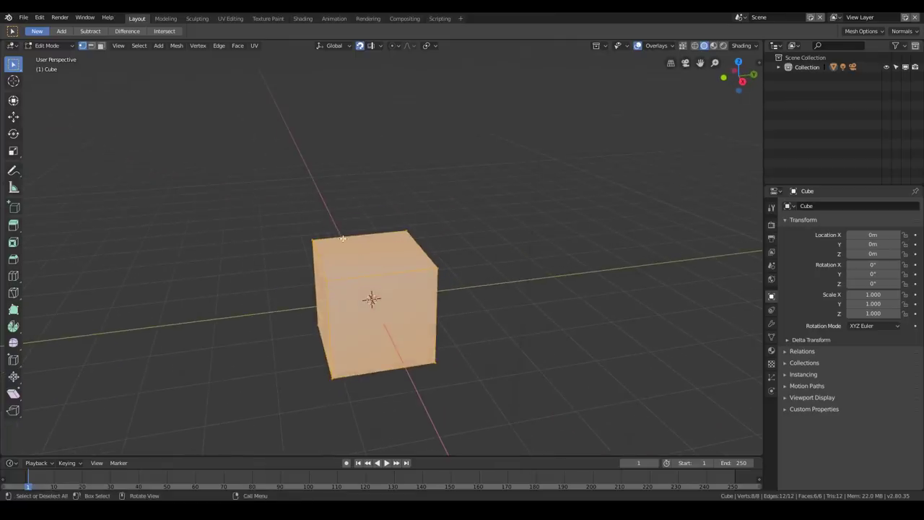
key(2)
key(3)
right_click(382, 253)
right_click(400, 240)
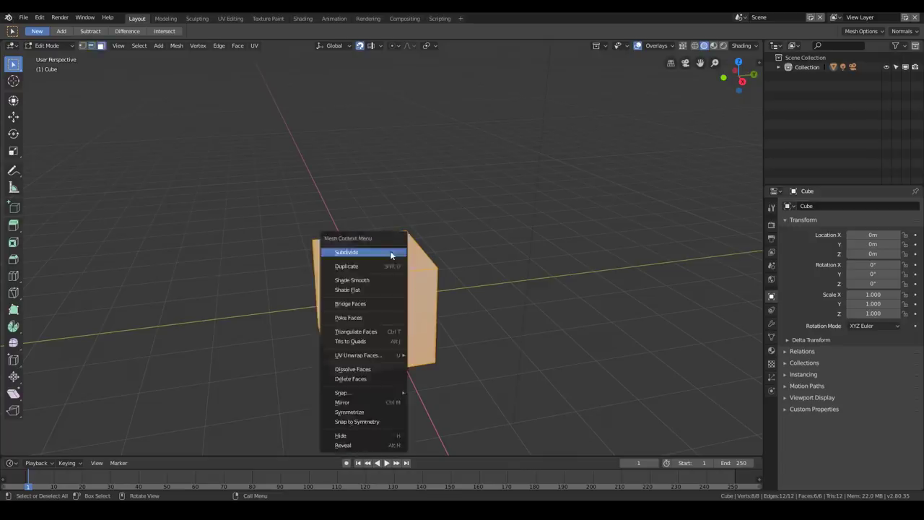
click(422, 260)
- Switch to vertex selection and try selecting individual corner vertices of the cube
scroll(421, 239, down, 3)
middle_drag(401, 240, 336, 242)
key(1)
click(409, 221)
click(353, 270)
- Switch to edge selection and select the edges around the cube's top face one after another
key(2)
right_click(373, 230)
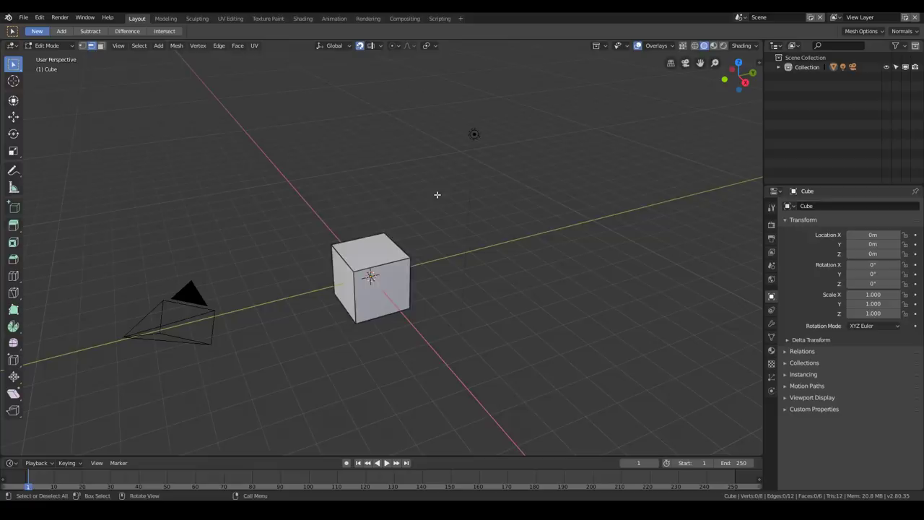
shift+middle_drag(367, 242, 375, 223)
scroll(375, 223, up, 5)
shift+middle_drag(377, 188, 383, 209)
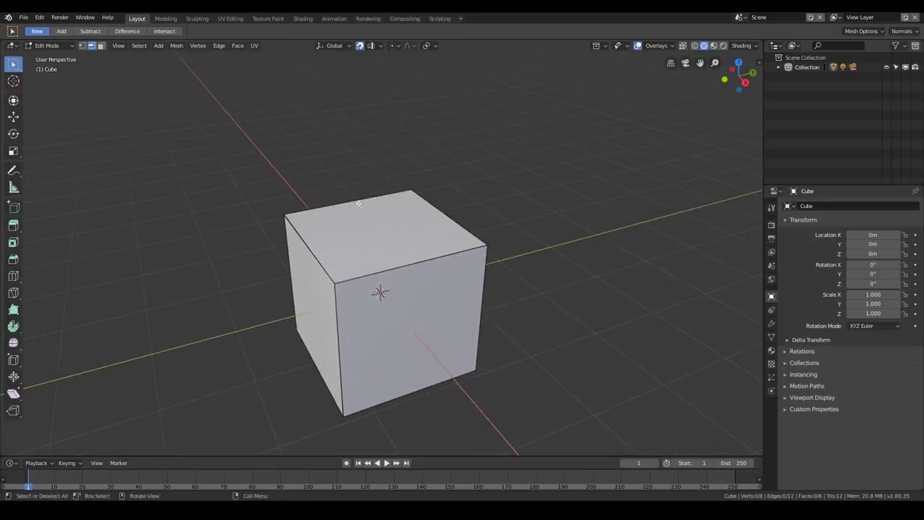
click(366, 198)
click(428, 259)
click(450, 223)
click(375, 195)
click(399, 267)
- Switch to face selection and select the cube's top face
key(3)
click(380, 232)
scroll(410, 242, down, 4)
middle_drag(381, 275, 402, 268)
scroll(384, 267, up, 3)
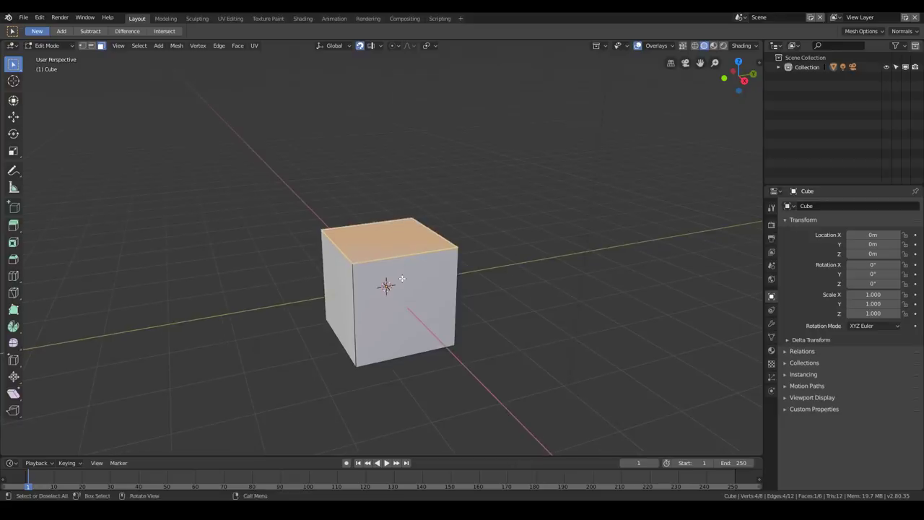
- Play and stop the animation, and return to the first frame
key(space)
key(space)
click(358, 463)
middle_drag(383, 224, 391, 238)
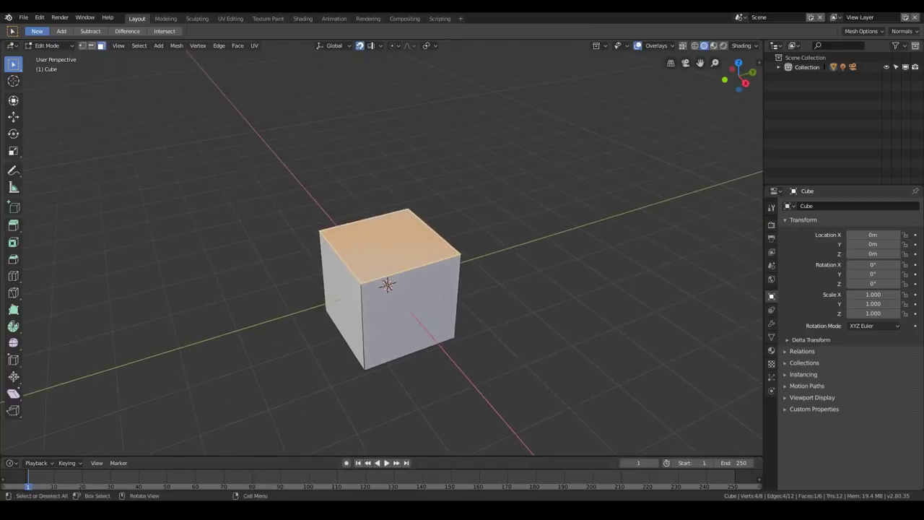
scroll(378, 244, up, 2)
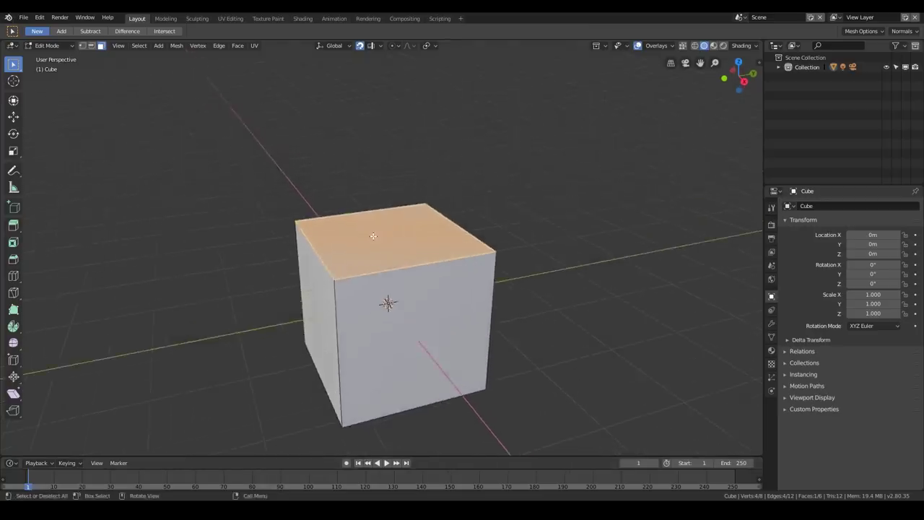
- Play the animation again, scrub through the timeline, and bring the playhead back to frame 1
key(space)
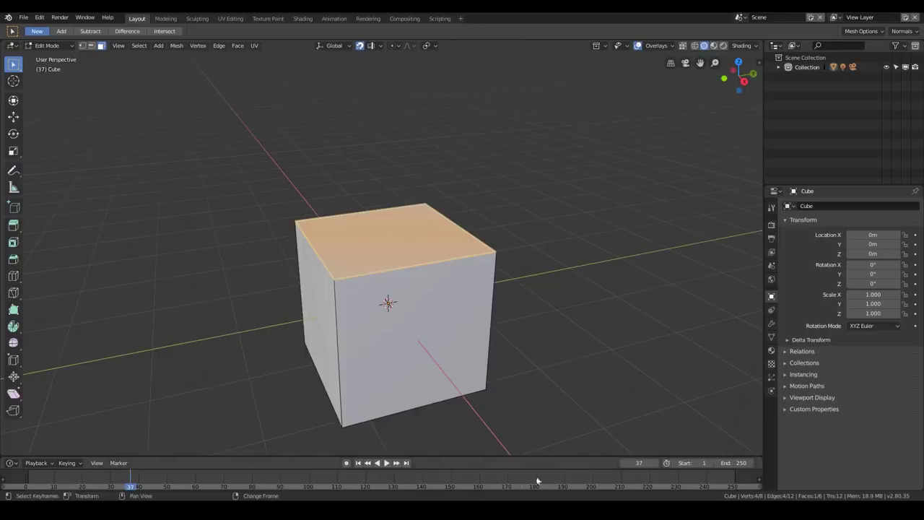
drag(145, 490, 275, 479)
drag(275, 474, 29, 476)
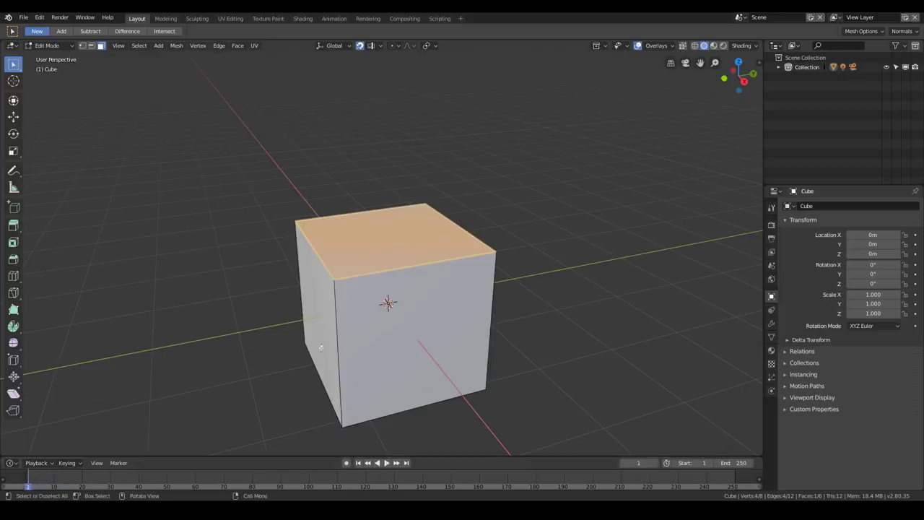
right_drag(61, 476, 29, 482)
drag(29, 482, 29, 482)
- Turn on the Center overlay for mesh editing to show the cube's face centre dots
scroll(391, 237, down, 2)
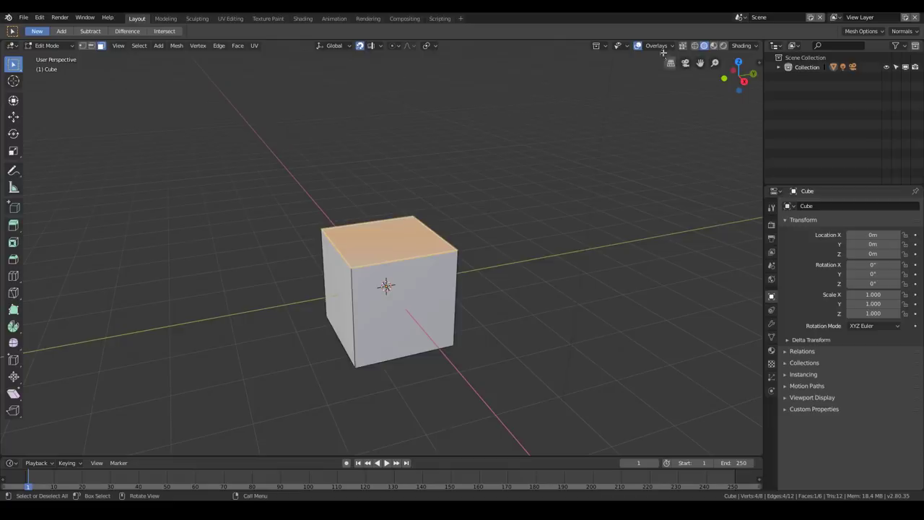
click(101, 46)
middle_drag(352, 218, 394, 233)
scroll(394, 233, up, 3)
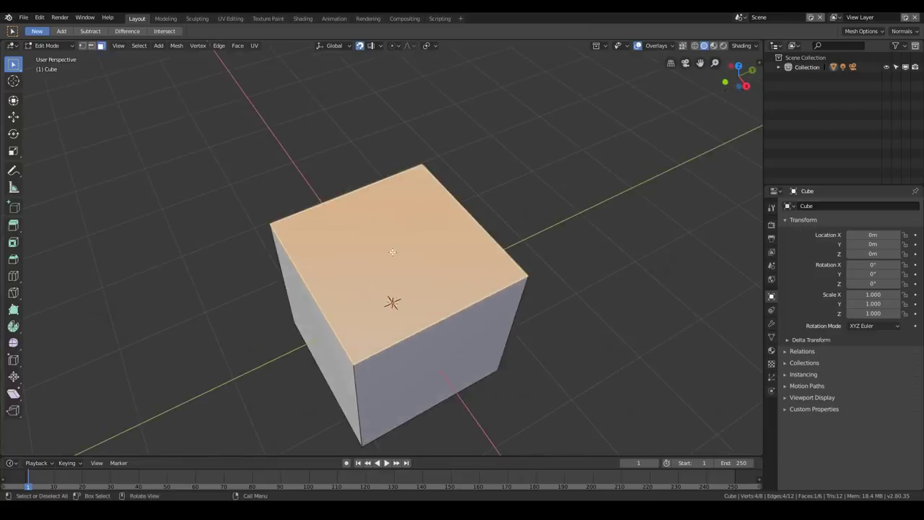
click(652, 47)
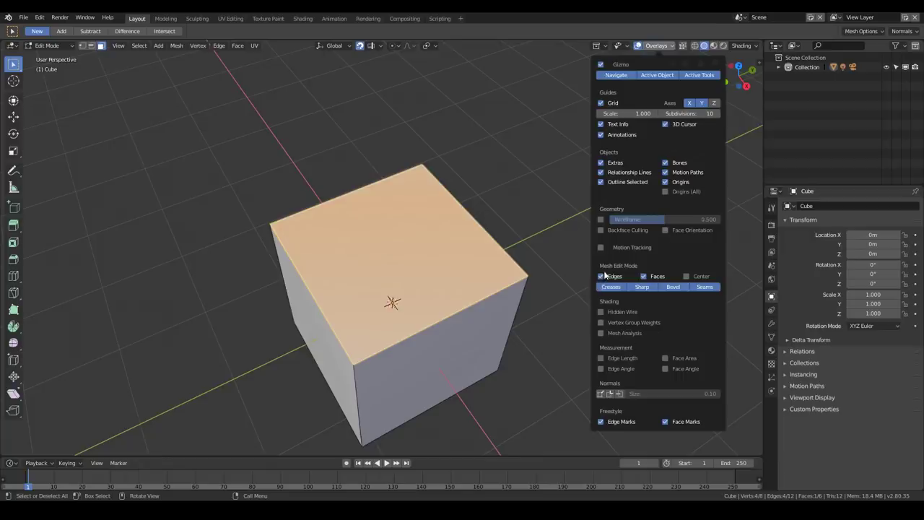
click(686, 276)
- Select a single side face of the cube instead of the top face
middle_drag(542, 268, 540, 232)
scroll(427, 269, down, 1)
right_click(433, 338)
key(Escape)
click(435, 327)
middle_drag(433, 333, 388, 234)
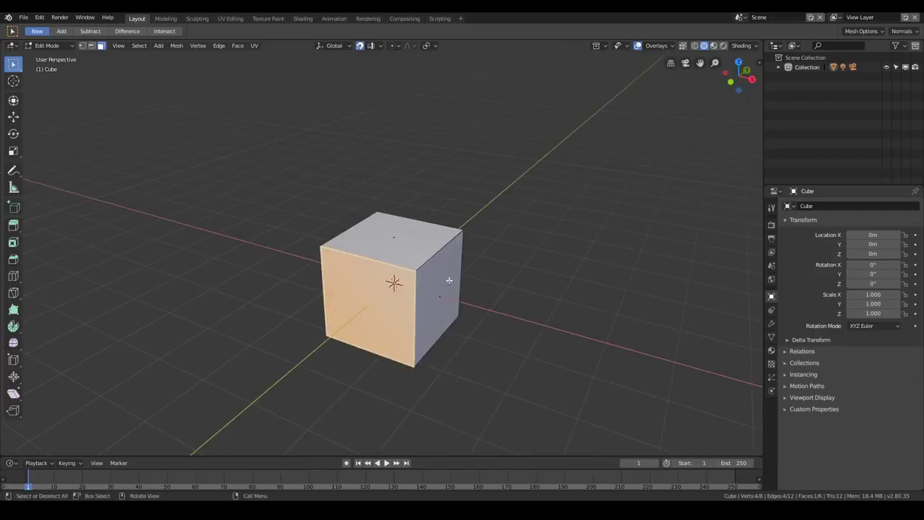
- Select the cube's top face, and try the edge and vertex selection modes on it
click(429, 284)
click(397, 245)
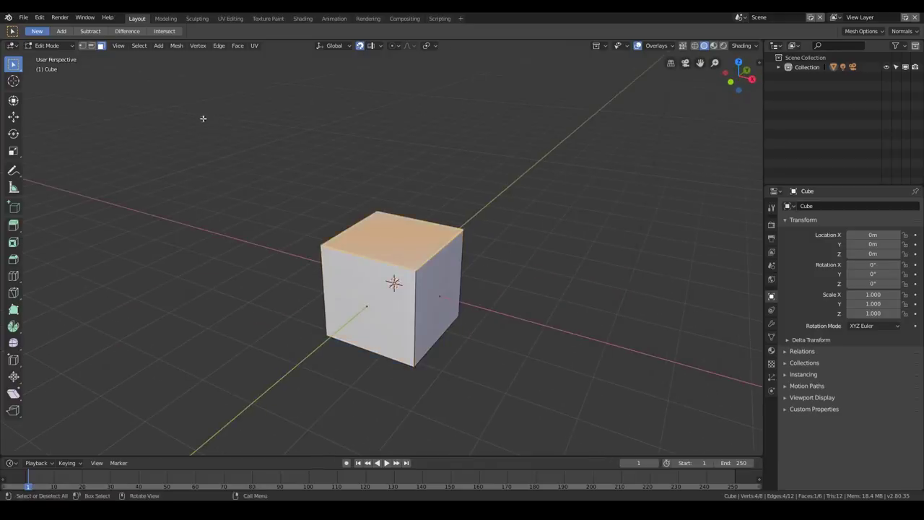
middle_drag(380, 228, 138, 78)
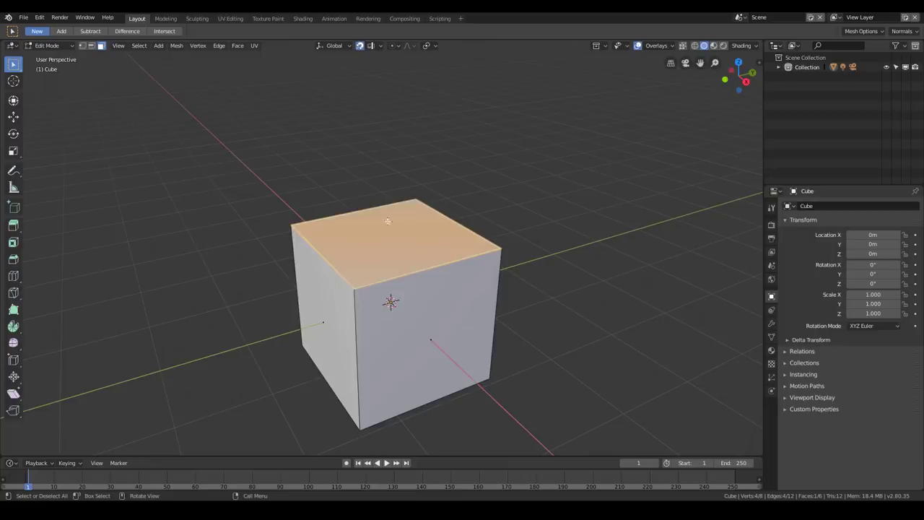
key(2)
key(1)
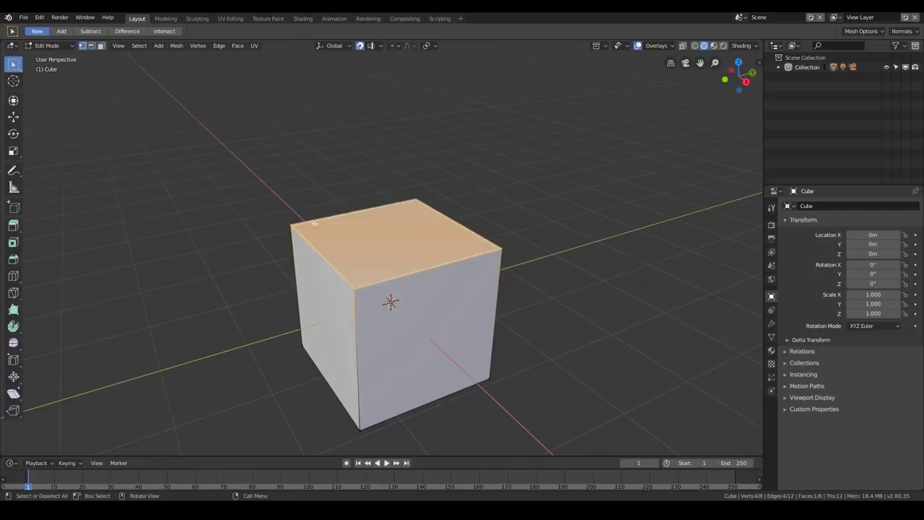
scroll(384, 226, down, 4)
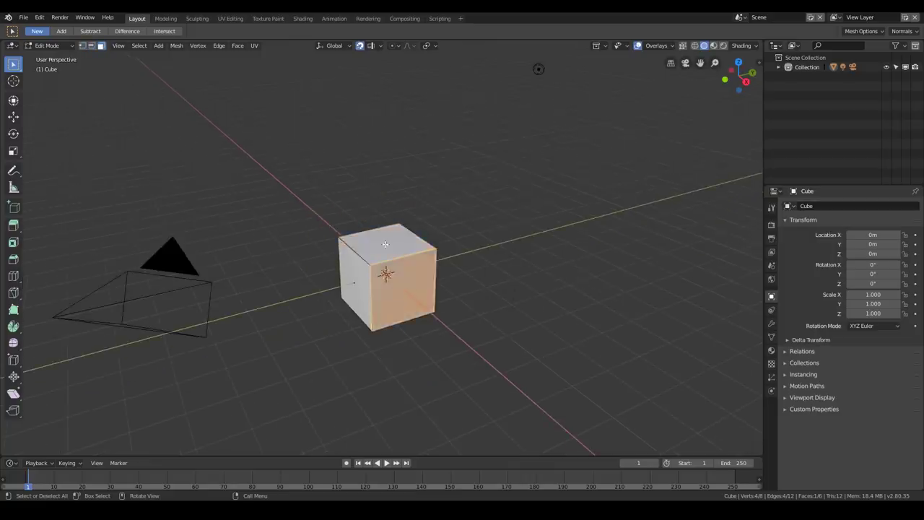
- Extrude the cube's top face upward and scale the new face down to form a tapered section
scroll(398, 263, up, 1)
middle_drag(398, 263, 437, 275)
key(e)
click(397, 229)
key(s)
click(459, 251)
- Extrude the narrowed top face upward again and scale it up to flare the section outward
scroll(431, 247, down, 2)
key(e)
click(427, 241)
key(s)
click(449, 246)
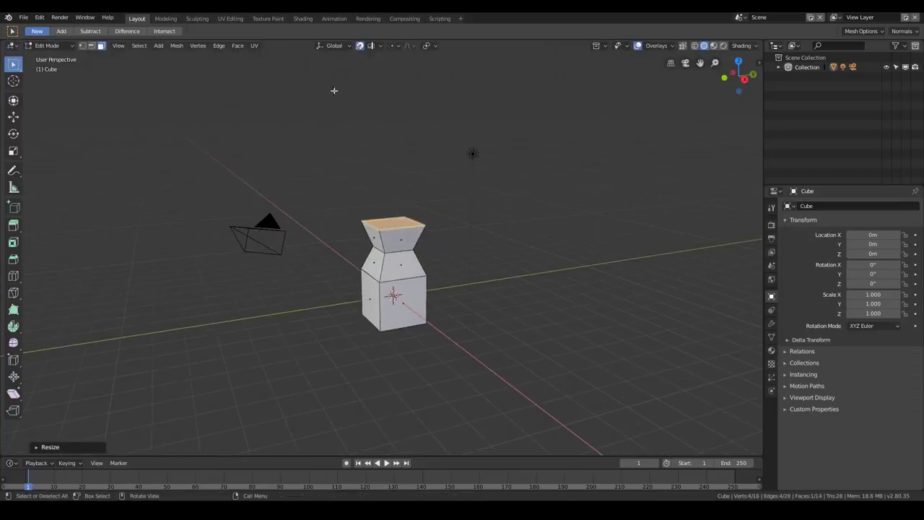
- Turn off snapping, then toggle it on and back off again
shift+middle_drag(365, 64, 367, 87)
click(360, 46)
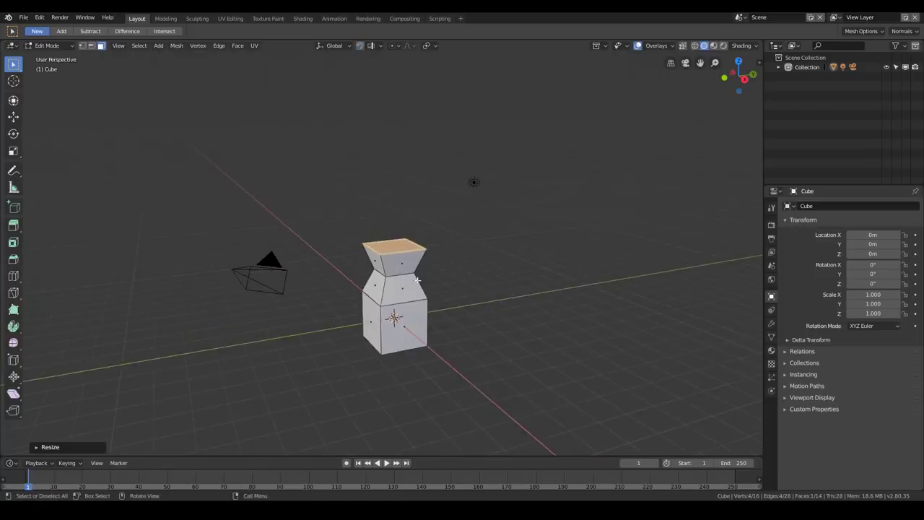
scroll(417, 279, up, 4)
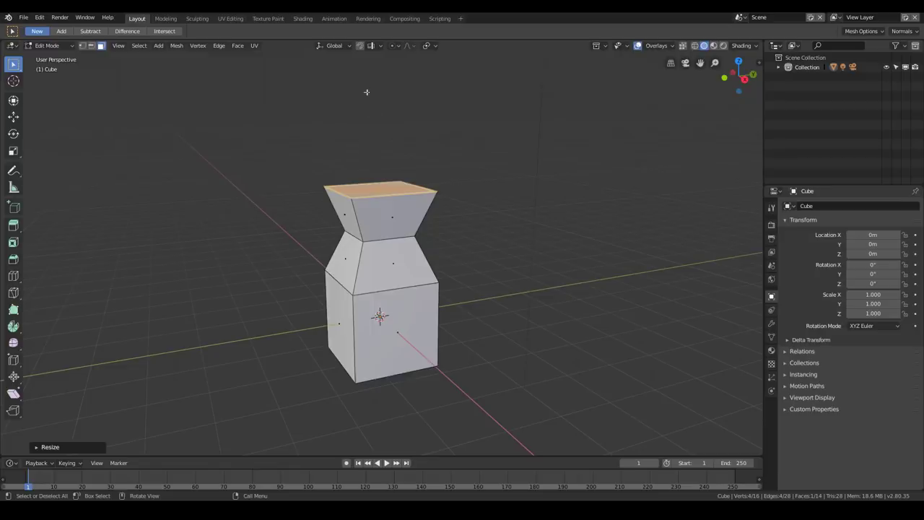
key(ctrl+Tab)
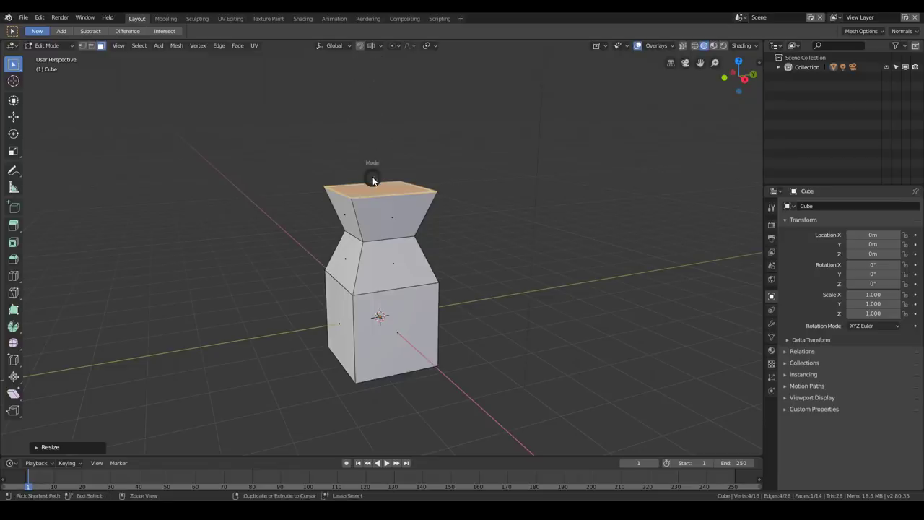
key(Escape)
key(shift+Tab)
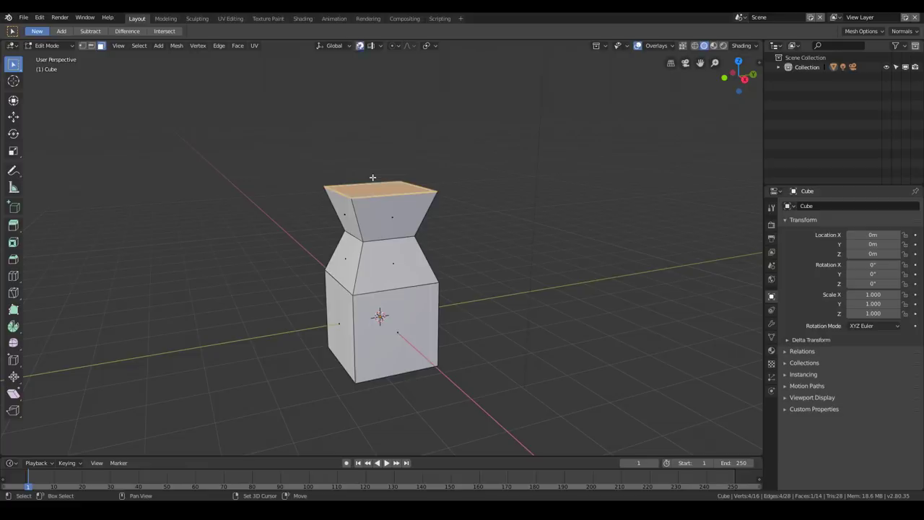
key(shift+Tab)
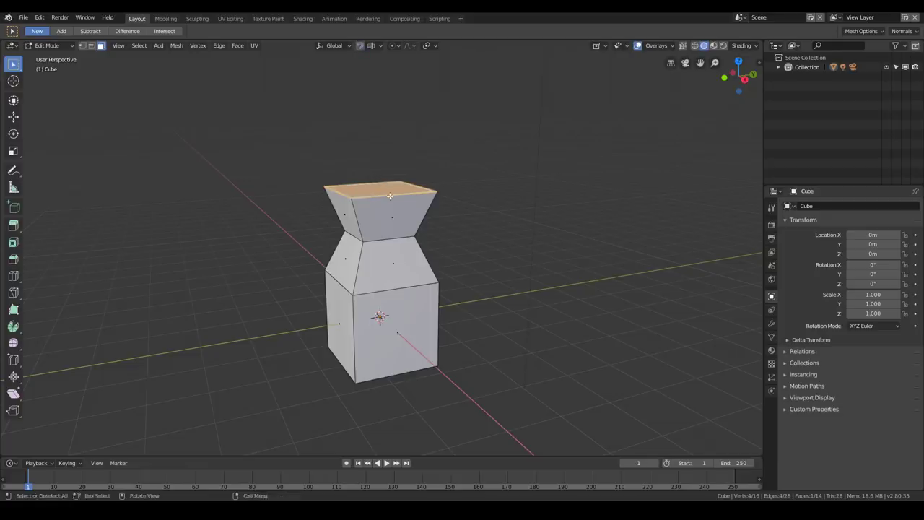
- Extrude the flared top face upward, scale it down and move it higher to make a long tapered neck
scroll(437, 272, down, 2)
key(e)
click(435, 222)
key(s)
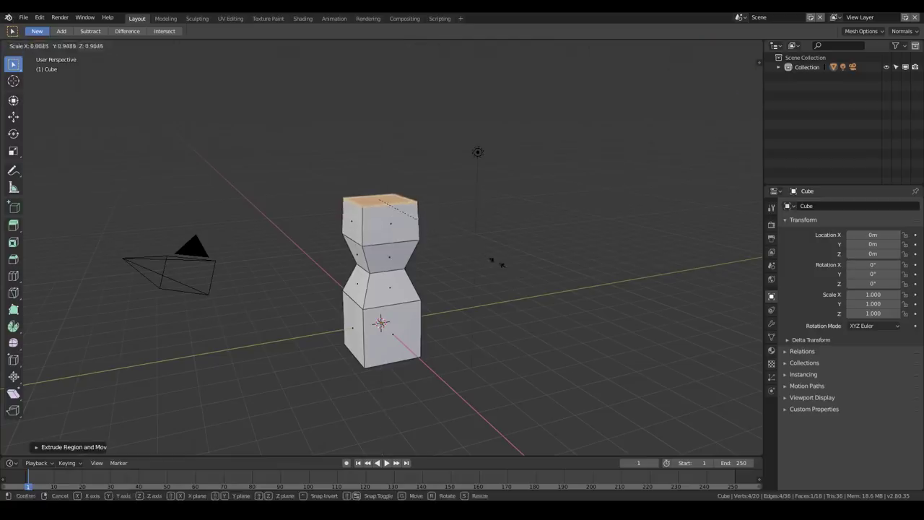
click(449, 241)
key(g)
click(442, 208)
key(g)
click(397, 212)
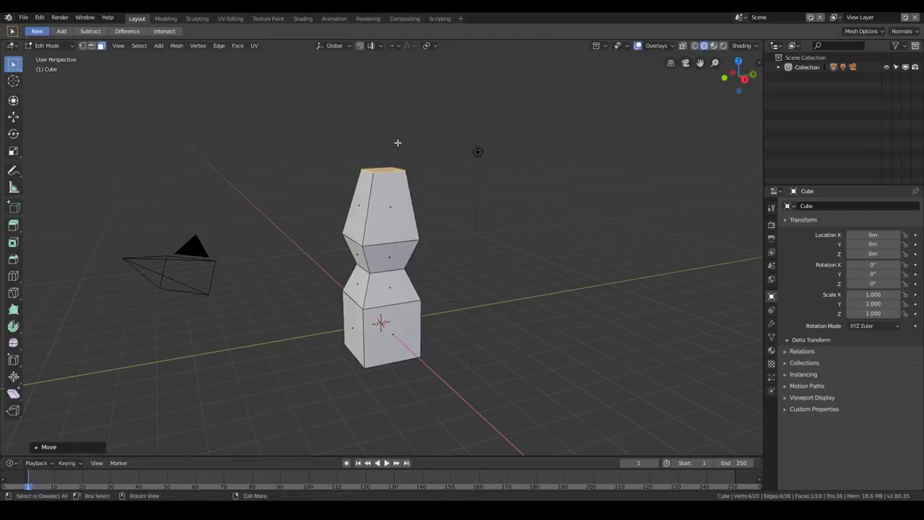
- Extrude the neck's top face towards the cursor six times to form an arch that curves over and down
ctrl+right_click(419, 111)
ctrl+right_click(482, 98)
ctrl+right_click(567, 132)
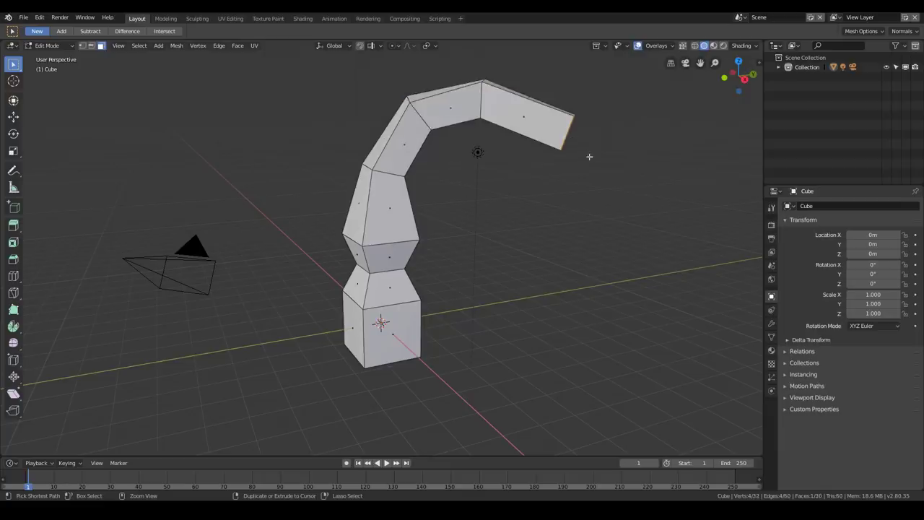
ctrl+right_click(597, 176)
ctrl+right_click(610, 229)
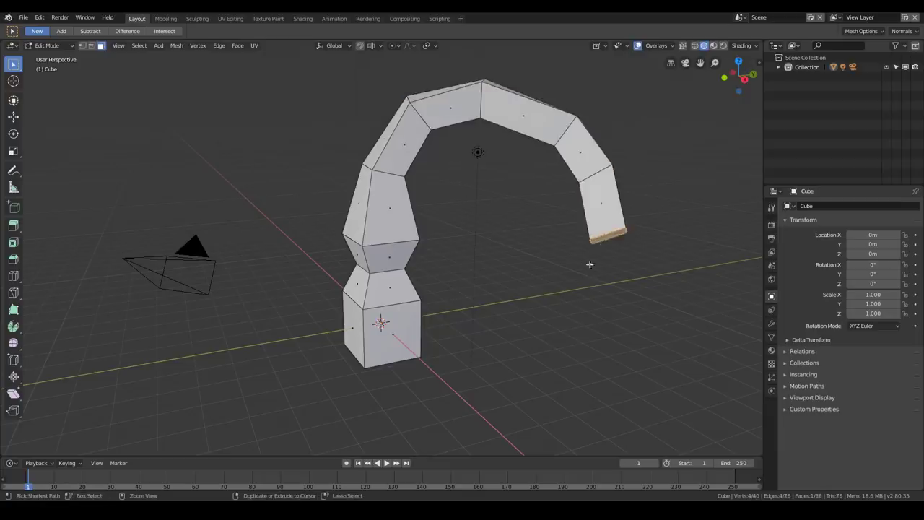
ctrl+right_click(567, 304)
- Rotate the end face of the arch to follow the curve
key(r)
click(608, 311)
middle_drag(608, 311, 558, 289)
key(g)
key(g)
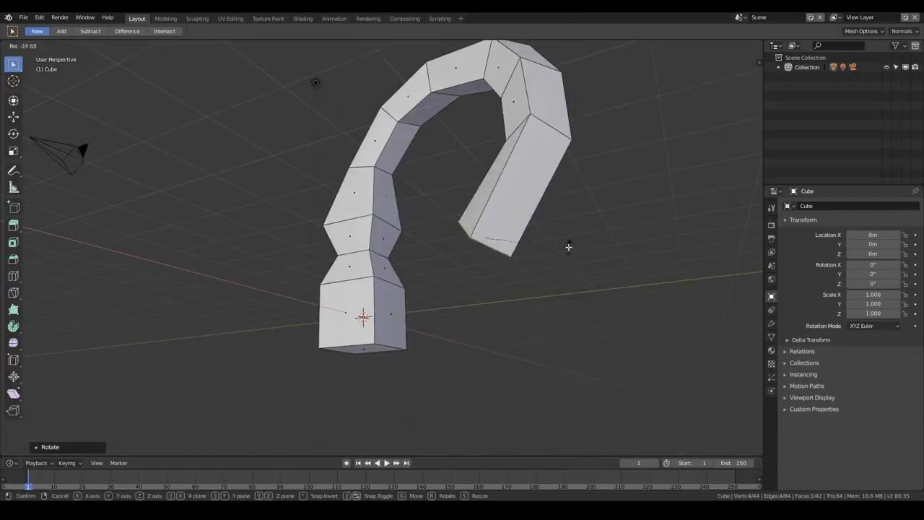
click(576, 217)
- Move the arch's end face so the last segment continues the curve inward
middle_drag(576, 216, 560, 267)
click(542, 205)
key(g)
click(543, 221)
key(g)
click(536, 278)
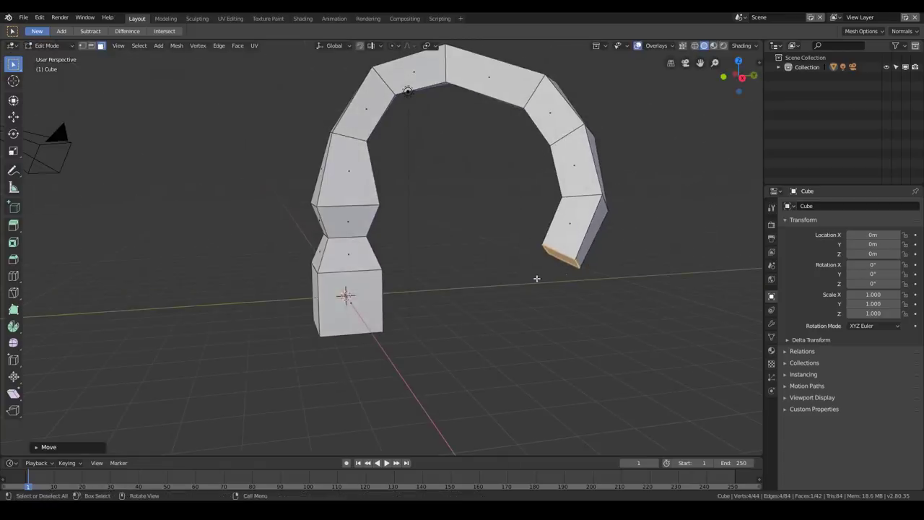
- Extrude the end face towards the cursor six more times to curl the arch into an inner spiral
ctrl+right_click(492, 287)
ctrl+right_click(449, 287)
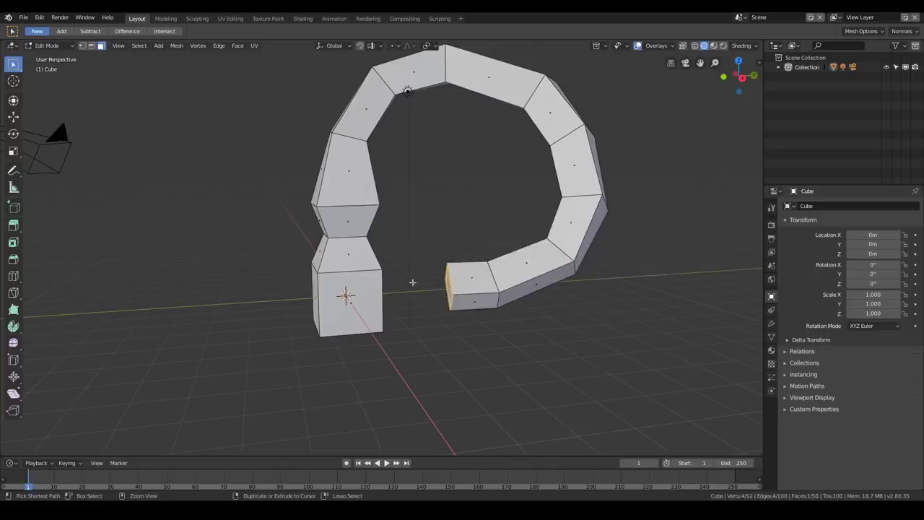
ctrl+right_click(404, 257)
ctrl+right_click(402, 219)
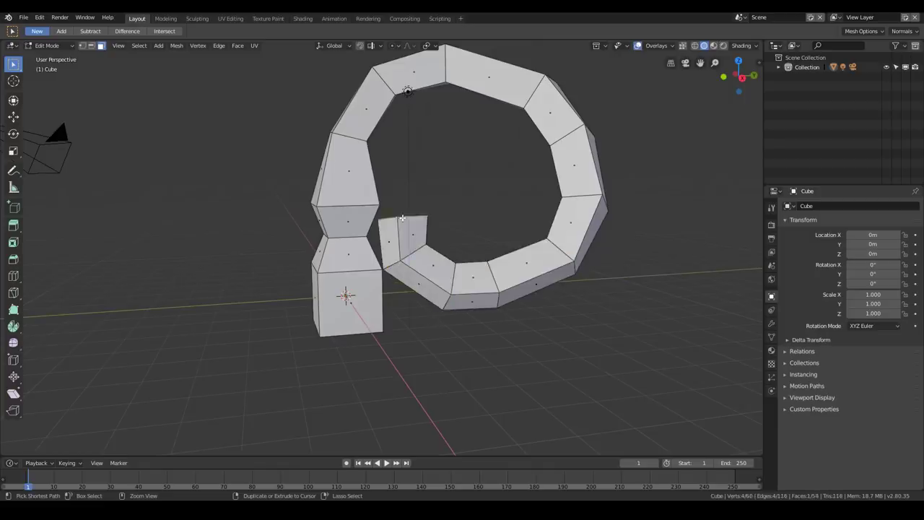
middle_drag(414, 182, 439, 170)
ctrl+right_click(472, 160)
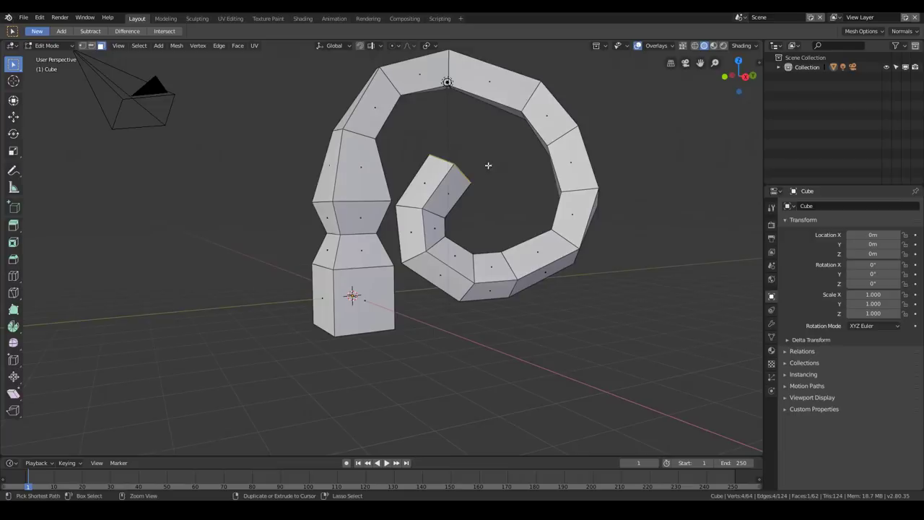
ctrl+right_click(491, 166)
middle_drag(521, 188, 476, 185)
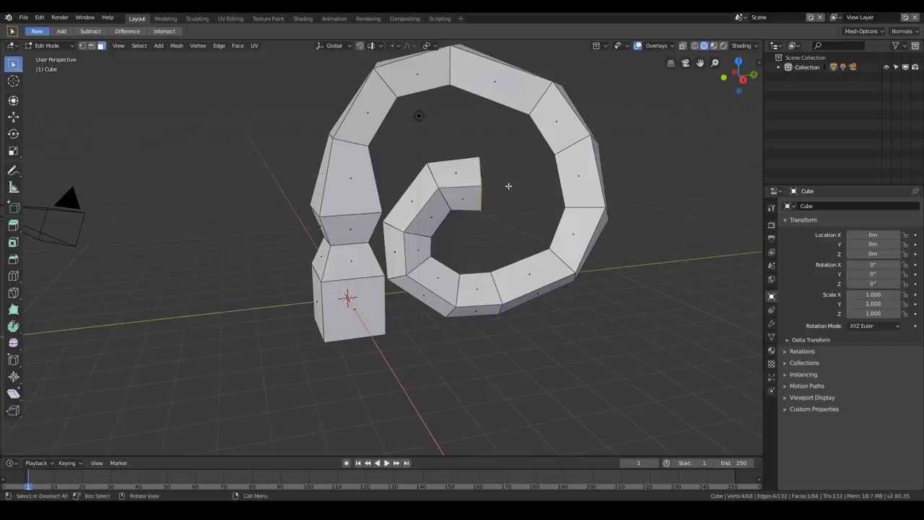
- Switch to edge selection and select the edge loop around the joint just before the spiral's tip
scroll(433, 199, down, 1)
scroll(432, 198, up, 2)
key(2)
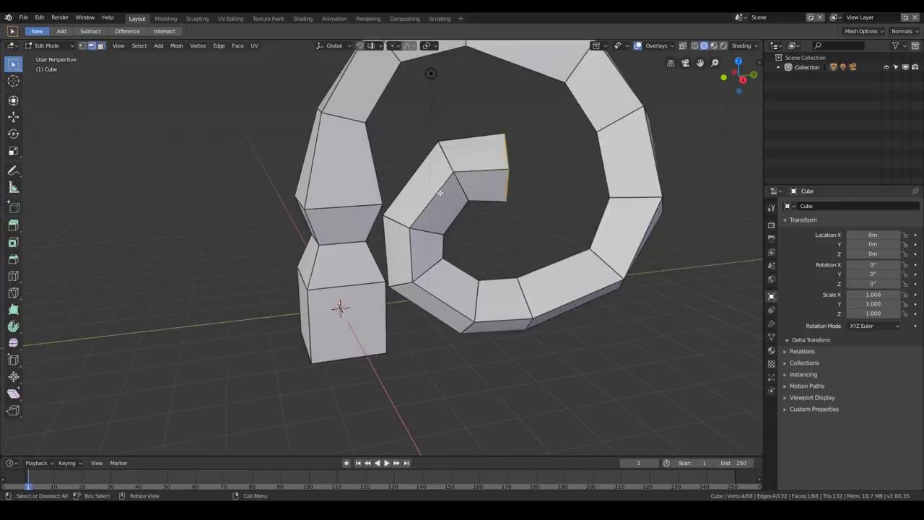
click(464, 189)
middle_drag(449, 171, 451, 256)
scroll(447, 217, up, 2)
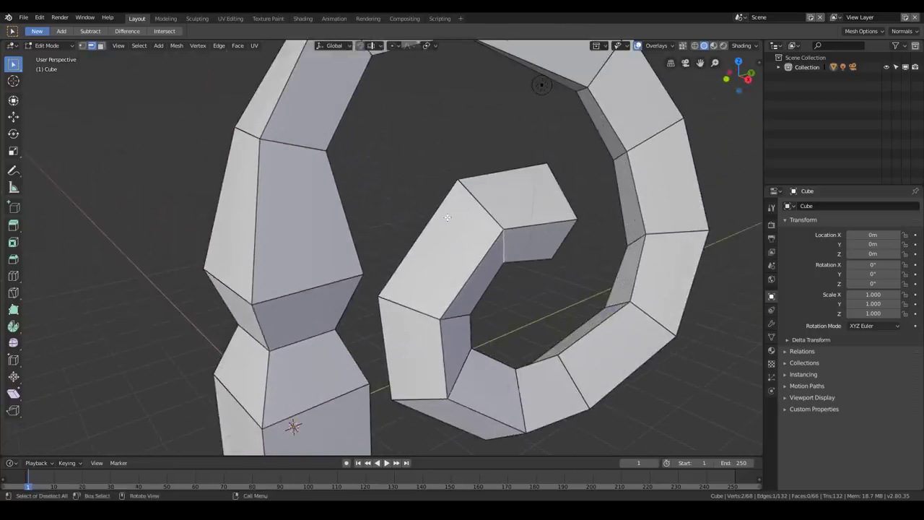
middle_drag(480, 214, 405, 214)
scroll(426, 201, down, 2)
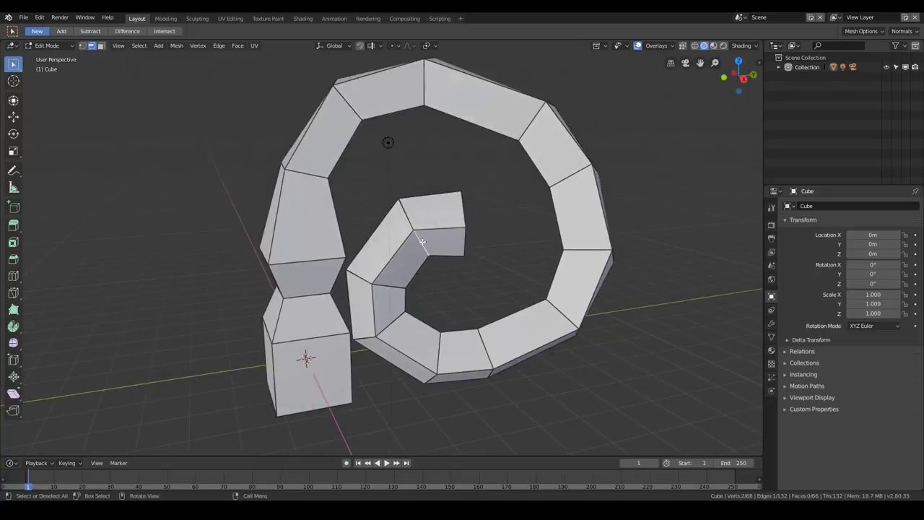
middle_drag(422, 241, 451, 243)
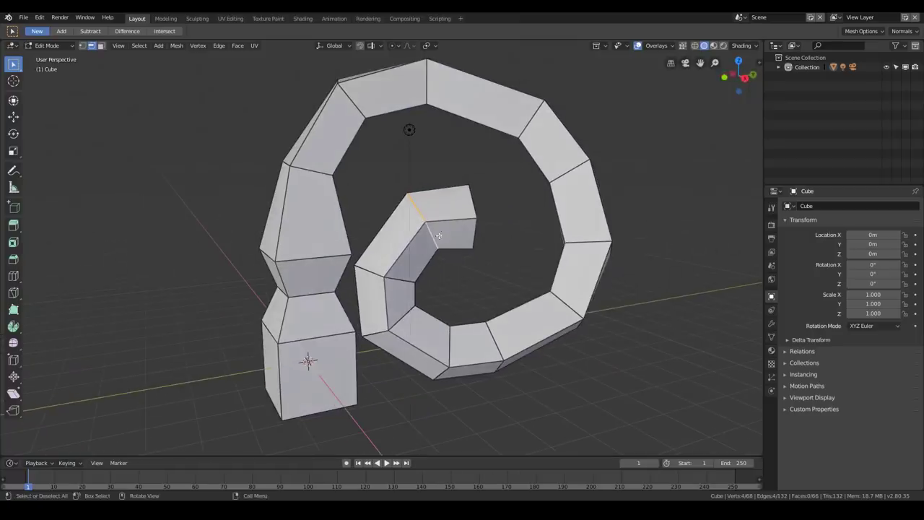
- Slide the selected edge loop along the spiral near its tip
key(g)
key(g)
click(444, 248)
key(g)
key(g)
click(447, 244)
- Select the edge loop at the column's narrow waist and fatten it outward with Shrink/Fatten
middle_drag(439, 249, 376, 188)
click(379, 137)
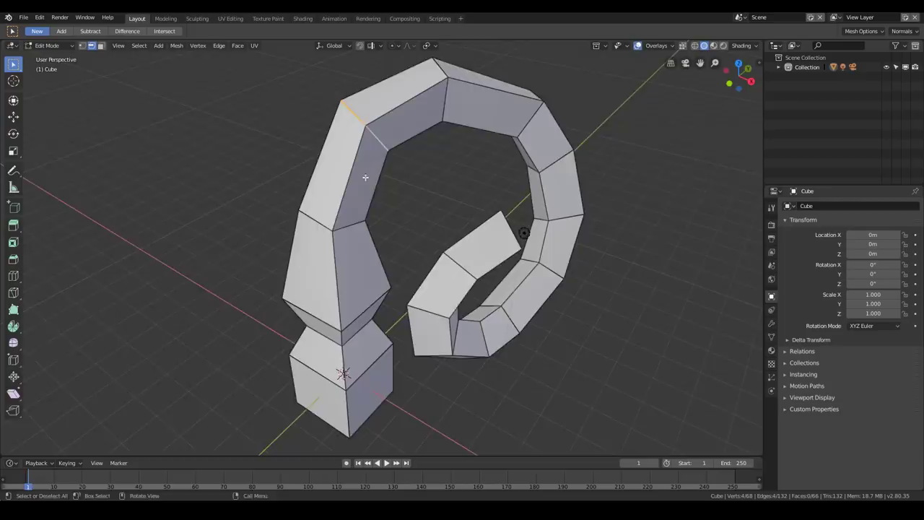
middle_drag(379, 137, 362, 218)
middle_drag(353, 253, 355, 231)
scroll(397, 227, up, 5)
alt+click(355, 230)
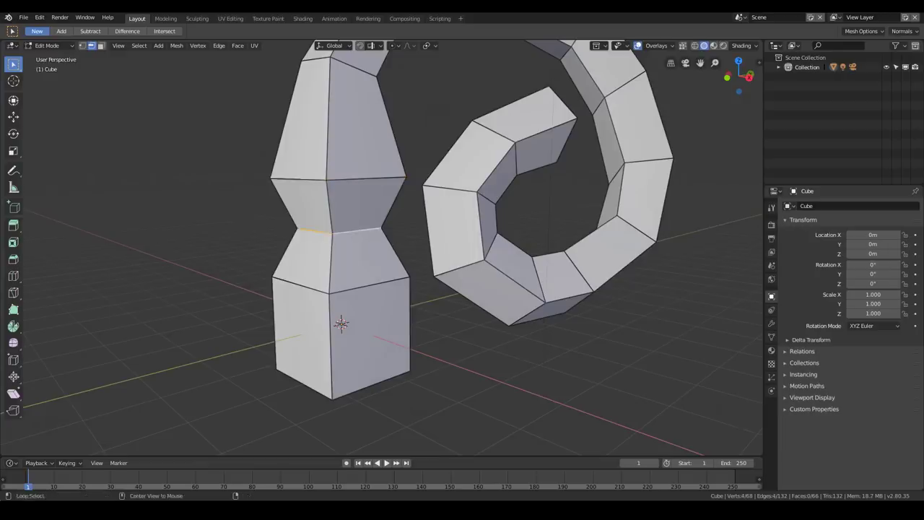
key(alt+s)
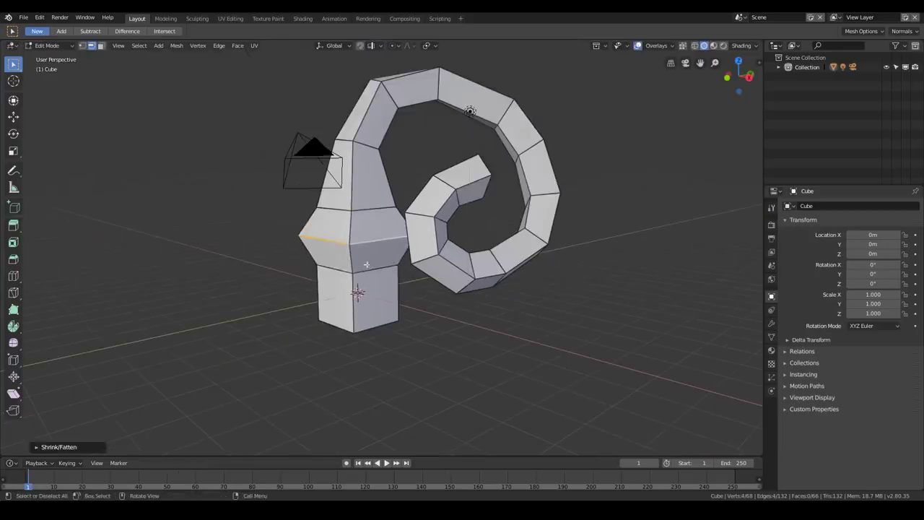
- Fatten the edge loop just above the base by about 0.73 and slide it down towards the bottom
key(alt+s)
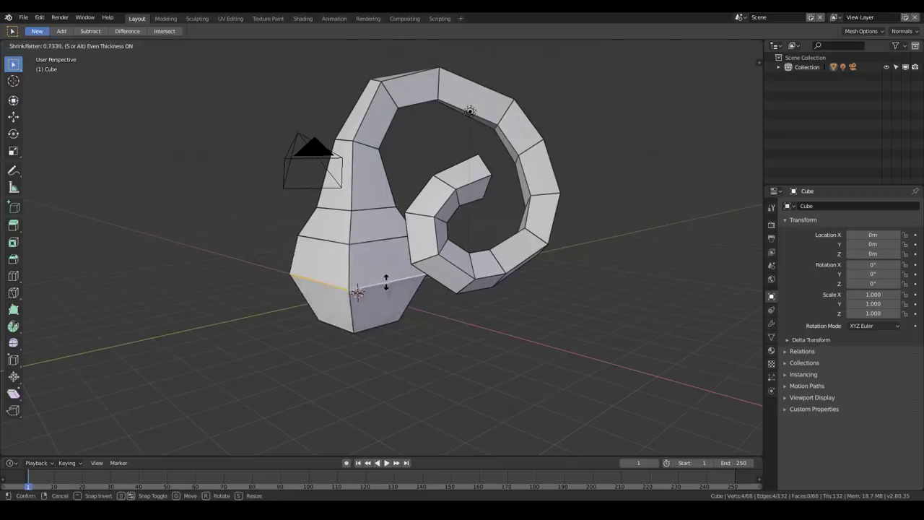
click(386, 280)
middle_drag(389, 274, 269, 301)
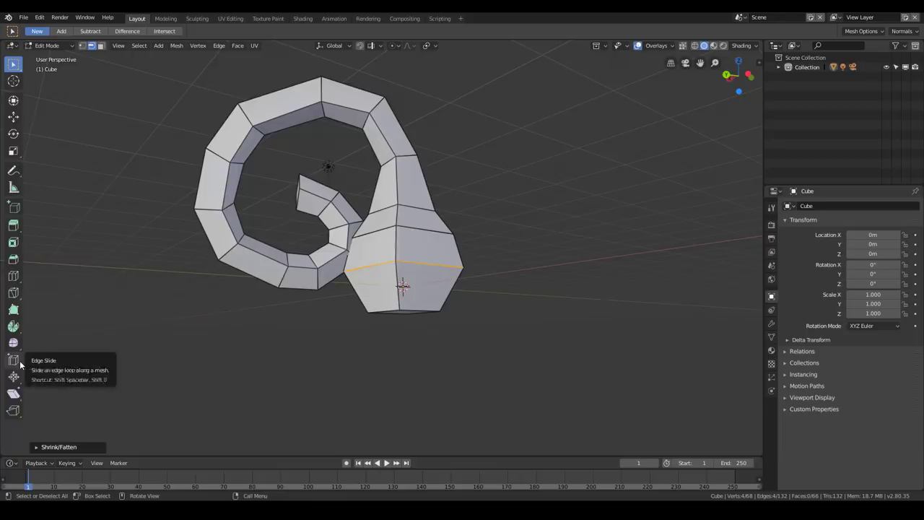
middle_drag(345, 266, 308, 241)
key(g)
key(g)
click(429, 286)
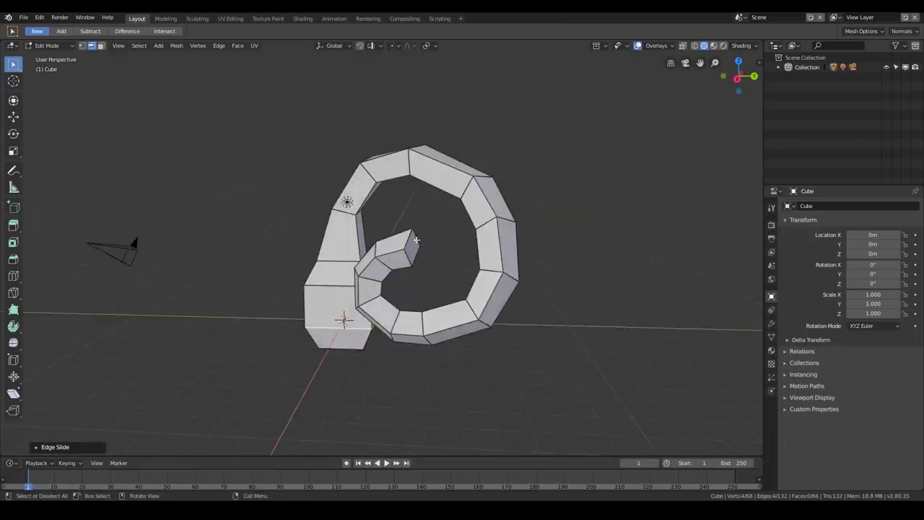
- Play the animation briefly, stop it, and return to the first frame
middle_drag(416, 239, 417, 252)
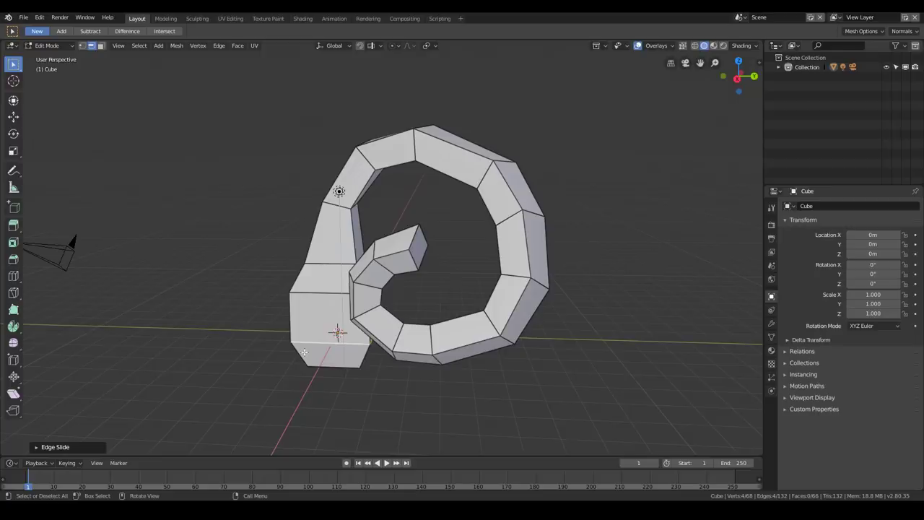
key(space)
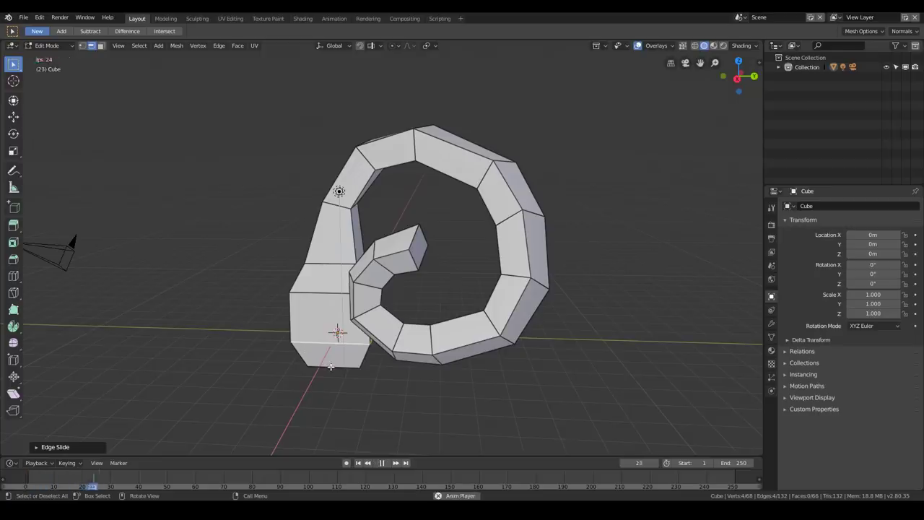
key(space)
click(358, 463)
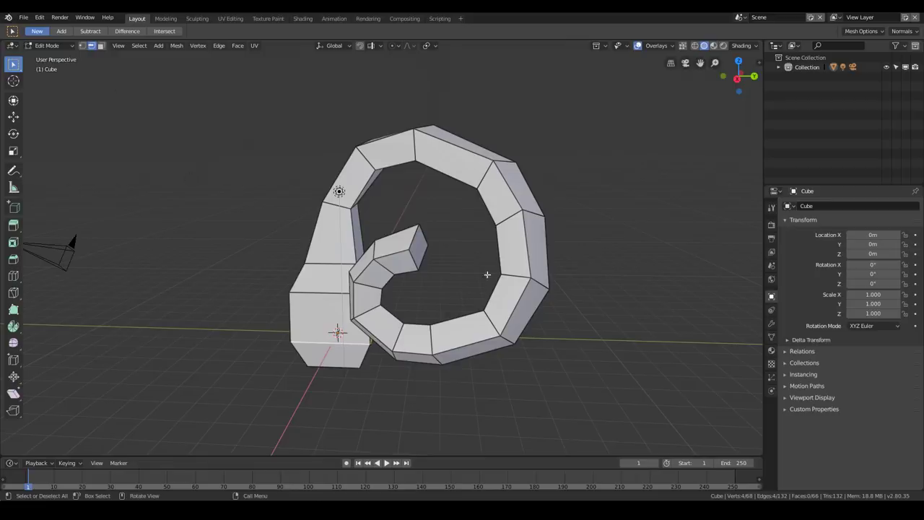
- Bring up the operator search list and dismiss it without running an operator
middle_drag(430, 253, 392, 263)
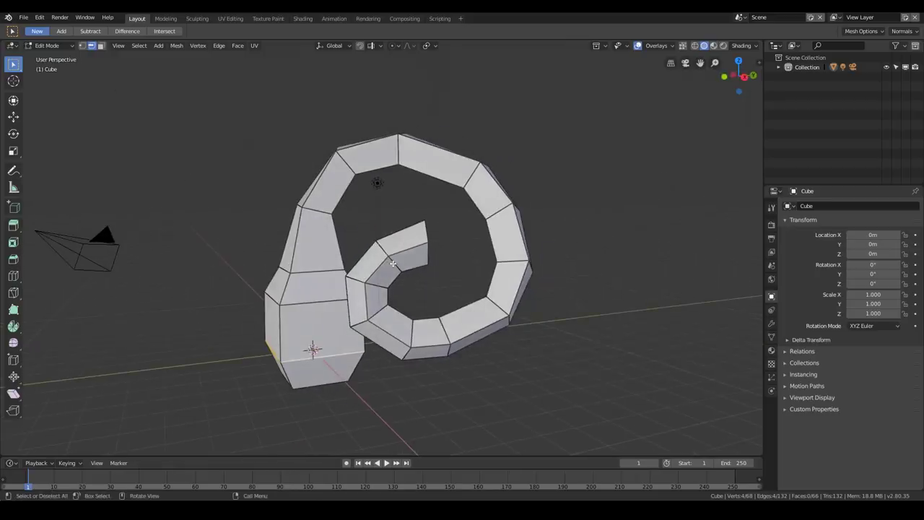
key(F3)
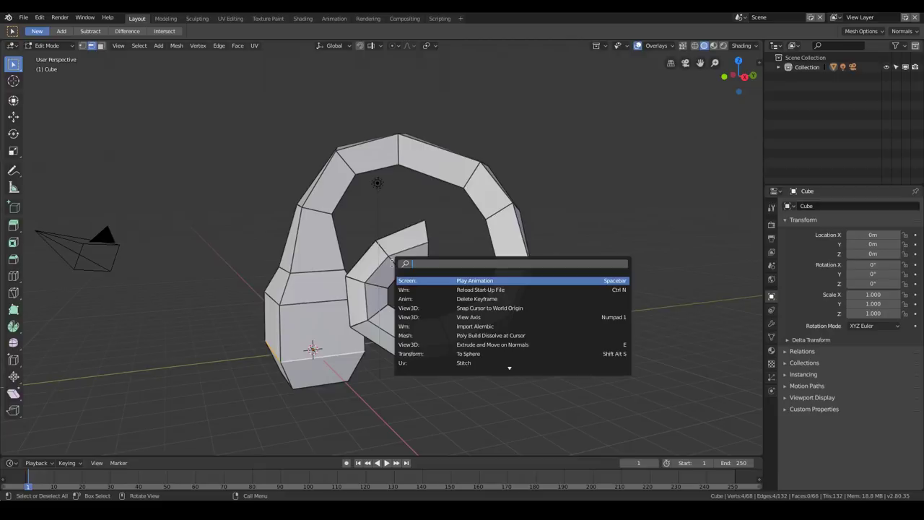
key(Escape)
mouse_move(441, 225)
middle_down()
mouse_move(387, 232)
mouse_move(442, 236)
middle_up()
scroll(387, 233, up, 3)
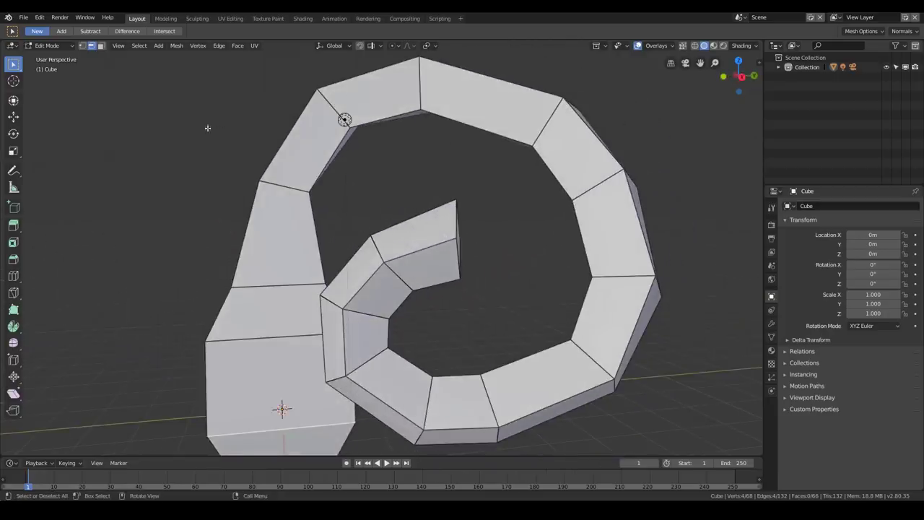
- Open the Preferences and look through the Interface, Editing and Input settings
click(40, 18)
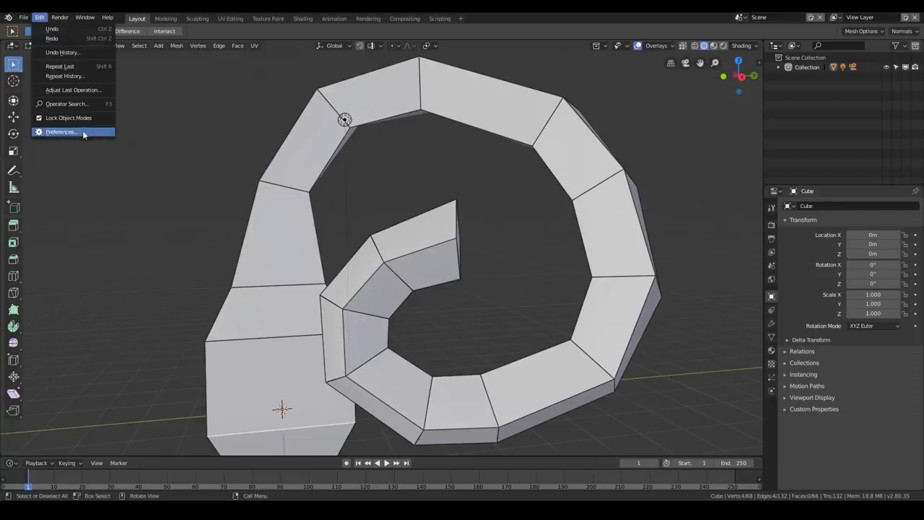
mouse_move(22, 21)
click(68, 131)
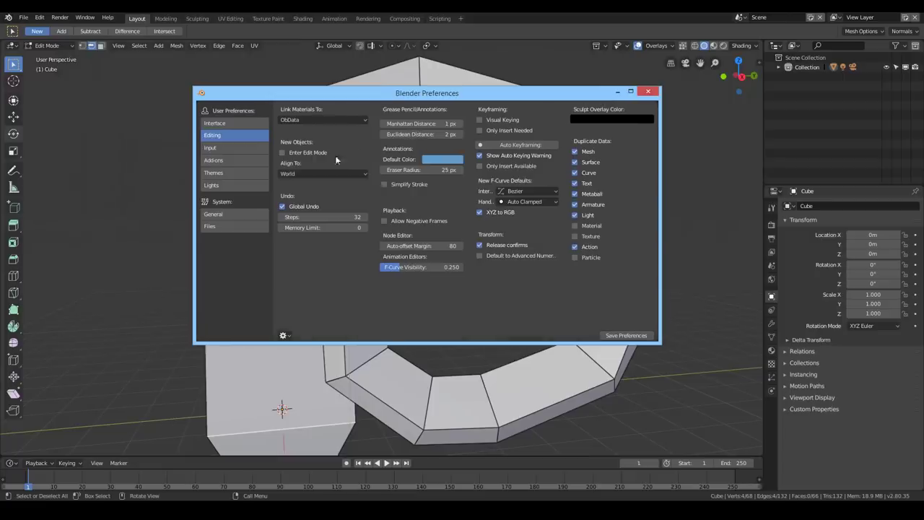
click(233, 124)
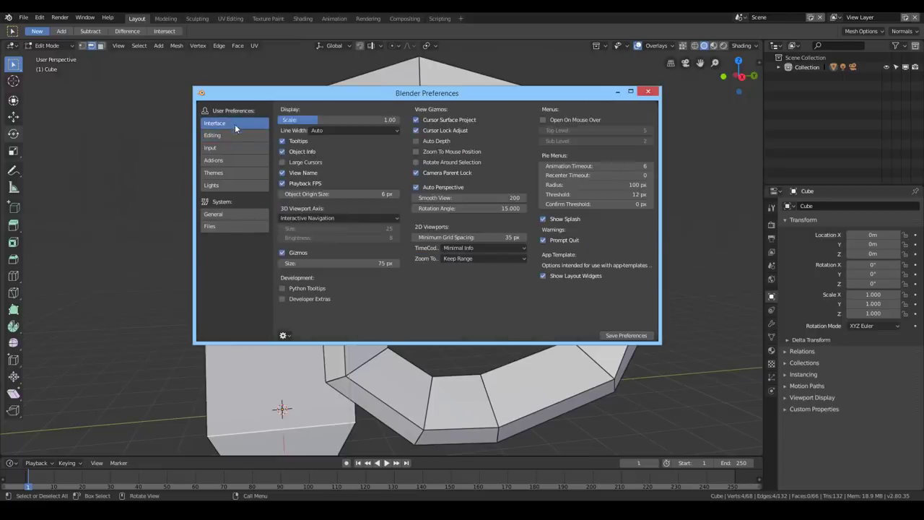
click(242, 134)
click(246, 149)
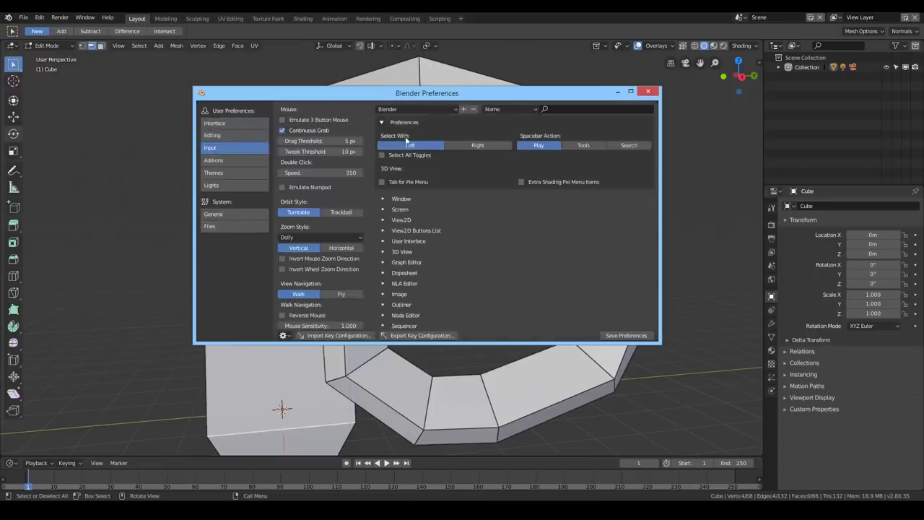
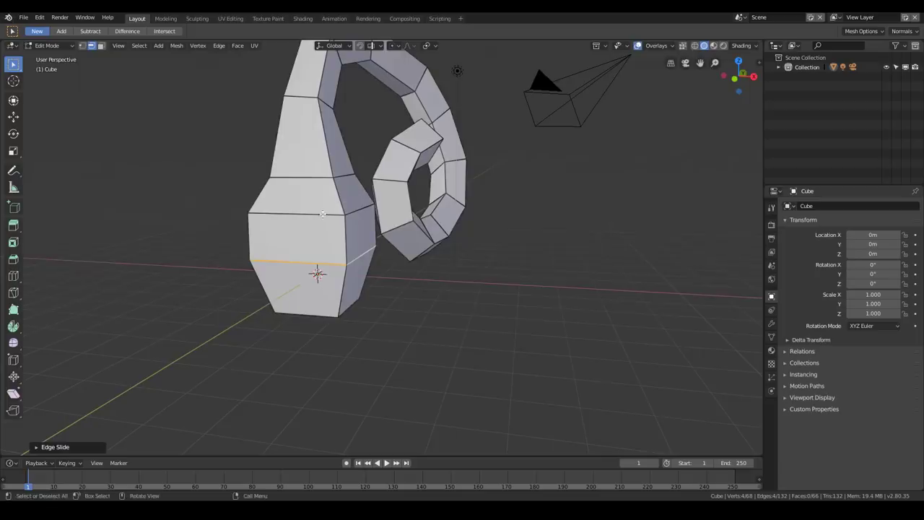
- Select the edge loop at the shoulder of the base and slide it slightly up towards the narrow waist
alt+click(322, 215)
middle_drag(323, 215, 390, 211)
key(g)
key(g)
click(392, 227)
key(g)
key(g)
click(387, 210)
middle_drag(369, 220, 300, 127)
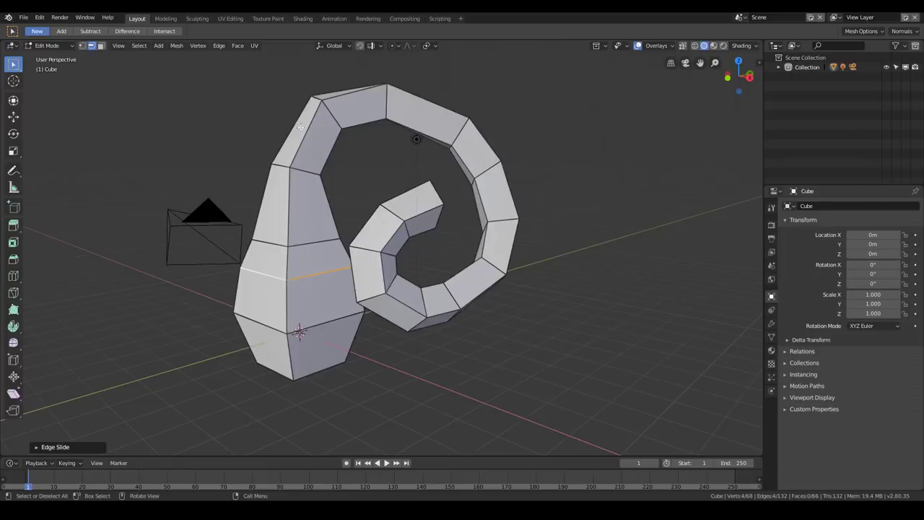
middle_drag(306, 174, 314, 251)
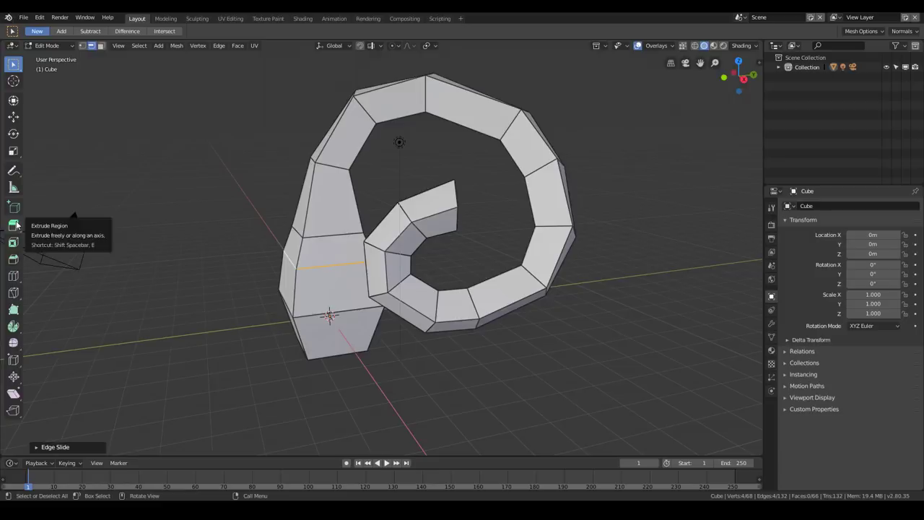
- In face select mode, extrude the outer face of the column's upper bend outward and scale it down to about 0.39
middle_drag(281, 159, 307, 147)
key(3)
right_click(283, 134)
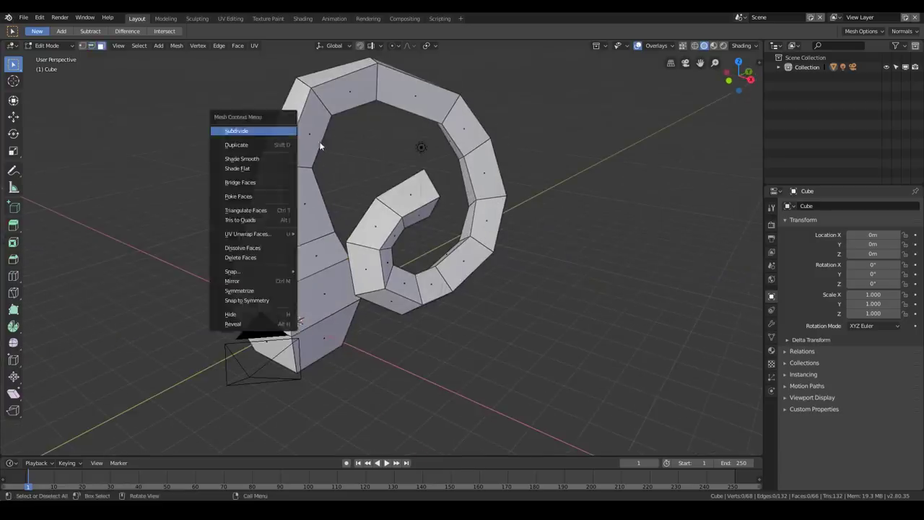
click(286, 126)
shift+middle_drag(391, 208, 378, 214)
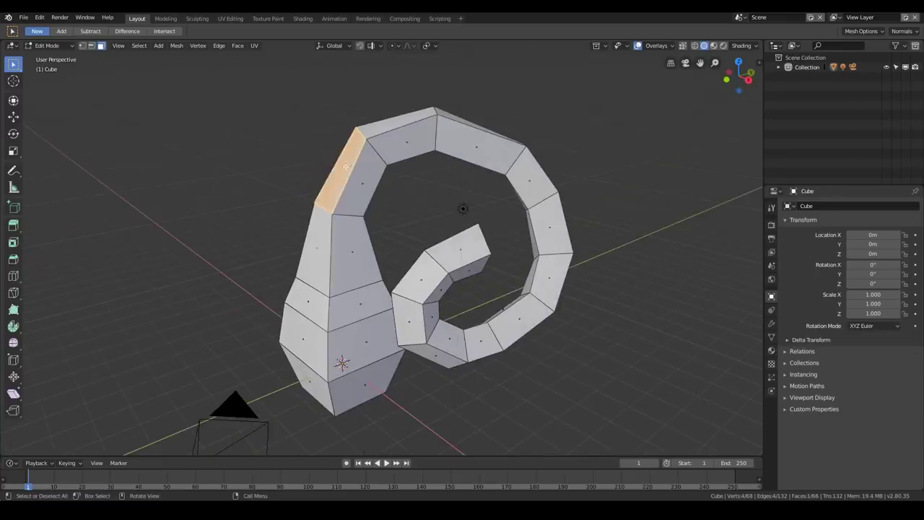
key(e)
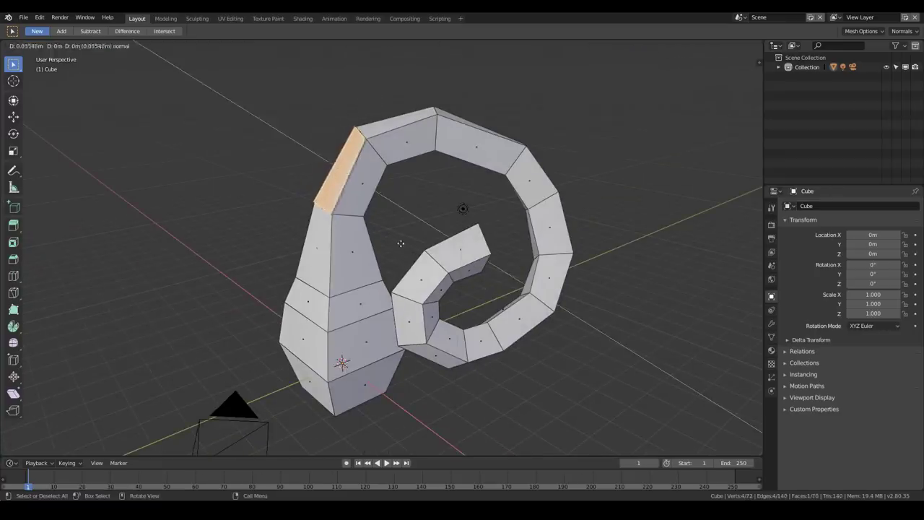
click(390, 233)
key(s)
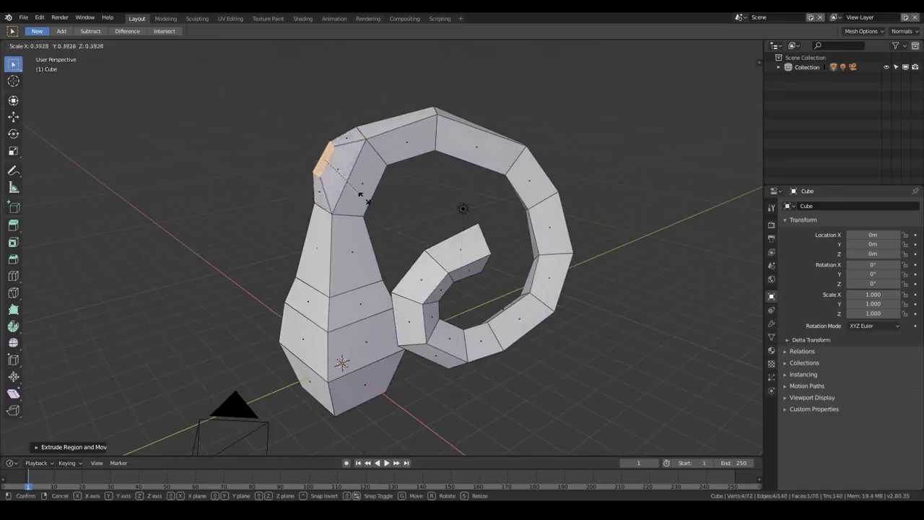
click(358, 191)
- Extend the new side limb with two more extruded segments, scaling the end face after each one
middle_drag(357, 192, 332, 238)
key(e)
click(365, 243)
key(s)
click(365, 244)
middle_drag(366, 244, 364, 246)
key(e)
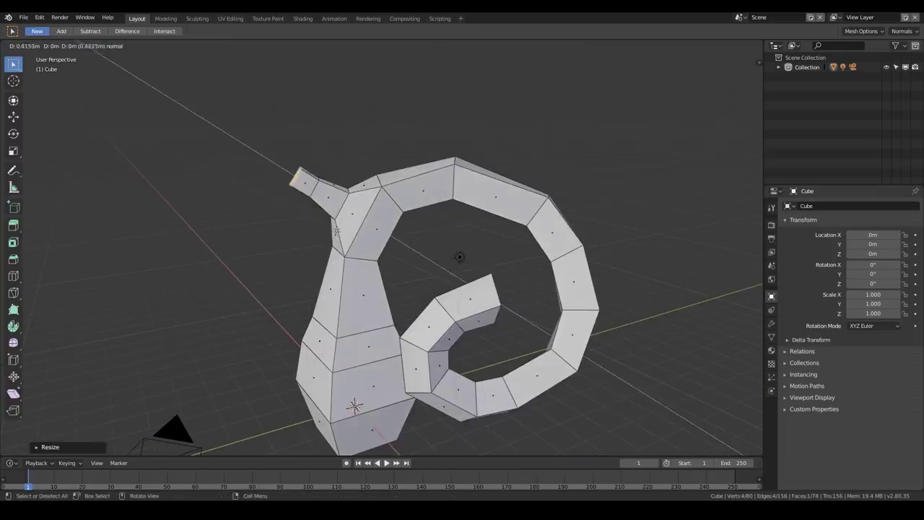
click(361, 247)
key(s)
click(354, 249)
- Extrude one more segment at the limb's tip, scale its end face down and edge-slide it back slightly
key(e)
click(341, 239)
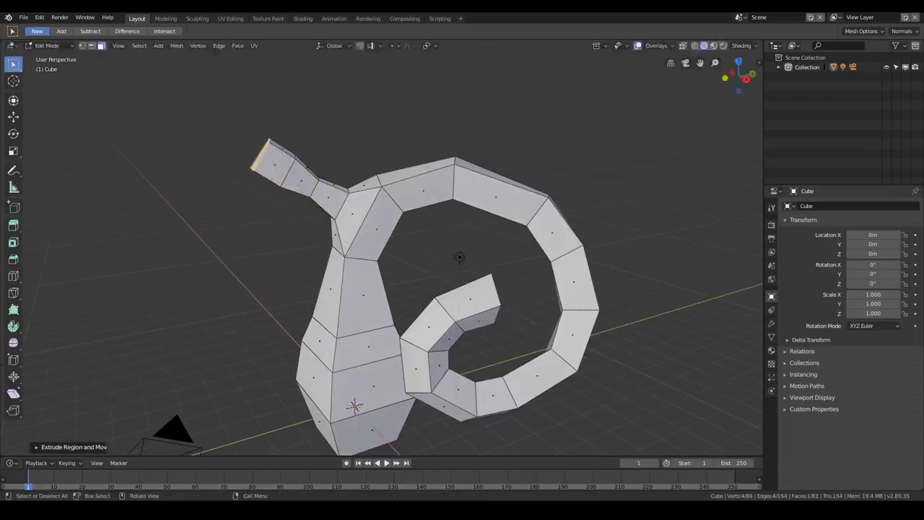
key(s)
click(293, 217)
key(g)
key(g)
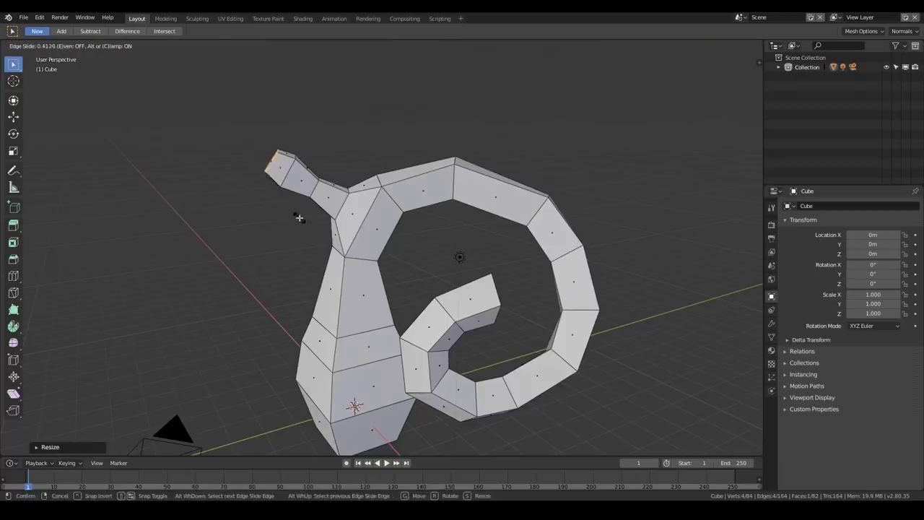
click(298, 215)
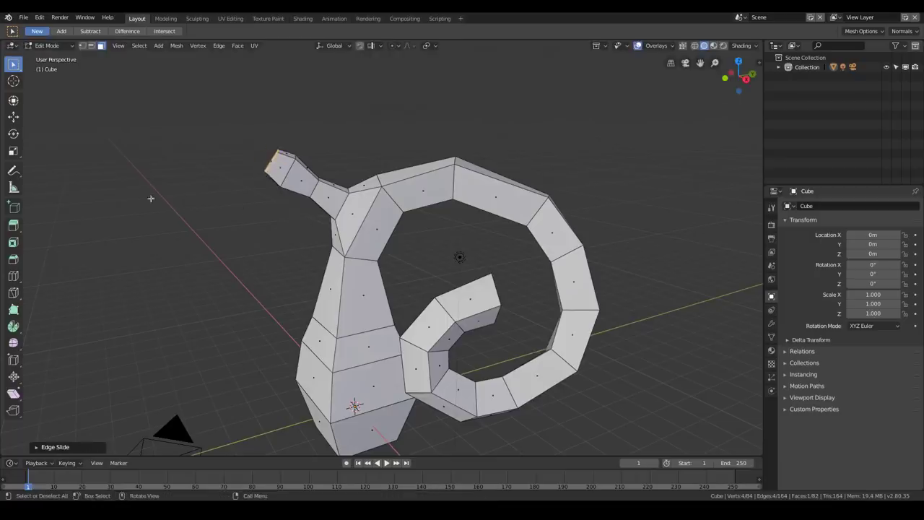
- Using the Extrude Region tool, extrude a face on the spiral's outer upper edge outward and scale it down
click(13, 227)
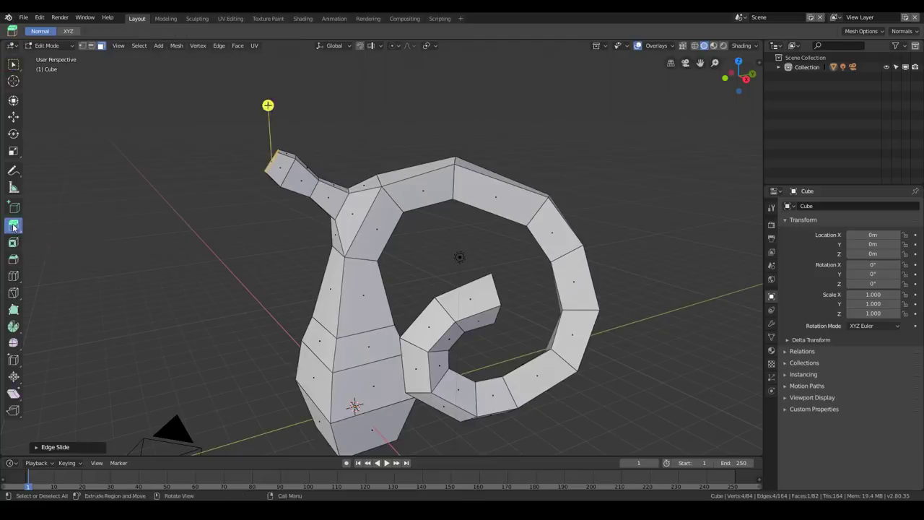
middle_drag(310, 186, 504, 210)
scroll(272, 185, up, 3)
click(487, 228)
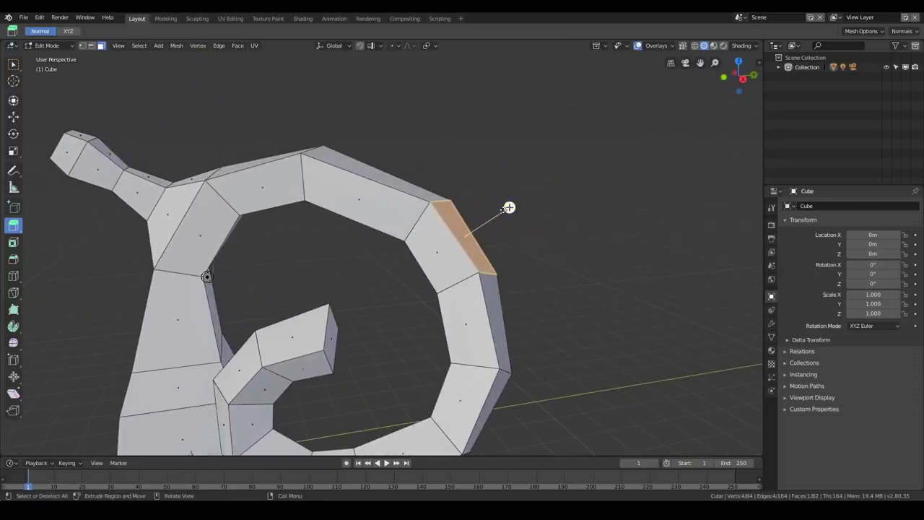
drag(509, 207, 582, 217)
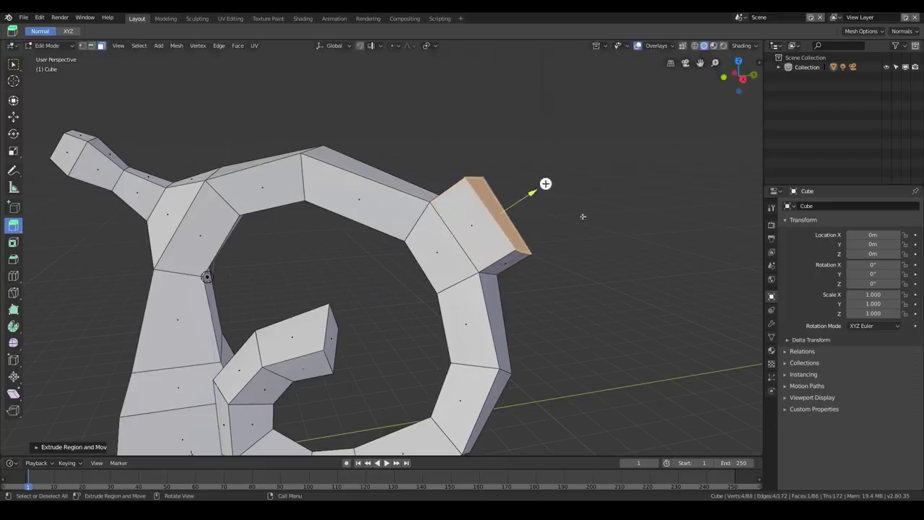
key(s)
click(513, 237)
- Select the arch's top face nearest the column and extrude it upward twice to form a two-tier block
middle_drag(513, 237, 390, 184)
click(385, 178)
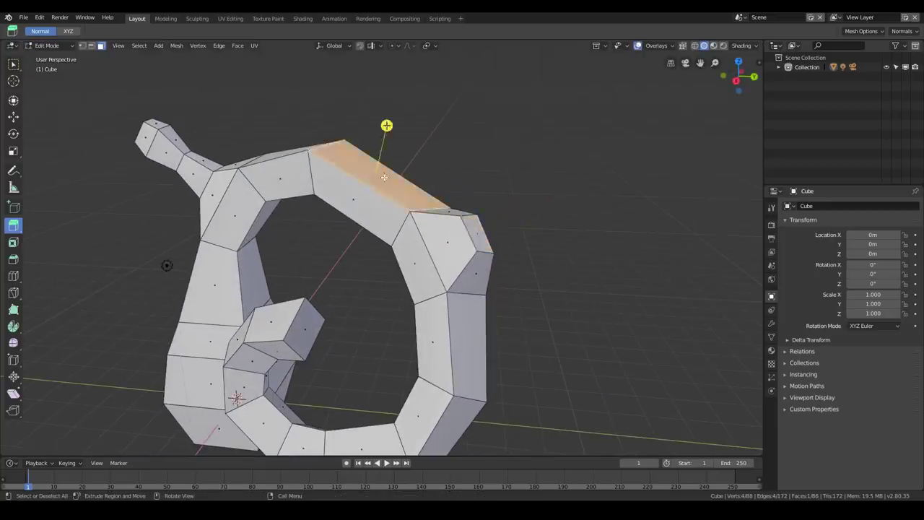
click(339, 194)
middle_drag(314, 217, 322, 166)
key(e)
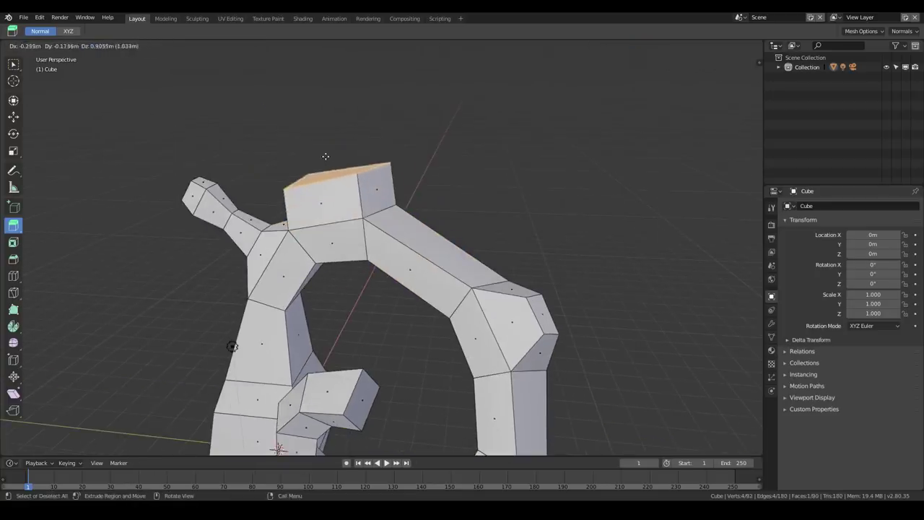
click(328, 167)
mouse_move(316, 128)
mouse_down()
mouse_move(306, 87)
mouse_move(327, 149)
mouse_move(318, 109)
mouse_move(330, 140)
mouse_up()
middle_drag(249, 160, 270, 181)
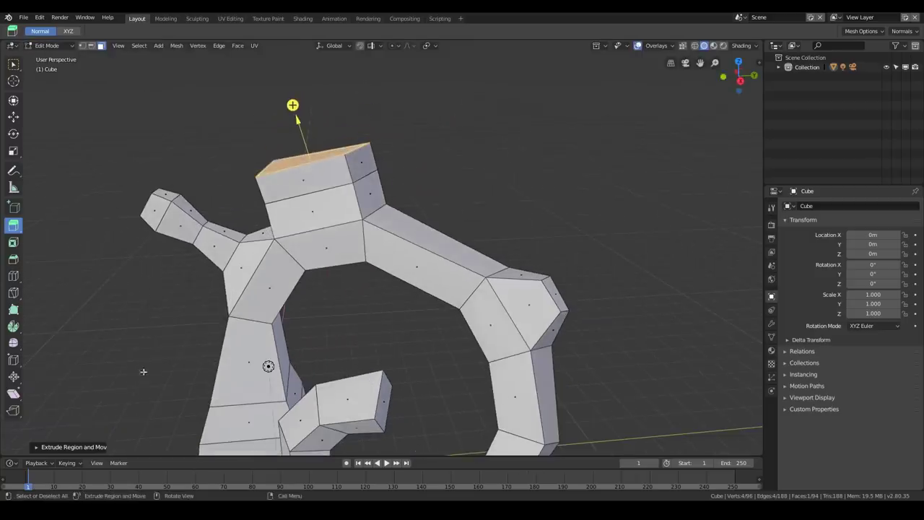
- Adjust the block's last extrusion to a Move Z value of about 0.658 m
click(44, 447)
drag(128, 392, 63, 393)
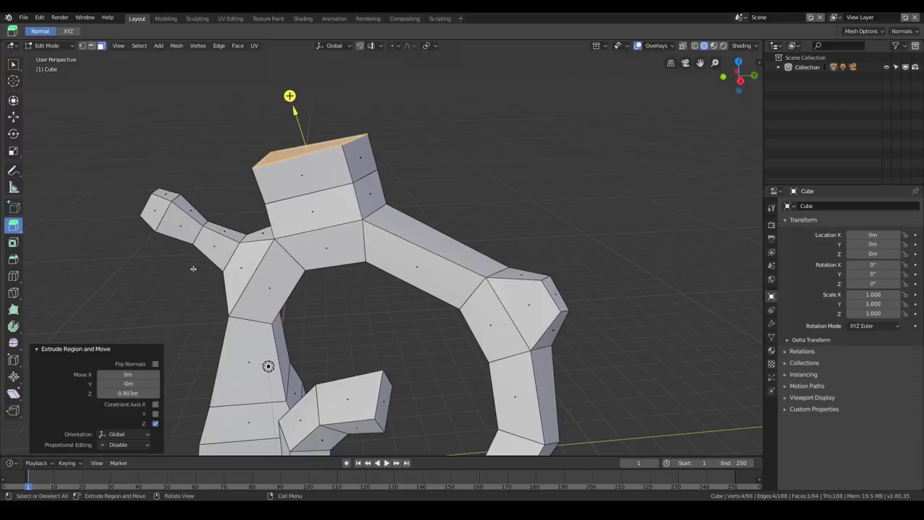
middle_drag(274, 433, 268, 440)
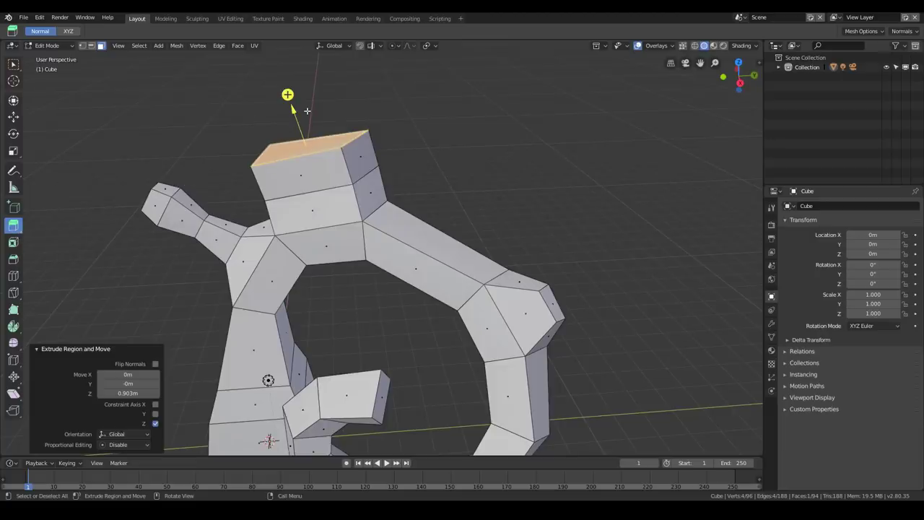
mouse_move(300, 125)
mouse_down()
mouse_move(287, 90)
mouse_move(292, 141)
mouse_move(292, 105)
mouse_move(290, 114)
mouse_up()
mouse_move(128, 393)
mouse_down()
mouse_move(137, 393)
mouse_move(119, 393)
mouse_move(134, 393)
mouse_up()
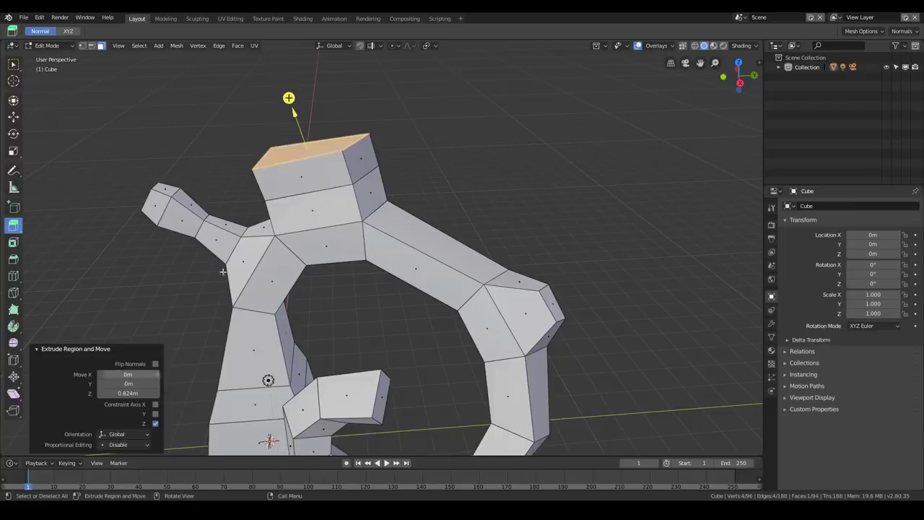
drag(293, 111, 298, 120)
- Scale the block's top face down to about 0.462
shift+middle_drag(324, 142, 367, 224)
middle_drag(336, 166, 321, 223)
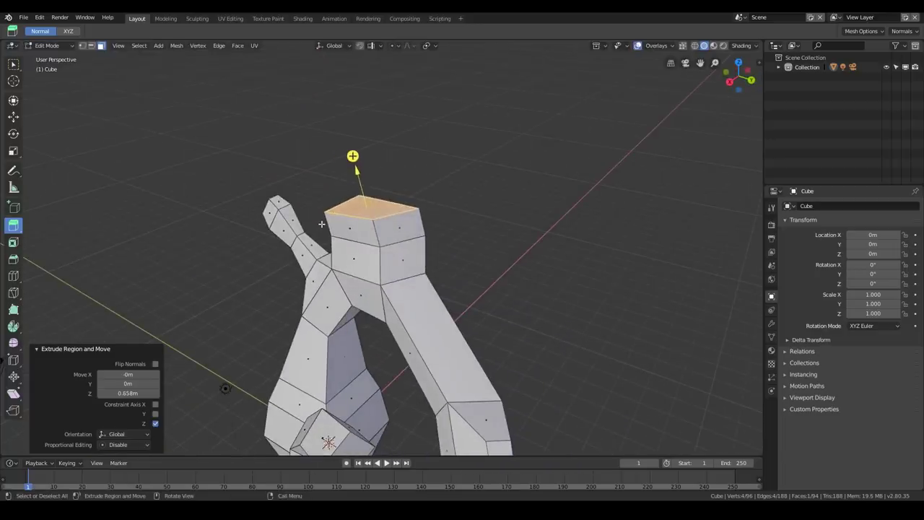
middle_drag(378, 197, 404, 216)
key(s)
click(405, 215)
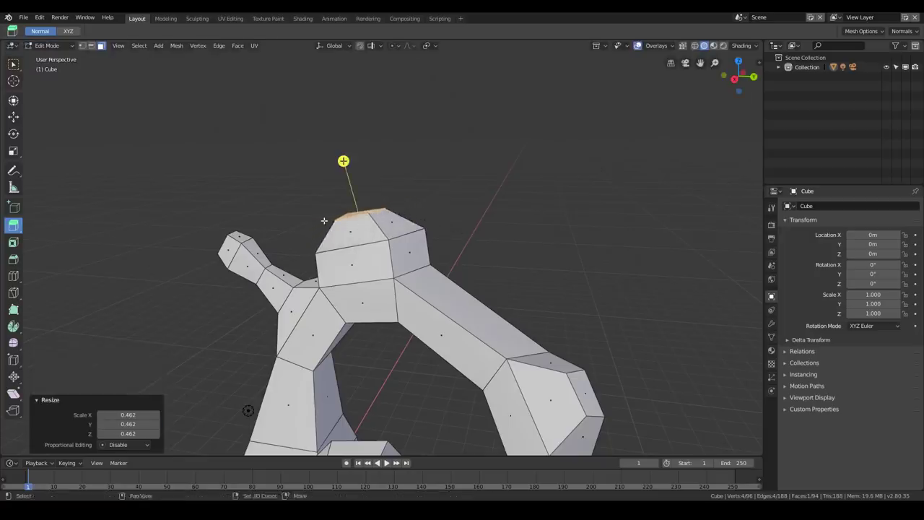
- Extrude the block's small top face freely by about X -0.173, Y -0.522 and Z 0.928 m
middle_drag(324, 218, 366, 220)
drag(370, 219, 358, 181)
middle_drag(358, 181, 382, 213)
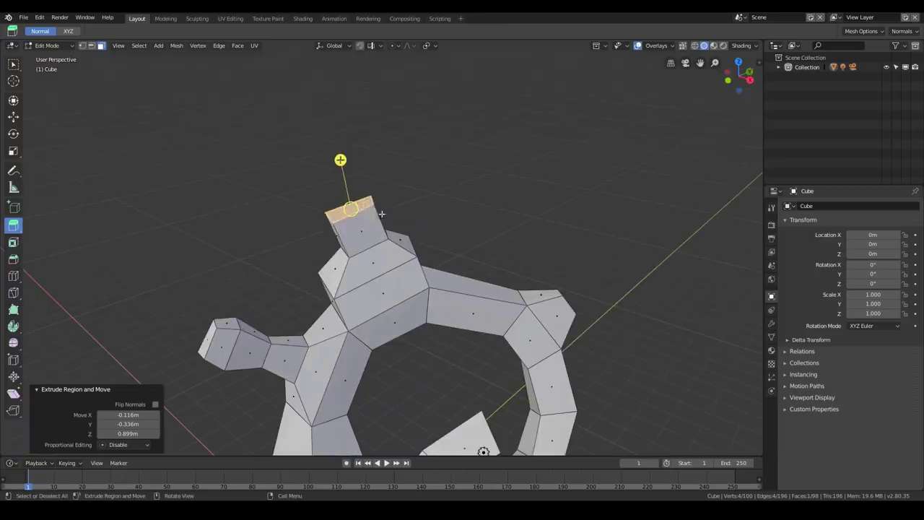
mouse_move(352, 210)
mouse_down()
mouse_move(357, 187)
mouse_move(347, 211)
mouse_up()
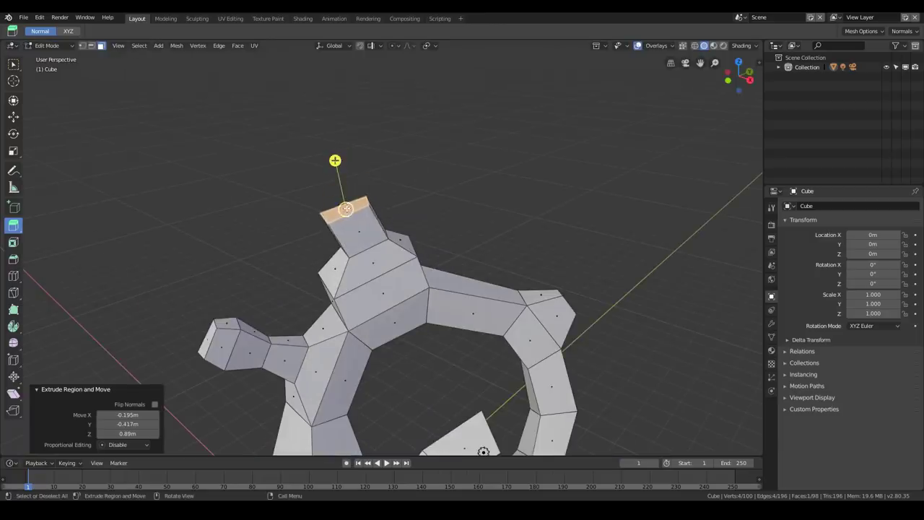
middle_drag(323, 212, 341, 215)
key(g)
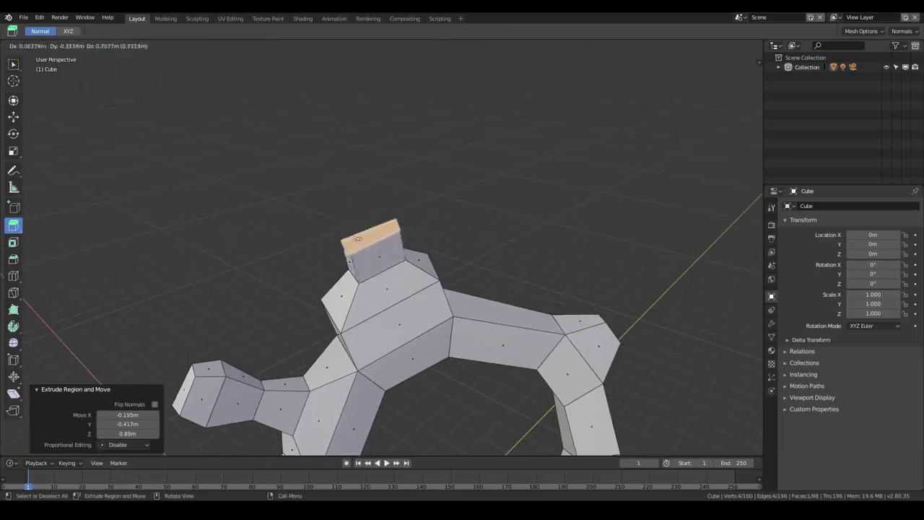
drag(350, 215, 354, 214)
middle_drag(353, 214, 417, 232)
mouse_move(363, 233)
mouse_down()
mouse_move(346, 235)
mouse_move(374, 235)
mouse_up()
click(374, 236)
- Extrude the tip face of the block's neck again by about X 0.489, Y -0.095 and Z 0.788 m
middle_drag(375, 229, 405, 217)
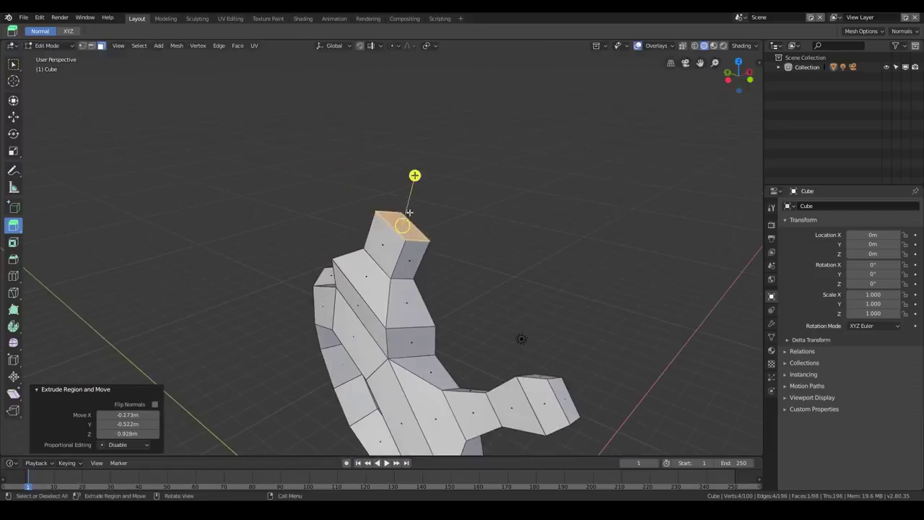
key(e)
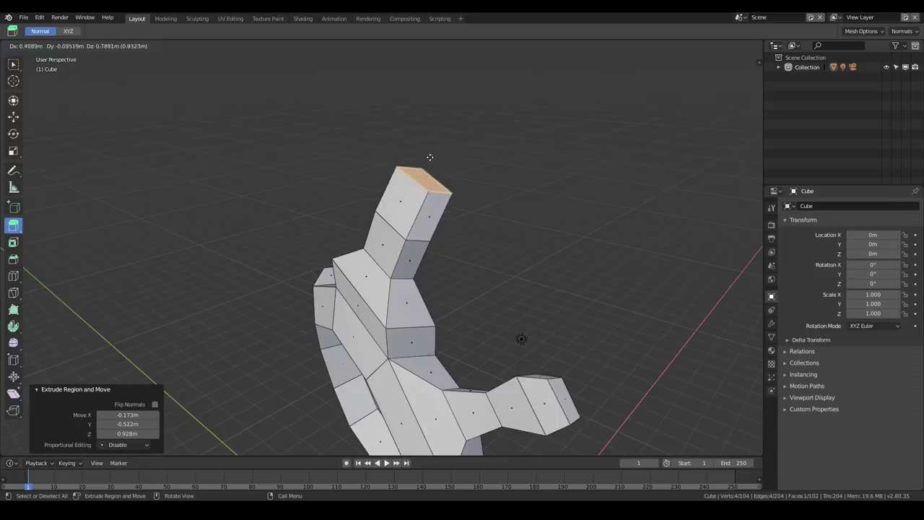
click(429, 158)
middle_drag(424, 180, 393, 228)
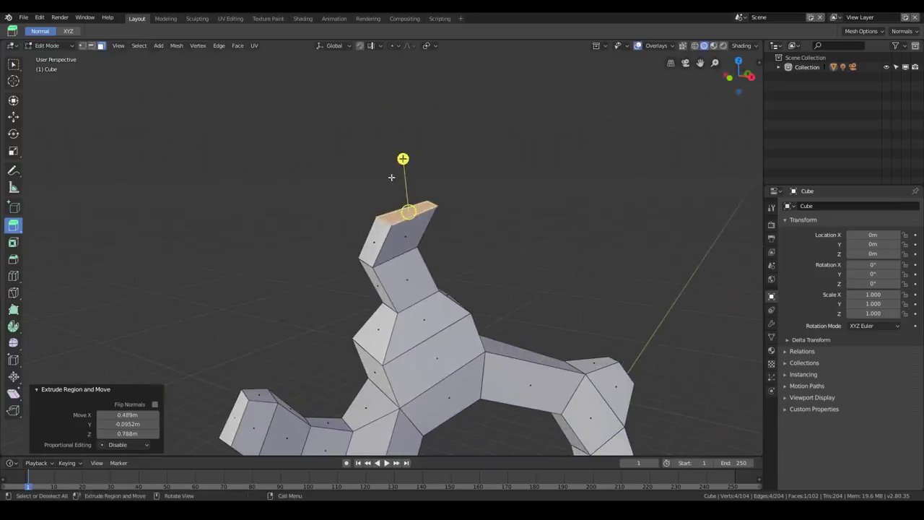
- Extrude the neck's tip face again by about X -0.195, Y -0.0215 and Z 0.625 m
drag(406, 181, 395, 146)
click(395, 146)
key(s)
key(x)
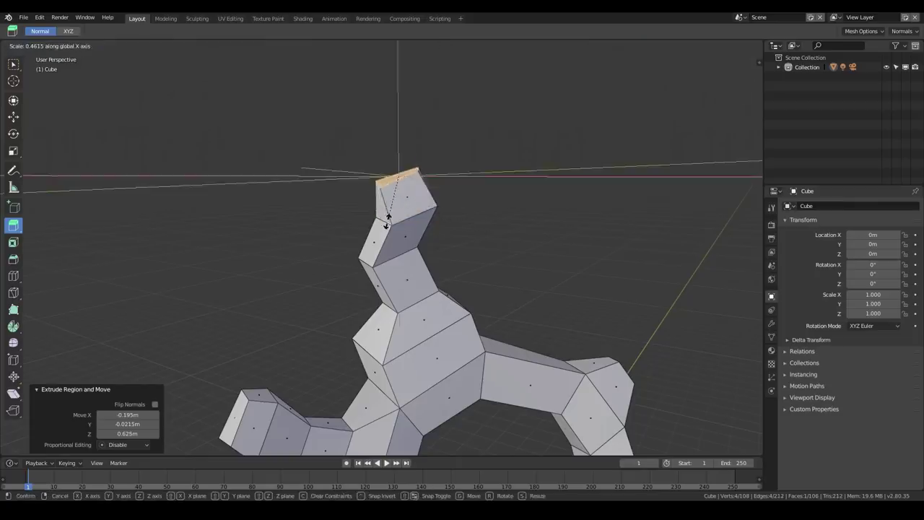
right_click(408, 226)
- Scale the neck's tip face uniformly down to about 0.462
key(s)
click(438, 218)
middle_drag(311, 257, 307, 416)
middle_drag(370, 239, 344, 188)
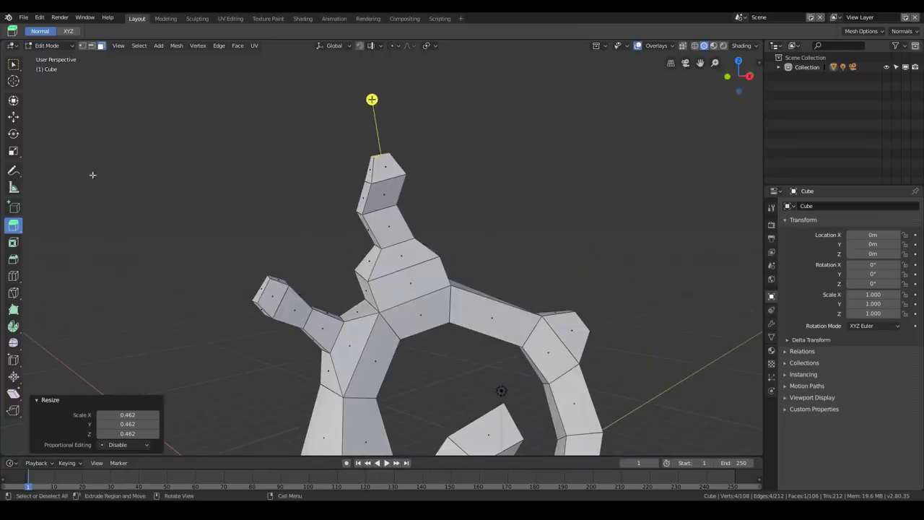
- Activate the Bevel tool and select the face loop running up the wide side of the neck
click(13, 259)
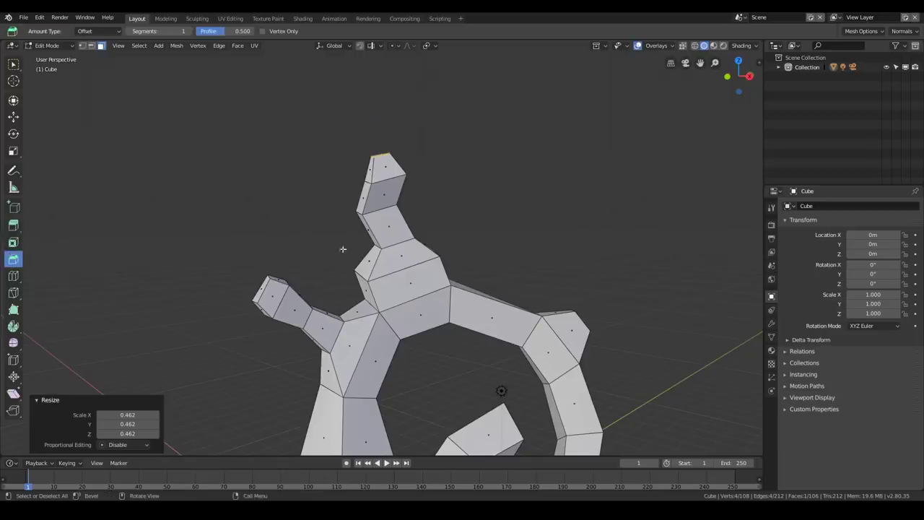
scroll(395, 243, up, 3)
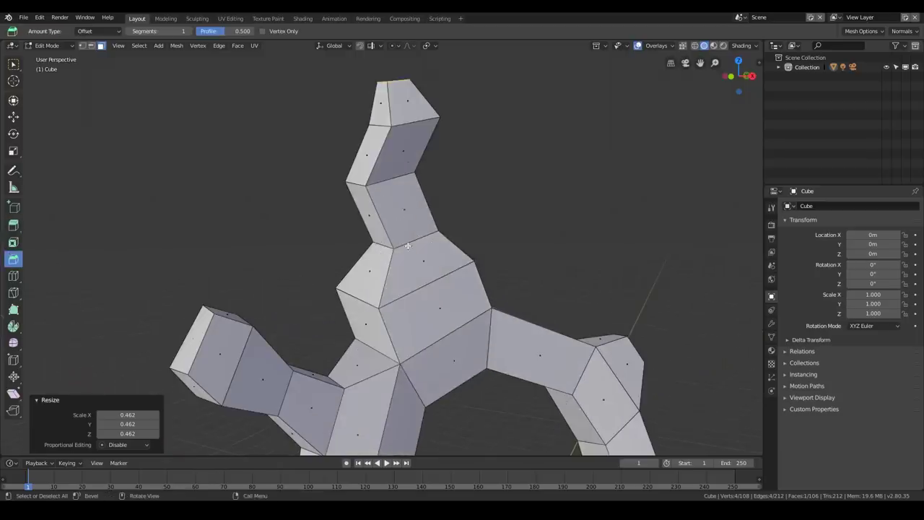
alt+click(407, 244)
click(409, 243)
alt+click(409, 243)
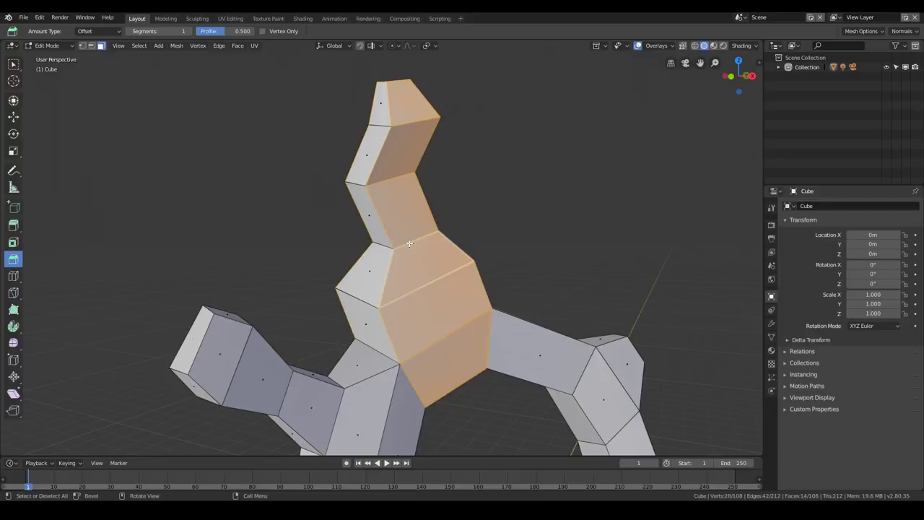
middle_drag(430, 241, 430, 257)
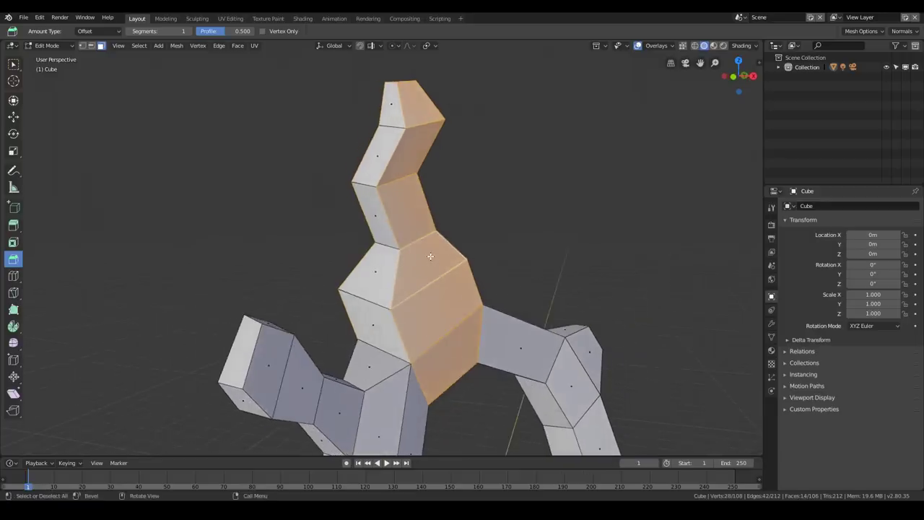
- Switch to edge selection and bevel the two adjoining edges around the widest part of the neck's base by about 0.174
key(2)
click(390, 248)
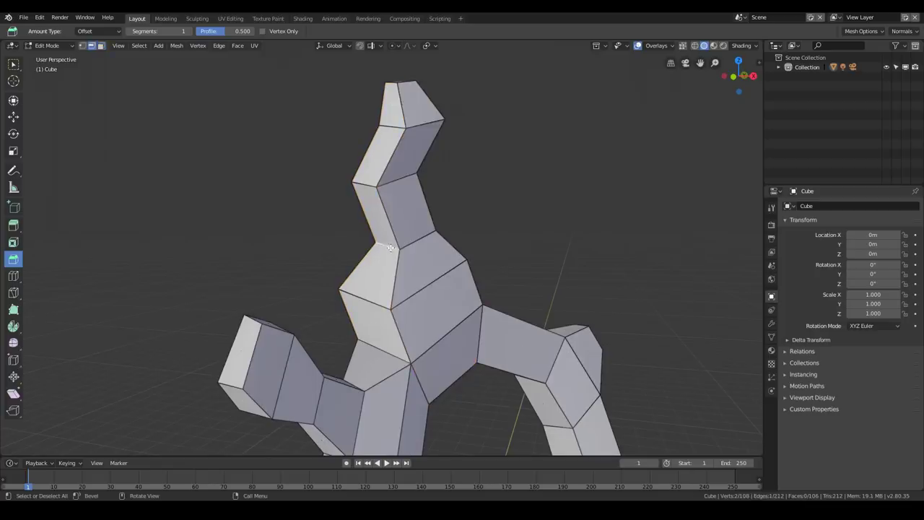
click(433, 283)
middle_drag(416, 285, 281, 209)
middle_drag(446, 231, 376, 232)
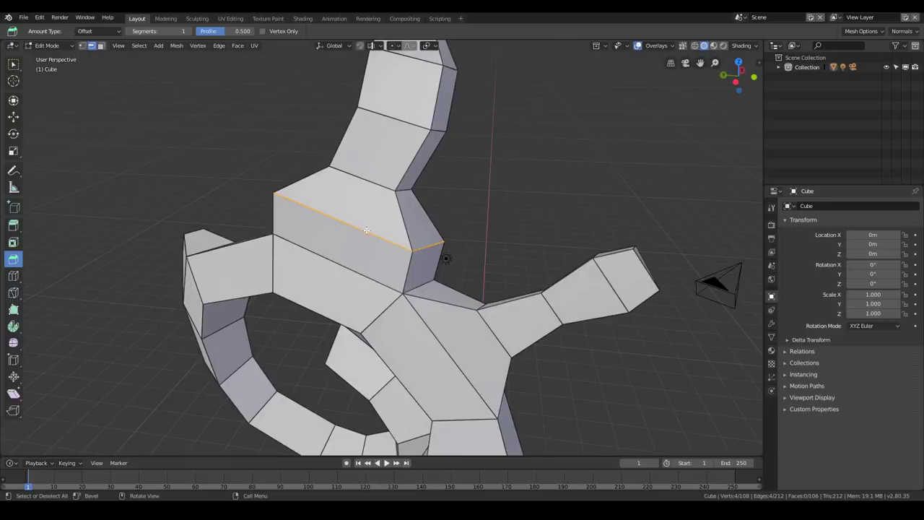
drag(366, 231, 367, 243)
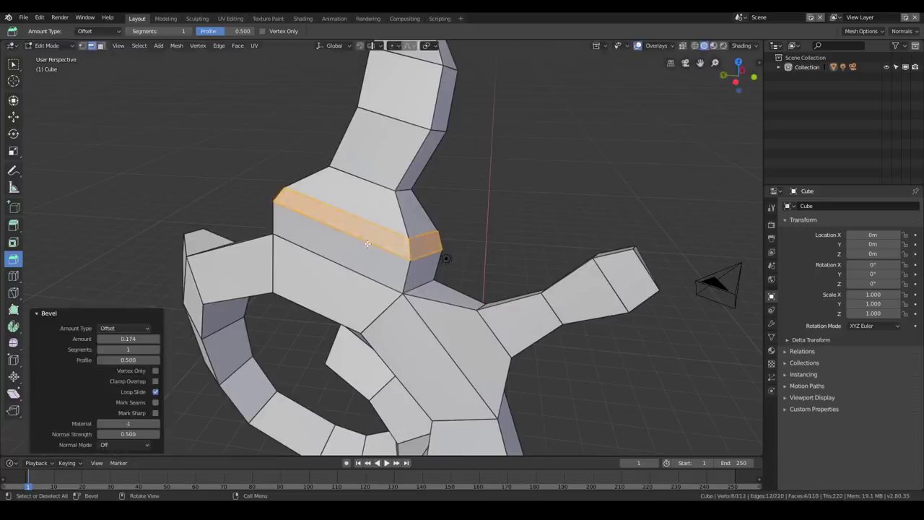
- Set the bevel to 3 segments and increase its amount, leaving the mesh deselected
click(157, 349)
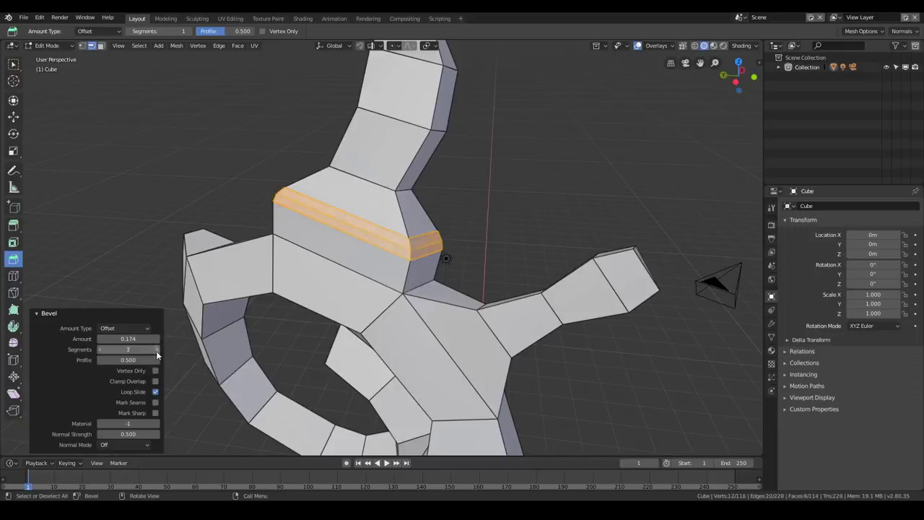
click(157, 349)
mouse_move(130, 359)
mouse_down()
mouse_move(148, 358)
mouse_move(131, 359)
mouse_up()
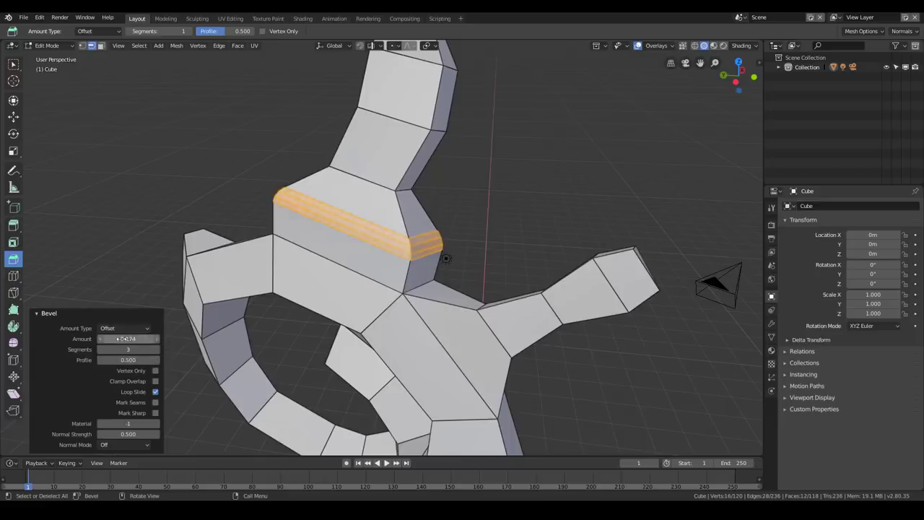
drag(129, 339, 149, 339)
middle_drag(445, 258, 443, 207)
key(a)
key(a)
mouse_move(306, 252)
middle_down()
mouse_move(423, 191)
mouse_move(307, 252)
middle_up()
scroll(310, 249, down, 2)
shift+middle_drag(380, 148, 360, 198)
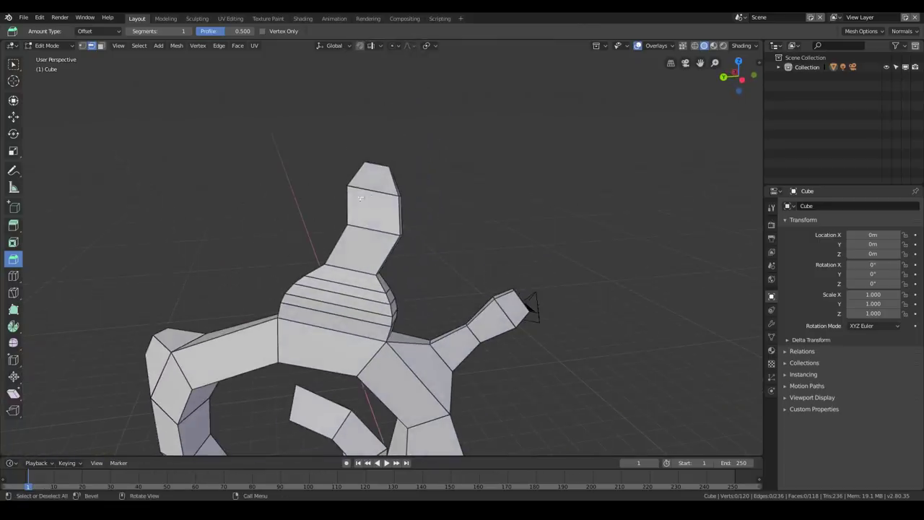
middle_drag(421, 246, 378, 242)
key(ctrl+b)
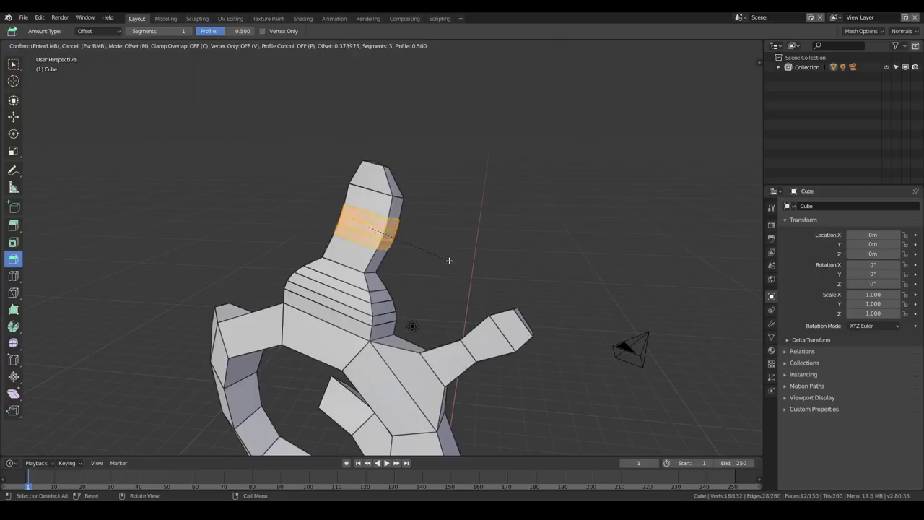
scroll(449, 260, down, 2)
key(Escape)
- Bevel the two edges around the middle of the upper neck by about 0.448 with 3 segments, using the Bevel tool
middle_drag(444, 259, 379, 212)
drag(433, 175, 441, 185)
scroll(442, 187, down, 2)
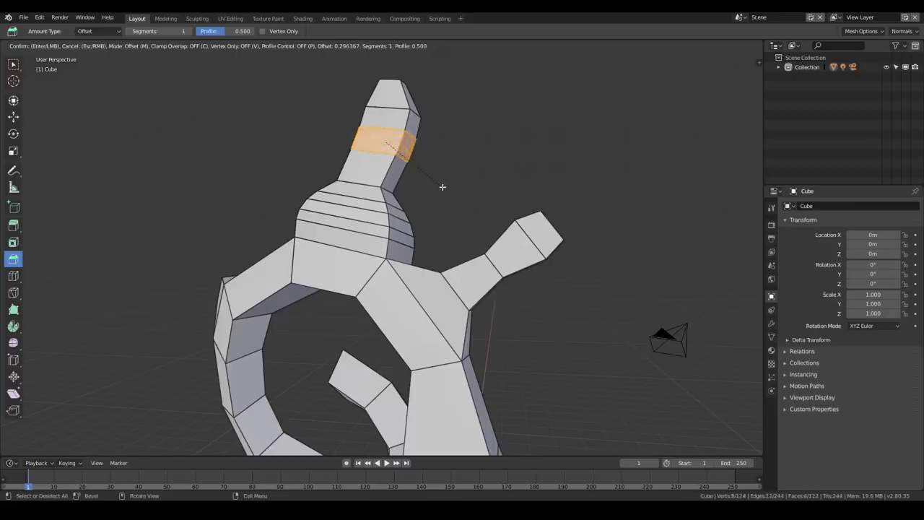
scroll(443, 187, up, 1)
scroll(444, 188, up, 2)
scroll(444, 188, down, 1)
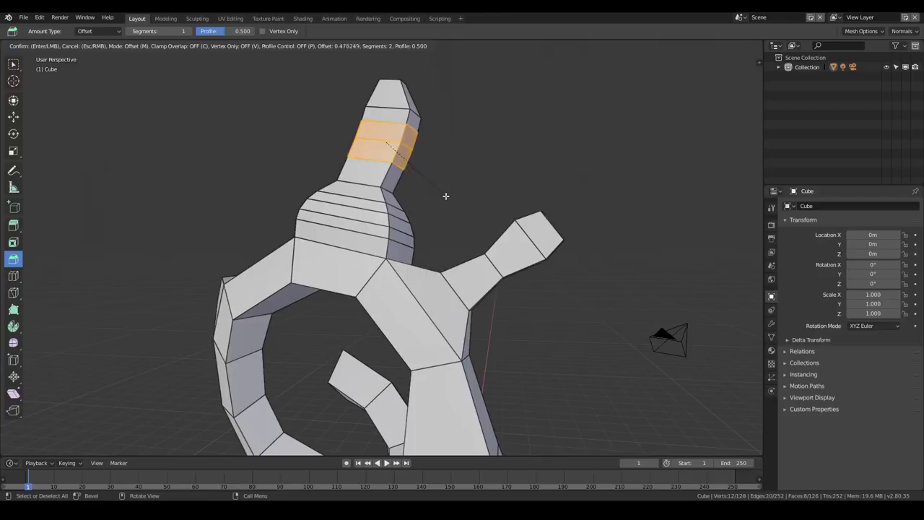
scroll(445, 194, up, 1)
click(446, 193)
middle_drag(446, 193, 444, 185)
scroll(446, 184, down, 4)
mouse_move(333, 216)
middle_down()
mouse_move(447, 204)
mouse_move(330, 229)
mouse_move(348, 226)
middle_up()
scroll(448, 204, up, 4)
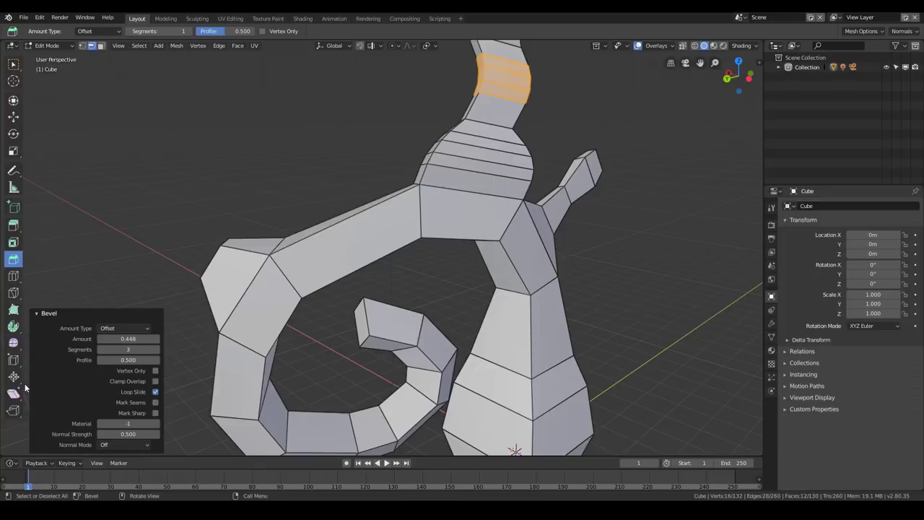
middle_drag(339, 221, 316, 229)
scroll(433, 184, down, 3)
middle_drag(502, 202, 260, 141)
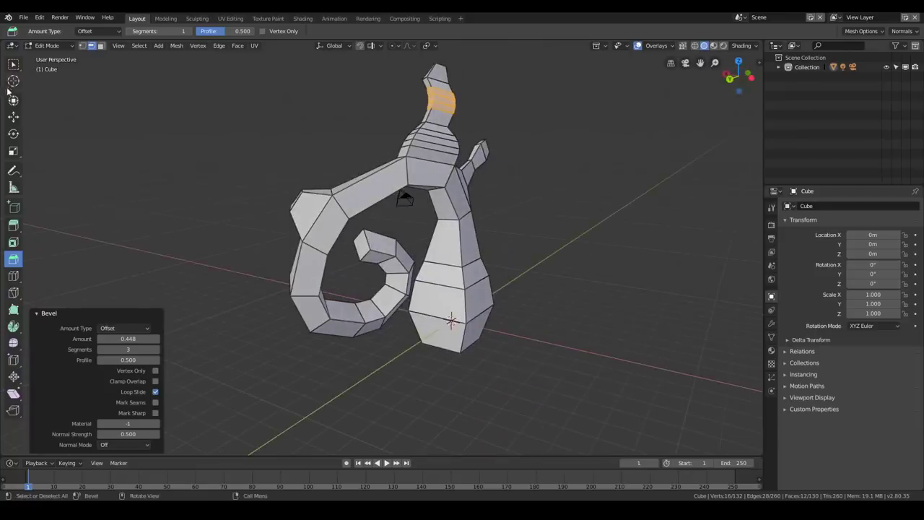
- With the Knife tool, cut from the upper corner of the vase-shaped trunk down its broad side
click(13, 293)
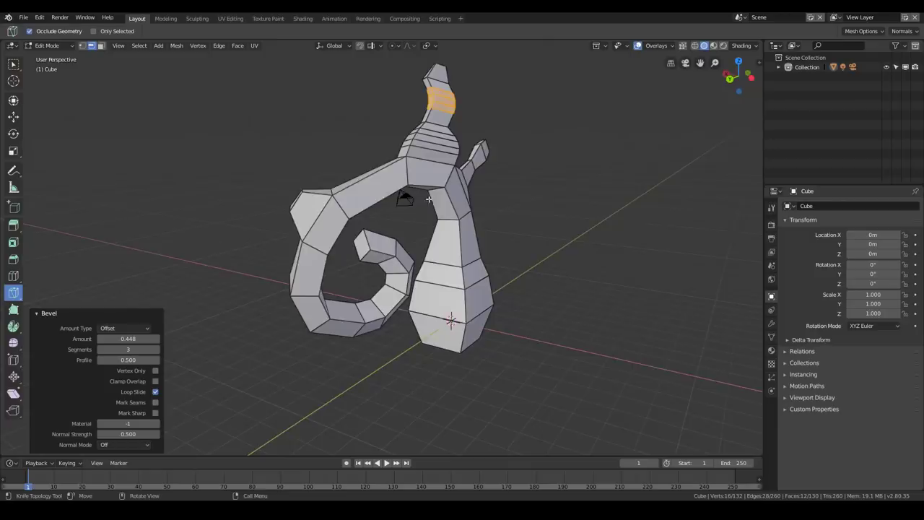
middle_drag(429, 199, 404, 198)
scroll(398, 197, up, 3)
click(404, 170)
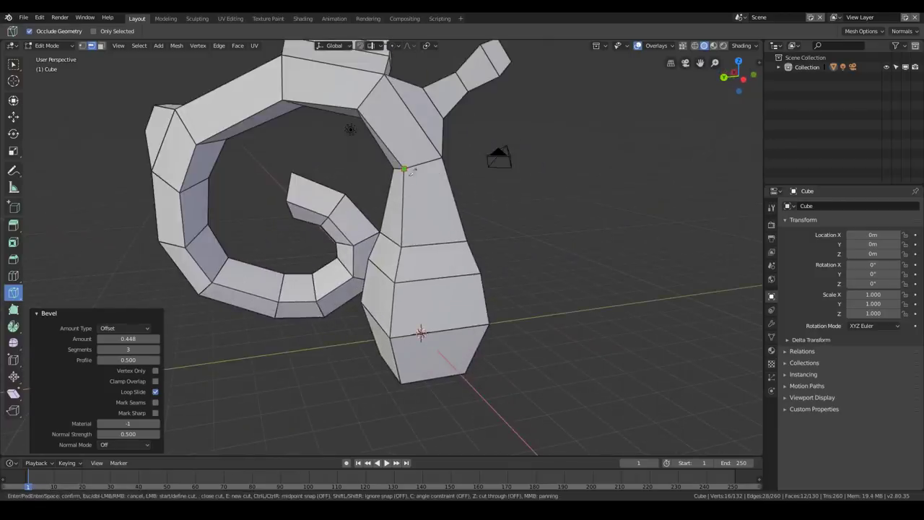
click(446, 275)
click(445, 330)
- Continue the knife cut beneath the trunk's base and up its opposite side to the upper corner, and complete it
mouse_move(445, 320)
middle_down()
mouse_move(441, 291)
mouse_move(444, 317)
mouse_move(457, 315)
mouse_move(435, 306)
middle_up()
middle_drag(426, 357, 577, 391)
click(294, 312)
middle_drag(299, 293, 398, 89)
click(322, 246)
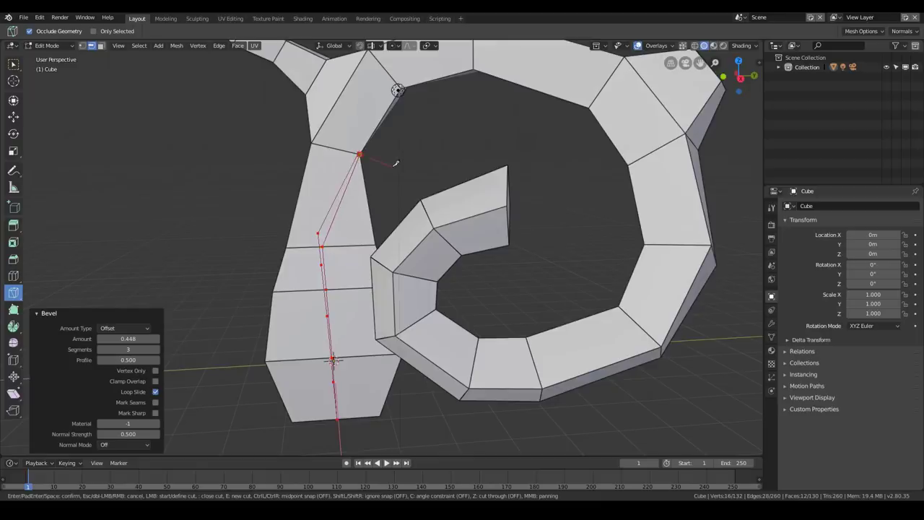
key(Return)
middle_drag(407, 165, 420, 204)
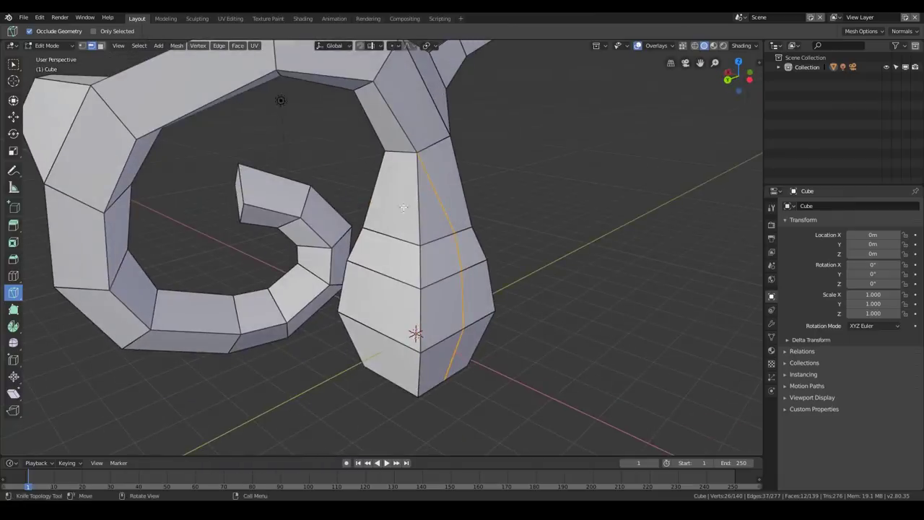
- Knife a straight horizontal cut across the adjoining face of the trunk's tapered upper section, from one side edge to the other
scroll(361, 195, up, 2)
mouse_move(367, 194)
middle_down()
mouse_move(517, 192)
mouse_move(371, 184)
middle_up()
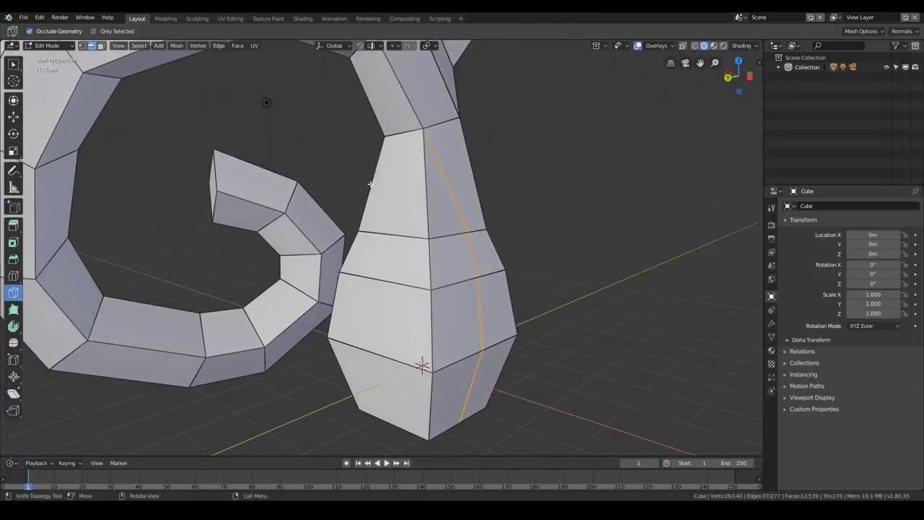
middle_drag(383, 165, 443, 183)
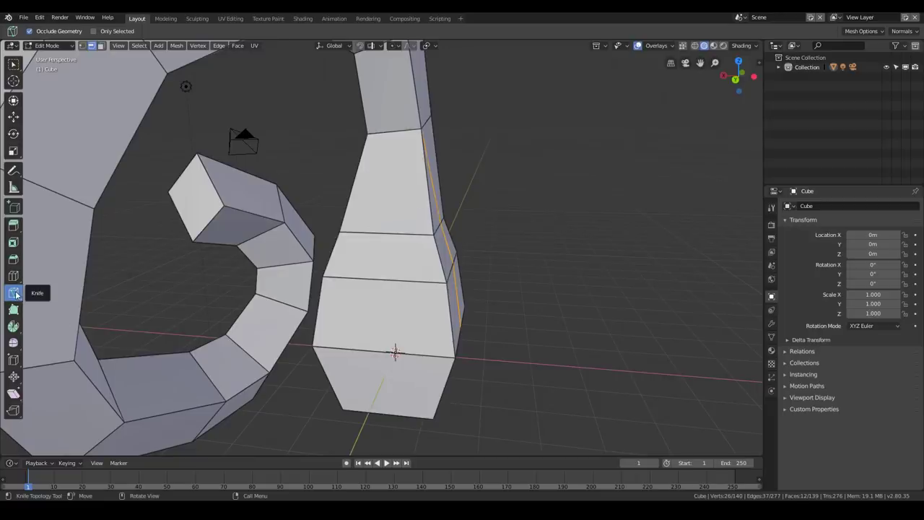
middle_drag(353, 187, 336, 192)
scroll(338, 190, up, 2)
shift+middle_drag(347, 143, 360, 190)
middle_drag(360, 190, 347, 190)
click(355, 193)
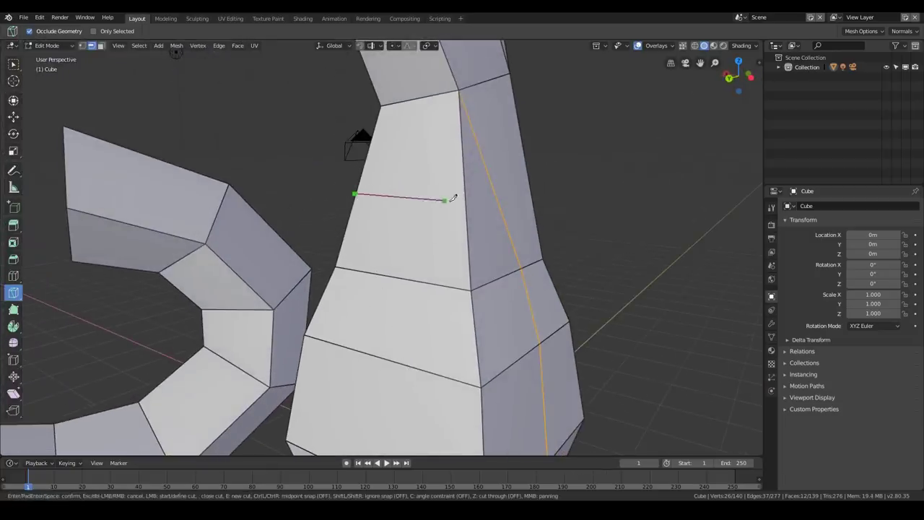
click(464, 198)
key(Return)
- Try to select the new horizontal edge with the Knife tool still active
middle_drag(445, 193, 415, 223)
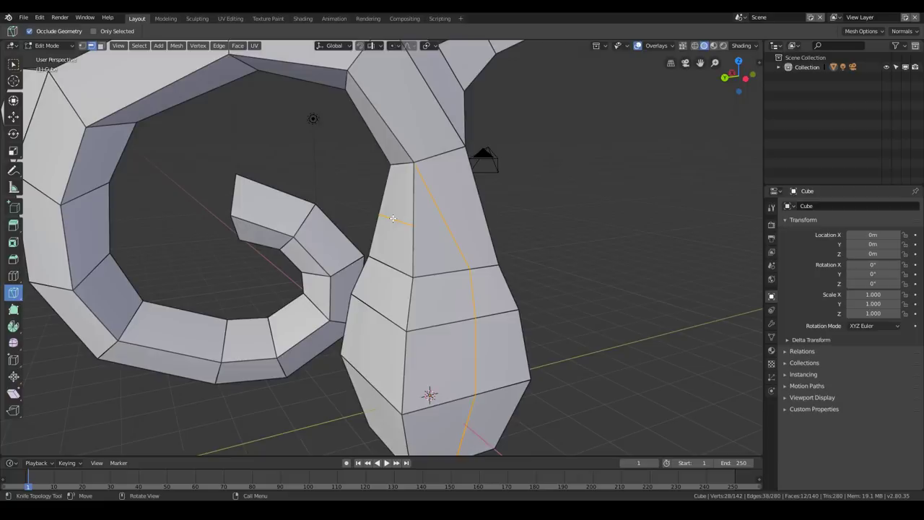
scroll(393, 218, up, 3)
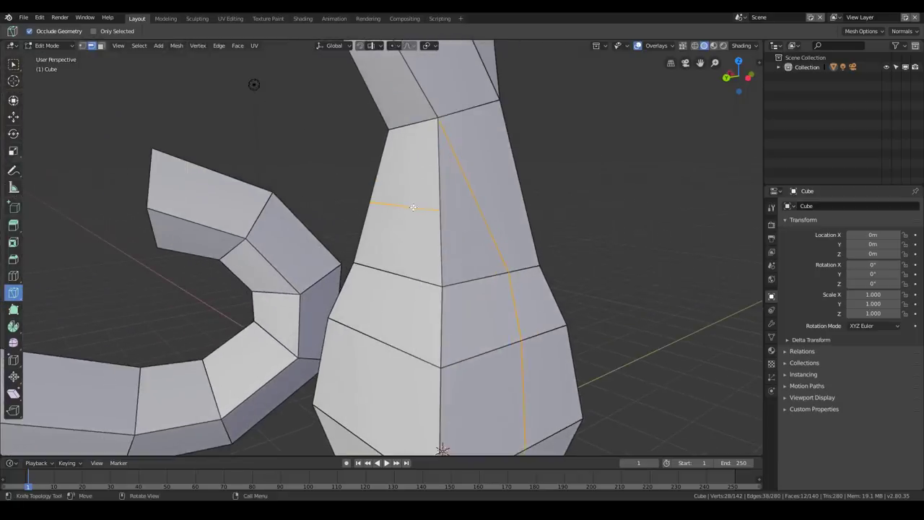
click(409, 206)
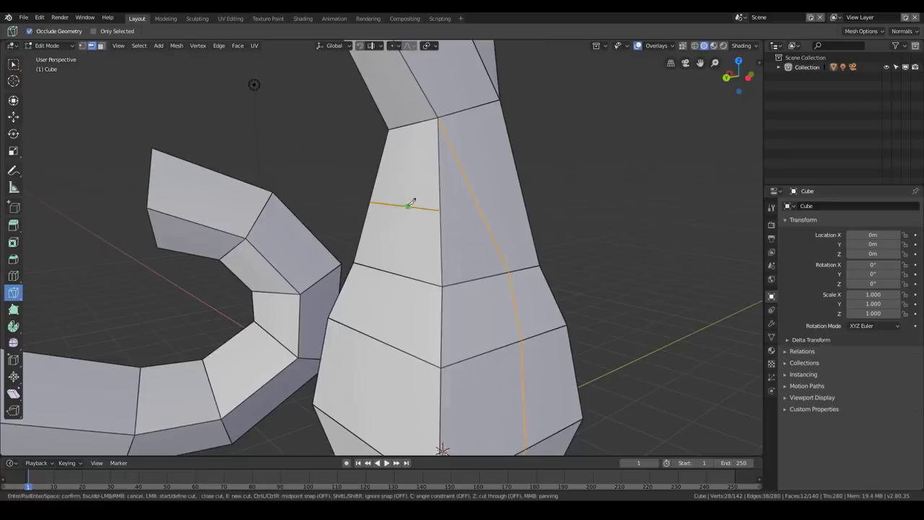
key(Return)
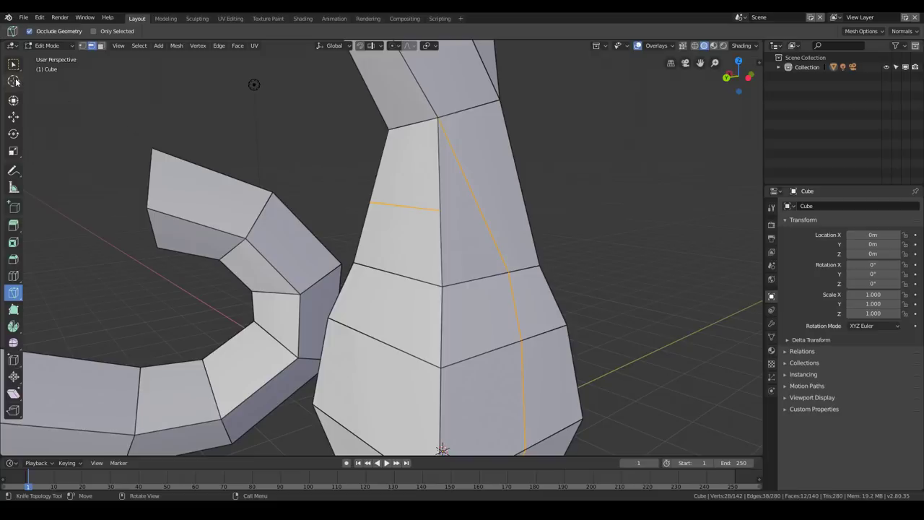
mouse_move(419, 176)
middle_down()
mouse_move(383, 181)
mouse_move(422, 177)
middle_up()
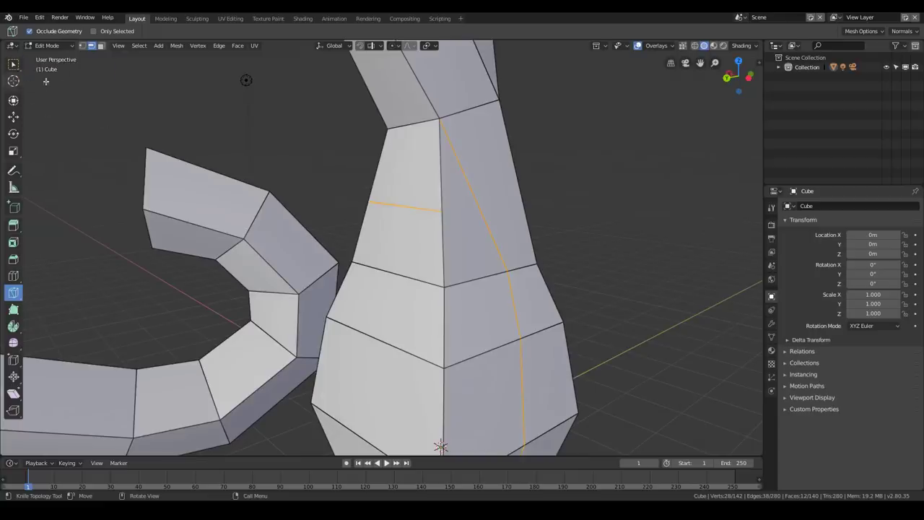
- Box-select the new horizontal edge, and pick the same edge individually with the plain Select tool
click(13, 64)
drag(321, 162, 449, 224)
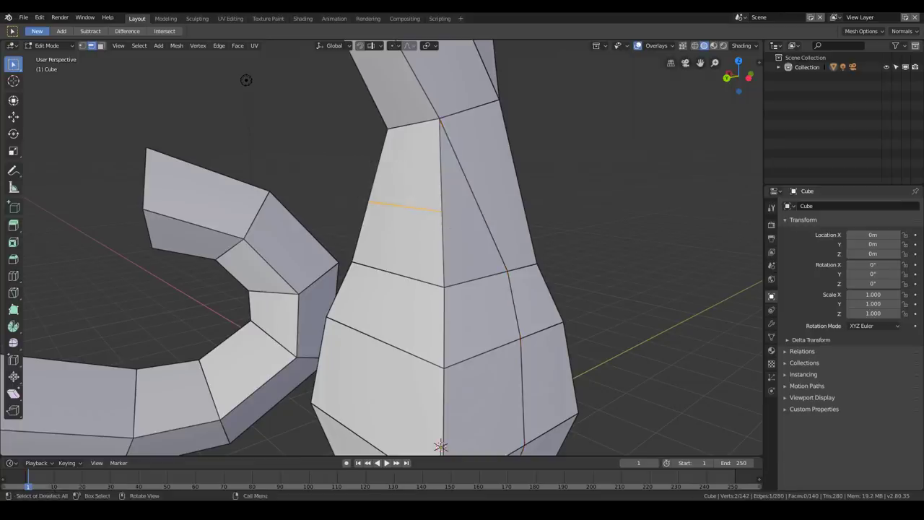
drag(19, 68, 45, 65)
click(444, 172)
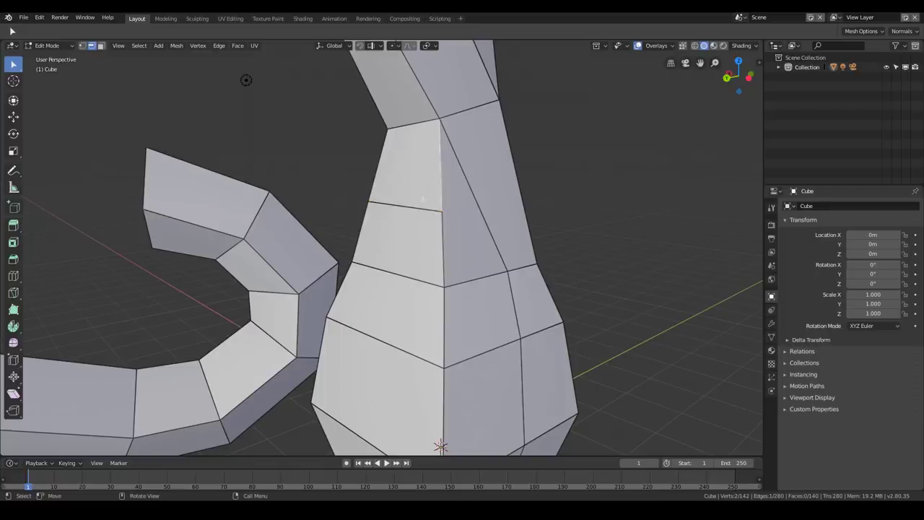
mouse_move(442, 209)
middle_down()
mouse_move(415, 211)
mouse_move(424, 212)
middle_up()
click(410, 210)
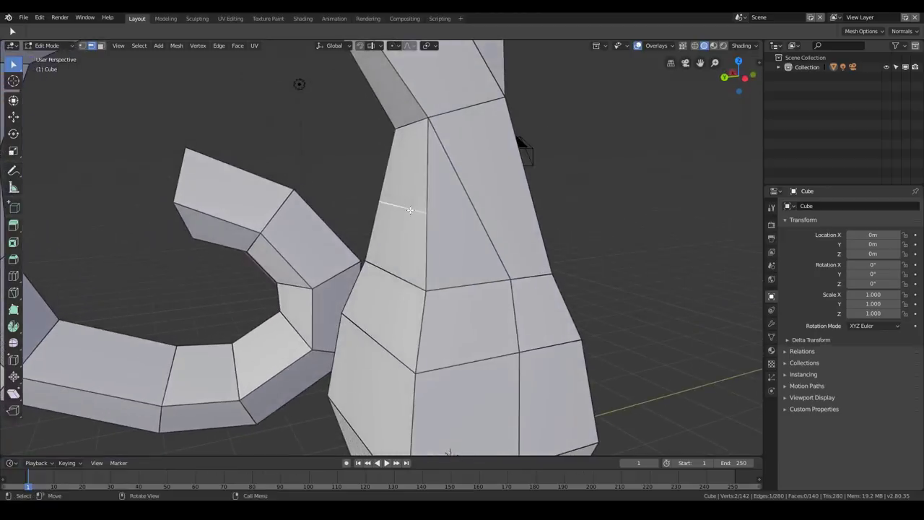
- Scale the new horizontal edge on the trunk down to about 0.615
middle_drag(456, 239, 552, 276)
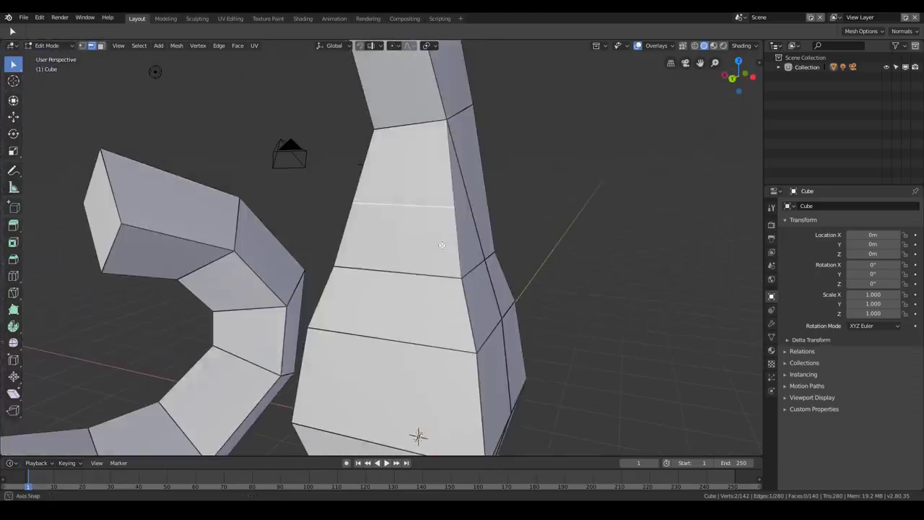
key(s)
click(489, 258)
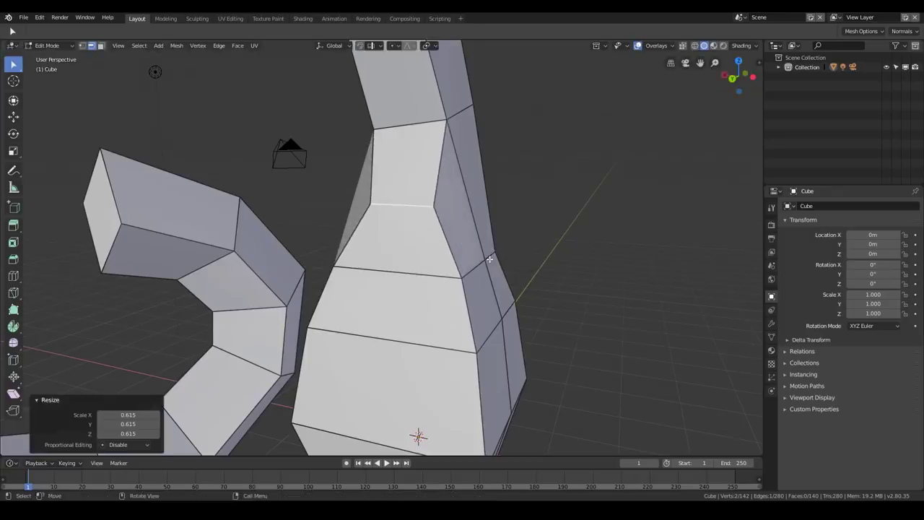
middle_drag(457, 241, 405, 239)
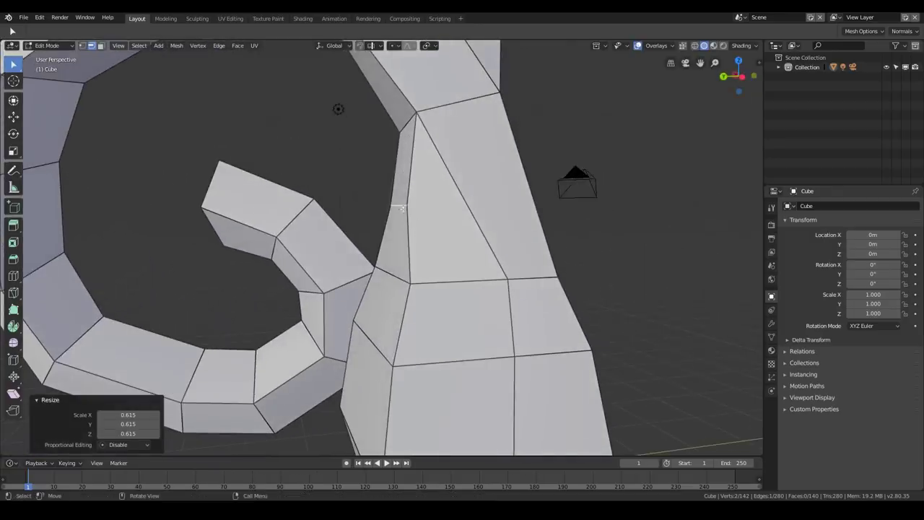
- Scale the selected edge on the trunk to about 0.583 along the X axis with the Scale tool
middle_drag(369, 194, 303, 189)
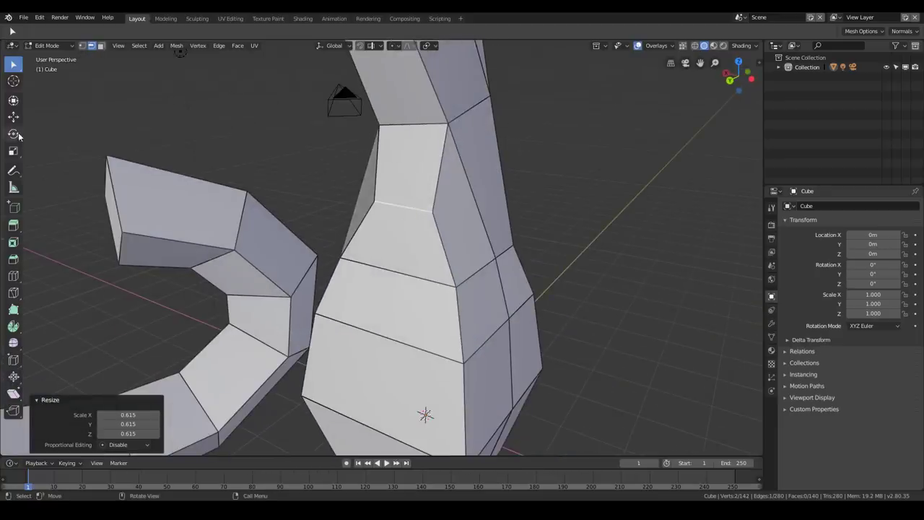
click(14, 150)
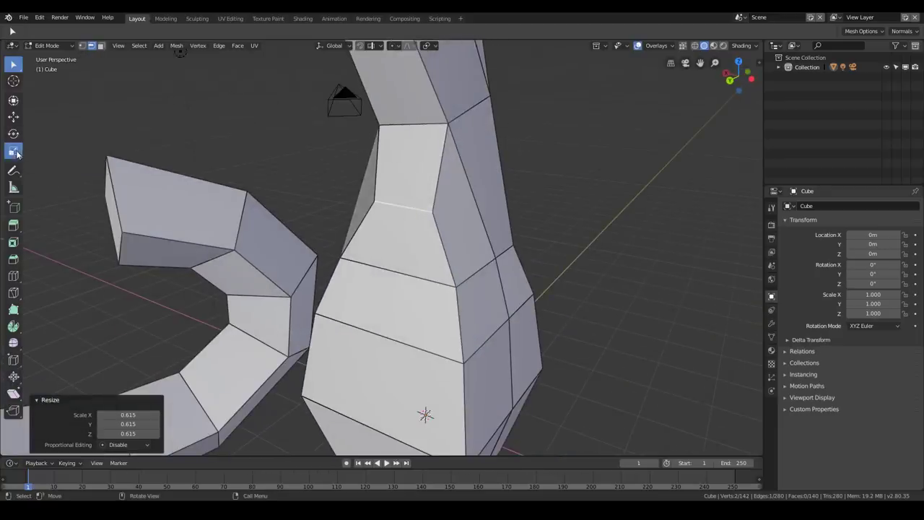
drag(371, 203, 375, 205)
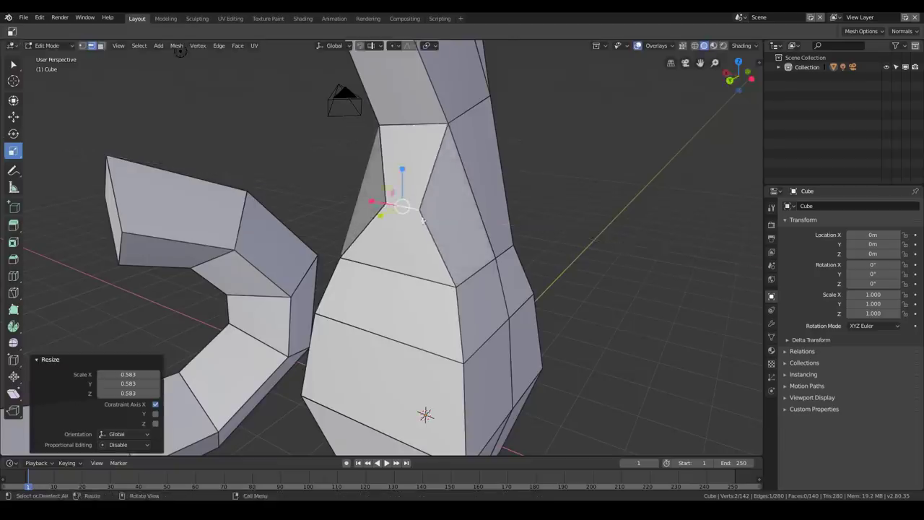
- Move the trunk edge about 0.563 m along the Y axis with the Move tool
middle_drag(375, 205, 367, 211)
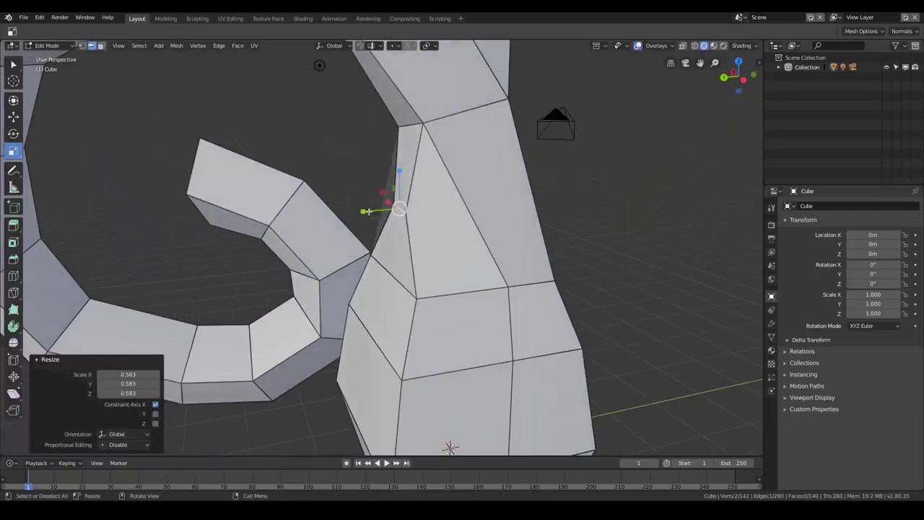
click(15, 118)
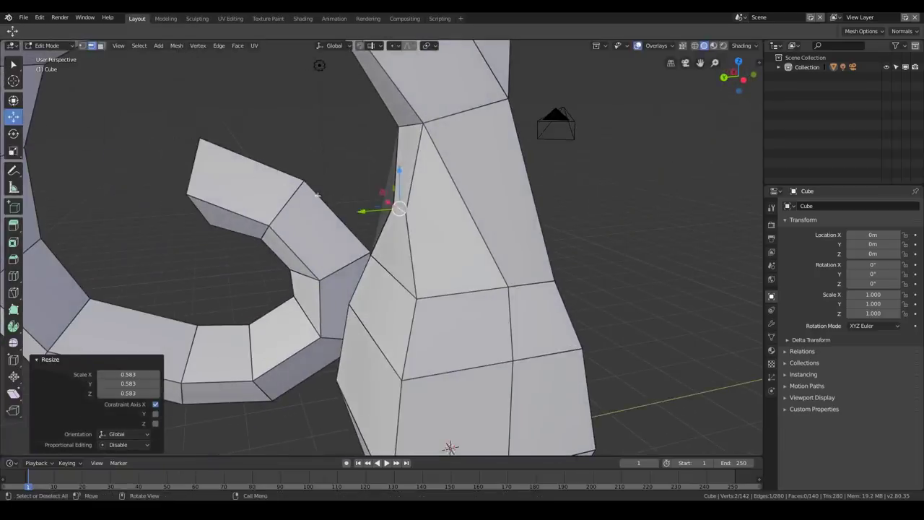
drag(368, 211, 328, 208)
middle_drag(328, 208, 393, 205)
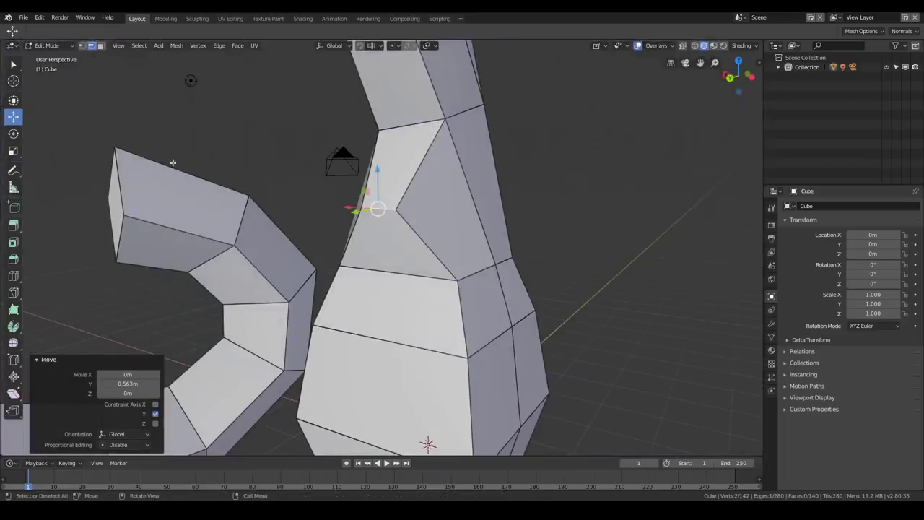
- Use the Transform tool to rotate the trunk edge about 3.38° around X and about -17.1° around Y
click(13, 101)
middle_drag(268, 161, 369, 175)
scroll(335, 185, up, 3)
drag(369, 175, 348, 189)
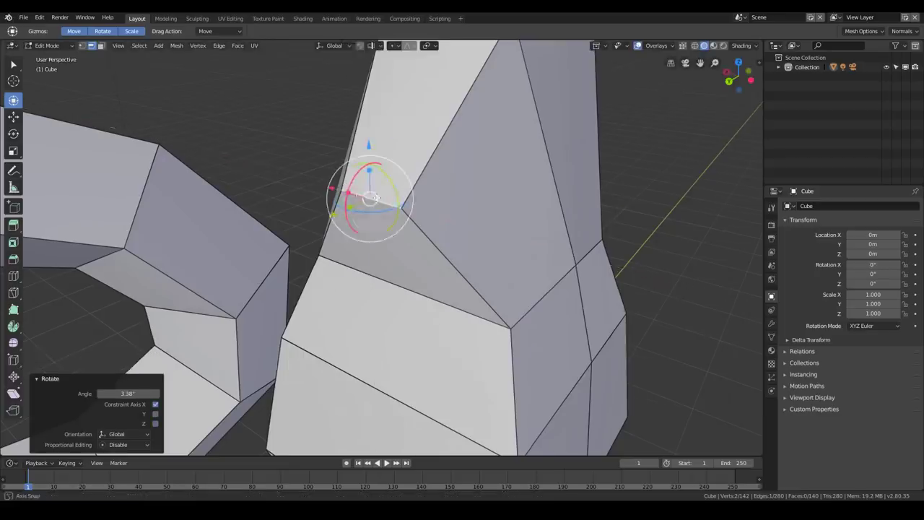
middle_drag(348, 189, 354, 195)
drag(367, 185, 394, 166)
middle_drag(394, 166, 376, 198)
drag(393, 174, 399, 182)
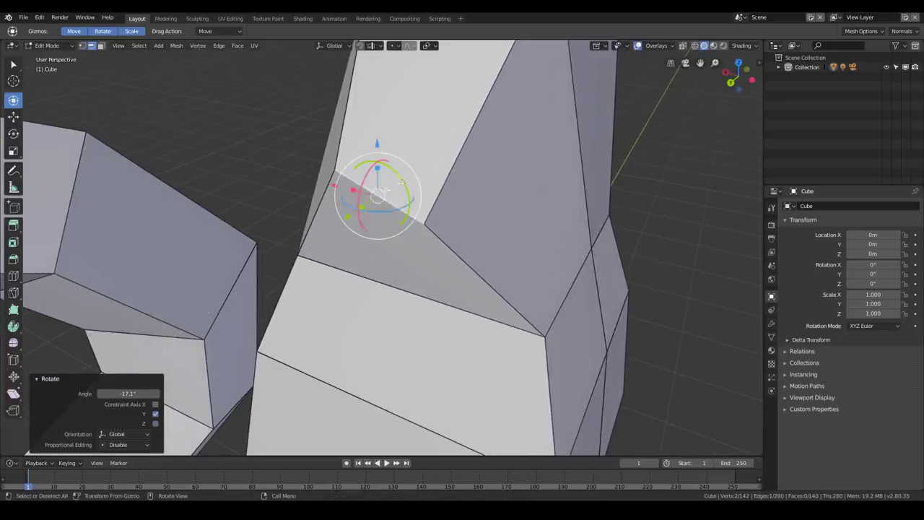
- Move the tilted trunk edge about 0.0889 m along Y with the Transform tool
drag(333, 186, 322, 227)
middle_drag(377, 233, 365, 215)
shift+middle_drag(284, 124, 338, 176)
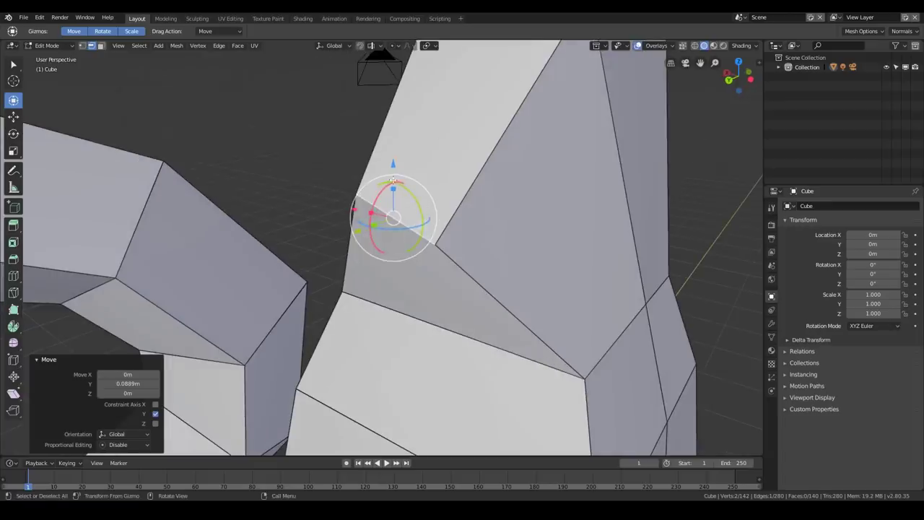
mouse_move(406, 174)
middle_down()
mouse_move(427, 209)
mouse_move(413, 176)
middle_up()
scroll(449, 202, down, 3)
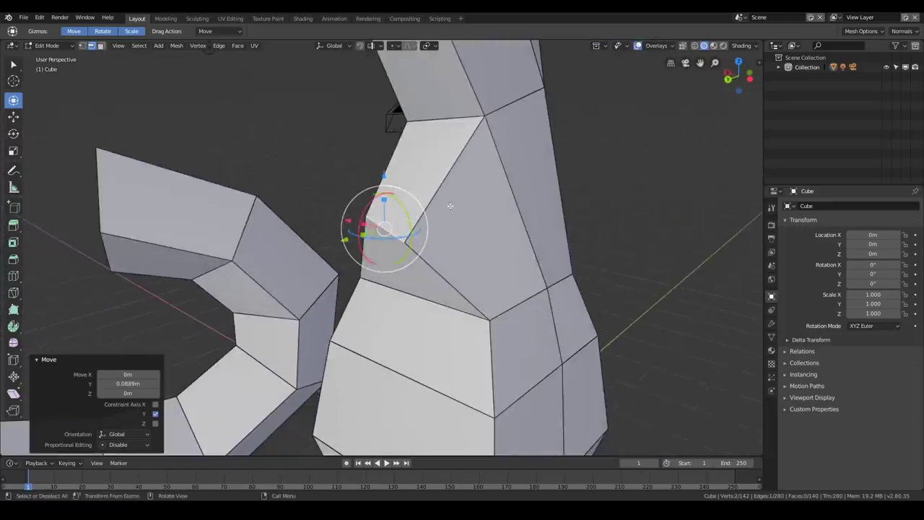
middle_drag(452, 204, 441, 211)
- Reposition the trunk edge with the Move tool, and move it again freely using the Grab shortcut
click(13, 117)
mouse_move(374, 217)
mouse_down()
mouse_move(426, 214)
mouse_move(386, 225)
mouse_up()
middle_drag(386, 226, 426, 237)
key(g)
click(518, 244)
- Rotate the trunk edge freely by about -21.8° and resize it using the transform shortcuts
key(r)
click(497, 223)
key(s)
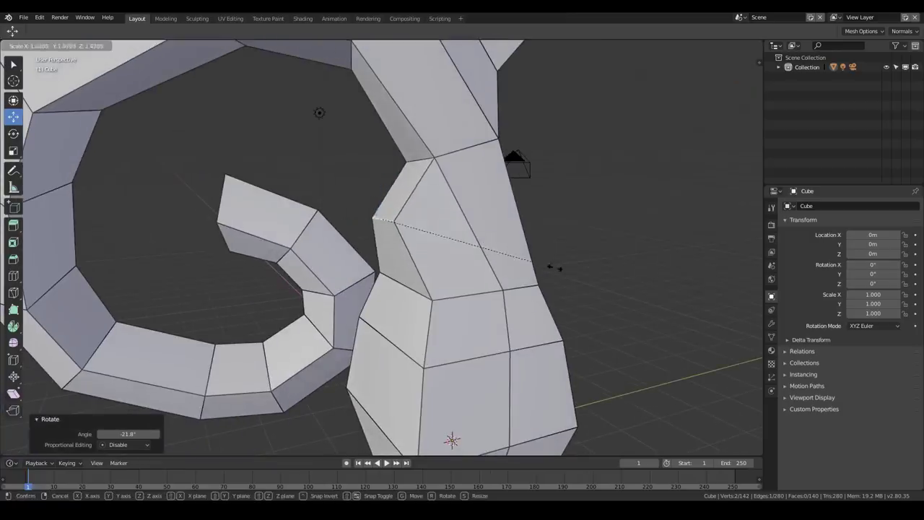
click(474, 254)
- Add a loop cut across the curled branch's upper span and move it about 0.23, 0.158 and 0.347 m in X, Y and Z
scroll(462, 250, down, 3)
middle_drag(462, 249, 441, 272)
scroll(390, 283, down, 2)
middle_drag(354, 247, 364, 264)
scroll(291, 194, up, 2)
middle_drag(291, 193, 368, 214)
key(ctrl+r)
click(368, 214)
click(370, 216)
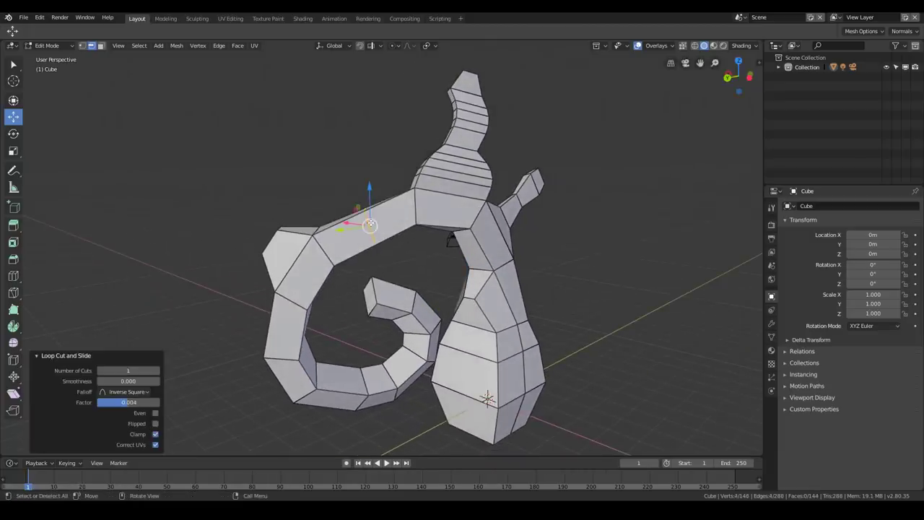
key(g)
click(400, 247)
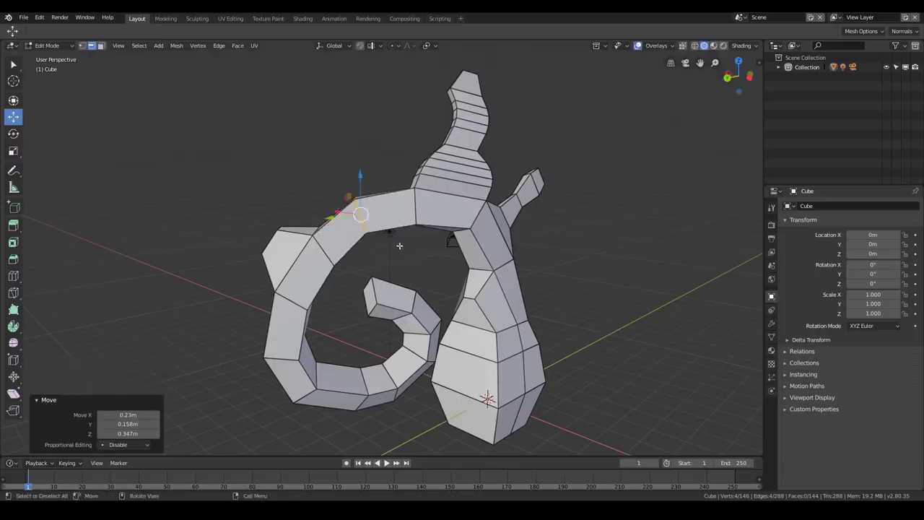
- Add a loop cut below the branch's bump and move it about 0.174, 0.0844 and 0.0383 m in X, Y and Z
middle_drag(400, 246, 385, 231)
scroll(385, 231, up, 2)
middle_drag(302, 289, 283, 327)
key(ctrl+r)
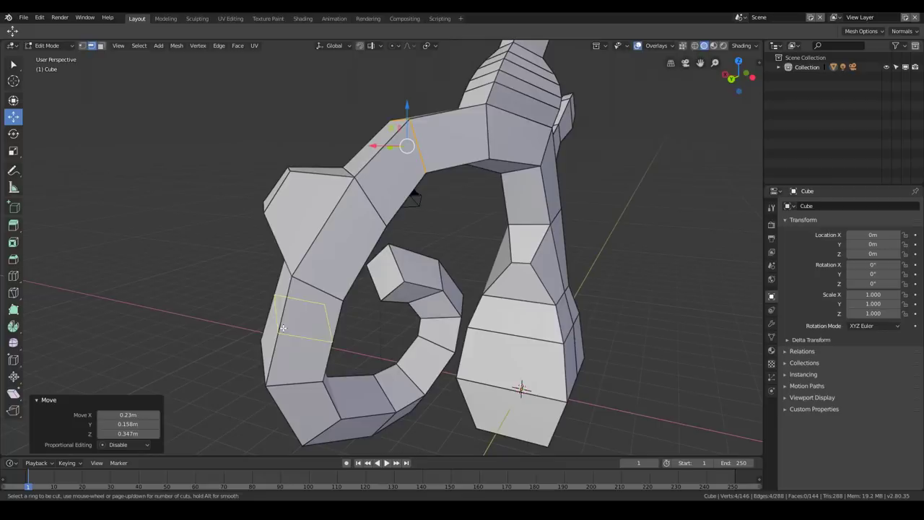
click(283, 328)
click(283, 325)
key(g)
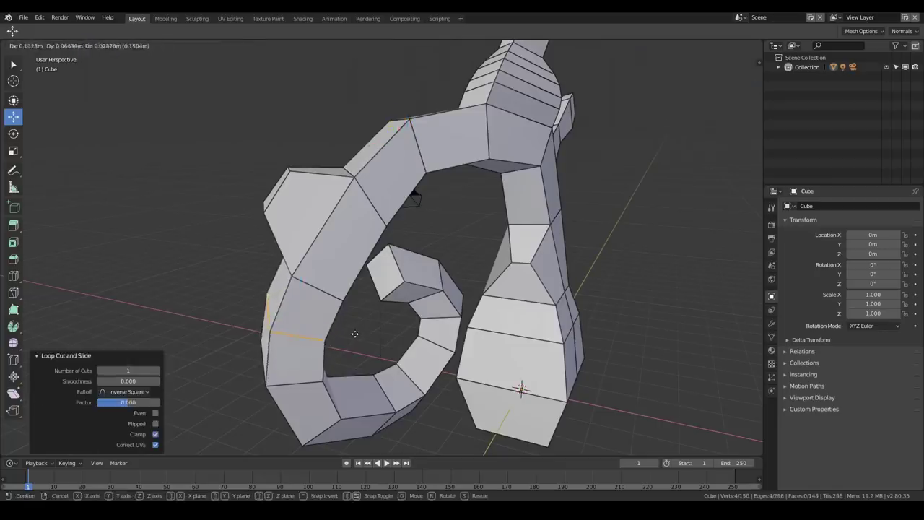
click(356, 333)
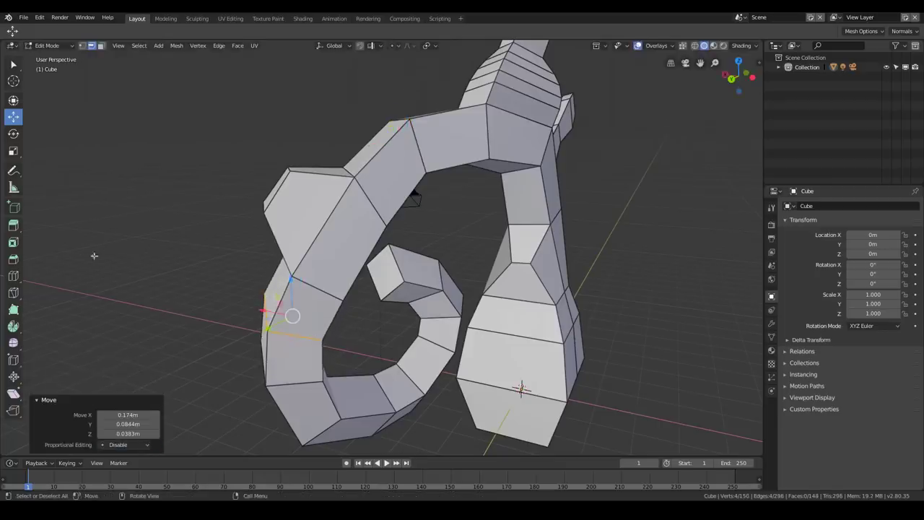
- Add a single, nearly centred loop cut to the branch segment just above the bump with the Loop Cut tool
click(13, 275)
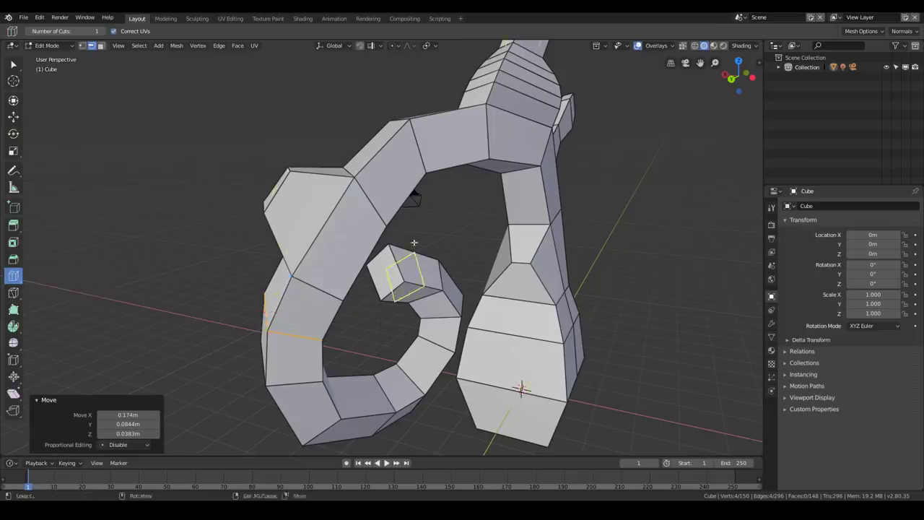
middle_drag(318, 173, 401, 222)
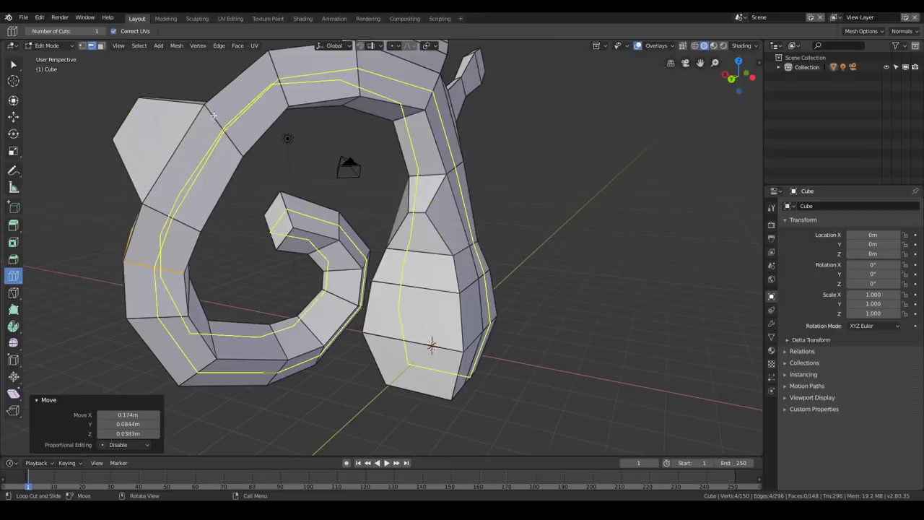
middle_drag(182, 149, 281, 147)
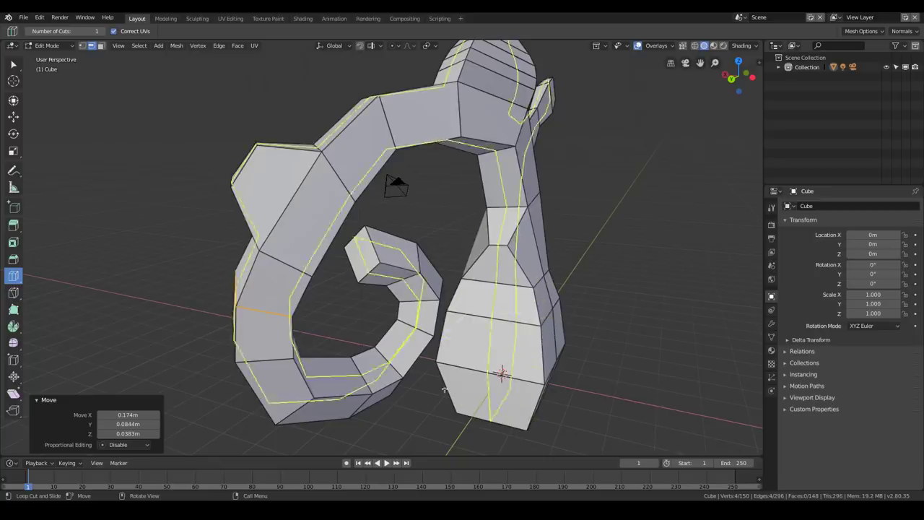
click(346, 132)
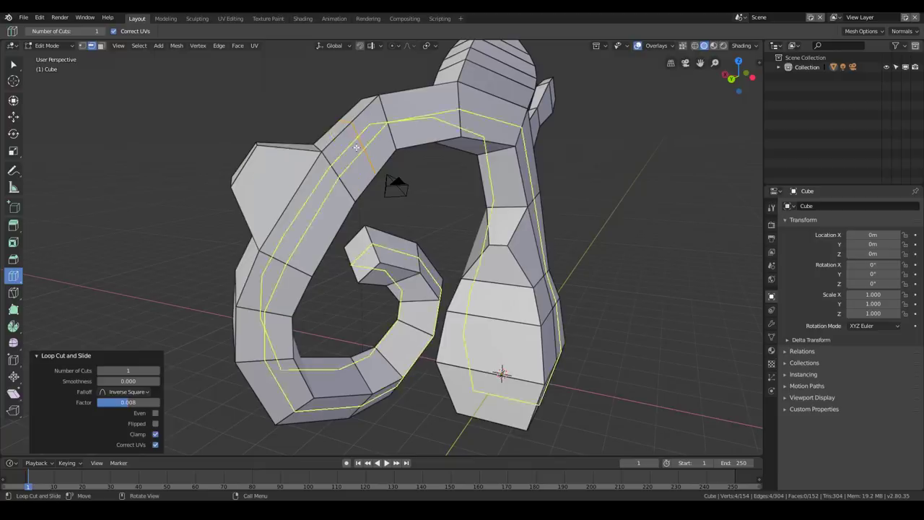
- Loop-cut the neighbouring segment nearer the horn and slide the cut to a factor of about -0.54
mouse_move(395, 185)
middle_down()
mouse_move(385, 193)
mouse_move(383, 181)
middle_up()
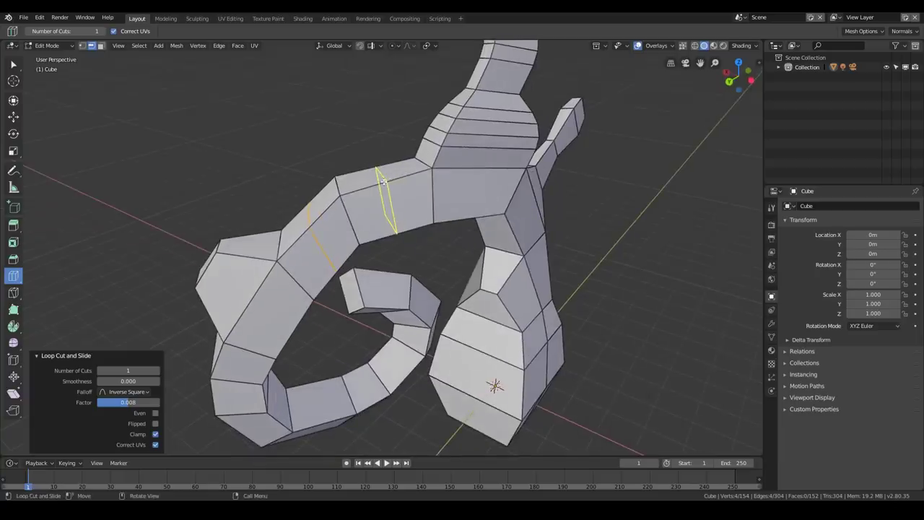
click(383, 180)
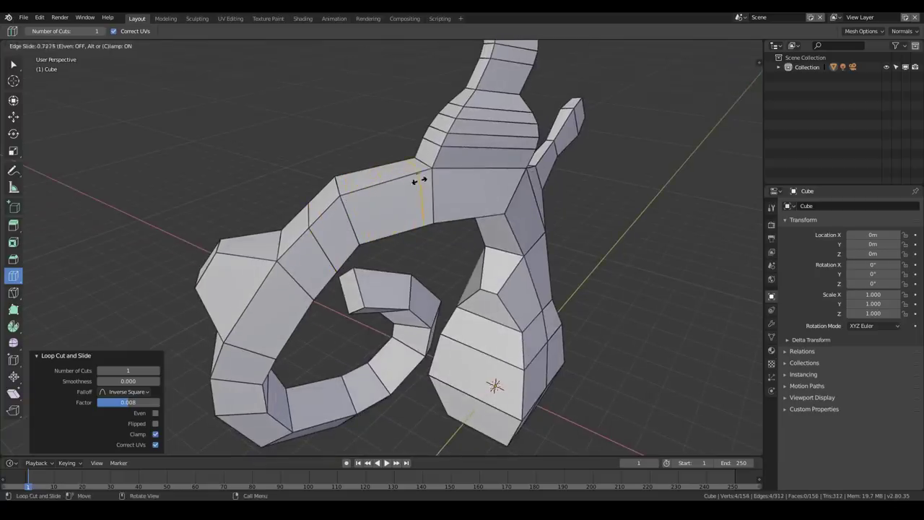
click(365, 204)
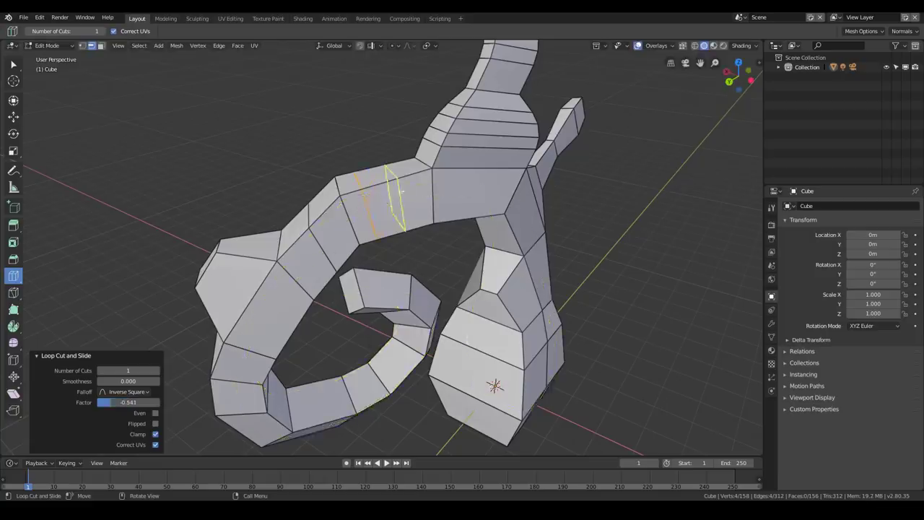
- Set the number of cuts of the slid loop cut to 3
click(158, 371)
drag(141, 370, 133, 370)
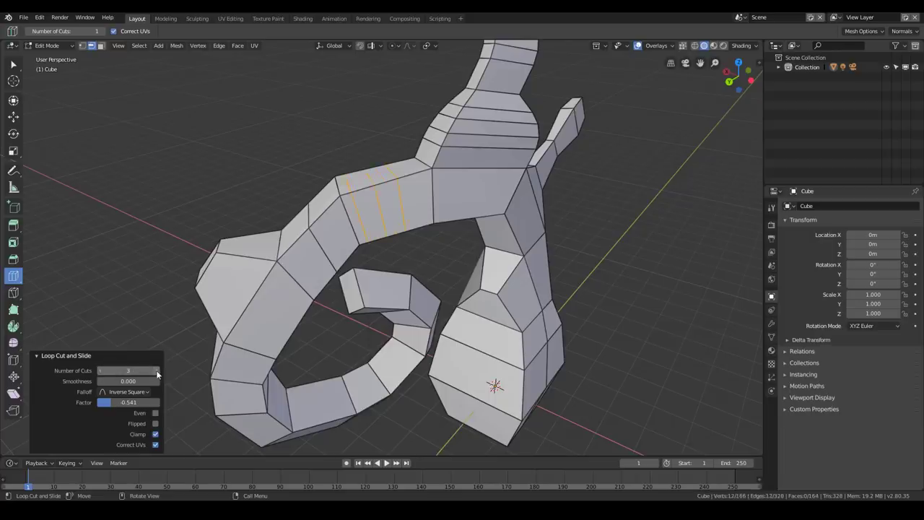
middle_drag(366, 224, 366, 151)
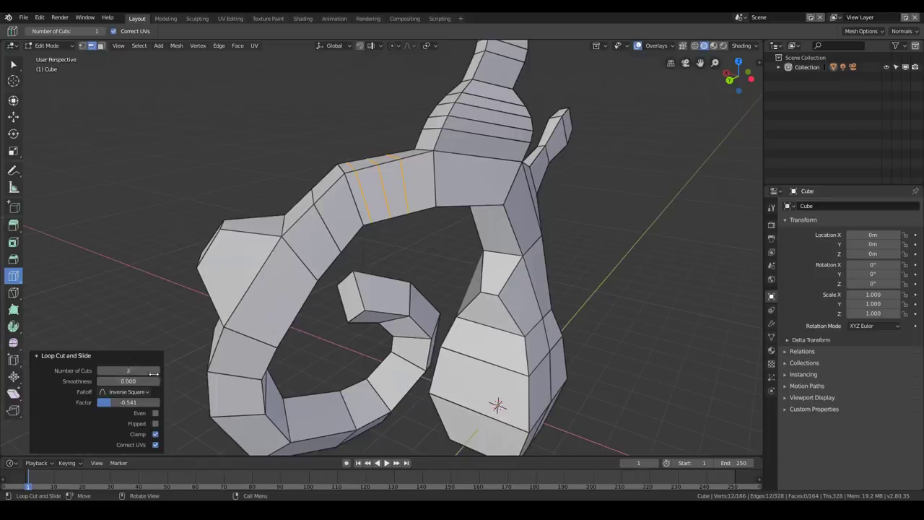
drag(157, 374, 149, 374)
- Bring up the mesh context menu with the Select tool, dismiss it, and select the middle cut's short top edge
click(14, 66)
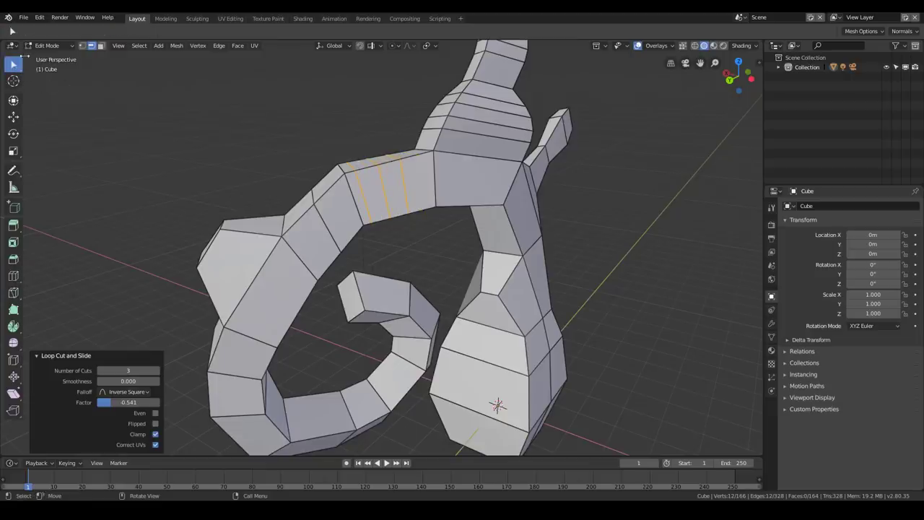
right_click(380, 182)
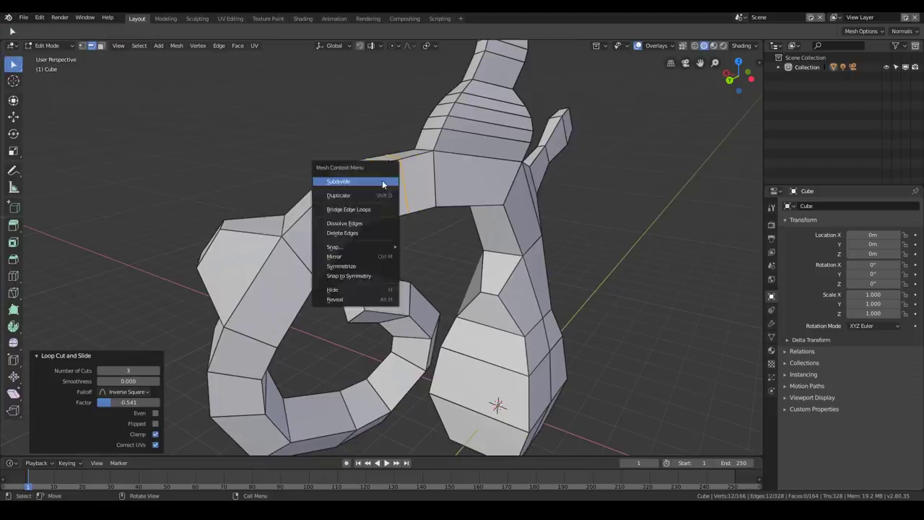
middle_drag(391, 165, 419, 178)
scroll(415, 238, up, 2)
click(422, 178)
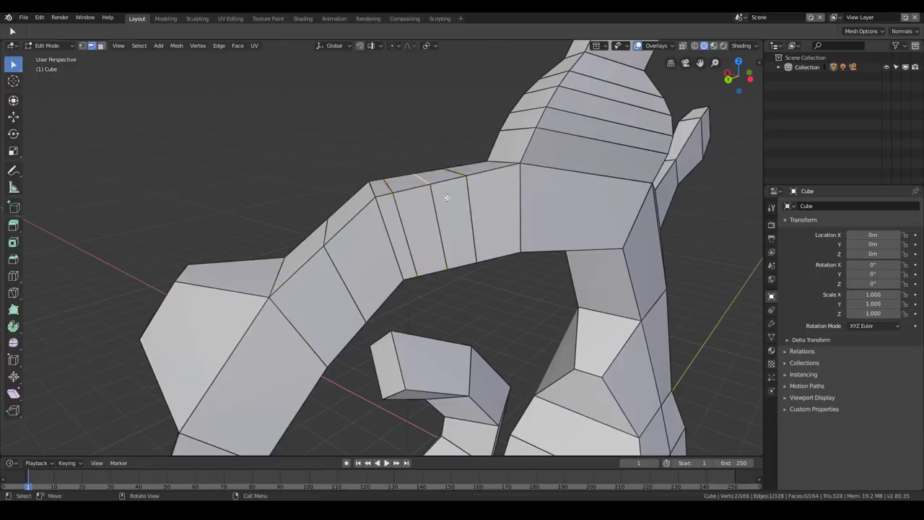
- Select the edge loop beside the three cuts and edge-slide it toward the bump by a factor of about 0.409
middle_drag(455, 231, 383, 165)
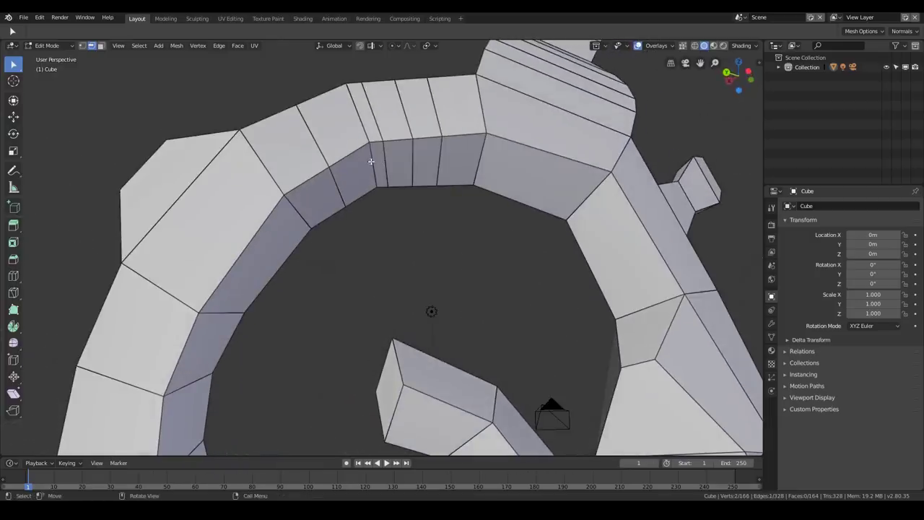
mouse_move(373, 163)
middle_down()
mouse_move(375, 177)
mouse_move(371, 169)
middle_up()
key(g)
key(g)
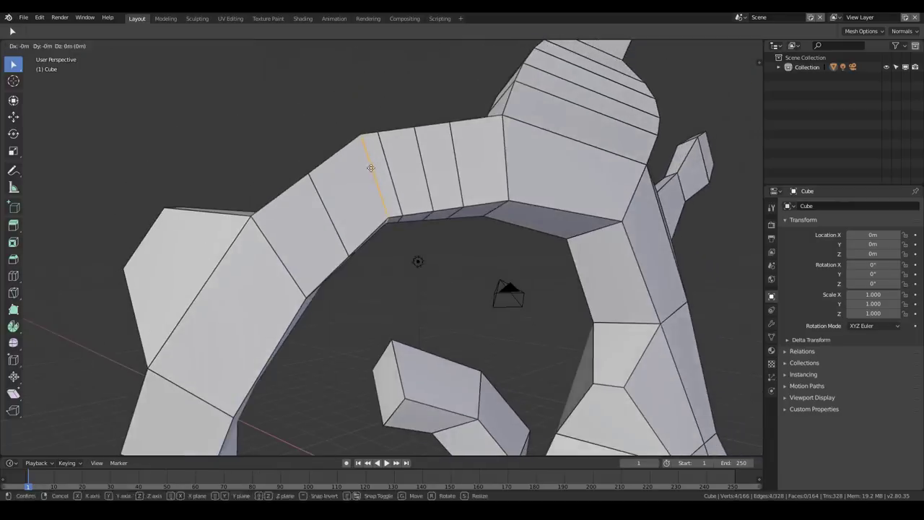
click(359, 180)
mouse_move(433, 175)
middle_down()
mouse_move(485, 225)
mouse_move(462, 227)
mouse_move(420, 186)
middle_up()
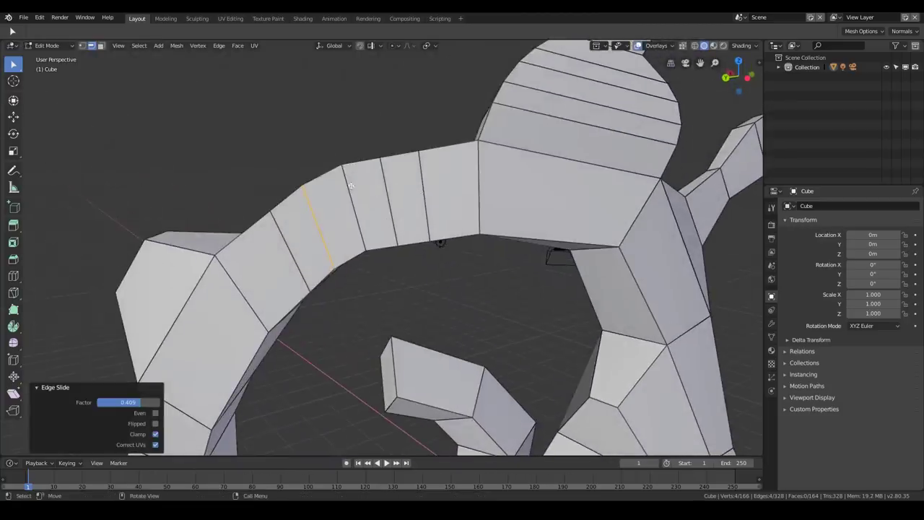
scroll(351, 186, down, 4)
shift+middle_drag(377, 307, 406, 206)
scroll(407, 227, up, 4)
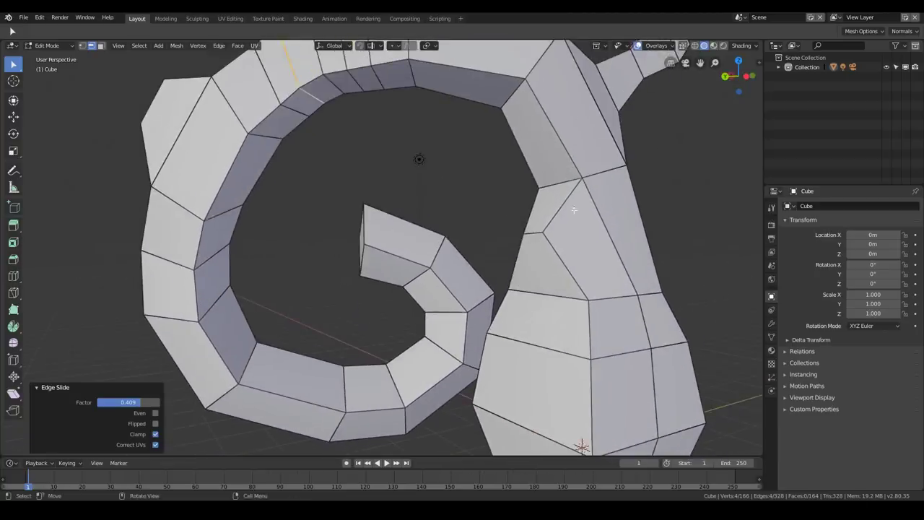
middle_drag(399, 161, 392, 207)
middle_drag(478, 176, 480, 200)
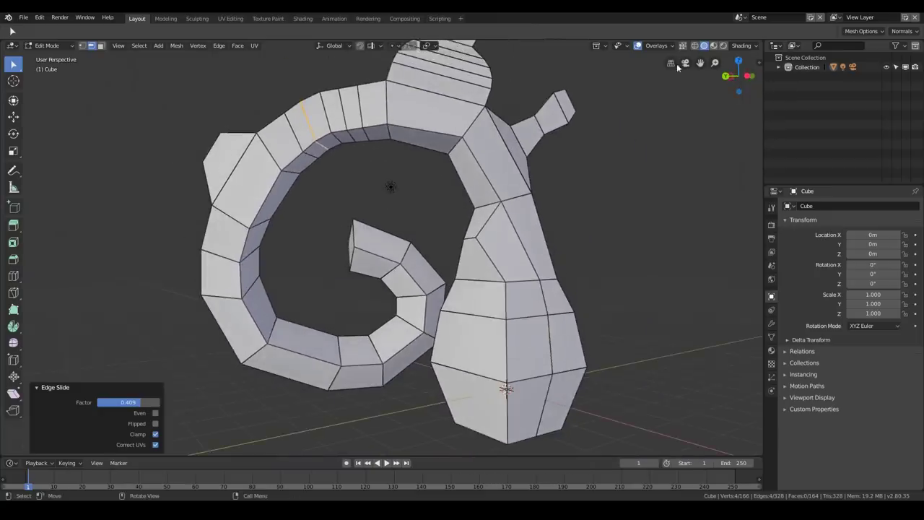
middle_drag(511, 125, 372, 146)
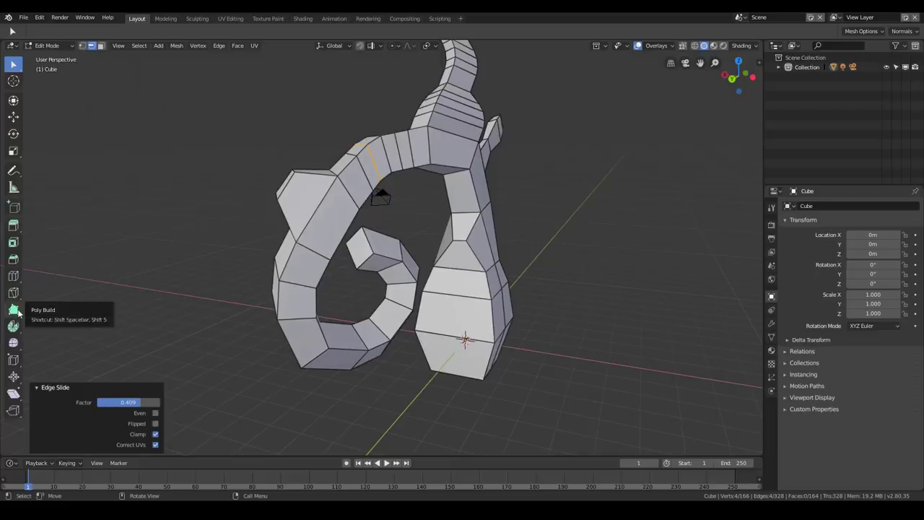
middle_drag(426, 250, 302, 214)
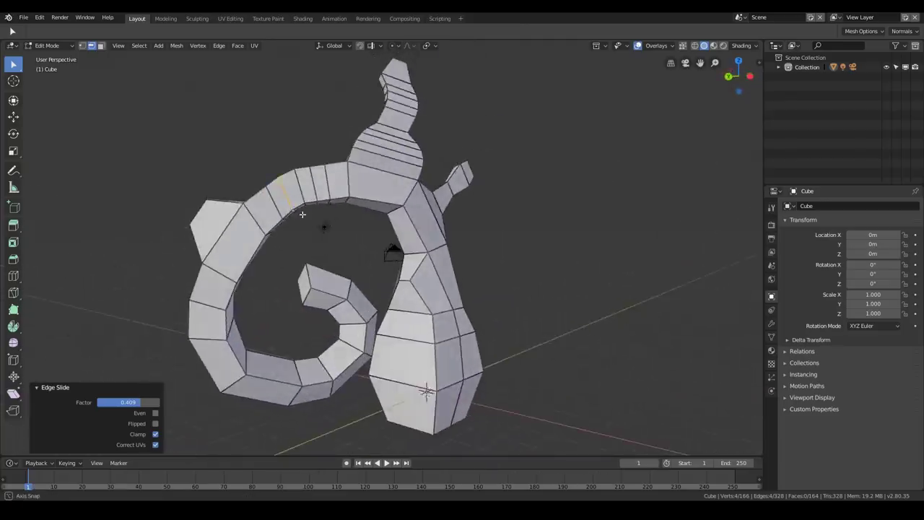
- In Object Mode, give the model a level 3 subdivision surface and apply Shade Smooth through operator search
middle_drag(433, 173, 432, 188)
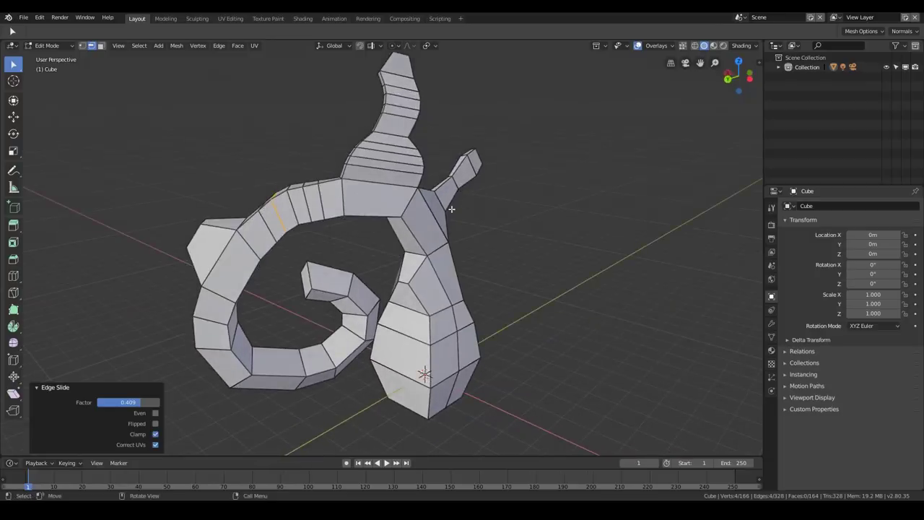
key(Tab)
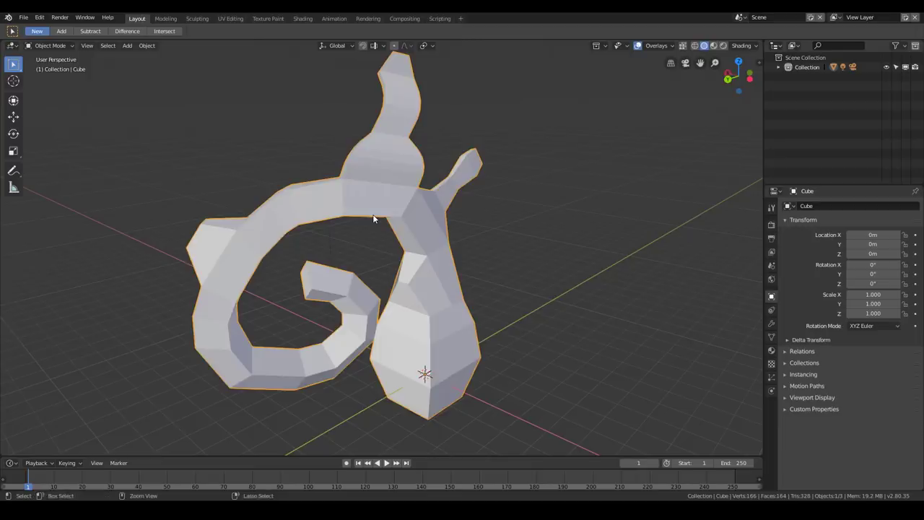
key(ctrl+3)
key(F3)
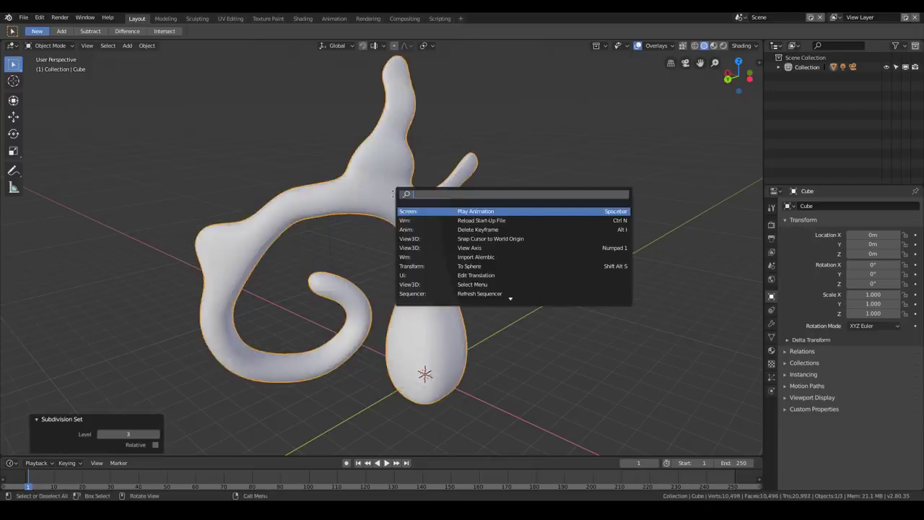
text(shade)
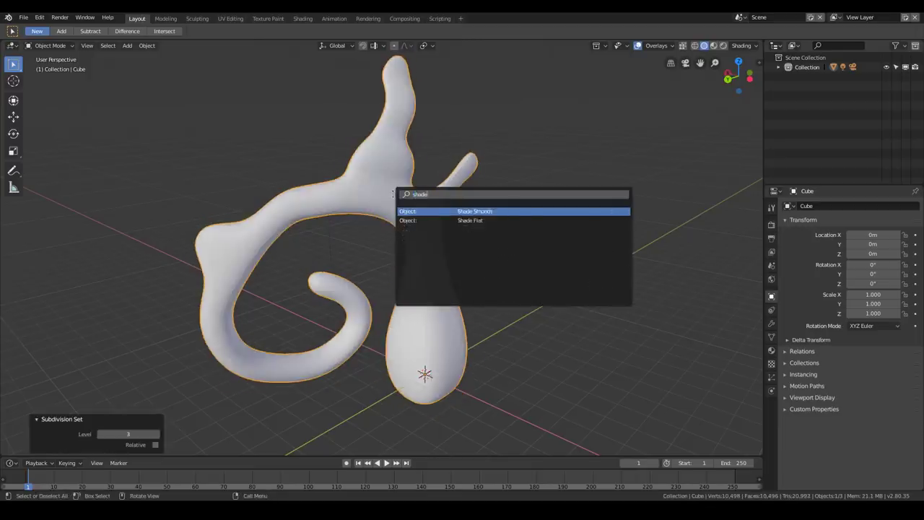
key(Return)
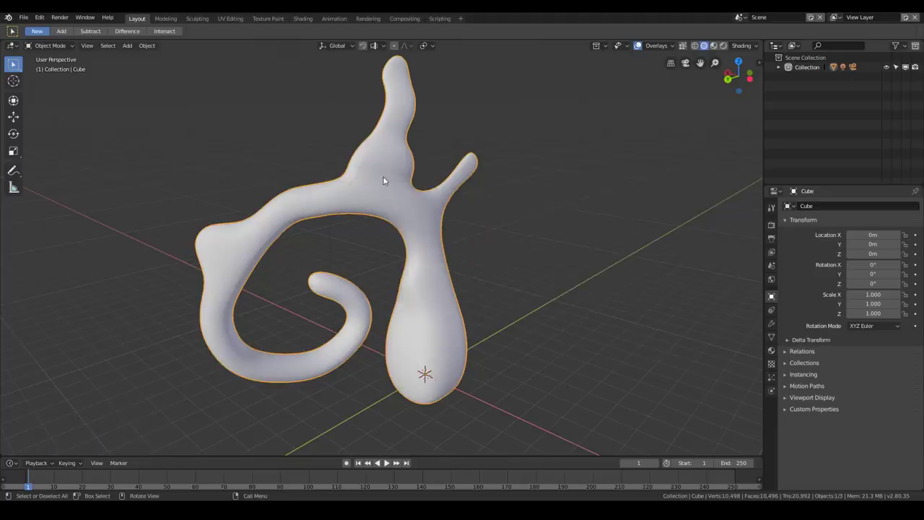
- Switch the model to flat shading and back to smooth shading using the object context menu
right_click(383, 177)
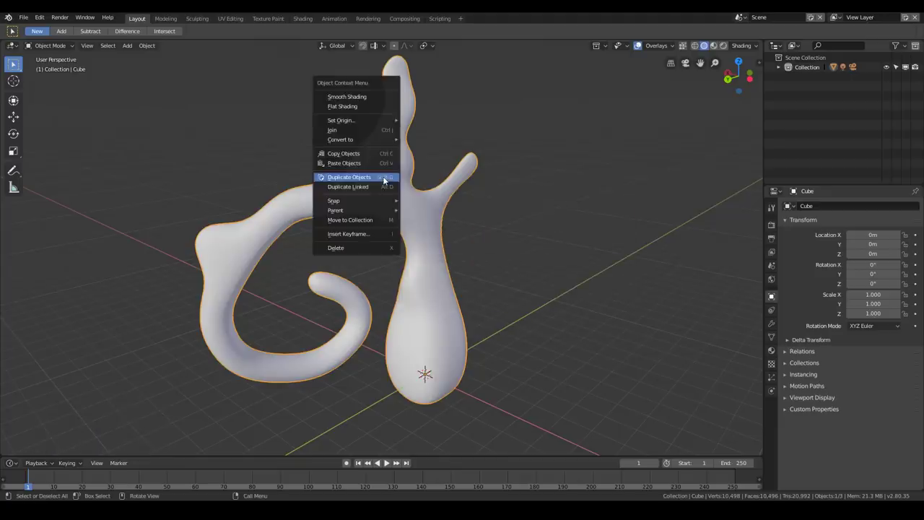
click(380, 106)
scroll(388, 165, up, 5)
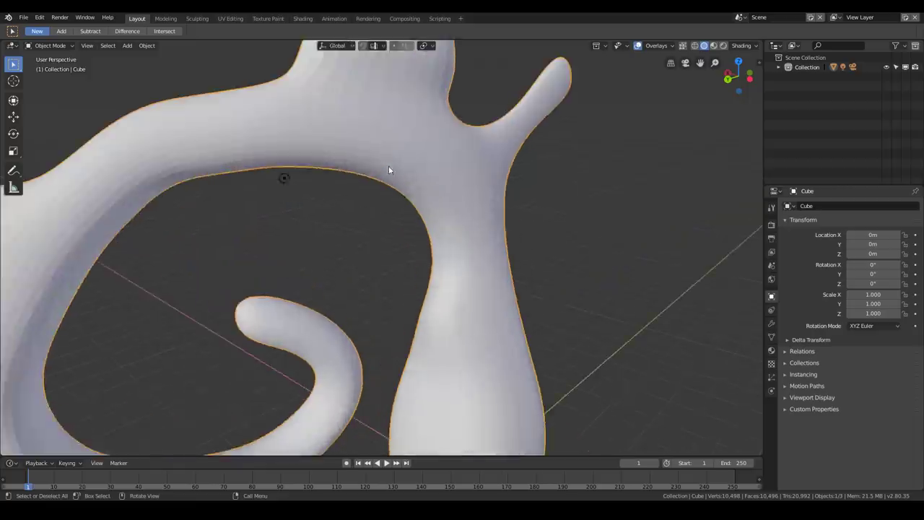
right_click(397, 210)
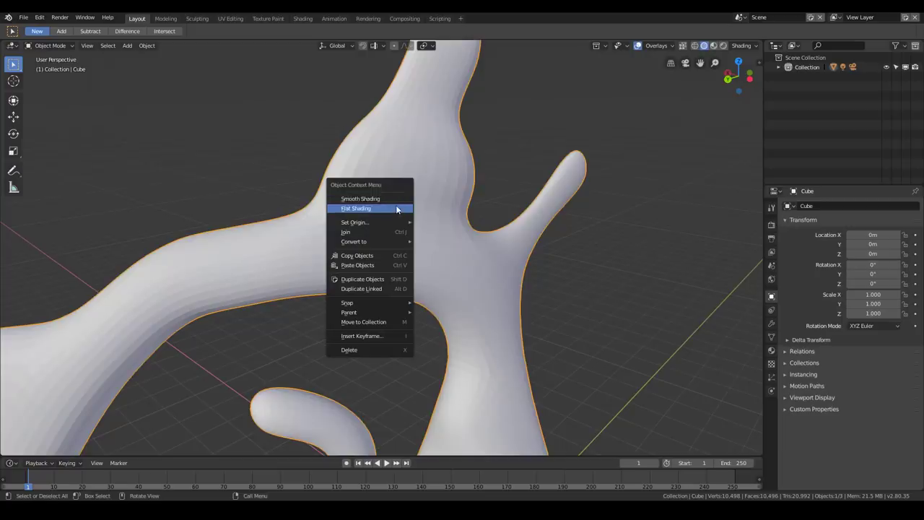
click(396, 199)
- Examine the smoothed model from several sides, trying object selection and deselection along the way
middle_drag(359, 231, 456, 193)
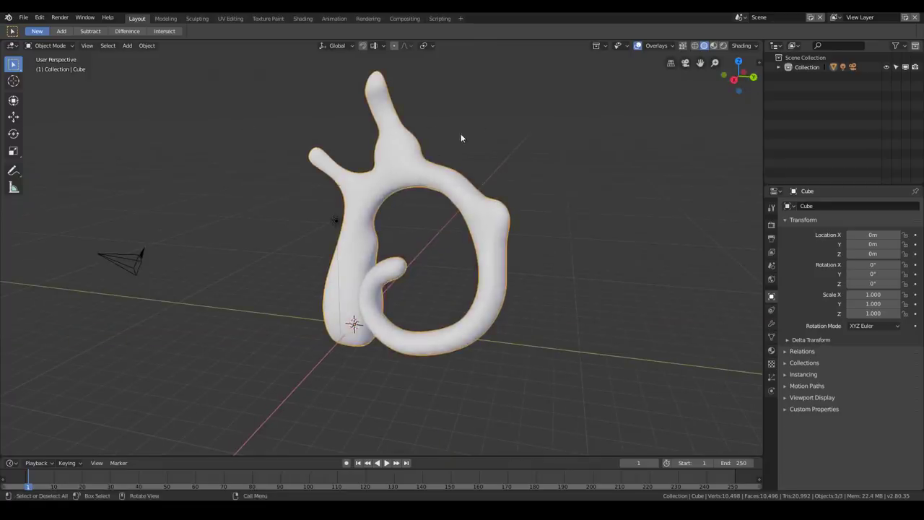
click(412, 174)
middle_drag(475, 144, 342, 216)
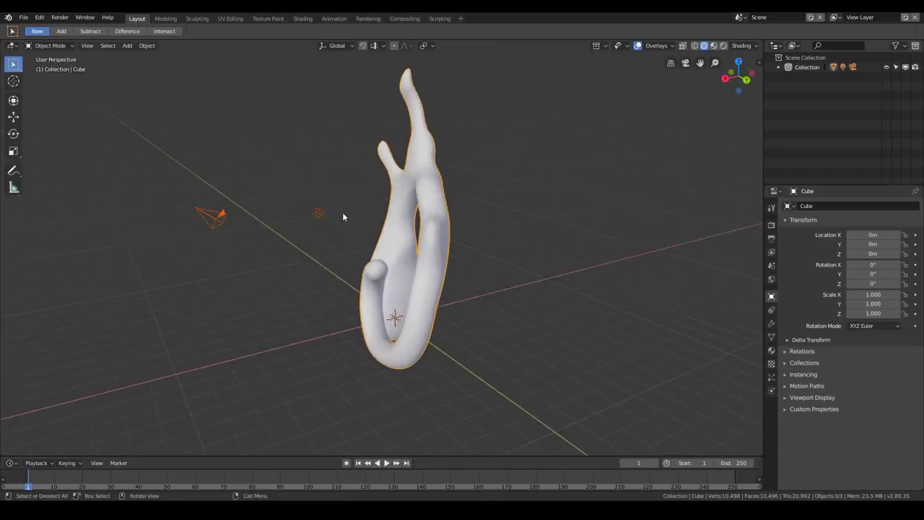
click(342, 216)
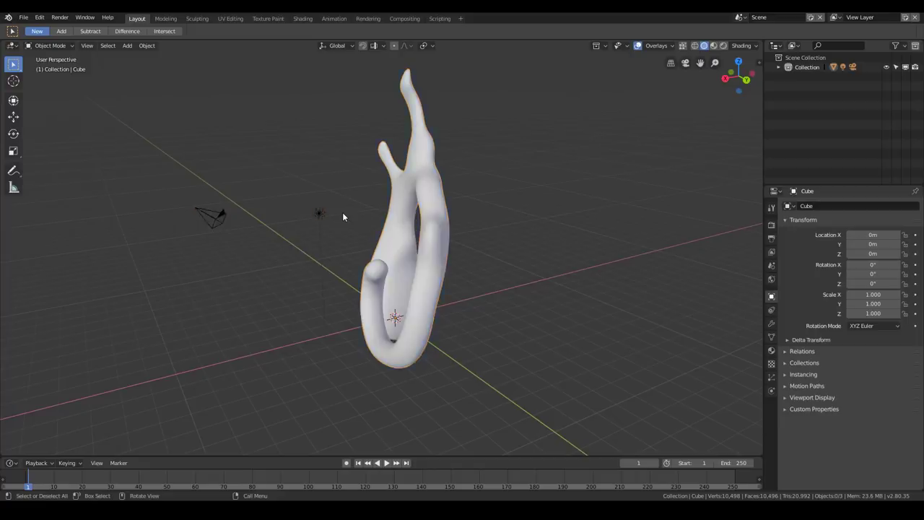
middle_drag(320, 214, 405, 209)
click(394, 173)
scroll(419, 212, up, 4)
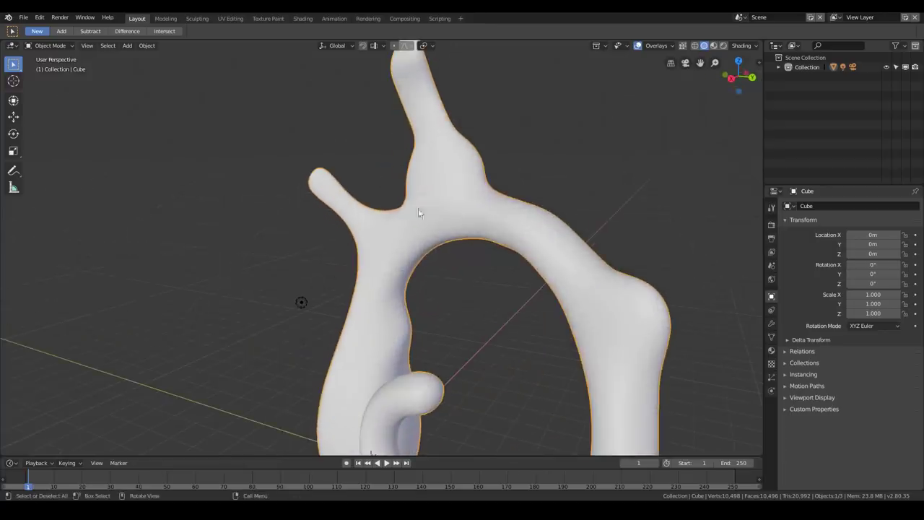
click(372, 160)
middle_drag(371, 163, 397, 218)
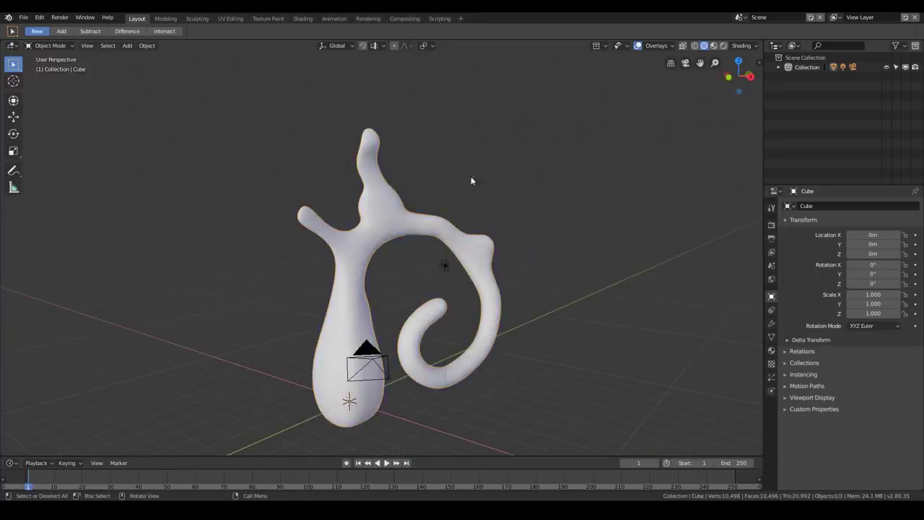
middle_drag(416, 213, 388, 226)
scroll(419, 209, up, 2)
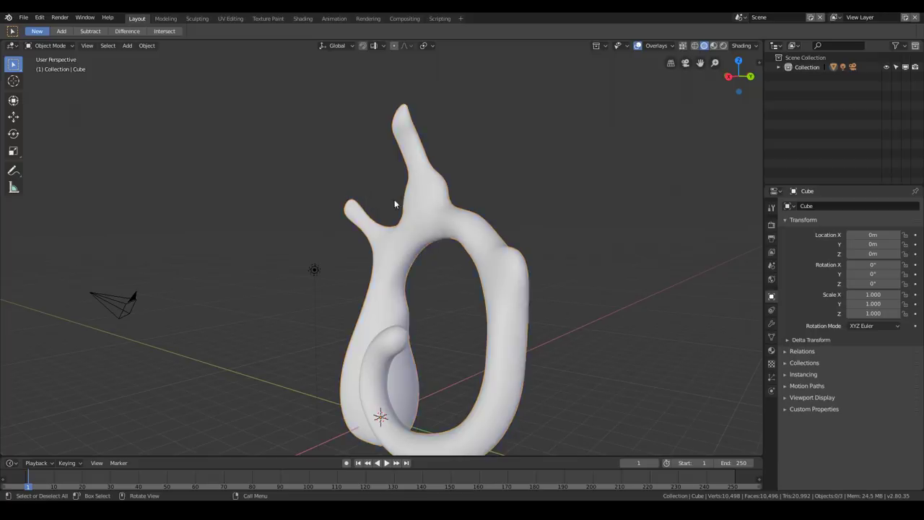
middle_drag(439, 241, 315, 216)
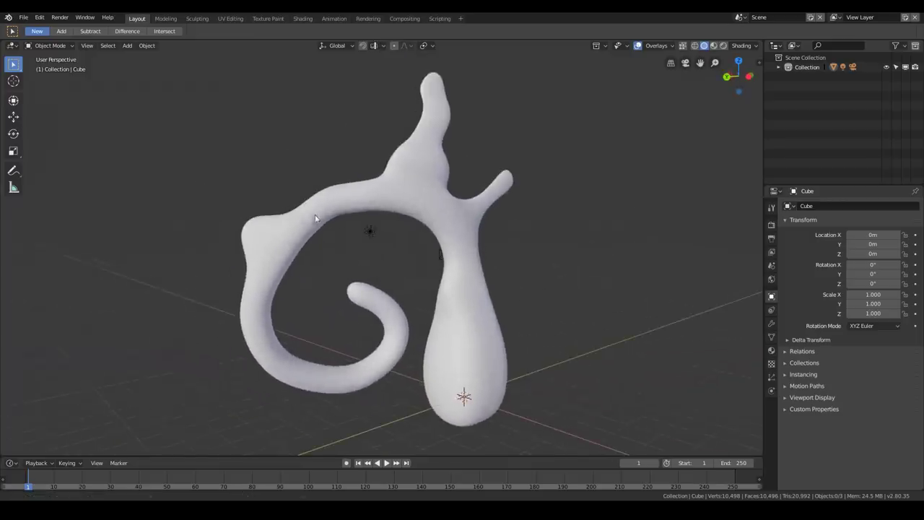
middle_drag(395, 220, 249, 206)
- Select the model, enter Edit Mode with face selection, and select the end face of the bump on the curved arm
click(308, 181)
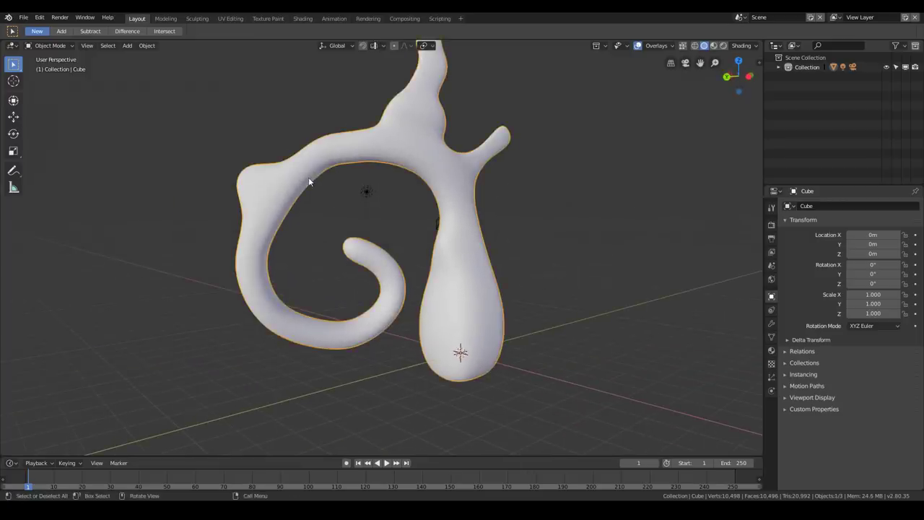
key(Tab)
middle_drag(274, 196, 112, 205)
scroll(291, 195, up, 2)
key(3)
click(363, 251)
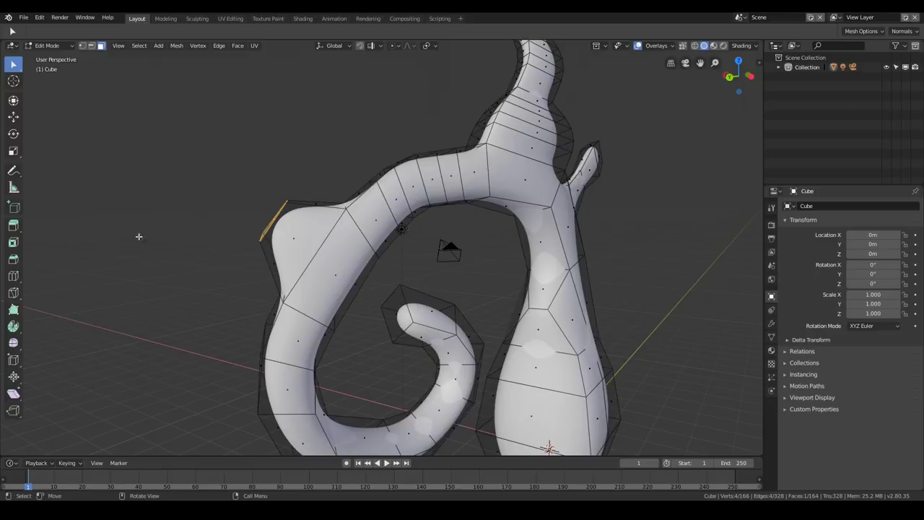
middle_drag(313, 221, 313, 221)
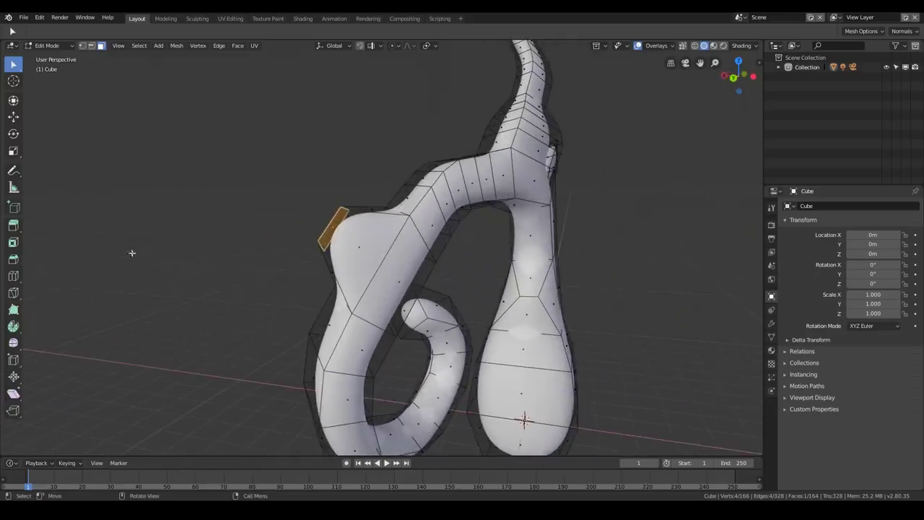
- Extrude the bump's end face outward freely by about 0.445, 0.088 and 0.489 m in X, Y and Z, and set the tool's handles to XYZ
click(13, 225)
drag(290, 196, 233, 154)
middle_drag(267, 194, 252, 288)
scroll(282, 224, up, 4)
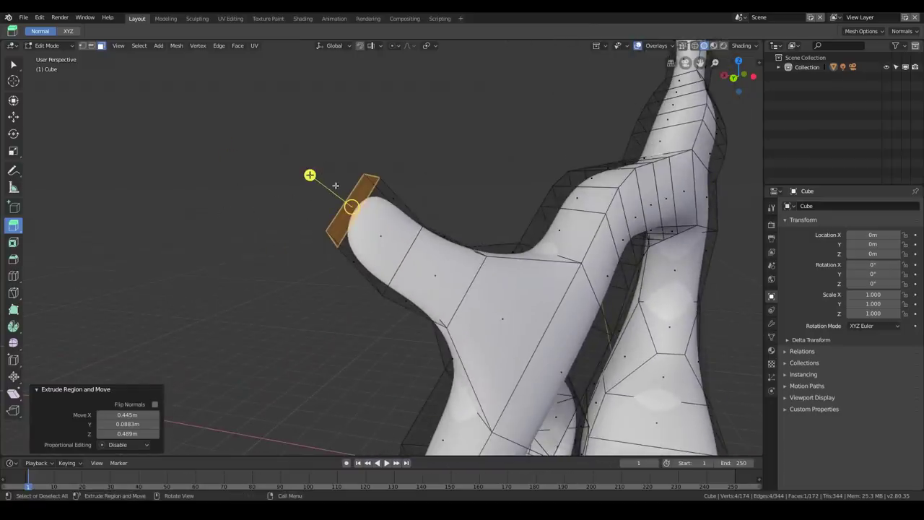
click(68, 31)
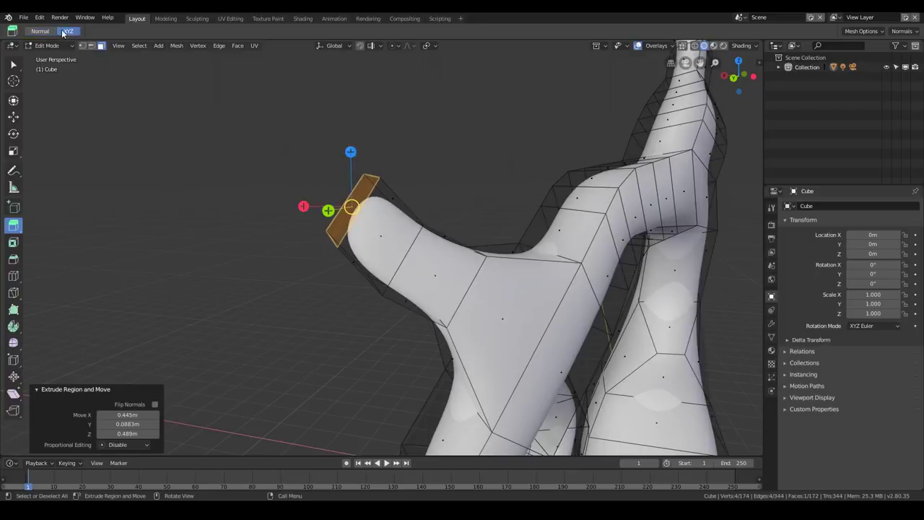
middle_drag(277, 149, 282, 163)
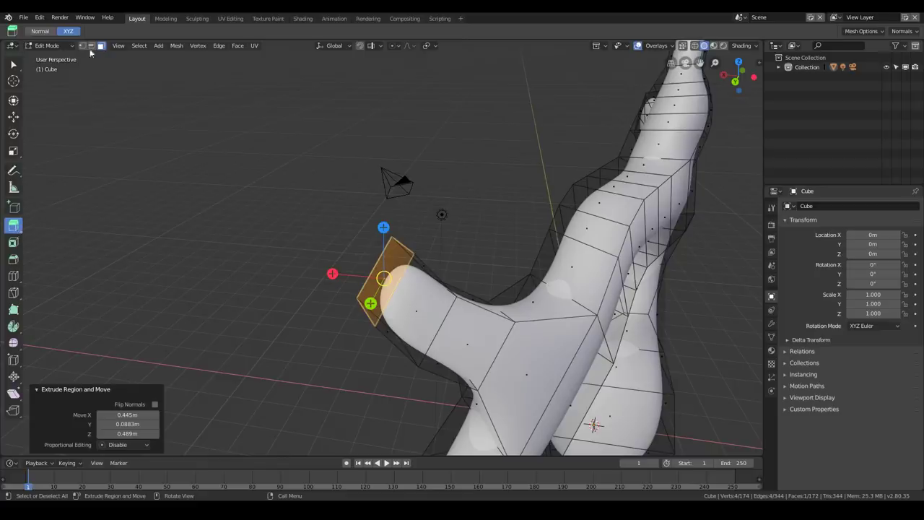
- Return the Extrude tool to Normal and extrude the end face outward twice, by about 1.2 m and 0.779 m
click(40, 31)
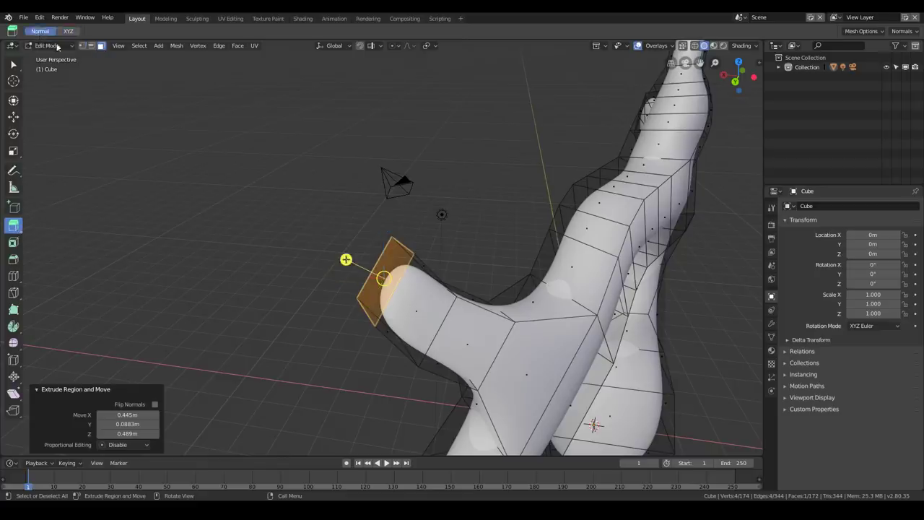
drag(346, 260, 269, 207)
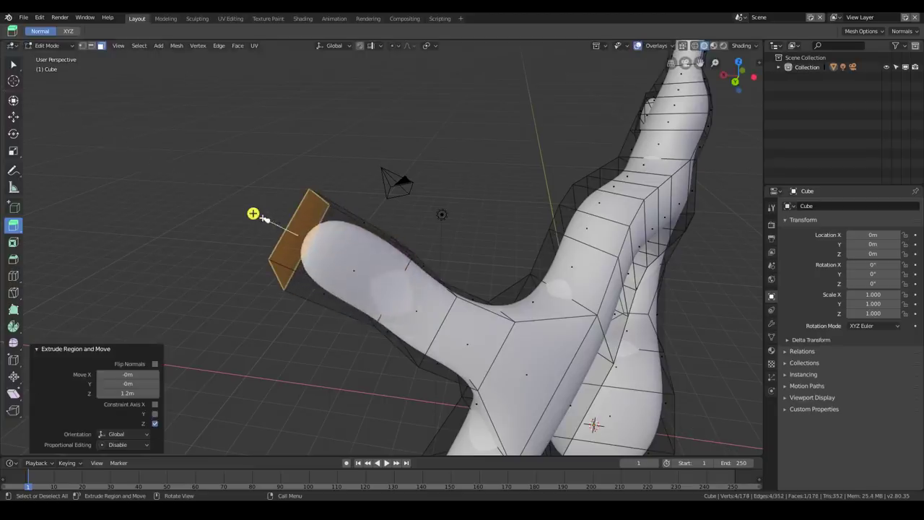
drag(265, 218, 206, 190)
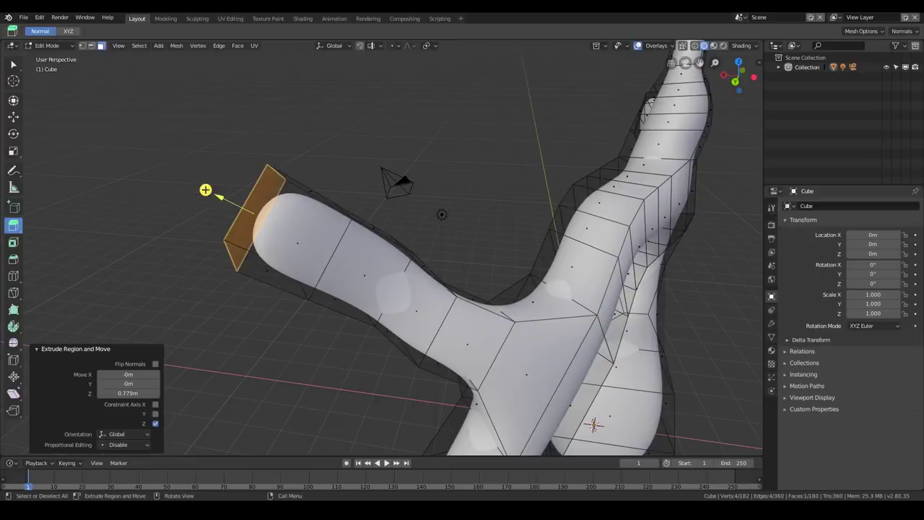
- Try scaling the extruded end face uniformly from the centre of the Scale tool's gizmo
click(13, 151)
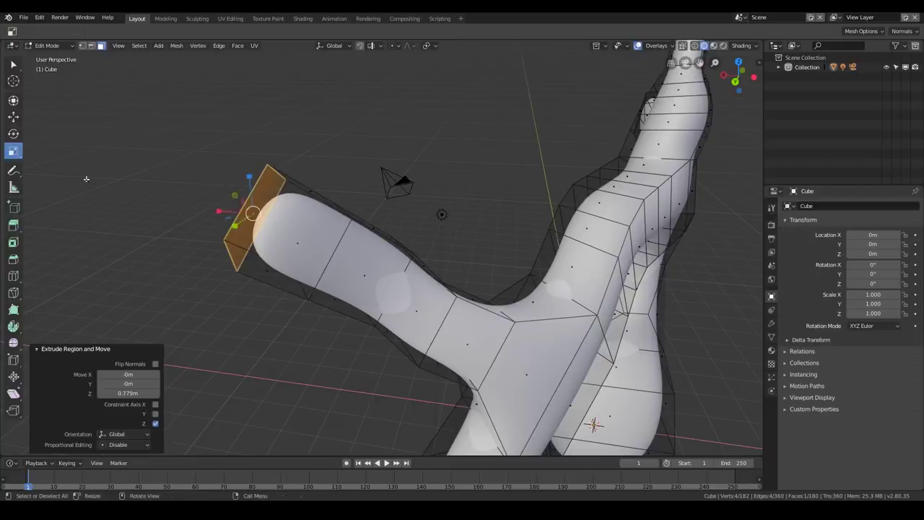
mouse_move(254, 215)
mouse_down()
mouse_move(262, 224)
mouse_move(256, 219)
mouse_up()
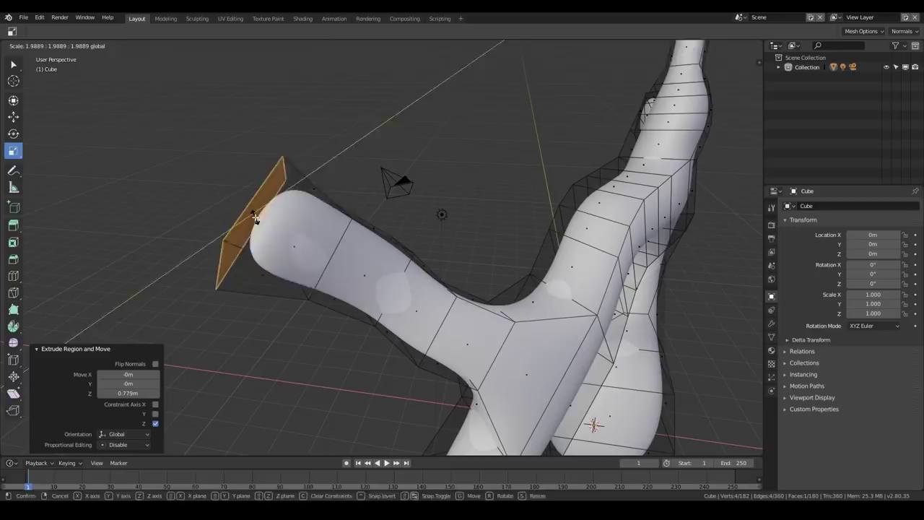
right_click(255, 217)
middle_drag(252, 214, 282, 230)
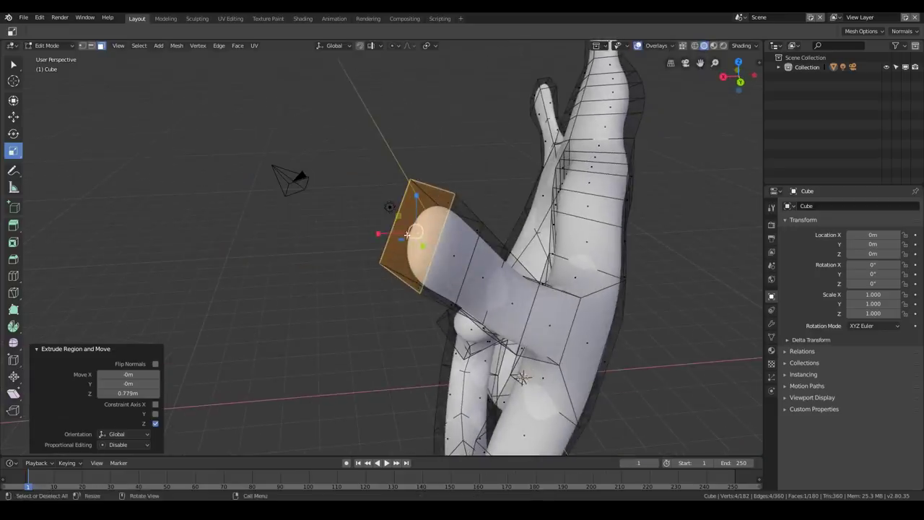
drag(414, 235, 416, 244)
right_click(417, 244)
middle_drag(409, 233, 25, 226)
drag(366, 254, 370, 257)
right_click(370, 257)
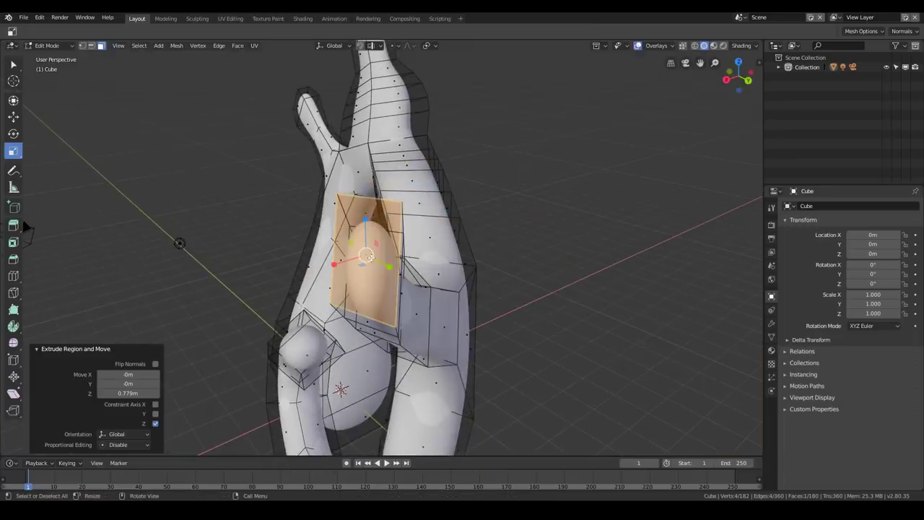
- Scale the extruded end face up uniformly by a factor of about 1.367
key(s)
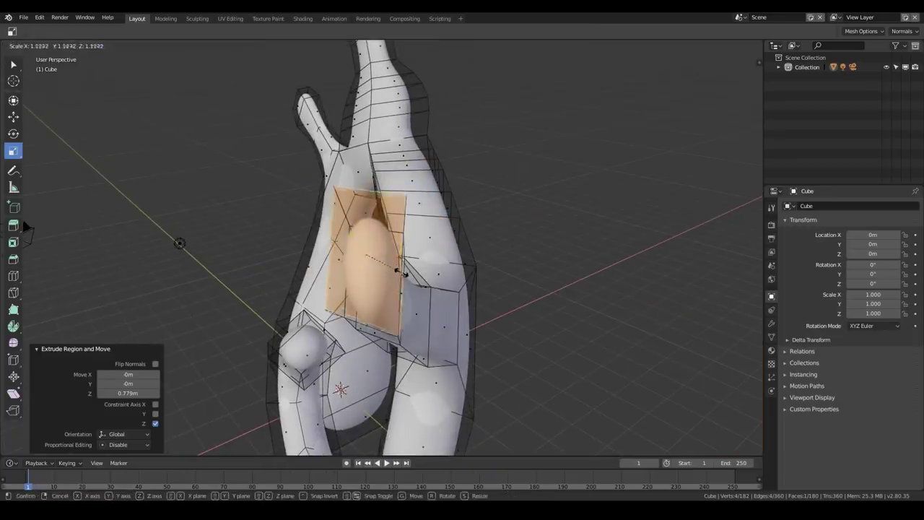
click(409, 272)
middle_drag(409, 272, 229, 229)
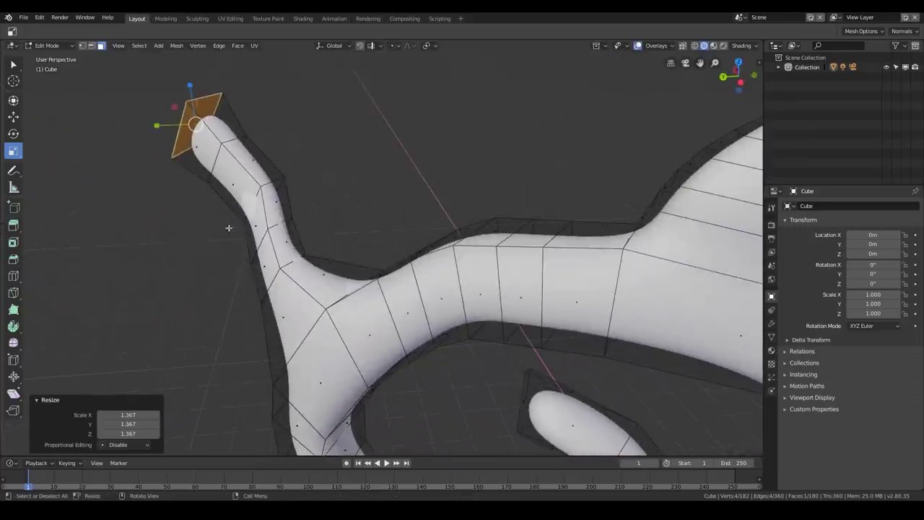
- Set the transform orientation to Normal for scaling the tilted end face
middle_drag(175, 183, 297, 99)
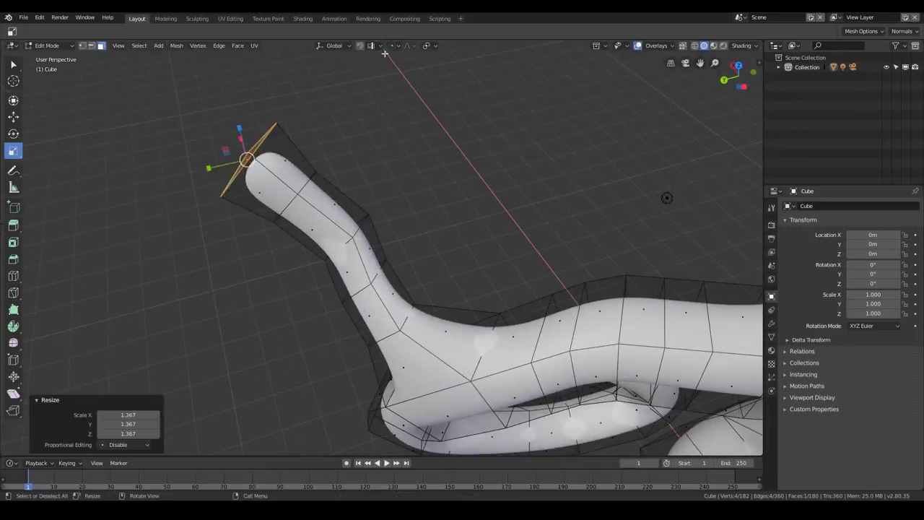
click(335, 45)
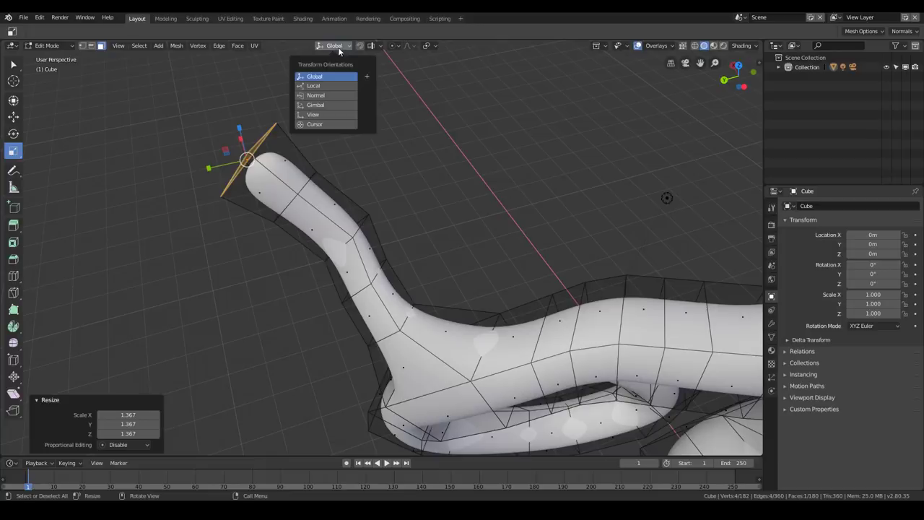
click(336, 95)
middle_drag(332, 115, 341, 156)
middle_drag(273, 224, 333, 196)
- Scale the end face within its own plane by about 1.538, and along its normal-orientation X axis by about 1.702
drag(318, 265, 318, 265)
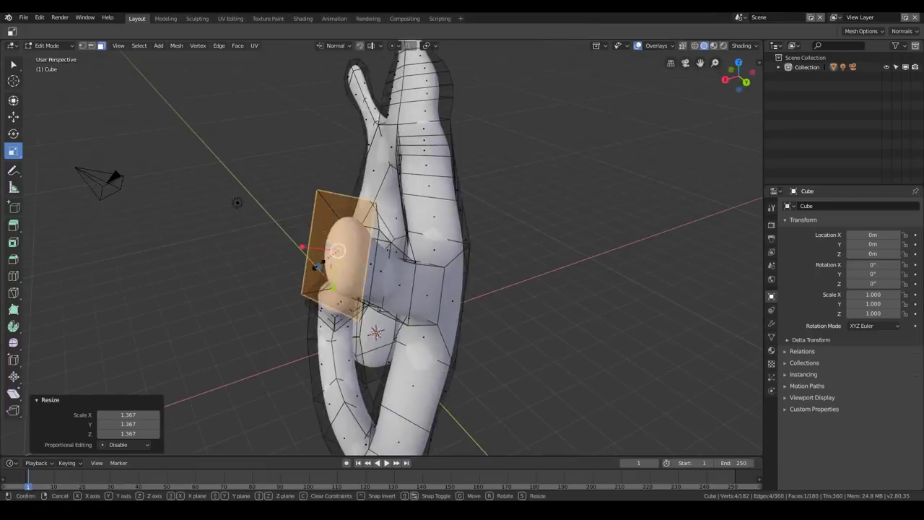
key(shift+z)
click(296, 249)
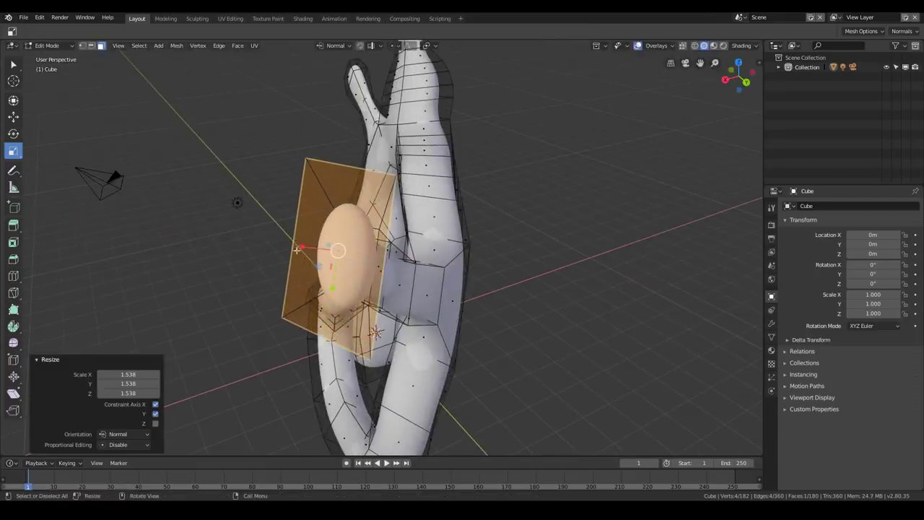
drag(303, 246, 277, 241)
middle_drag(277, 241, 64, 130)
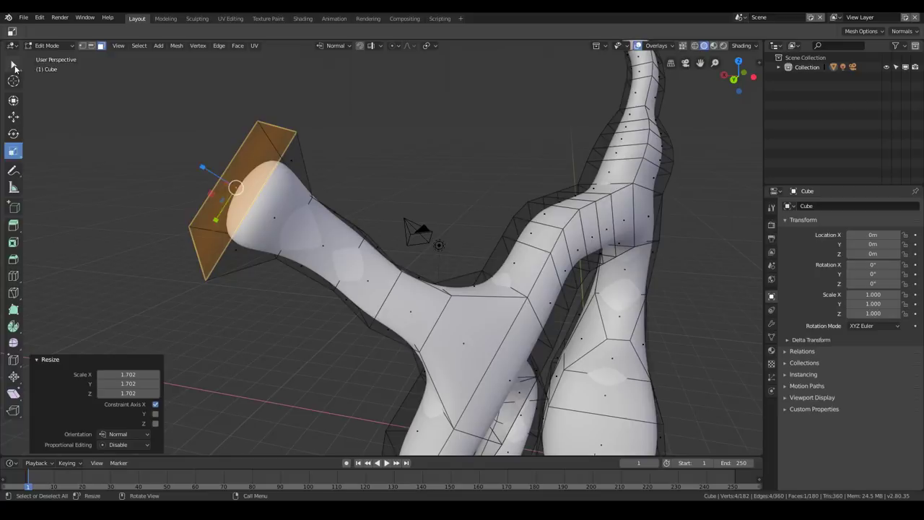
- Extrude the tilted end face outward along its normal by about 0.911 m
click(13, 64)
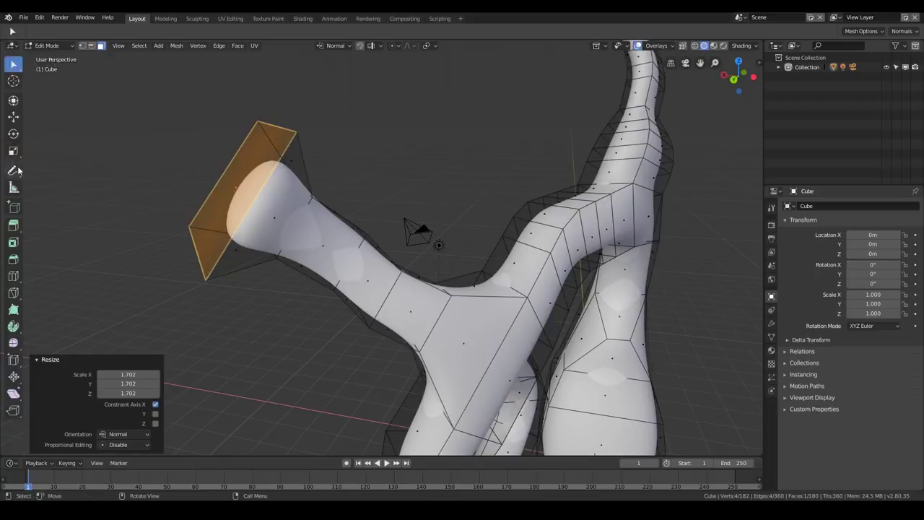
middle_drag(275, 141, 339, 209)
key(e)
click(312, 186)
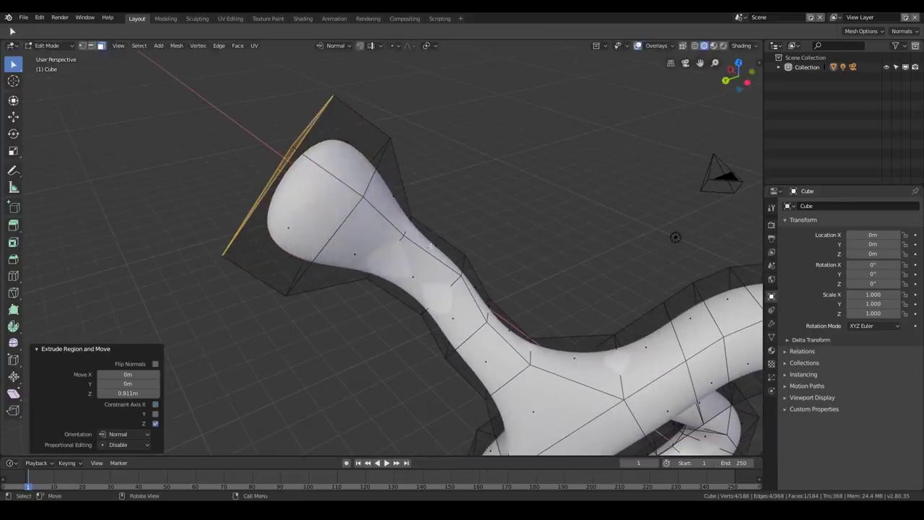
- Scale the newly extruded end face of the branch and return to Object Mode
key(s)
click(368, 215)
scroll(426, 237, down, 5)
mouse_move(429, 227)
middle_down()
mouse_move(455, 206)
mouse_move(400, 233)
mouse_move(563, 250)
mouse_move(464, 231)
mouse_move(367, 235)
mouse_move(462, 243)
mouse_move(412, 221)
middle_up()
key(Tab)
scroll(414, 242, up, 2)
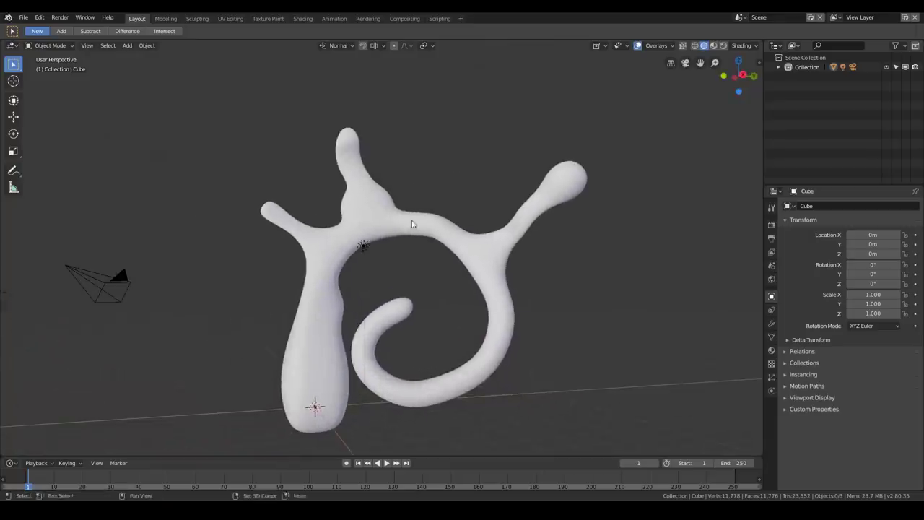
- Select the branching mesh, try switching to the Cursor tool, return to the selection tool and deselect everything
click(379, 226)
middle_drag(354, 231, 338, 256)
scroll(362, 198, up, 2)
scroll(363, 199, up, 2)
scroll(372, 202, down, 2)
click(14, 82)
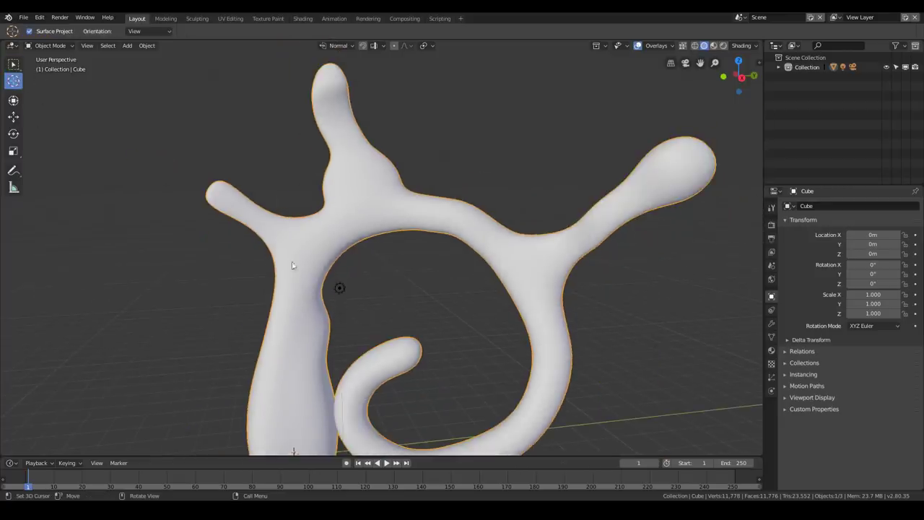
scroll(223, 320, down, 4)
scroll(326, 384, up, 3)
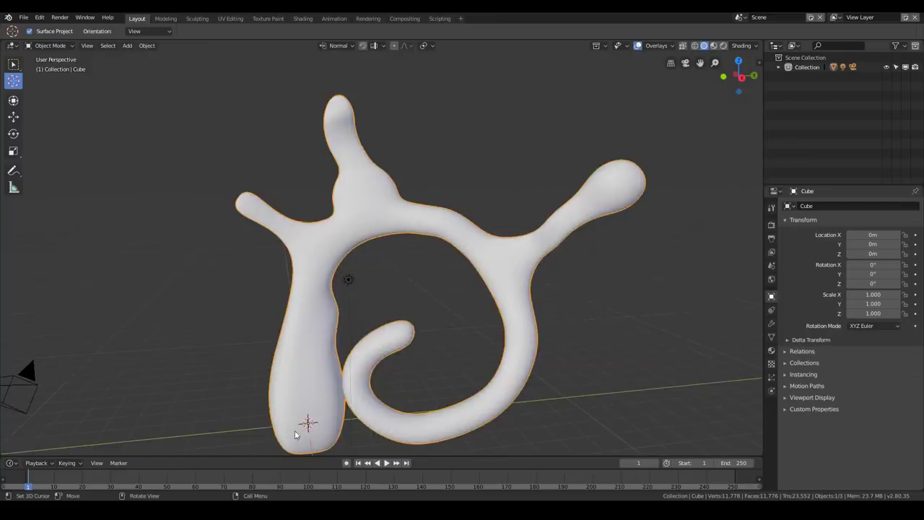
click(13, 64)
click(183, 124)
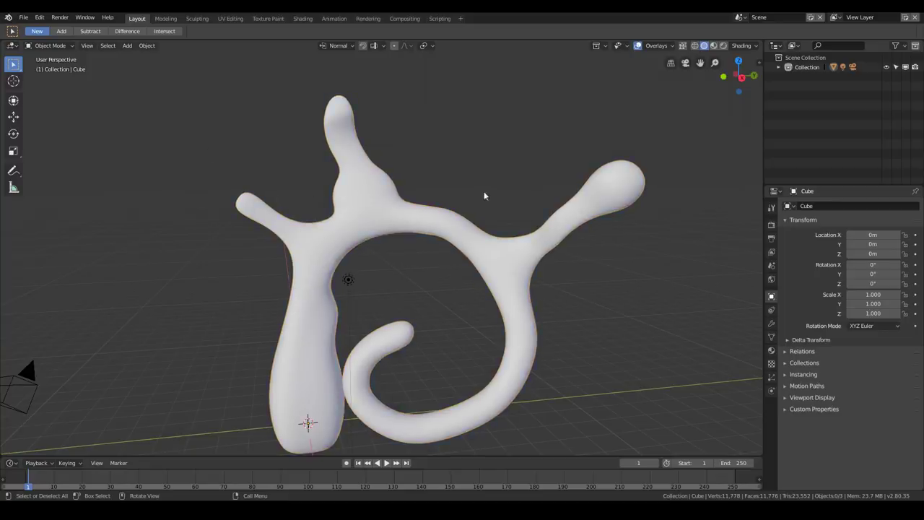
- Select the branching mesh again and look at the object context menu without choosing a command
middle_drag(493, 198, 353, 215)
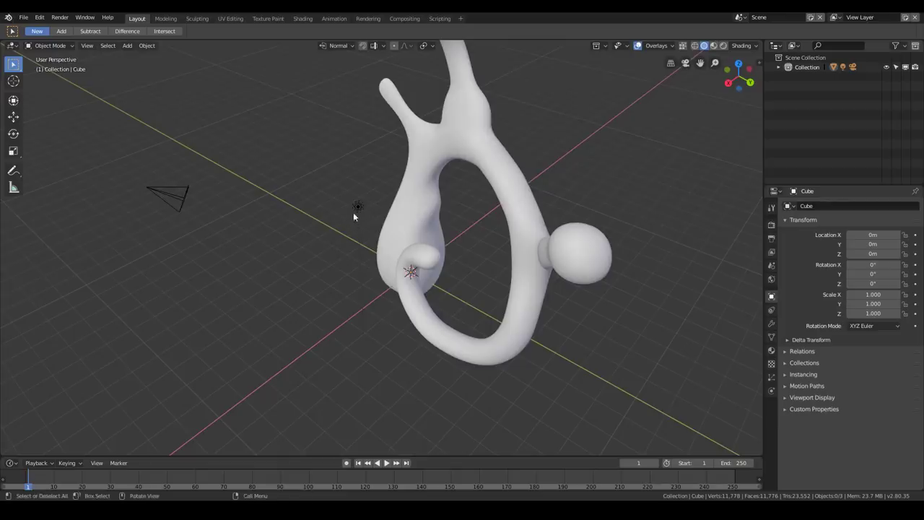
middle_drag(401, 191, 402, 219)
click(402, 219)
right_click(497, 154)
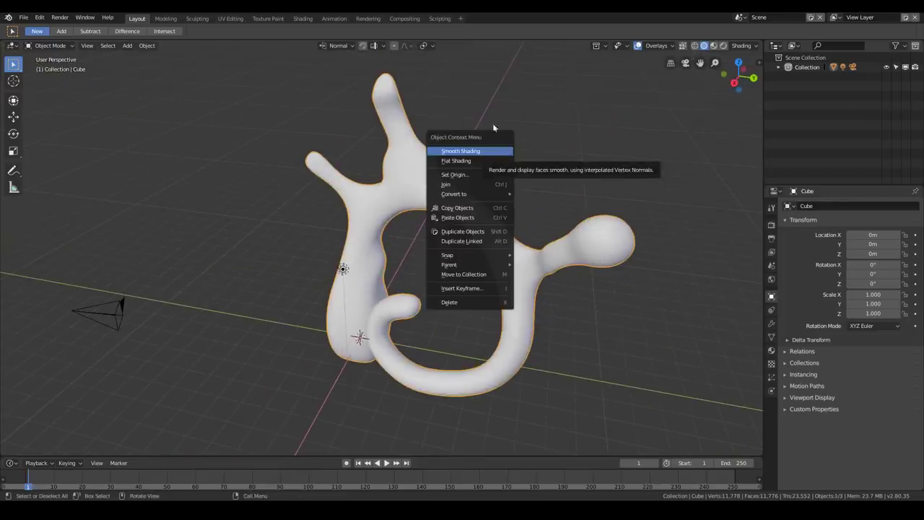
mouse_move(487, 176)
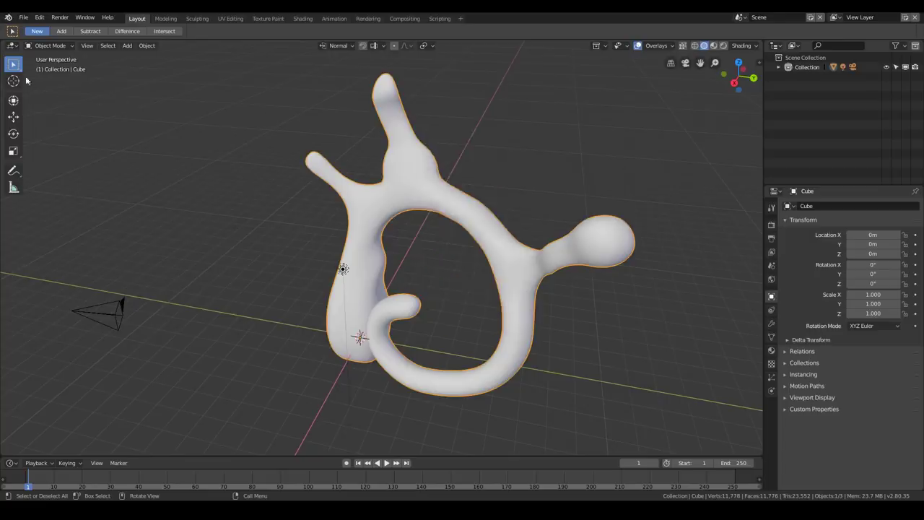
mouse_move(197, 187)
middle_down()
mouse_move(268, 215)
mouse_move(130, 149)
middle_up()
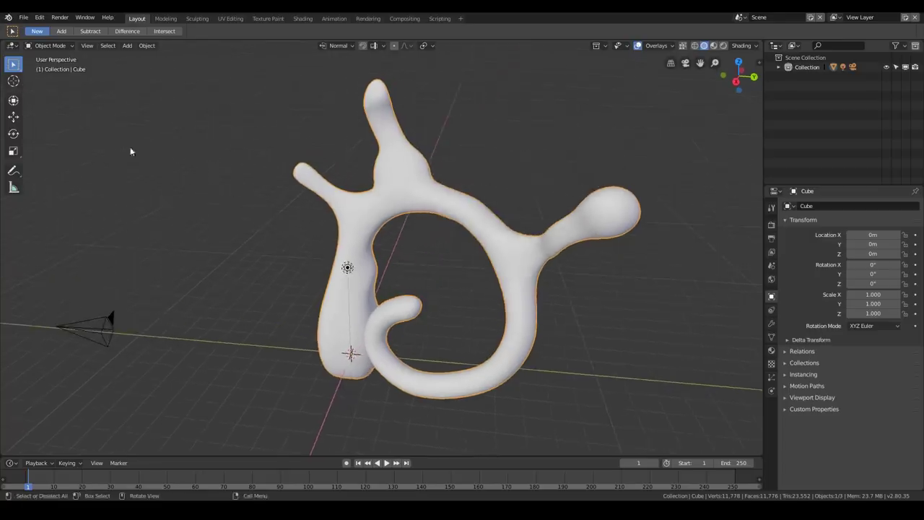
- Place the 3D cursor at several spots on the mesh with Surface Project enabled, ending below the upper branch
click(12, 82)
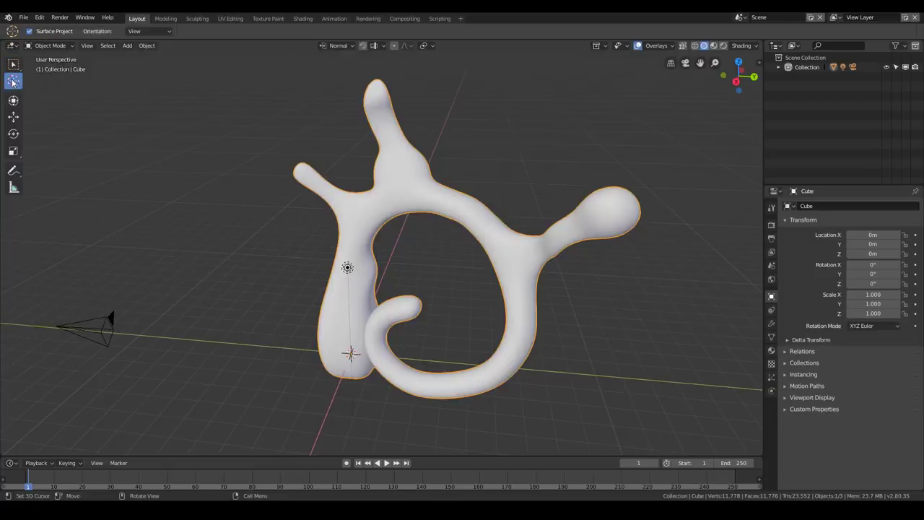
click(403, 192)
click(358, 220)
click(406, 197)
click(403, 161)
click(496, 231)
click(397, 195)
- Examine the 3D cursor's placement on the mesh surface from several viewing angles
middle_drag(437, 211, 415, 226)
scroll(384, 219, up, 3)
middle_drag(366, 249, 361, 195)
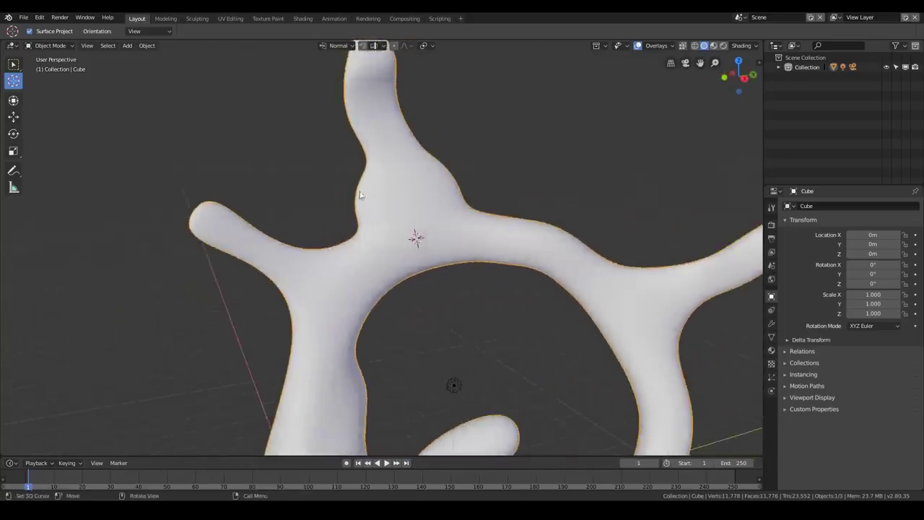
middle_drag(451, 218, 409, 246)
middle_drag(403, 289, 354, 195)
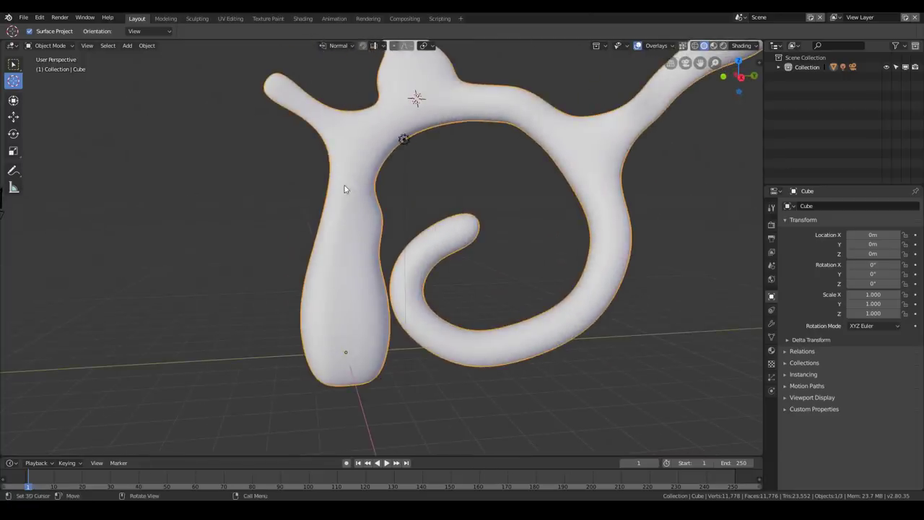
middle_drag(322, 159, 363, 217)
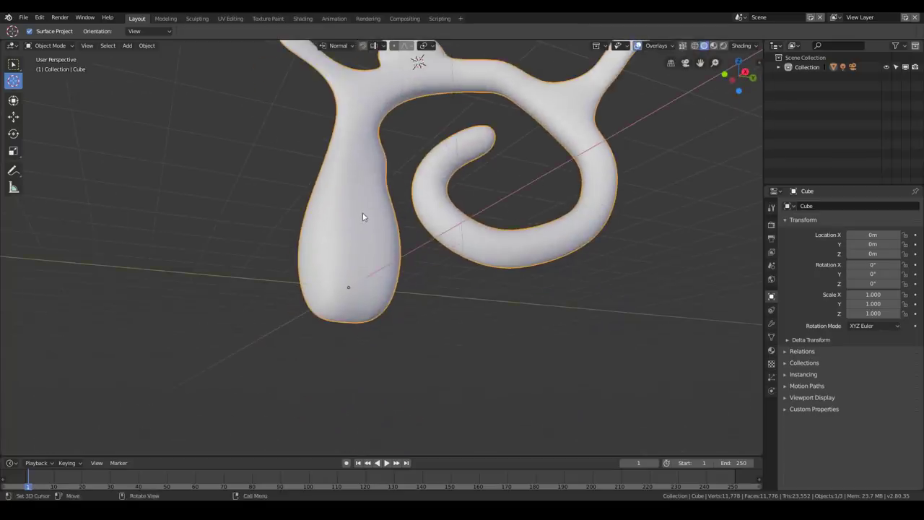
middle_drag(329, 101, 410, 118)
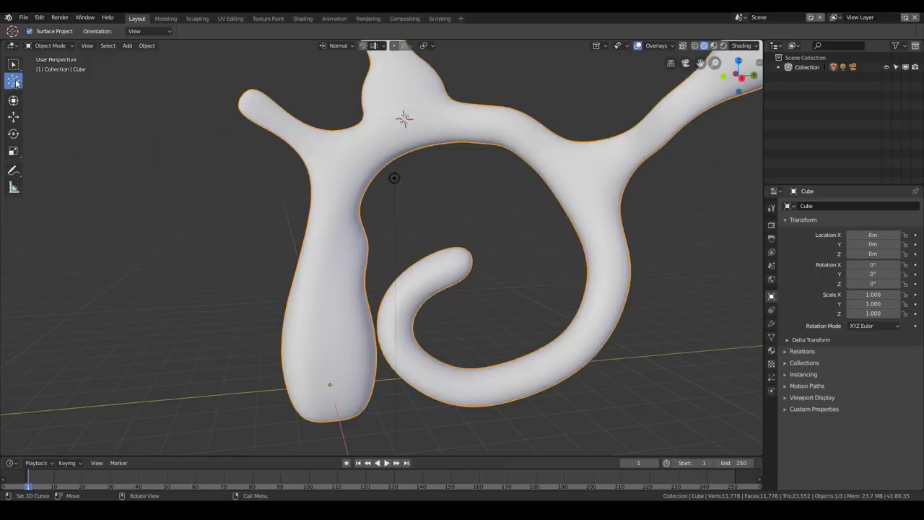
- Review the viewport overlay settings and examine the mesh, 3D cursor, light and camera display in the scene
click(654, 44)
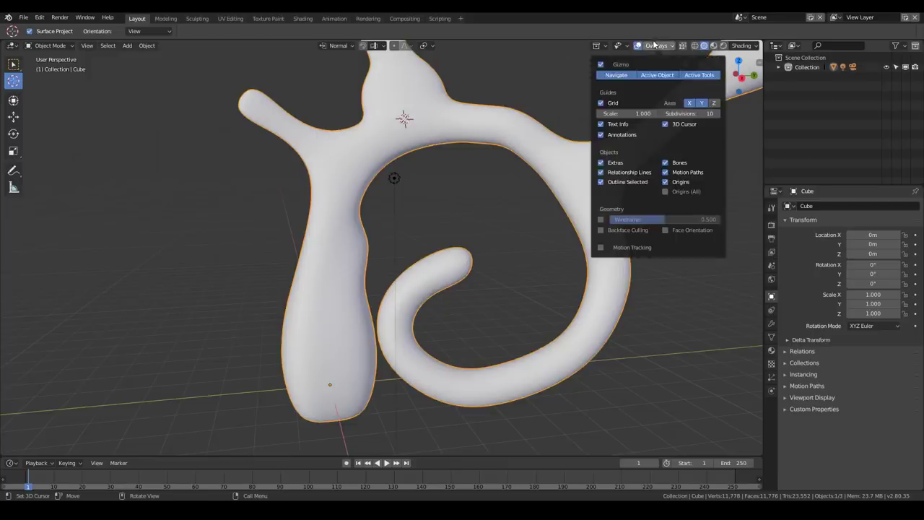
click(659, 47)
click(655, 47)
mouse_move(548, 217)
middle_down()
mouse_move(487, 212)
mouse_move(428, 226)
middle_up()
scroll(428, 226, down, 4)
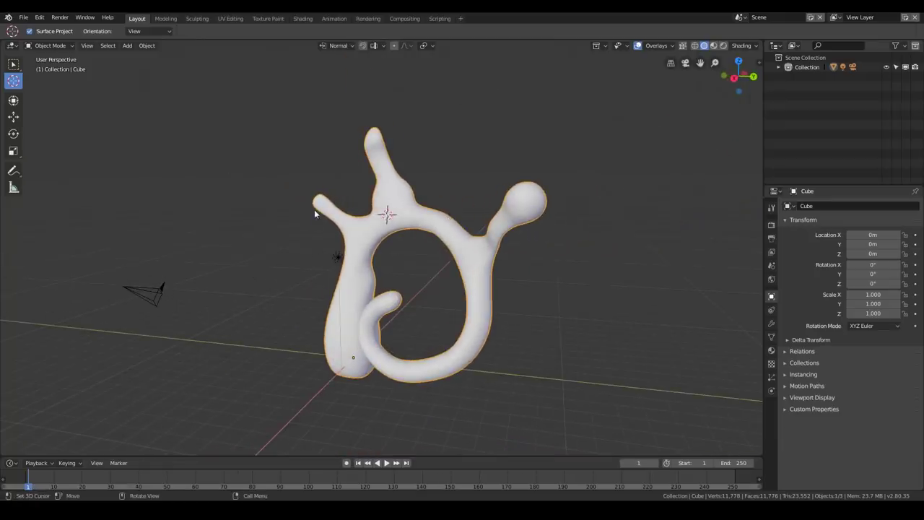
scroll(382, 159, up, 3)
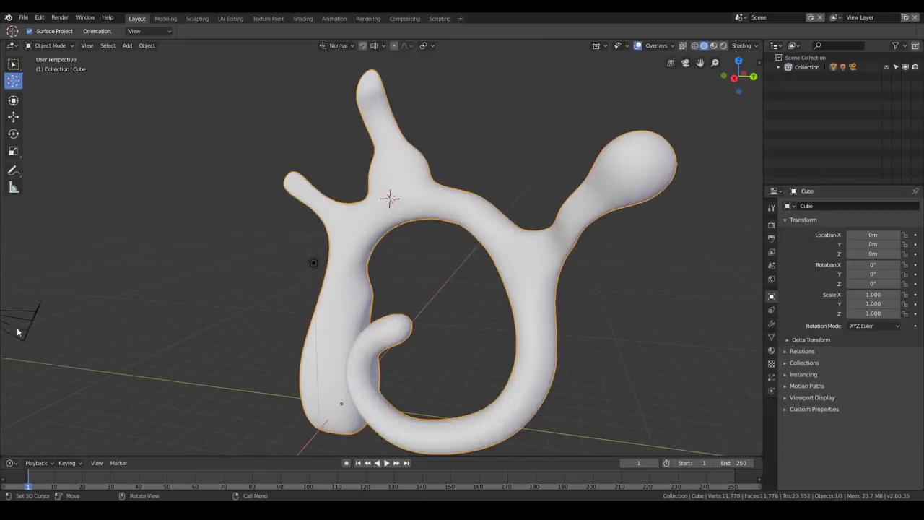
middle_drag(390, 199, 467, 306)
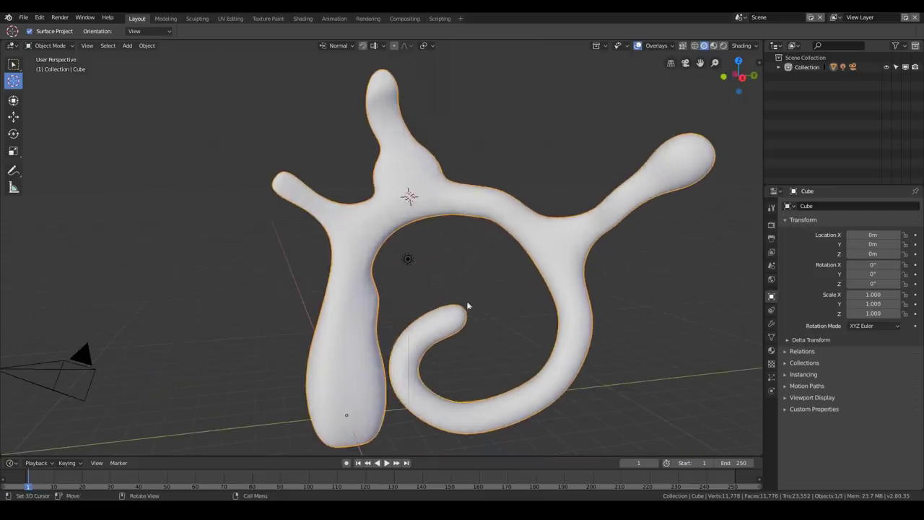
mouse_move(478, 215)
middle_down()
mouse_move(478, 232)
mouse_move(475, 197)
mouse_move(450, 203)
middle_up()
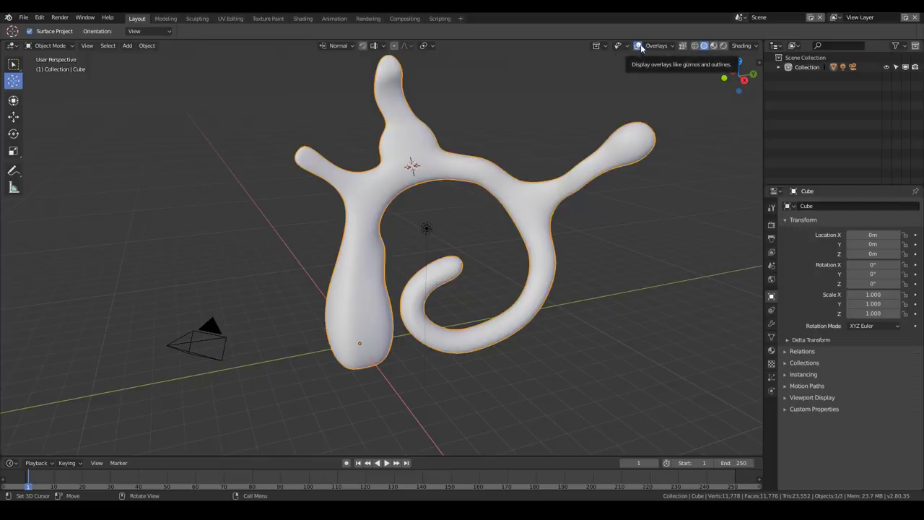
- Turn all viewport overlays off and on again, and do the same for the 3D Cursor overlay
click(638, 46)
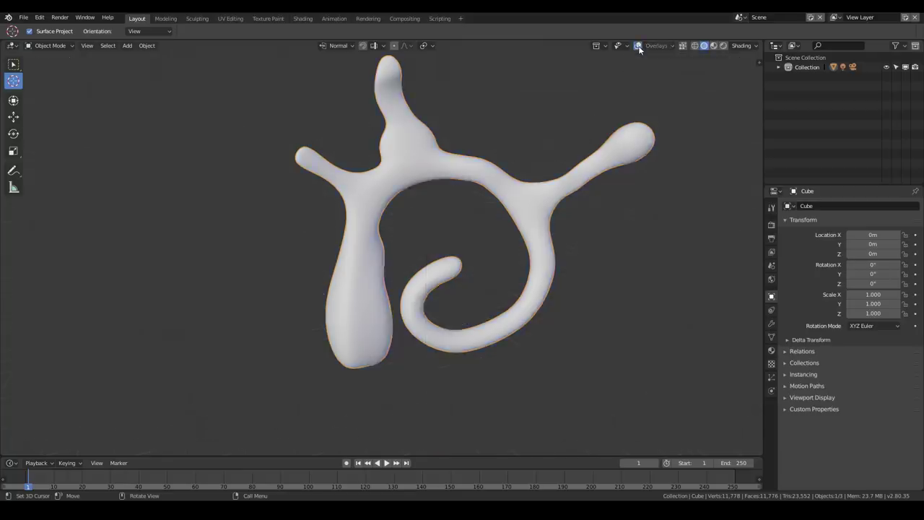
mouse_move(393, 153)
shift+middle_down()
mouse_move(361, 215)
mouse_move(435, 197)
mouse_move(377, 207)
mouse_move(313, 180)
mouse_move(351, 198)
mouse_move(397, 184)
shift+middle_up()
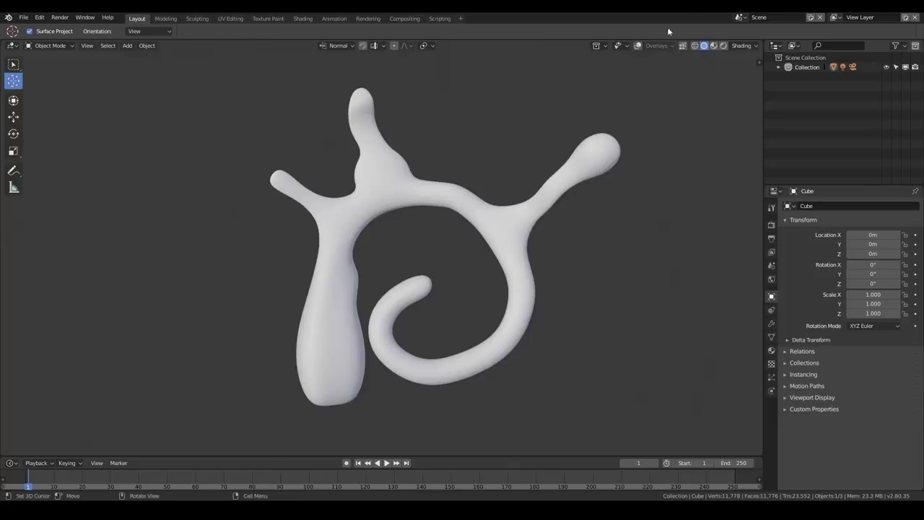
click(638, 48)
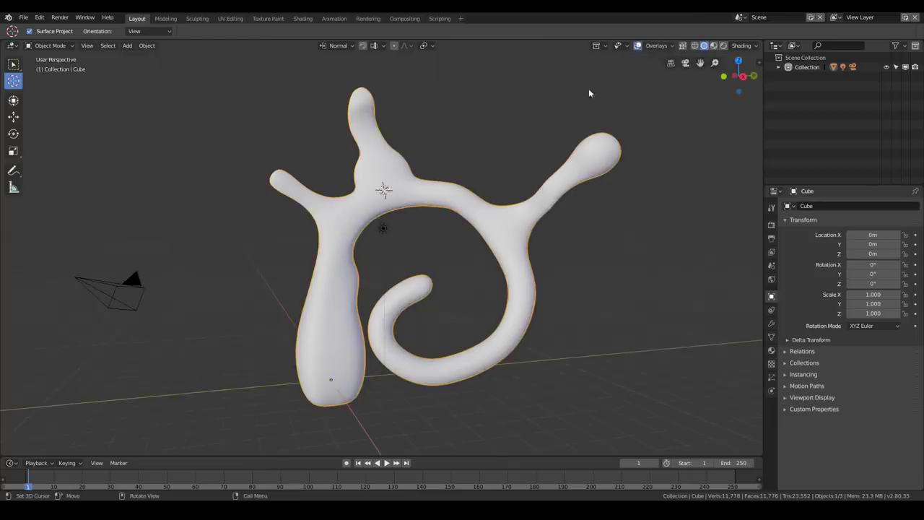
middle_drag(505, 201, 529, 208)
click(646, 47)
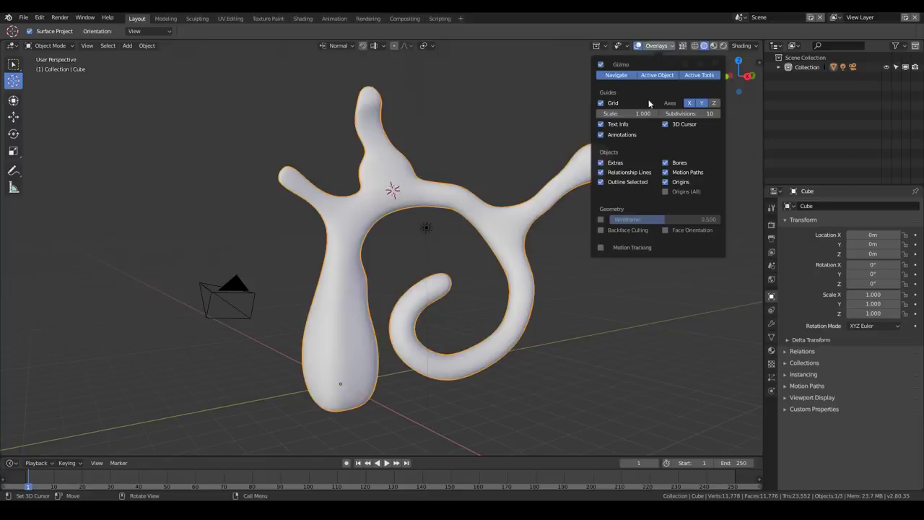
click(666, 126)
click(666, 128)
- Add a plane mesh at the 3D cursor on the surface and enter Edit Mode for it
scroll(399, 179, up, 3)
middle_drag(399, 178, 395, 221)
scroll(395, 222, up, 1)
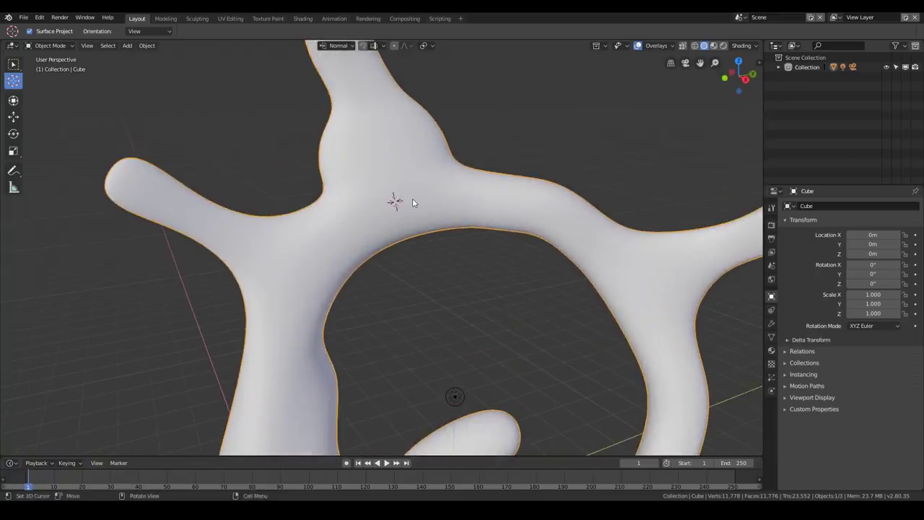
key(shift+a)
mouse_move(413, 199)
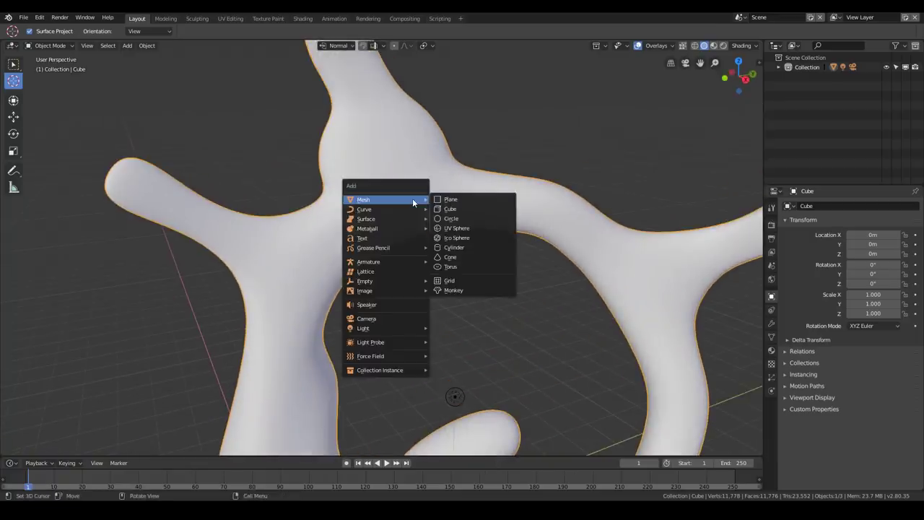
click(453, 203)
key(Tab)
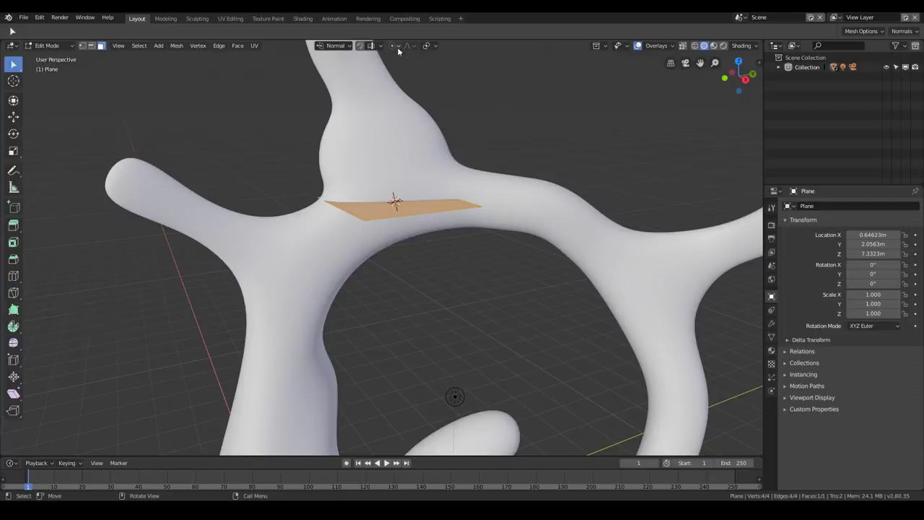
- Enable snapping to faces with the Closest target and turn off Project onto Self
click(360, 45)
click(373, 46)
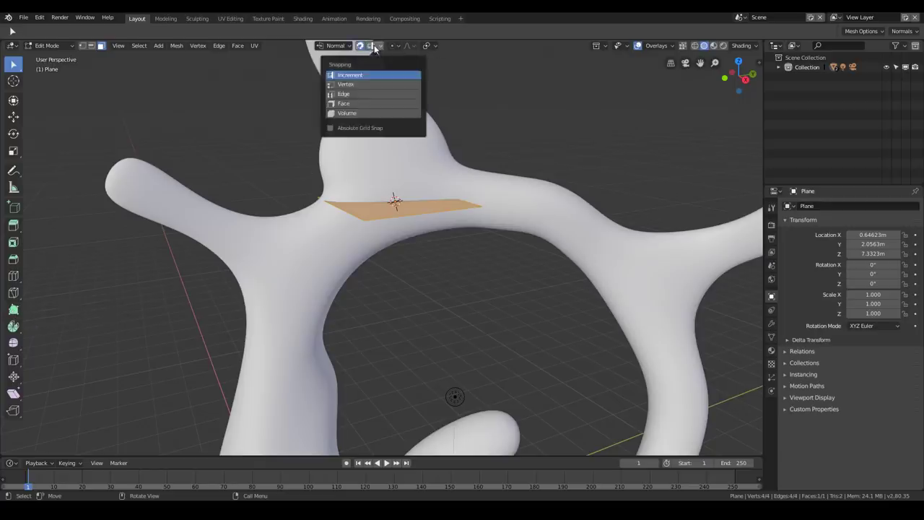
click(345, 103)
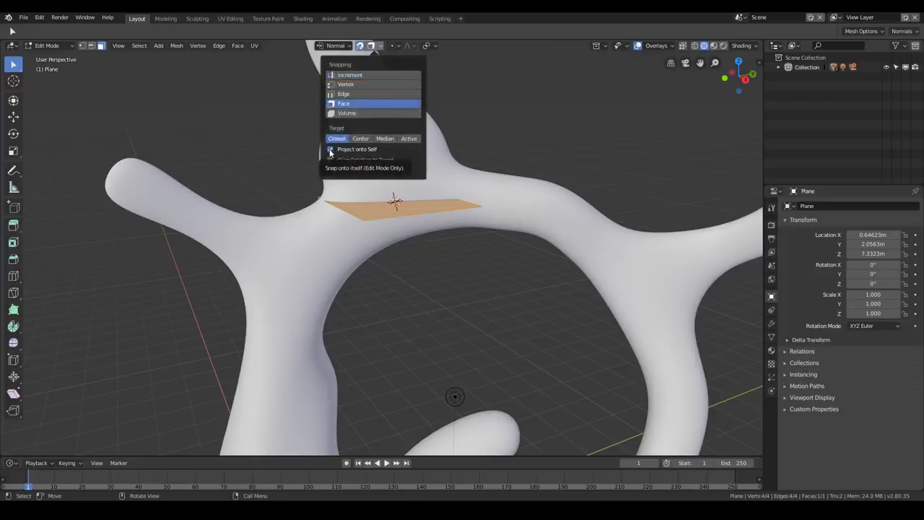
click(330, 150)
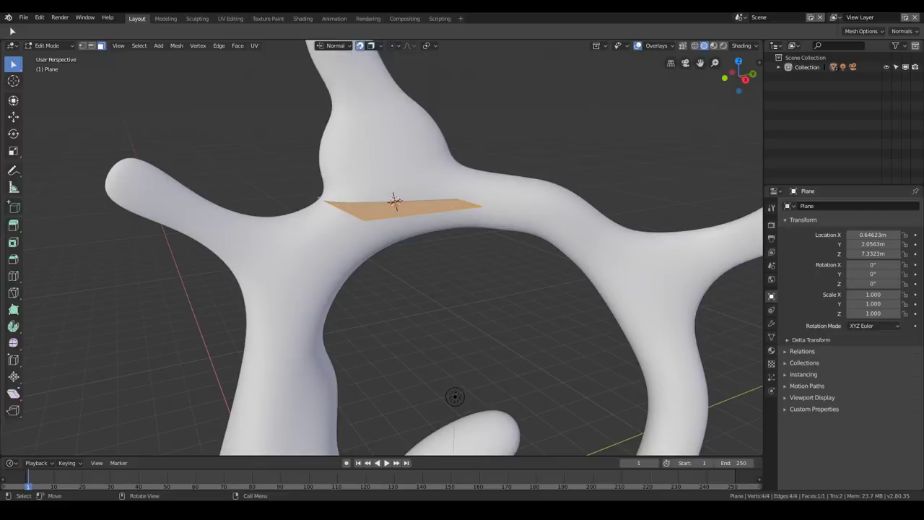
- Switch to vertex selection, turn on X-ray display and select the plane's rear corner vertex inside the mesh
key(1)
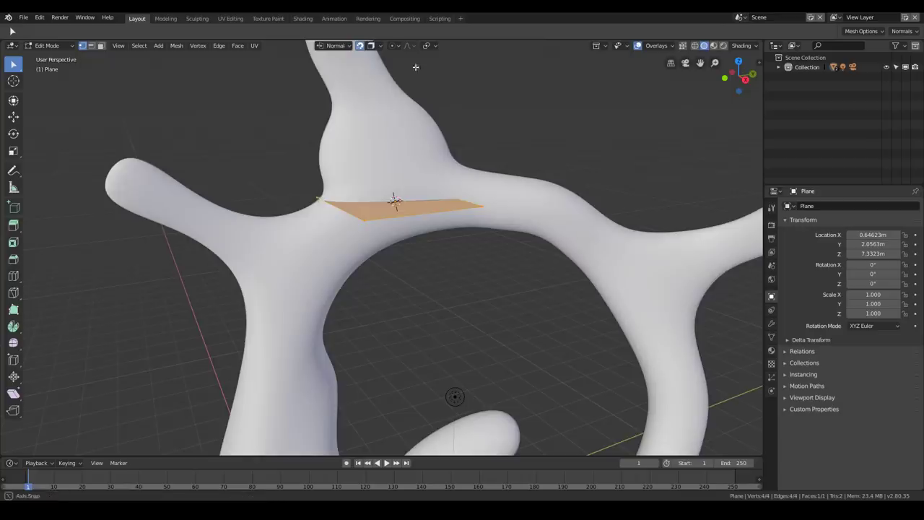
middle_drag(319, 193, 347, 186)
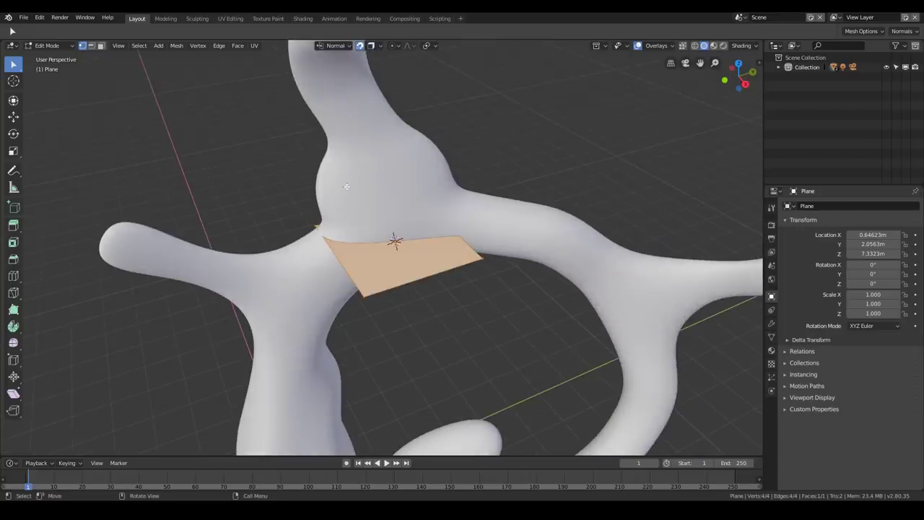
click(681, 47)
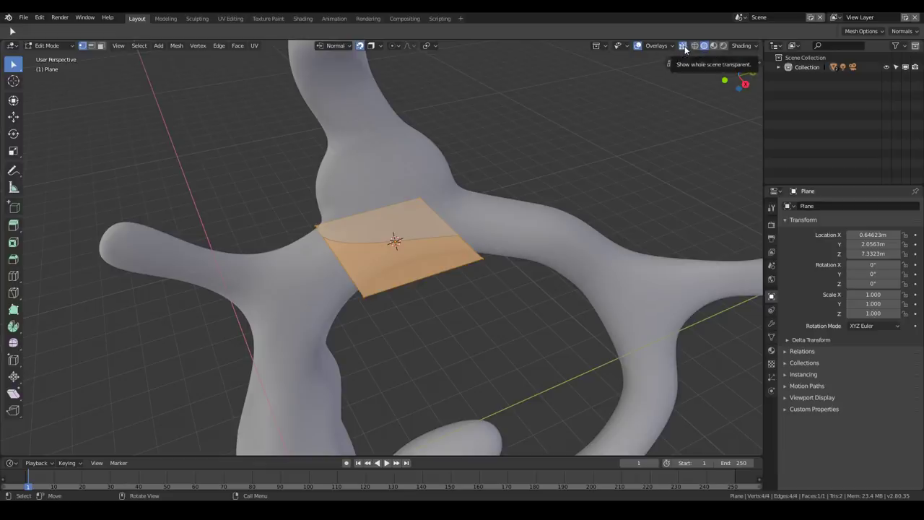
middle_drag(313, 202, 367, 200)
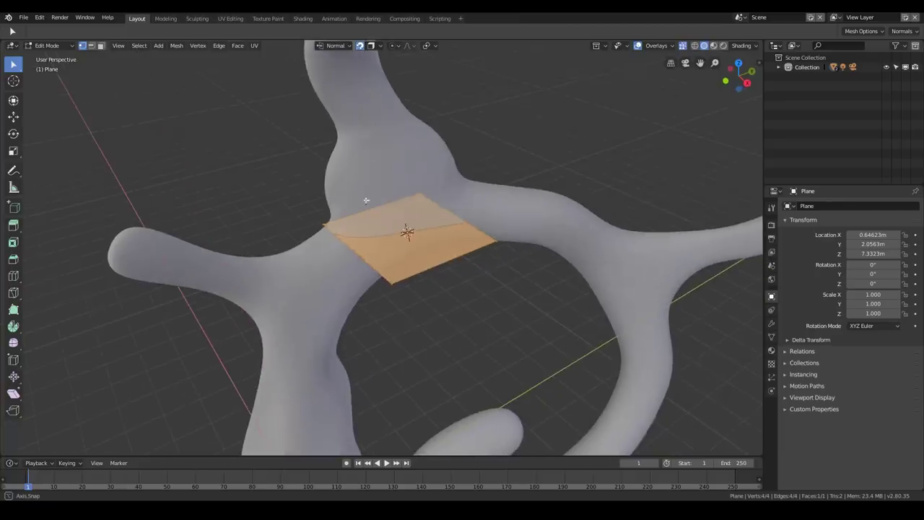
right_click(418, 192)
click(436, 185)
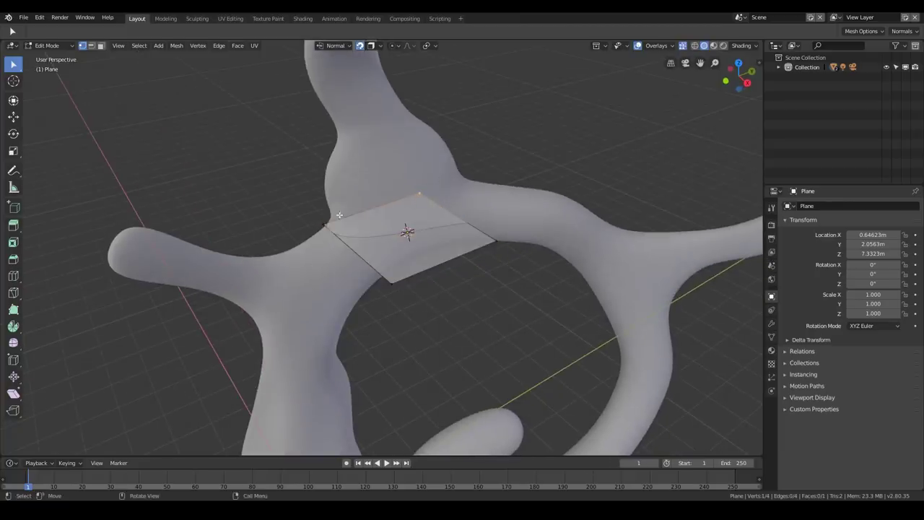
- Snap the plane's rear corner vertex onto the mesh surface and turn off X-ray display
middle_drag(406, 206, 397, 183)
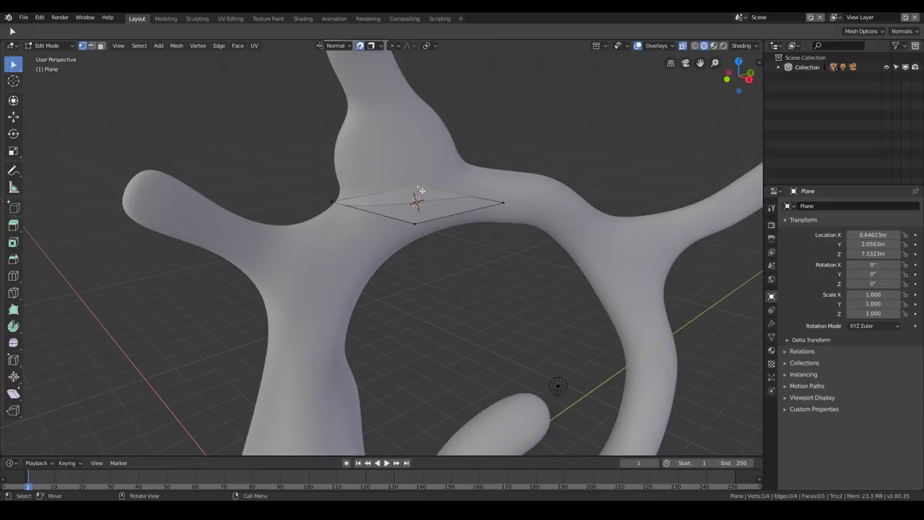
key(g)
click(418, 179)
middle_drag(364, 190, 381, 219)
click(684, 47)
- Move the plane's three remaining corner vertices so they snap onto the surface of the branching mesh
click(378, 221)
key(g)
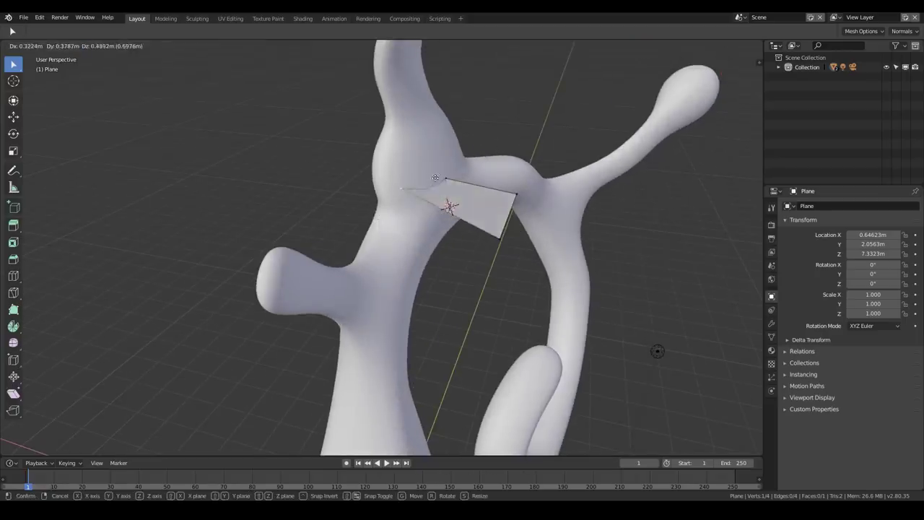
click(456, 180)
click(494, 236)
key(g)
click(434, 221)
click(515, 195)
key(g)
click(439, 205)
- Reposition the plane's corner vertices along the surface to form a small quad at the base of the upper branch
middle_drag(439, 204, 429, 199)
key(g)
click(429, 203)
key(g)
click(427, 207)
click(371, 215)
key(g)
click(367, 195)
click(408, 198)
key(g)
click(404, 202)
middle_drag(404, 202, 390, 180)
key(g)
click(396, 175)
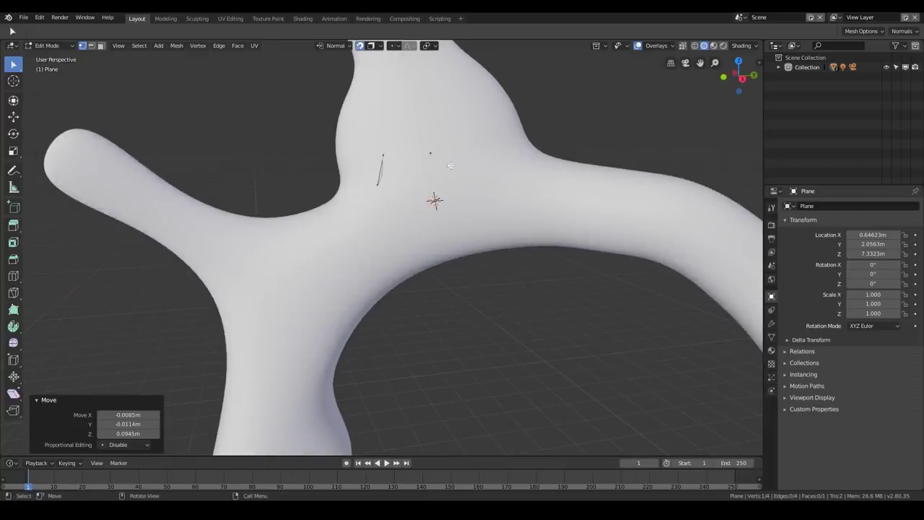
middle_drag(447, 193, 422, 202)
key(g)
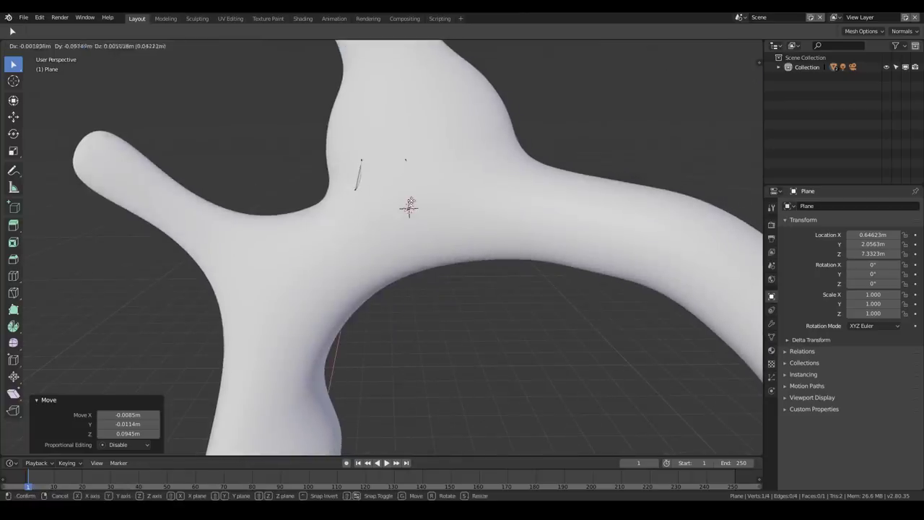
click(415, 201)
- Turn X-ray display on and off again
middle_drag(344, 142, 340, 101)
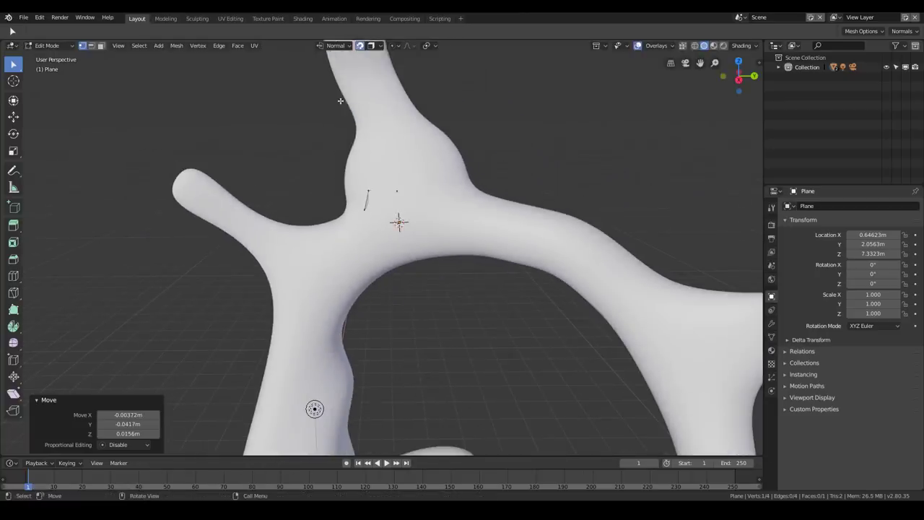
click(684, 44)
click(683, 45)
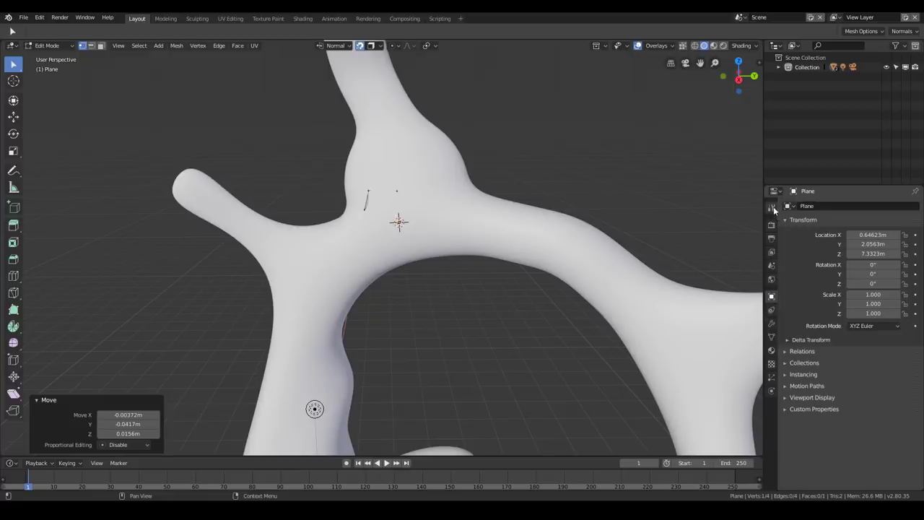
- Enable In Front in the plane object's Viewport Display settings
click(772, 341)
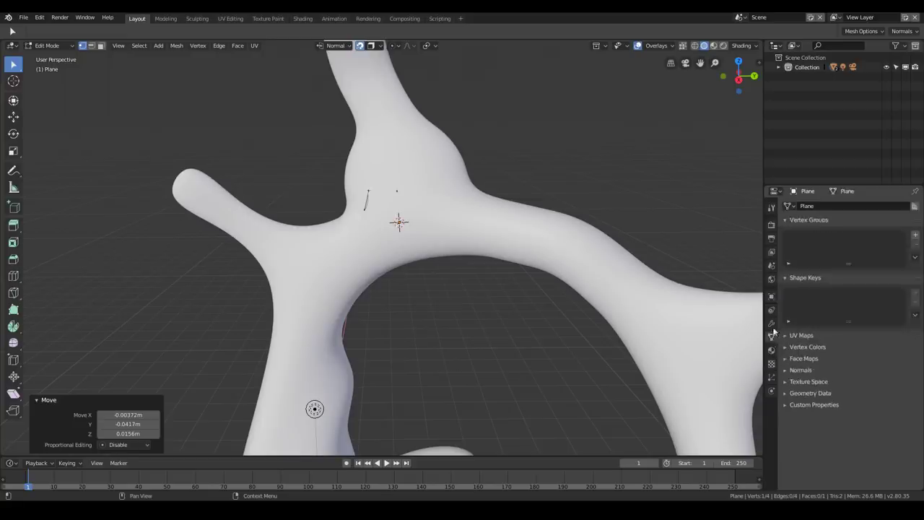
click(771, 301)
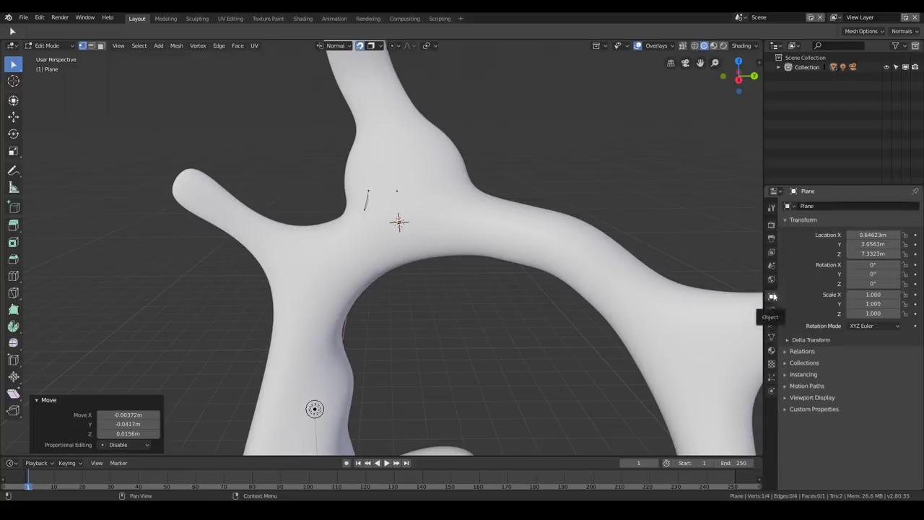
click(789, 221)
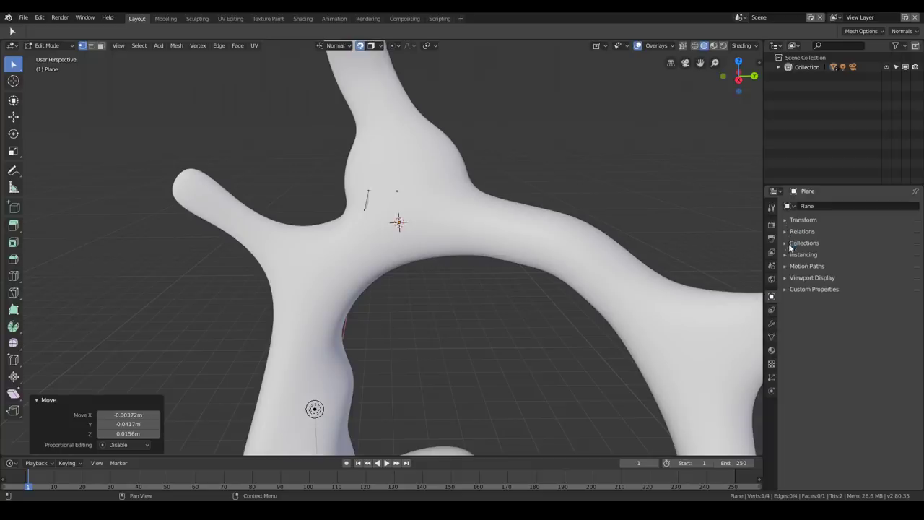
click(790, 278)
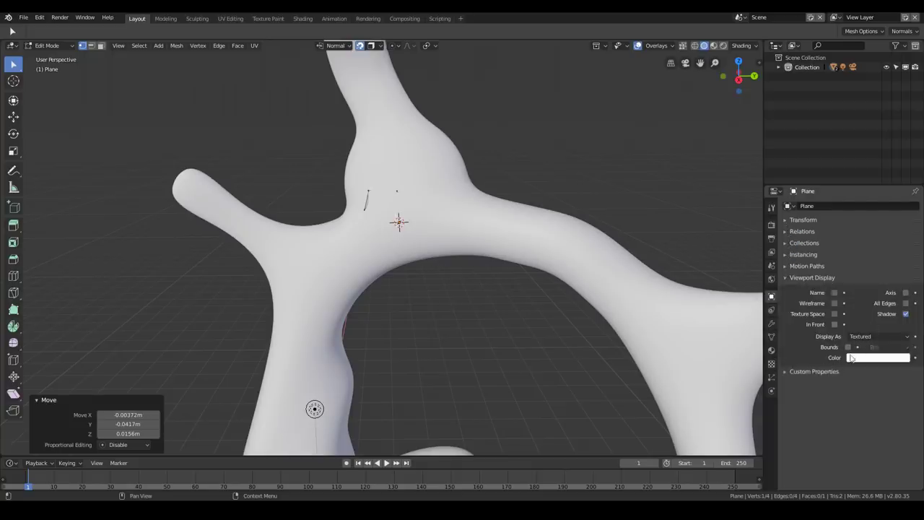
click(834, 324)
- Extrude the quad's side edge five times around the upper branch to build a strip of faces snapped to the surface
middle_drag(314, 409, 419, 209)
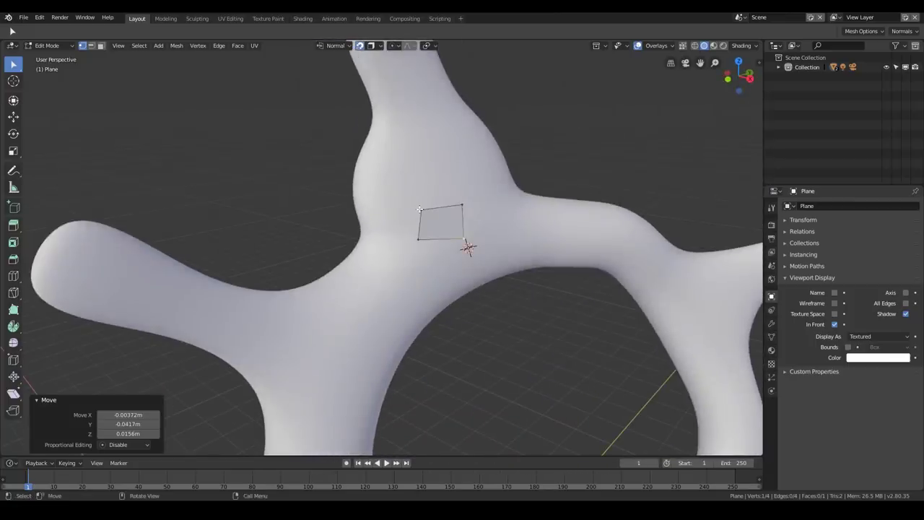
click(419, 210)
shift+click(417, 238)
key(e)
click(383, 222)
middle_drag(382, 221, 483, 213)
key(e)
click(403, 223)
key(e)
click(425, 212)
middle_drag(425, 212, 381, 173)
key(e)
click(437, 206)
key(e)
click(430, 203)
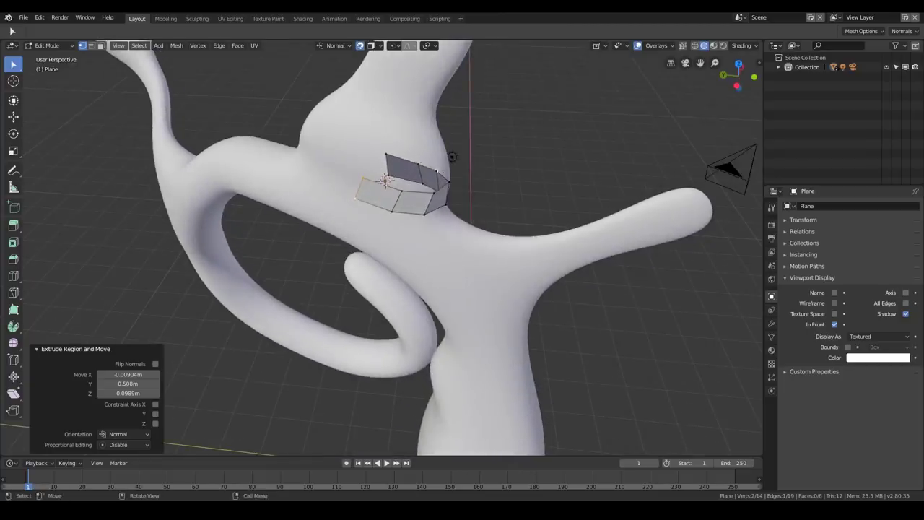
- Try the Poly Build tool by pulling a triangle from the end face's upper edge and moving its corner vertex
middle_drag(452, 184, 371, 268)
middle_drag(439, 258, 375, 253)
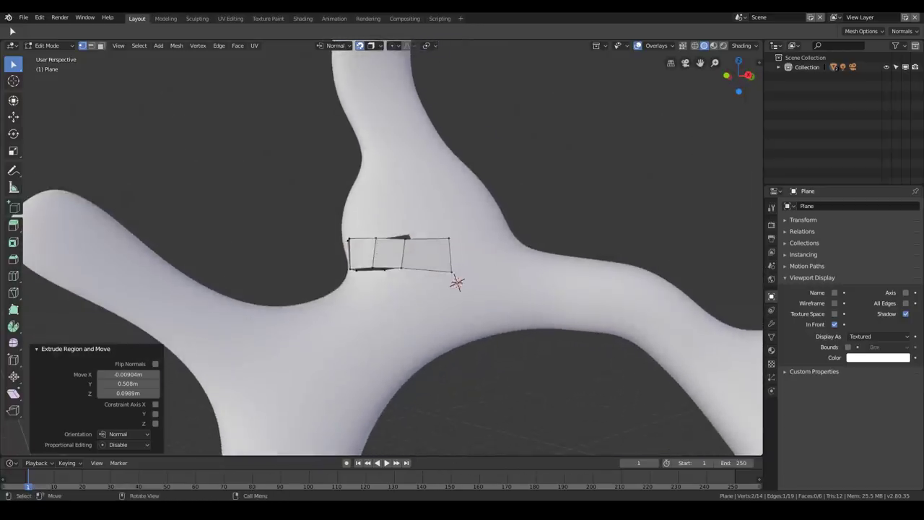
click(454, 238)
click(13, 309)
middle_drag(457, 282, 513, 317)
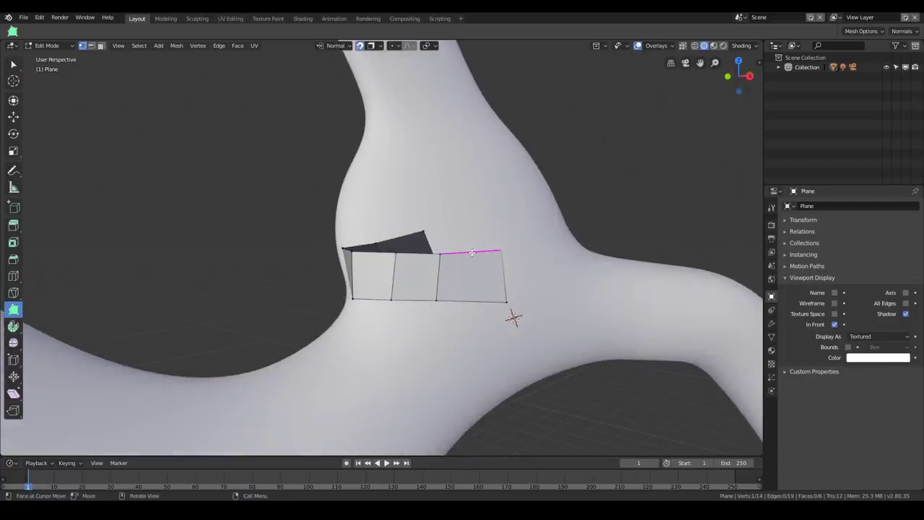
drag(471, 252, 467, 202)
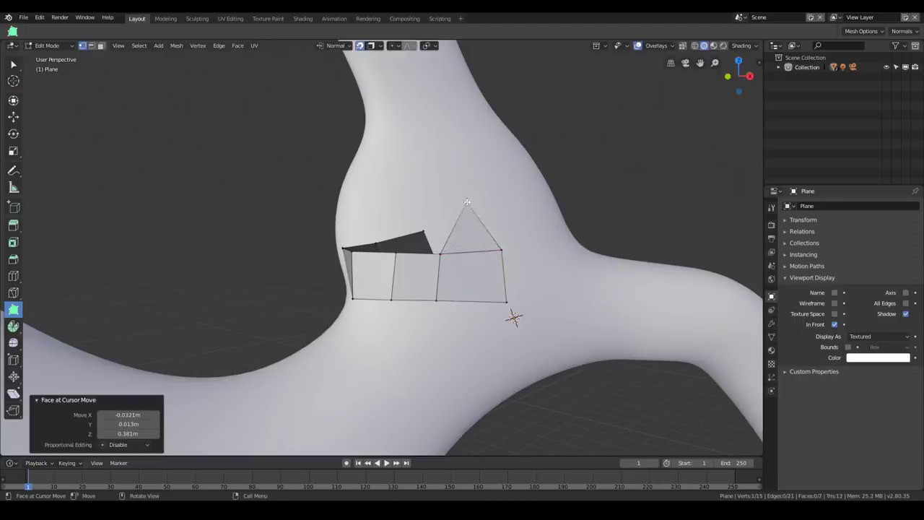
key(ctrl+z)
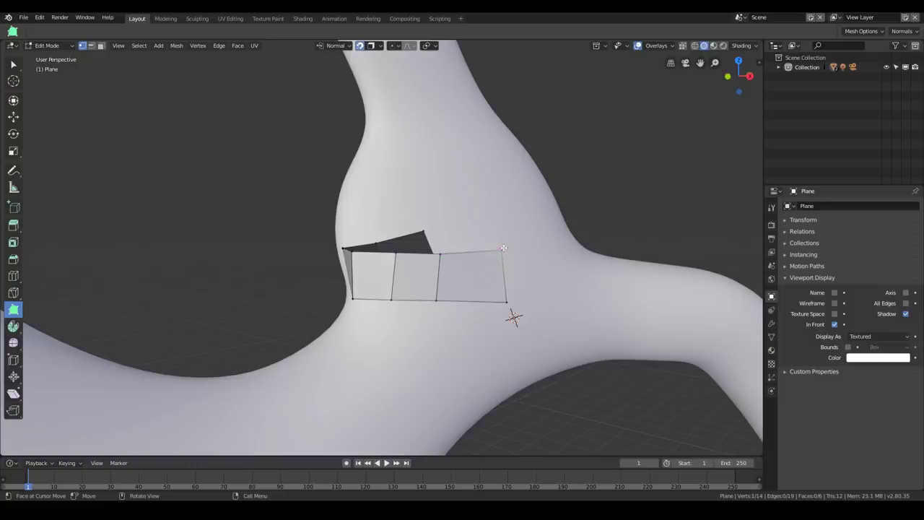
drag(503, 248, 491, 195)
key(ctrl+z)
mouse_move(512, 318)
middle_down()
mouse_move(523, 322)
mouse_move(503, 333)
middle_up()
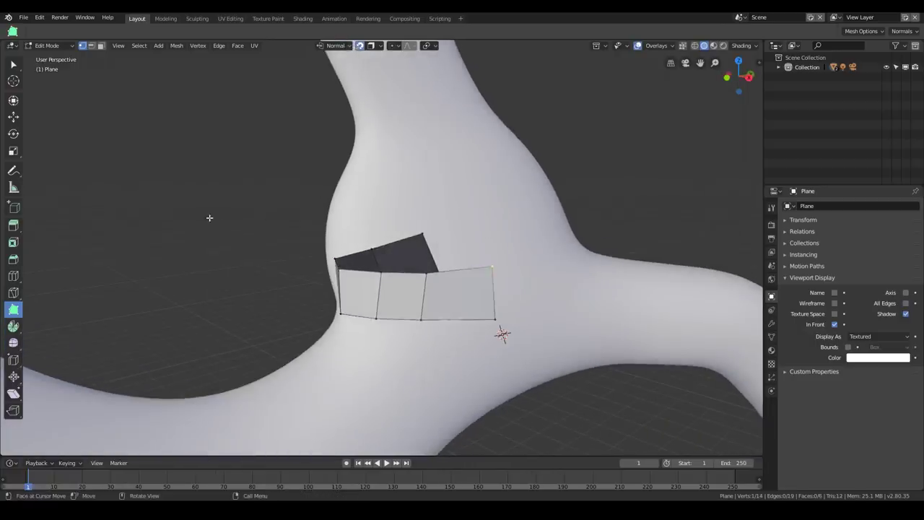
right_click(499, 267)
click(15, 67)
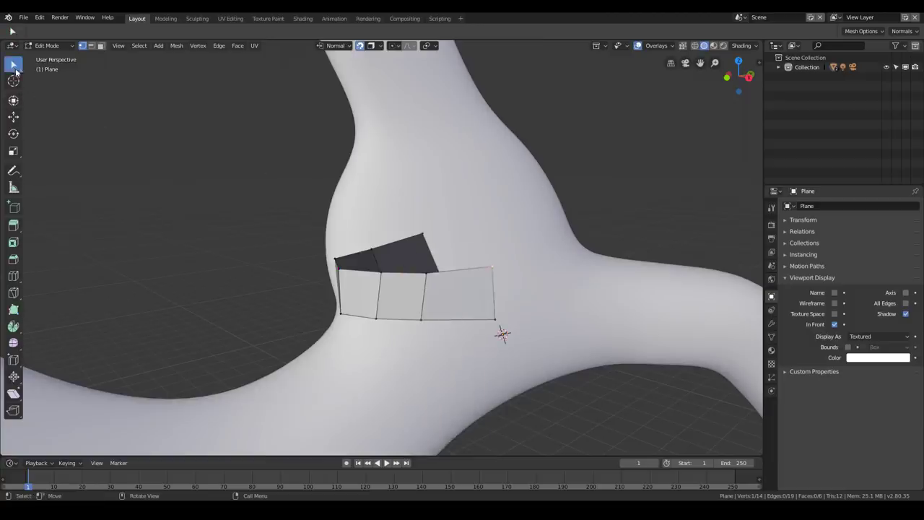
- Extrude the first three upper vertices of the strip's front end upward along the surface as single edges
key(e)
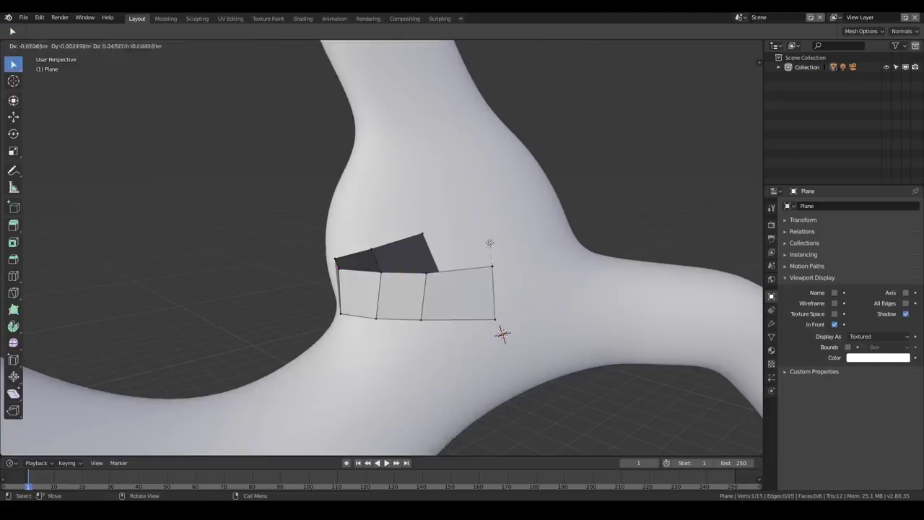
click(489, 231)
middle_drag(489, 231, 479, 258)
click(475, 264)
key(e)
click(470, 231)
click(436, 264)
key(e)
click(436, 225)
- Fill two faces between the extruded vertices and the strip's upper edge
middle_drag(435, 225, 484, 228)
click(471, 251)
shift+click(464, 214)
key(f)
click(499, 249)
shift+click(517, 214)
shift+click(526, 246)
key(f)
- Extend the second row of faces around the branch with the Poly Build tool, pulling new quads from the corner vertices
middle_drag(527, 242, 461, 262)
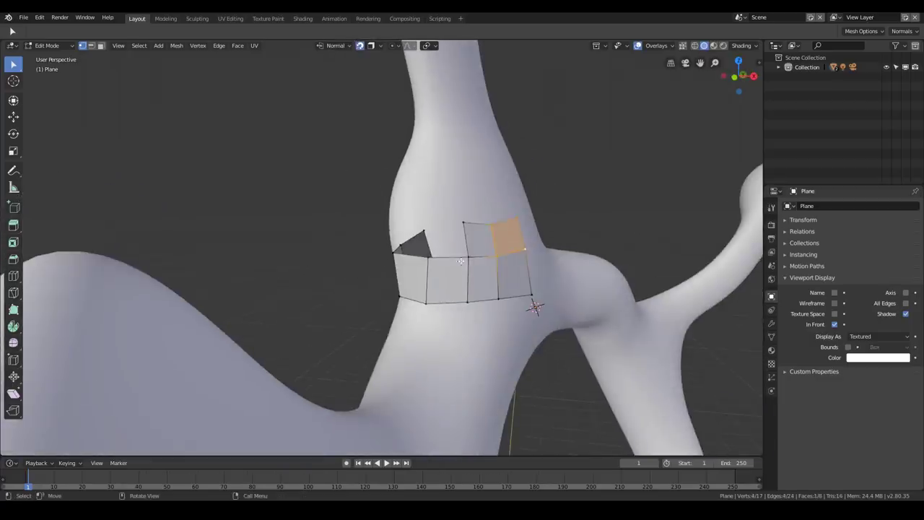
click(13, 310)
drag(469, 257, 429, 220)
middle_drag(429, 228, 486, 256)
drag(485, 257, 447, 221)
middle_drag(446, 220, 468, 246)
drag(468, 245, 404, 205)
middle_drag(404, 205, 408, 258)
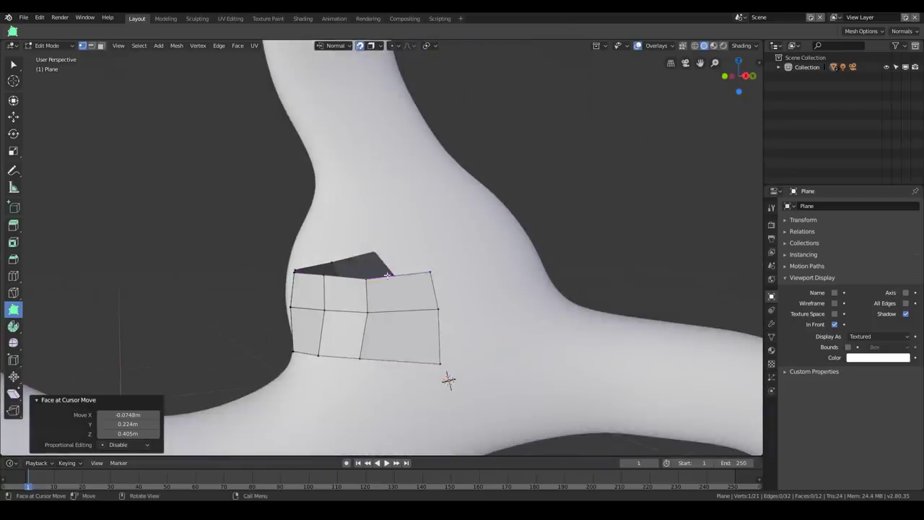
- Extrude the top edge of the second row's front-end face upward along the surface, about 0.26 m in Z
middle_drag(449, 381, 424, 299)
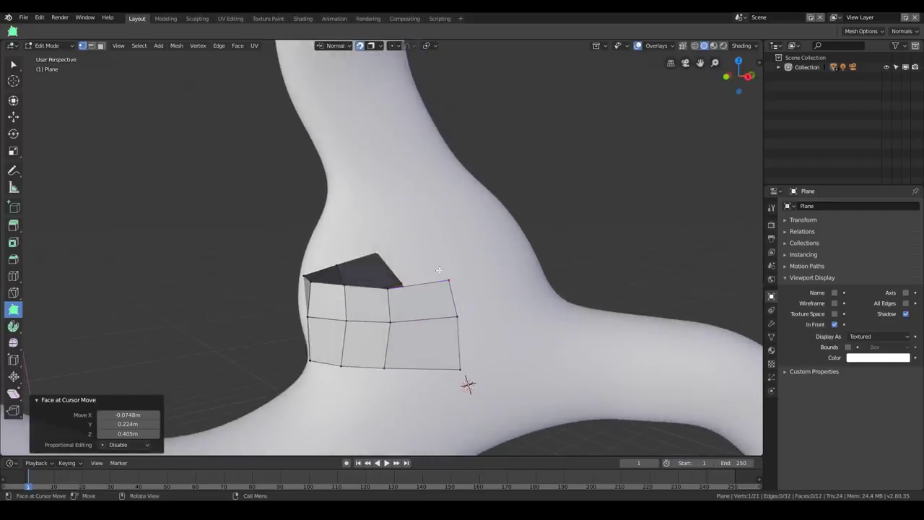
middle_drag(395, 231, 423, 221)
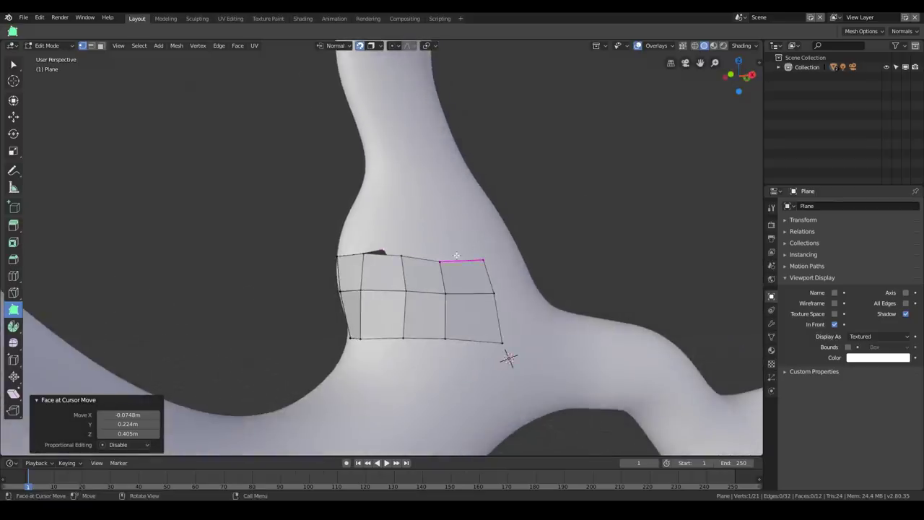
middle_drag(432, 256, 448, 254)
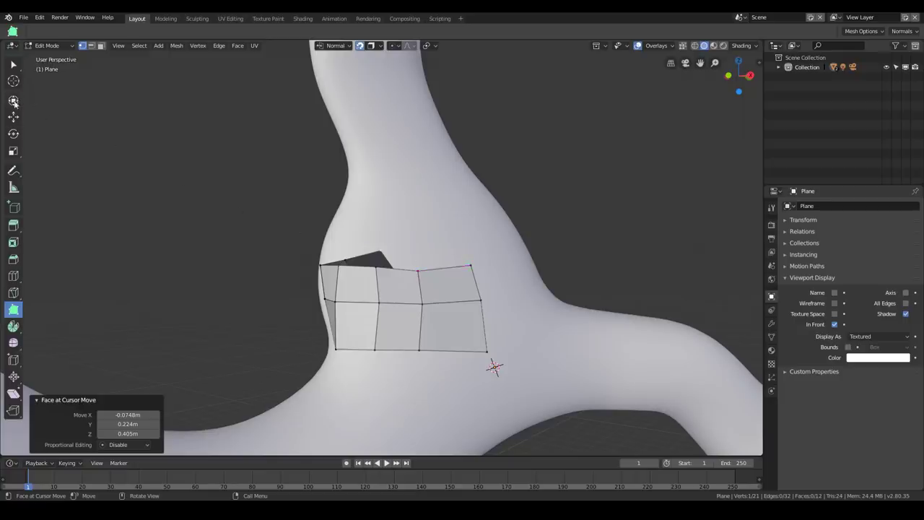
click(14, 65)
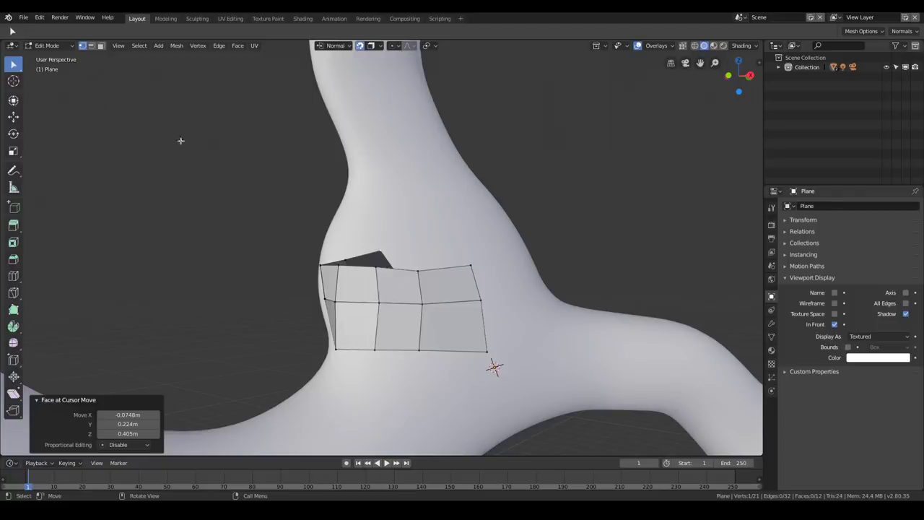
click(416, 270)
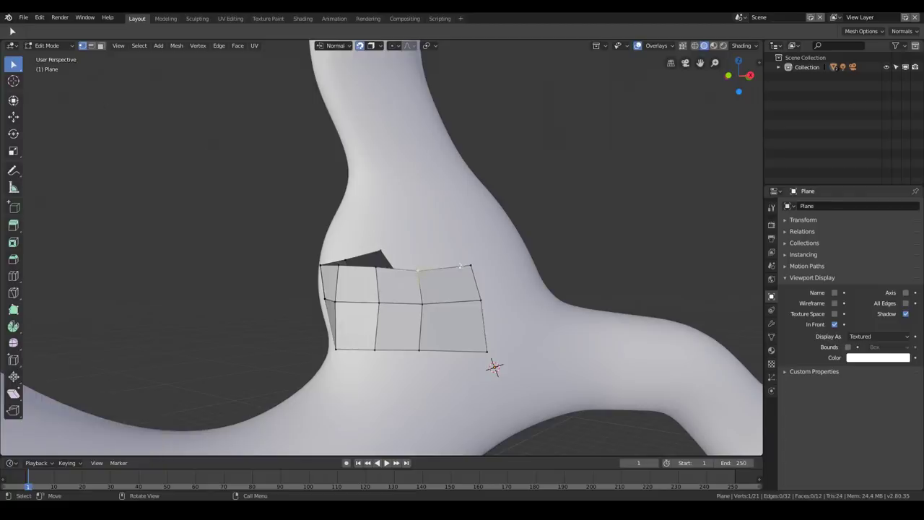
key(e)
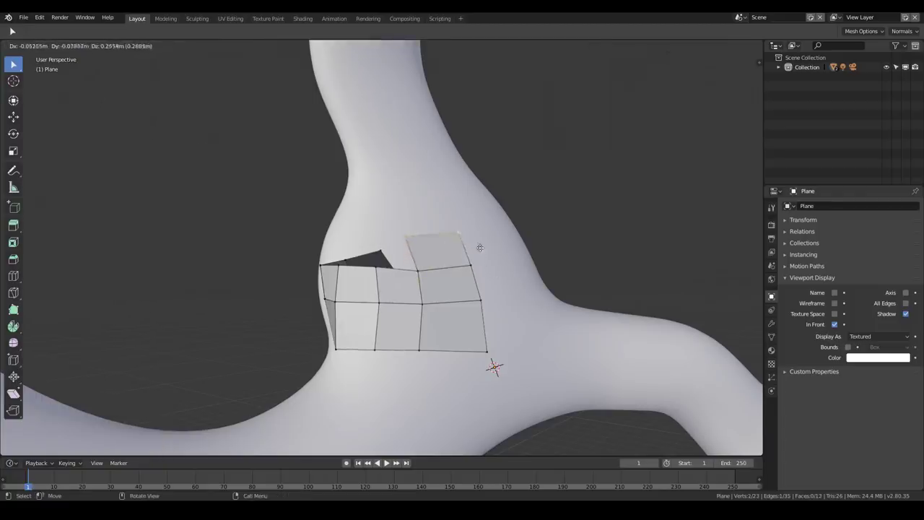
click(480, 247)
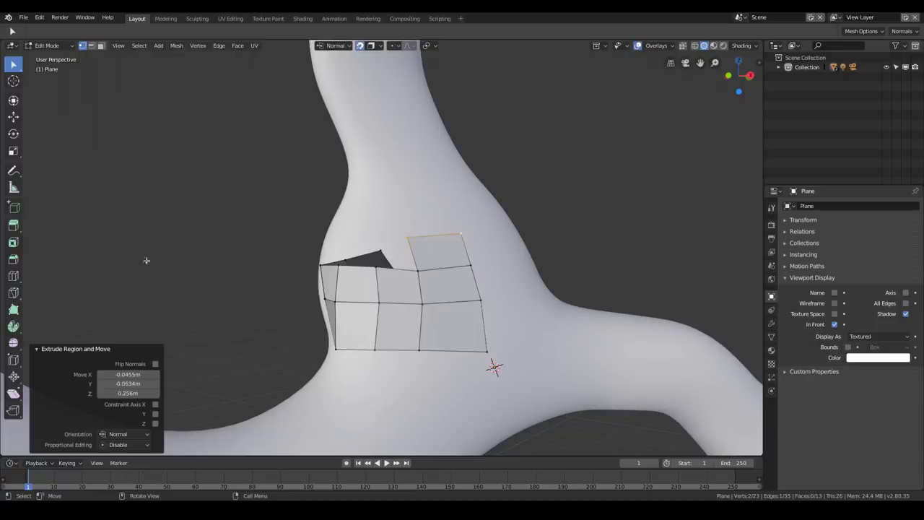
- Add two more faces to the third row with the Poly Build tool, continuing from the newly extruded face
click(13, 310)
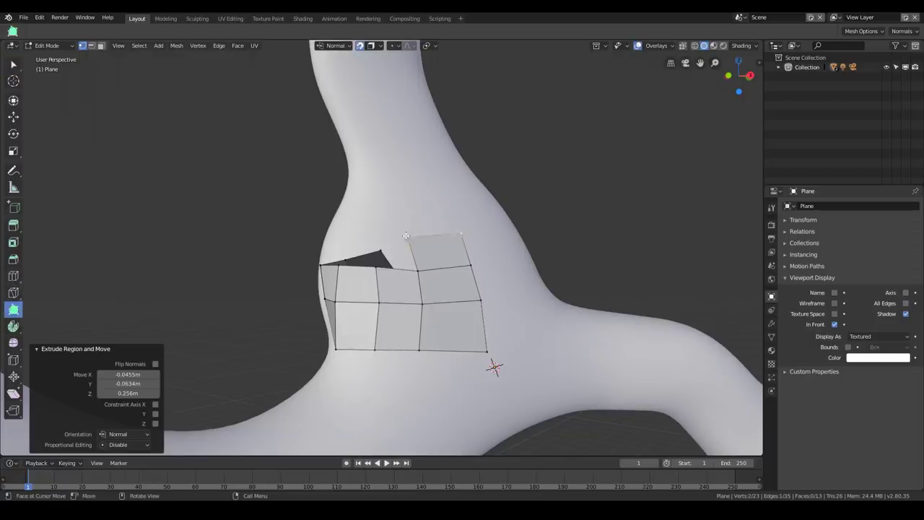
middle_drag(425, 253, 446, 256)
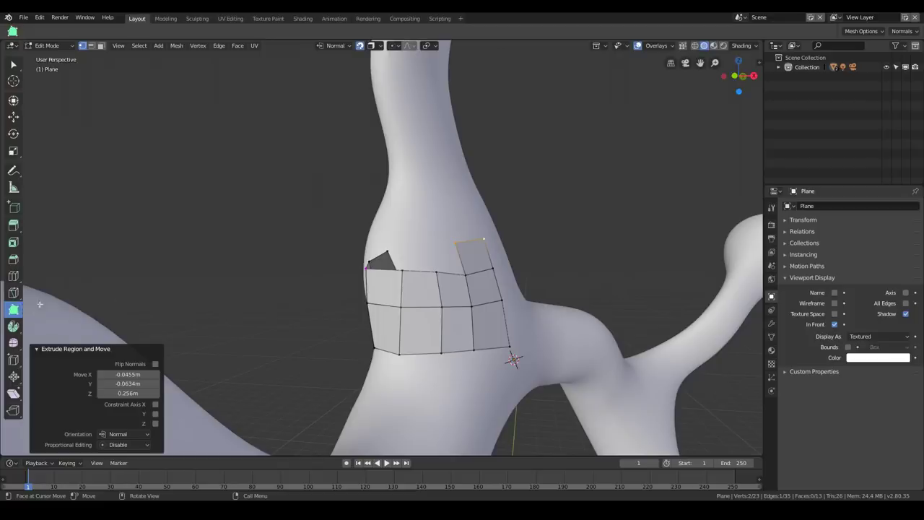
right_click(466, 273)
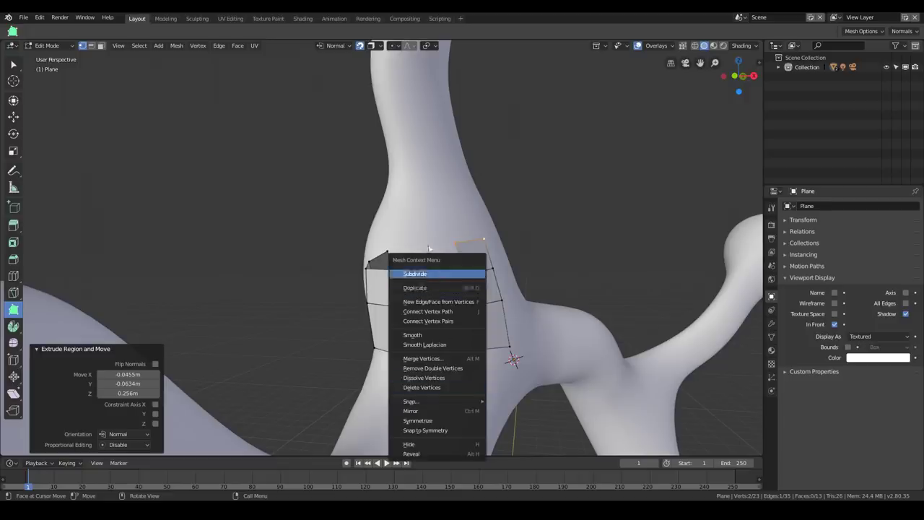
click(429, 273)
drag(465, 276, 399, 242)
middle_drag(399, 243, 485, 266)
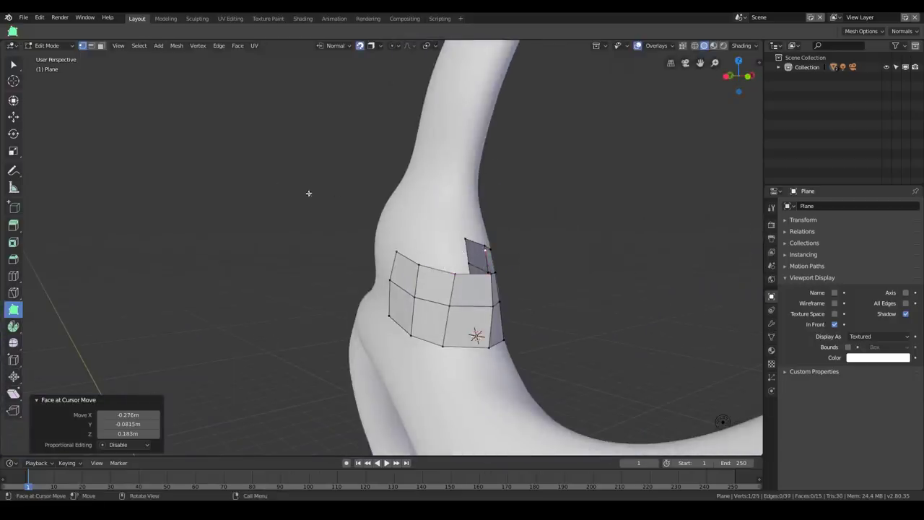
- Extrude new third-row geometry from the second row's far end and adjust its vertices along the surface
click(13, 65)
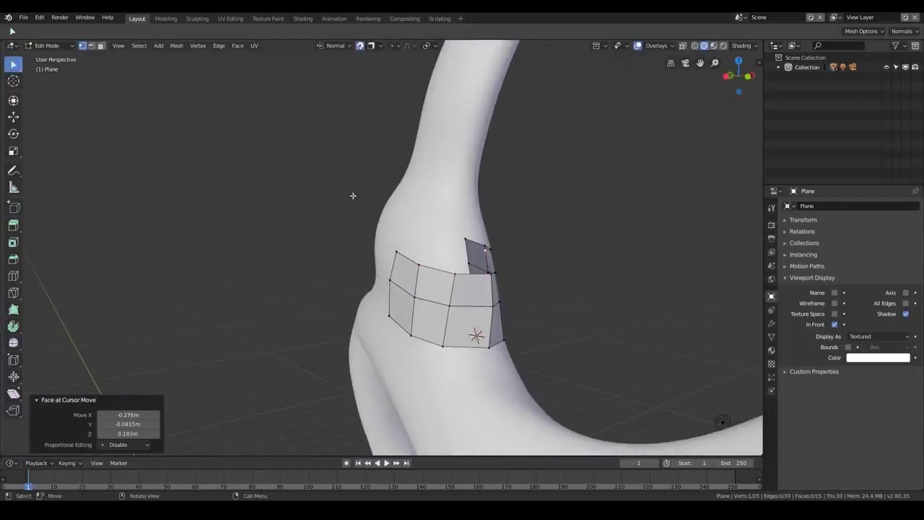
right_click(395, 256)
click(395, 254)
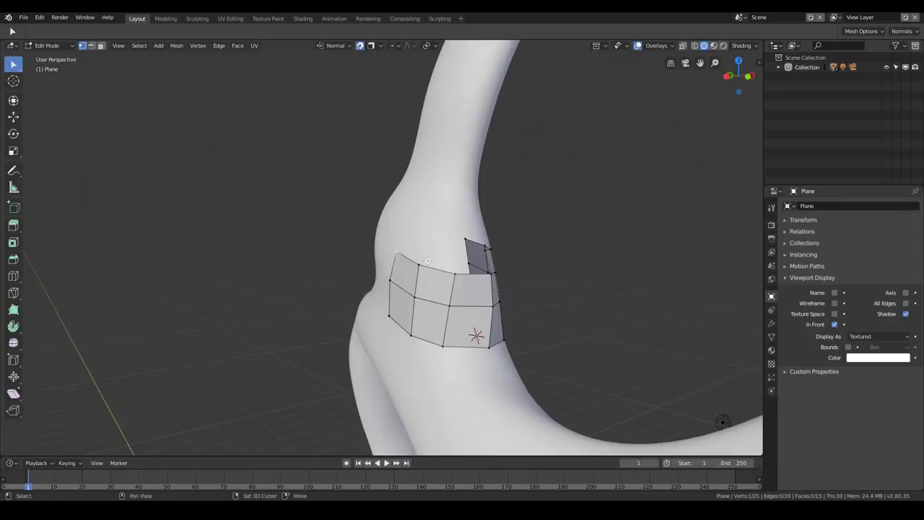
middle_drag(469, 273, 397, 253)
key(e)
click(436, 246)
key(g)
click(484, 257)
click(399, 231)
key(g)
click(409, 234)
middle_drag(497, 345, 503, 348)
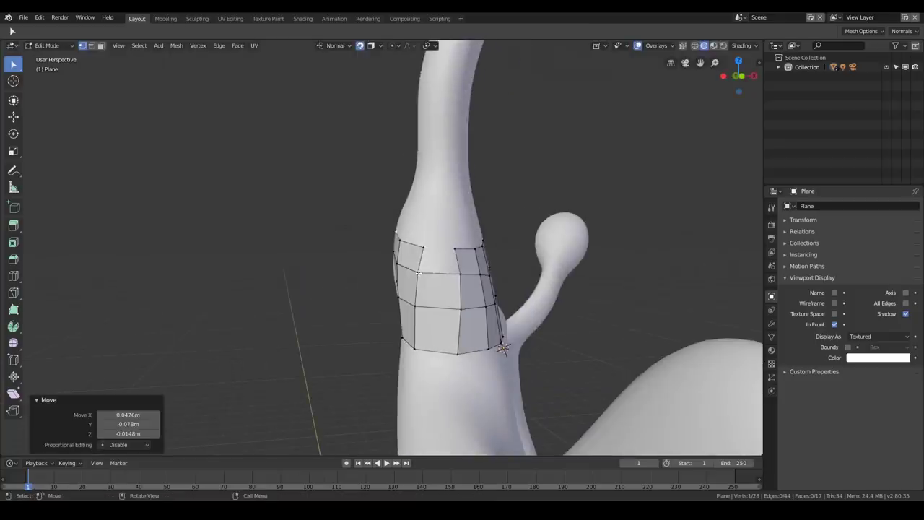
- Fill the gap in the third row with a face and adjust the neighbouring vertices along the branch surface
click(419, 274)
shift+click(462, 275)
key(f)
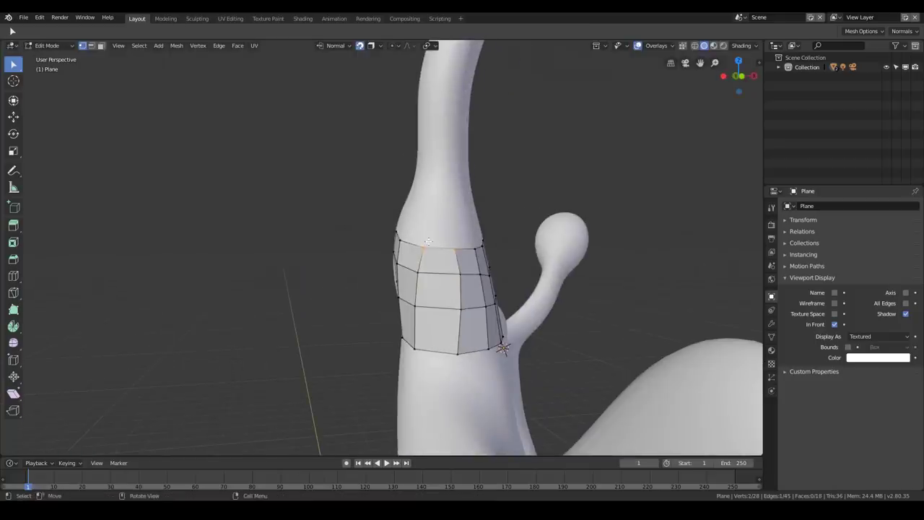
middle_drag(503, 348, 397, 260)
key(g)
click(397, 260)
key(g)
click(430, 243)
drag(436, 262, 432, 299)
click(429, 292)
middle_drag(432, 299, 430, 261)
- Add one centred vertical loop cut through the three rows of faces and snap it to the surface
key(ctrl+r)
click(428, 248)
right_click(435, 278)
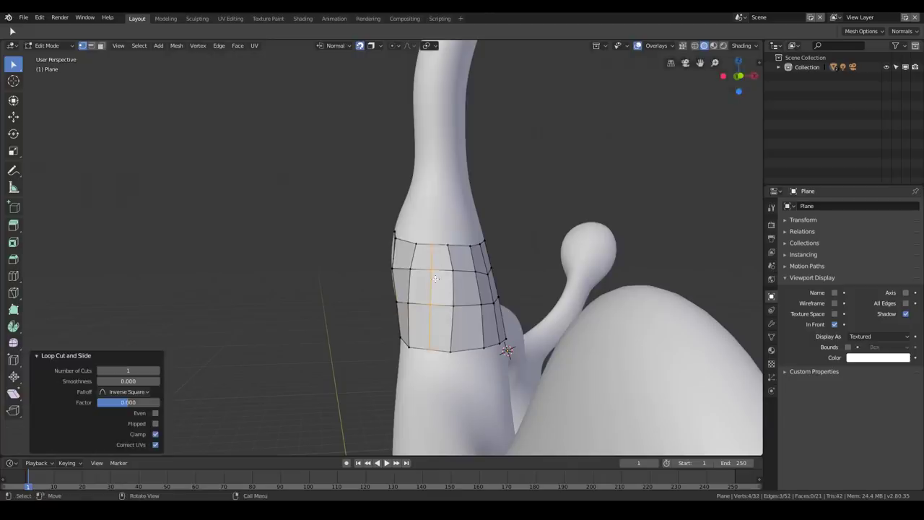
key(g)
click(452, 272)
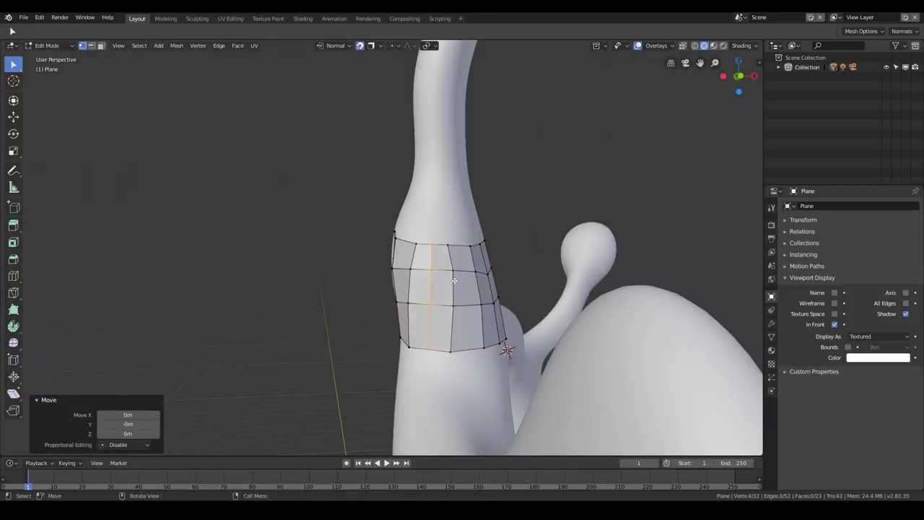
- Move individual vertices between the second and third rows along the surface to even out the quads
alt+click(454, 280)
middle_drag(486, 270, 405, 278)
key(g)
click(452, 274)
key(g)
click(452, 274)
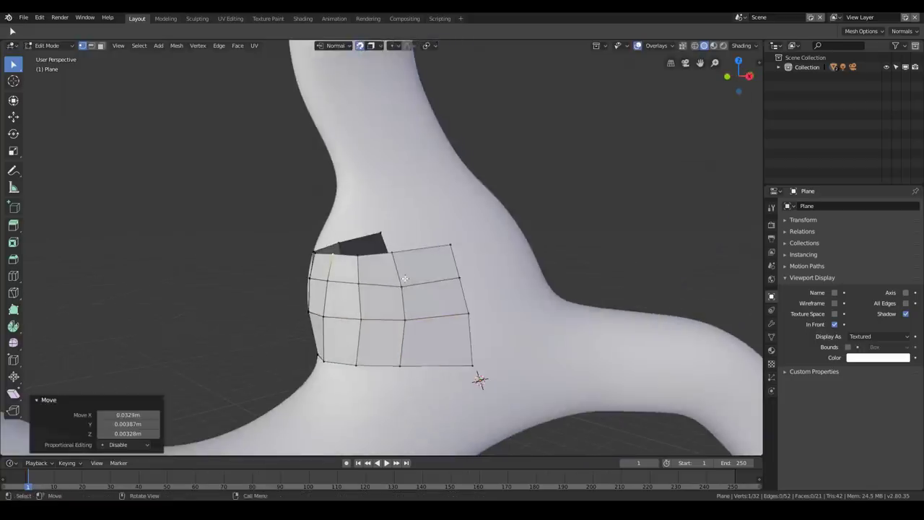
key(g)
click(405, 278)
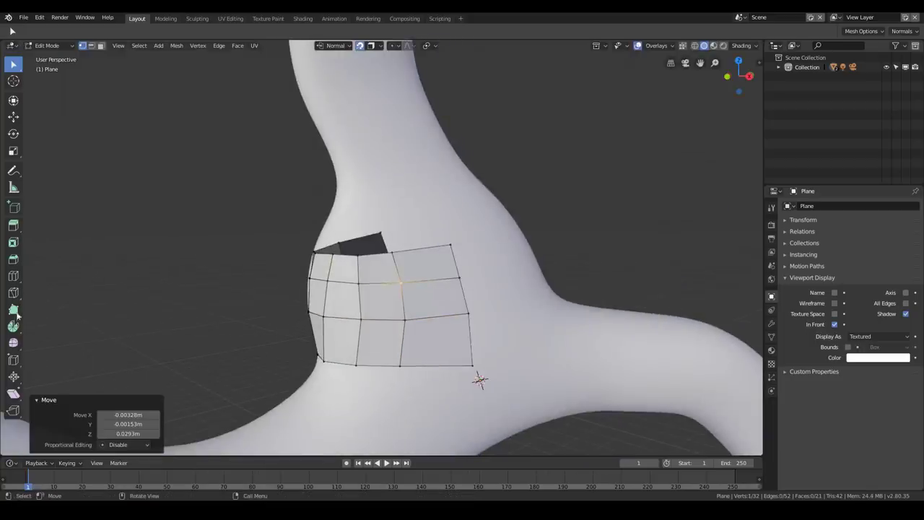
- Extrude two faces from the second row's end edge, extrude the outer one upward, and fill the adjacent gap with a face
middle_drag(155, 282, 452, 376)
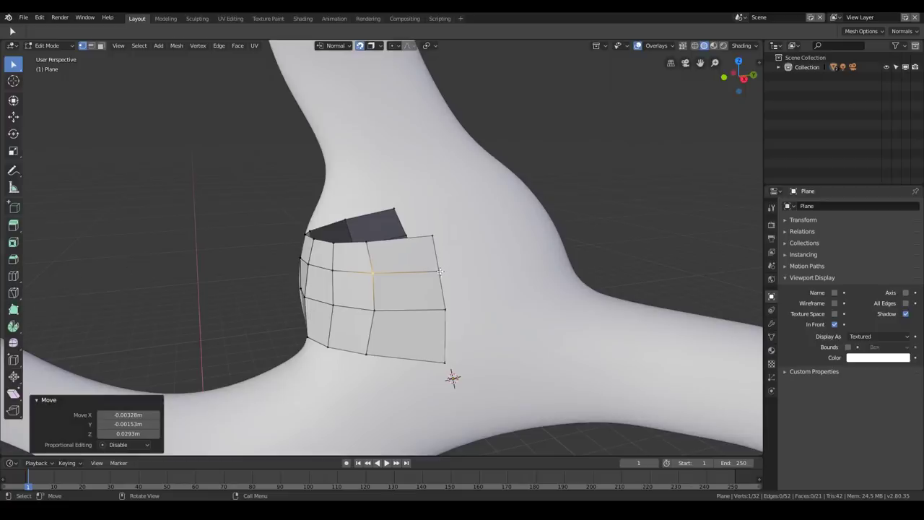
key(e)
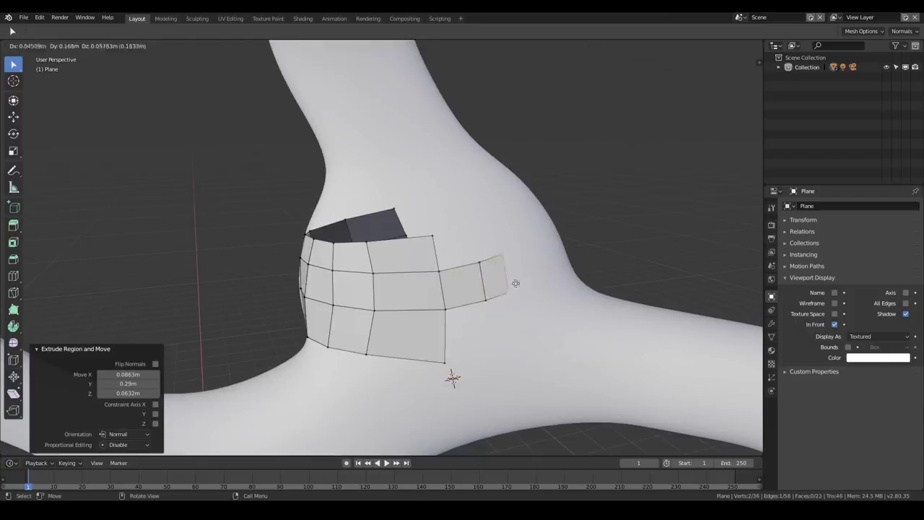
click(520, 280)
click(476, 260)
shift+click(515, 249)
key(e)
click(496, 210)
click(478, 259)
key(f)
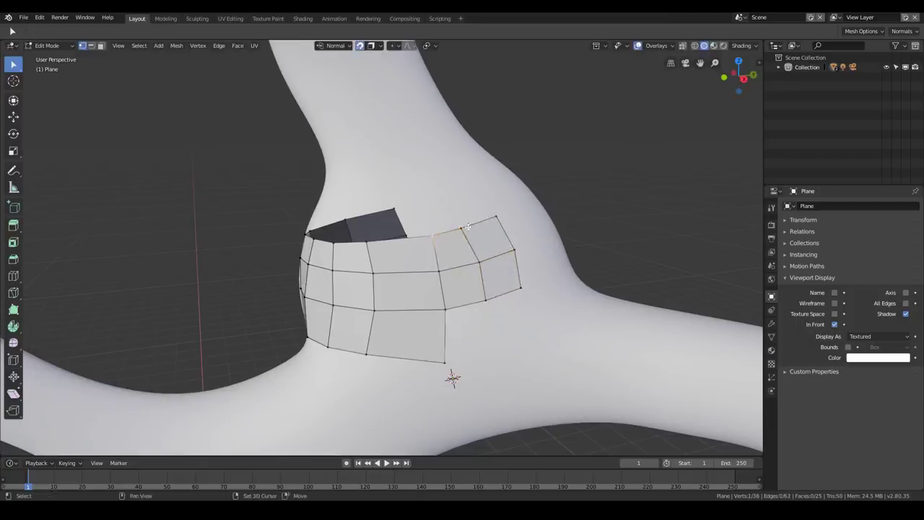
- Extrude a two-face-wide strip up the branch in successive rows, scaling its top edge before the last extrusion of about 0.39 m in Z
key(e)
click(468, 186)
middle_drag(468, 186, 435, 294)
key(e)
click(473, 236)
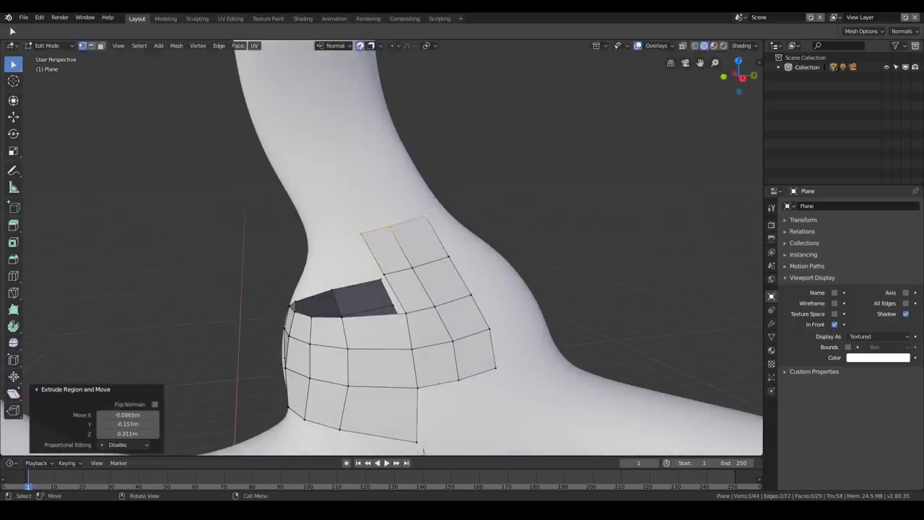
key(s)
click(465, 236)
key(e)
click(447, 196)
- Extrude the side edge of the strip's top row around the branch, then rotate and move the new edge to follow the surface
middle_drag(419, 205, 464, 216)
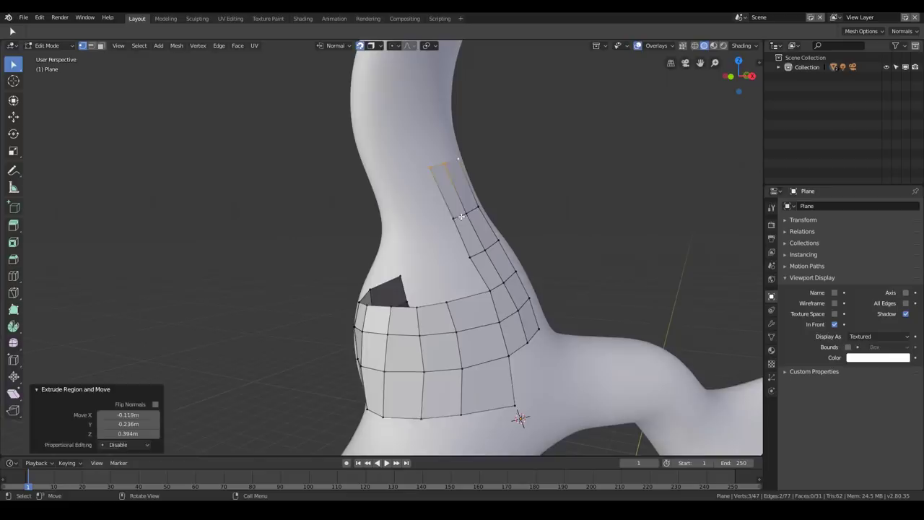
click(446, 217)
shift+click(437, 180)
key(w)
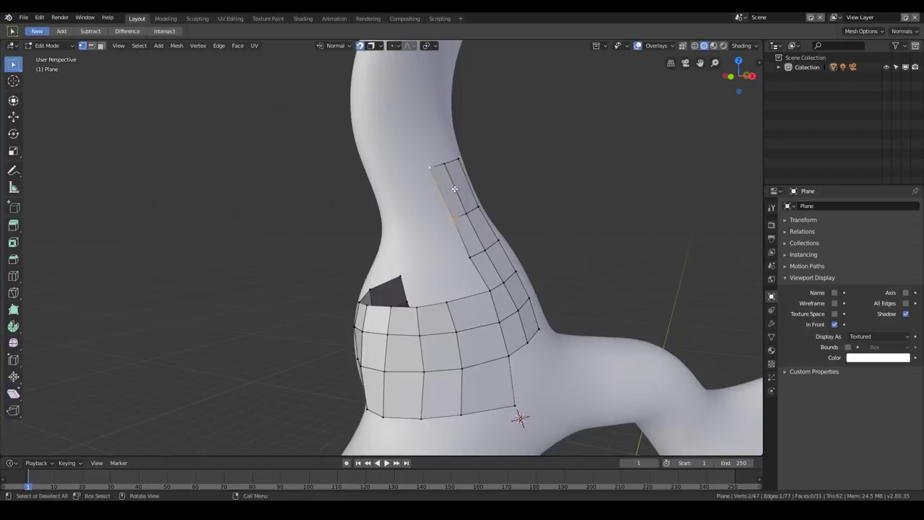
key(e)
click(415, 189)
key(r)
click(517, 207)
key(g)
click(502, 211)
- Extrude the upper row's end edge further around the branch and rotate it by about 13.6°
middle_drag(417, 211, 432, 267)
key(e)
click(473, 207)
key(r)
click(520, 223)
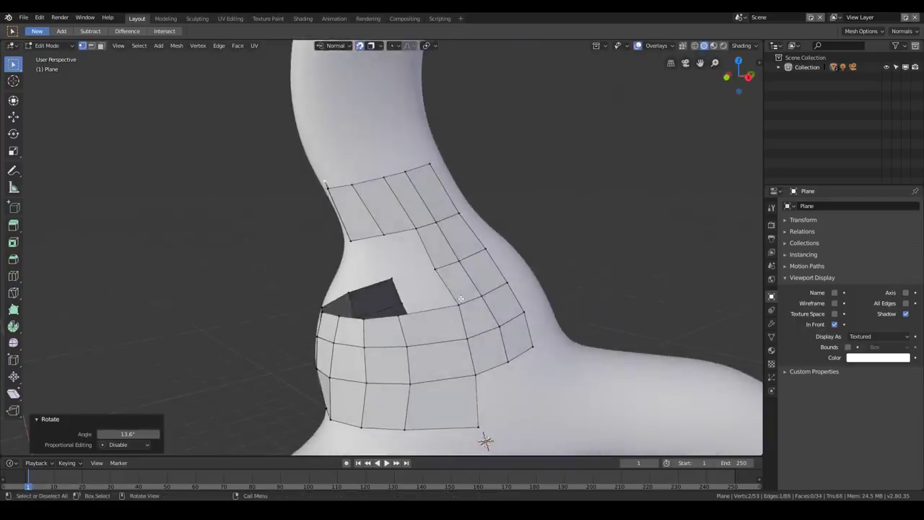
- Build new quads with the Poly Build tool to close the open area above the lower rows of faces
click(16, 314)
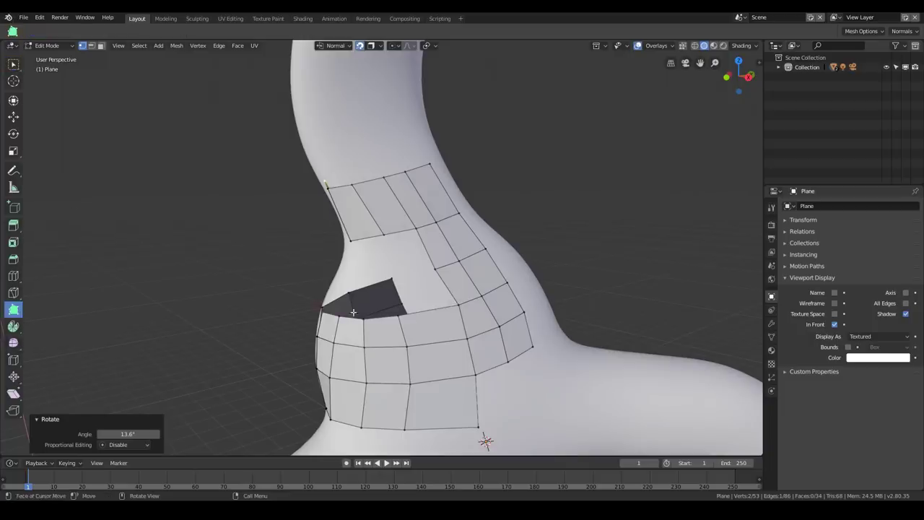
middle_drag(353, 312, 417, 306)
drag(498, 282, 426, 260)
middle_drag(427, 263, 486, 291)
drag(472, 289, 431, 267)
middle_drag(432, 267, 479, 283)
drag(477, 289, 462, 268)
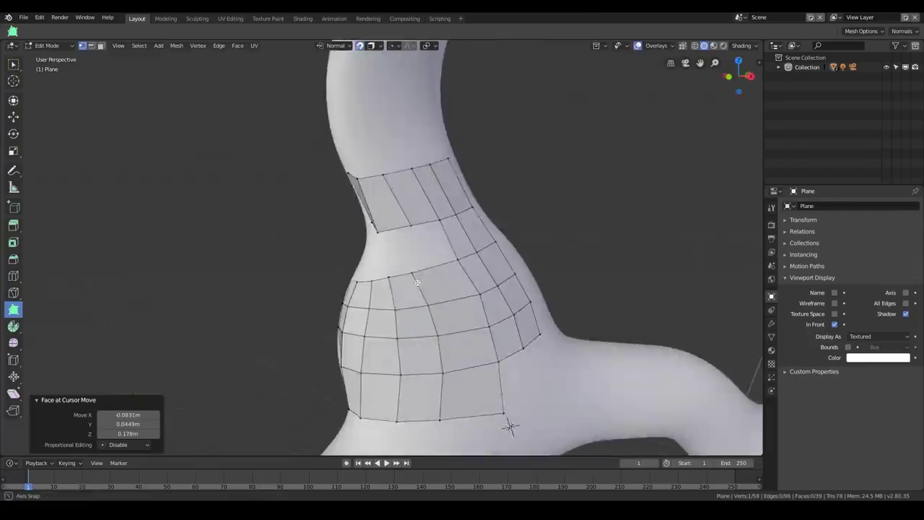
- Leave Edit Mode and delete the retopology plane object
key(Tab)
scroll(394, 244, down, 3)
mouse_move(408, 262)
middle_down()
mouse_move(484, 241)
mouse_move(423, 268)
middle_up()
key(x)
click(423, 266)
- Place the 3D cursor on the surface of the upright branch with the Cursor tool
scroll(617, 162, down, 1)
mouse_move(641, 92)
middle_down()
mouse_move(481, 151)
mouse_move(474, 210)
mouse_move(445, 181)
mouse_move(449, 191)
mouse_move(433, 193)
middle_up()
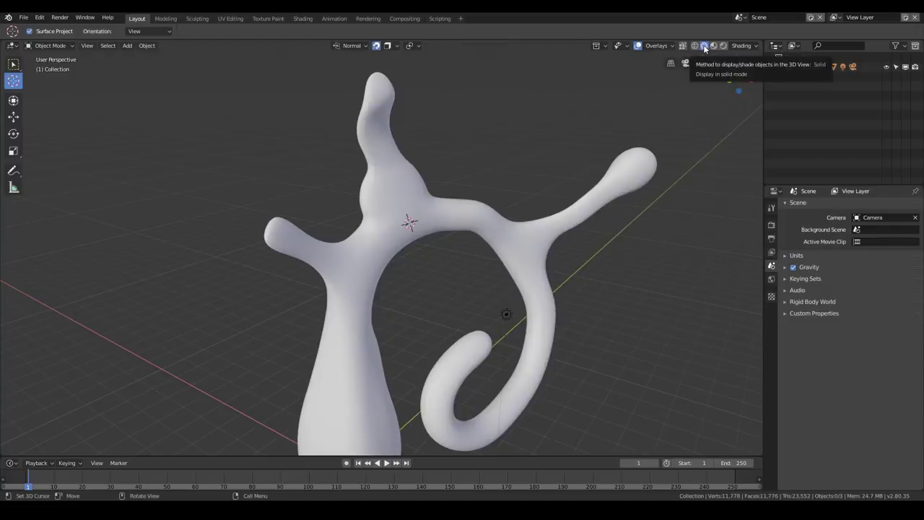
middle_drag(493, 210, 368, 205)
scroll(367, 206, up, 3)
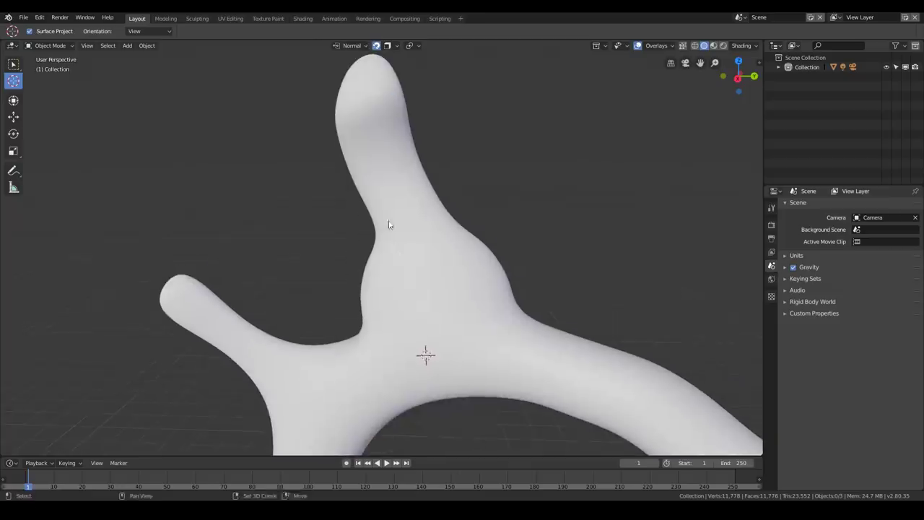
click(391, 182)
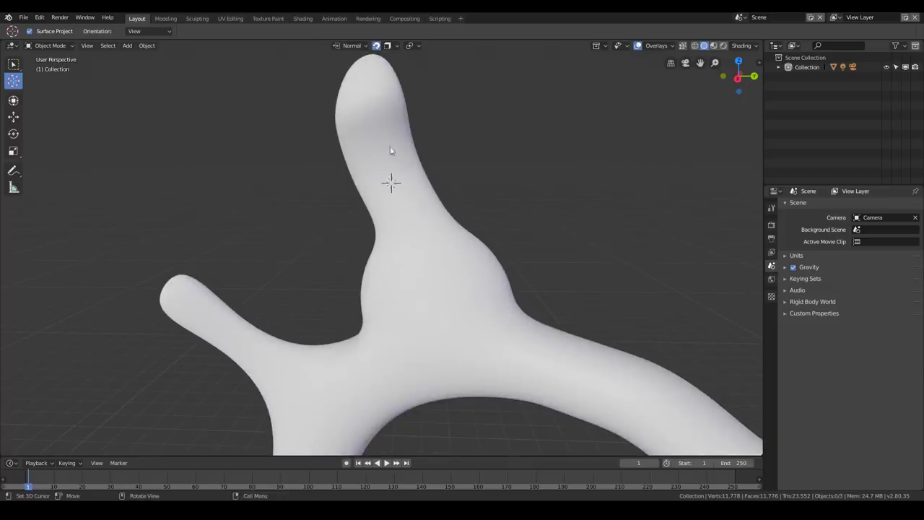
- Select the branching mesh with a selection tool, enter Edit Mode, and undo the stray Poly Build vertex
middle_drag(362, 176, 108, 100)
click(13, 64)
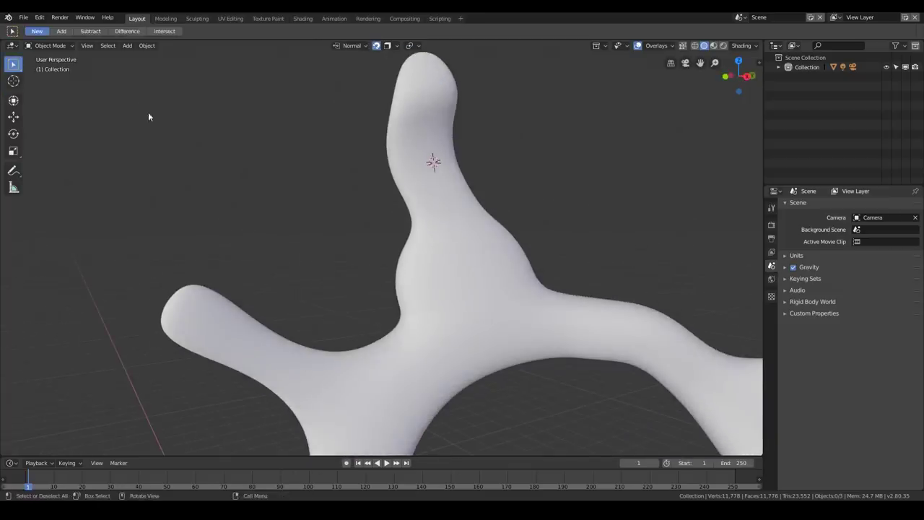
click(411, 140)
key(Tab)
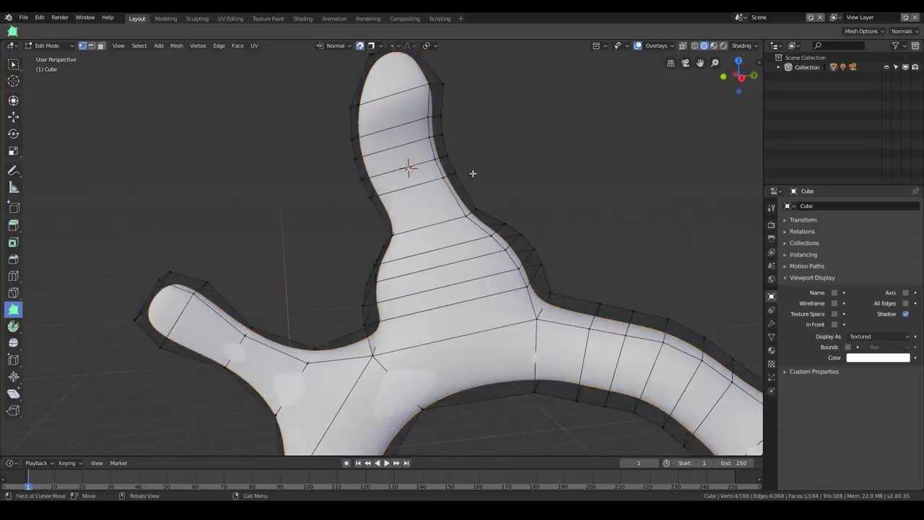
middle_drag(435, 175, 441, 173)
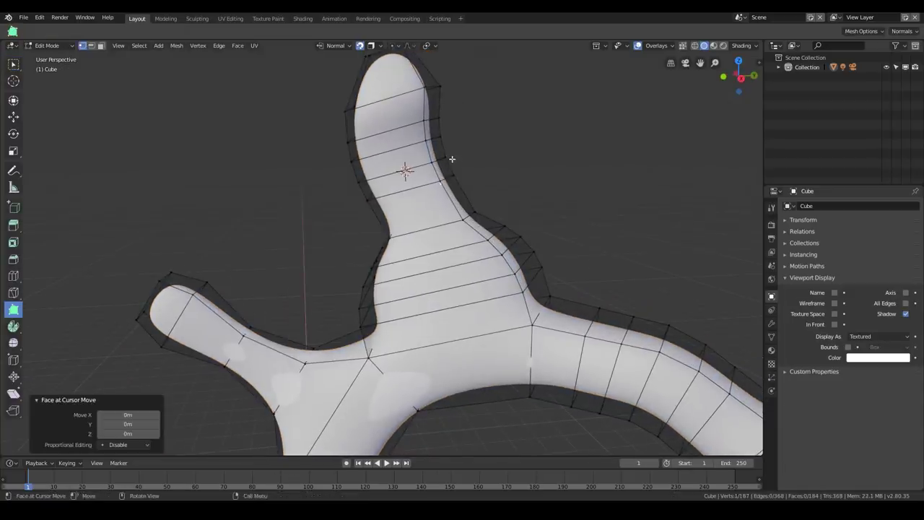
key(ctrl+z)
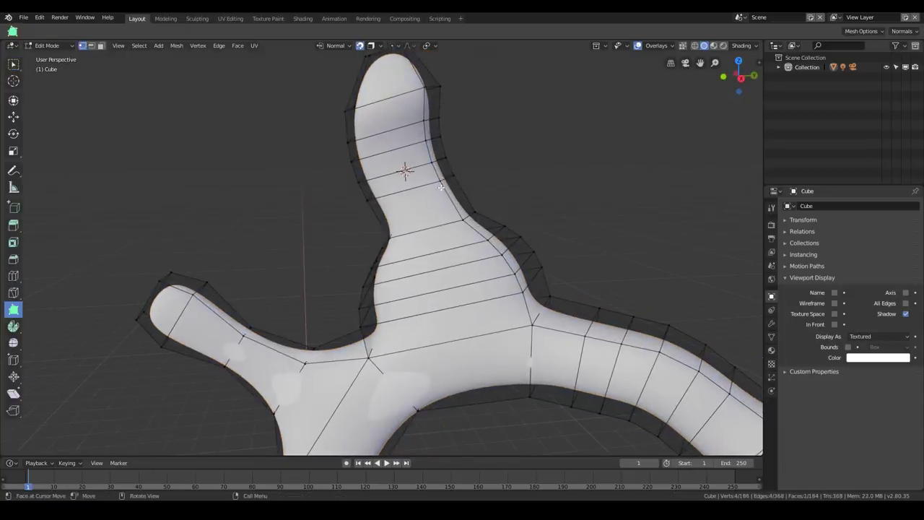
- Try box selecting and box deselecting vertices along the upright branch's edge with the Select Box tool
click(13, 64)
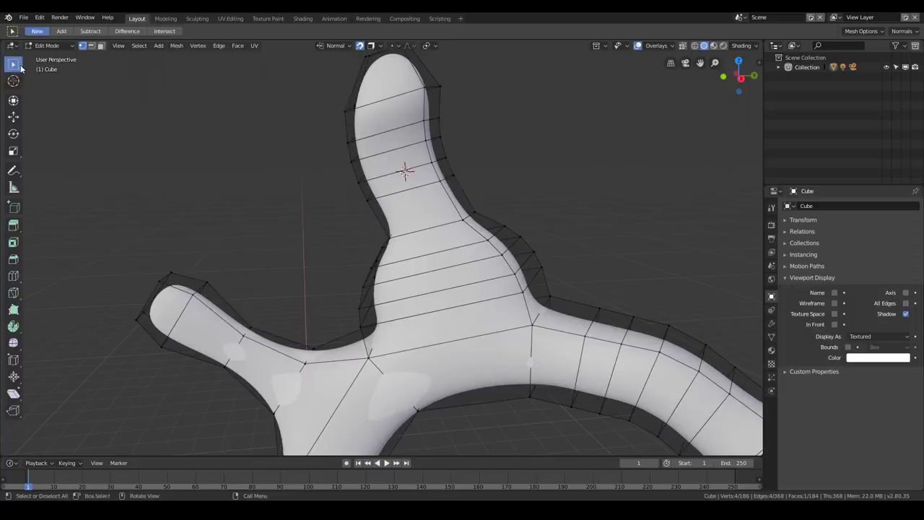
drag(488, 152, 442, 163)
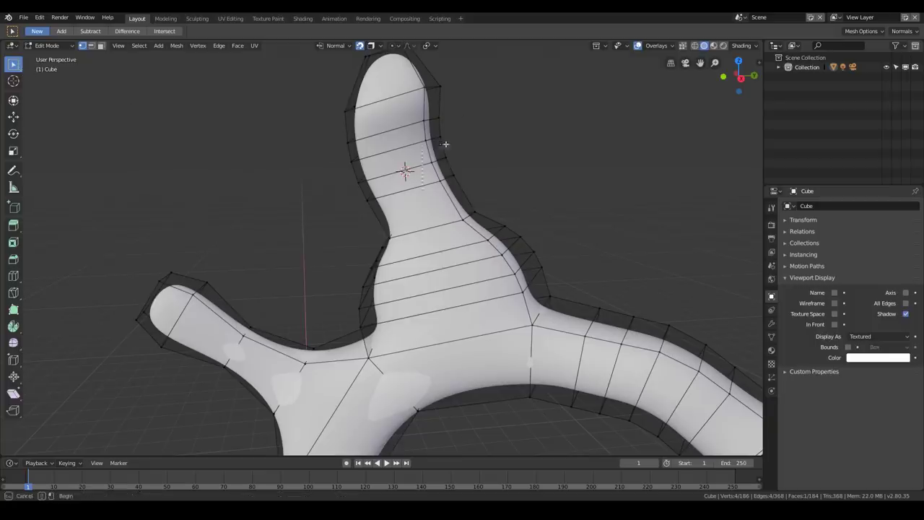
ctrl+drag(435, 201, 489, 140)
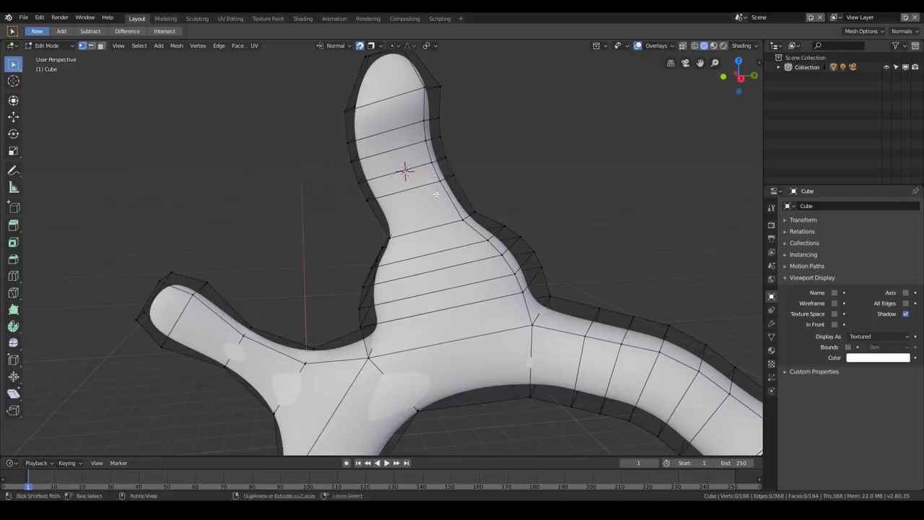
ctrl+drag(431, 196, 478, 133)
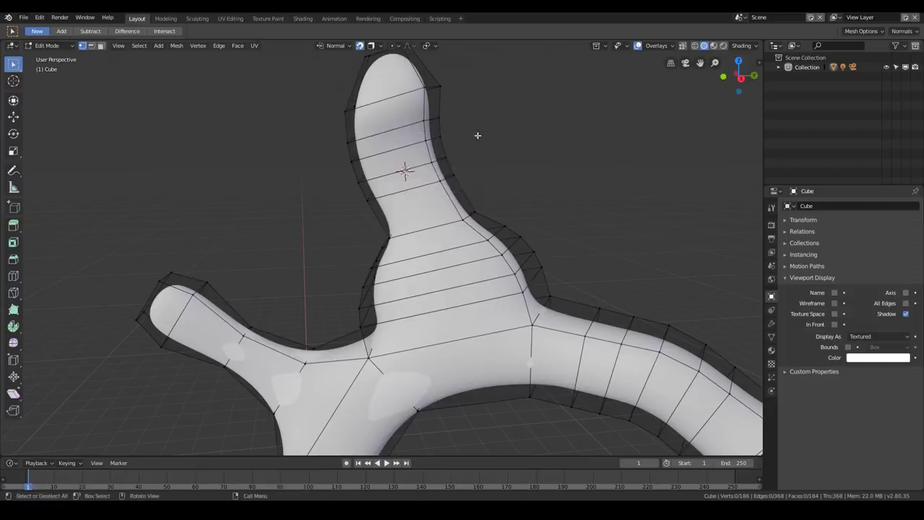
- Try lasso selection, box selection, and selecting and deselecting everything on the upright branch with the Select Box tool active
ctrl+right_drag(478, 156, 489, 187)
key(a)
key(a)
middle_drag(430, 142, 447, 159)
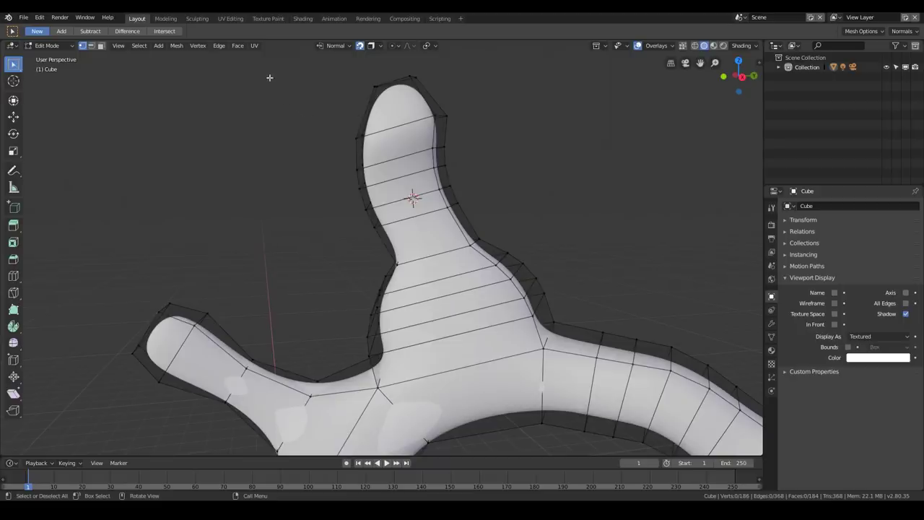
drag(278, 94, 407, 195)
key(a)
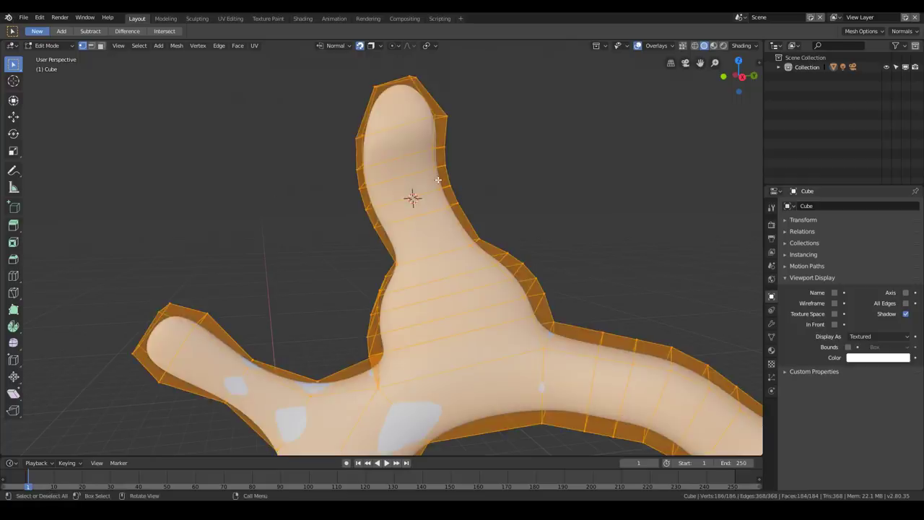
key(alt+a)
middle_drag(455, 187, 464, 168)
mouse_move(476, 194)
ctrl+right_down()
mouse_move(418, 215)
mouse_move(401, 177)
mouse_move(397, 148)
mouse_move(454, 133)
ctrl+right_up()
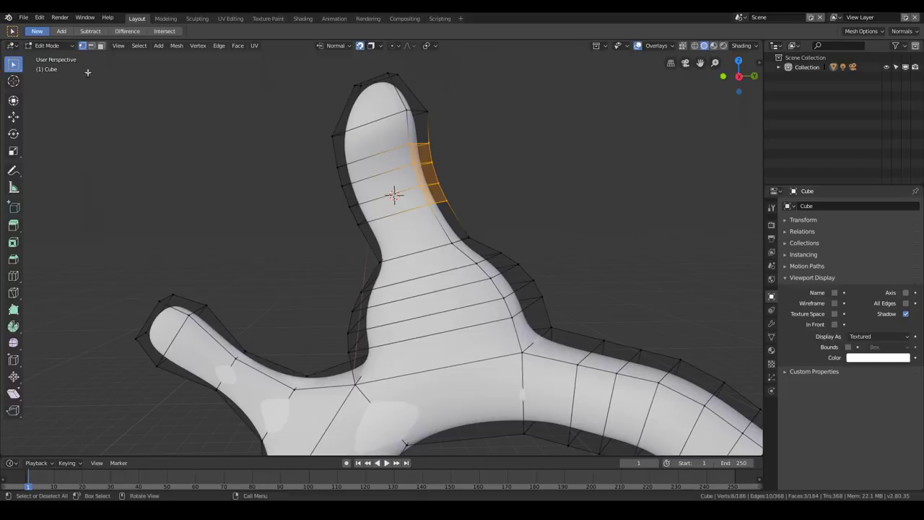
- Switch to the plain Select tool, clear the selection, and try lasso selection and selecting everything on the branch
click(14, 68)
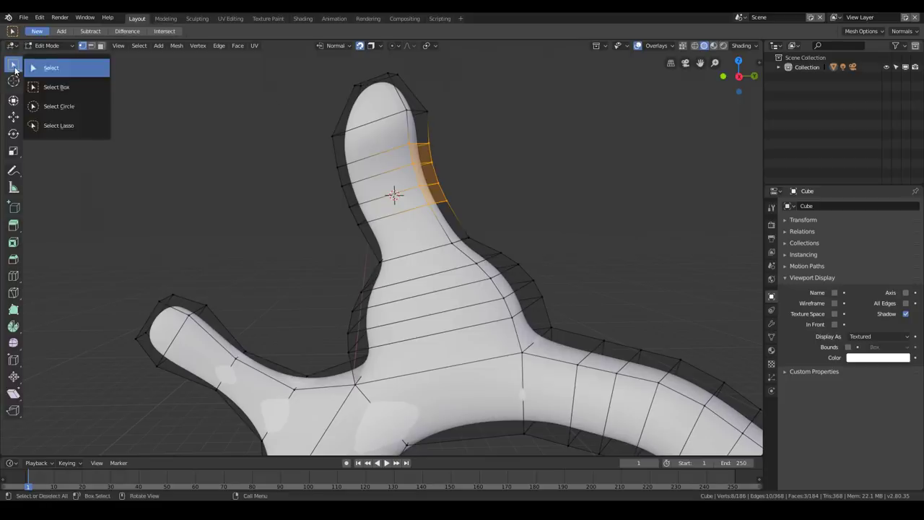
click(47, 68)
click(290, 126)
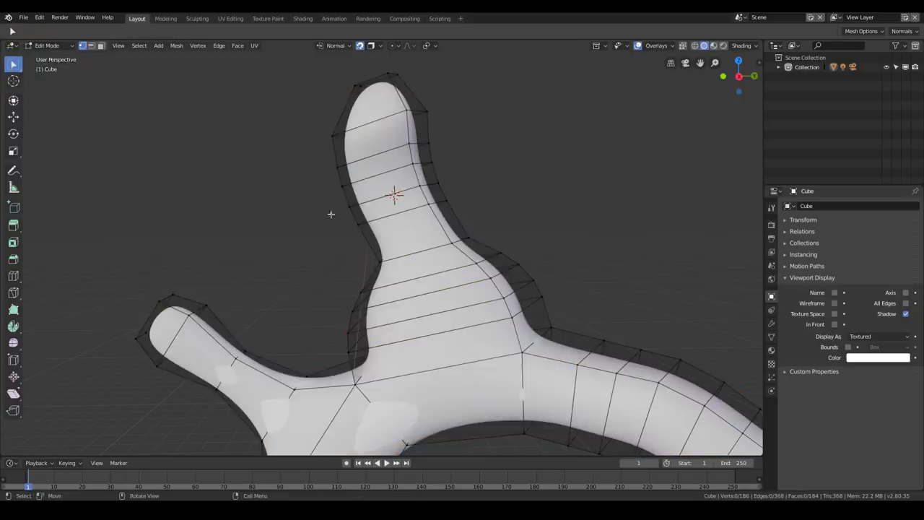
mouse_move(309, 247)
ctrl+right_down()
mouse_move(287, 180)
mouse_move(321, 149)
mouse_move(401, 209)
ctrl+right_up()
key(a)
key(a)
- Lasso-select the four faces along one side of the upright branch and move them twice
mouse_move(485, 215)
ctrl+right_down()
mouse_move(409, 216)
mouse_move(480, 154)
ctrl+right_up()
middle_drag(420, 157, 484, 138)
mouse_move(484, 138)
ctrl+right_down()
mouse_move(490, 215)
mouse_move(433, 152)
mouse_move(466, 95)
mouse_move(490, 99)
ctrl+right_up()
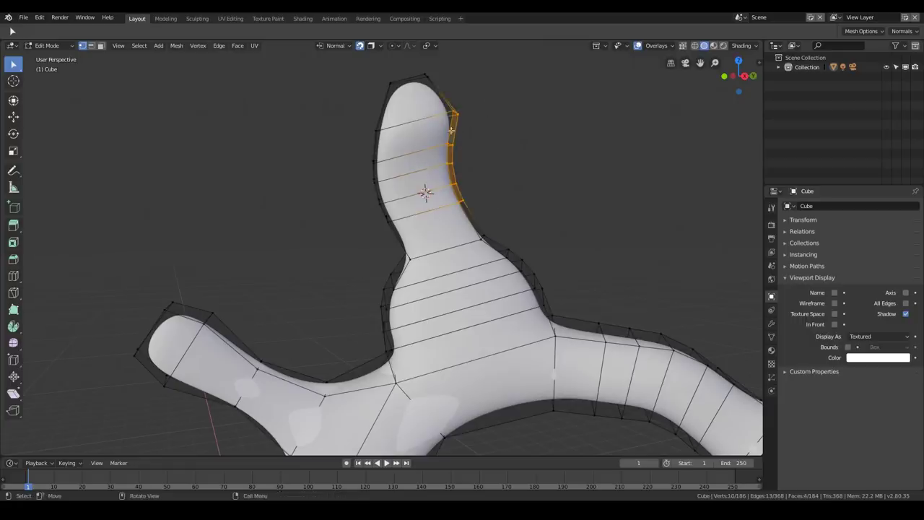
middle_drag(451, 109, 372, 216)
key(g)
click(461, 206)
key(g)
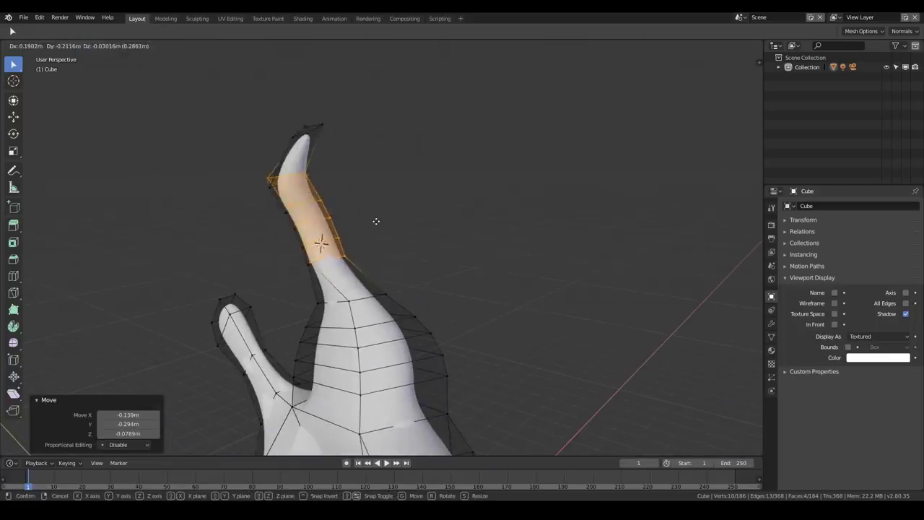
click(381, 221)
- Select the geometry at the upright branch's tip and place the 3D cursor near it
right_click(304, 132)
key(Escape)
click(318, 123)
middle_drag(288, 144, 406, 138)
shift+right_click(411, 131)
- Move the branch's tip face twice, the last time by about -0.097 m in X, 0.311 m in Y and -0.104 m in Z
middle_drag(464, 134, 437, 167)
key(g)
click(524, 159)
key(g)
click(489, 161)
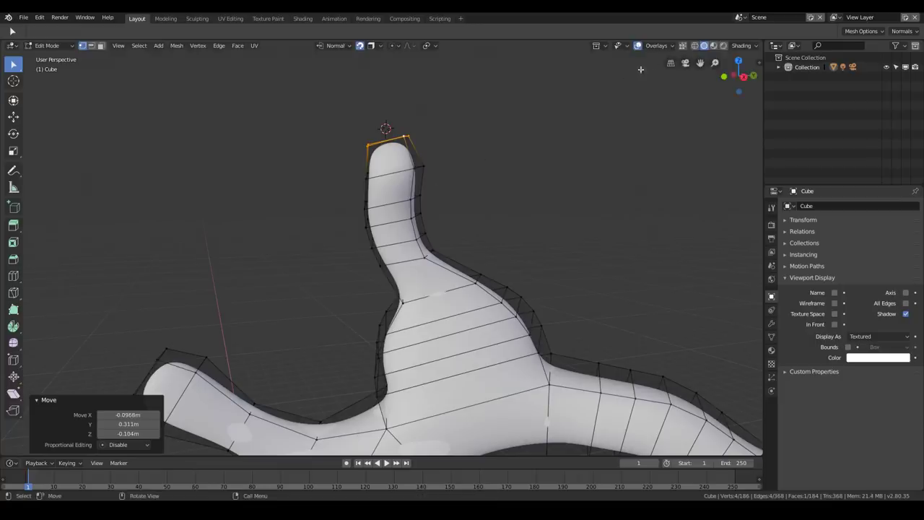
- Switch the viewport to wireframe display and deselect all geometry
click(697, 49)
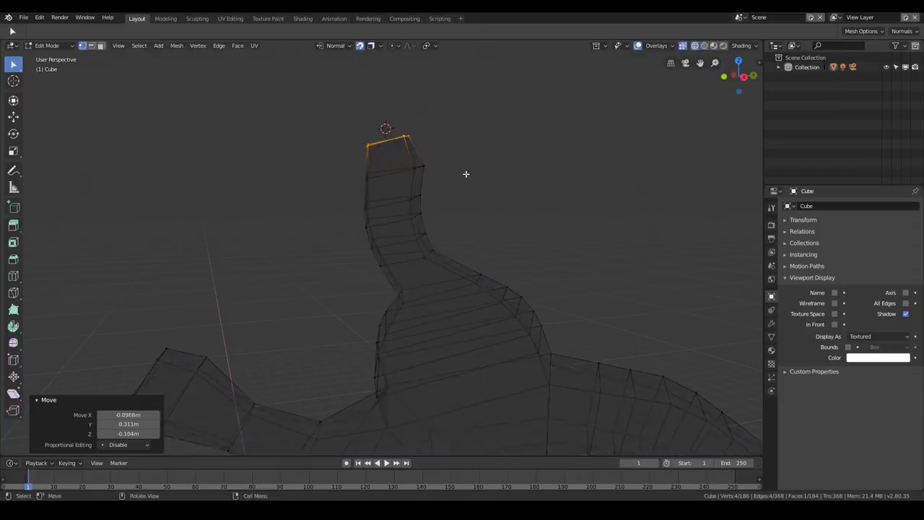
key(alt+a)
middle_drag(391, 186, 404, 207)
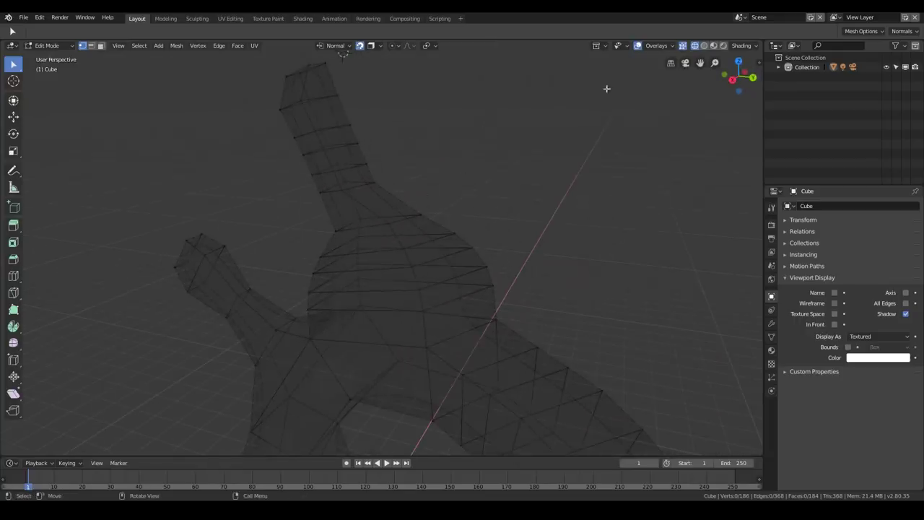
- Switch the viewport to solid display and leave Edit Mode on the branching mesh
click(666, 46)
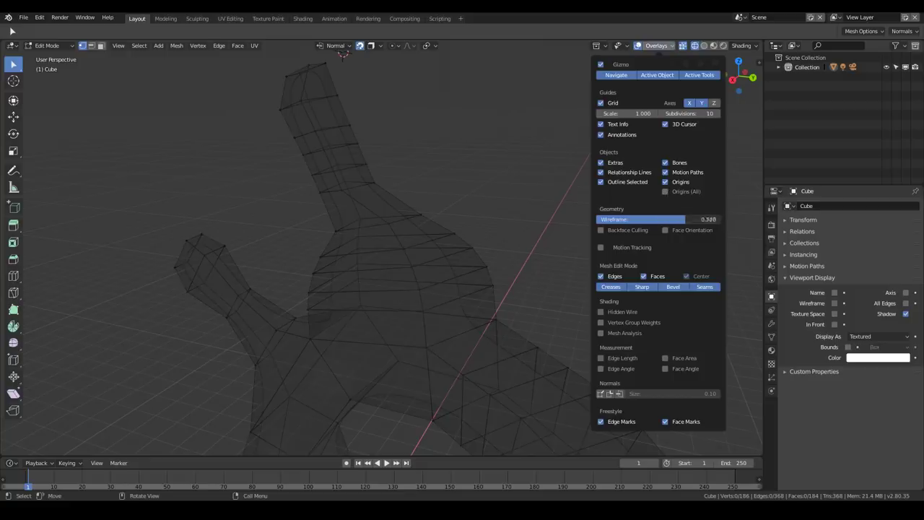
click(706, 47)
key(Tab)
scroll(418, 220, down, 1)
middle_drag(421, 222, 400, 174)
- Turn on the wireframe overlay, set its Wireframe value to 1.000 and inspect the branching mesh's topology
click(653, 48)
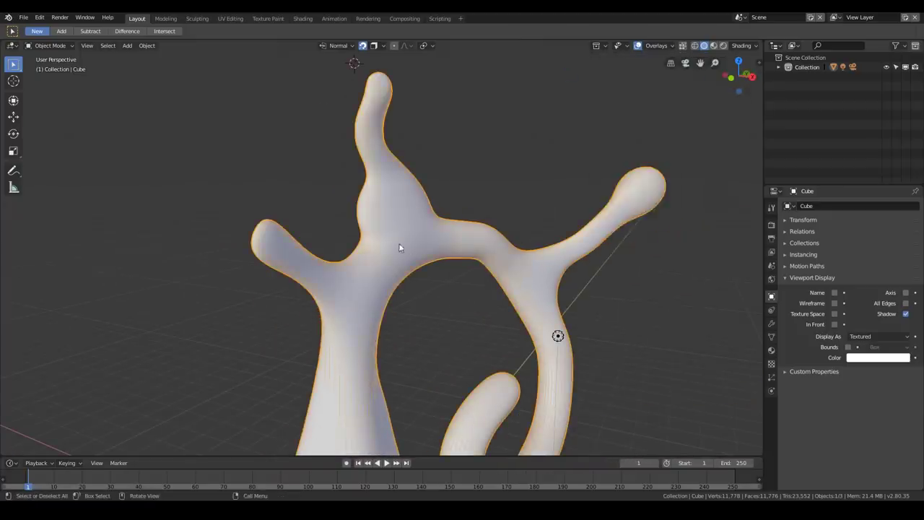
scroll(402, 243, up, 6)
middle_drag(354, 231, 367, 172)
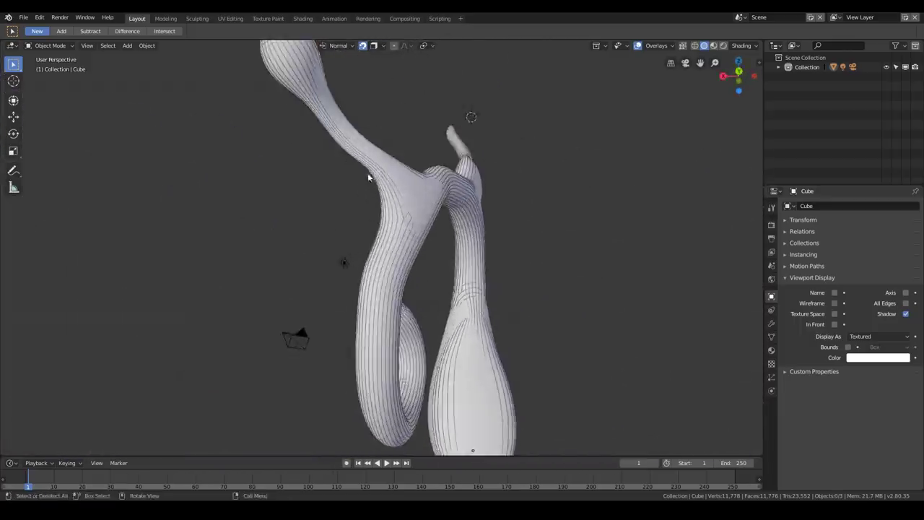
click(656, 46)
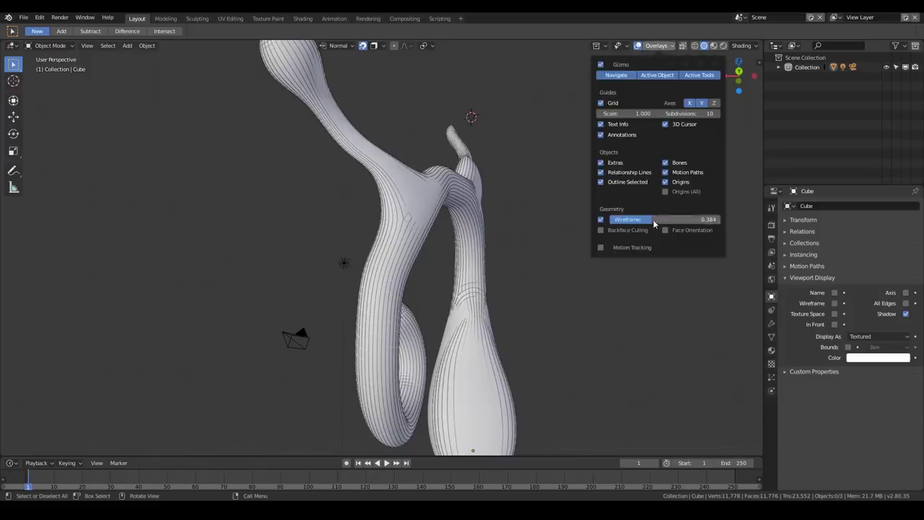
drag(654, 220, 721, 220)
middle_drag(495, 169, 140, 233)
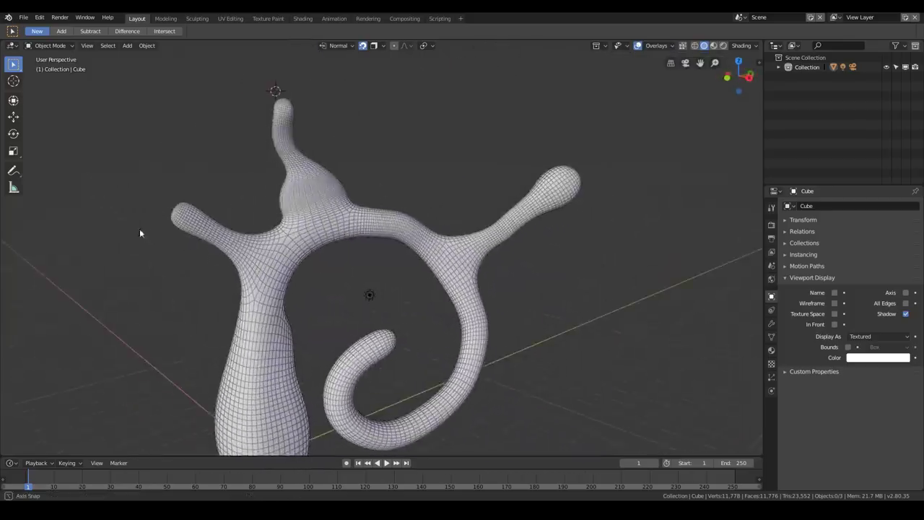
shift+middle_drag(469, 149, 554, 88)
scroll(392, 197, up, 3)
shift+middle_drag(392, 197, 375, 205)
scroll(409, 205, down, 3)
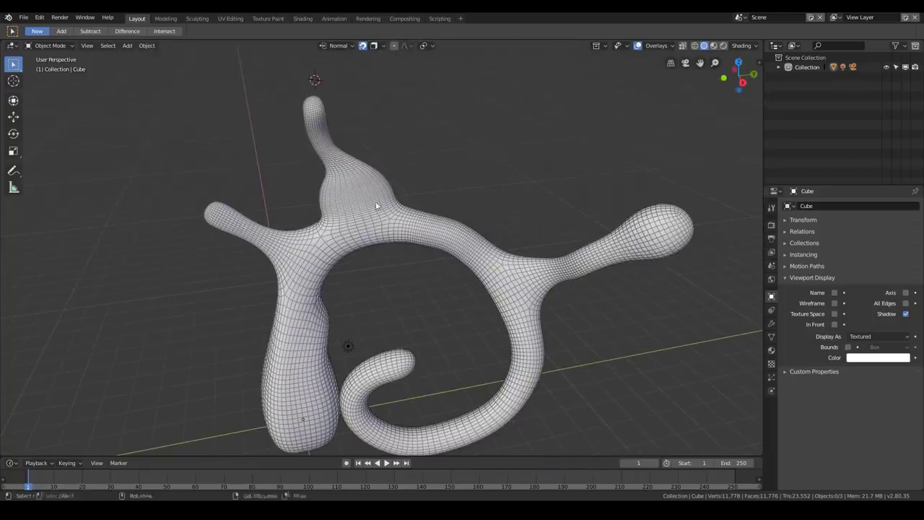
- Turn on the Face Orientation overlay and inspect the branching mesh in both Object and Edit Mode
click(655, 45)
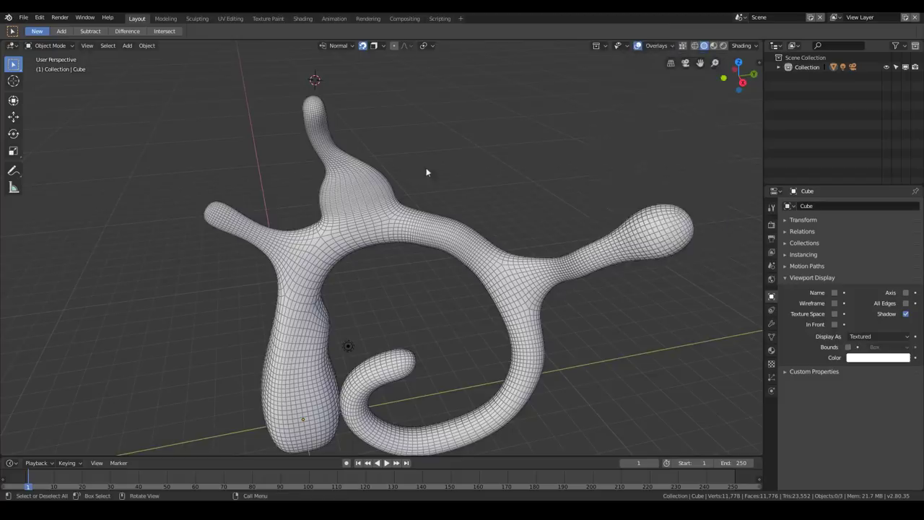
middle_drag(426, 170, 609, 68)
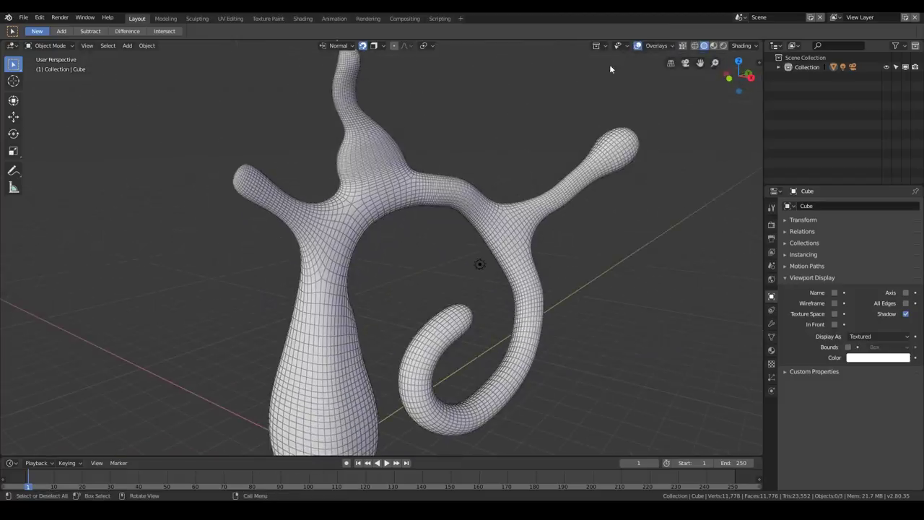
click(664, 47)
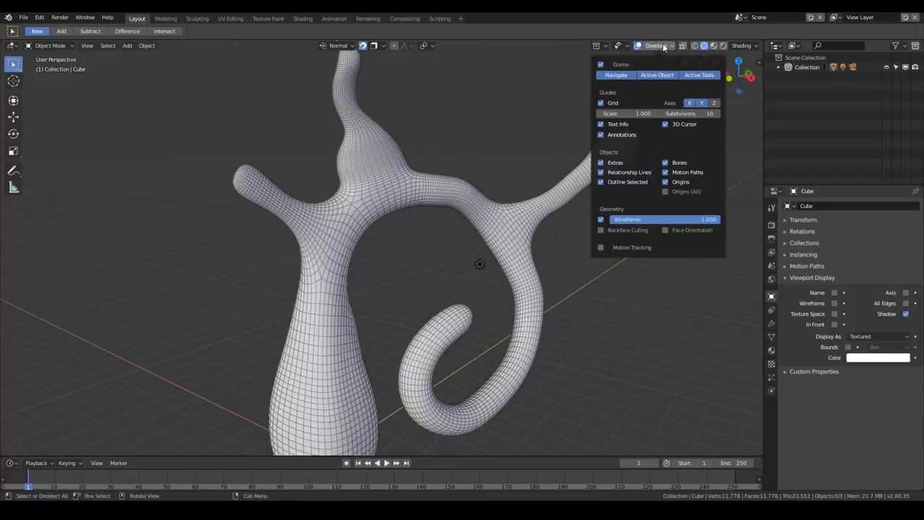
click(665, 230)
mouse_move(421, 223)
middle_down()
mouse_move(351, 208)
mouse_move(496, 173)
mouse_move(484, 129)
mouse_move(502, 190)
mouse_move(448, 168)
mouse_move(416, 198)
mouse_move(448, 204)
mouse_move(399, 210)
mouse_move(426, 216)
middle_up()
scroll(433, 179, down, 3)
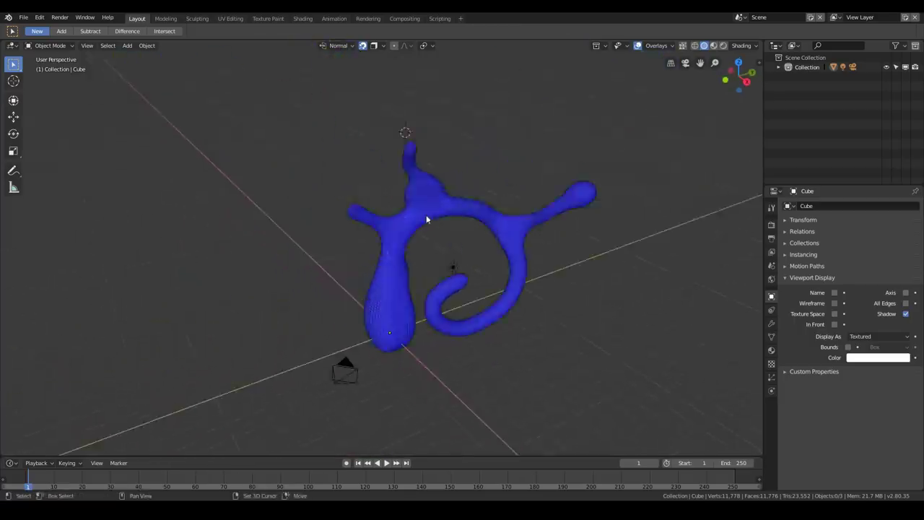
scroll(419, 181, up, 4)
mouse_move(416, 175)
middle_down()
mouse_move(431, 187)
mouse_move(512, 183)
mouse_move(407, 169)
middle_up()
middle_drag(471, 147, 483, 181)
key(Tab)
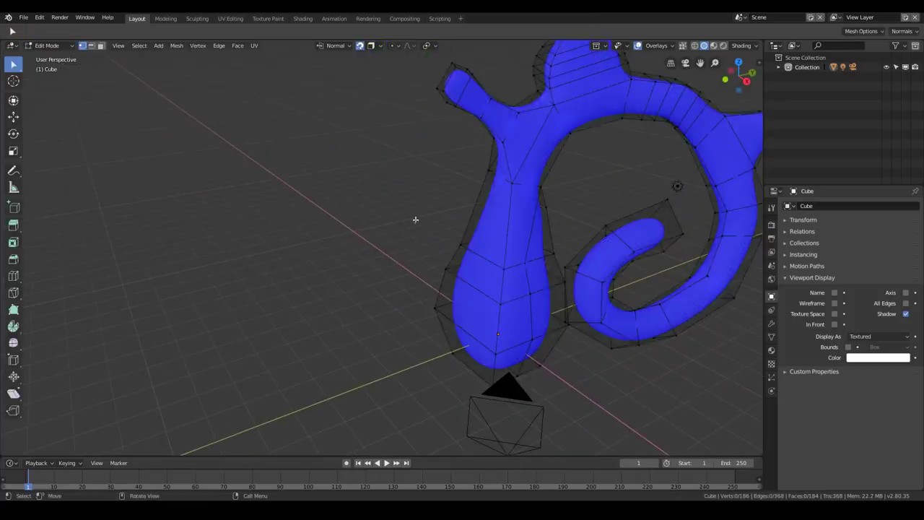
key(Tab)
- Place the 3D cursor in the empty space beside the branching mesh and add a cube there
click(13, 81)
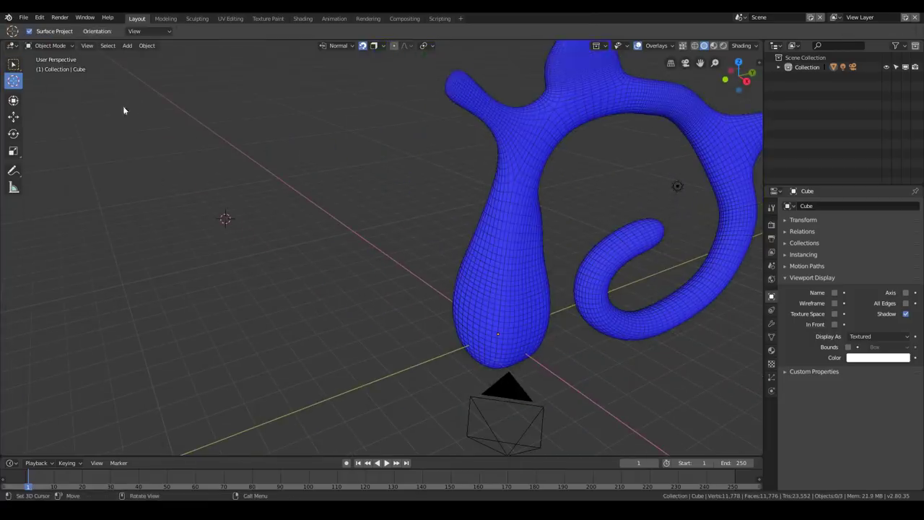
key(shift+a)
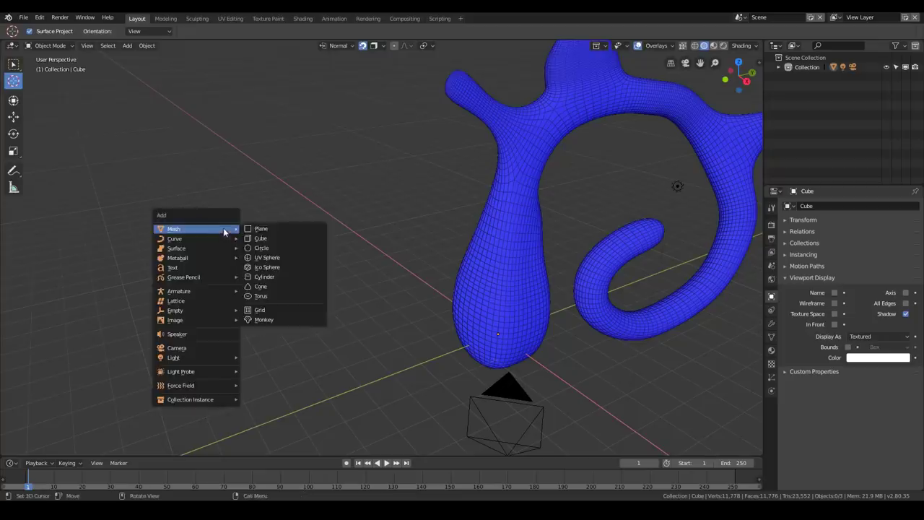
click(273, 237)
middle_drag(242, 231, 317, 218)
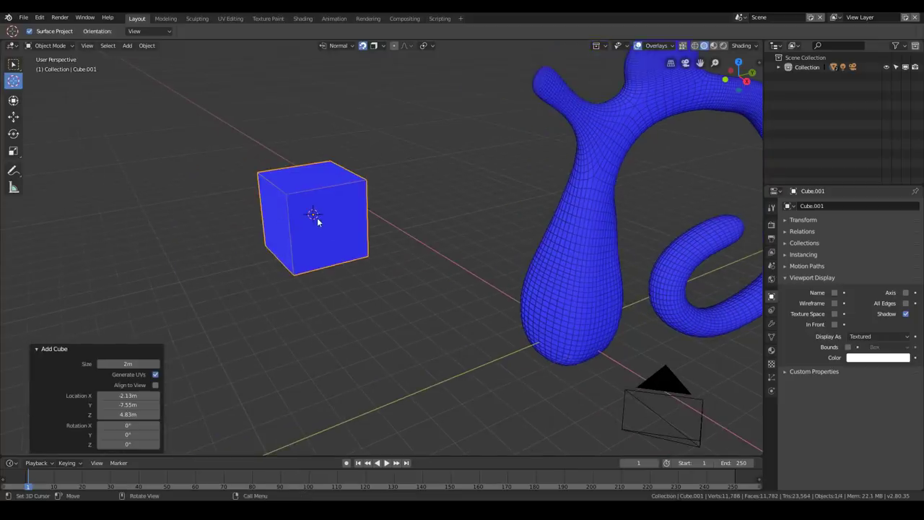
- Enter Edit Mode on the new cube and delete its side face that points toward the branching mesh
key(Tab)
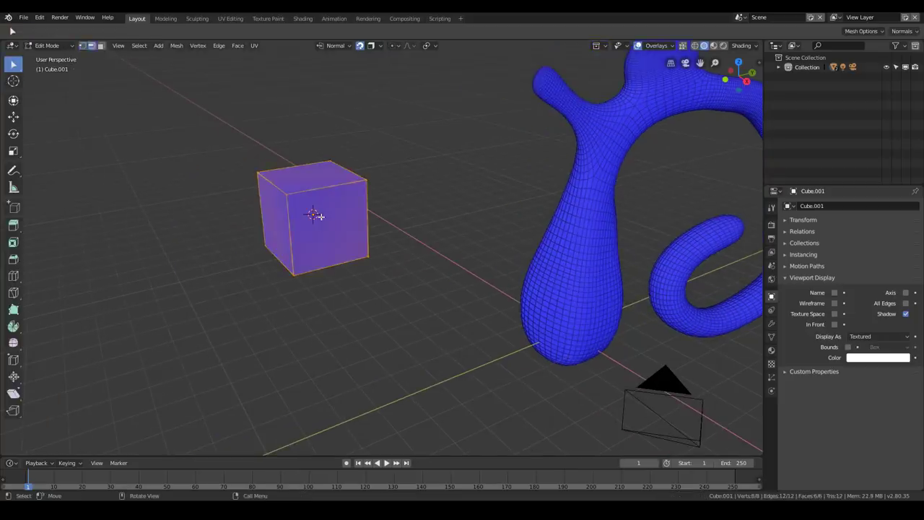
click(331, 228)
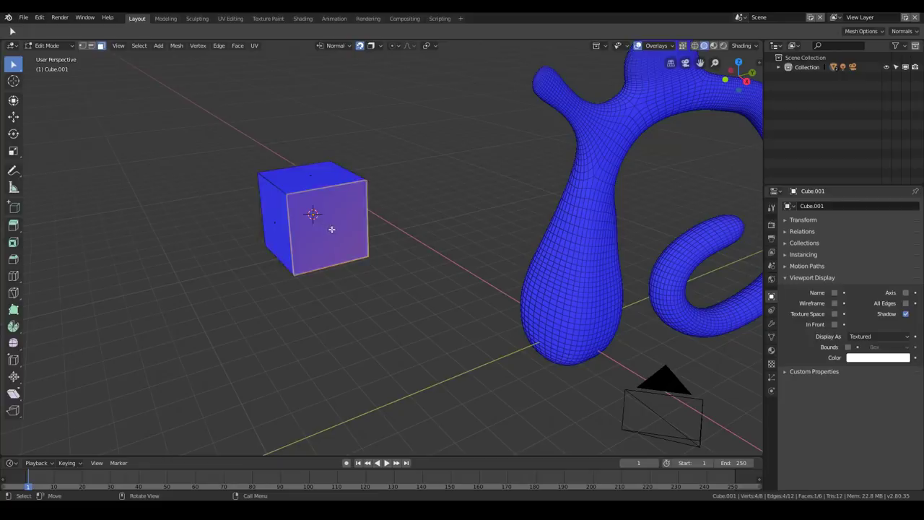
right_click(331, 229)
click(332, 251)
- Select the face opposite the cube's open side and try to extrude it
middle_drag(363, 207, 438, 270)
click(456, 244)
key(e)
click(452, 270)
key(ctrl+z)
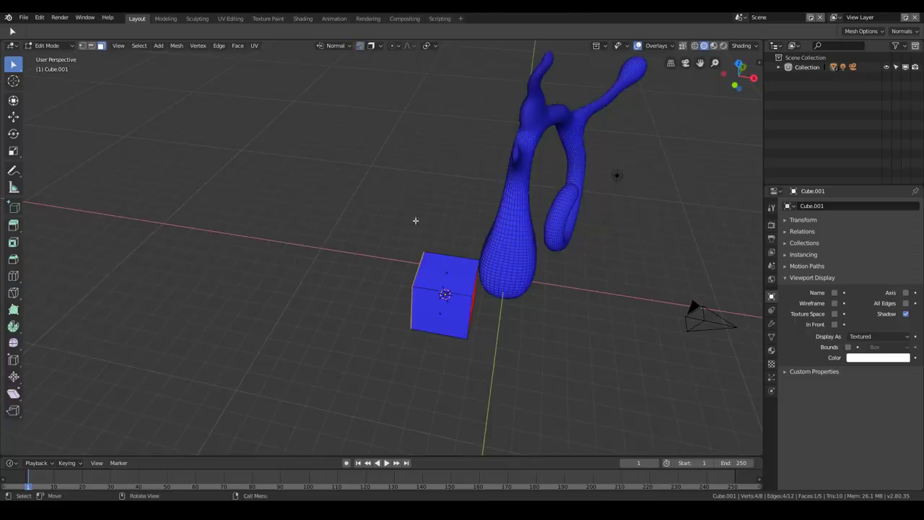
- Reposition the face opposite the opening, extrude it into a second segment, then move and rotate the new end face
middle_drag(416, 221, 503, 255)
key(g)
click(466, 261)
key(e)
click(409, 275)
key(g)
click(406, 260)
key(r)
click(392, 292)
- Flip the normals of the extruded segment's upper face and deselect all geometry
middle_drag(392, 293, 371, 238)
click(372, 238)
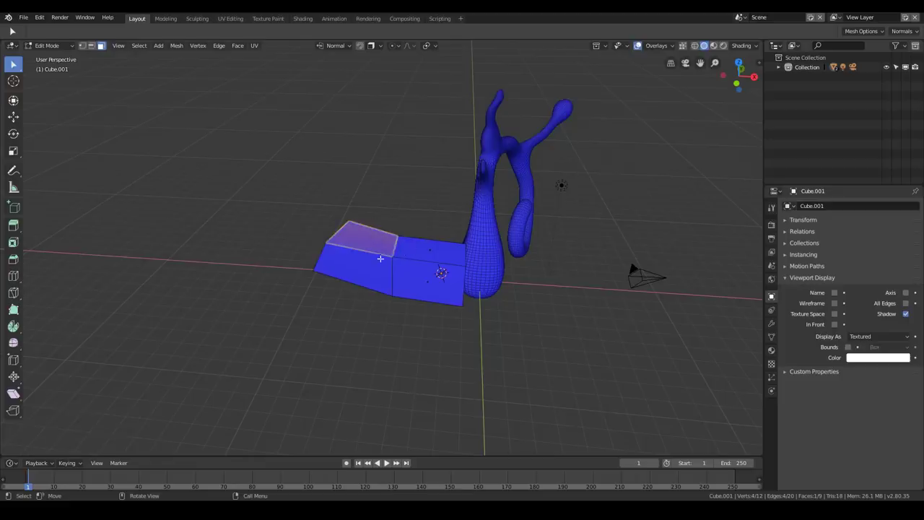
key(F3)
text(f)
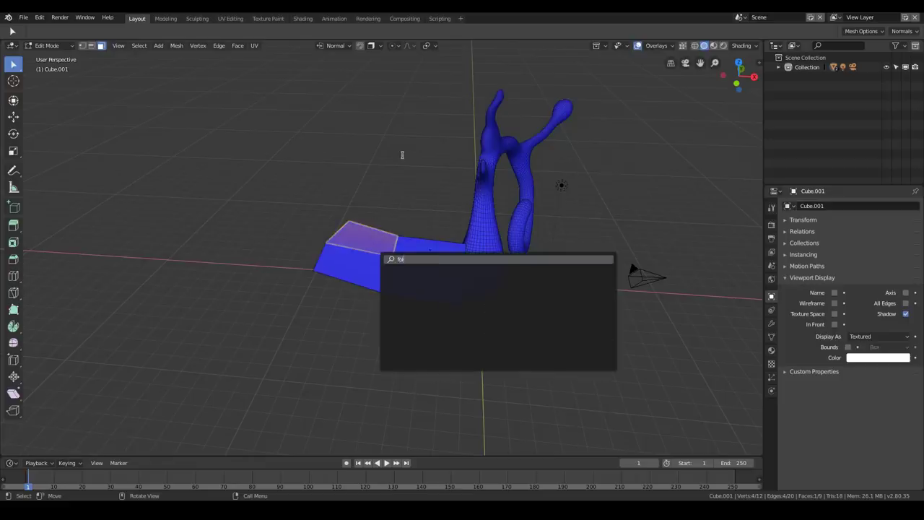
text(li)
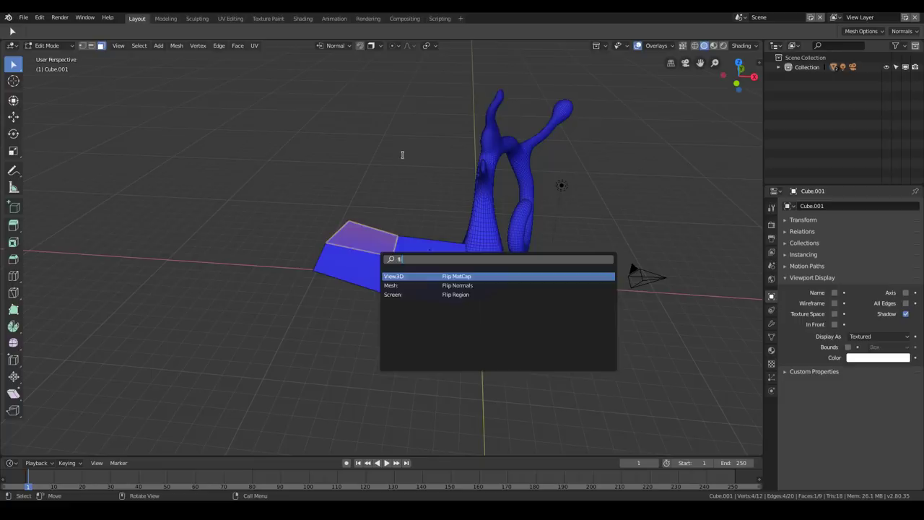
key(Down)
key(Return)
key(a)
key(a)
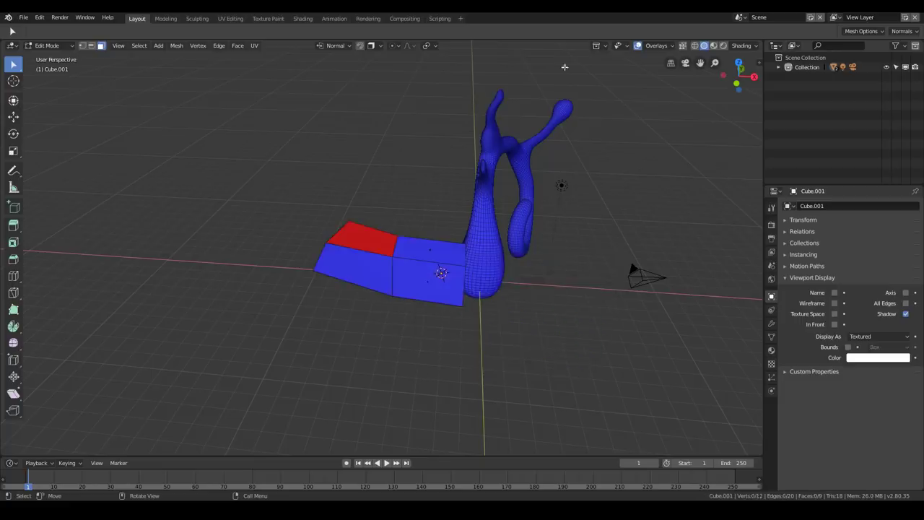
- Select the flipped upper face and search the available commands for "norm"
click(658, 45)
middle_drag(340, 107, 375, 257)
click(375, 256)
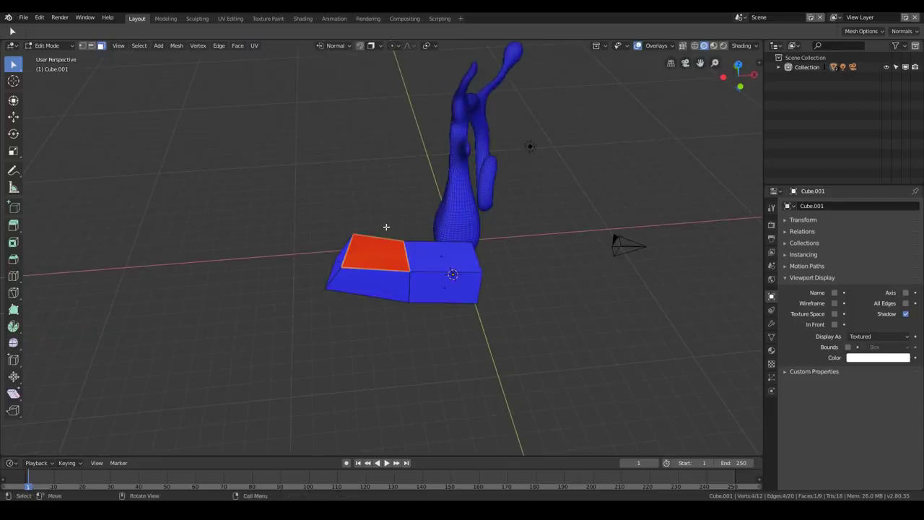
middle_drag(386, 226, 440, 212)
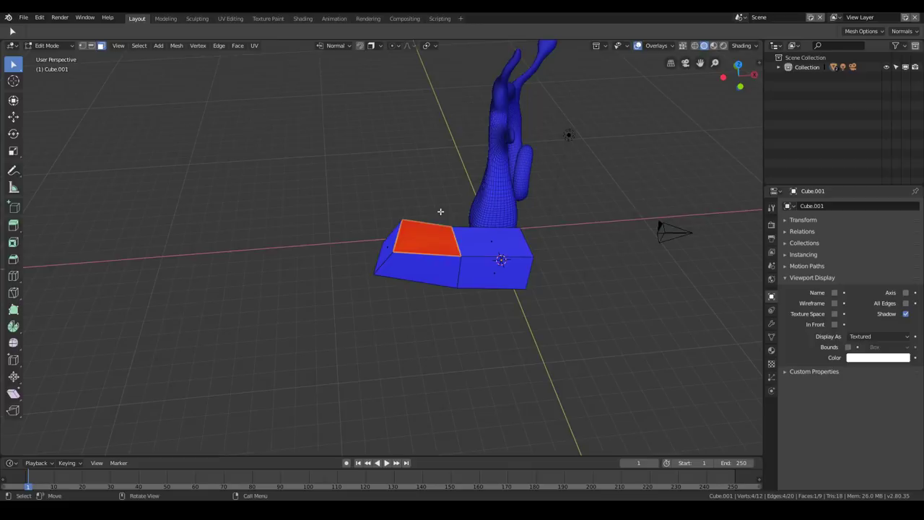
key(F3)
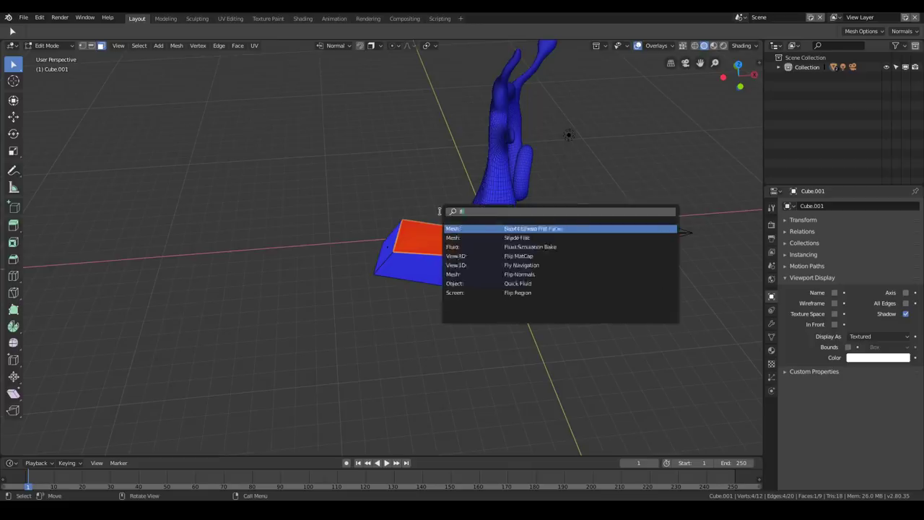
text(norm)
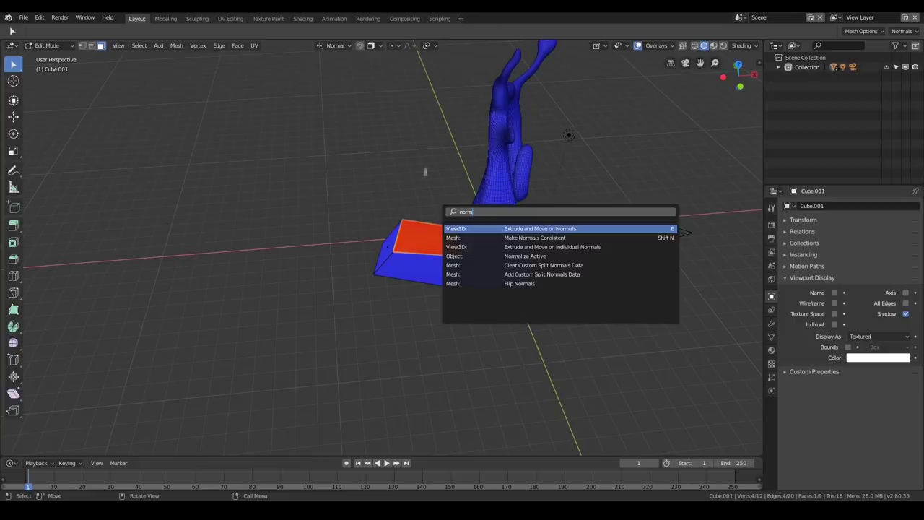
key(Escape)
- Apply Make Normals Consistent to the flipped upper face and check the mesh from its open end
scroll(390, 246, up, 5)
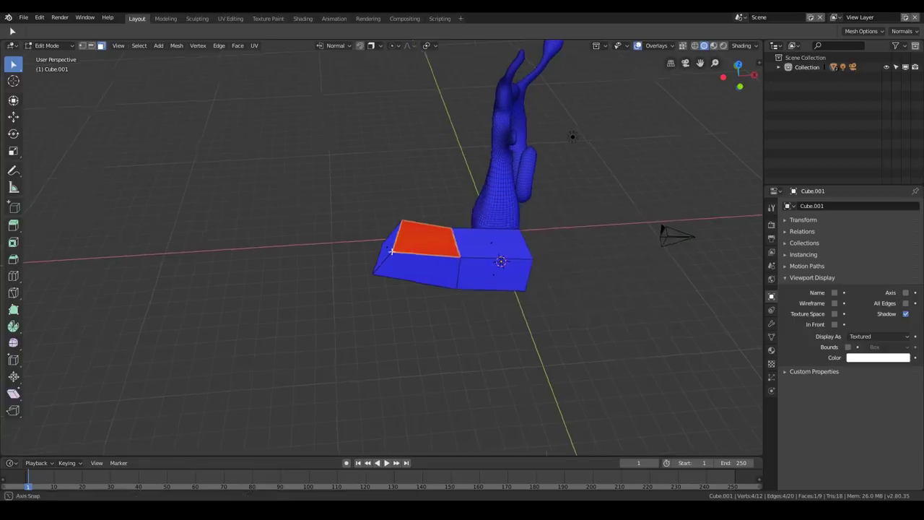
middle_drag(478, 229, 387, 244)
mouse_move(403, 238)
middle_down()
mouse_move(365, 274)
mouse_move(483, 265)
mouse_move(436, 253)
mouse_move(398, 265)
mouse_move(406, 256)
mouse_move(458, 265)
mouse_move(382, 264)
mouse_move(434, 231)
mouse_move(453, 242)
middle_up()
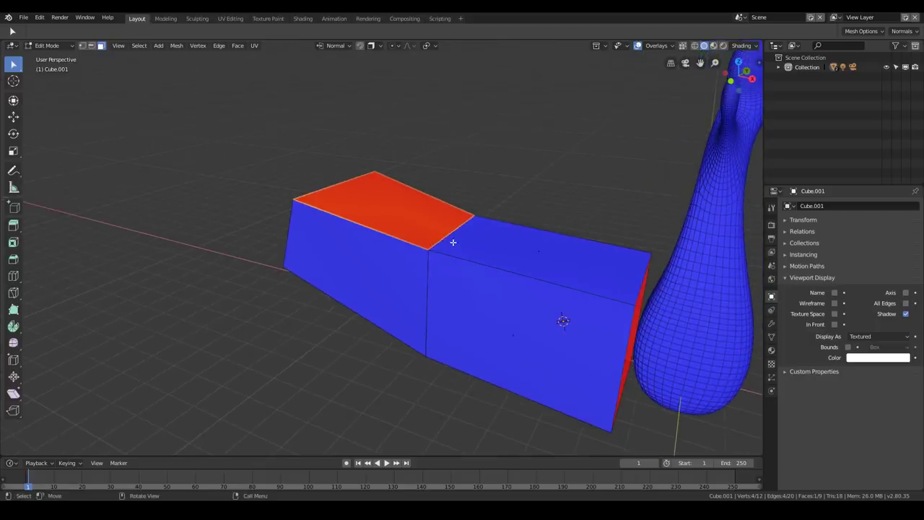
mouse_move(413, 208)
middle_down()
mouse_move(406, 225)
mouse_move(454, 223)
mouse_move(443, 219)
middle_up()
scroll(443, 220, up, 3)
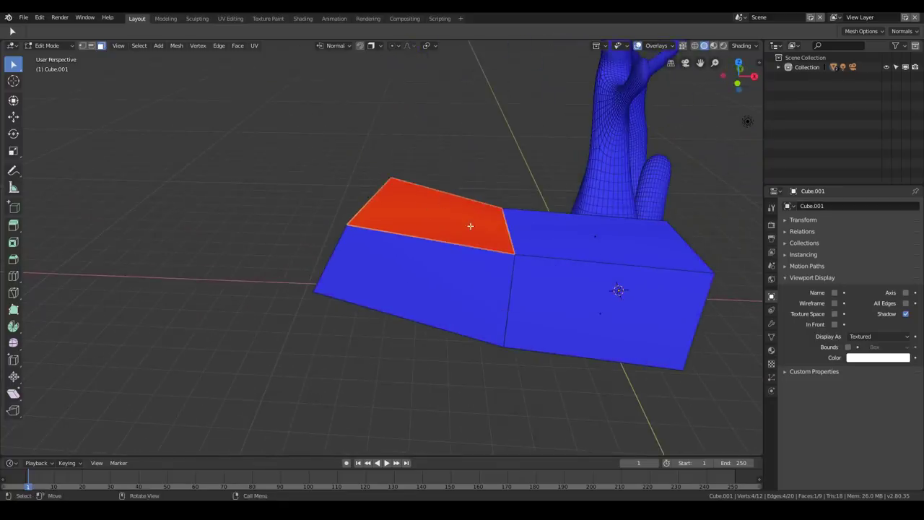
scroll(449, 229, down, 2)
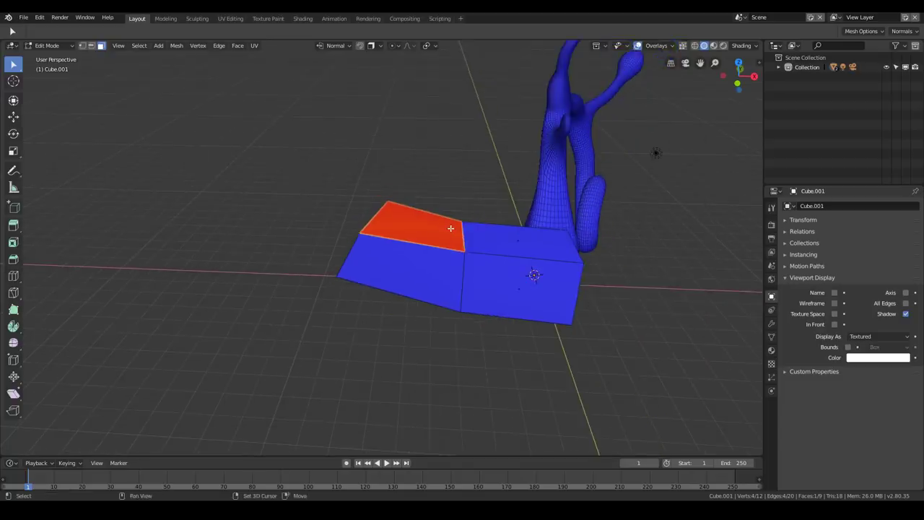
key(shift+n)
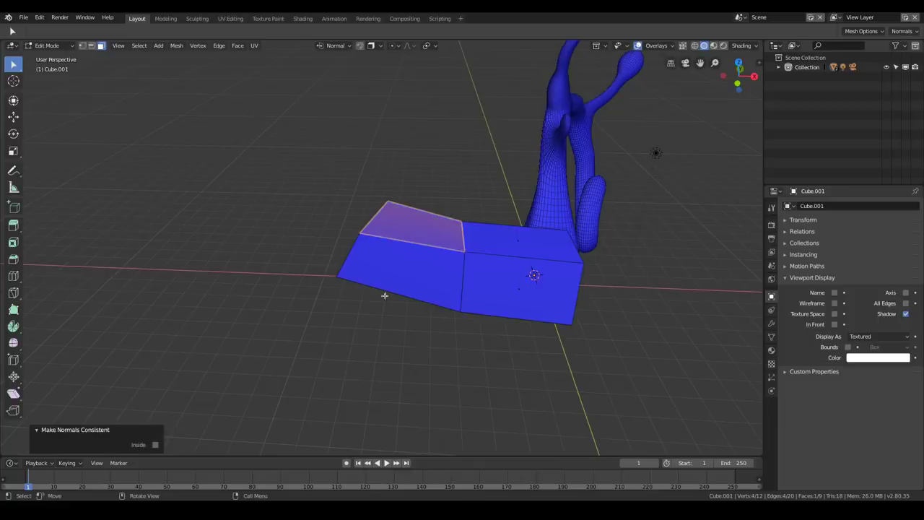
middle_drag(402, 247, 330, 238)
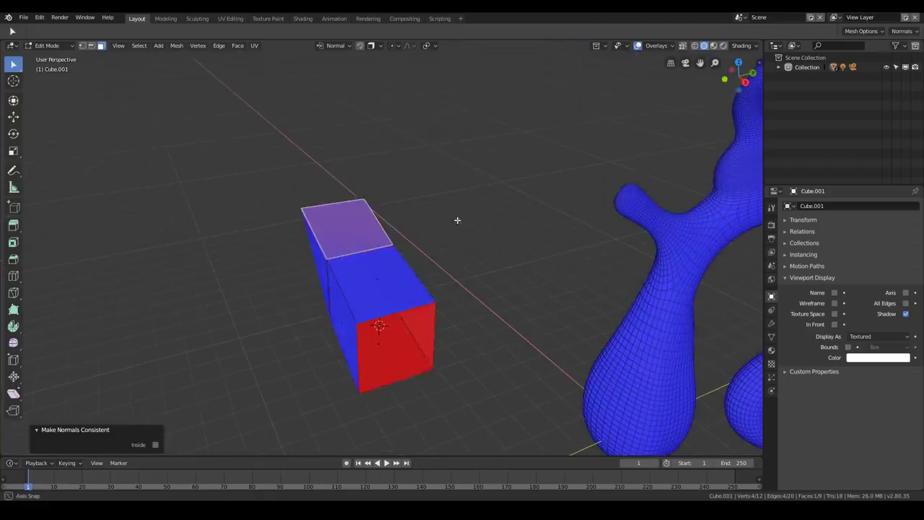
- Return to Object Mode and toggle the wireframe overlay off and back on
key(Tab)
scroll(643, 142, down, 3)
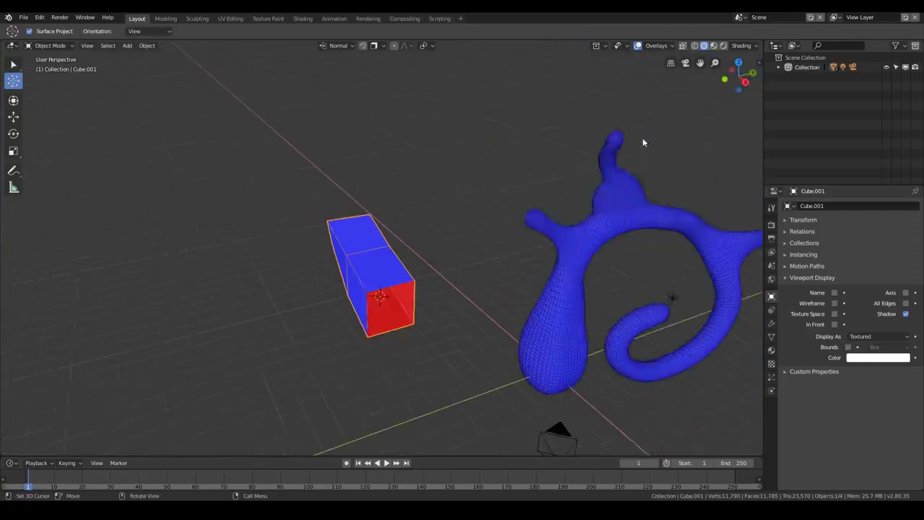
shift+middle_drag(635, 195, 571, 170)
click(665, 47)
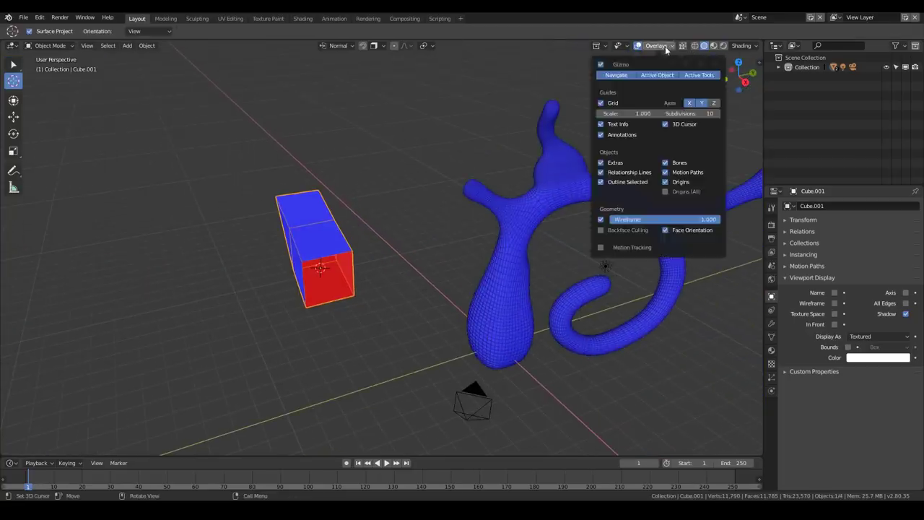
click(600, 219)
click(601, 219)
- Toggle Backface Culling several times to test it, and turn off the wireframe overlay
click(601, 230)
click(602, 230)
click(601, 230)
click(601, 230)
click(601, 230)
click(601, 230)
click(600, 219)
middle_drag(400, 222, 441, 214)
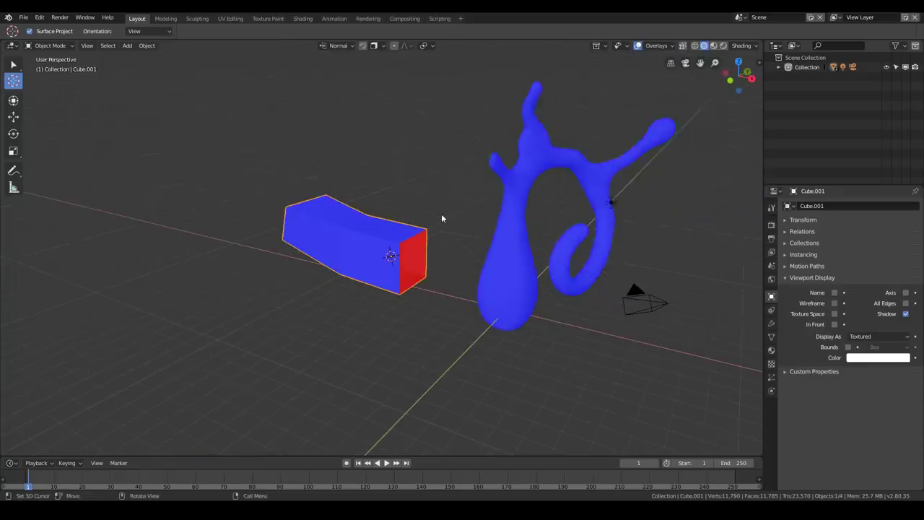
- Turn off the Face Orientation overlay and inspect the curled sculpture in plain solid shading
click(656, 46)
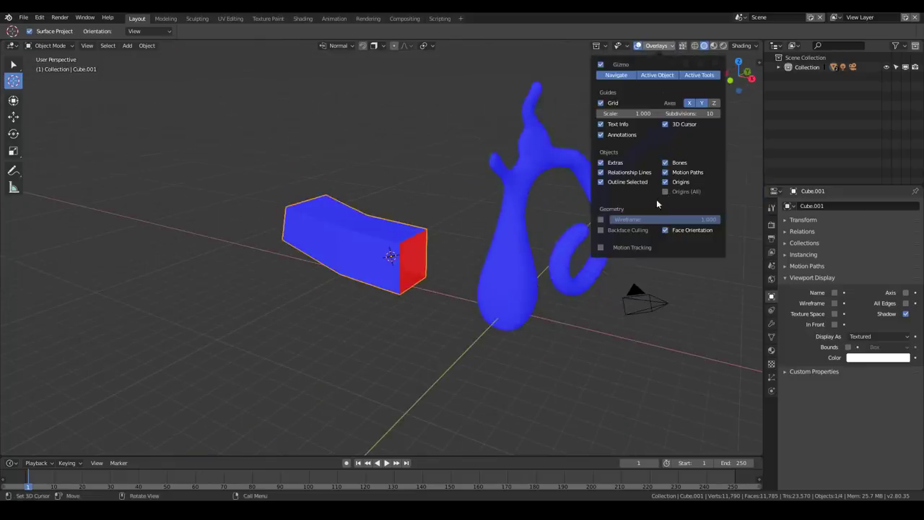
click(665, 230)
middle_drag(462, 238, 374, 238)
mouse_move(477, 261)
shift+middle_down()
mouse_move(381, 227)
mouse_move(443, 233)
mouse_move(496, 214)
mouse_move(443, 241)
mouse_move(451, 226)
mouse_move(424, 231)
mouse_move(447, 230)
shift+middle_up()
scroll(381, 227, up, 2)
scroll(381, 226, up, 2)
scroll(442, 228, down, 2)
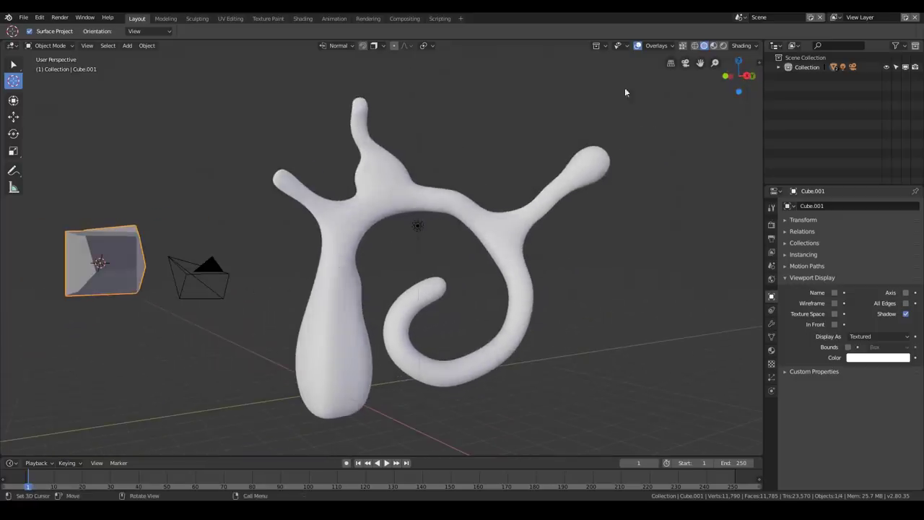
- Switch the viewport to LookDev shading and open the choice of studio environments to look through them
click(713, 46)
mouse_move(622, 103)
middle_down()
mouse_move(491, 195)
mouse_move(408, 199)
mouse_move(489, 198)
mouse_move(452, 207)
middle_up()
scroll(451, 208, up, 3)
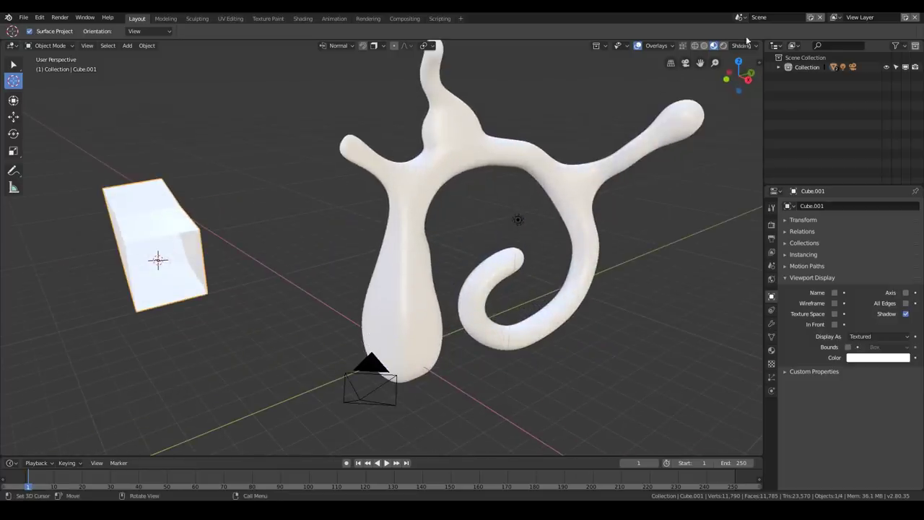
click(747, 47)
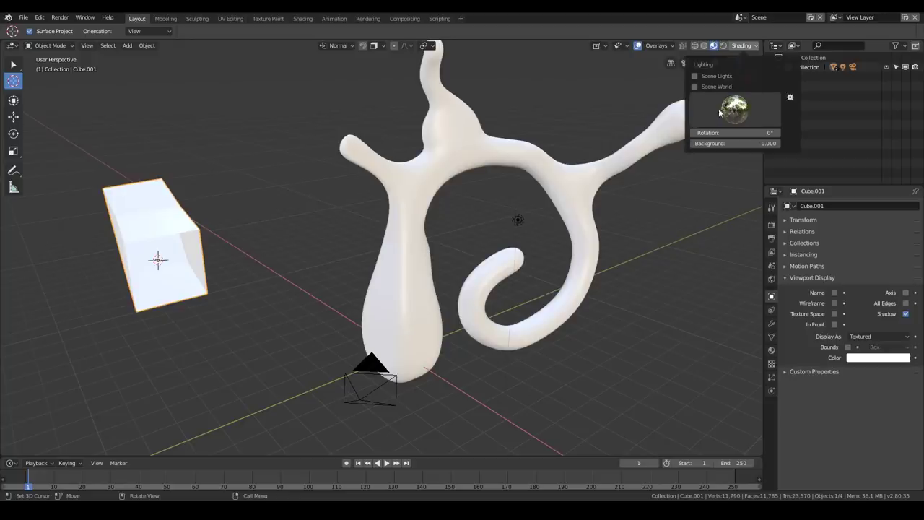
click(720, 112)
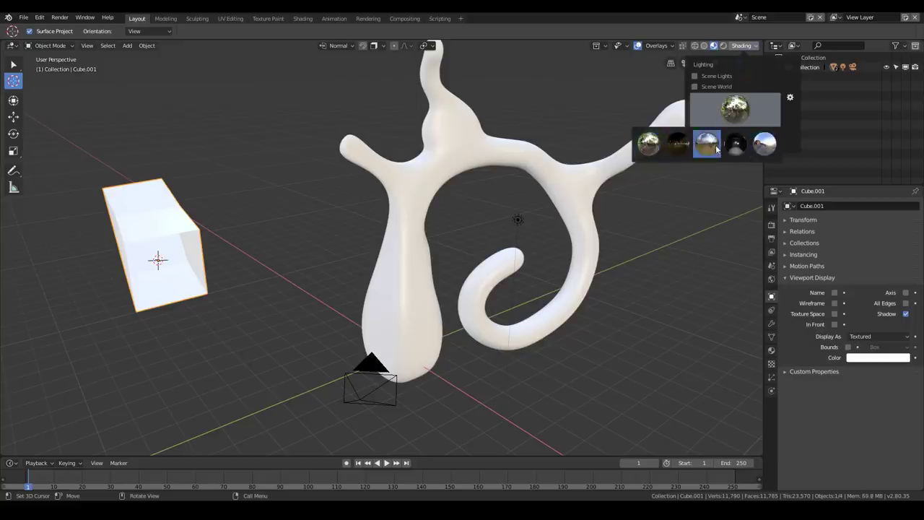
mouse_move(515, 208)
middle_down()
mouse_move(470, 203)
mouse_move(566, 186)
middle_up()
- Select the light and move it above the bulbous tip of the sculpture's long arm
click(563, 186)
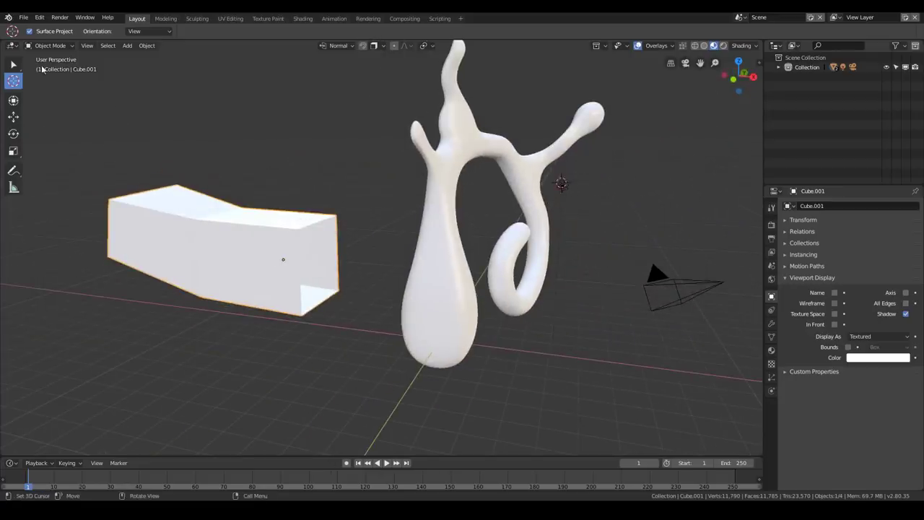
click(13, 64)
click(567, 187)
key(g)
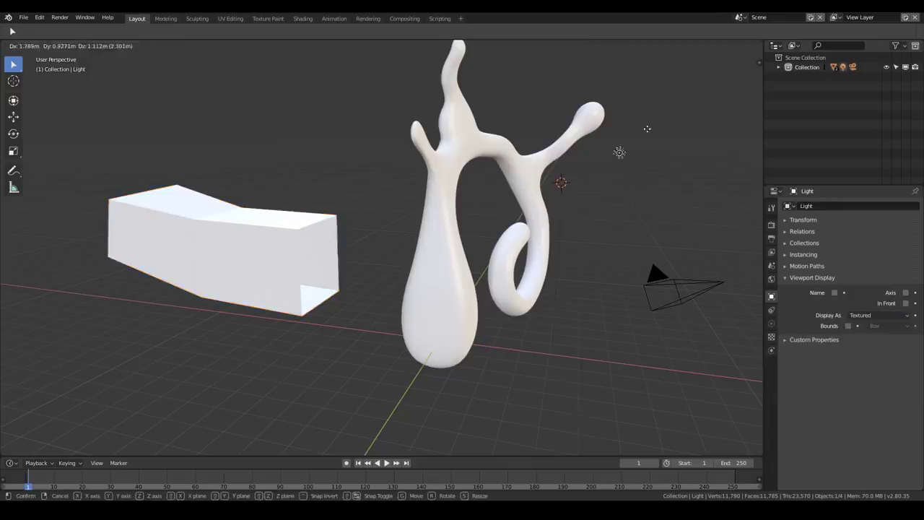
click(681, 85)
shift+middle_drag(640, 132, 586, 184)
key(g)
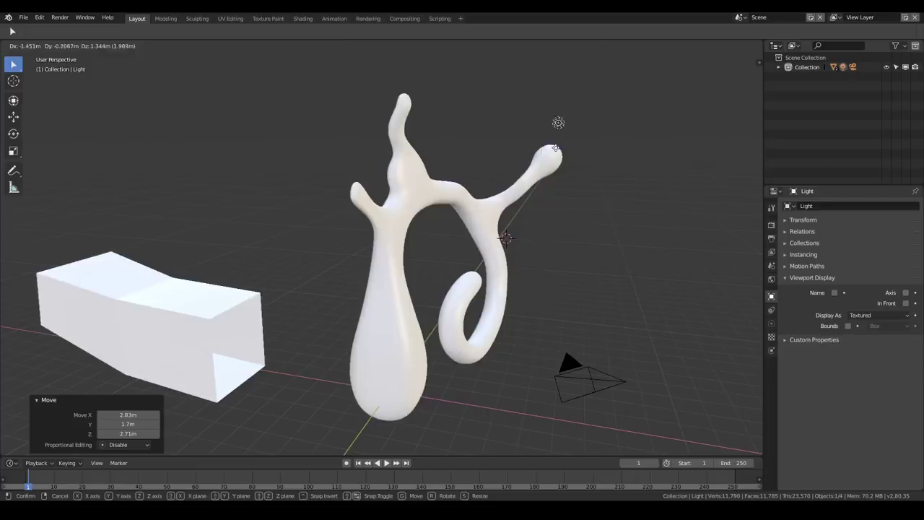
click(554, 148)
- Enable Scene Lights for the preview and reposition the light, ending with a move of about 2.24 m in X and -2.19 m in Y
click(743, 47)
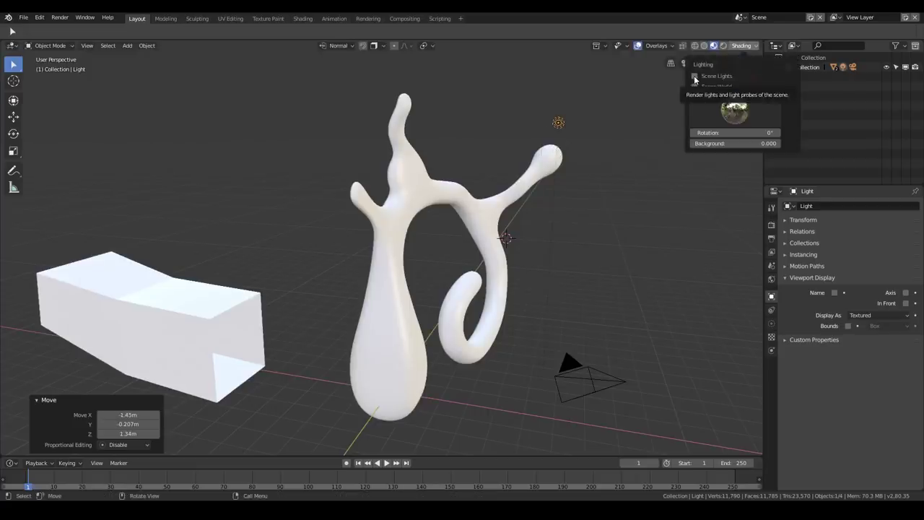
click(694, 77)
key(g)
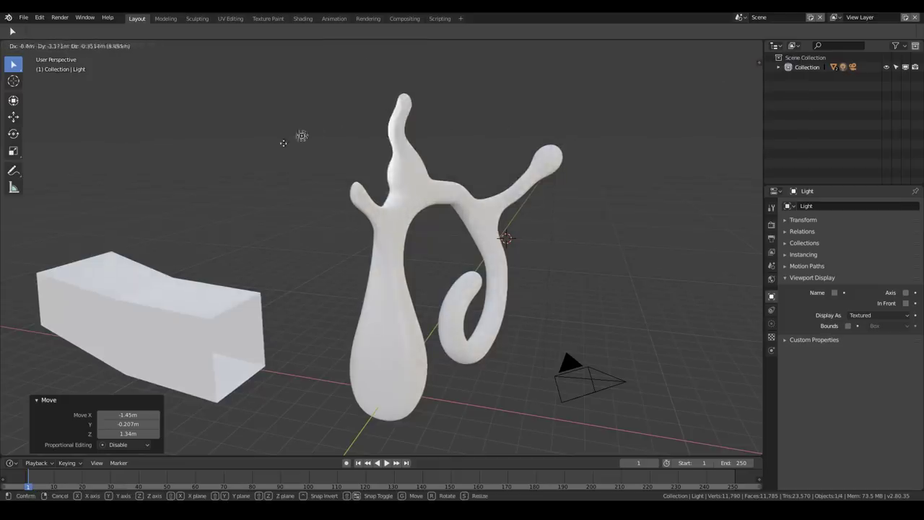
click(523, 136)
mouse_move(523, 135)
middle_down()
mouse_move(411, 164)
mouse_move(361, 155)
mouse_move(448, 137)
middle_up()
key(g)
click(356, 153)
- Set the preview lighting to the fourth environment, the black studio sphere, and check it on the sculpture
click(741, 46)
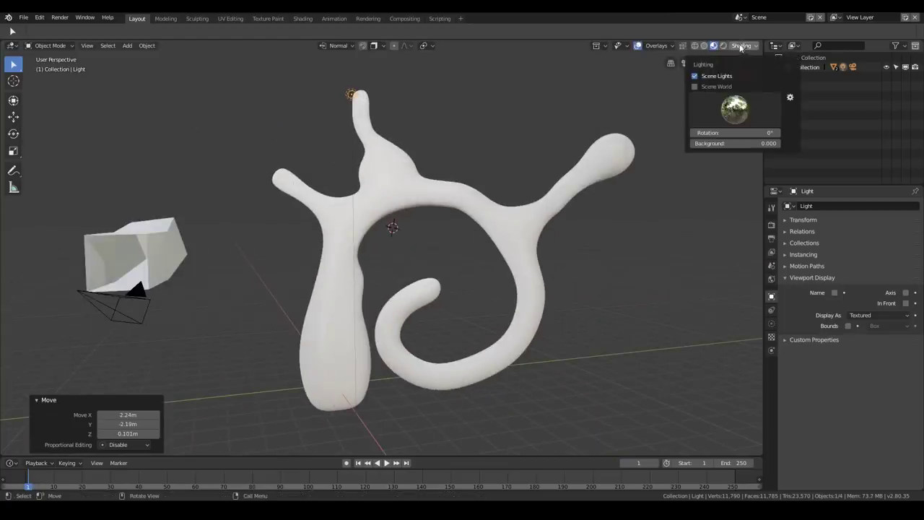
click(739, 108)
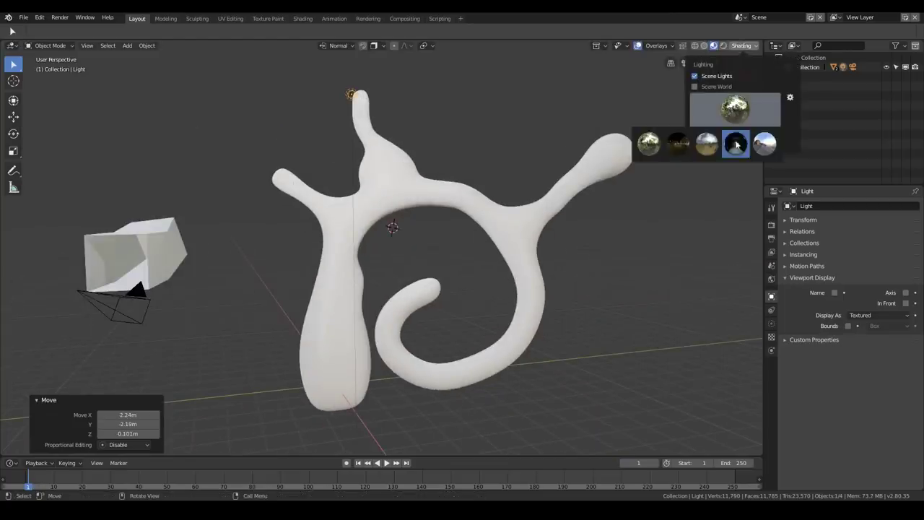
click(736, 143)
middle_drag(505, 173, 648, 125)
- Enable Scene World for the preview lighting and inspect the sculpture under it
click(735, 48)
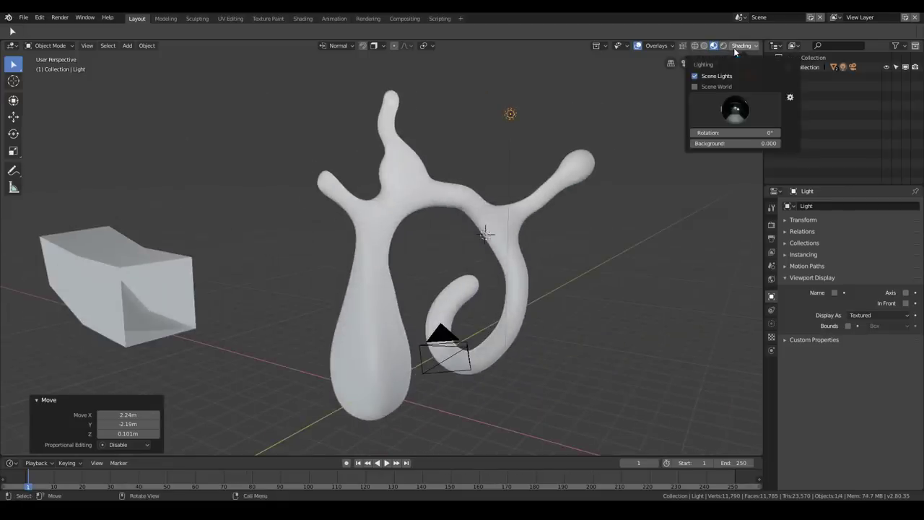
click(694, 87)
mouse_move(613, 187)
middle_down()
mouse_move(491, 209)
mouse_move(398, 212)
mouse_move(503, 195)
middle_up()
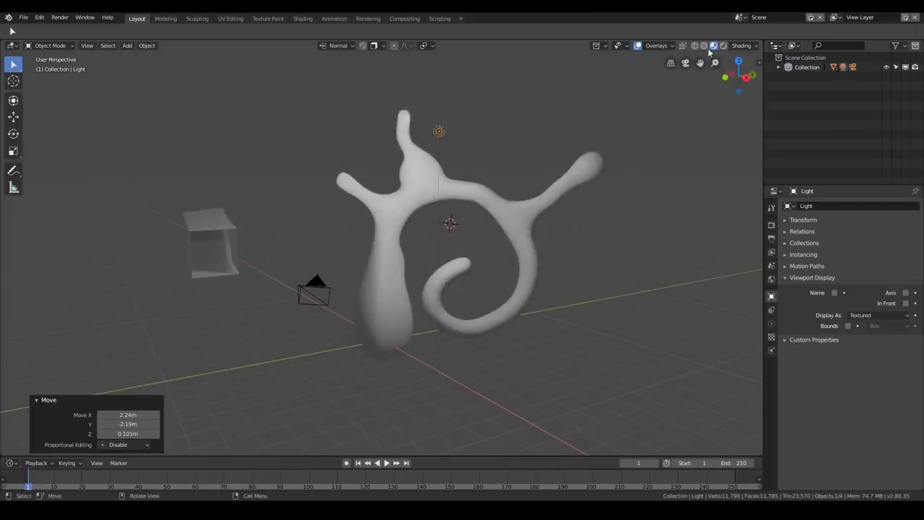
- Turn off both Scene World and Scene Lights for the preview and inspect the sculpture
click(736, 47)
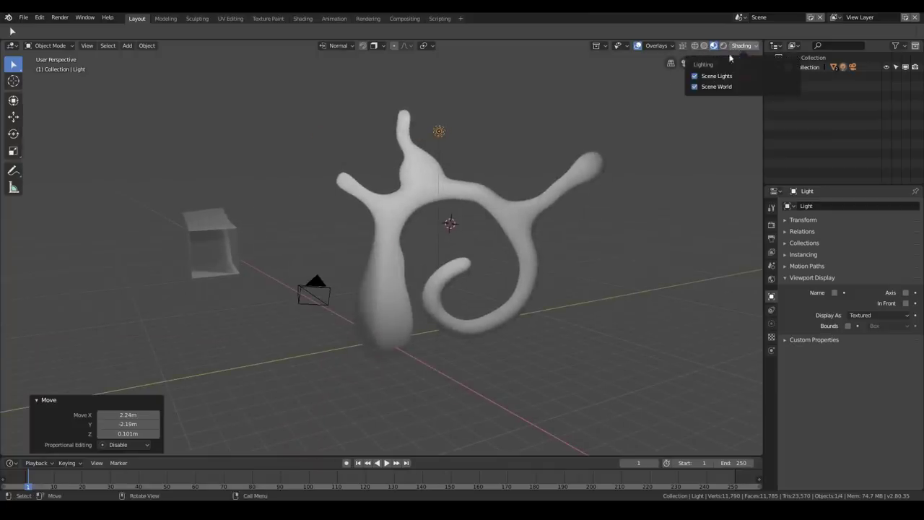
click(693, 87)
click(695, 77)
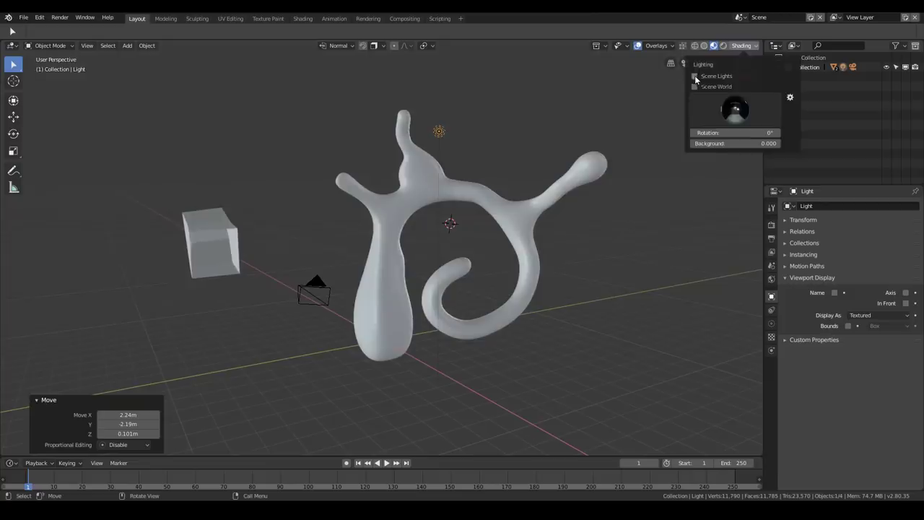
mouse_move(523, 122)
middle_down()
mouse_move(453, 156)
mouse_move(430, 179)
mouse_move(445, 214)
mouse_move(391, 223)
mouse_move(449, 211)
mouse_move(464, 173)
middle_up()
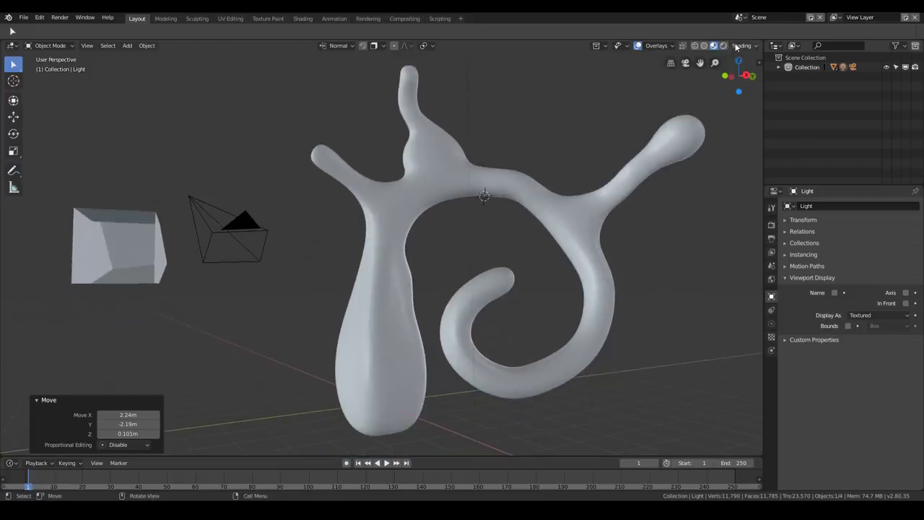
- Try the second environment, the dark night scene, as the preview lighting and look at the sculpture
click(744, 46)
click(732, 104)
click(680, 141)
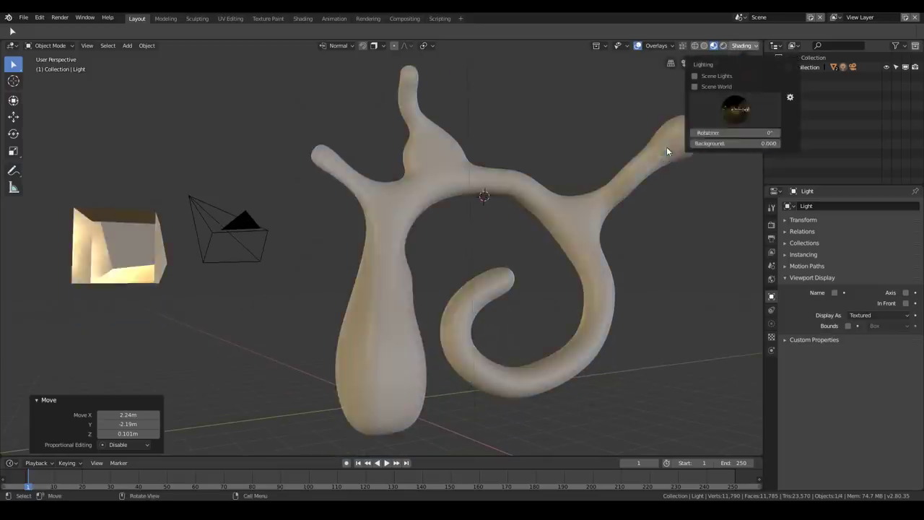
middle_drag(486, 179, 548, 184)
- Select the sculpture and change its material's Base Color to a saturated red
click(487, 185)
scroll(696, 235, down, 2)
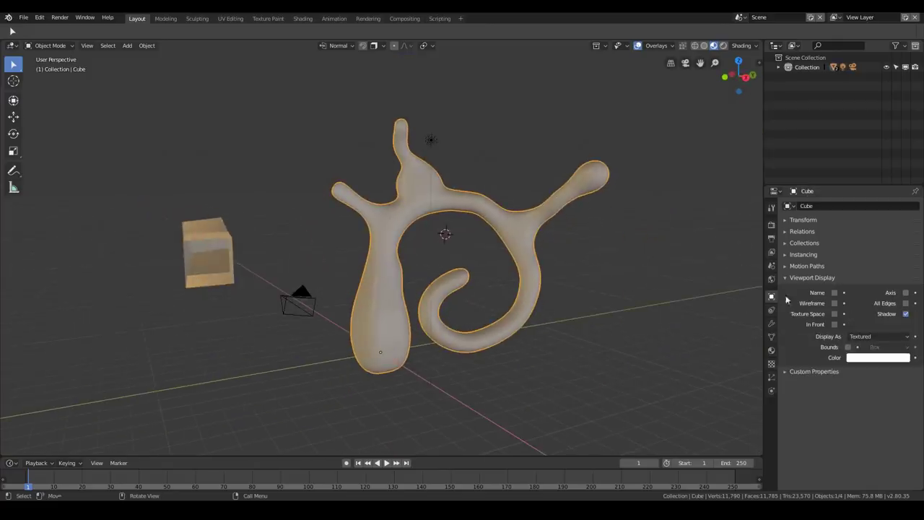
click(771, 350)
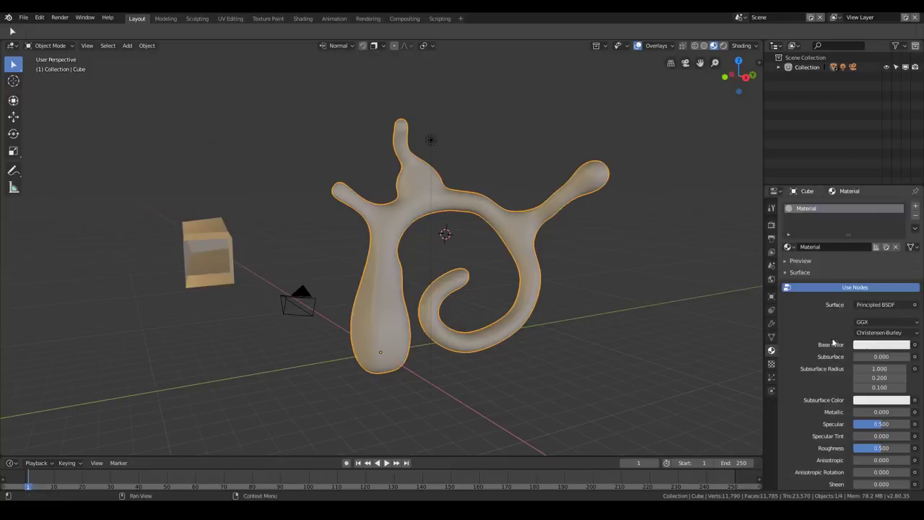
scroll(833, 344, down, 2)
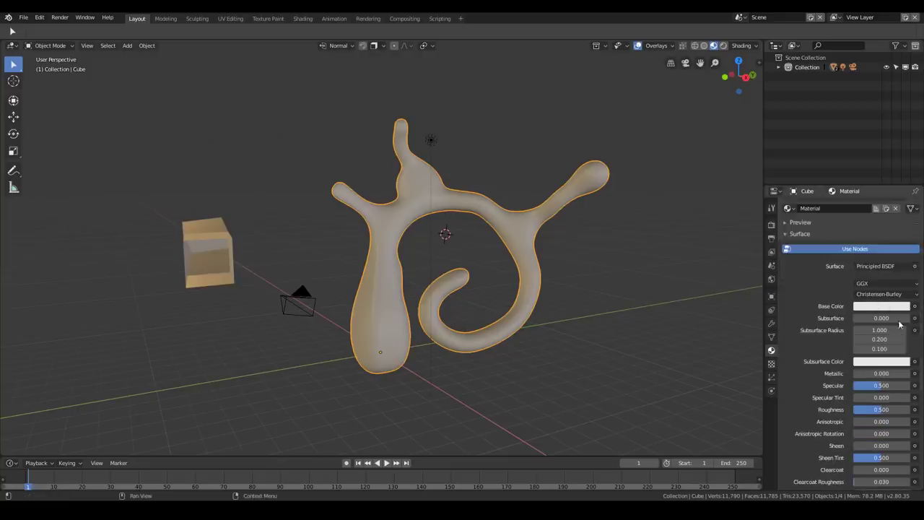
click(877, 309)
click(862, 225)
drag(861, 224, 860, 230)
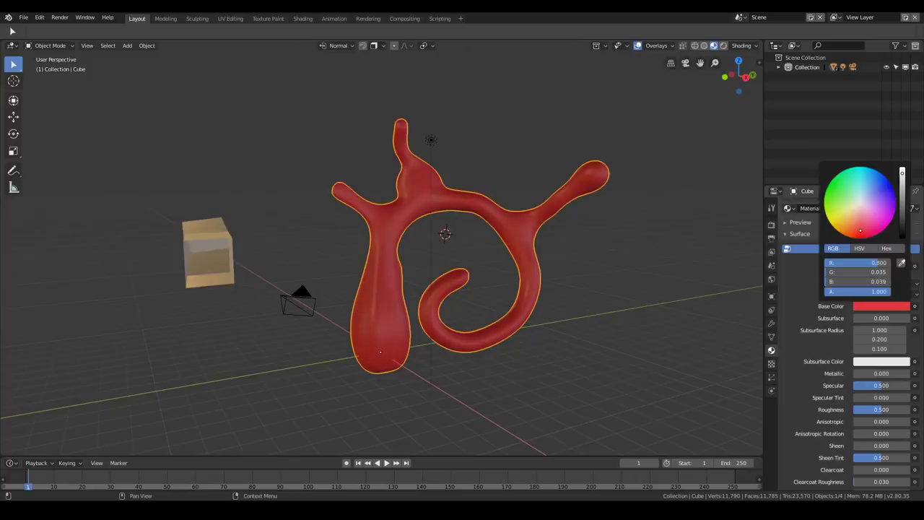
middle_drag(474, 228, 493, 230)
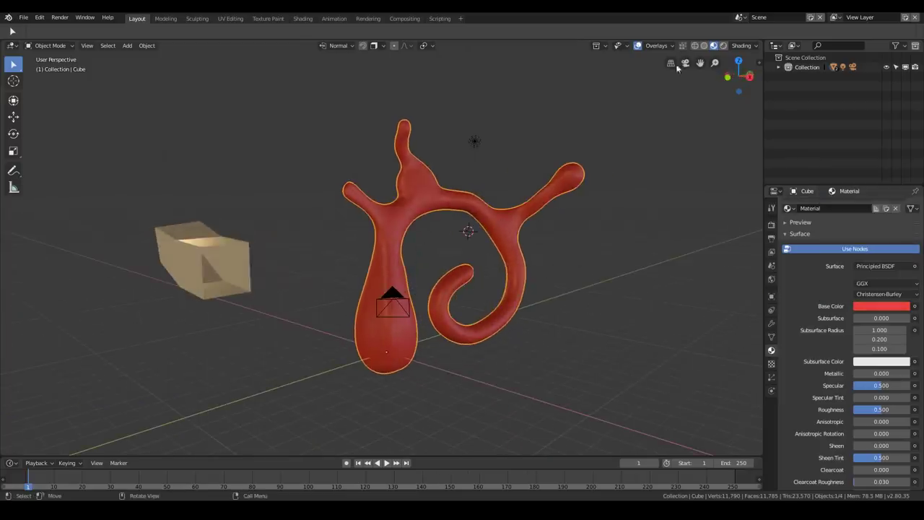
- Set the preview lighting to the black studio environment and deselect the sculpture to inspect its red surface
click(743, 45)
click(736, 110)
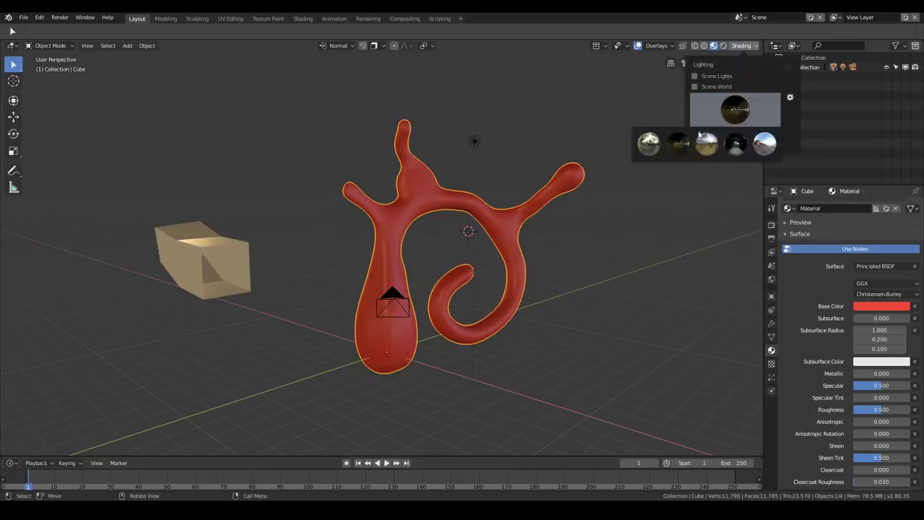
click(744, 144)
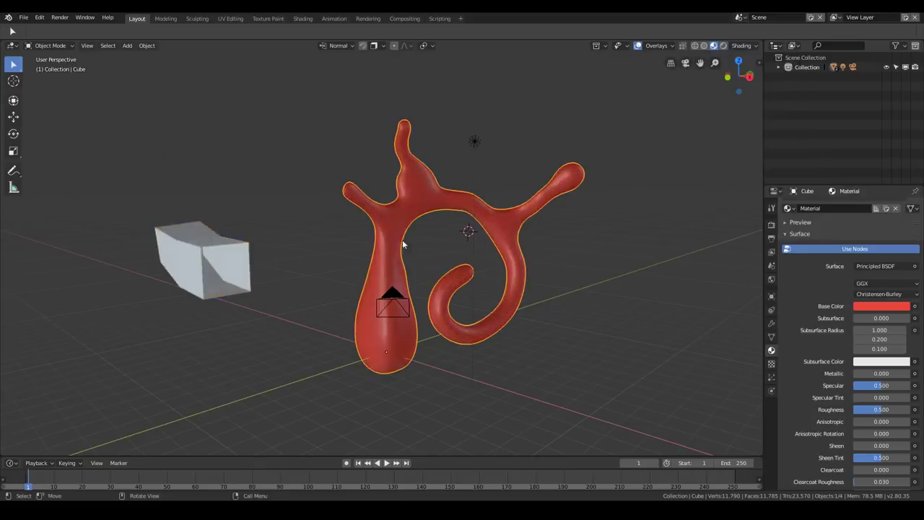
click(463, 223)
middle_drag(404, 212, 440, 211)
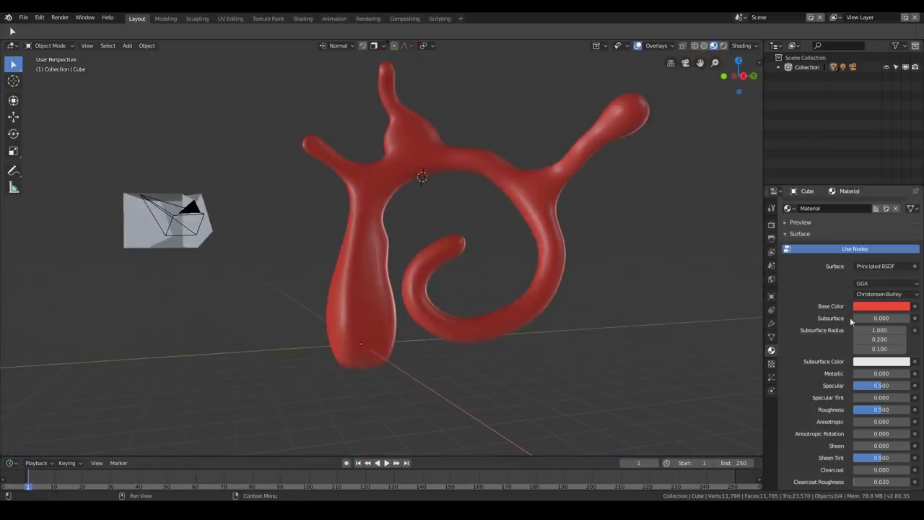
scroll(529, 275, down, 3)
middle_drag(482, 253, 499, 262)
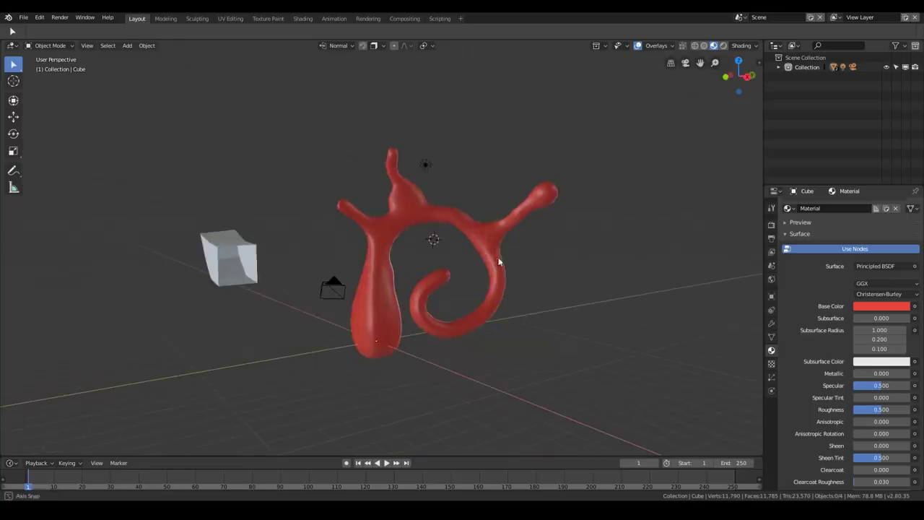
- Delete the bent box beside the sculpture
click(250, 256)
key(x)
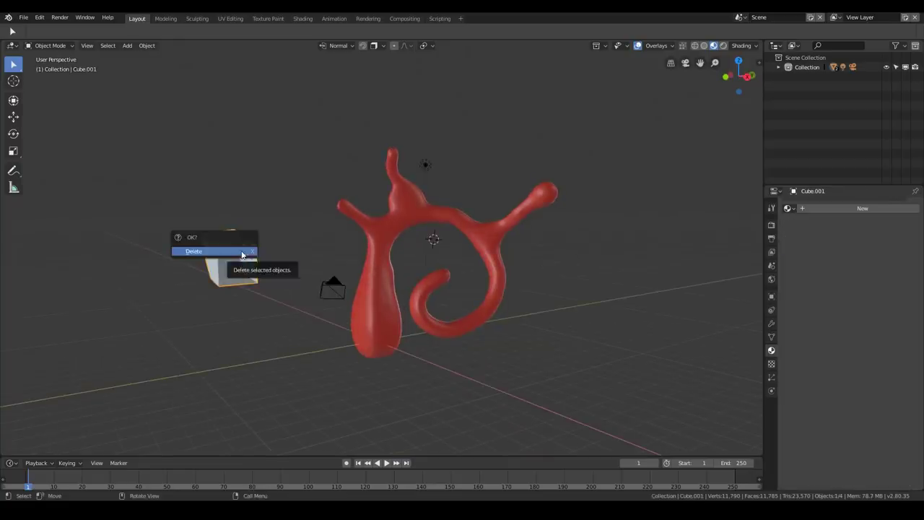
click(243, 252)
middle_drag(445, 243, 425, 242)
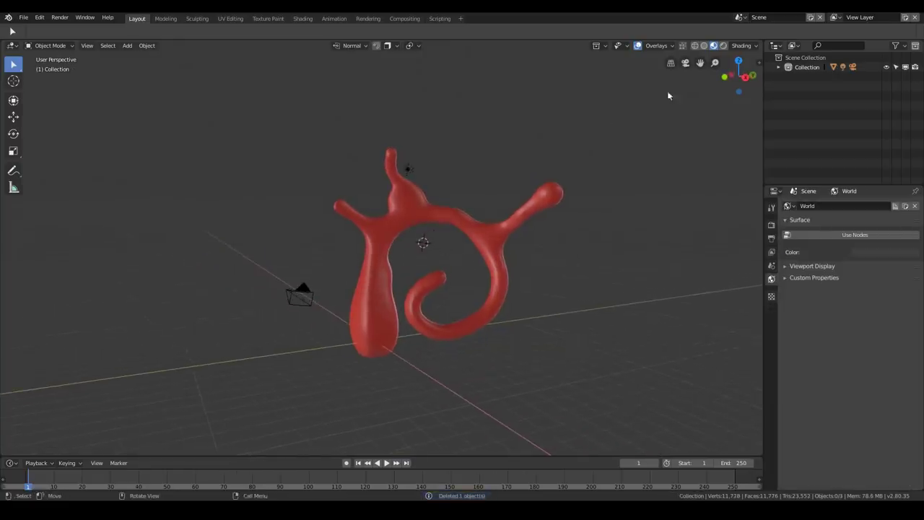
- Switch the viewport to Rendered shading and collapse the Sampling section of the render properties
click(723, 45)
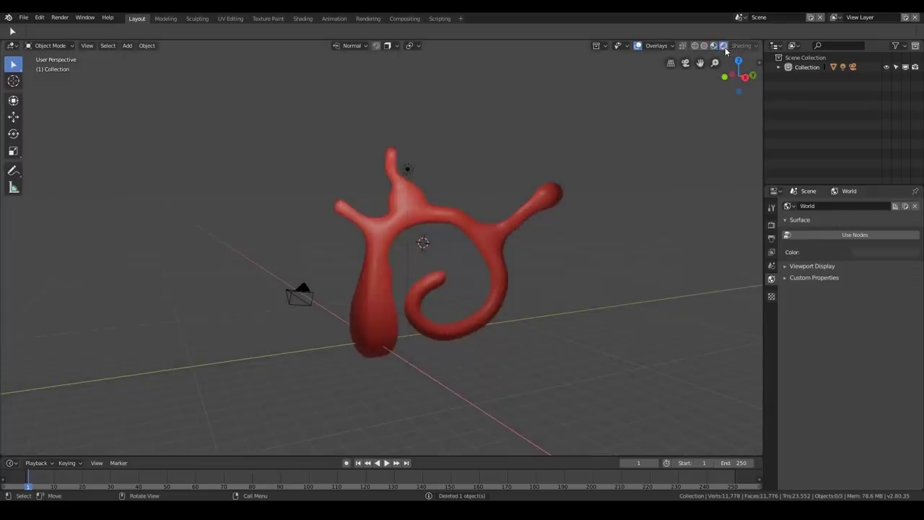
middle_drag(434, 242, 565, 241)
click(770, 225)
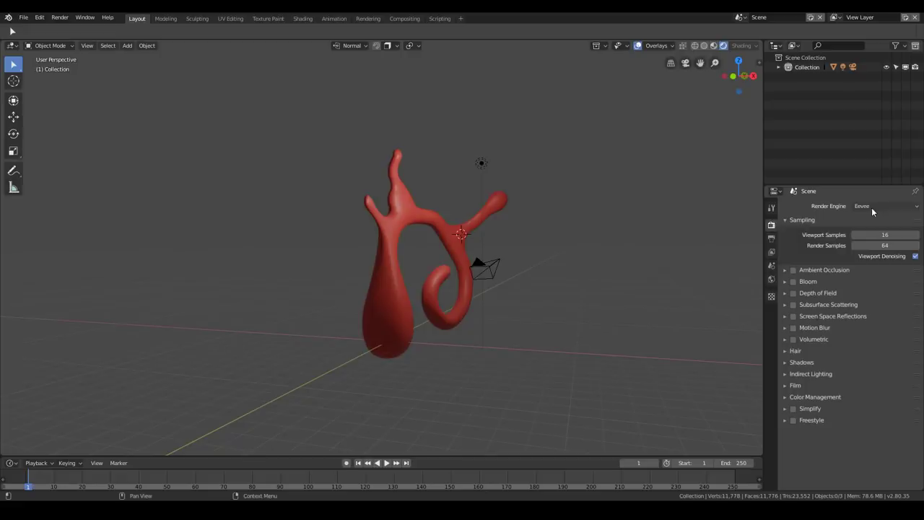
click(785, 219)
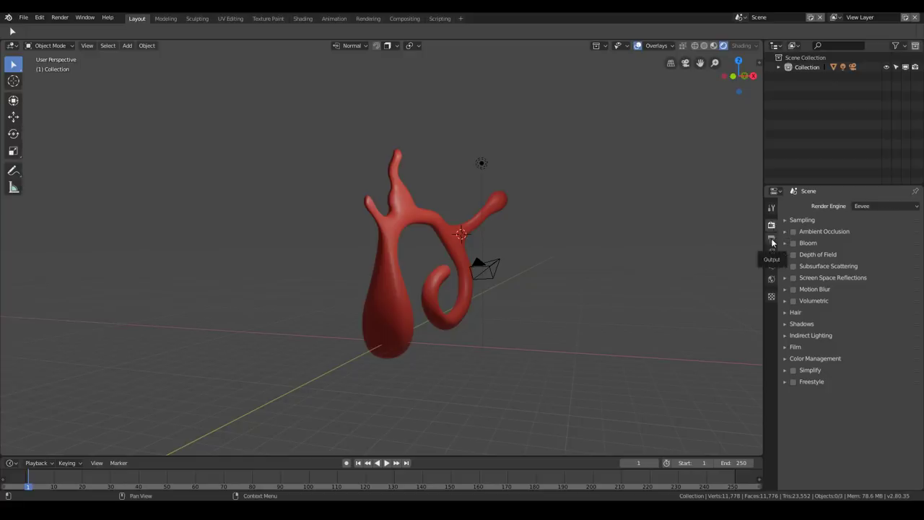
- Collapse the Dimensions and Output sections of the output properties and return to the render properties
click(772, 239)
click(794, 203)
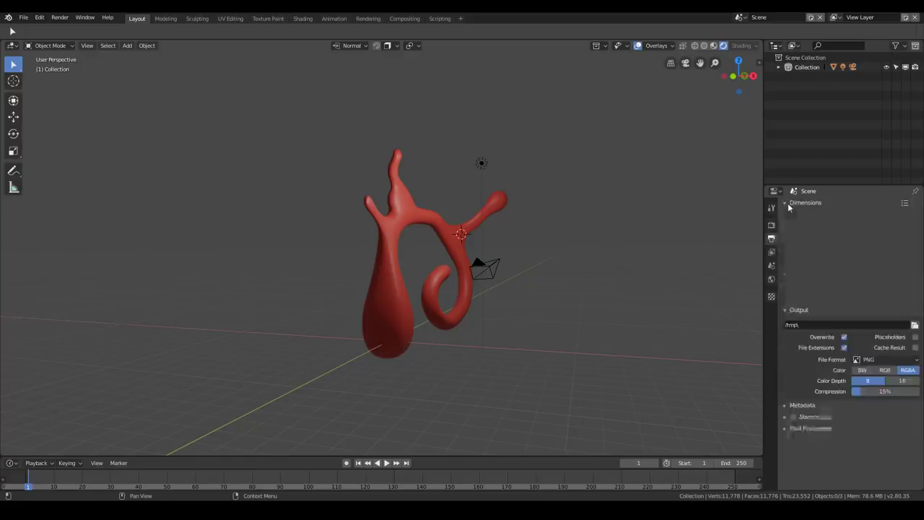
click(790, 214)
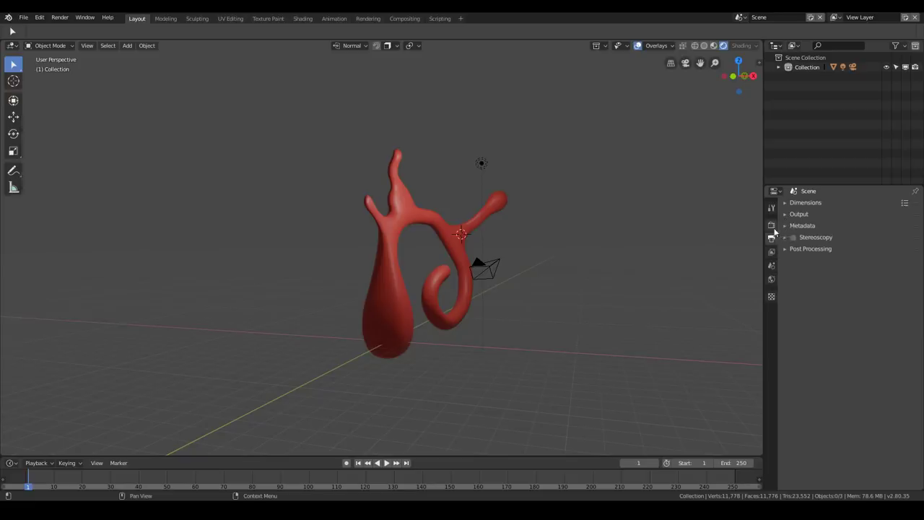
click(773, 226)
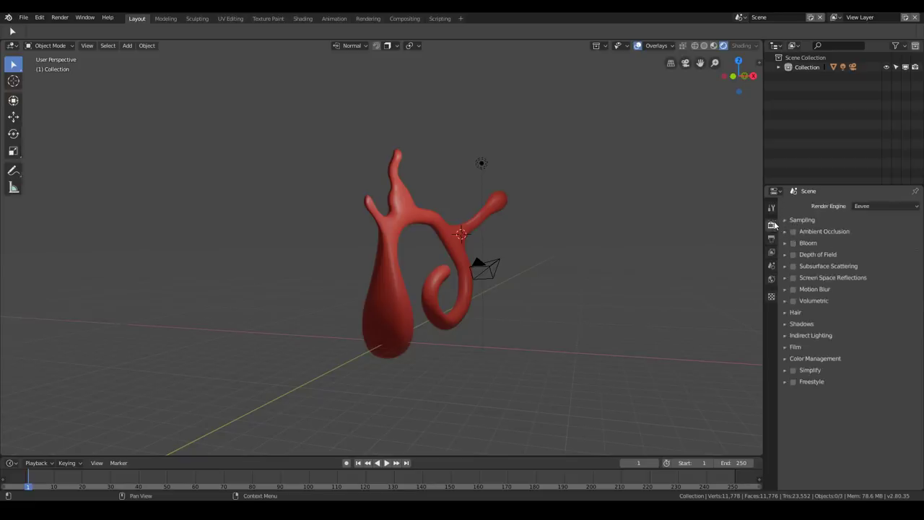
click(774, 238)
click(774, 225)
click(774, 239)
click(772, 228)
click(773, 238)
click(772, 228)
click(774, 239)
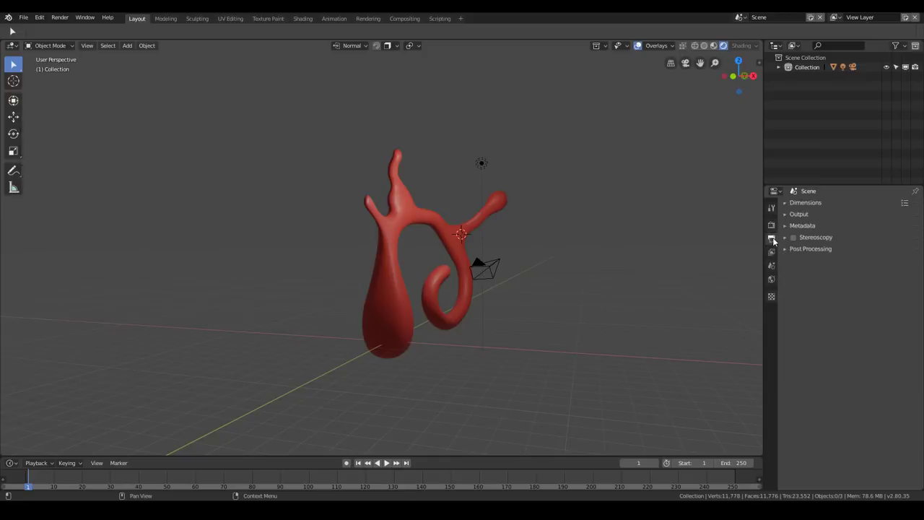
- Select the point light and move it upward to a spot above the sculpture
middle_drag(501, 174, 533, 184)
click(544, 186)
key(g)
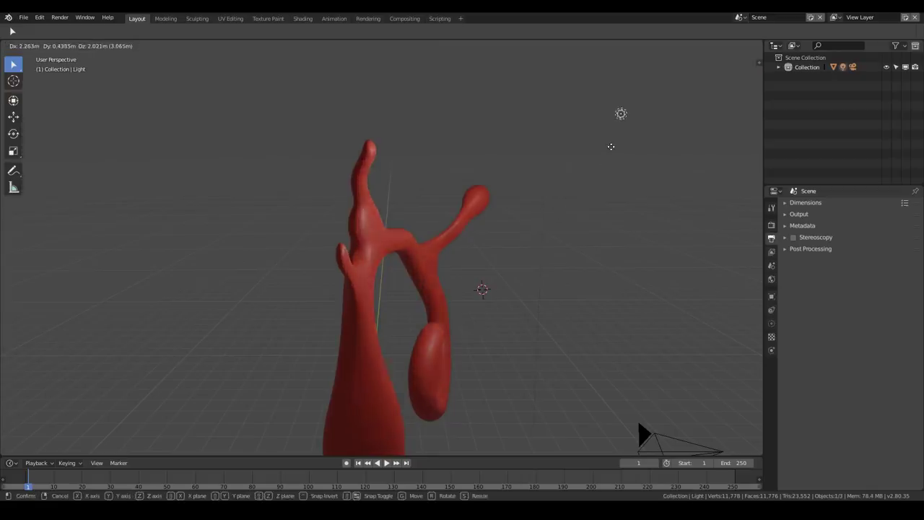
click(612, 147)
key(g)
click(513, 152)
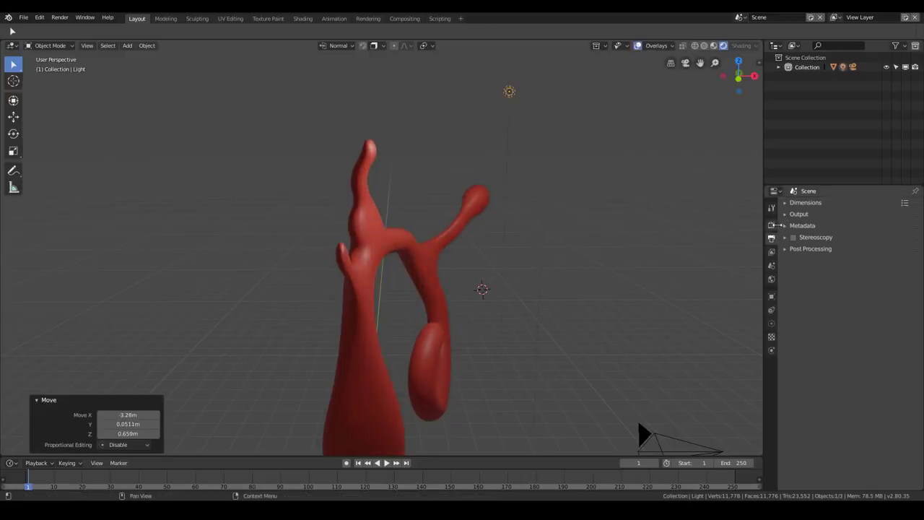
- Set the render engine to Cycles and view the sculpture path-traced from another angle
click(771, 226)
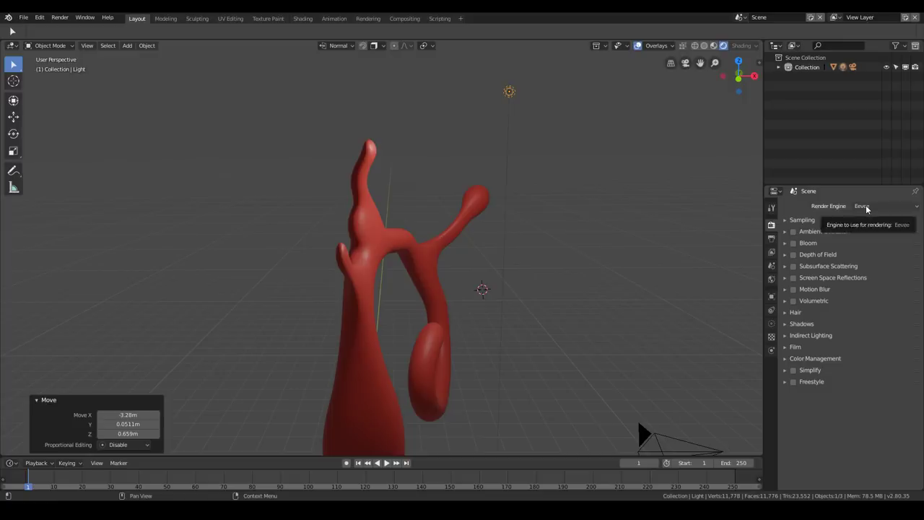
middle_drag(551, 132, 538, 156)
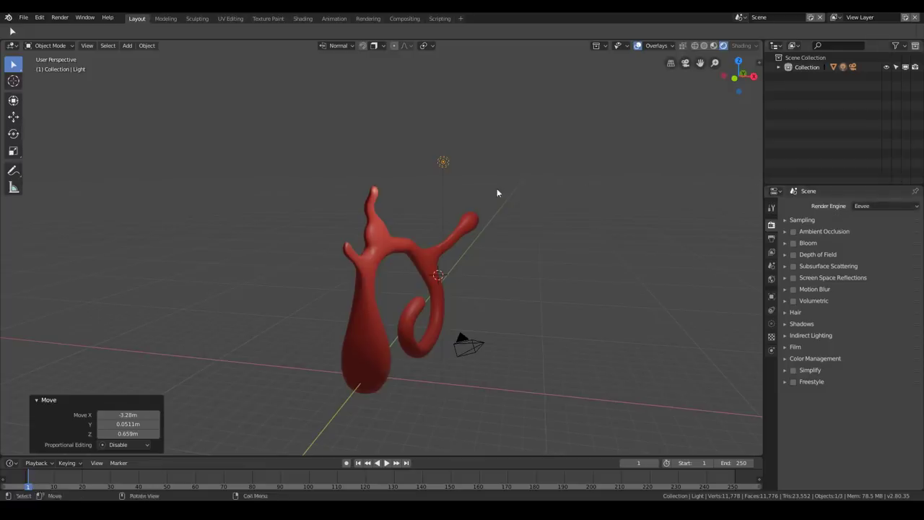
middle_drag(498, 192, 559, 142)
middle_drag(394, 204, 447, 301)
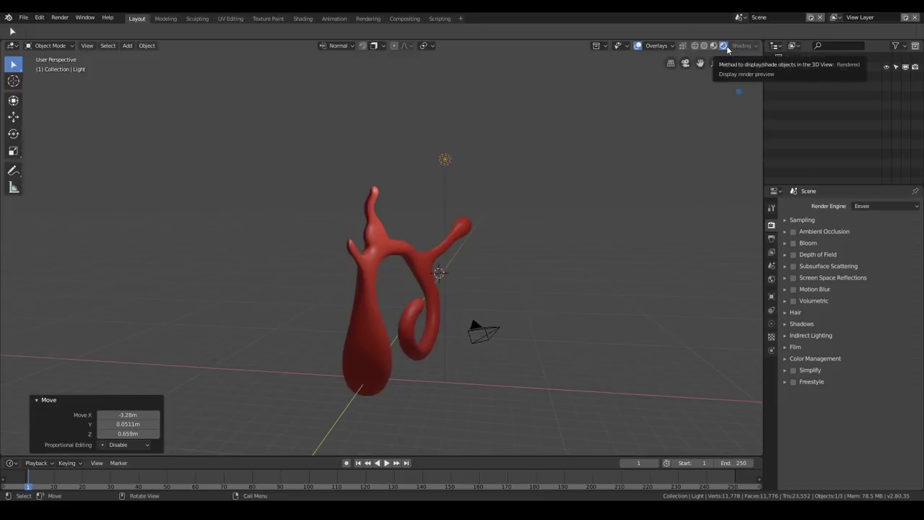
click(881, 205)
key(Return)
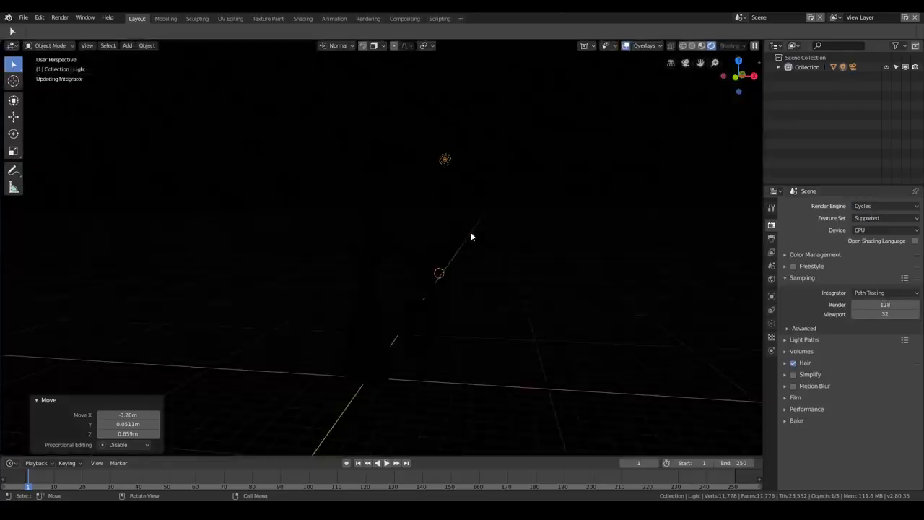
middle_drag(474, 228, 419, 233)
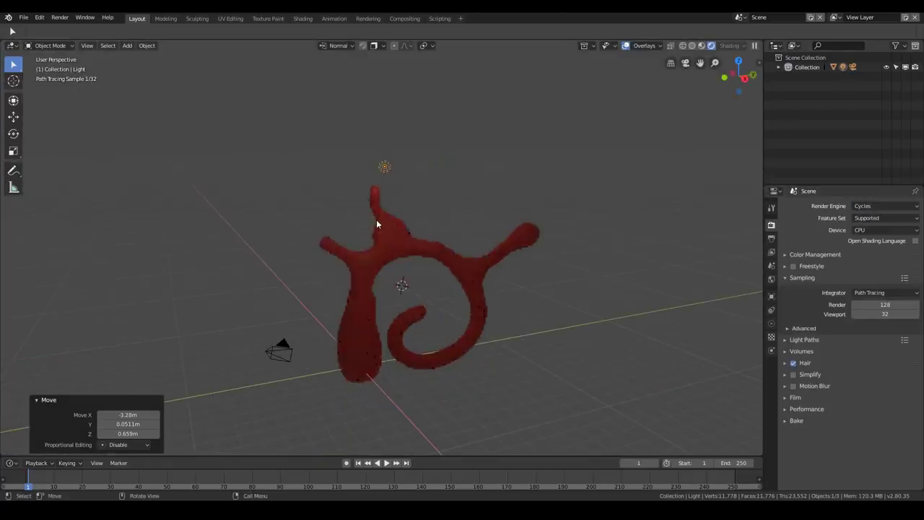
- Limit the Cycles viewport render to a rectangular region around the sculpture's upper part, and set the render engine back to Eevee
drag(312, 198, 417, 272)
drag(367, 240, 541, 320)
middle_drag(407, 268, 523, 310)
click(886, 207)
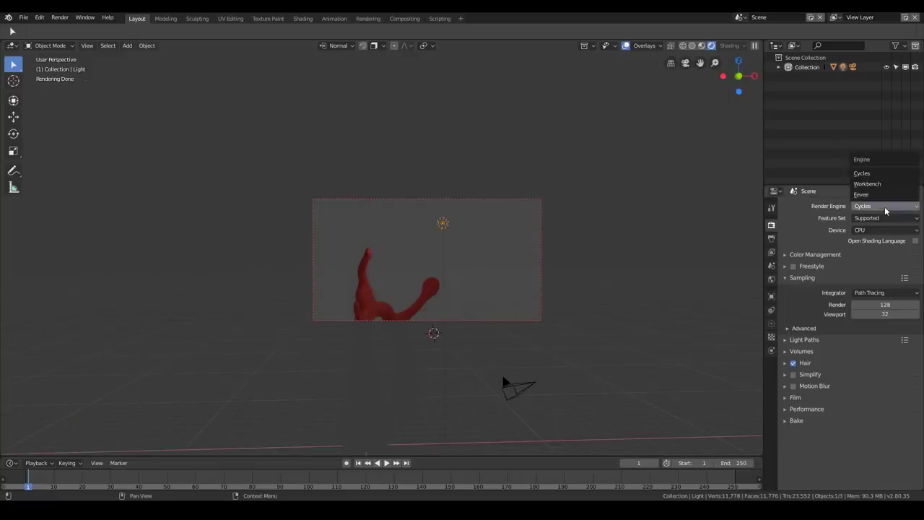
click(869, 195)
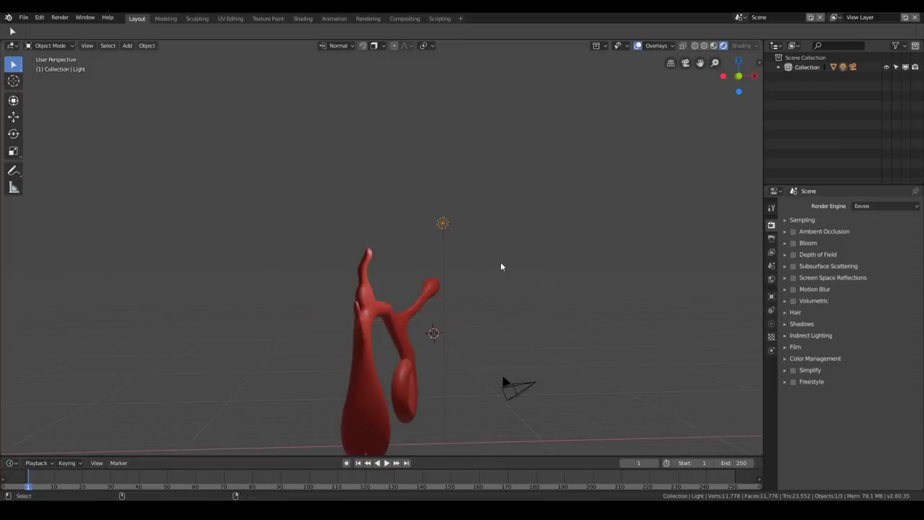
- Move the point light around the sculpture to preview how its highlights and shading react in Eevee
shift+middle_drag(500, 267, 460, 231)
key(g)
click(273, 179)
key(g)
click(505, 264)
key(g)
right_click(582, 226)
- Move the sculpture vertically along Z so its base rests on the grid floor, and deselect it
middle_drag(525, 260, 424, 266)
click(376, 304)
key(g)
key(z)
click(431, 312)
click(420, 250)
- Examine the sculpture's Eevee shading up close and from several angles, both selected and deselected
scroll(419, 253, up, 5)
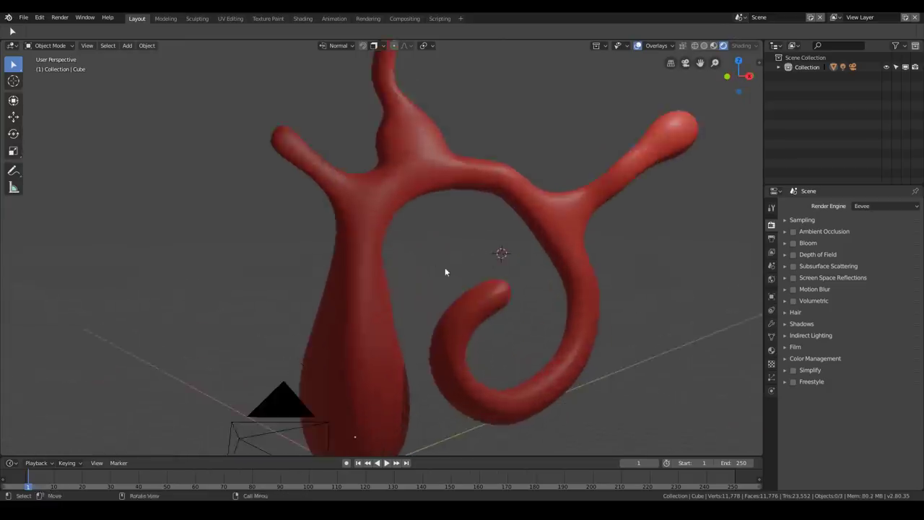
scroll(473, 254, down, 3)
click(474, 222)
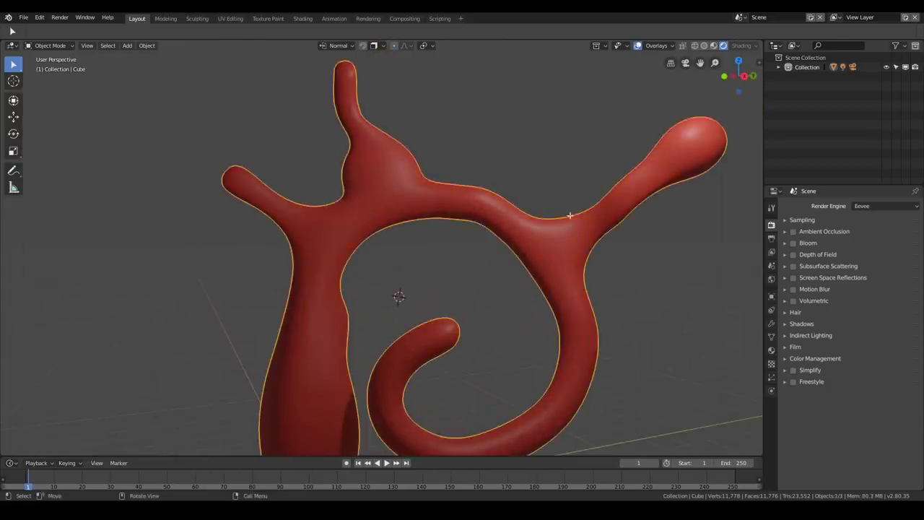
key(Tab)
key(Tab)
scroll(404, 245, down, 3)
middle_drag(363, 264, 464, 235)
scroll(463, 296, up, 2)
middle_drag(463, 296, 511, 245)
key(a)
key(a)
scroll(410, 250, down, 2)
scroll(412, 245, up, 2)
scroll(436, 269, up, 4)
scroll(481, 257, down, 4)
- Enable Subsurface Translucency in the sculpture's material options and collapse the material's Surface and Options sections
click(511, 203)
click(772, 350)
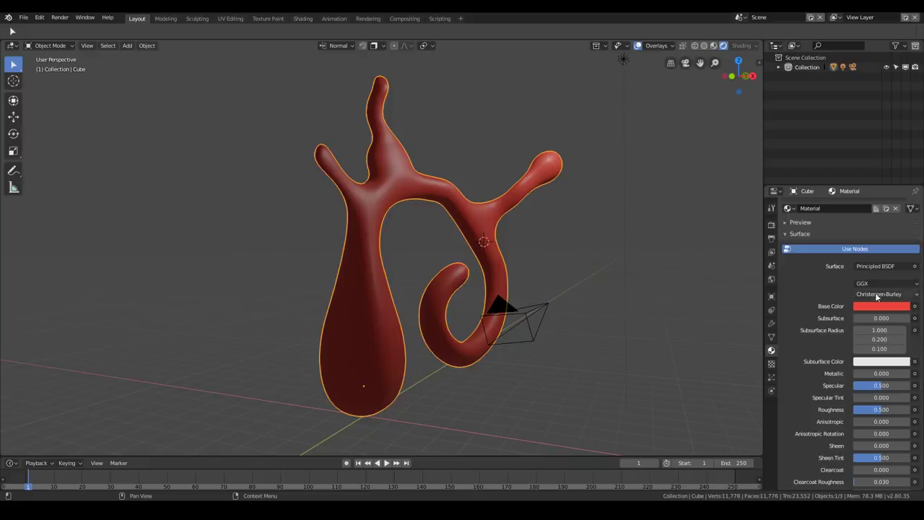
click(788, 236)
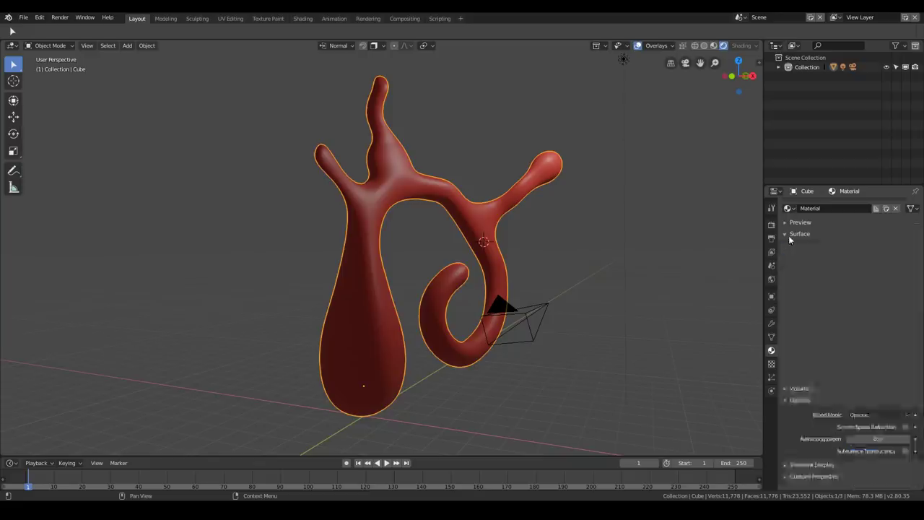
click(792, 296)
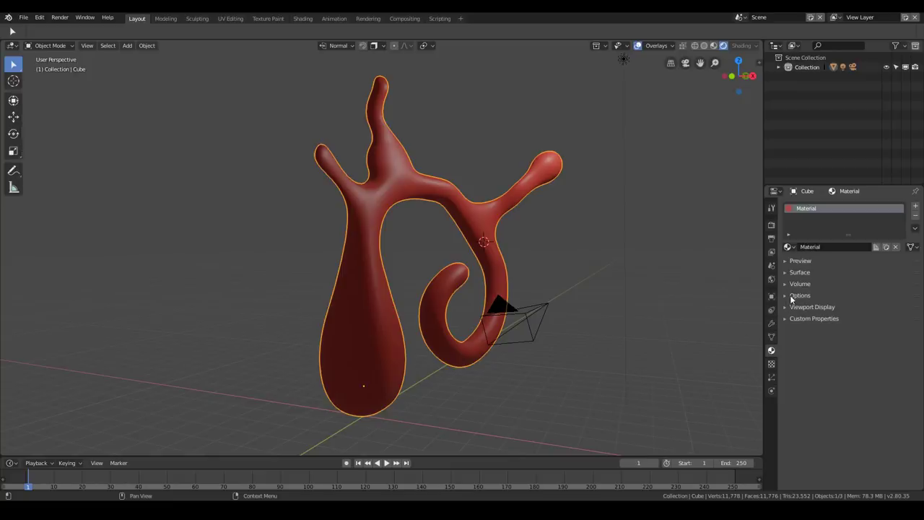
click(791, 296)
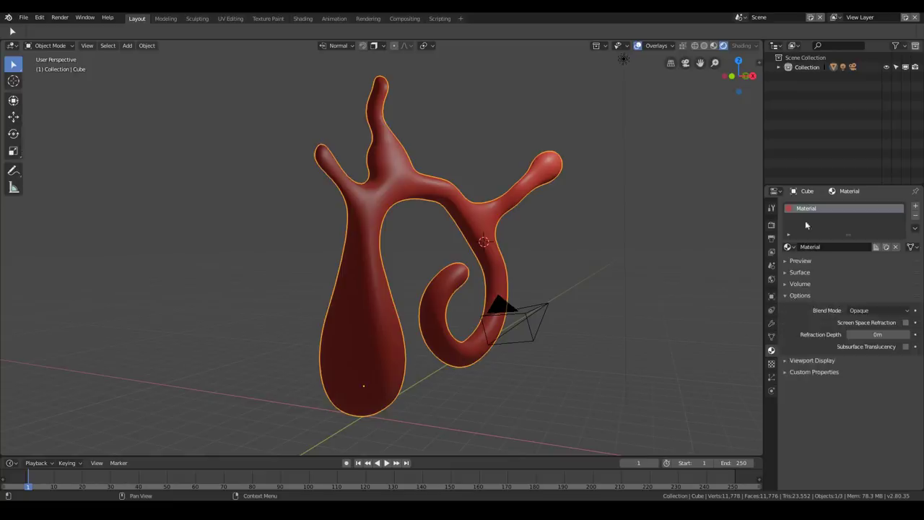
click(907, 347)
click(792, 297)
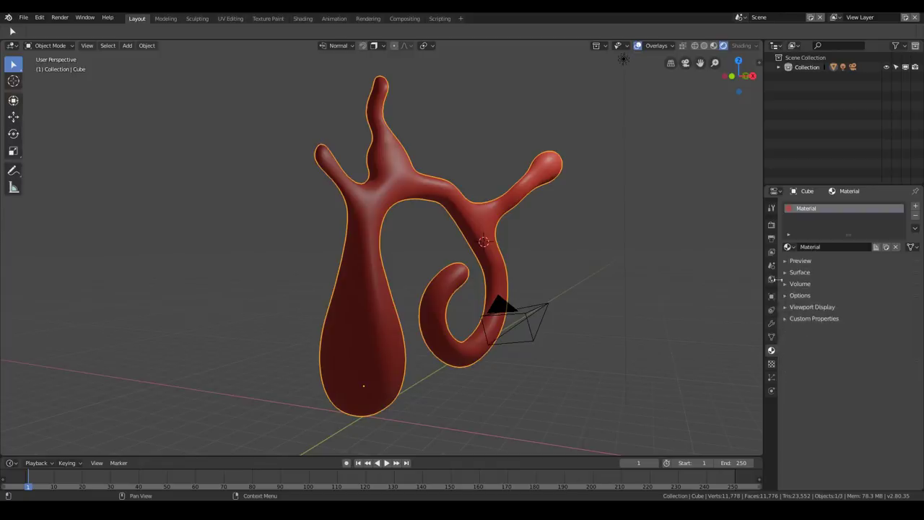
- Enable Subsurface Scattering in the Eevee render settings
click(771, 227)
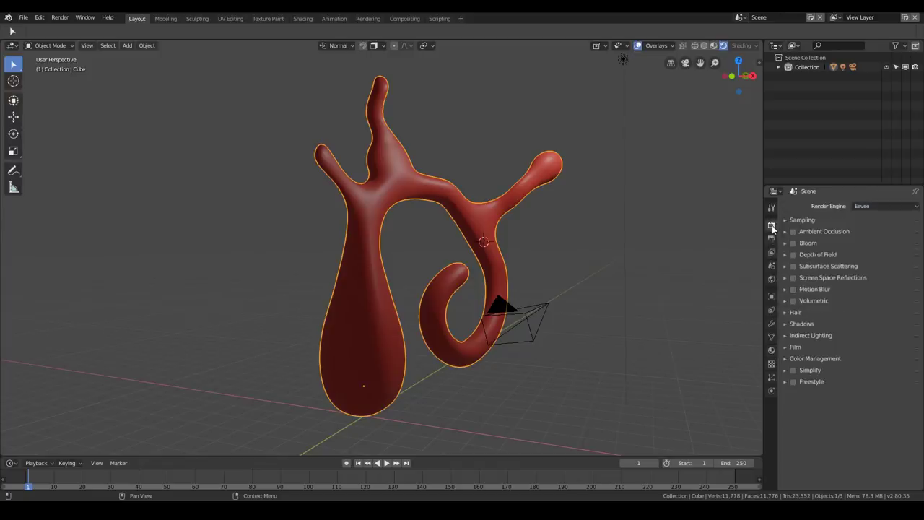
click(793, 266)
middle_drag(430, 240, 679, 261)
- Expand the sculpture material's Surface settings and raise Subsurface to 0.982
click(771, 350)
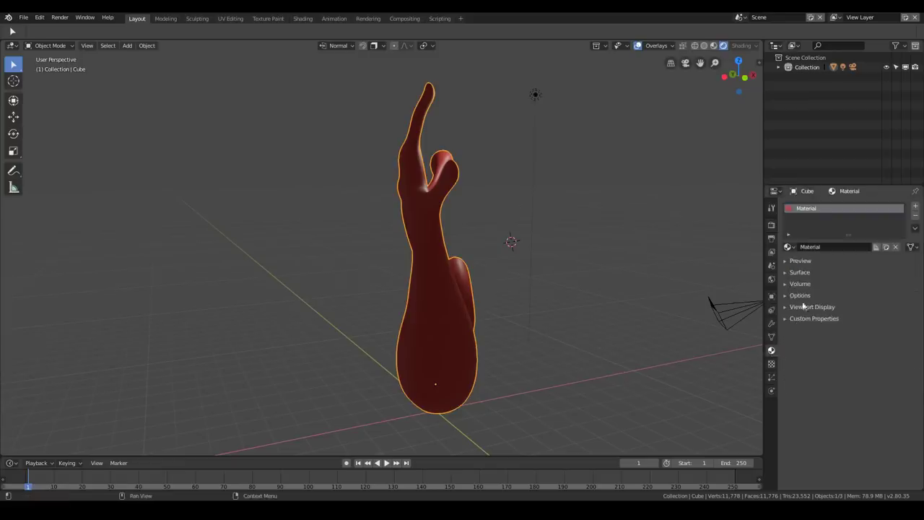
click(799, 272)
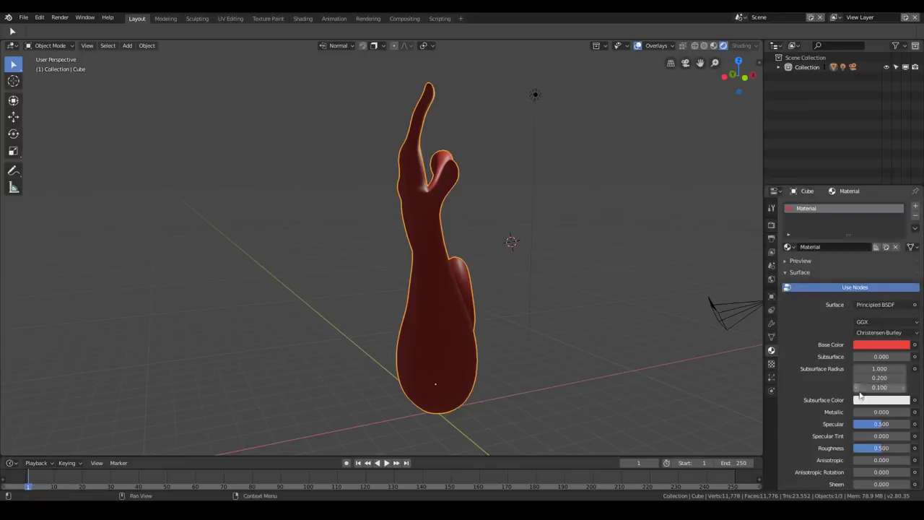
drag(872, 356, 909, 357)
middle_drag(447, 264, 563, 270)
- Set the material's Subsurface Color to a saturated red
click(881, 400)
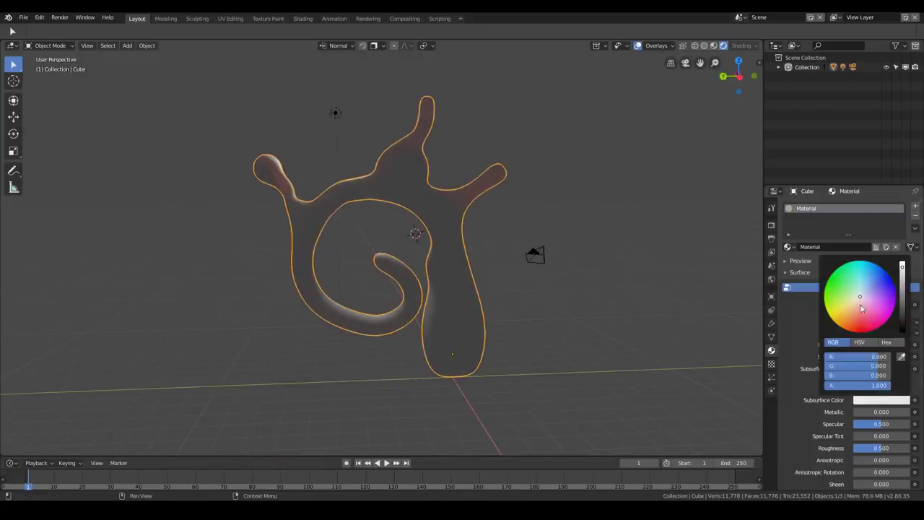
drag(862, 303, 857, 324)
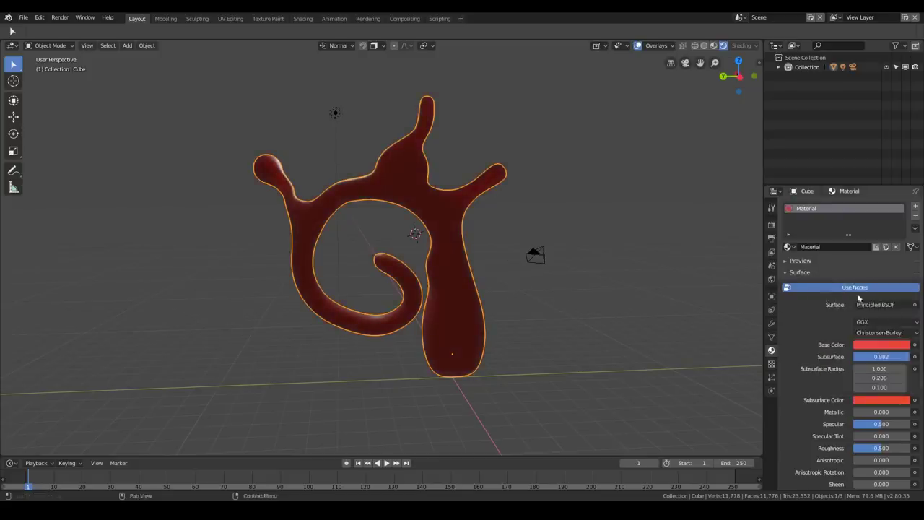
middle_drag(453, 243, 491, 229)
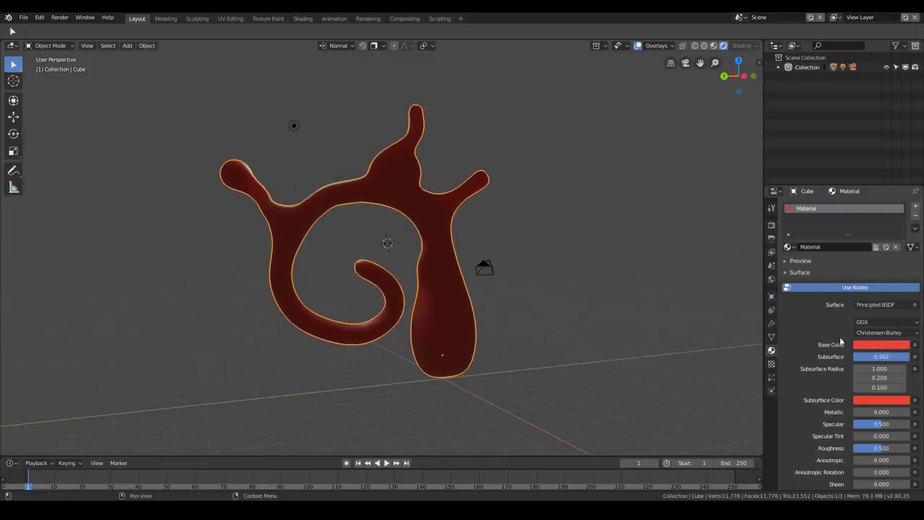
- Change the material's Base Color to light green and raise Subsurface to 1.000
click(870, 345)
drag(856, 249, 846, 232)
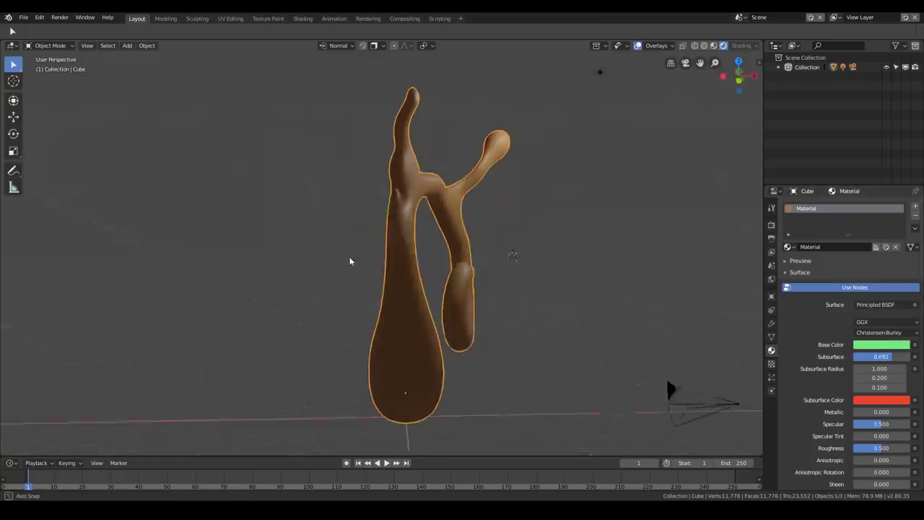
mouse_move(890, 358)
mouse_down()
mouse_move(851, 359)
mouse_move(899, 357)
mouse_up()
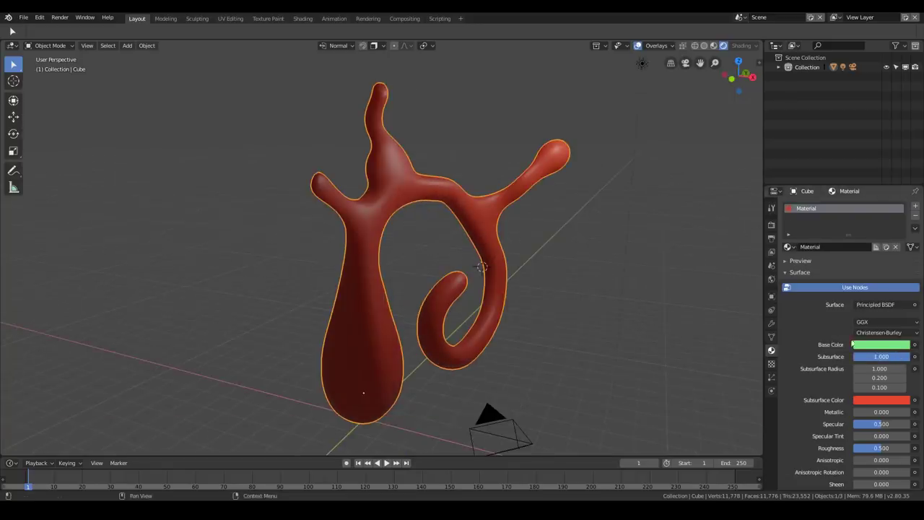
- Set the material's Subsurface to 0.8 and view the sculpture from the side facing away from the light
double_click(879, 356)
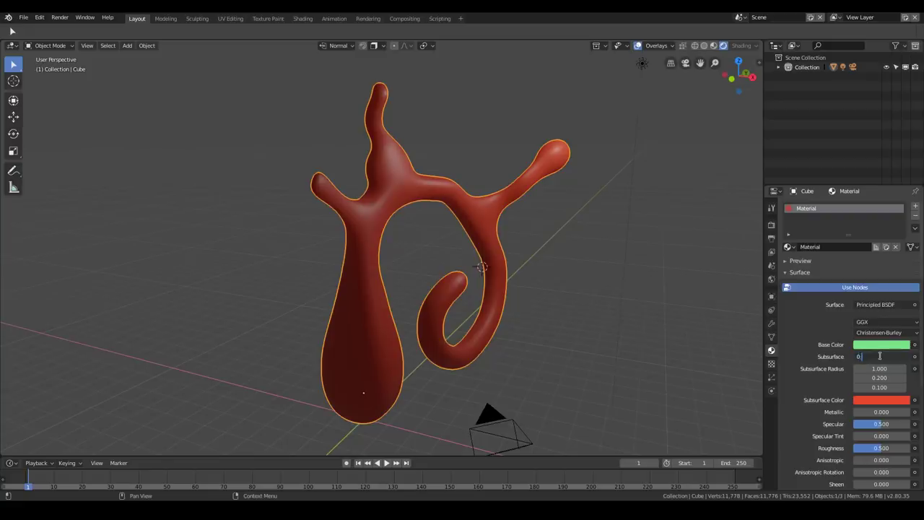
text(0.8)
key(Return)
double_click(880, 356)
text(0.8)
key(Return)
middle_drag(473, 240, 556, 286)
middle_drag(465, 255, 498, 257)
scroll(486, 256, up, 3)
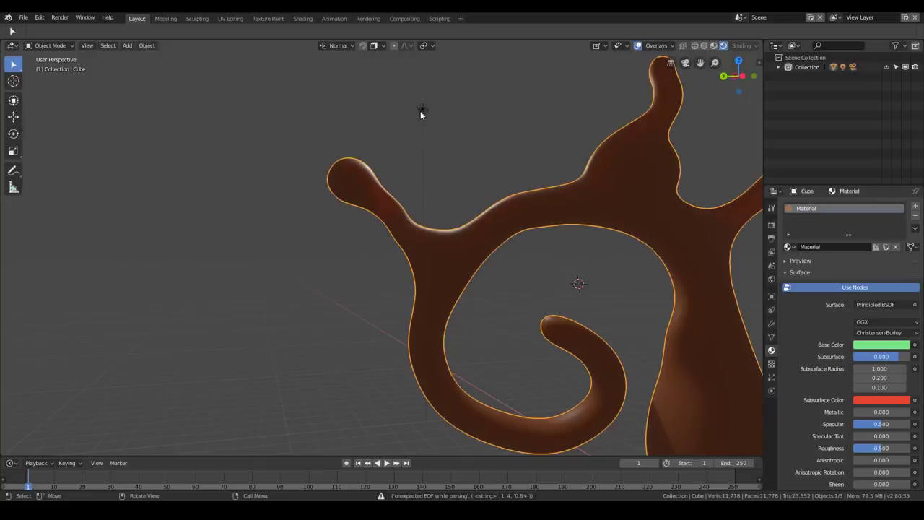
- Select the point light, expand its Shadow settings and adjust the shadow Softness to 1.830
middle_drag(443, 130, 419, 118)
click(420, 120)
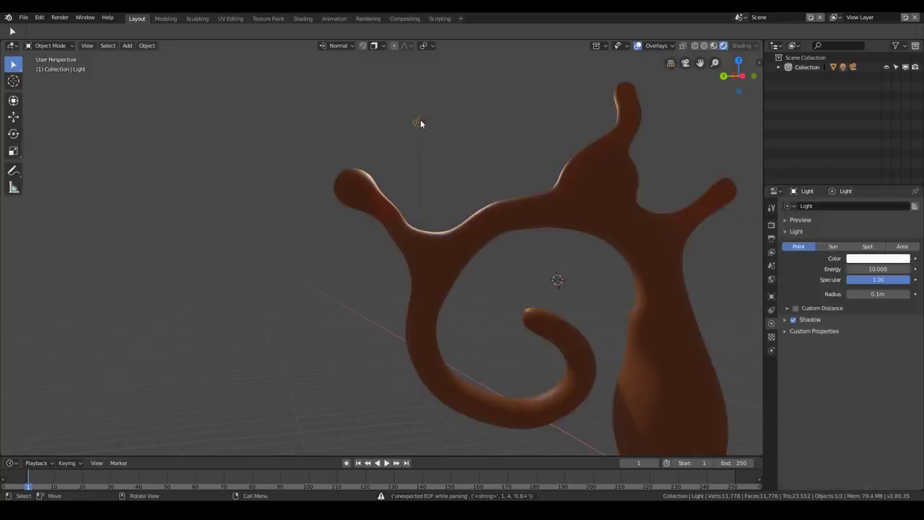
click(785, 322)
drag(882, 345, 883, 346)
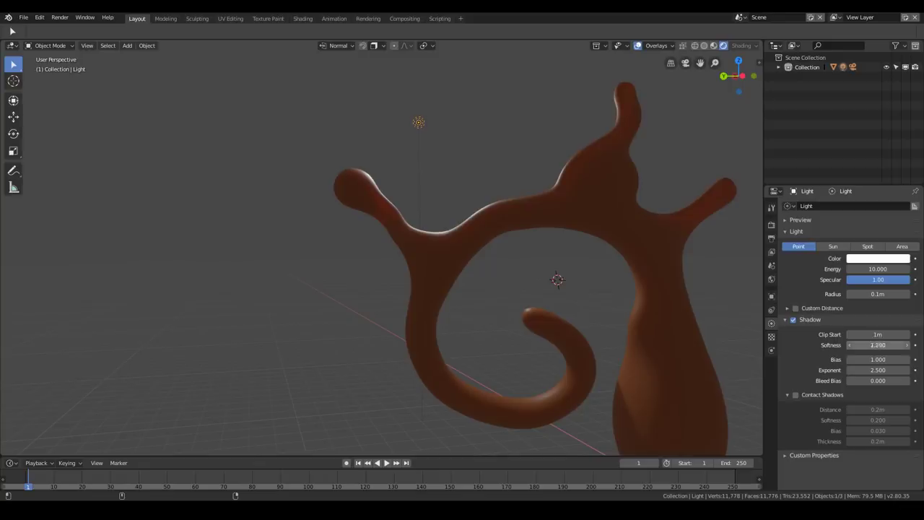
drag(878, 345, 877, 345)
scroll(361, 206, up, 6)
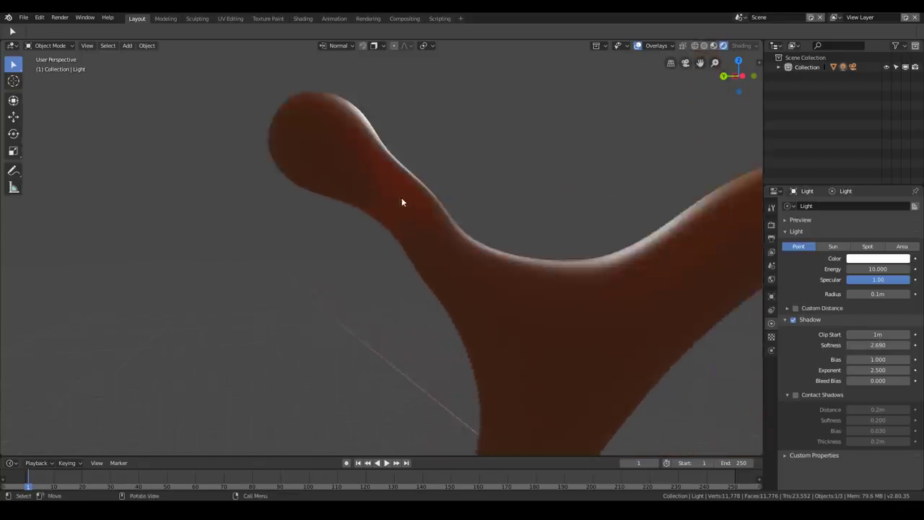
scroll(401, 202, up, 2)
mouse_move(853, 345)
mouse_down()
mouse_move(843, 345)
mouse_move(853, 345)
mouse_up()
scroll(515, 218, down, 10)
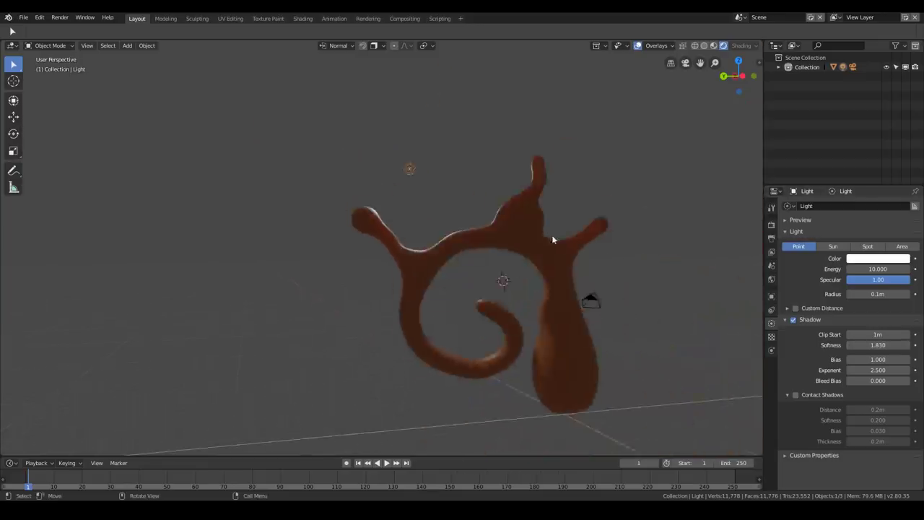
middle_drag(520, 247, 583, 239)
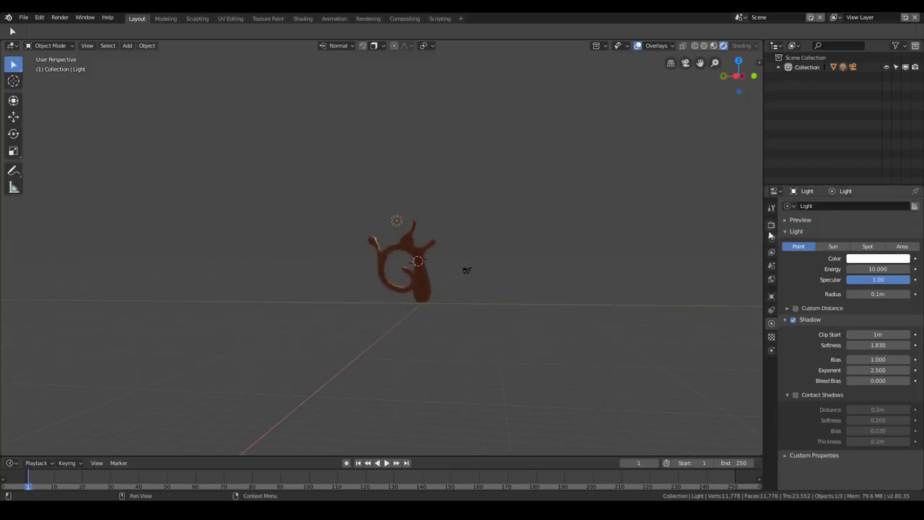
- Enable Use Nodes for the world background, set its Strength to 0.2 and inspect the darker scene
click(772, 279)
click(859, 237)
click(855, 238)
click(850, 238)
click(881, 281)
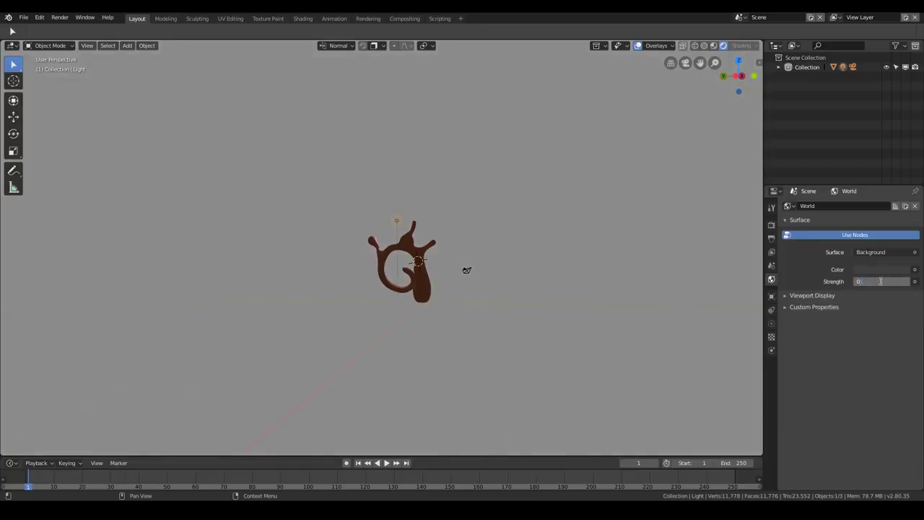
key(Return)
scroll(365, 228, up, 8)
mouse_move(351, 240)
middle_down()
mouse_move(429, 226)
mouse_move(418, 233)
mouse_move(464, 212)
mouse_move(340, 206)
mouse_move(416, 190)
mouse_move(446, 209)
mouse_move(461, 236)
mouse_move(428, 238)
mouse_move(449, 269)
mouse_move(397, 337)
middle_up()
scroll(317, 166, up, 2)
scroll(342, 176, down, 5)
scroll(446, 209, down, 4)
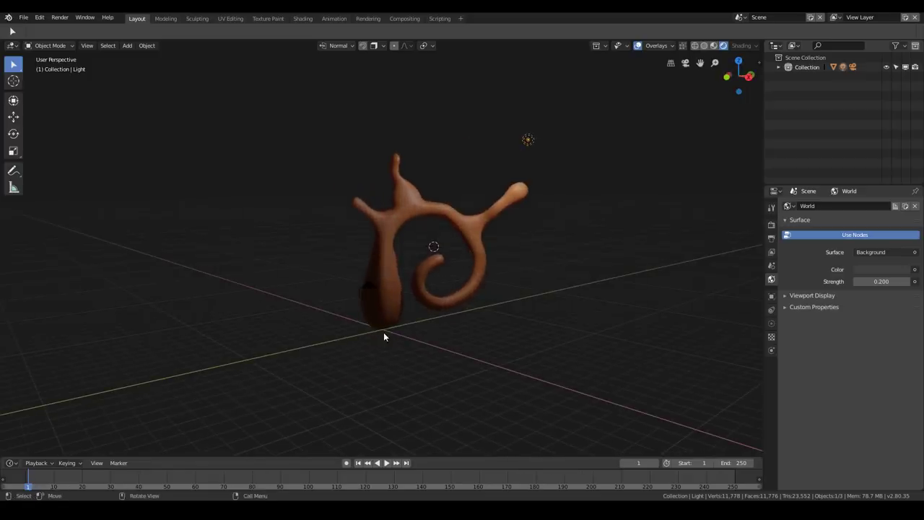
- Select the sculpture and snap the 3D cursor to the world origin
click(384, 330)
click(13, 81)
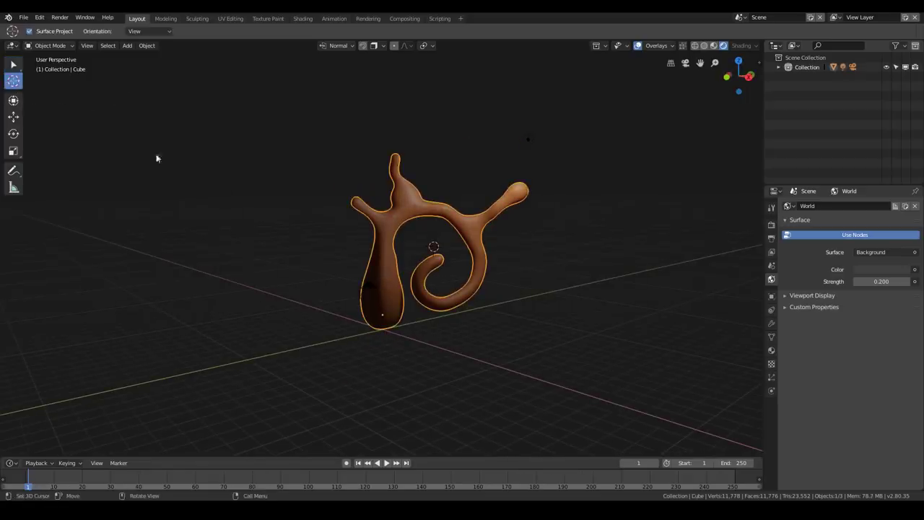
key(shift+s)
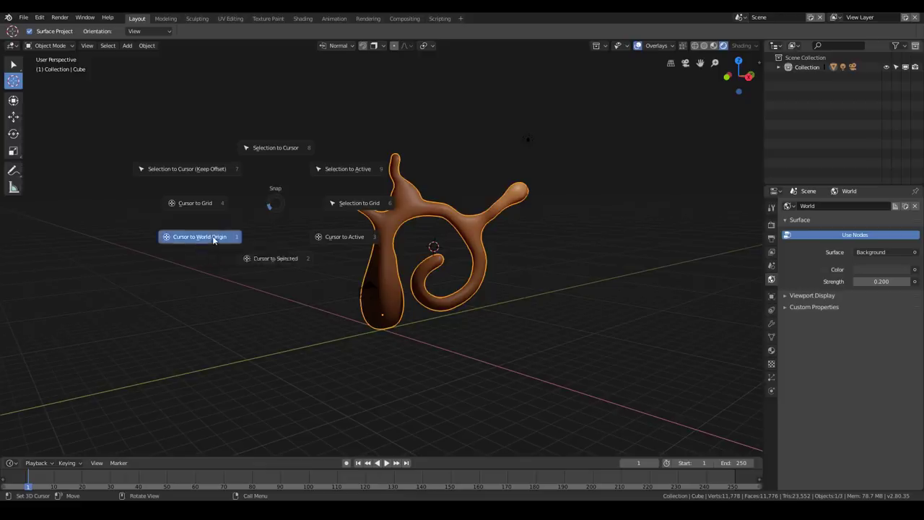
click(213, 239)
middle_drag(408, 260, 338, 302)
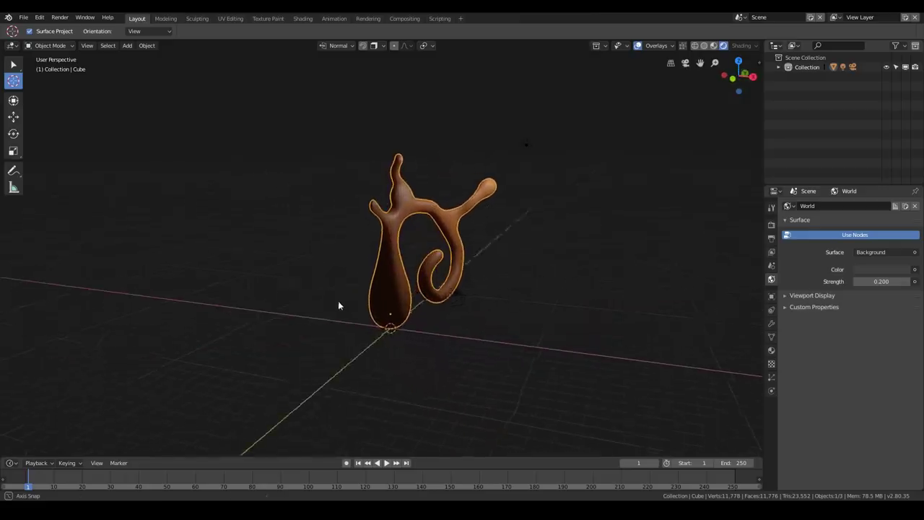
- Add a plane at the 3D cursor and scale its mesh up by about 16, and further again, as a wide floor
key(shift+a)
click(359, 303)
key(Tab)
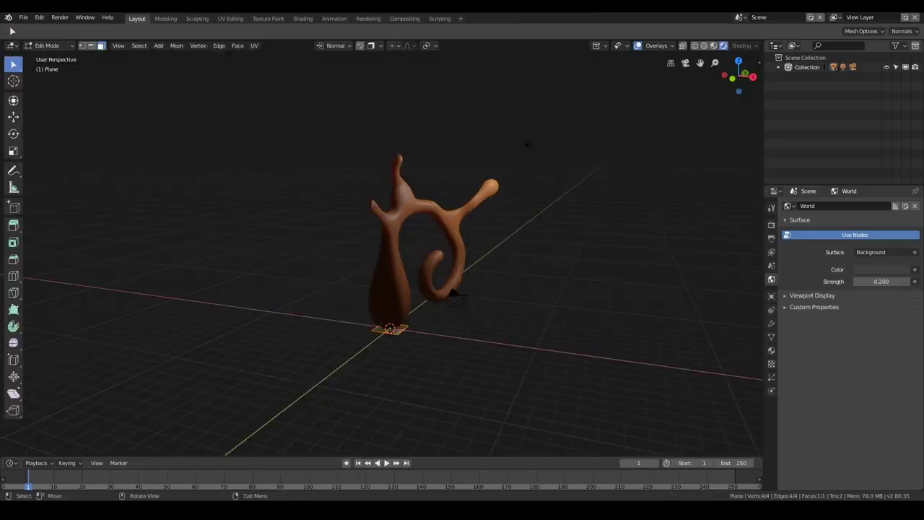
key(s)
click(446, 310)
scroll(446, 311, down, 1)
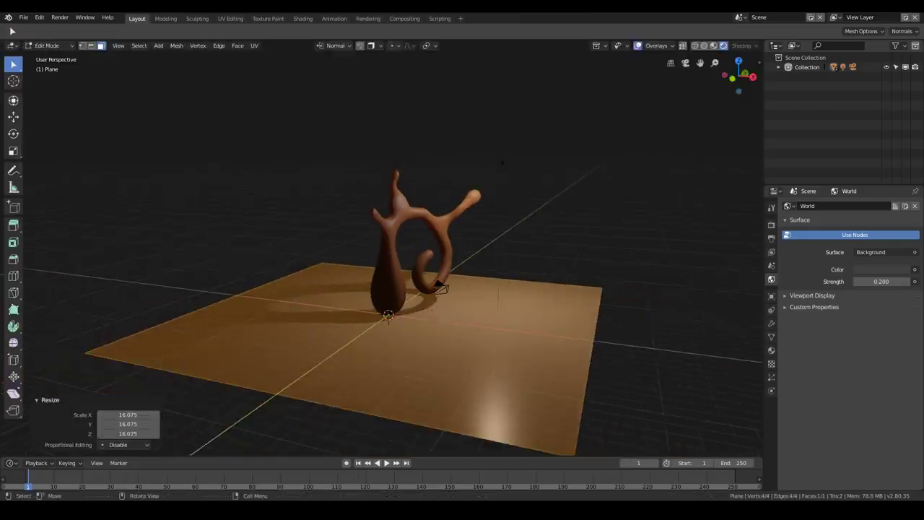
key(s)
click(471, 312)
scroll(471, 313, down, 3)
- Extrude the floor's edge behind the sculpture about 22.5 m straight up along Z and raise it further to form a wall
middle_drag(463, 307, 364, 270)
key(1)
right_click(302, 252)
key(Escape)
key(2)
click(291, 251)
middle_drag(331, 258, 394, 254)
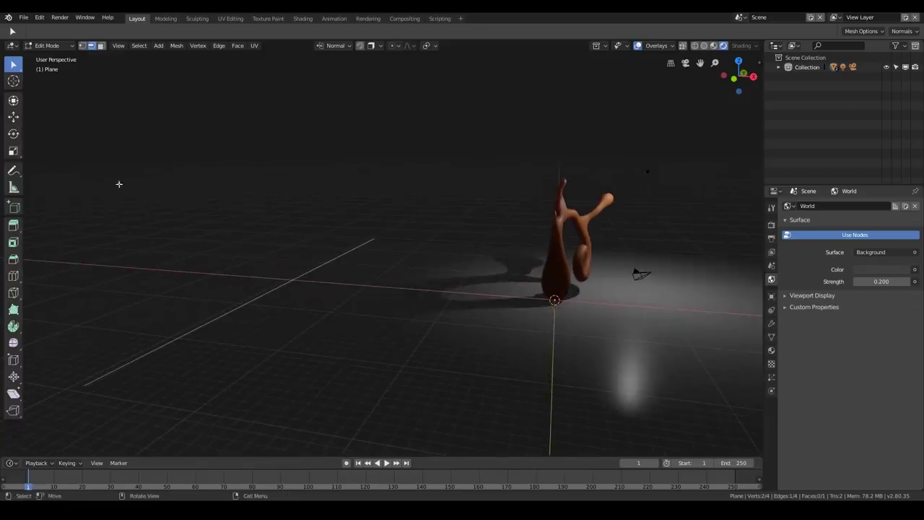
click(13, 117)
key(e)
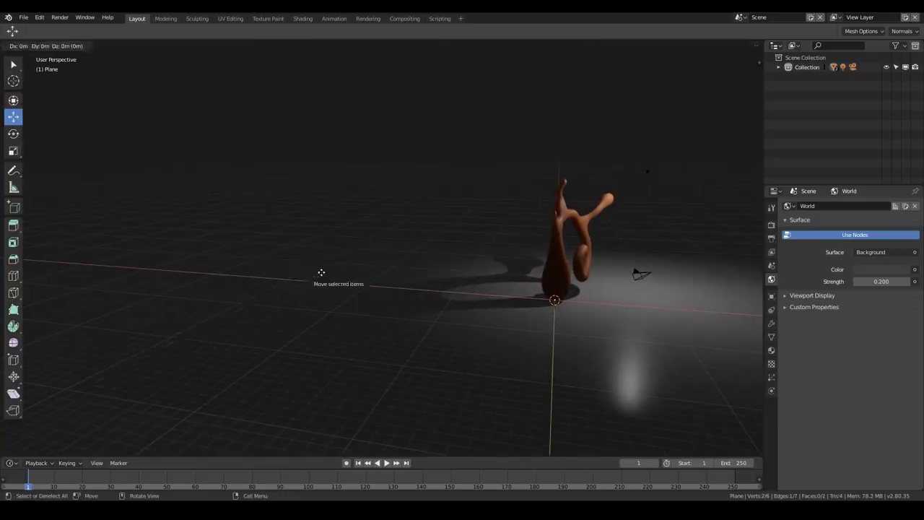
click(347, 120)
scroll(346, 121, down, 3)
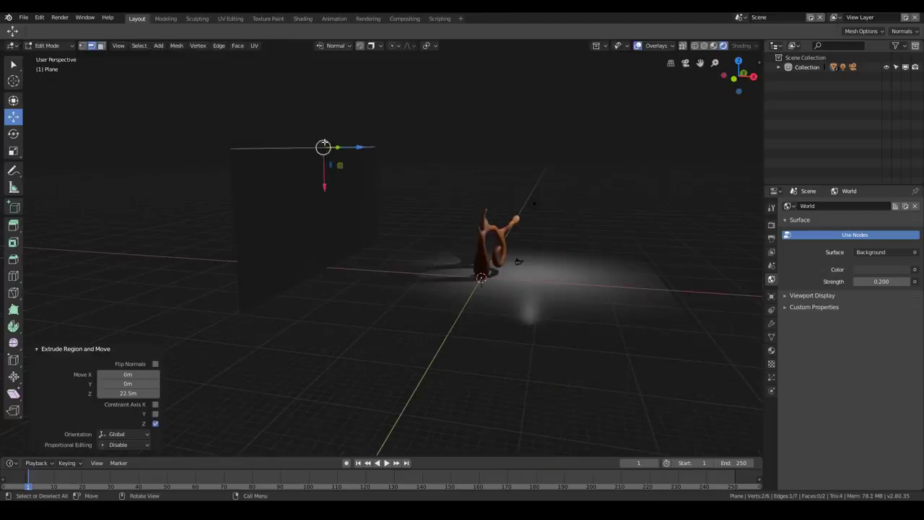
drag(324, 179, 325, 118)
- Bevel the edge between floor and wall with 22 segments into a wide curved backdrop transition
middle_drag(358, 259, 340, 258)
ctrl+right_click(338, 256)
key(ctrl+b)
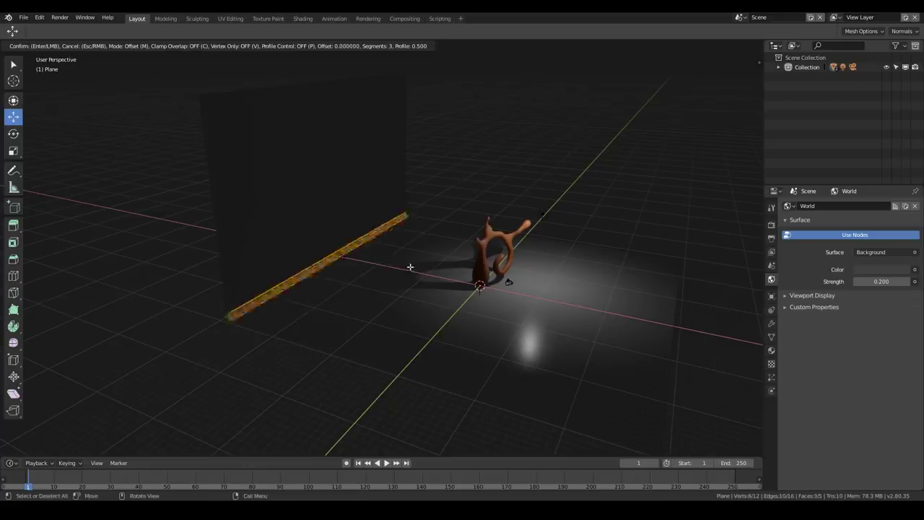
scroll(433, 269, up, 2)
scroll(479, 275, up, 15)
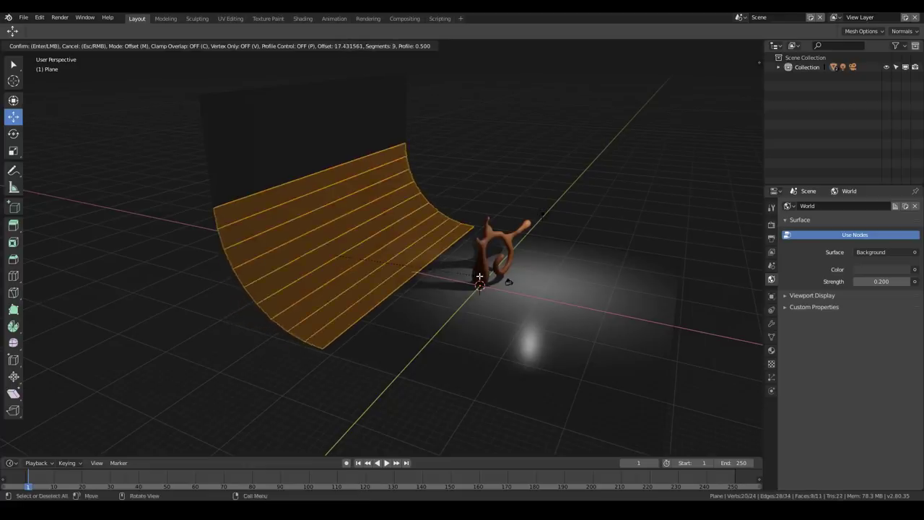
scroll(480, 276, up, 1)
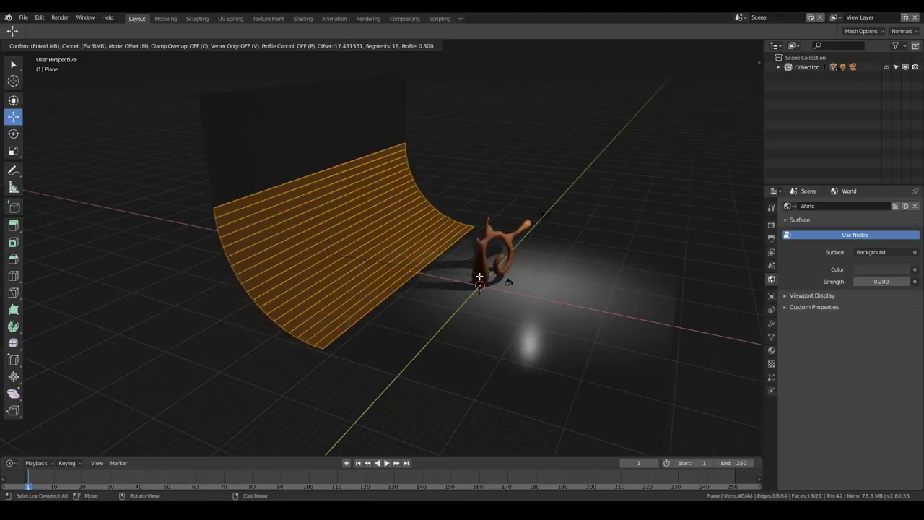
scroll(480, 275, up, 3)
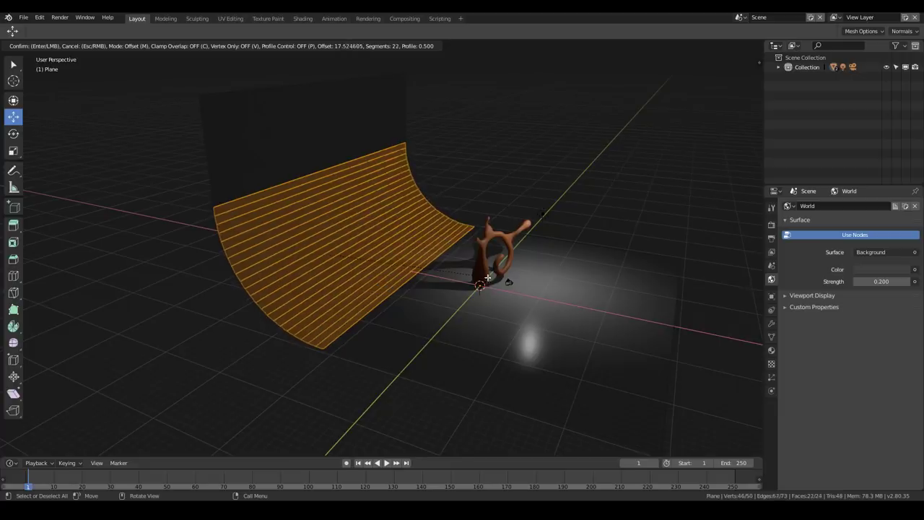
click(451, 261)
- Compare the mesh context menus in edge, face and vertex selection modes on the backdrop
key(a)
key(alt+a)
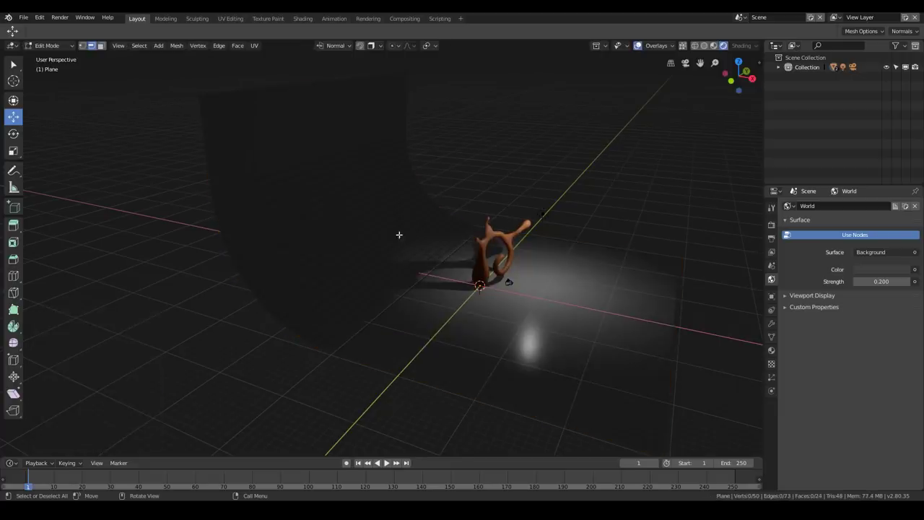
right_click(399, 225)
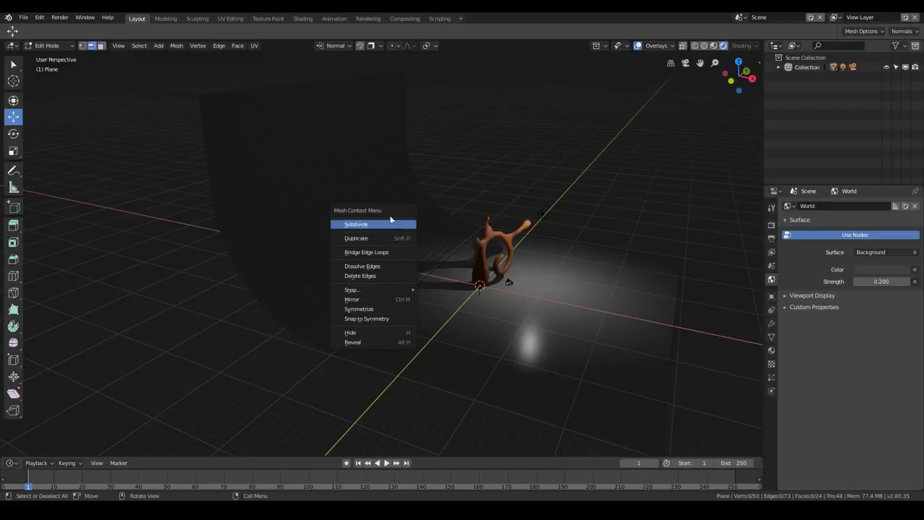
key(Escape)
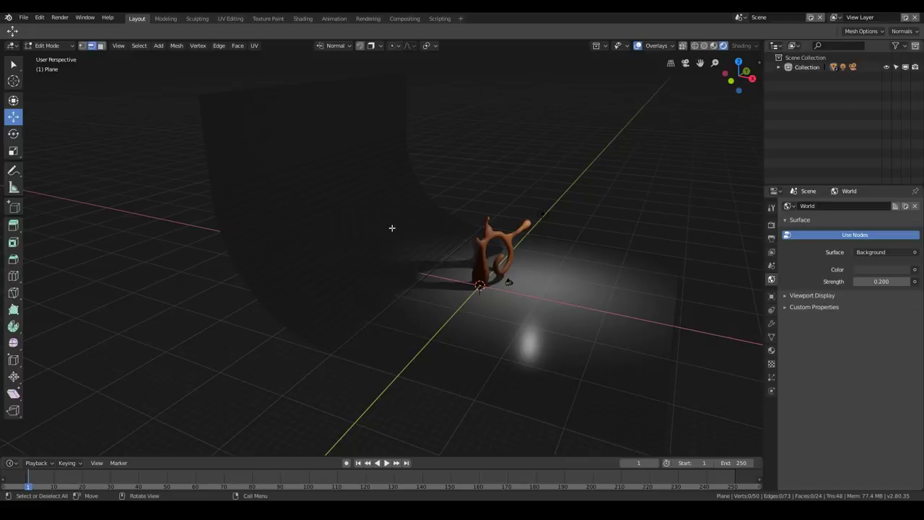
click(101, 45)
click(334, 118)
right_click(373, 148)
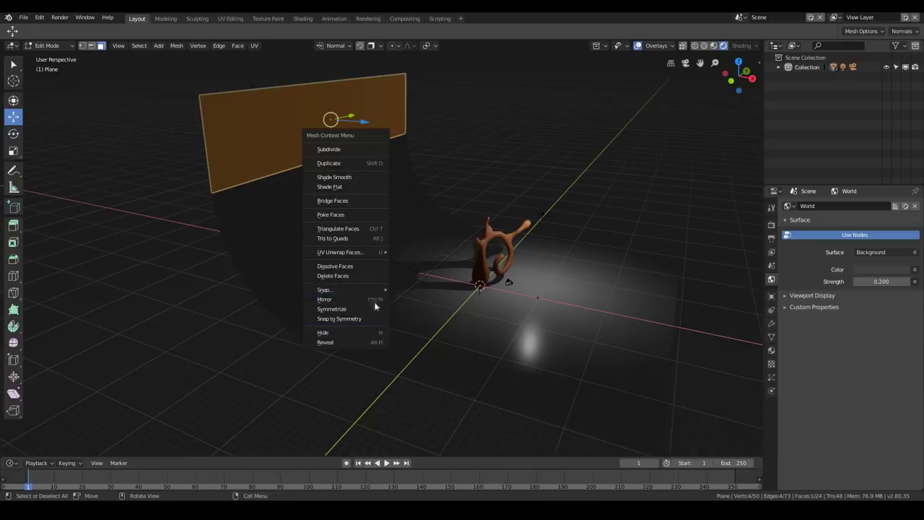
key(Escape)
key(1)
click(406, 73)
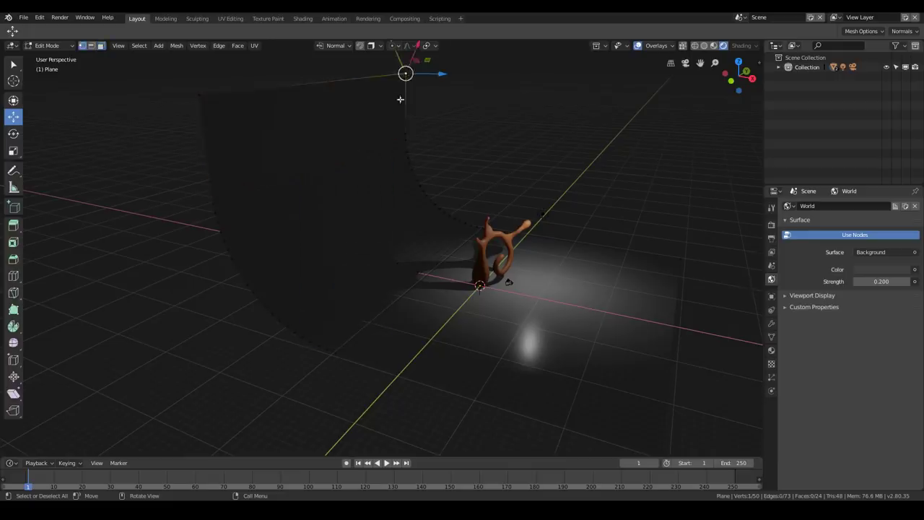
right_click(405, 75)
- Return to Object Mode and apply Smooth Shading to the backdrop
key(Tab)
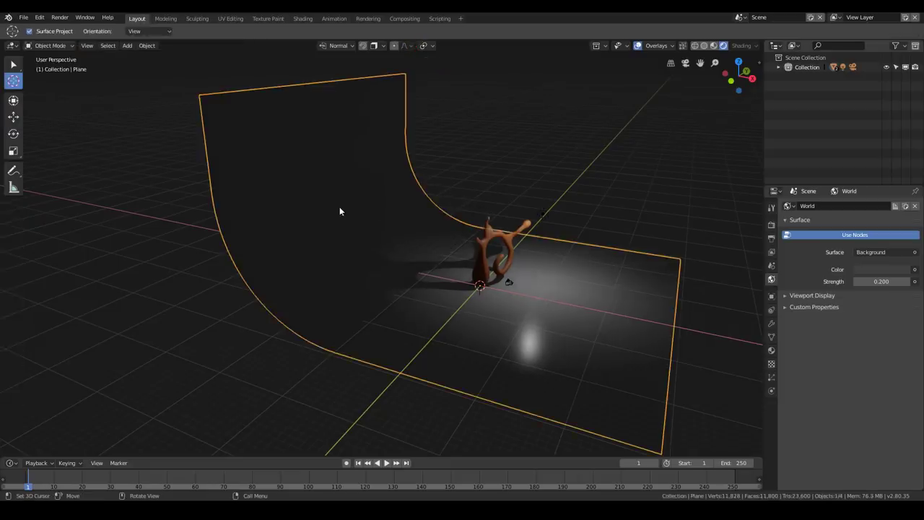
right_click(379, 209)
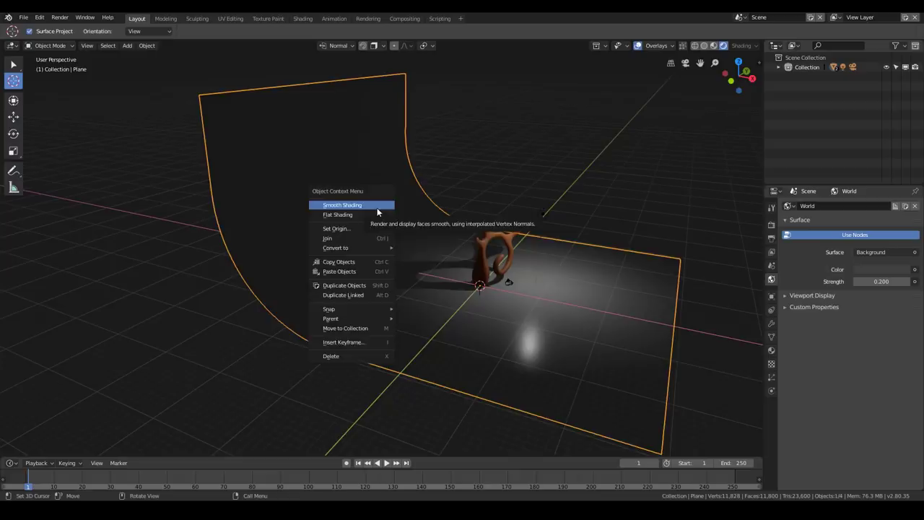
click(377, 208)
mouse_move(372, 234)
middle_down()
mouse_move(404, 233)
mouse_move(366, 237)
middle_up()
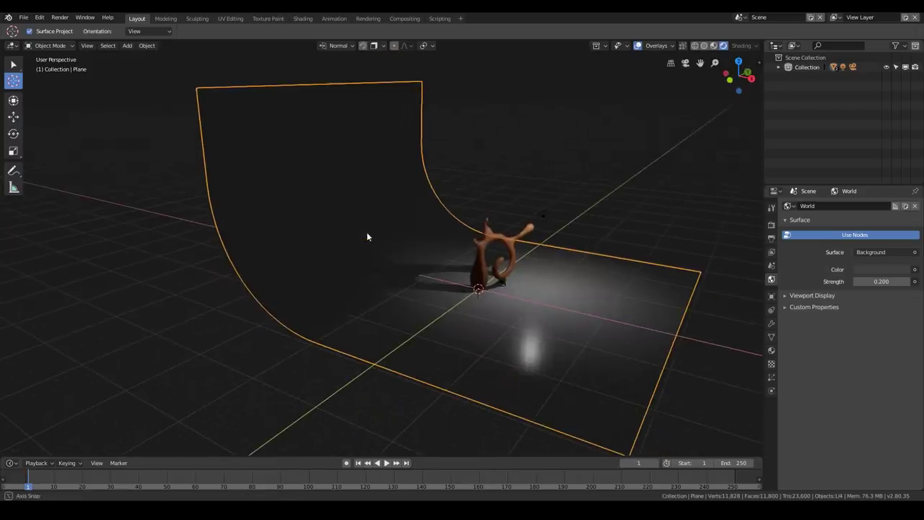
- Give the backdrop a new material with Specular 0 and a grey Base Color of 0.650 in all RGB channels
click(771, 352)
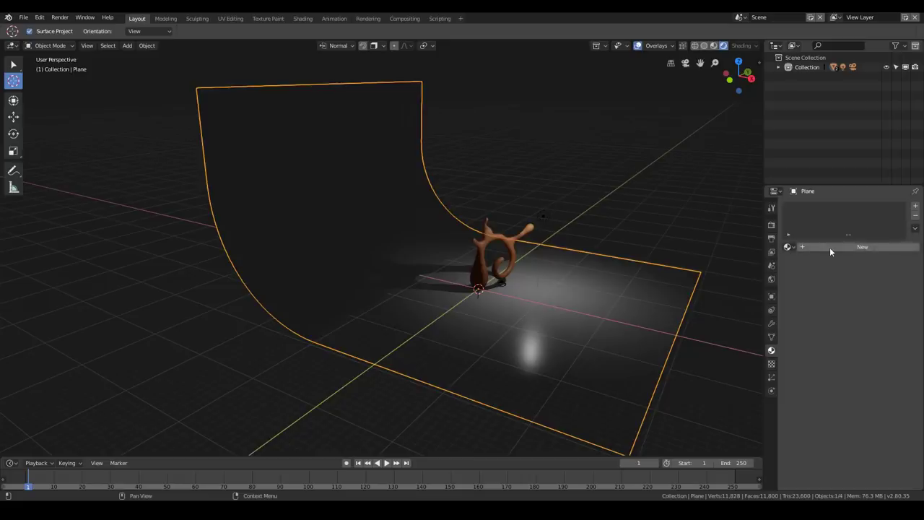
click(829, 247)
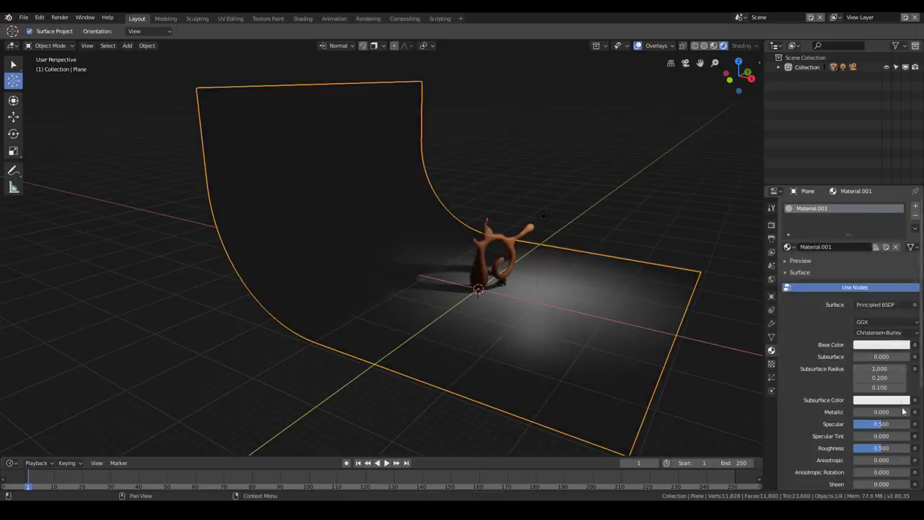
drag(893, 428, 860, 427)
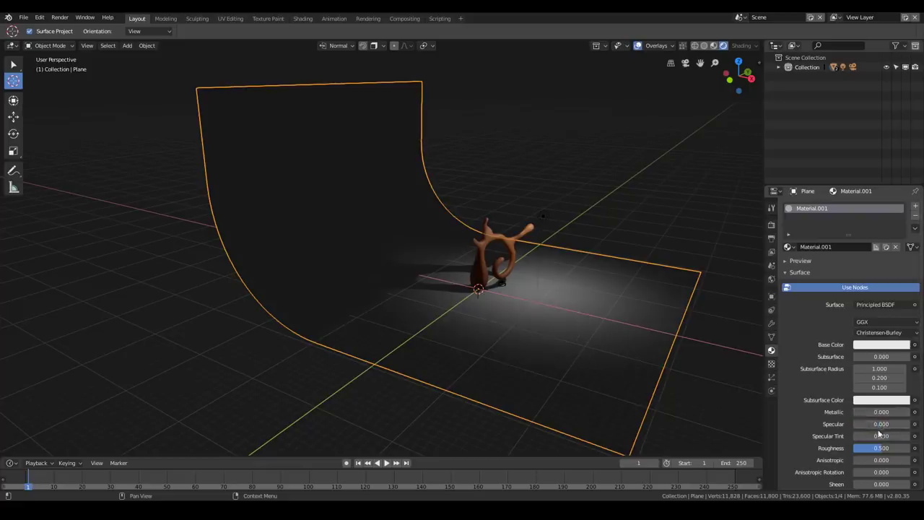
click(882, 344)
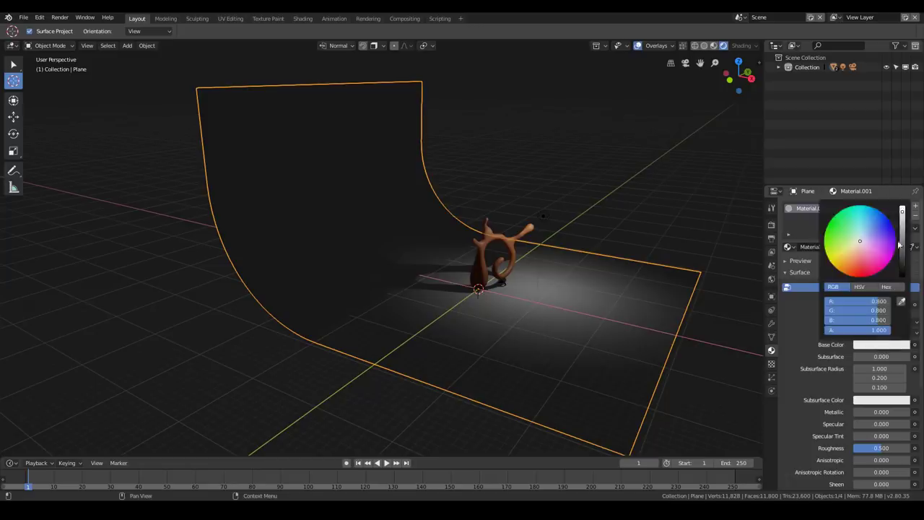
drag(902, 214, 902, 217)
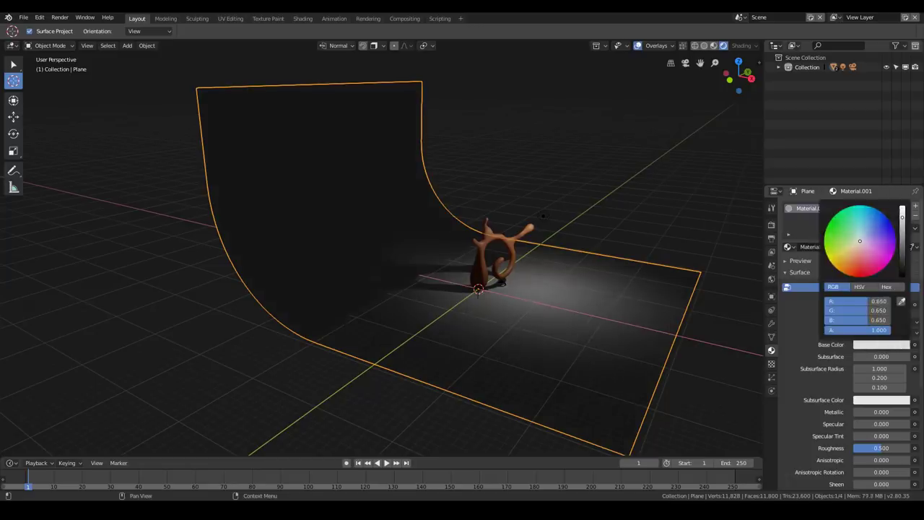
- Set the world background Strength to 0.8
middle_drag(563, 223, 458, 239)
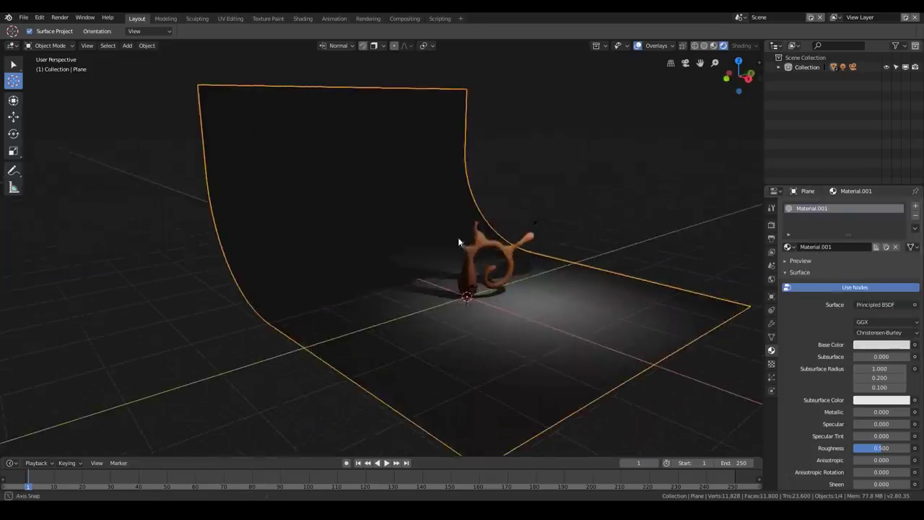
click(772, 278)
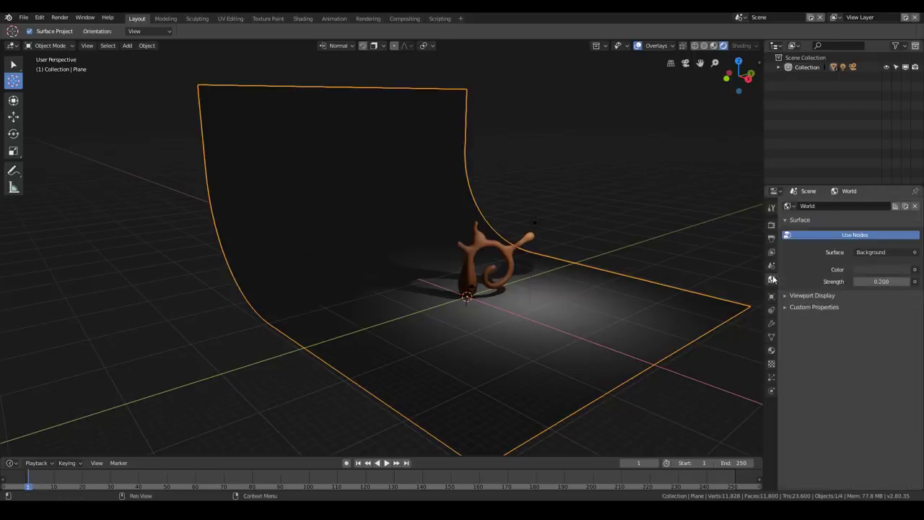
click(880, 282)
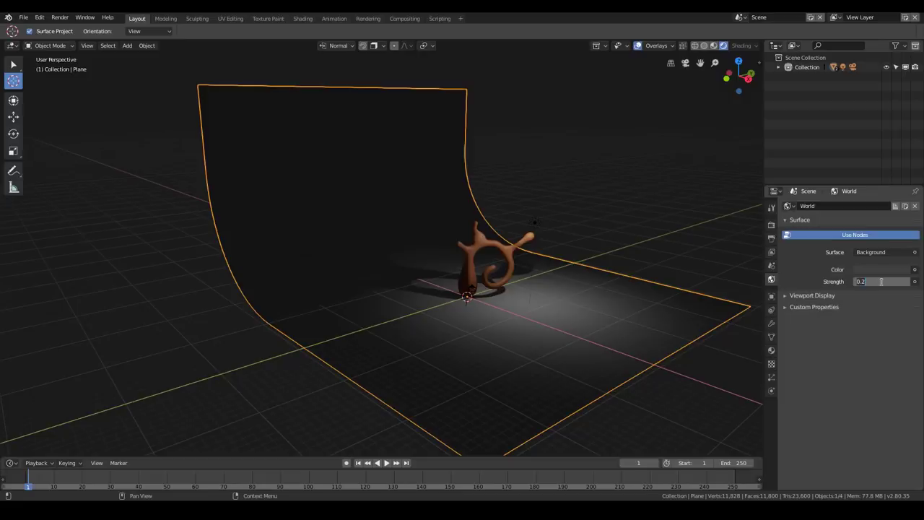
key(BackSpace)
text(1)
key(Return)
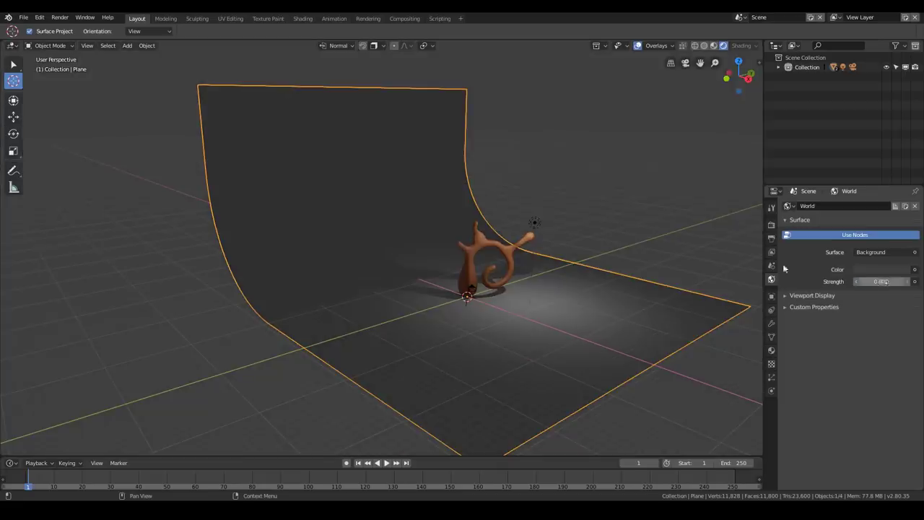
- Place the 3D cursor over the point light with the Cursor tool and select the backdrop with the Select tool
middle_drag(459, 273, 421, 205)
scroll(421, 204, down, 3)
click(426, 207)
click(498, 136)
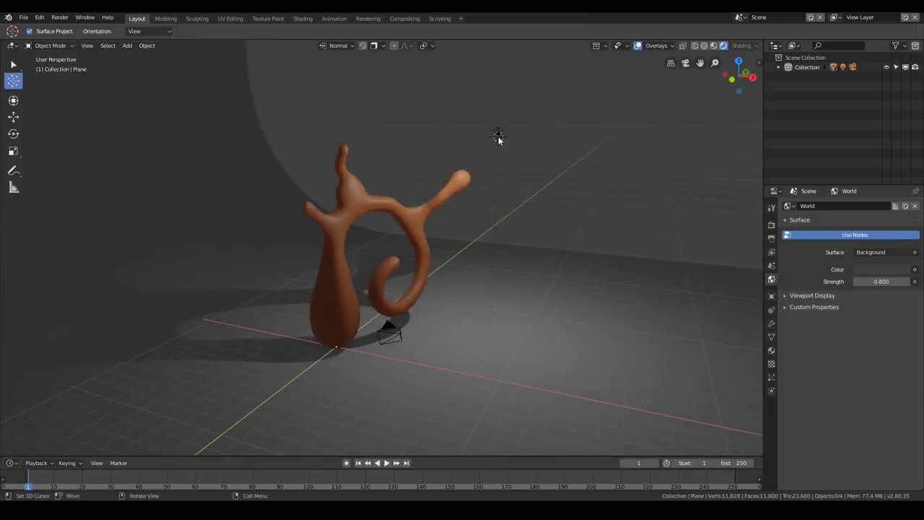
click(14, 65)
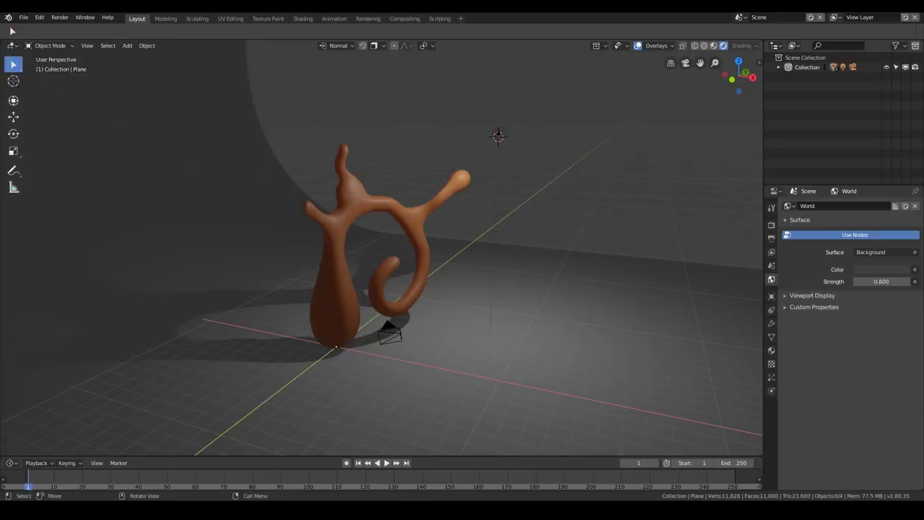
click(368, 277)
- Place the 3D cursor at several spots with the Cursor tool, ending on the floor in front of the sculpture's base
click(13, 81)
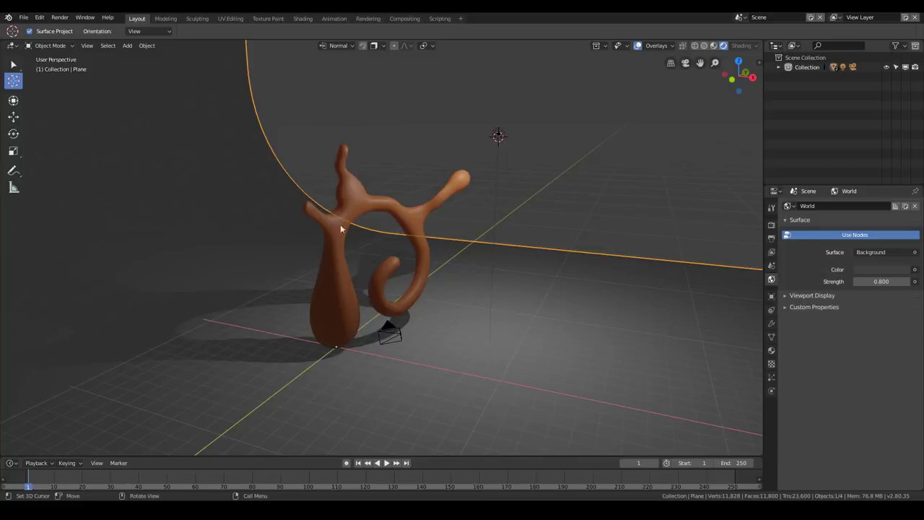
drag(251, 329, 489, 281)
right_click(298, 200)
right_click(243, 187)
click(462, 288)
click(167, 234)
click(285, 371)
- Switch to the Select tool and select the sculpture, the point light and finally the camera
click(13, 65)
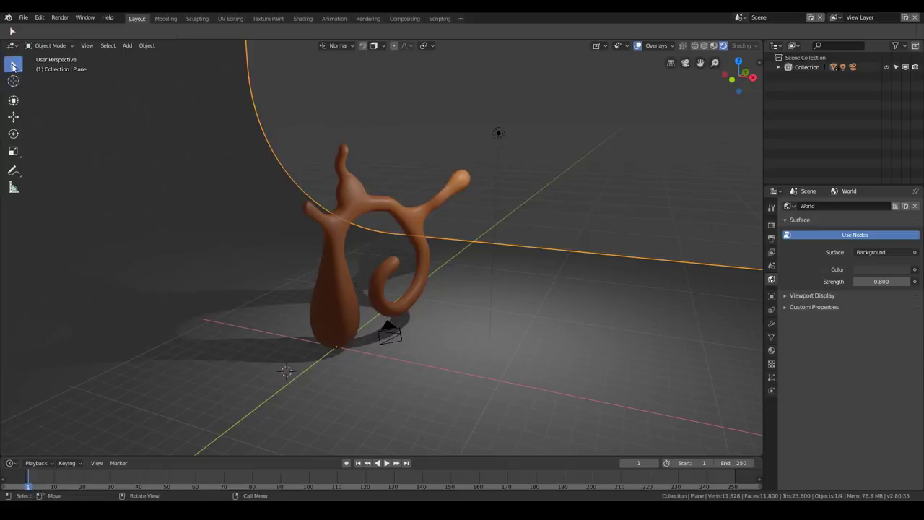
click(366, 207)
click(498, 132)
click(395, 336)
click(396, 336)
- Enable Ambient Occlusion in the Eevee render settings and check its effect around the sculpture
middle_drag(435, 306, 443, 278)
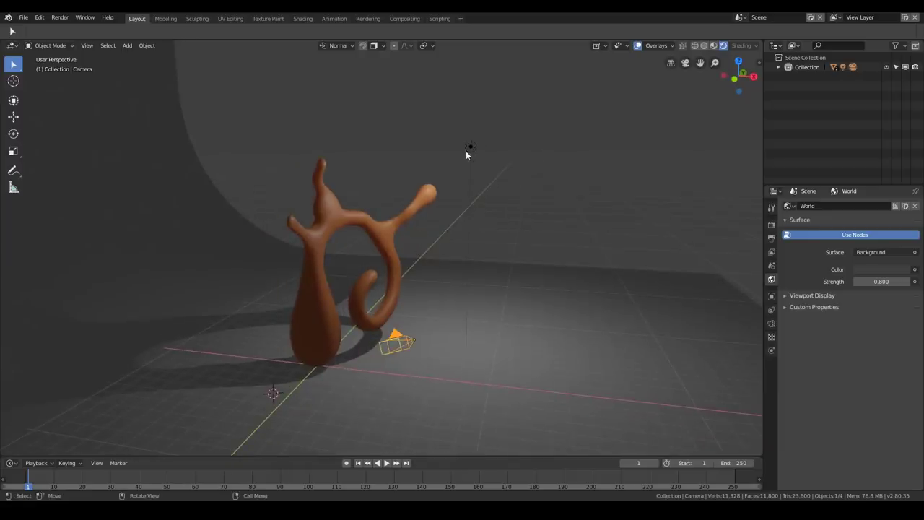
click(771, 226)
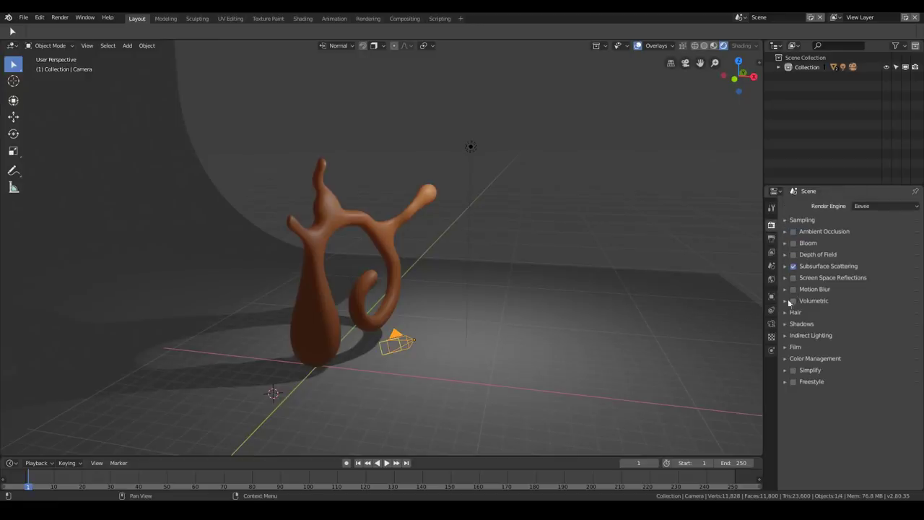
click(785, 233)
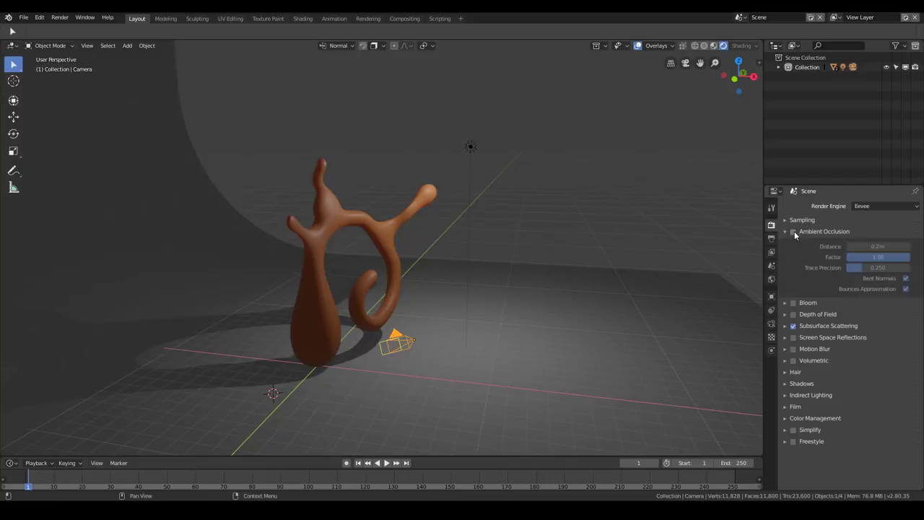
click(794, 231)
shift+middle_drag(359, 298, 436, 209)
scroll(406, 265, up, 5)
scroll(435, 231, down, 2)
middle_drag(432, 257, 620, 266)
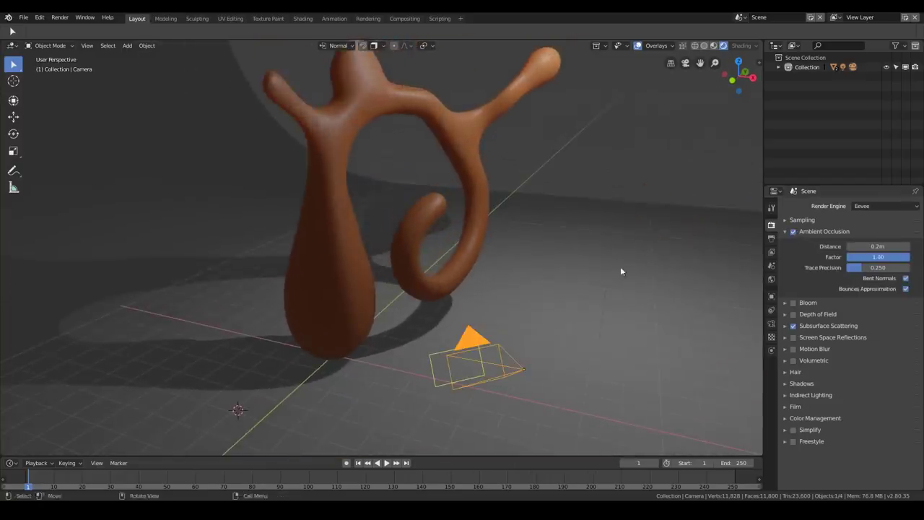
- Increase the Ambient Occlusion Distance to about 0.92 m
drag(878, 246, 906, 246)
scroll(386, 282, down, 4)
shift+middle_drag(387, 283, 410, 276)
middle_drag(360, 246, 422, 274)
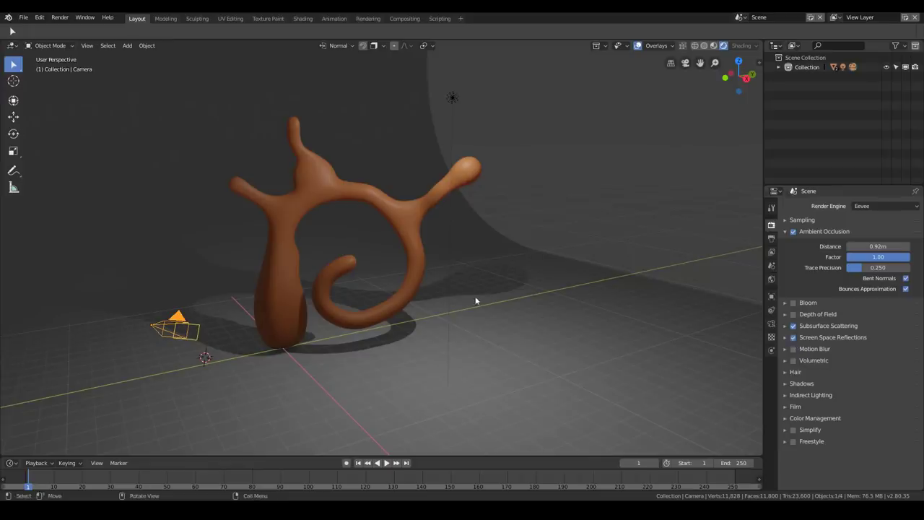
- Expand the Screen Space Reflections settings and examine the sculpture's surface from several angles
click(784, 338)
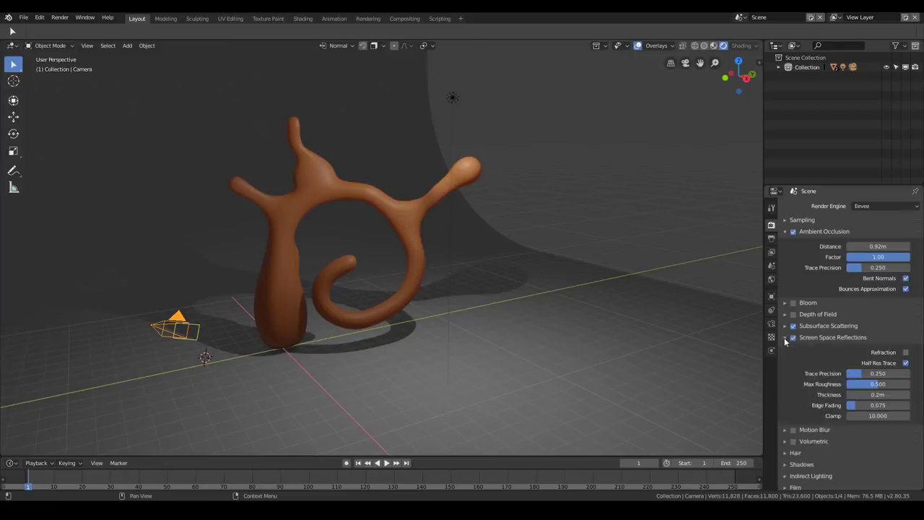
mouse_move(452, 218)
middle_down()
mouse_move(418, 228)
mouse_move(420, 207)
middle_up()
mouse_move(417, 264)
middle_down()
mouse_move(395, 261)
mouse_move(414, 298)
mouse_move(392, 306)
mouse_move(356, 288)
mouse_move(379, 312)
mouse_move(366, 294)
mouse_move(356, 302)
middle_up()
scroll(396, 261, up, 3)
scroll(408, 289, down, 6)
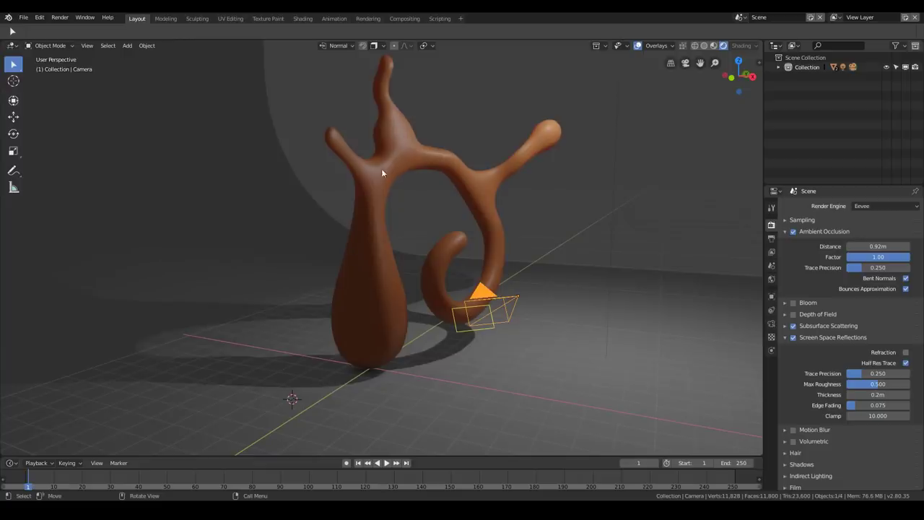
- Select the sculpture and set its material's Roughness to 0.2
click(440, 163)
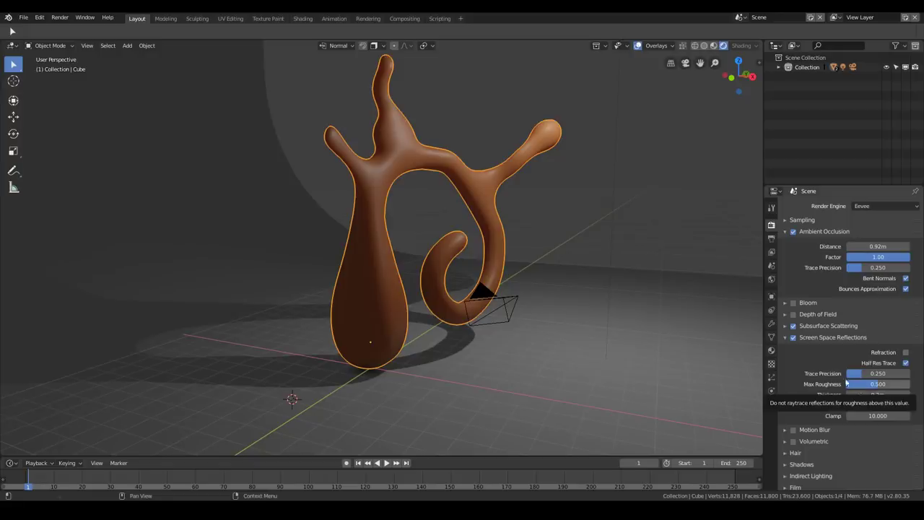
click(772, 351)
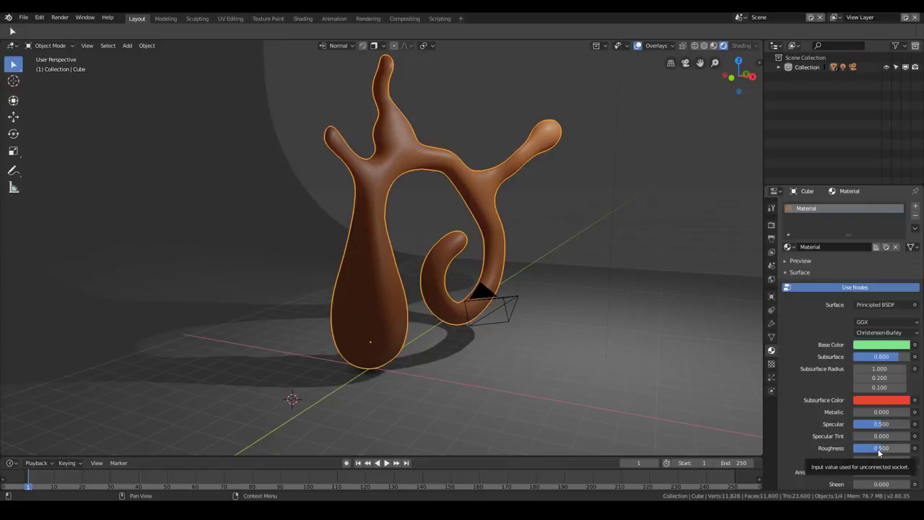
click(878, 448)
text(0)
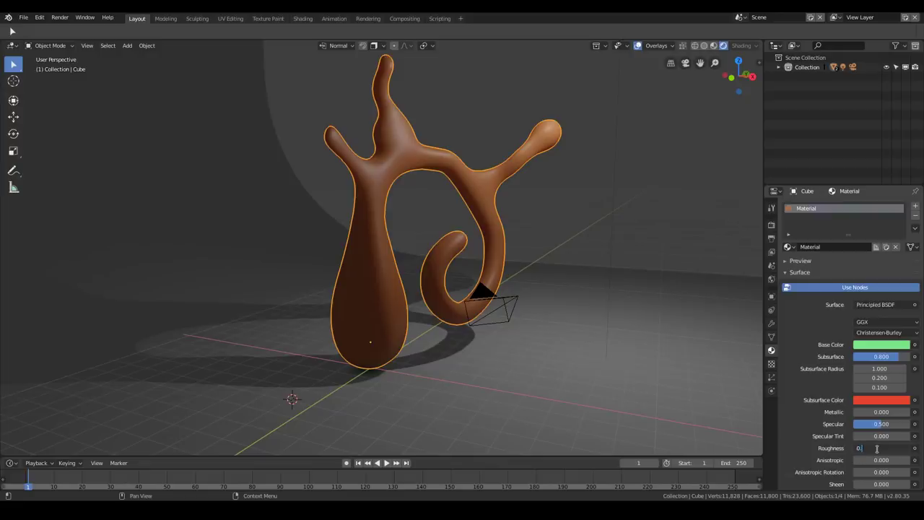
text(.2)
key(Return)
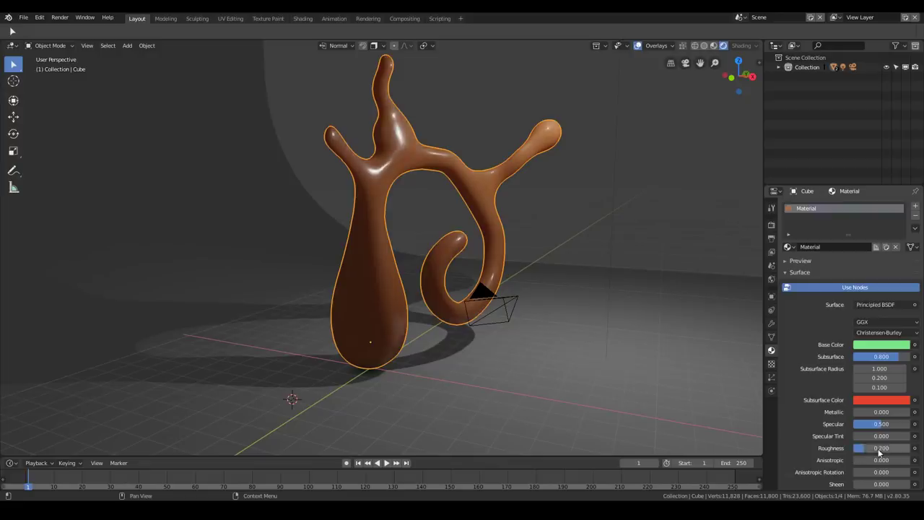
middle_drag(488, 341, 374, 293)
scroll(407, 301, up, 4)
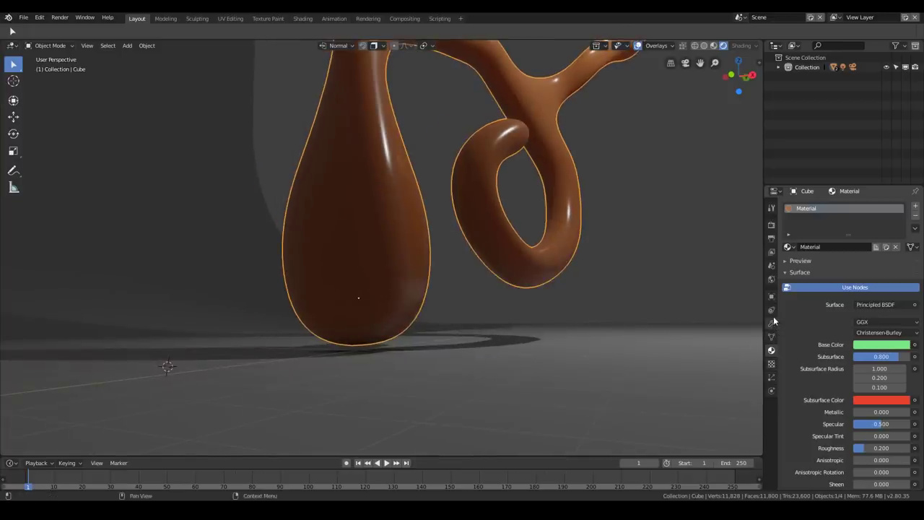
- Switch Screen Space Reflections off and on again to compare the sculpture's reflections, deselecting the sculpture while inspecting it
click(770, 225)
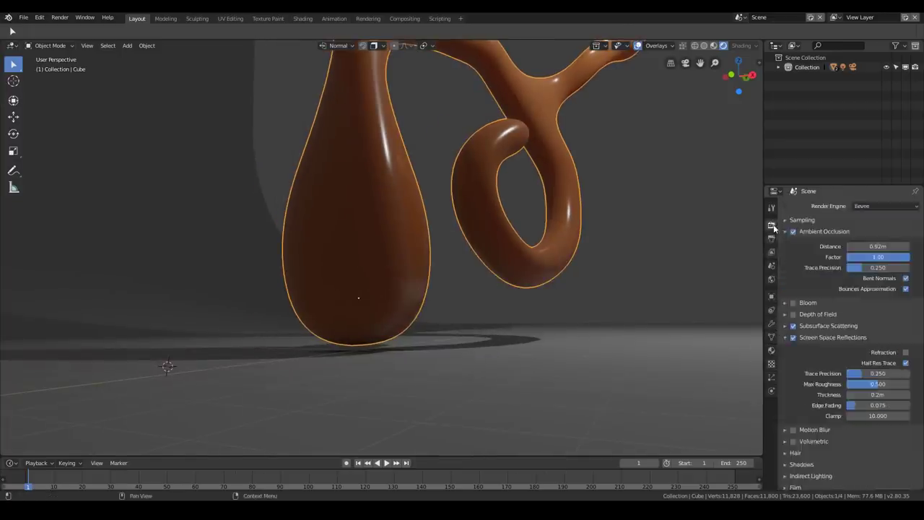
click(794, 338)
click(793, 338)
scroll(418, 288, down, 5)
mouse_move(420, 282)
middle_down()
mouse_move(463, 258)
mouse_move(438, 233)
mouse_move(414, 252)
mouse_move(367, 243)
mouse_move(429, 249)
mouse_move(433, 258)
mouse_move(444, 248)
mouse_move(428, 274)
middle_up()
click(463, 258)
scroll(444, 249, up, 3)
scroll(435, 256, down, 1)
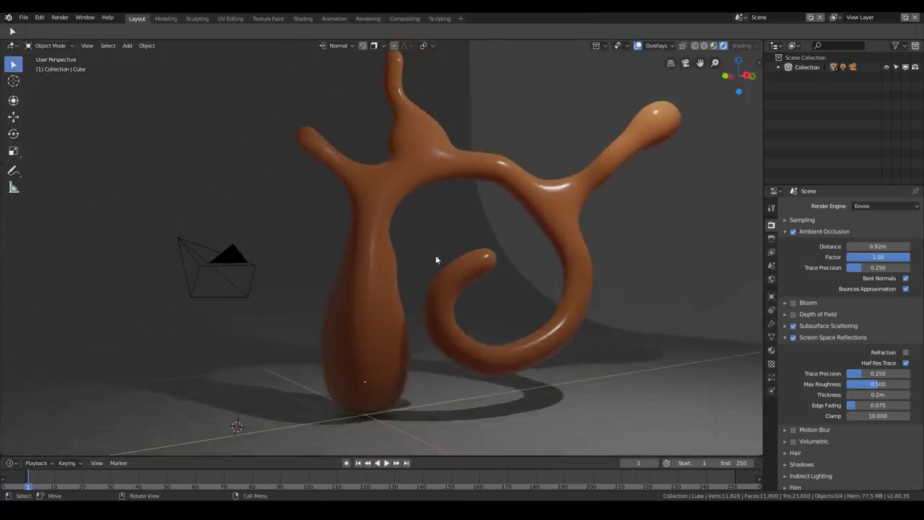
- Select the point light above the sculpture and change its type to Area
scroll(436, 260, down, 5)
click(508, 124)
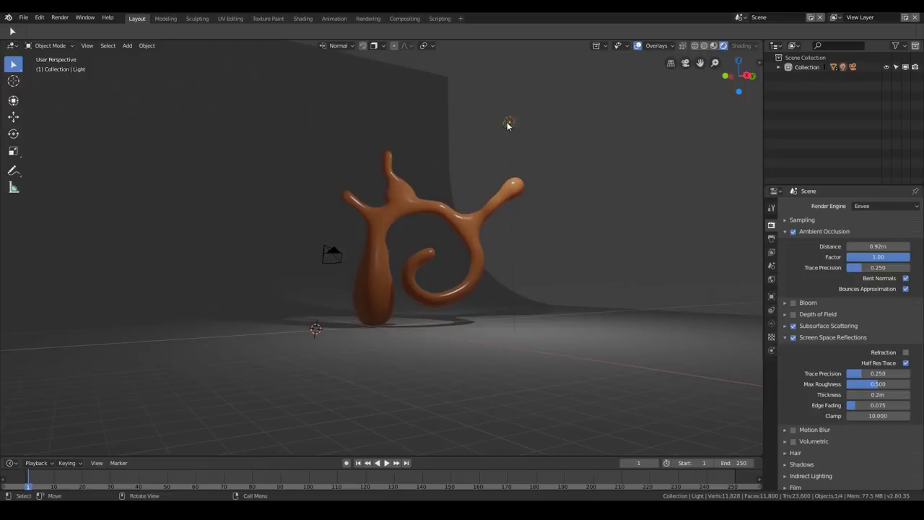
click(770, 323)
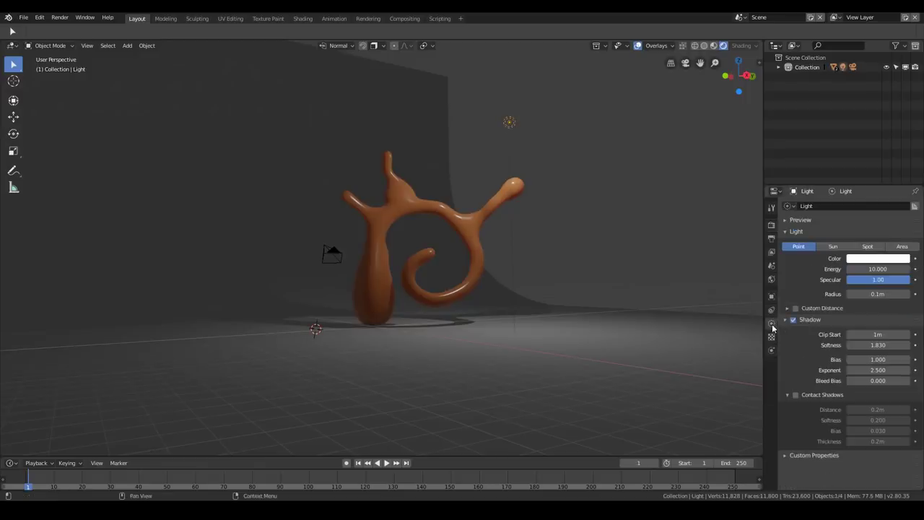
click(901, 246)
middle_drag(714, 245, 683, 262)
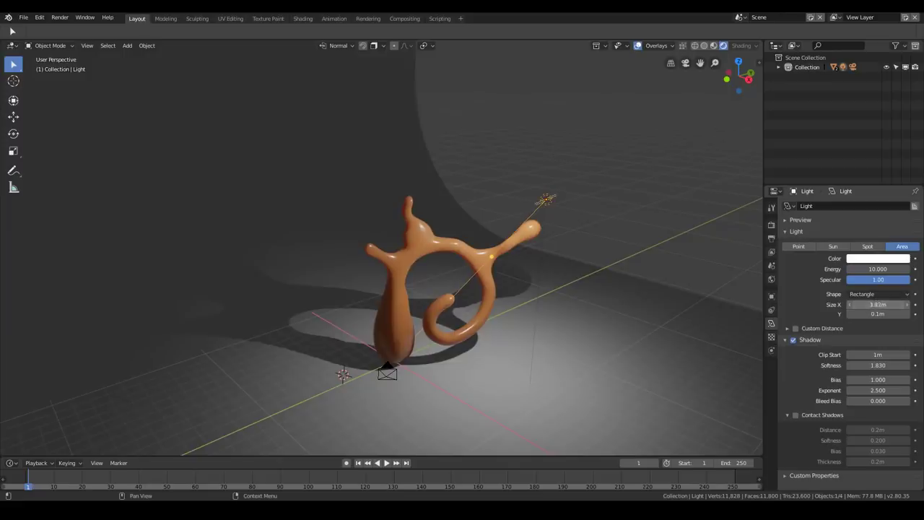
- Size the rectangular area light to about 4.99 m in X and 3.9 m in Y
drag(873, 314, 908, 314)
middle_drag(290, 309, 394, 334)
scroll(405, 344, up, 1)
middle_drag(445, 284, 473, 261)
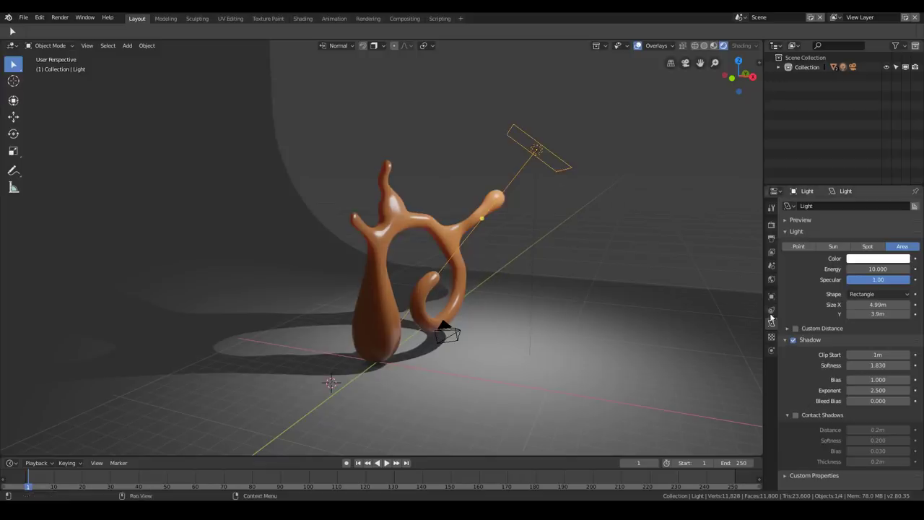
- Collapse the Ambient Occlusion and Screen Space Reflections settings and enable Soft Shadows in the render settings
click(771, 226)
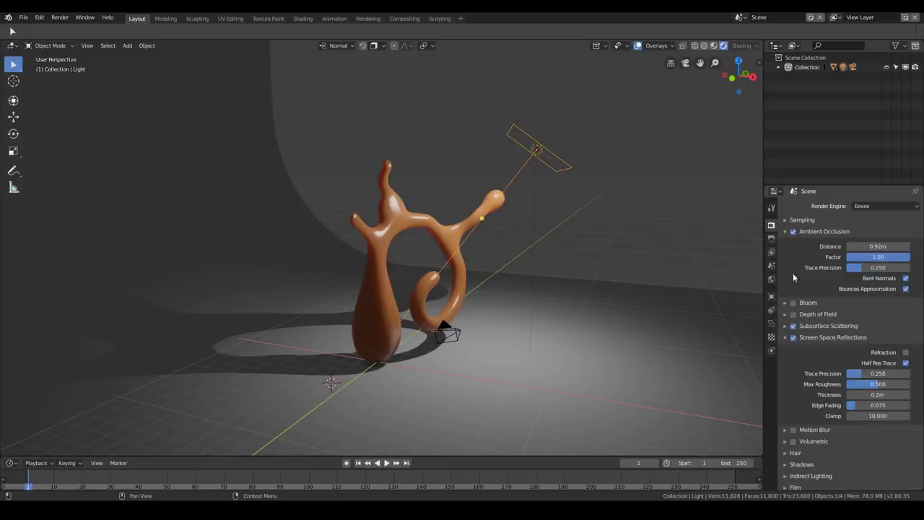
click(786, 232)
click(786, 278)
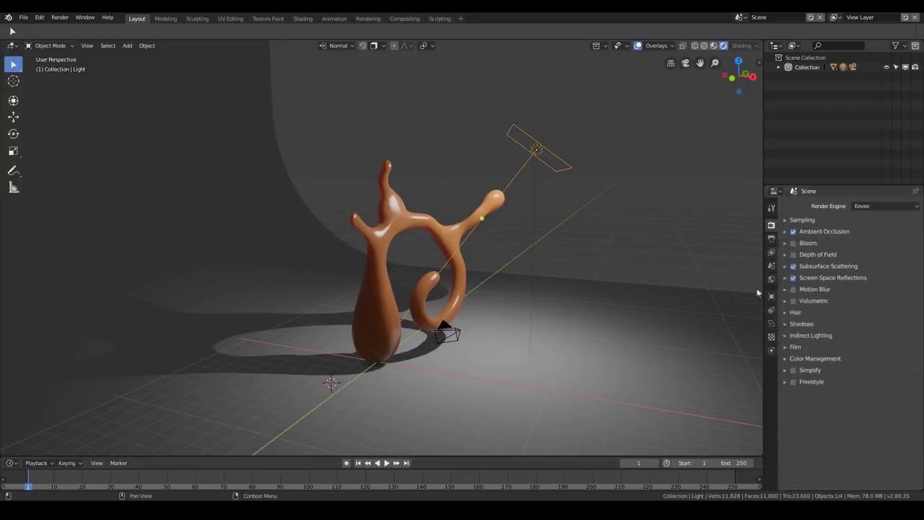
click(792, 324)
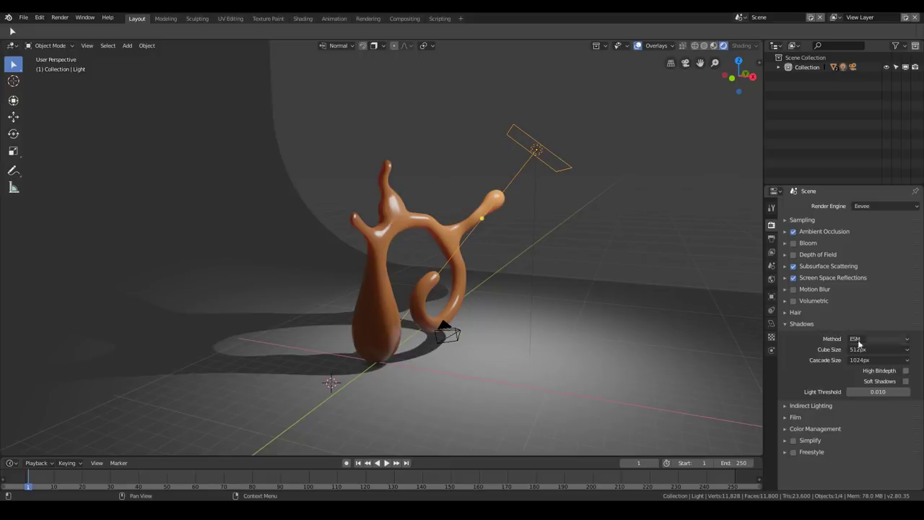
click(906, 382)
middle_drag(504, 332, 344, 329)
mouse_move(458, 323)
middle_down()
mouse_move(438, 355)
mouse_move(452, 301)
mouse_move(398, 330)
mouse_move(433, 337)
mouse_move(427, 293)
mouse_move(452, 325)
mouse_move(385, 330)
mouse_move(377, 293)
mouse_move(387, 277)
mouse_move(413, 305)
mouse_move(399, 307)
mouse_move(485, 294)
mouse_move(518, 278)
mouse_move(468, 288)
middle_up()
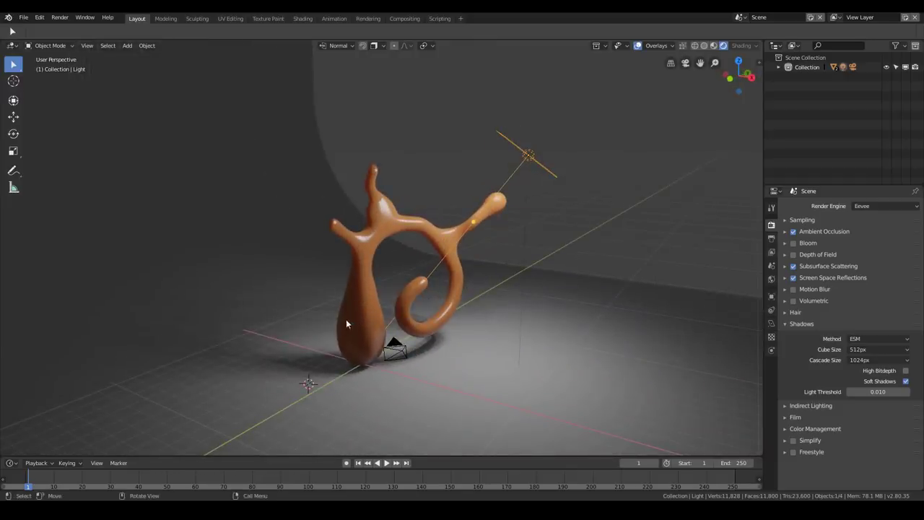
middle_drag(326, 266, 375, 286)
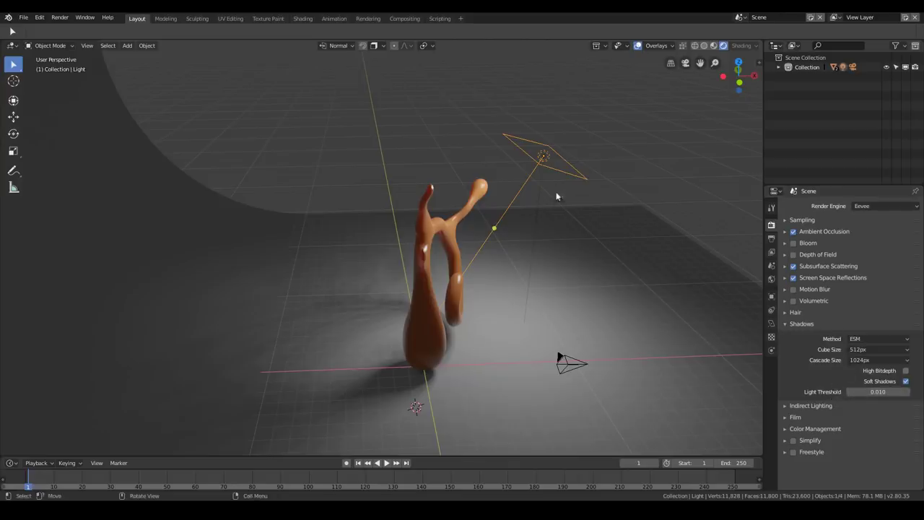
- Try raising the area light's shadow Softness to 100
click(771, 323)
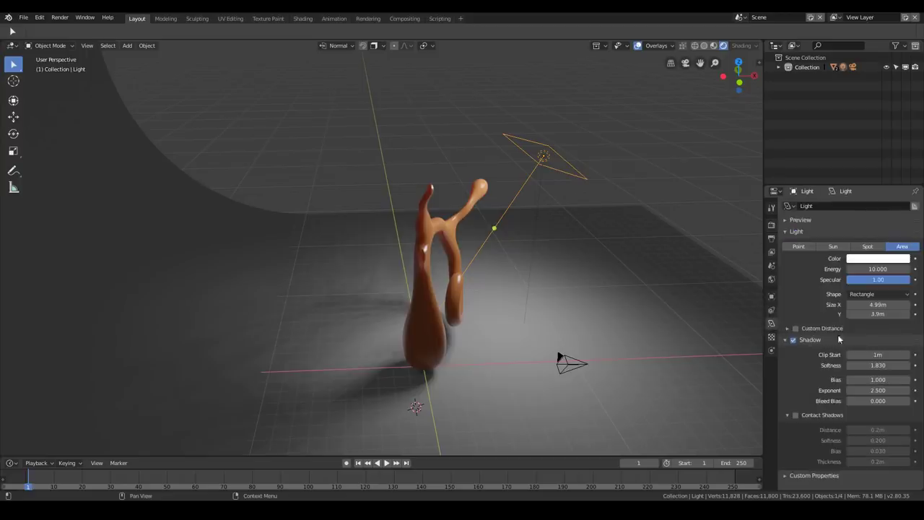
drag(875, 364, 912, 364)
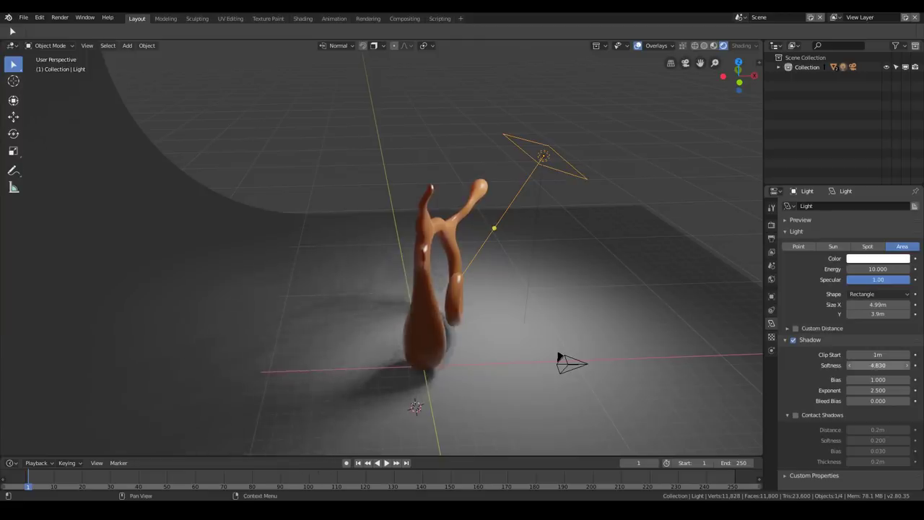
drag(873, 365, 906, 364)
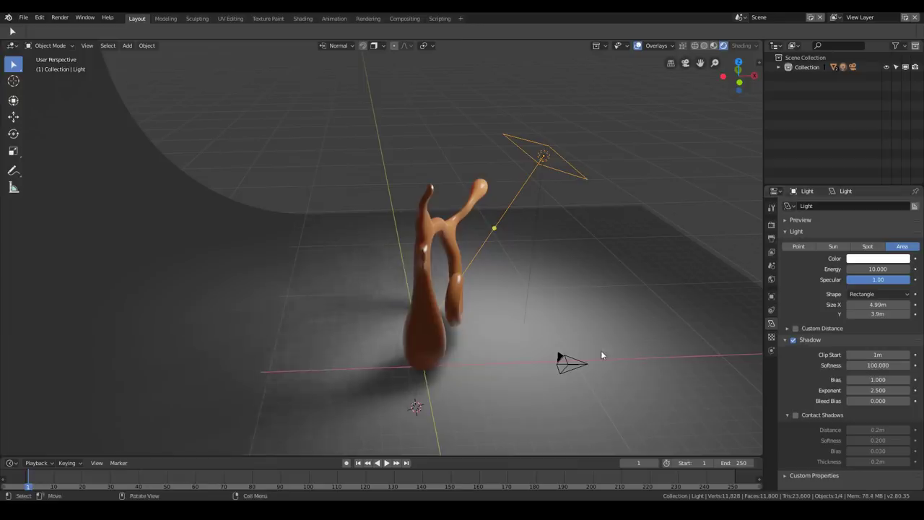
scroll(462, 339, down, 1)
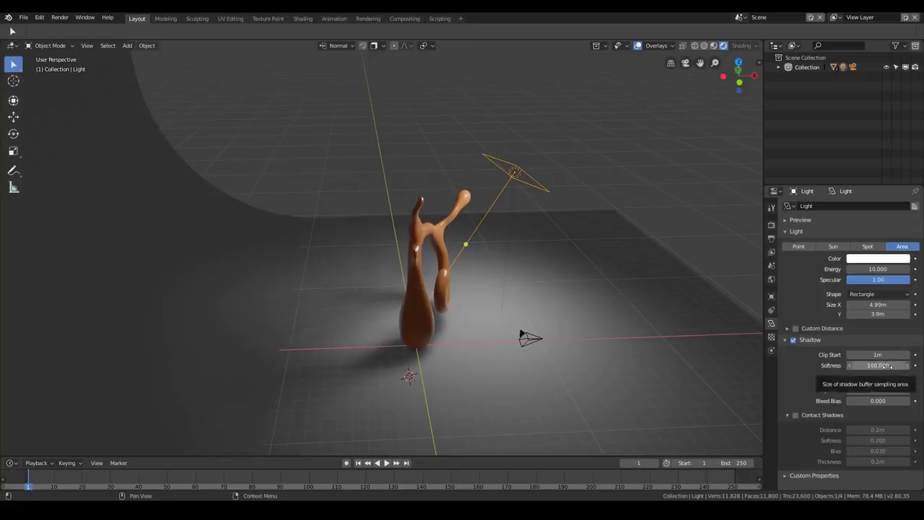
- Reduce the area light's shadow Softness to 4.1 and check the shadows around the sculpture
drag(890, 366, 872, 365)
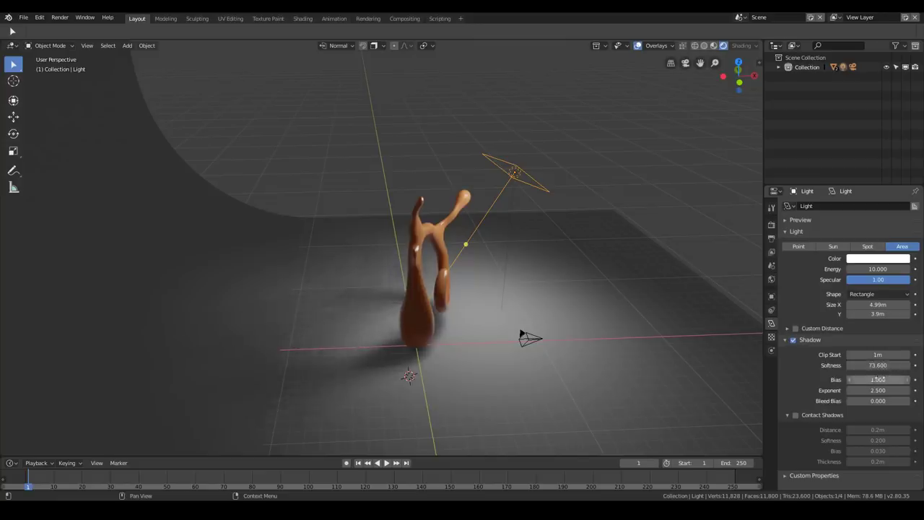
mouse_move(886, 366)
mouse_down()
mouse_move(858, 366)
mouse_move(894, 365)
mouse_up()
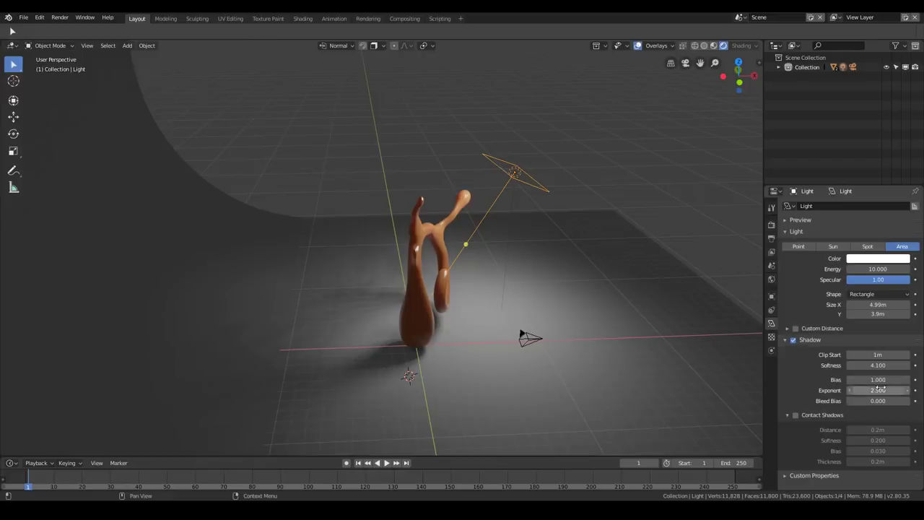
middle_drag(488, 330, 482, 311)
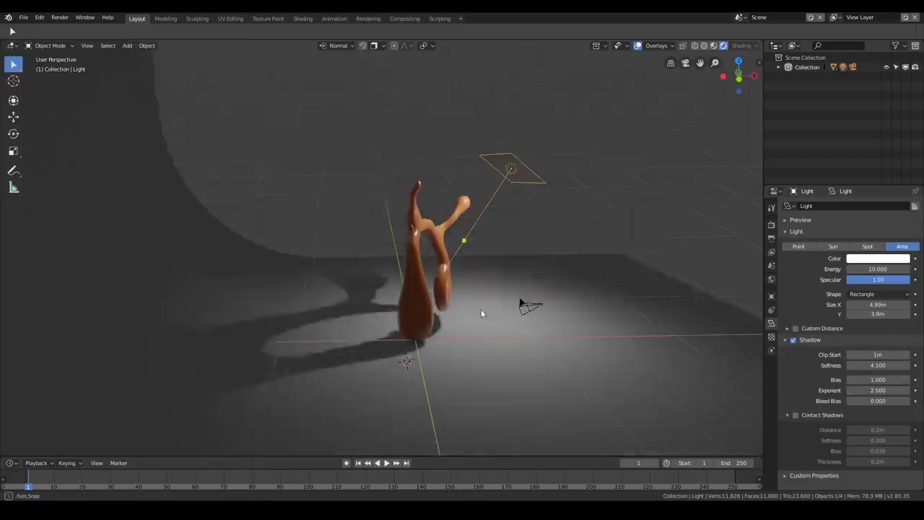
scroll(413, 325, up, 4)
middle_drag(451, 341, 419, 342)
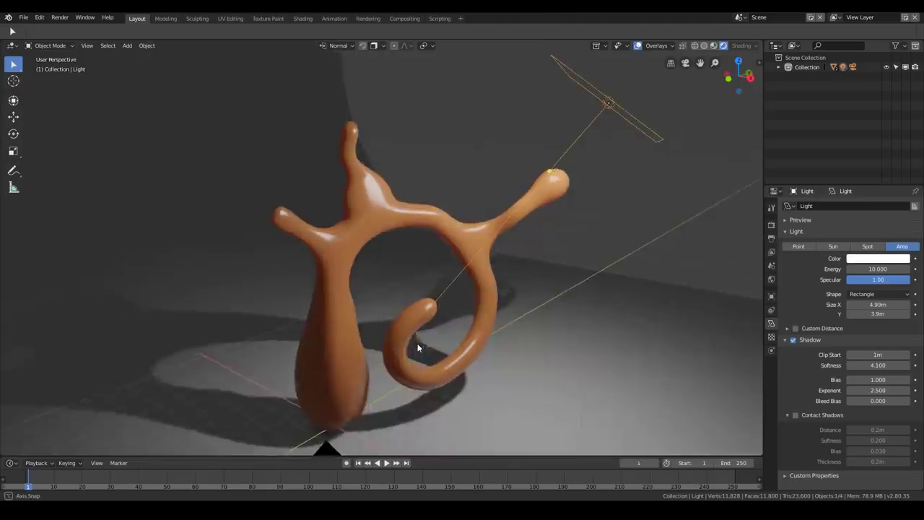
scroll(422, 342, down, 4)
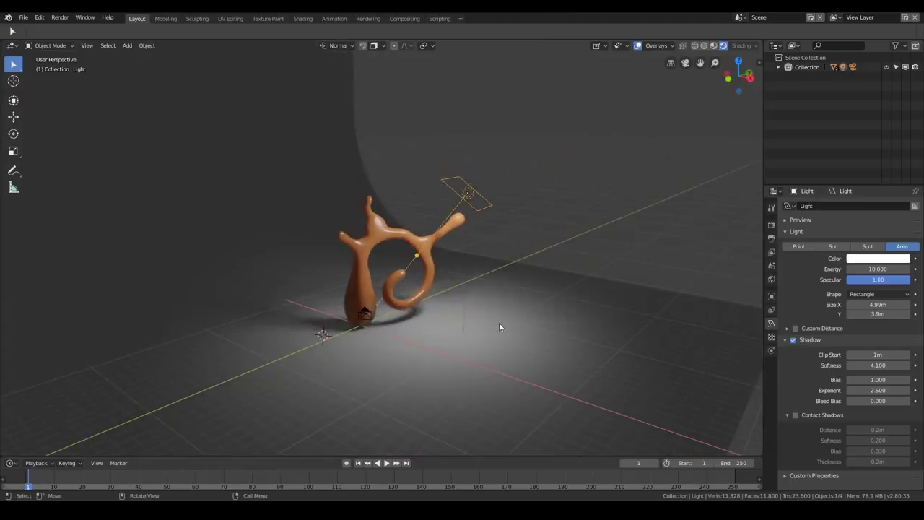
- Enable Contact Shadows for the area light and check the shadow at the sculpture's base
mouse_move(342, 290)
middle_down()
mouse_move(344, 312)
mouse_move(356, 298)
middle_up()
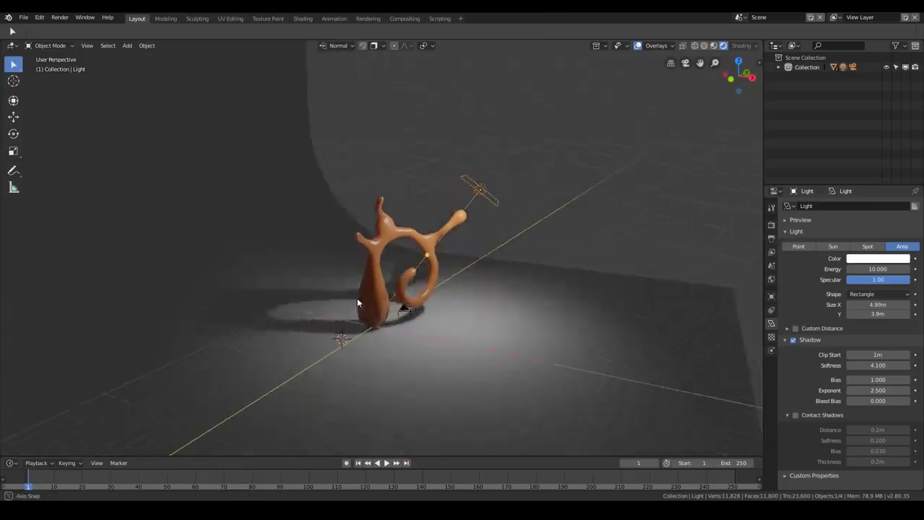
scroll(361, 302, up, 3)
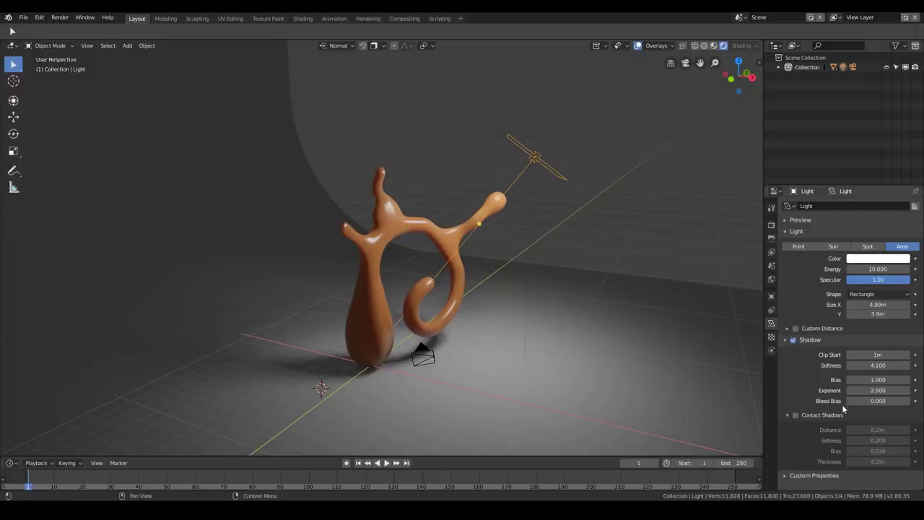
click(795, 417)
middle_drag(464, 342, 473, 325)
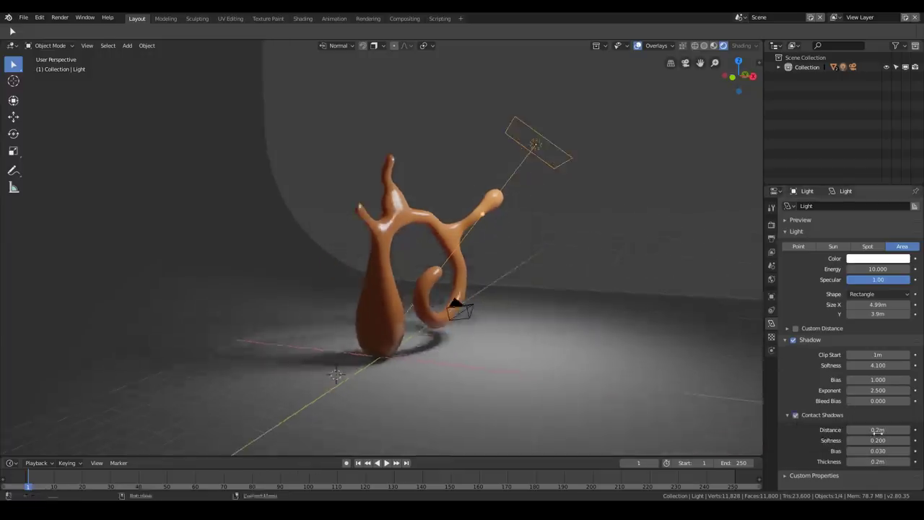
- Set the area light's contact shadow Distance to 26.5 m and check the shadows beneath the sculpture
drag(877, 429, 892, 430)
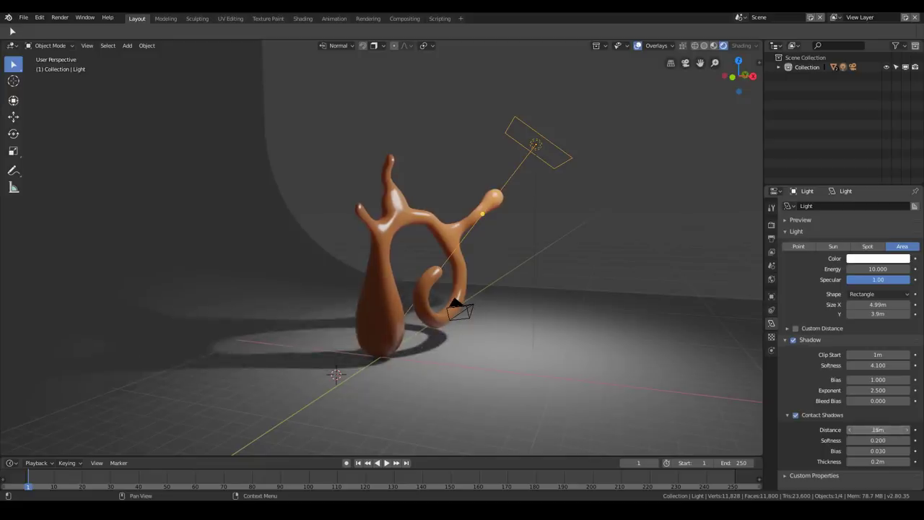
drag(877, 429, 913, 430)
middle_drag(488, 328, 435, 307)
scroll(451, 347, up, 4)
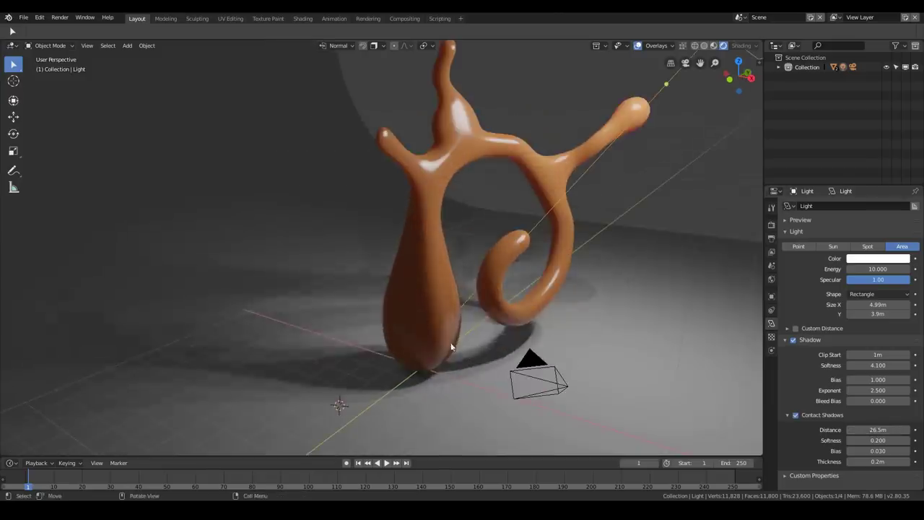
middle_drag(520, 334, 394, 317)
scroll(419, 312, down, 3)
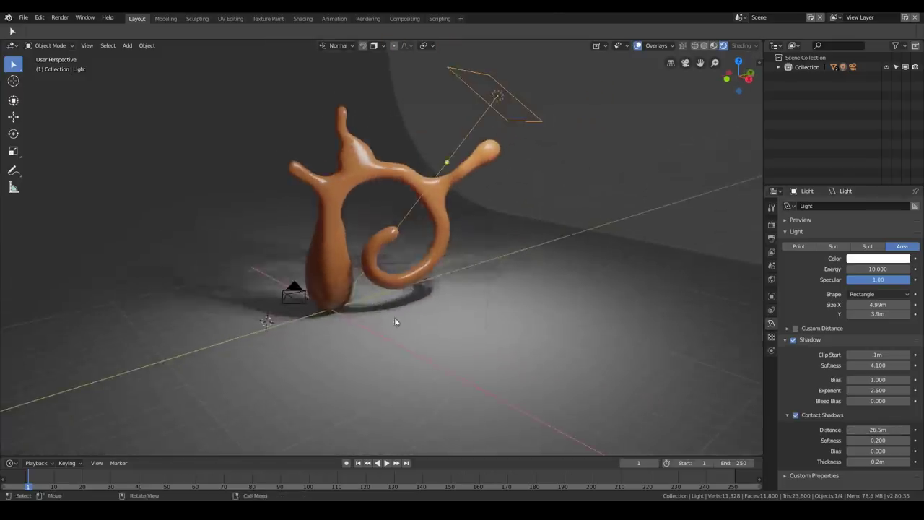
- Place the 3D cursor on the floor in front of the sculpture and add a 2 m cube there
click(394, 324)
click(14, 82)
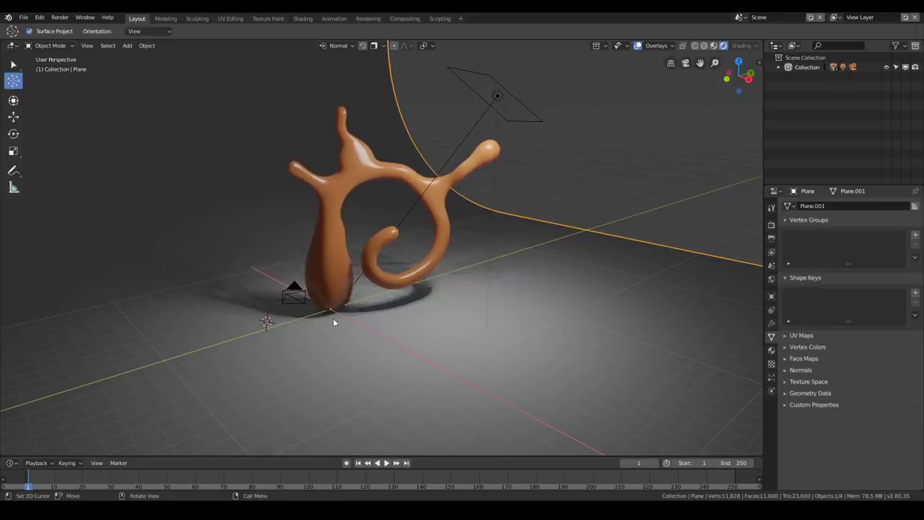
click(393, 326)
key(shift+a)
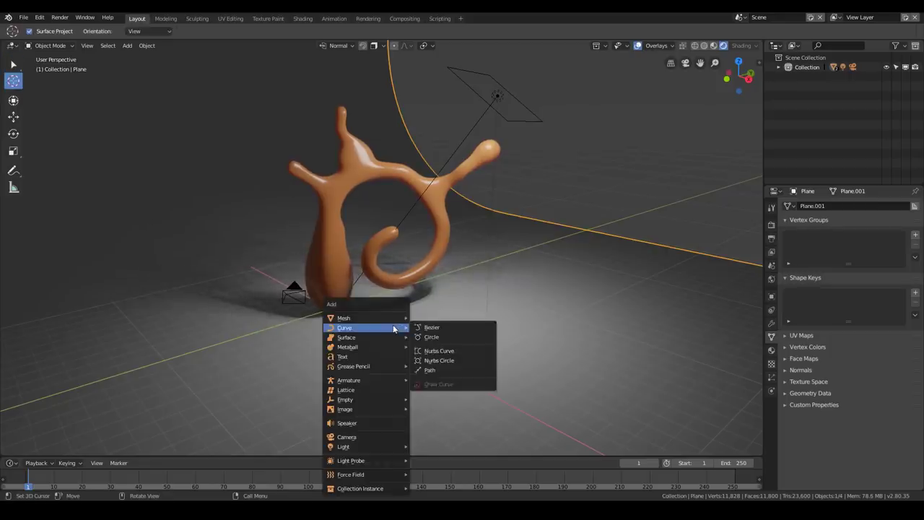
mouse_move(394, 318)
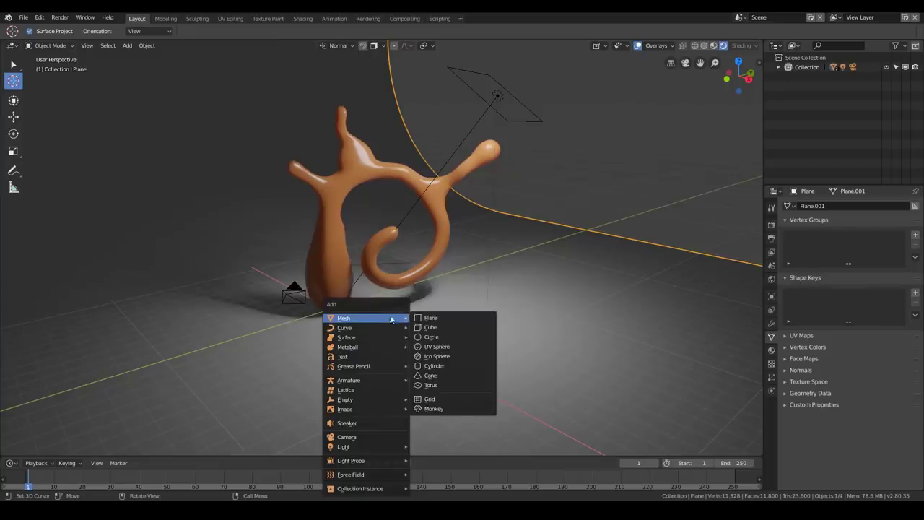
click(429, 326)
scroll(402, 324, up, 4)
shift+middle_drag(402, 324, 471, 253)
scroll(426, 290, up, 4)
mouse_move(477, 325)
middle_down()
mouse_move(494, 307)
mouse_move(470, 316)
middle_up()
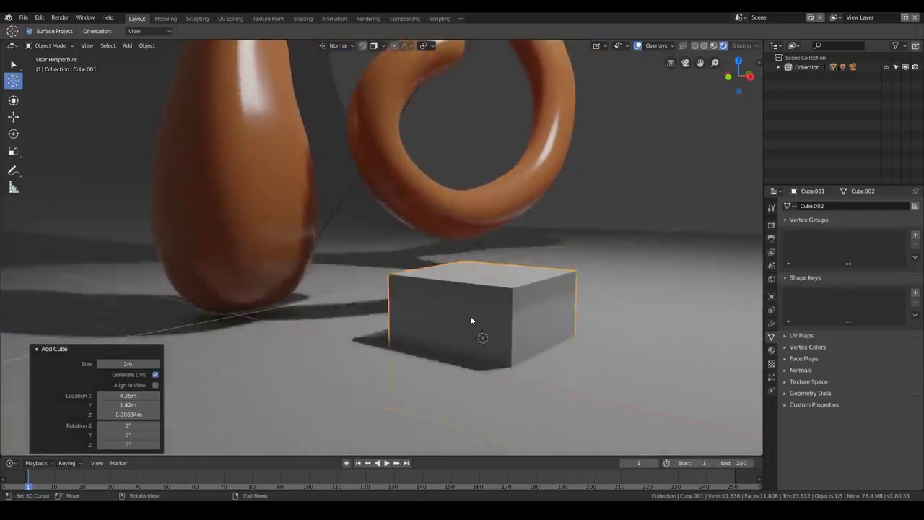
- Raise the cube about 1 m along the Z axis so it rests on the floor
scroll(470, 316, down, 3)
key(g)
key(z)
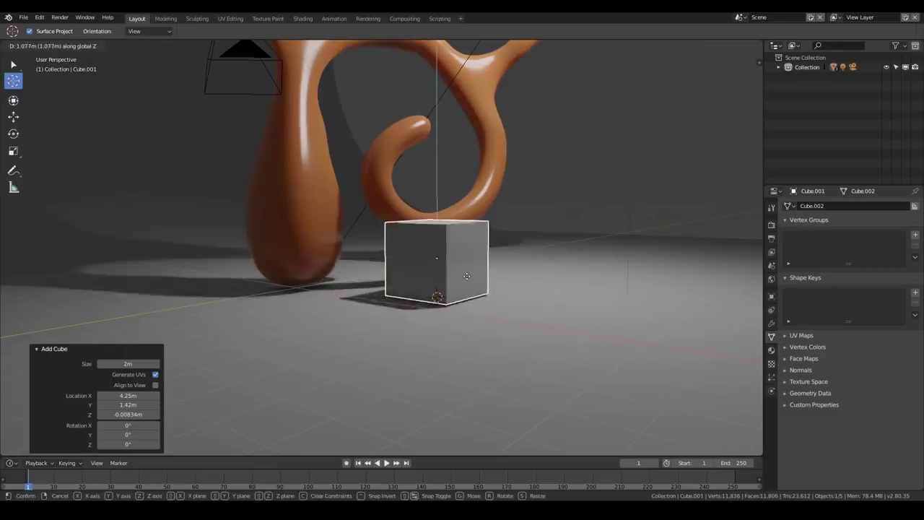
click(465, 271)
middle_drag(464, 301, 449, 322)
middle_drag(397, 287, 417, 329)
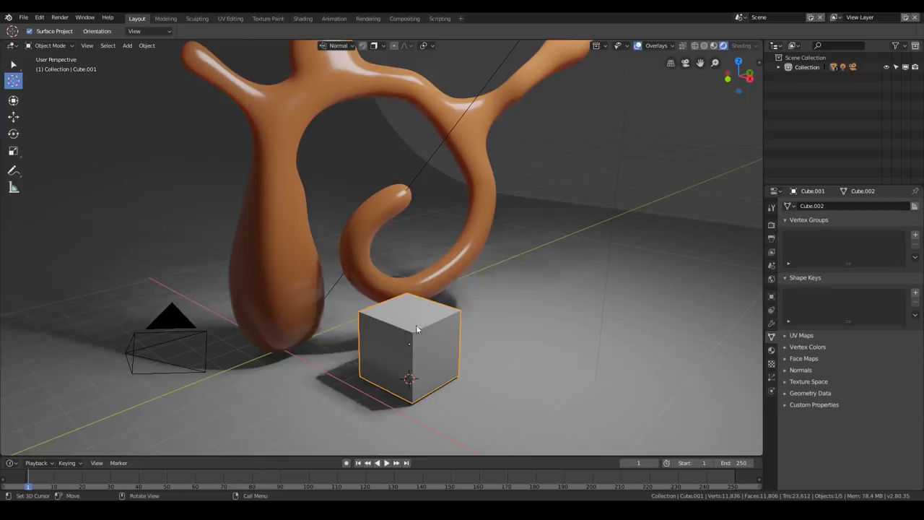
- In Edit Mode, extrude the cube's top face up 1.03 m and scale it to about 0.43
key(Tab)
key(2)
key(3)
right_click(404, 309)
key(Escape)
key(3)
click(420, 310)
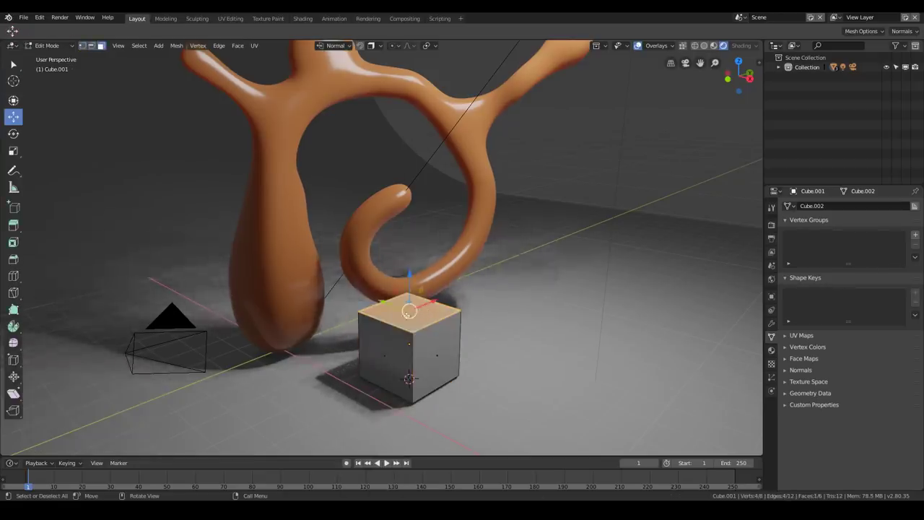
key(e)
click(462, 321)
key(s)
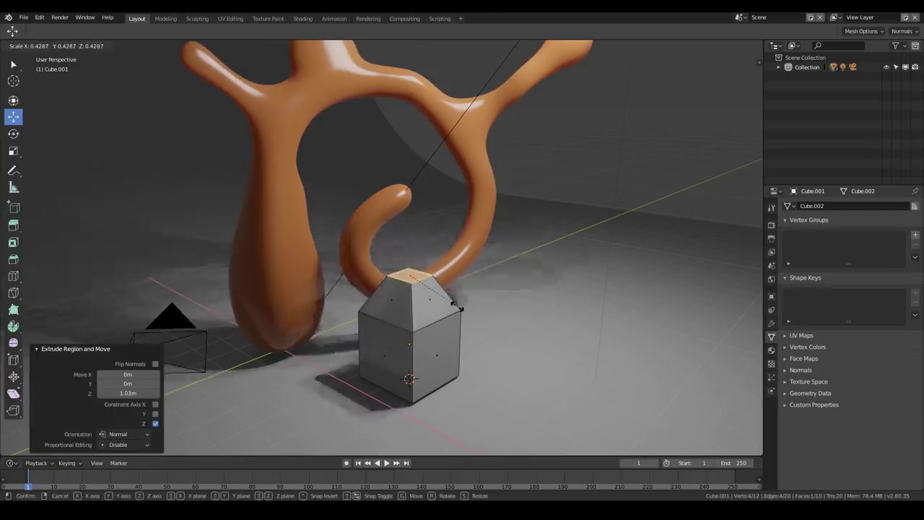
click(500, 315)
- Extrude the narrowed top face upward and widen it by a scale of 1.852
click(492, 279)
key(s)
click(537, 290)
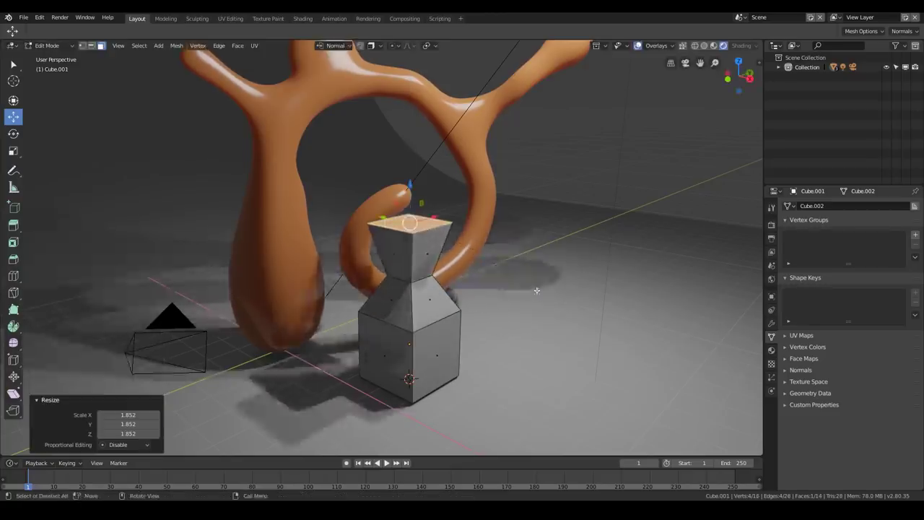
- Extrude the widened top face up 1.27 m and scale it to 0.527
shift+middle_drag(499, 279, 484, 323)
key(e)
click(461, 303)
key(s)
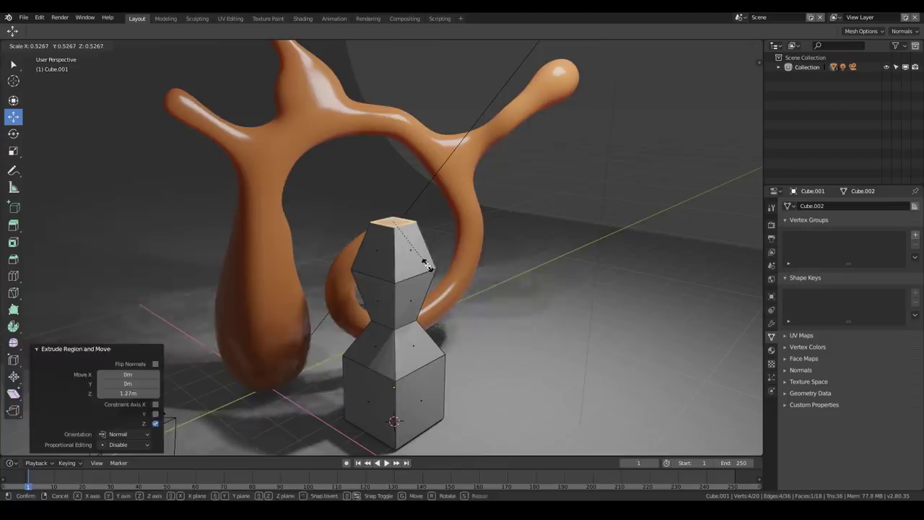
click(369, 324)
middle_drag(370, 324, 424, 280)
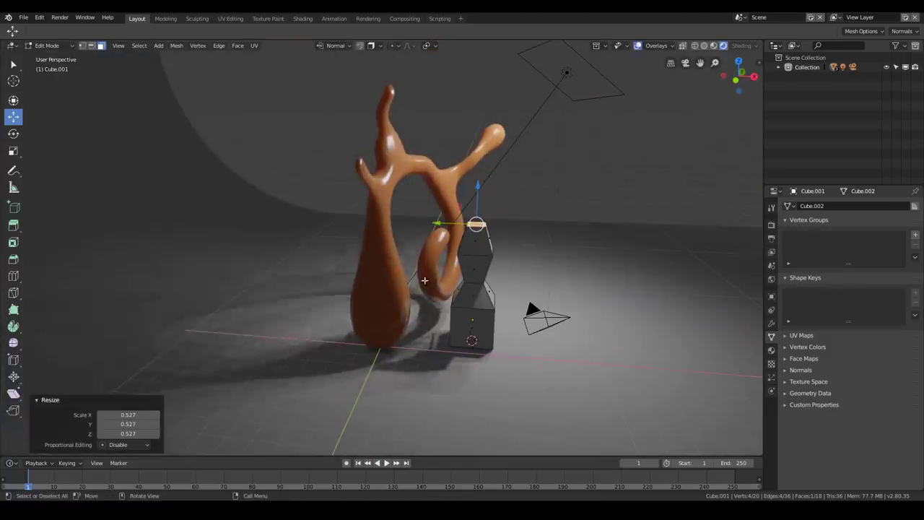
middle_drag(599, 176, 385, 250)
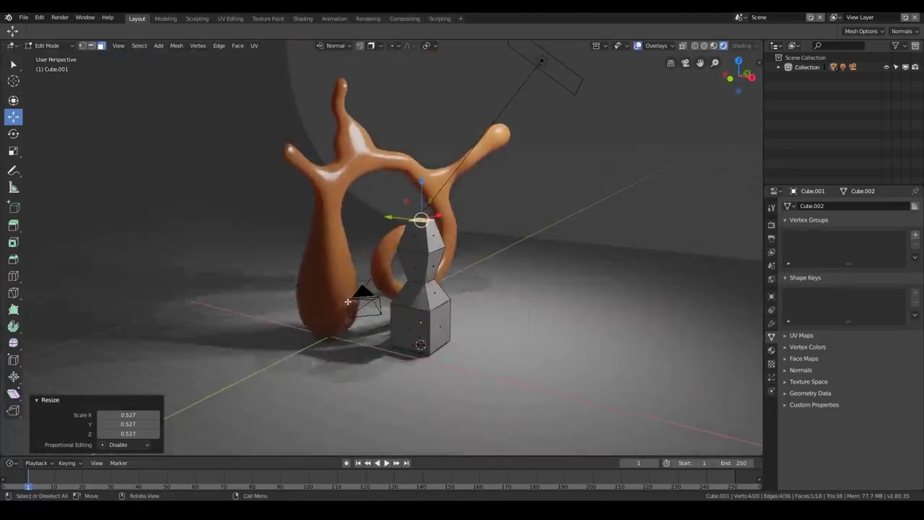
- Switch the viewport from rendered to LookDev shading
click(712, 47)
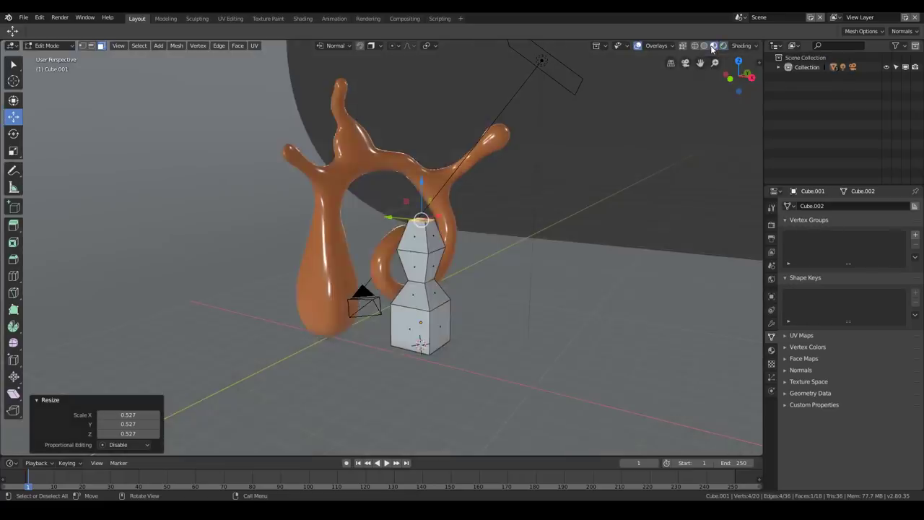
middle_drag(405, 214, 319, 218)
middle_drag(433, 234, 533, 300)
- Extrude the column's top face upward and scale it by 1.849
scroll(517, 241, up, 3)
key(e)
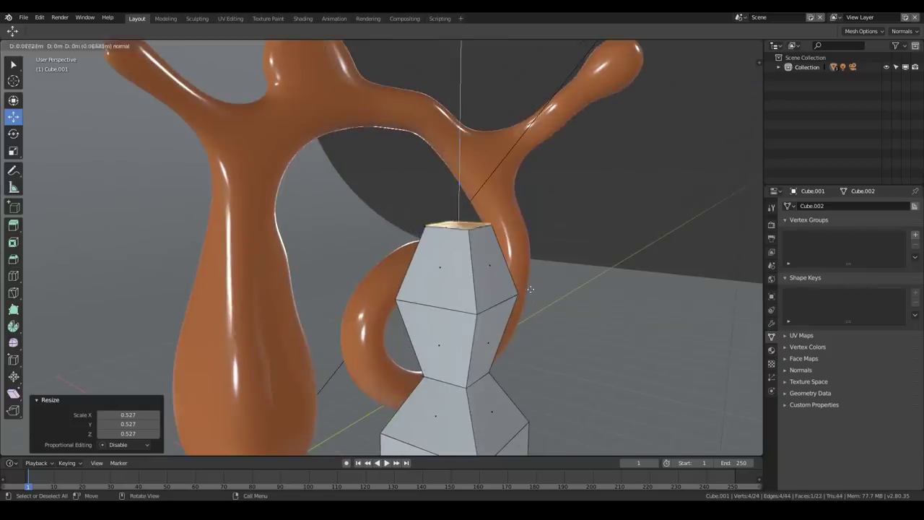
click(527, 250)
key(s)
click(614, 272)
scroll(524, 253, down, 3)
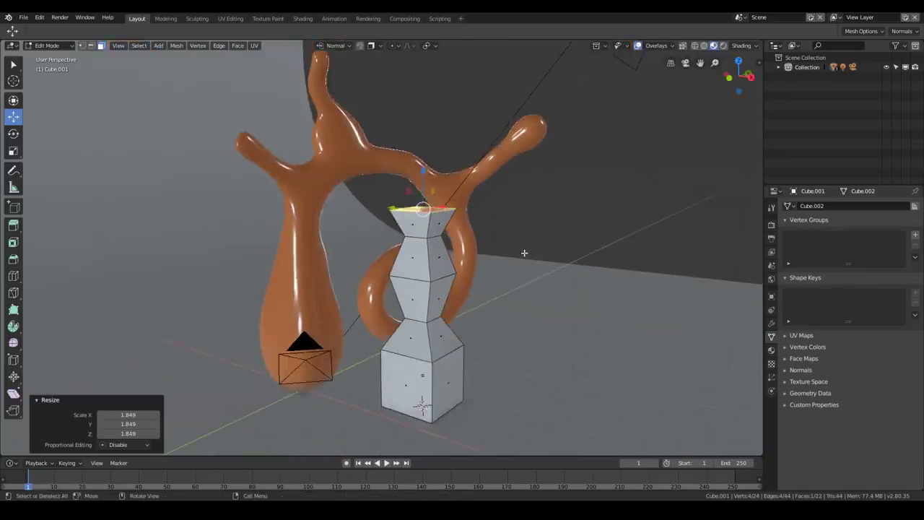
- Extrude the column's top face up 3.3 m and scale it to 0.604
shift+middle_drag(524, 254, 514, 279)
key(e)
click(509, 184)
key(s)
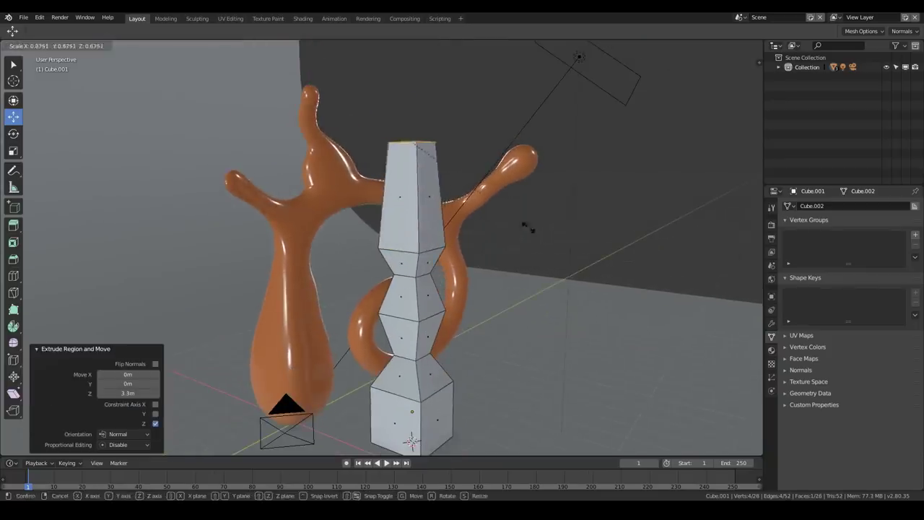
click(518, 220)
- Lower the column's top face 2.31 m to shorten the uppermost segment
key(g)
key(z)
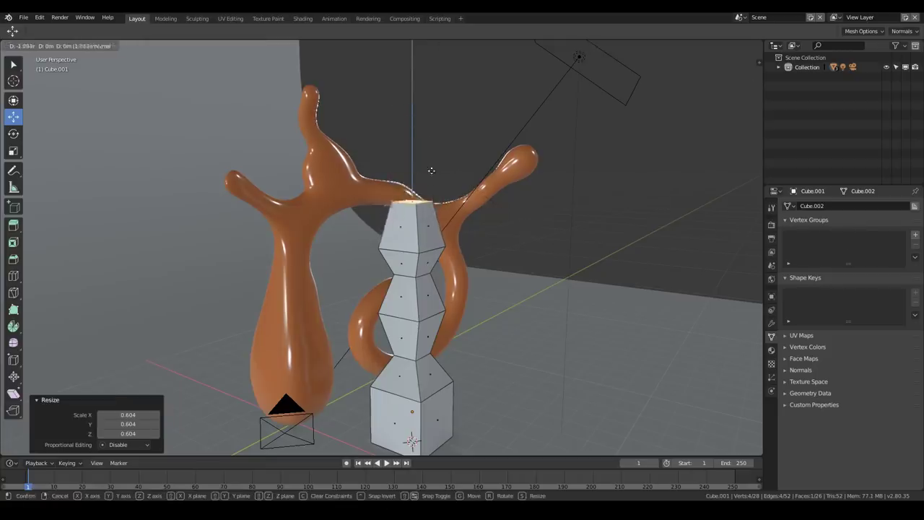
click(428, 235)
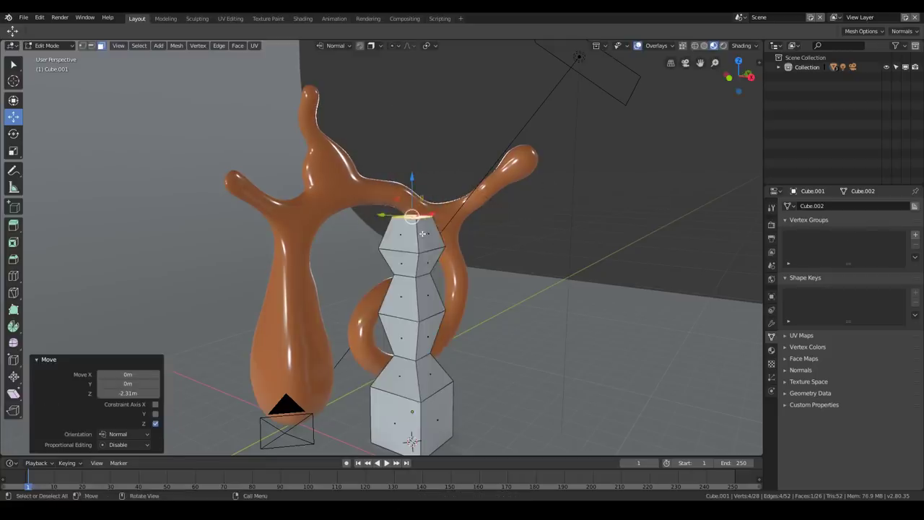
- Select the side faces around the column's uppermost segment
click(424, 234)
click(412, 239)
click(428, 237)
middle_drag(426, 238, 556, 270)
click(278, 310)
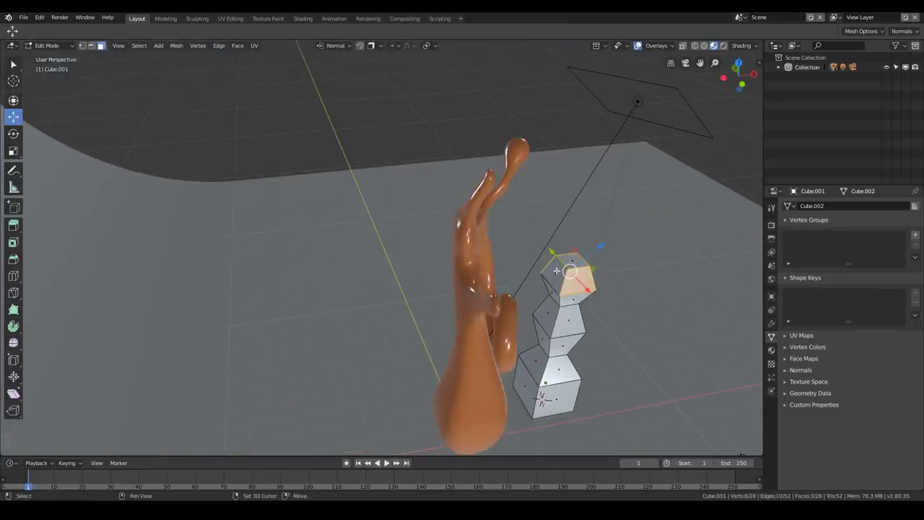
shift+click(556, 270)
key(shift+e)
right_click(565, 296)
key(ctrl+z)
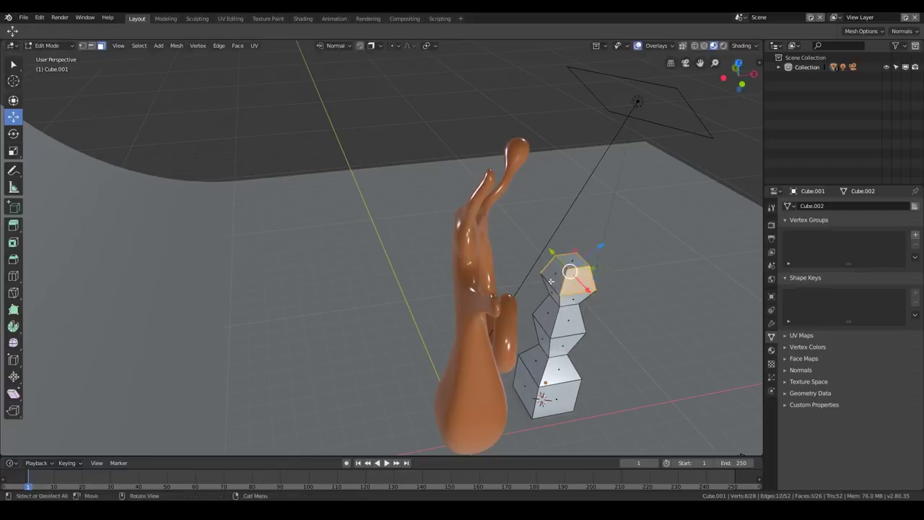
- Add the remaining side face to the selection and extrude the four faces individually outward with an offset of -1.954
shift+click(551, 281)
right_click(551, 283)
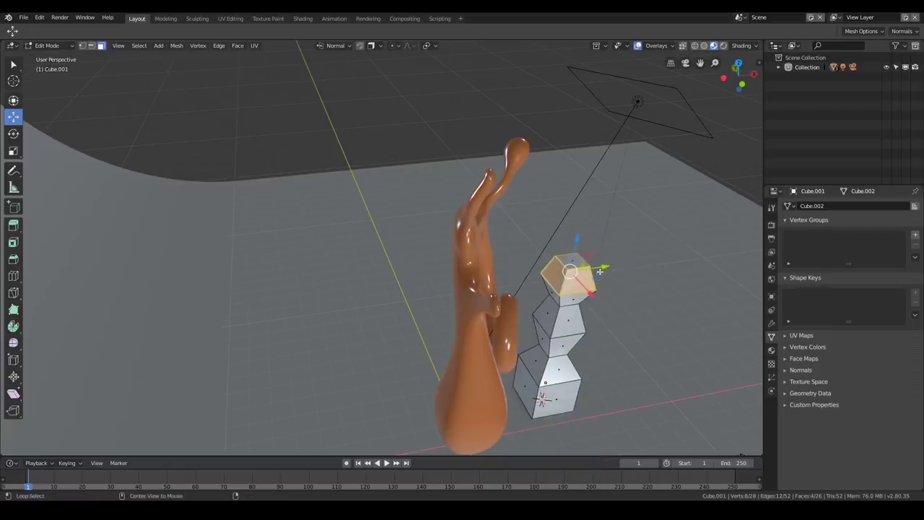
key(alt+e)
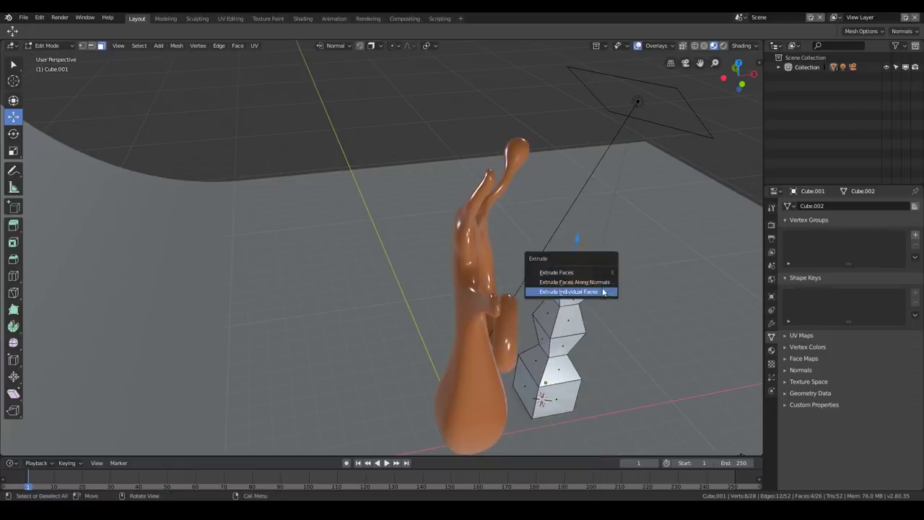
click(606, 291)
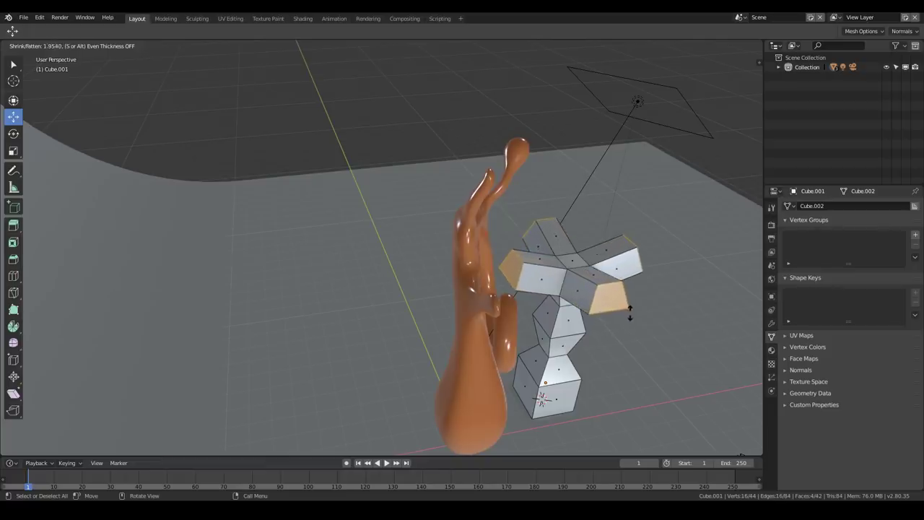
click(629, 311)
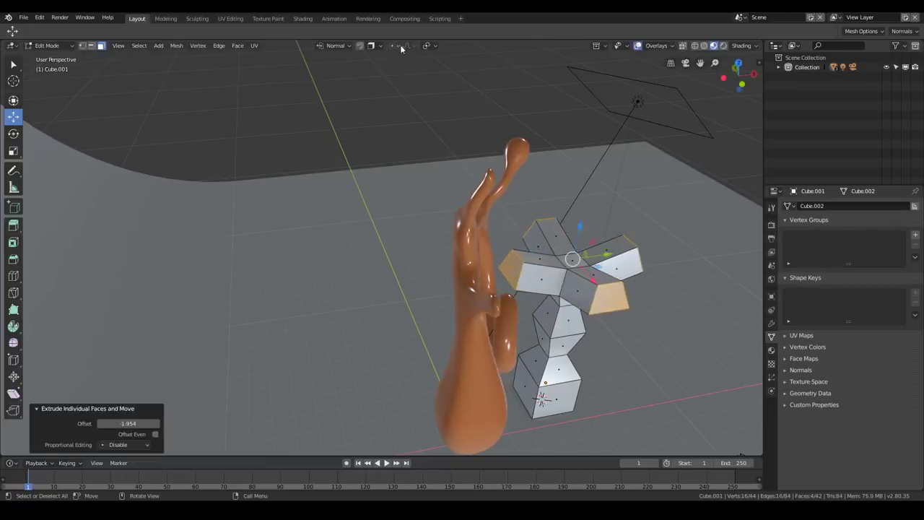
- Set the pivot point to Individual Origins and scale the four arm end faces to 0.261
click(433, 47)
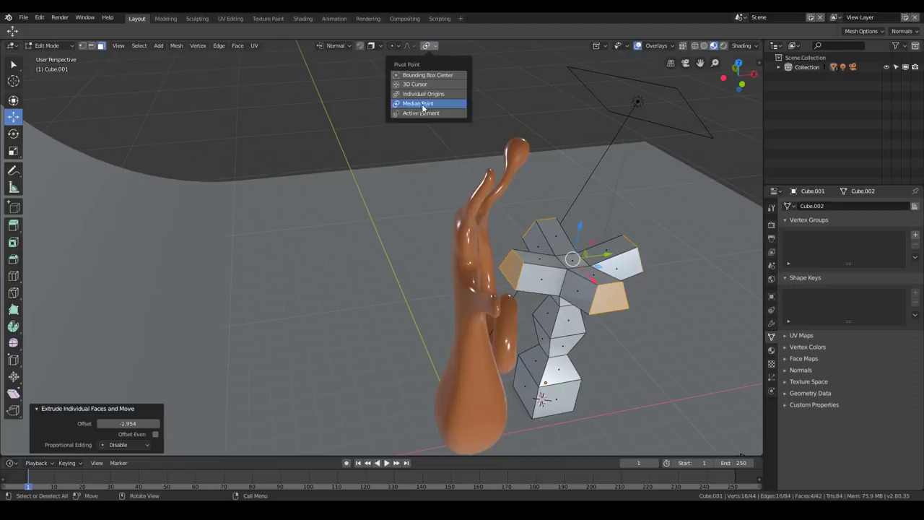
key(Return)
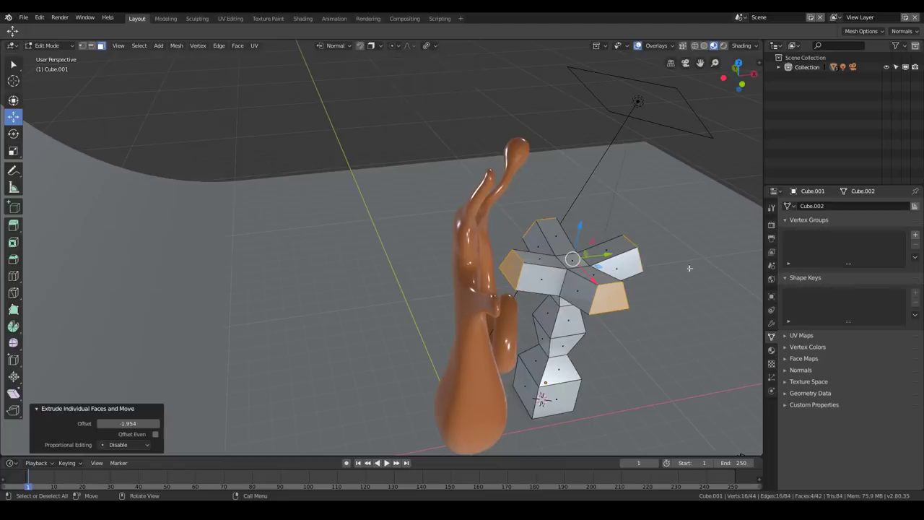
key(s)
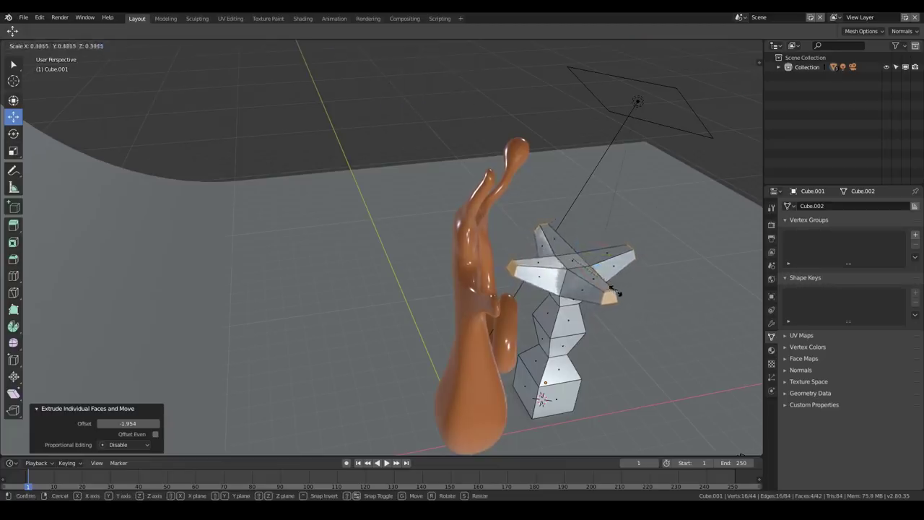
click(596, 287)
- Add a loop cut across the middle of each of the four arms
middle_drag(596, 281, 529, 266)
key(ctrl+r)
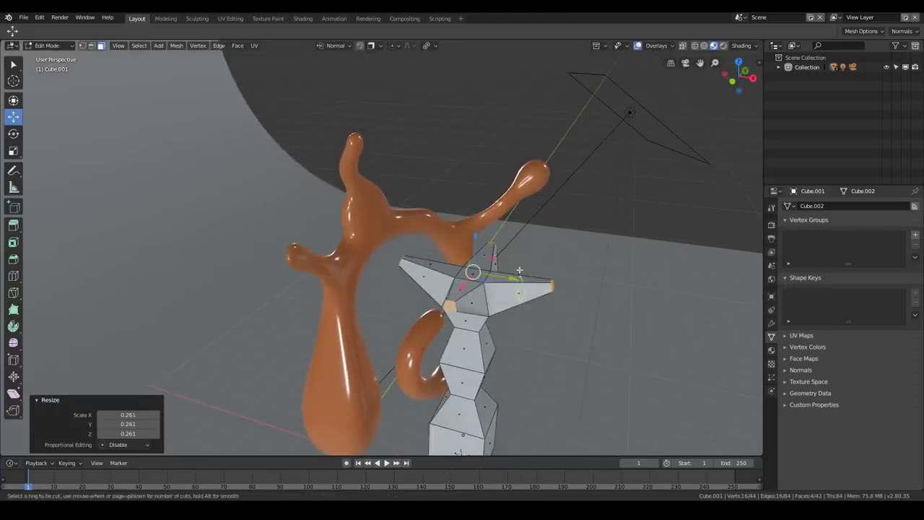
click(521, 273)
right_click(521, 273)
key(ctrl+r)
click(464, 295)
right_click(463, 295)
key(ctrl+r)
double_click(435, 269)
key(ctrl+r)
double_click(487, 261)
- Select the middle edge loops of all four arms and scale them down around their individual origins
double_click(519, 293)
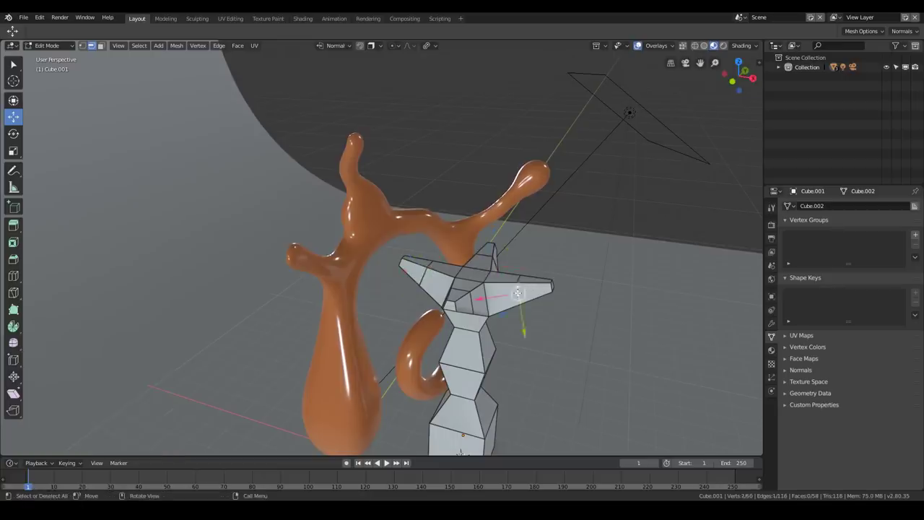
shift+double_click(484, 256)
shift+double_click(427, 276)
alt+shift+click(471, 296)
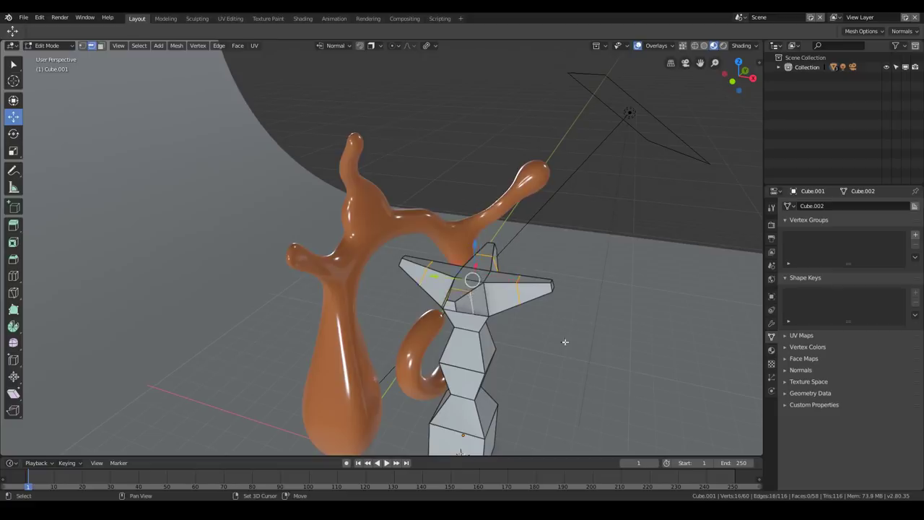
key(s)
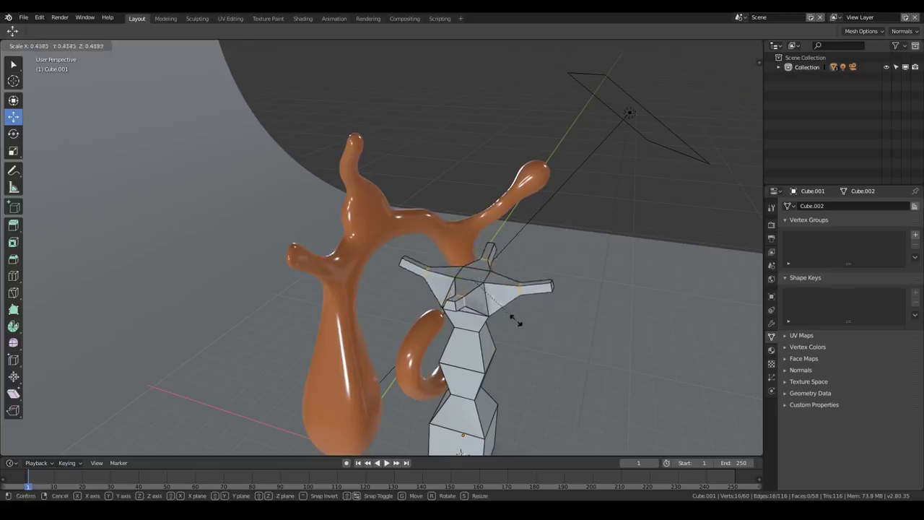
click(506, 315)
- Inset the top centre face of the second object, extrude it down into the trunk, and rescale it to form a hollow
middle_drag(550, 310, 430, 299)
key(alt+a)
key(3)
click(429, 299)
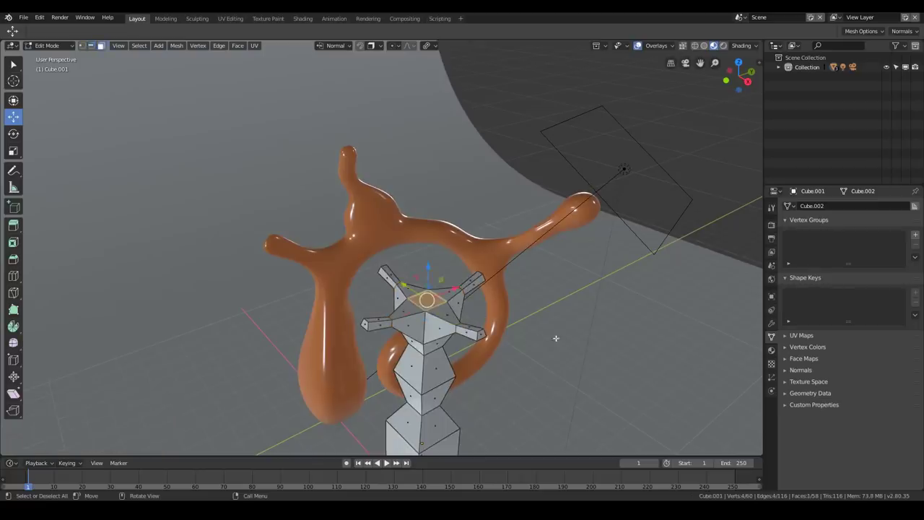
key(e)
key(s)
click(502, 328)
key(e)
click(504, 344)
key(s)
click(529, 342)
- Add a level 3 subdivision to the second object in object mode and shade it smooth
key(Tab)
scroll(437, 313, down, 3)
shift+middle_drag(437, 313, 432, 294)
scroll(459, 236, down, 2)
scroll(421, 264, up, 3)
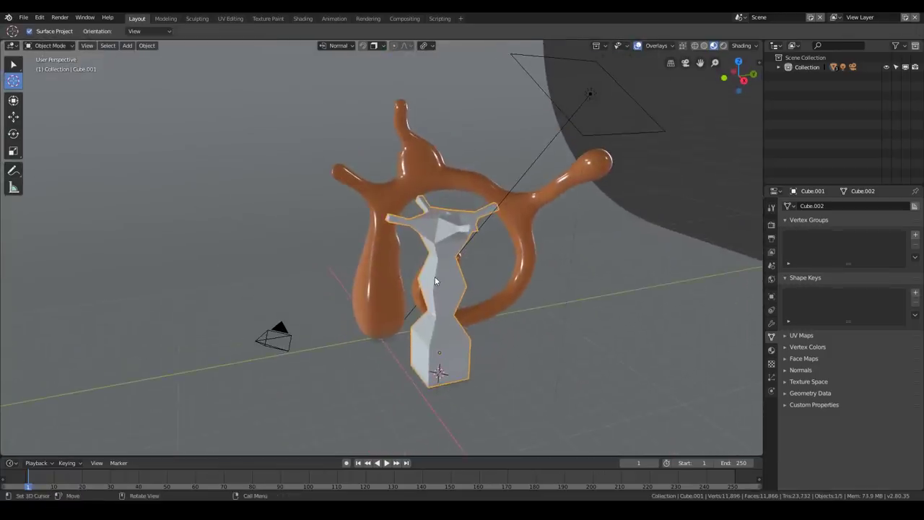
key(ctrl+3)
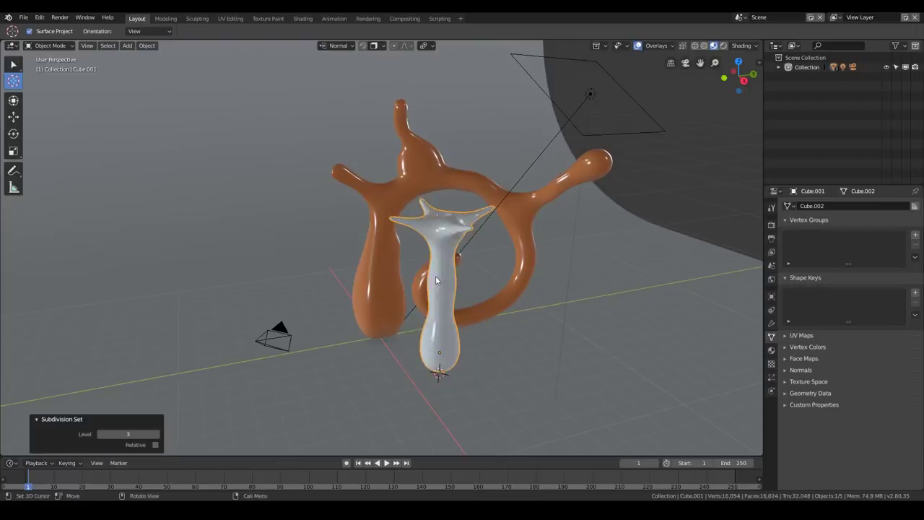
right_click(439, 239)
click(439, 236)
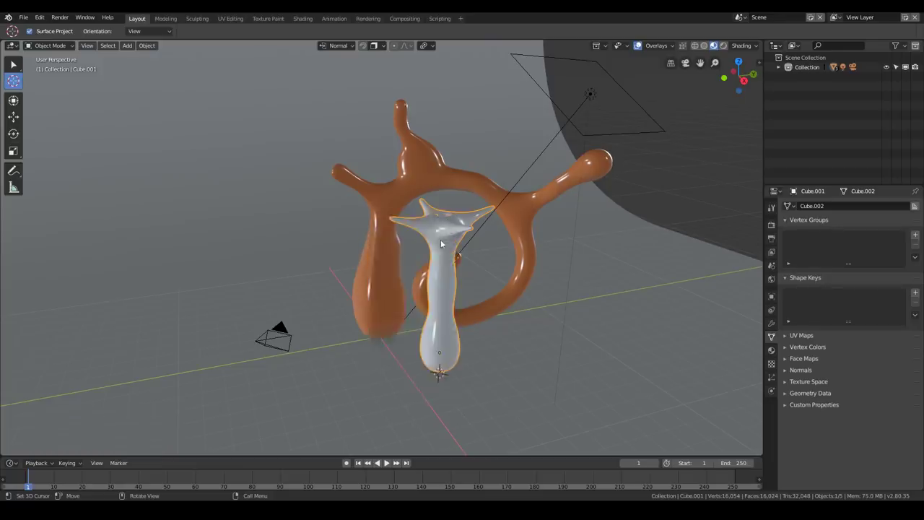
- Create a new material for the second object with a light green base color (R 0.295, G 0.800, B 0.144)
scroll(449, 253, down, 2)
click(771, 350)
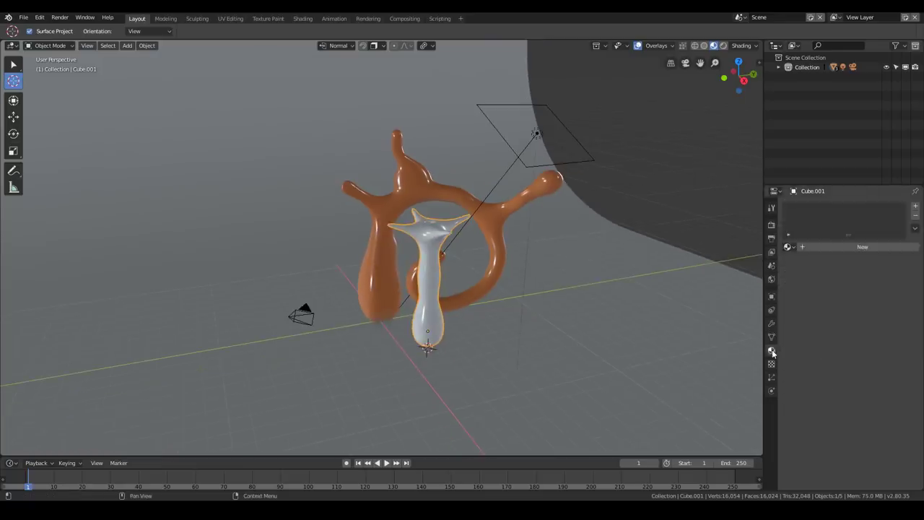
click(821, 245)
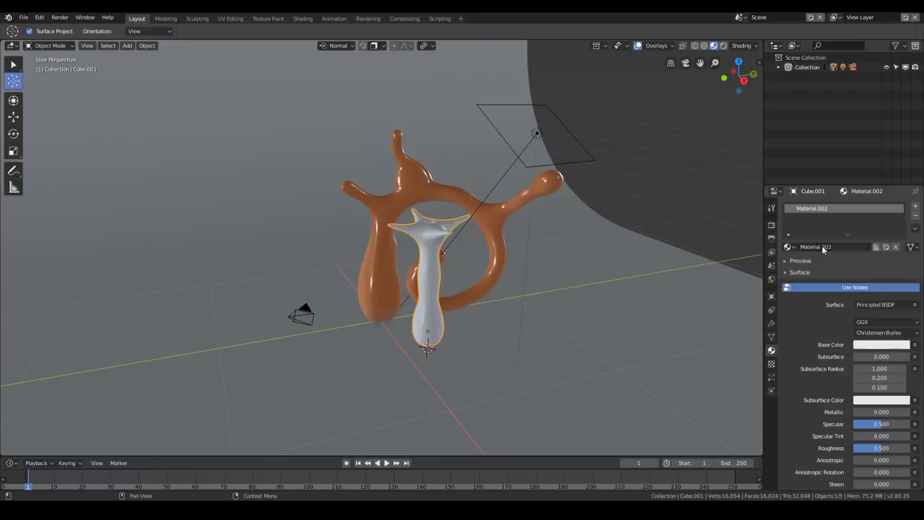
click(880, 344)
mouse_move(862, 245)
mouse_down()
mouse_move(879, 261)
mouse_move(862, 246)
mouse_move(847, 262)
mouse_move(840, 238)
mouse_up()
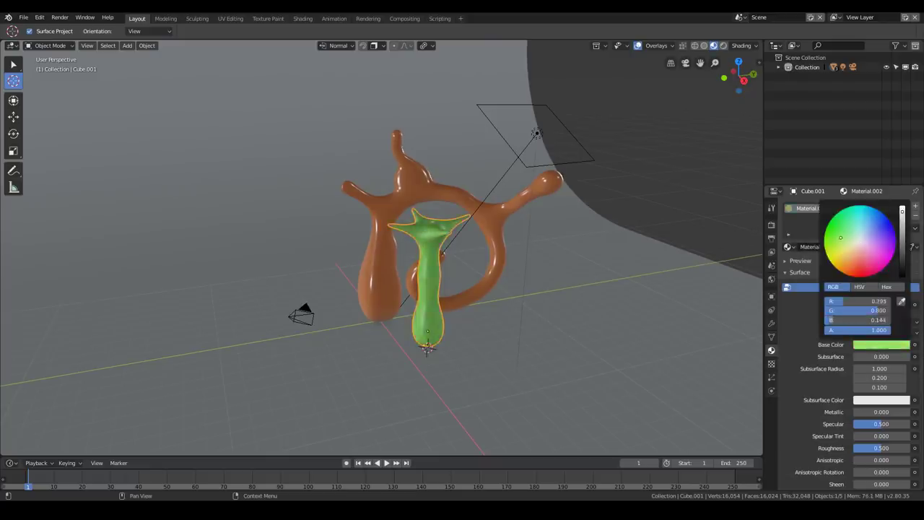
- Select the orange branching object and set its subsurface color to yellow (R 0.800, G 0.619, B 0.146)
right_click(555, 188)
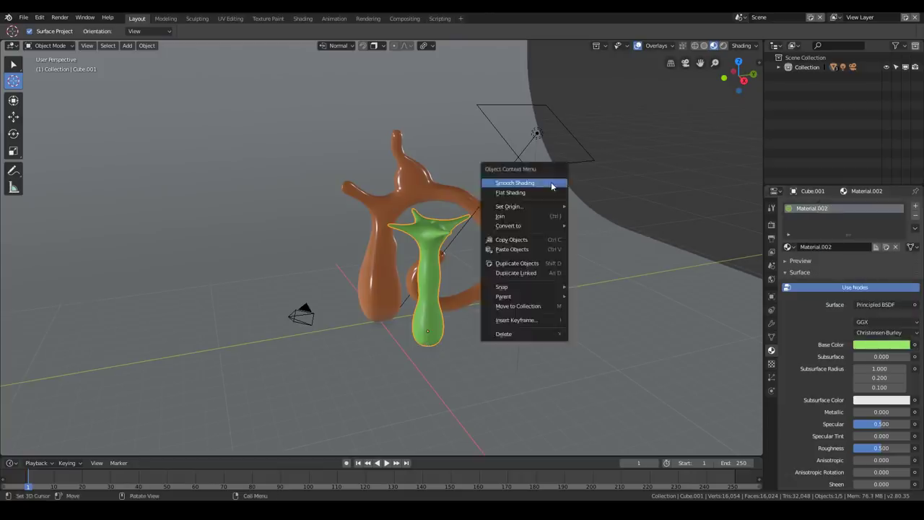
click(523, 196)
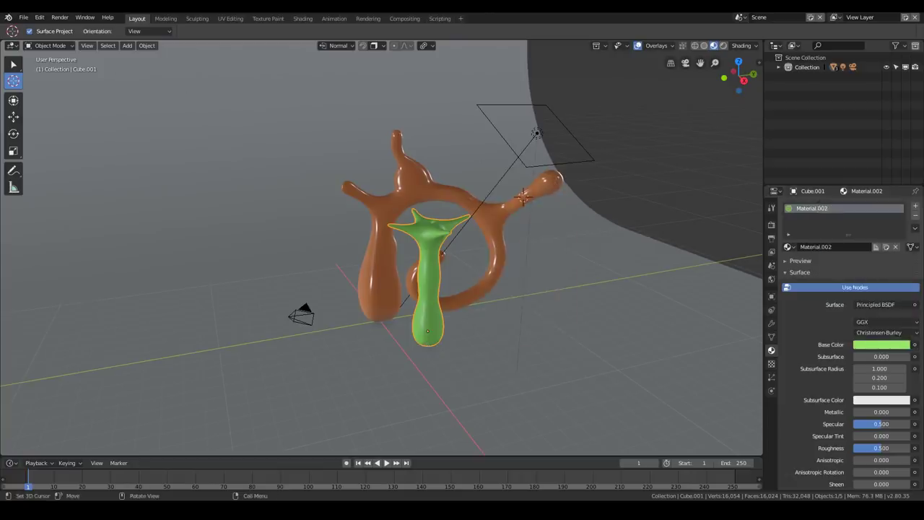
click(15, 67)
click(507, 208)
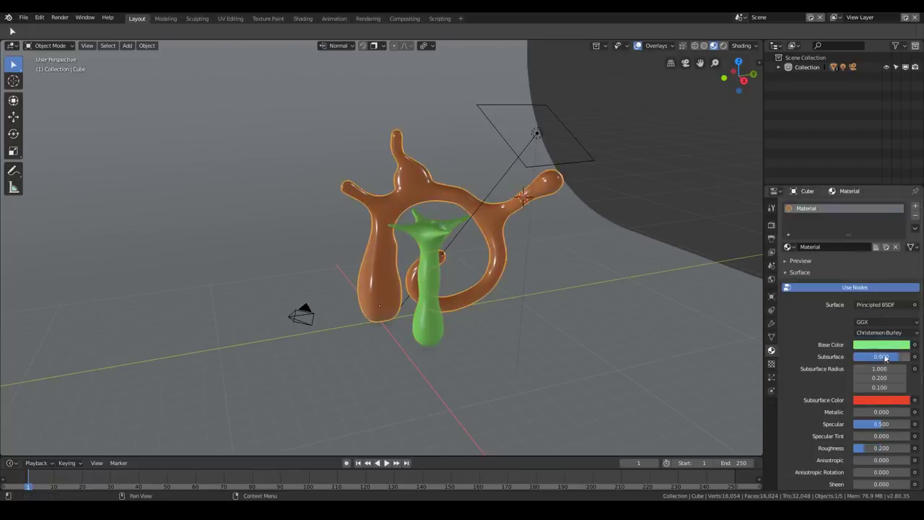
click(898, 400)
drag(855, 312, 853, 305)
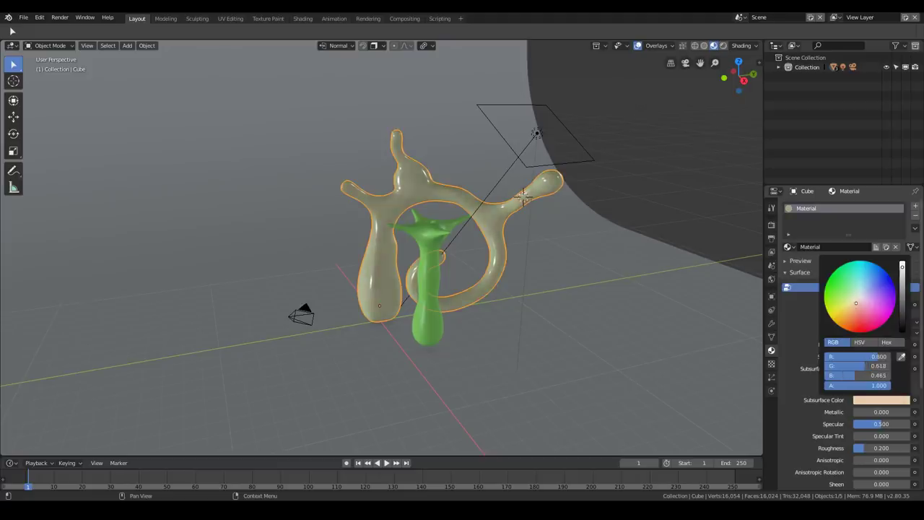
click(895, 401)
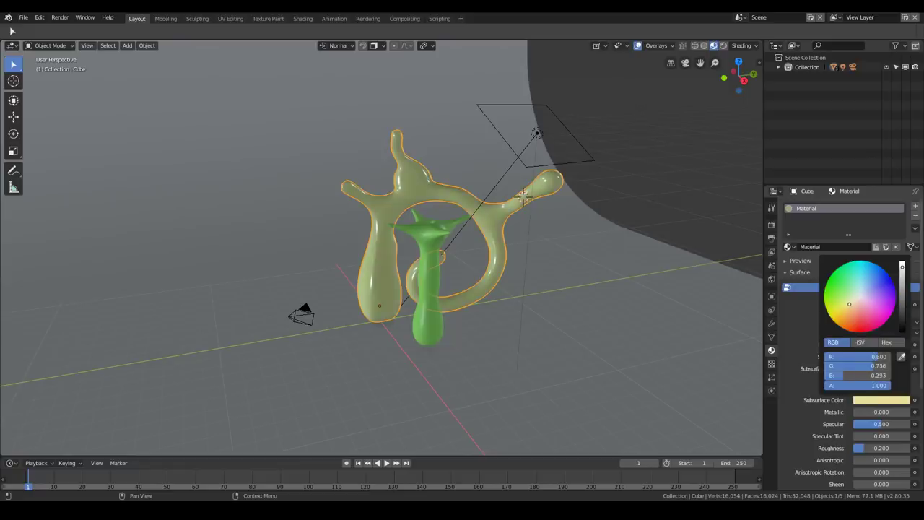
drag(849, 304, 845, 309)
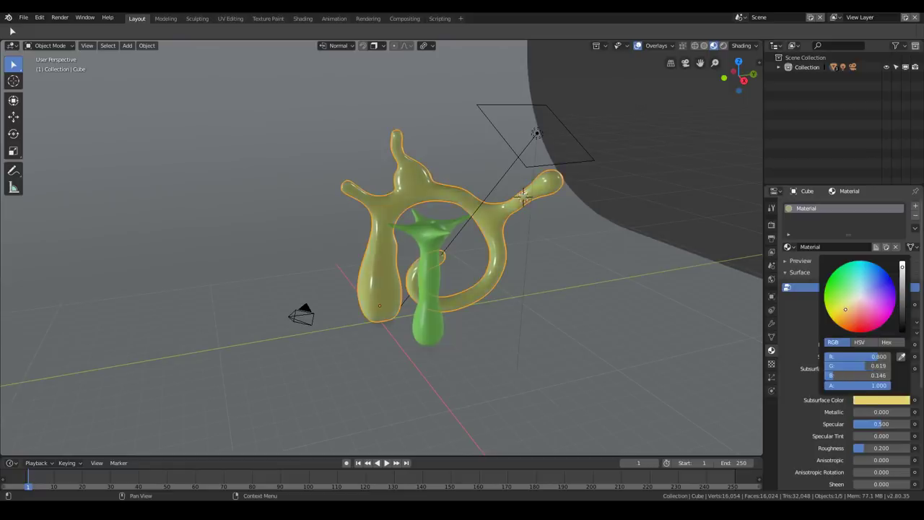
- Set the large object's base color to saturated green (R 0.023, G 0.800, B 0.024) and its subsurface to 0.5
click(880, 344)
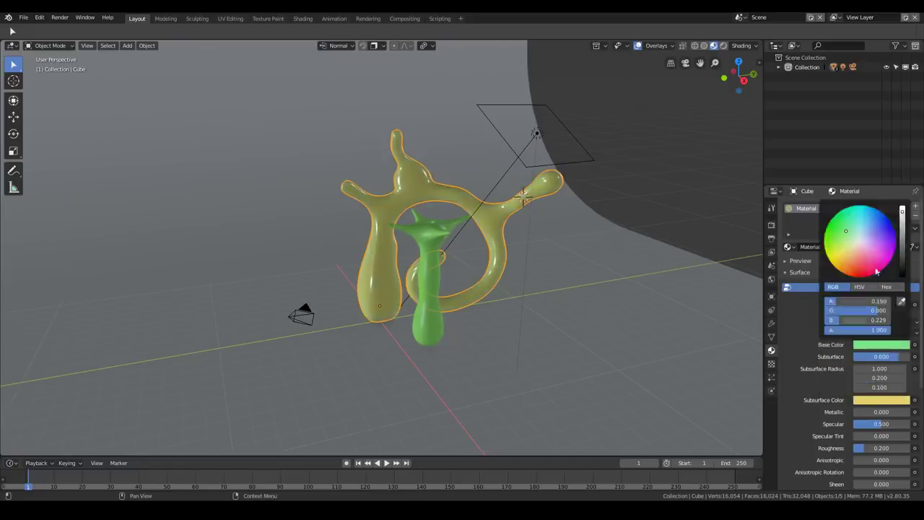
drag(846, 230, 838, 229)
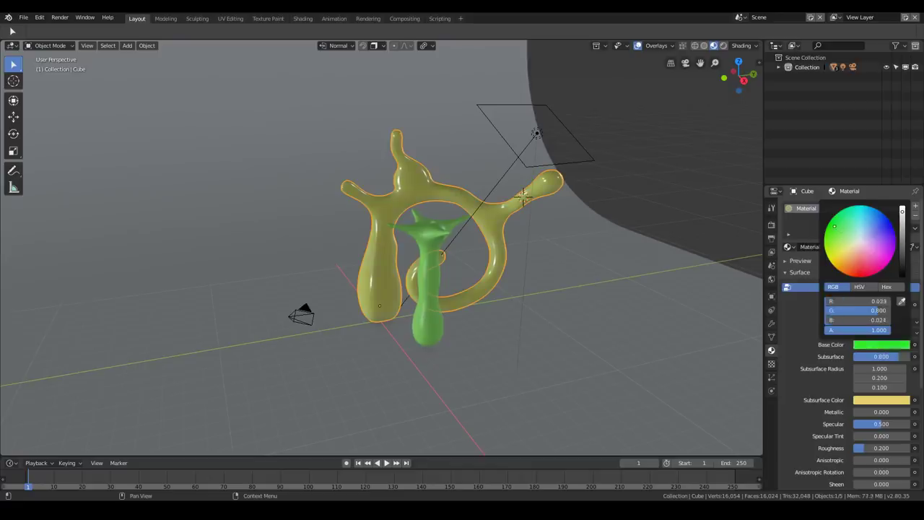
click(896, 357)
key(Return)
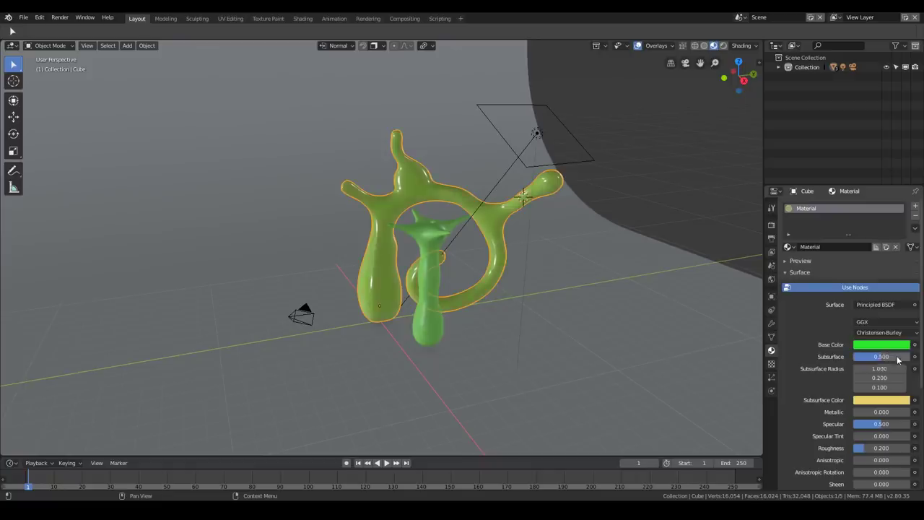
- Set the large green object's material roughness to 0.4
click(879, 448)
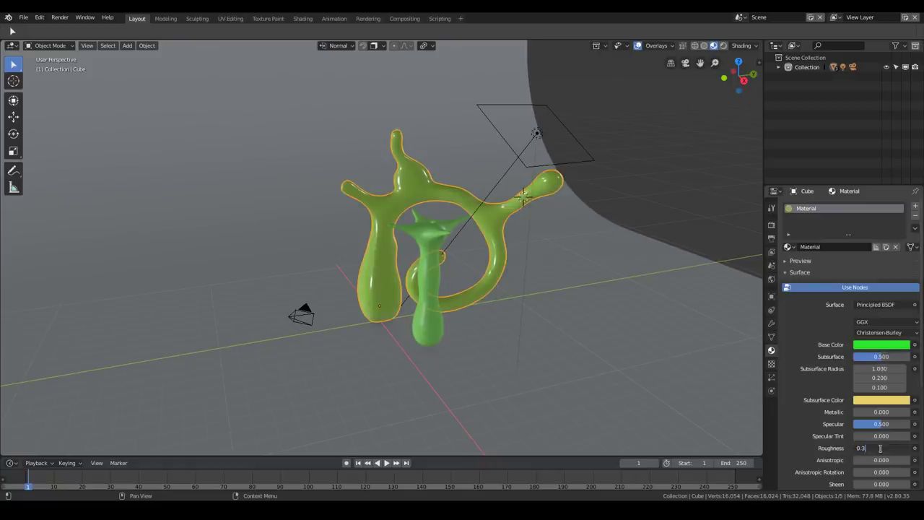
key(Return)
key(Return)
middle_drag(655, 357, 483, 288)
scroll(482, 288, up, 4)
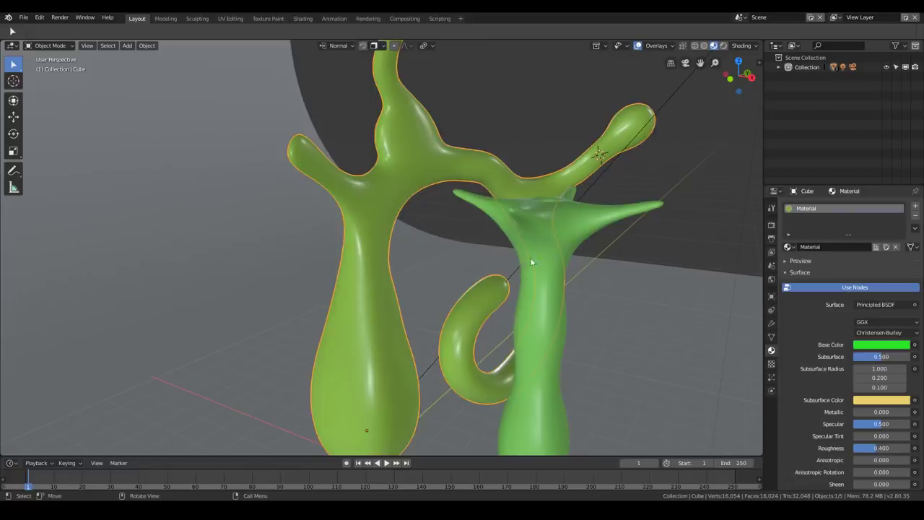
- Select the smaller object and change its base color to magenta (R 0.800, G 0.038, B 0.214)
click(576, 222)
click(867, 345)
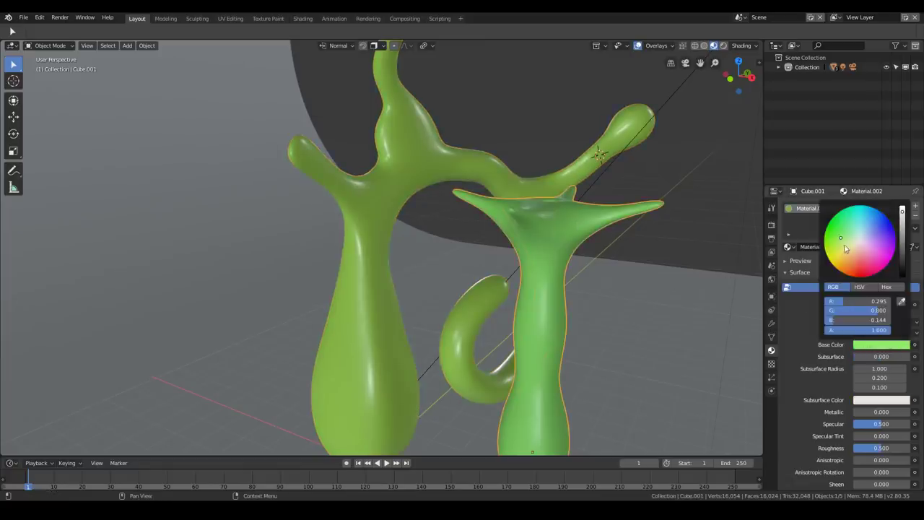
click(860, 267)
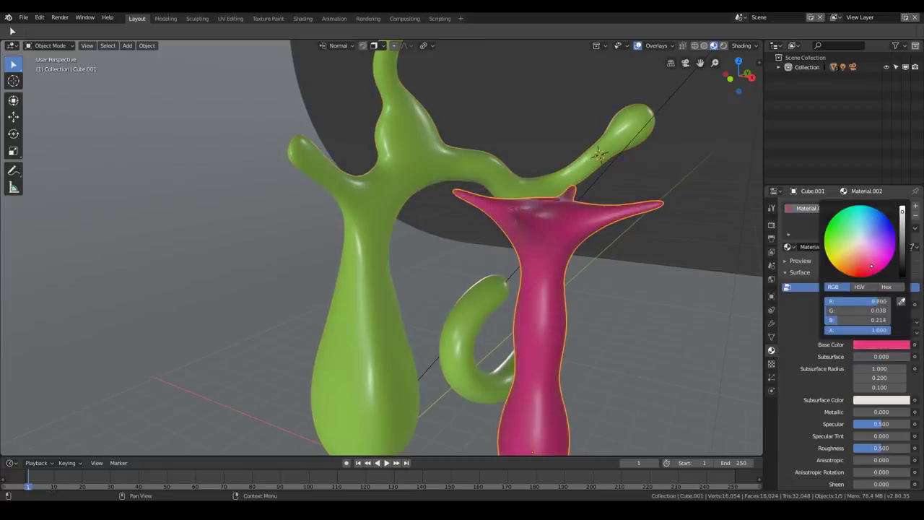
scroll(567, 252, down, 3)
shift+middle_drag(566, 252, 560, 210)
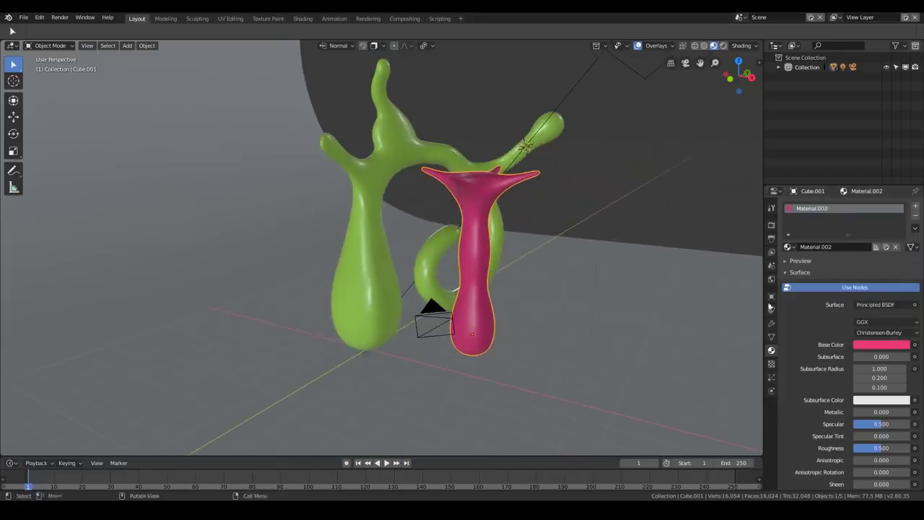
- Set the magenta material's subsurface color to pink (R 0.800, G 0.117, B 0.338) and its subsurface to 0.4
click(883, 400)
drag(862, 328, 870, 313)
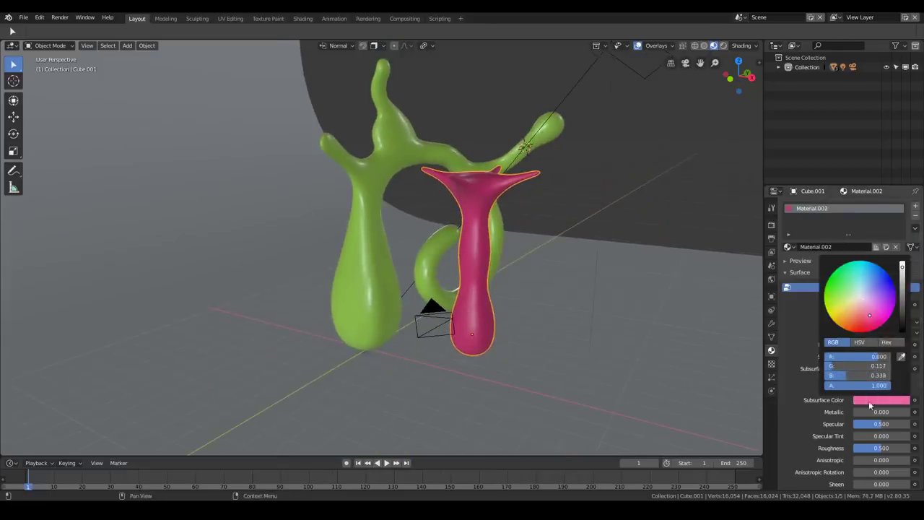
drag(868, 360, 888, 360)
click(885, 357)
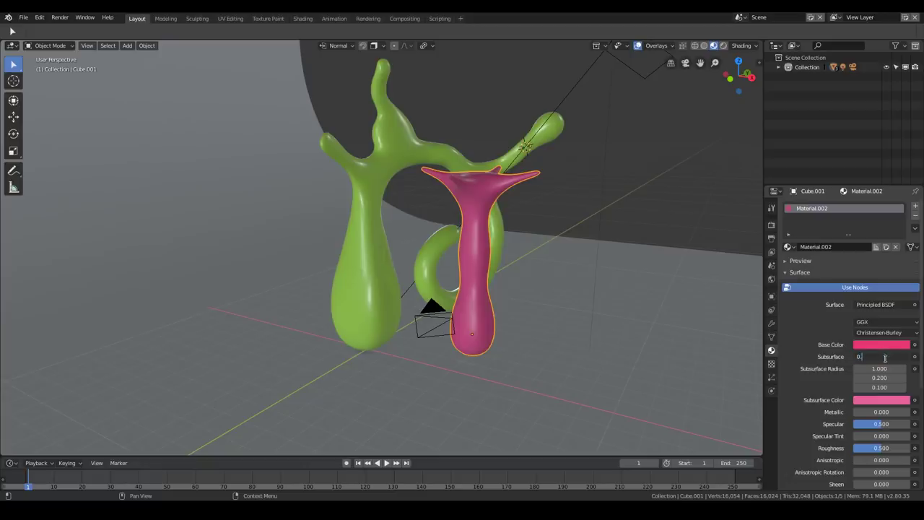
text(0.4)
key(Return)
- Enable Subsurface Translucency in the magenta material's options
middle_drag(619, 313, 552, 279)
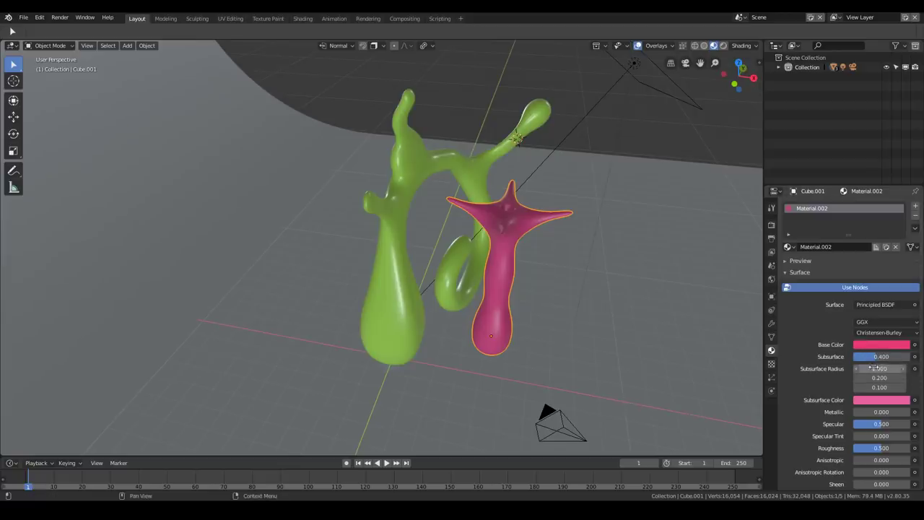
middle_drag(511, 293, 658, 290)
scroll(807, 330, down, 6)
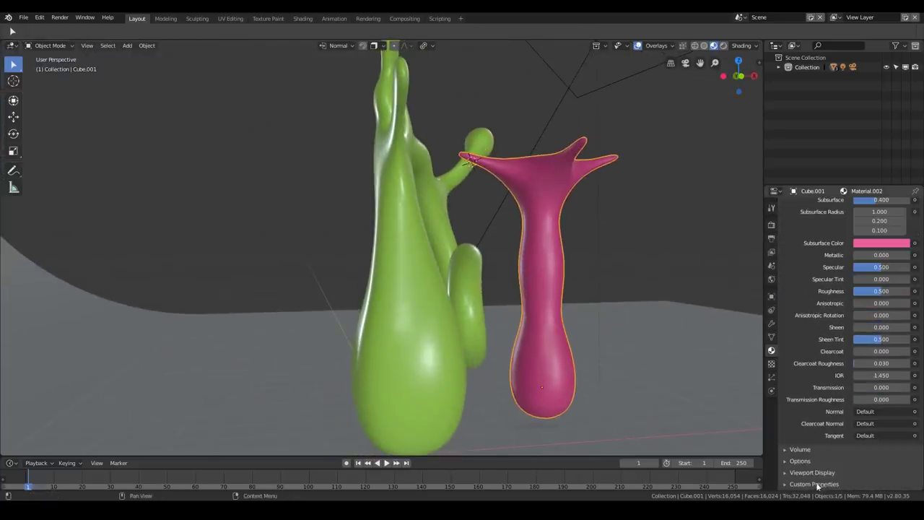
click(811, 461)
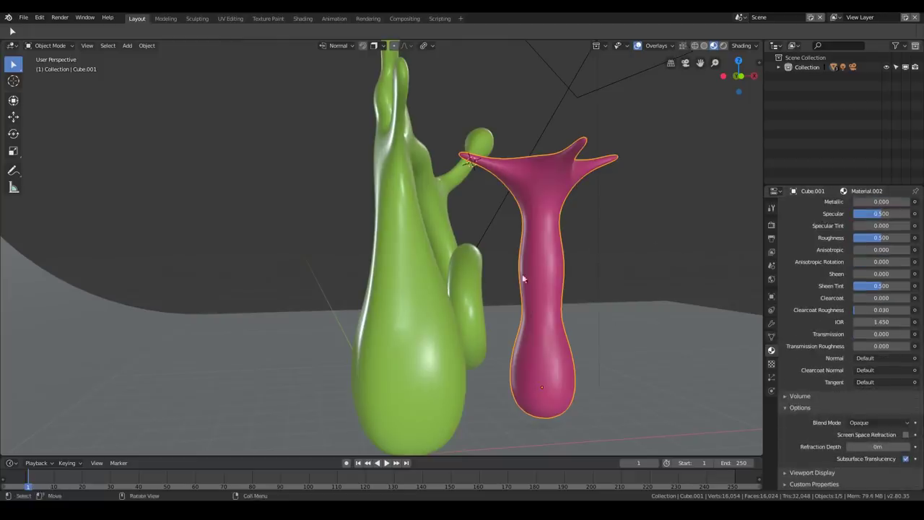
- Enable Separate Albedo for Eevee's Subsurface Scattering in the render settings
click(771, 227)
click(789, 323)
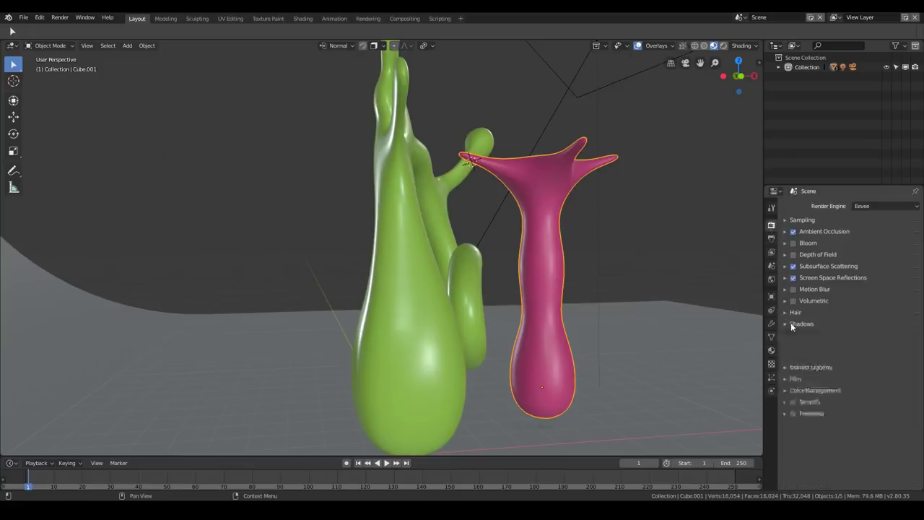
click(785, 266)
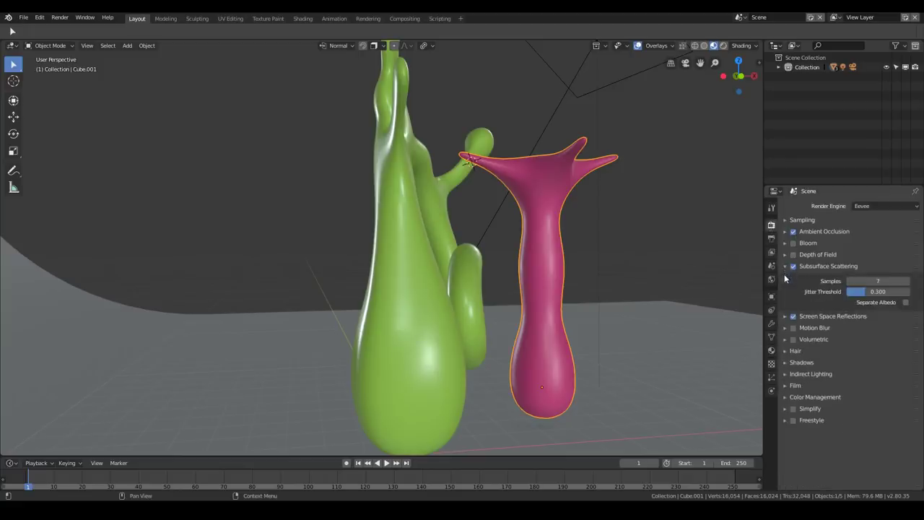
click(905, 302)
- Examine the subsurface shading of both objects from several angles and distances
mouse_move(488, 213)
middle_down()
mouse_move(501, 235)
mouse_move(537, 241)
mouse_move(443, 243)
mouse_move(389, 270)
middle_up()
scroll(501, 236, down, 3)
scroll(498, 247, up, 5)
scroll(458, 249, down, 7)
middle_drag(461, 257, 395, 227)
scroll(418, 257, up, 5)
scroll(441, 265, up, 2)
scroll(434, 269, down, 3)
- Move the magenta object over to the green object's trunk and freely rotate it so that it tips over
key(g)
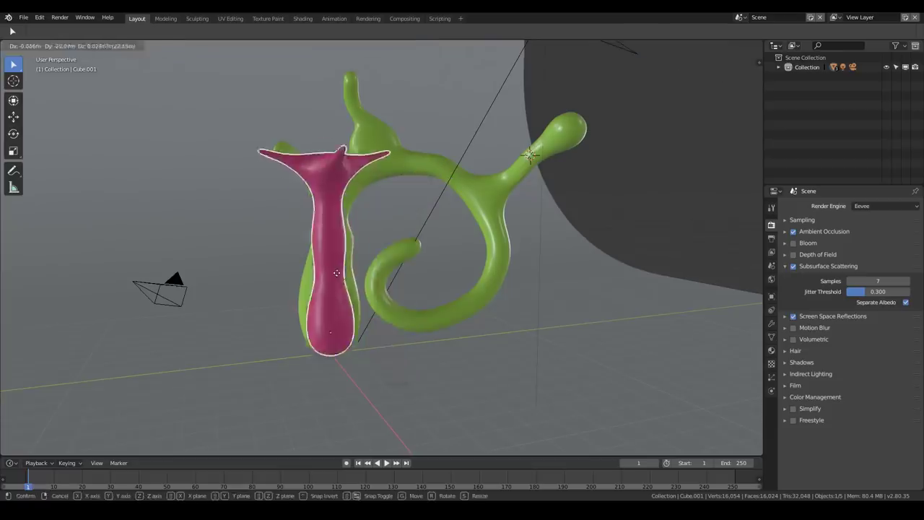
click(328, 269)
key(r)
key(r)
click(339, 322)
- Reposition the magenta object from several viewing angles so that it passes through the green object's ring
middle_drag(340, 321, 476, 359)
key(g)
click(490, 265)
middle_drag(491, 265, 450, 240)
key(g)
click(448, 227)
middle_drag(496, 261, 440, 238)
key(g)
click(492, 273)
- Duplicate the end face of the green object's bulbous arm, place it beyond the tip, and extrude it about 1.4 m into a block
middle_drag(492, 273, 480, 165)
click(481, 165)
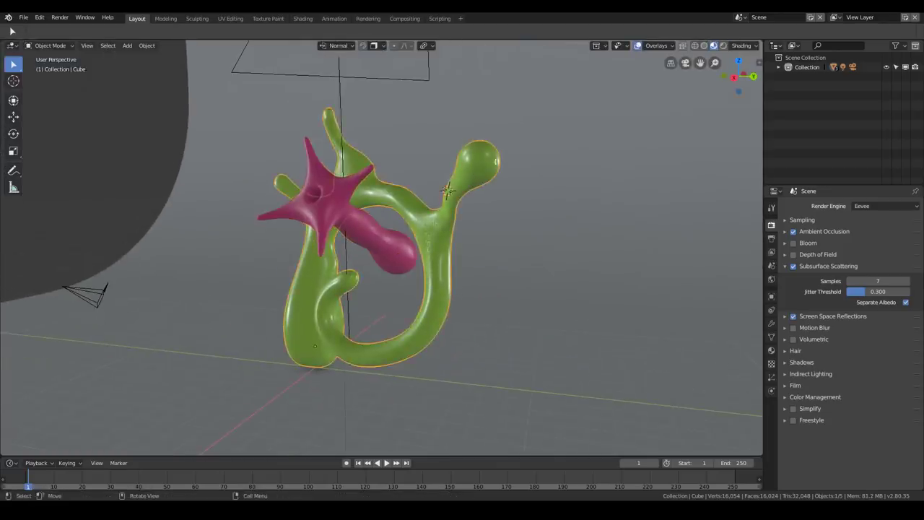
key(Tab)
click(495, 147)
scroll(494, 177, down, 2)
key(shift+d)
click(501, 208)
key(e)
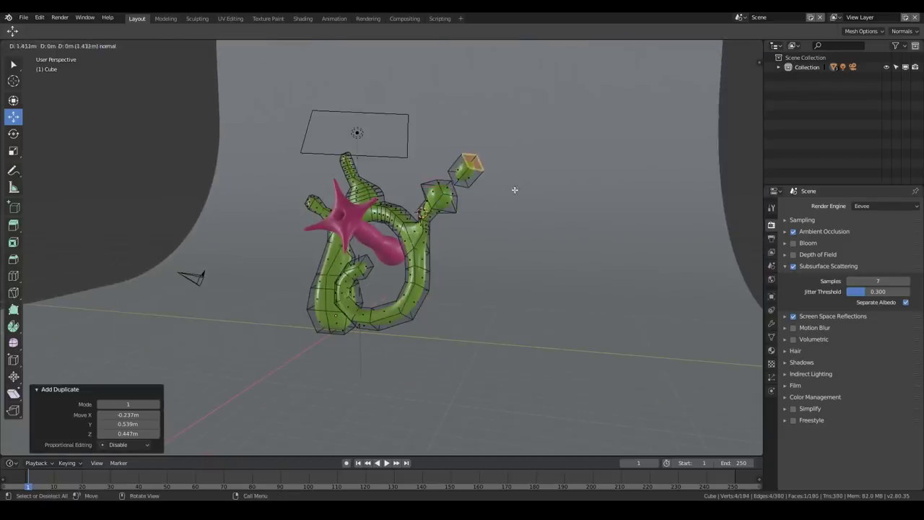
click(514, 190)
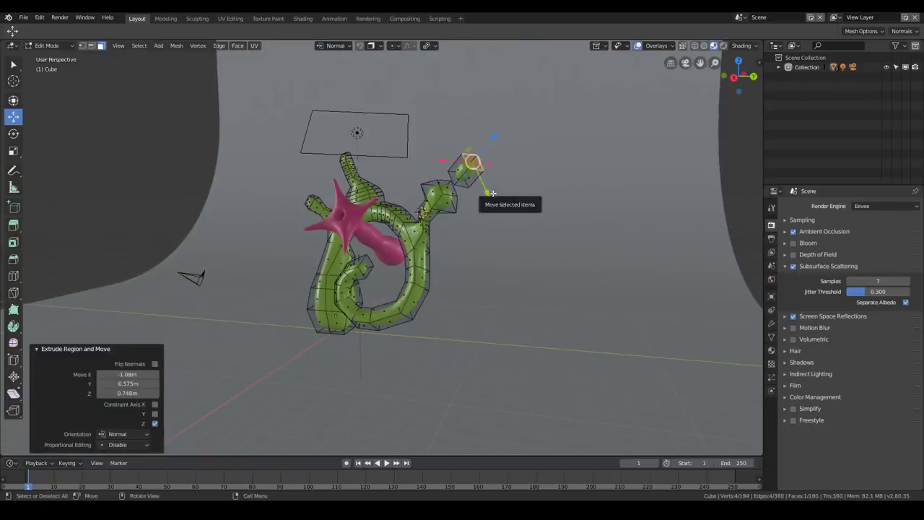
- Grow the selection to the whole detached block, duplicate it, and place the freely rotated copy above the original
key(ctrl+KP_Add)
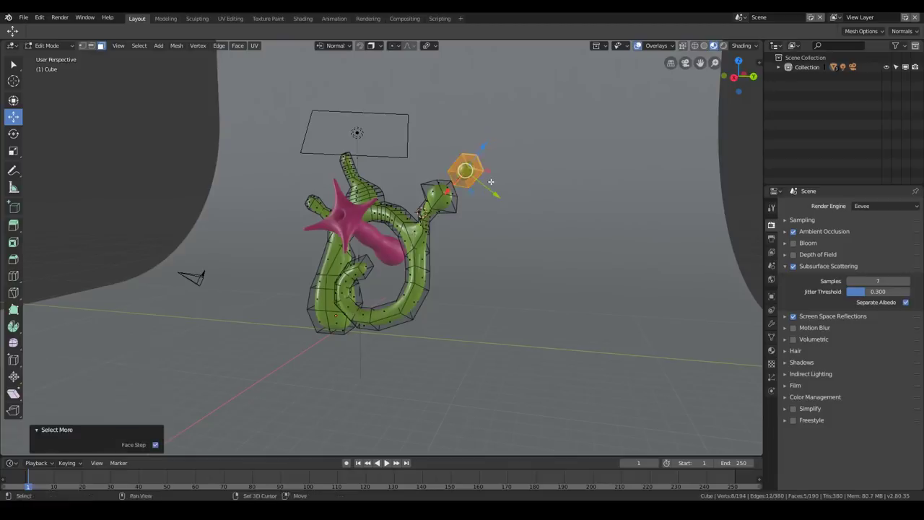
key(shift+d)
key(r)
key(r)
click(444, 159)
- Select a border edge on the open end of the duplicated block and fill the opening with a face
middle_drag(444, 159, 368, 175)
scroll(366, 145, up, 3)
key(2)
click(425, 172)
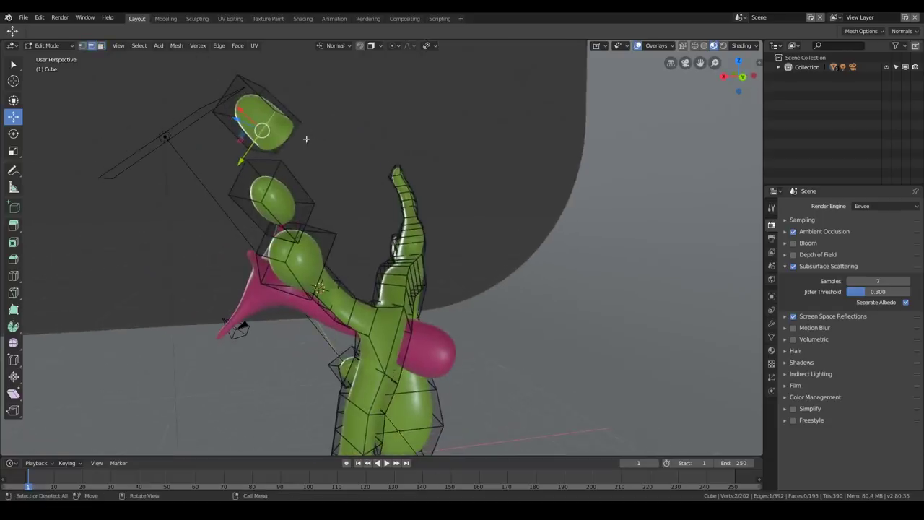
middle_drag(289, 144, 515, 220)
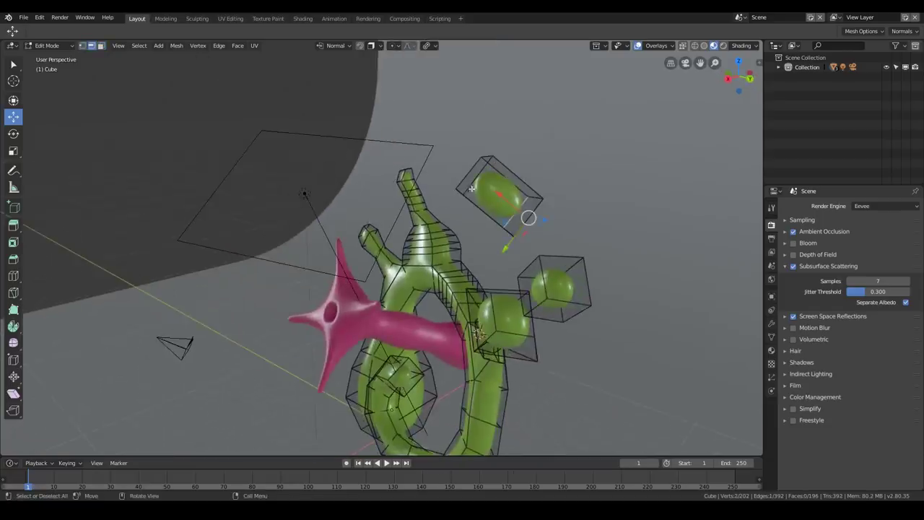
- Select the end face of the upper detached block and move it inward by 0.24, -0.0599 and 0.24 m to shorten the blob
key(t)
click(537, 220)
key(3)
middle_drag(524, 217, 323, 167)
click(254, 131)
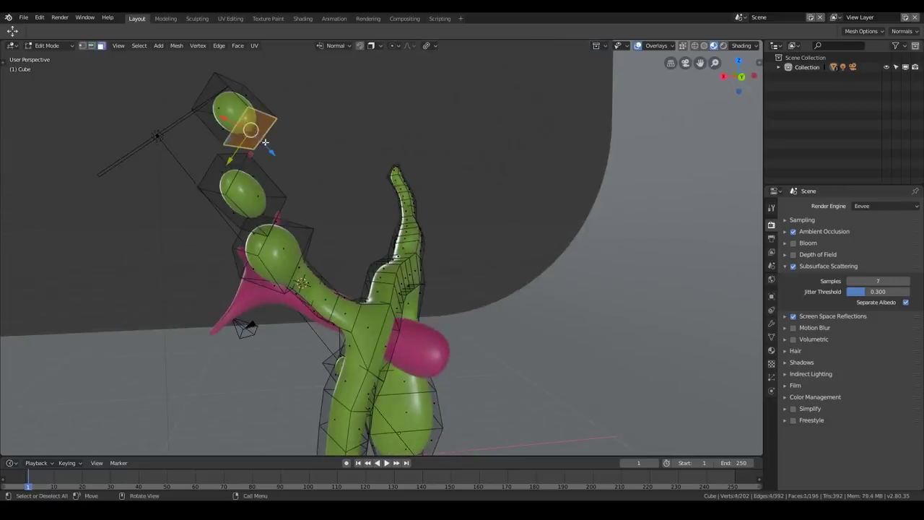
key(t)
key(g)
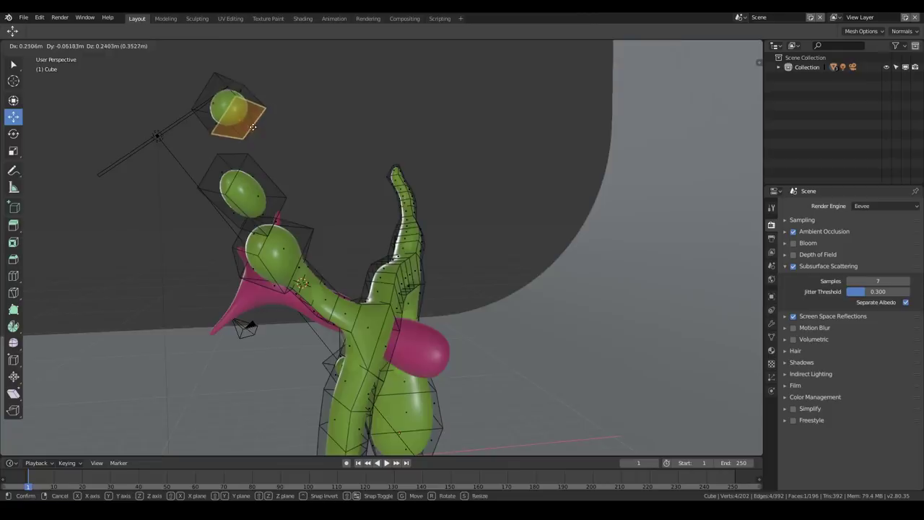
click(307, 156)
middle_drag(307, 156, 386, 175)
middle_drag(536, 198, 524, 187)
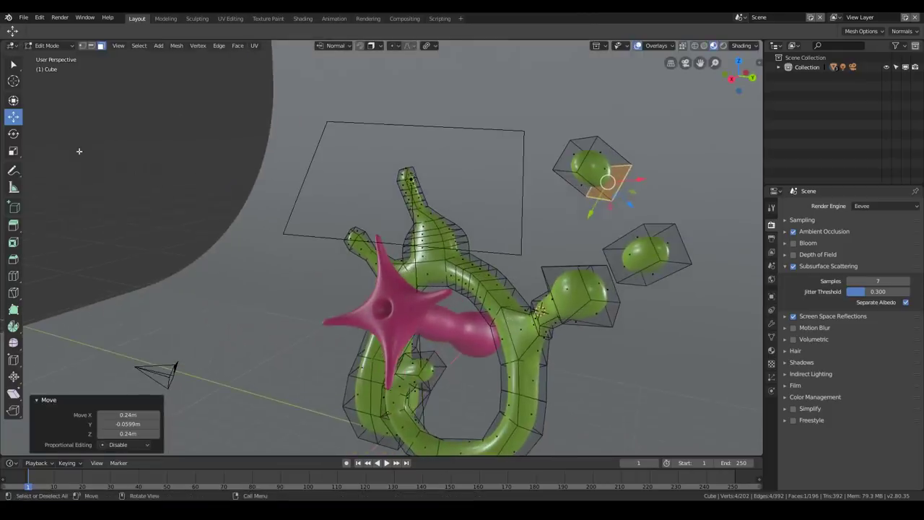
- Leave mesh editing and examine the green object with its detached blobs
key(t)
key(t)
key(t)
key(t)
key(t)
key(t)
shift+middle_drag(489, 195, 452, 201)
scroll(524, 200, down, 2)
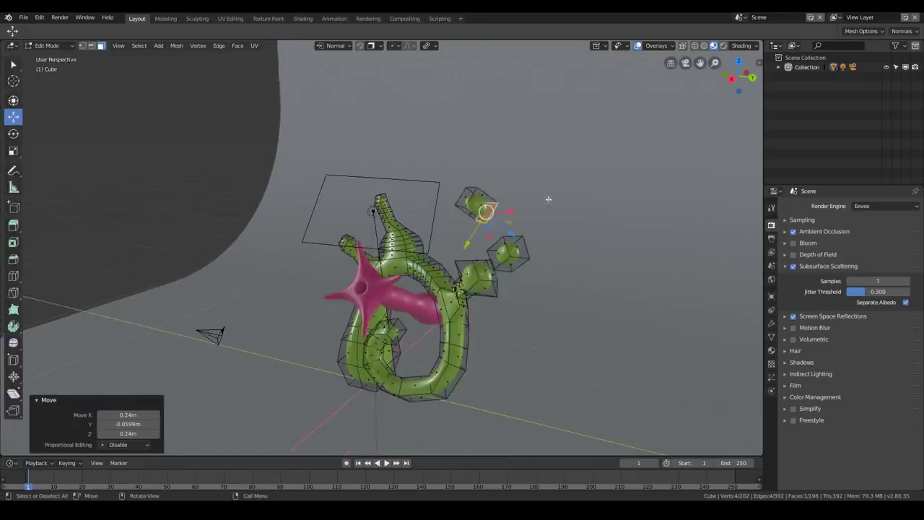
key(Tab)
mouse_move(507, 213)
middle_down()
mouse_move(544, 215)
mouse_move(493, 201)
mouse_move(445, 207)
mouse_move(471, 159)
mouse_move(496, 175)
mouse_move(484, 153)
middle_up()
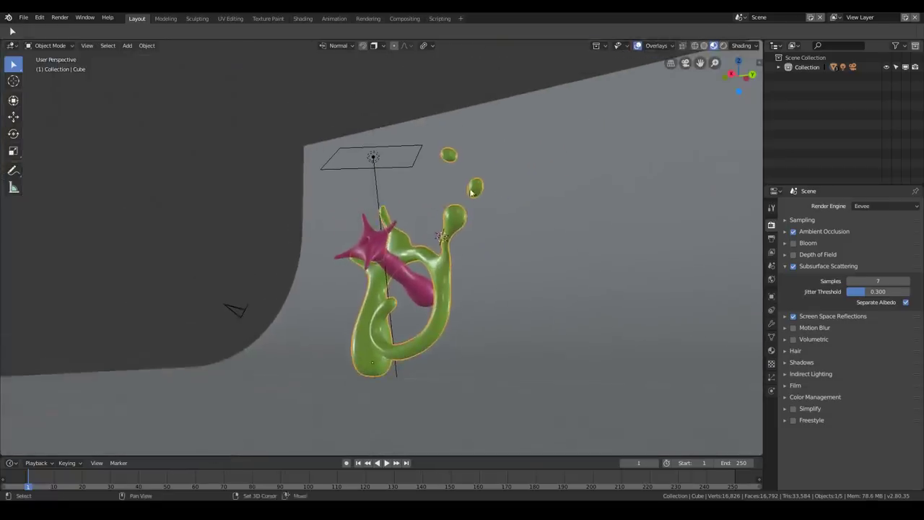
- Grow the selection to the whole uppermost block and place a duplicate of it near the magenta object's star-shaped end
key(Tab)
key(ctrl+KP_Add)
key(ctrl+KP_Add)
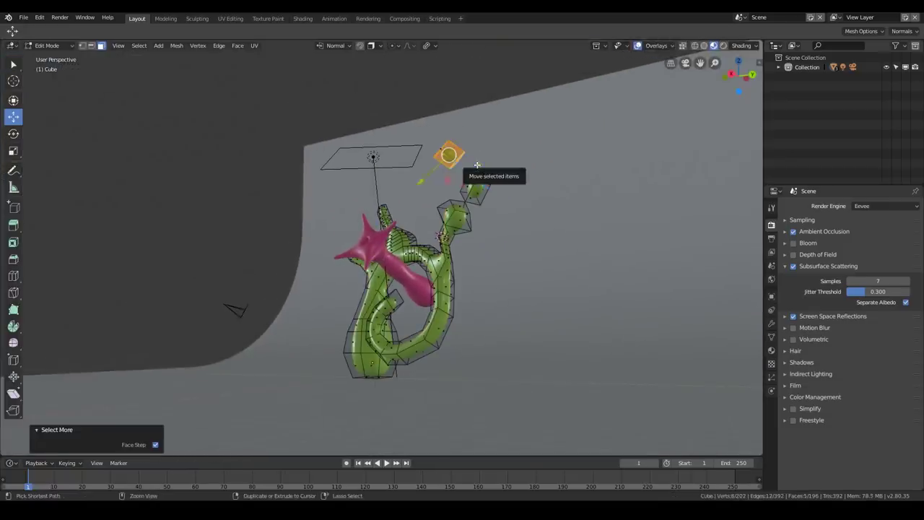
key(shift+d)
click(387, 238)
middle_drag(388, 238, 473, 265)
scroll(474, 265, up, 4)
key(g)
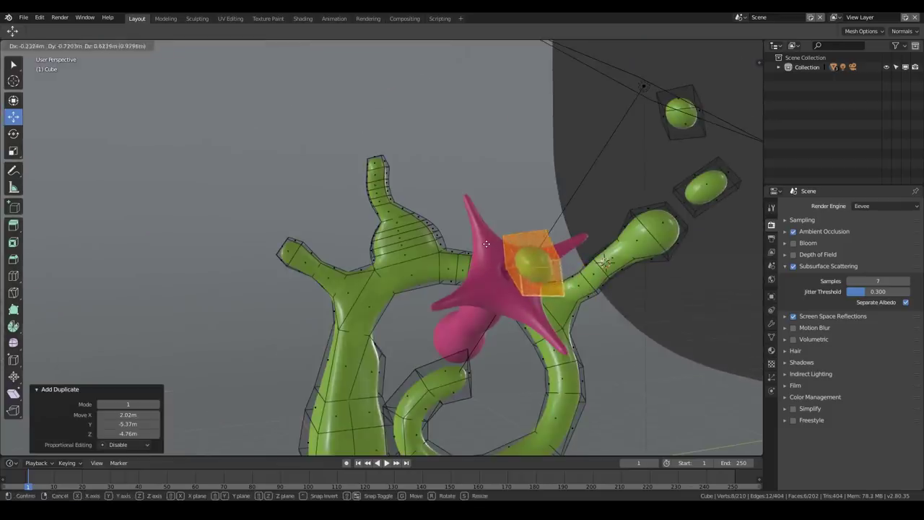
click(478, 239)
- Rotate the duplicated block freely and scale it down
key(r)
key(r)
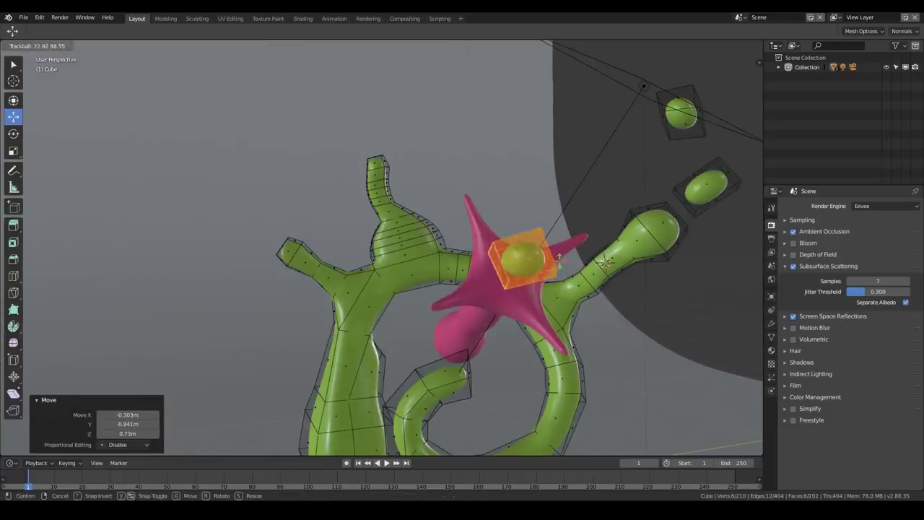
click(528, 251)
middle_drag(529, 251, 609, 263)
key(s)
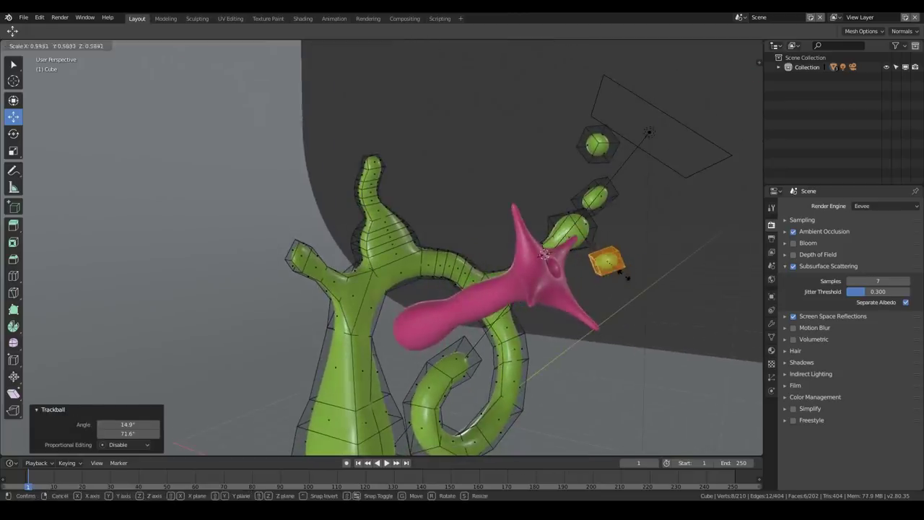
key(Return)
- Move the small block closer to the hole in the magenta object's star-shaped end and adjust its scale
key(g)
key(Return)
key(s)
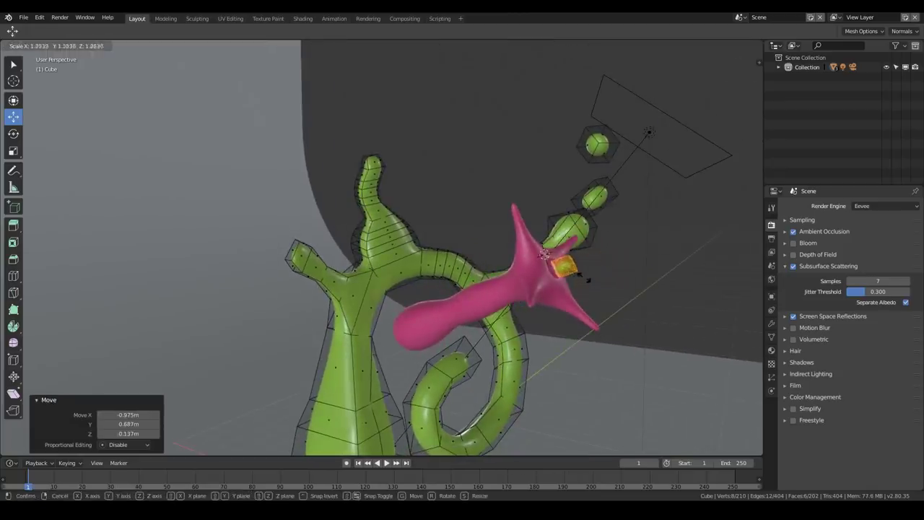
key(Return)
- Reposition the small block in front of the magenta object's hole from different angles and rotate it freely
mouse_move(586, 270)
middle_down()
mouse_move(609, 313)
mouse_move(604, 344)
middle_up()
key(g)
click(600, 290)
mouse_move(601, 290)
middle_down()
mouse_move(552, 241)
mouse_move(506, 262)
mouse_move(426, 243)
middle_up()
key(g)
key(Return)
key(r)
key(r)
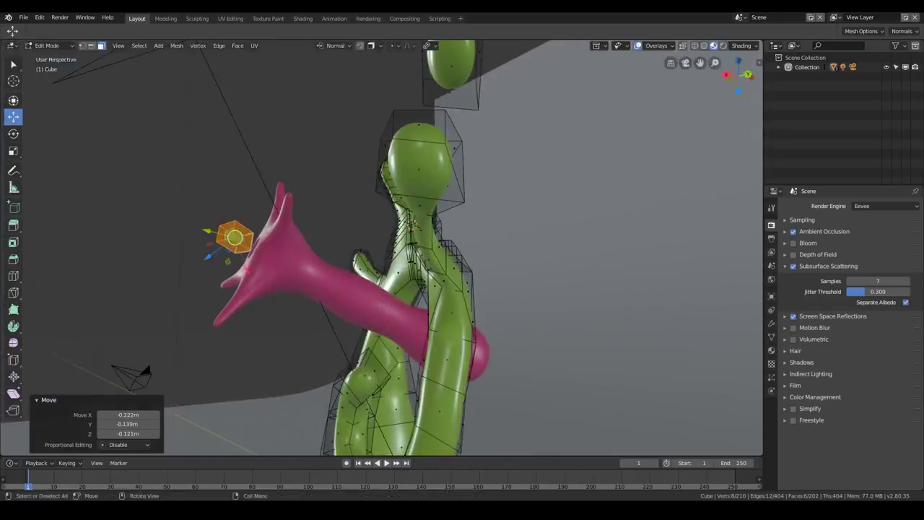
key(Return)
- Leave mesh editing, switch the viewport to Solid shading, and reselect the green object
key(Tab)
middle_drag(321, 244, 375, 249)
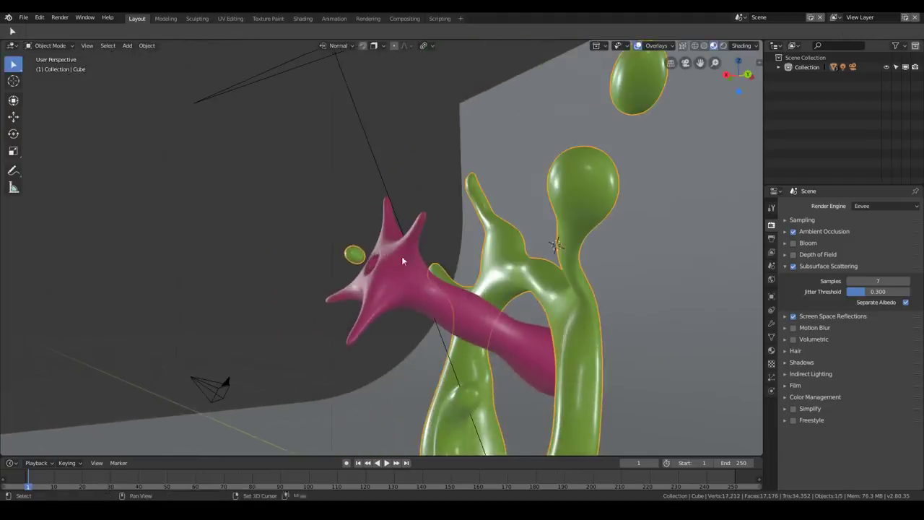
click(705, 45)
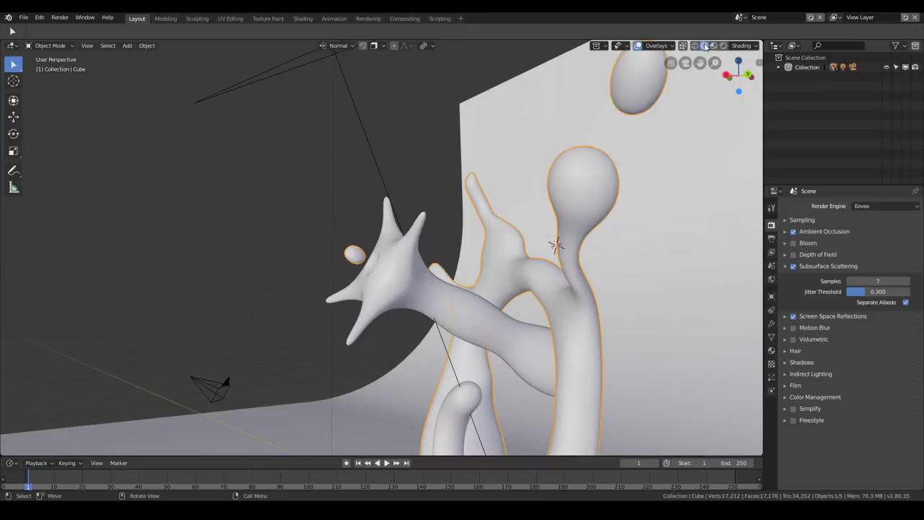
middle_drag(442, 207, 494, 224)
click(428, 248)
click(462, 226)
scroll(498, 222, up, 3)
- Return to editing the green object's mesh and select the outward face of the small block
key(Tab)
scroll(530, 215, down, 3)
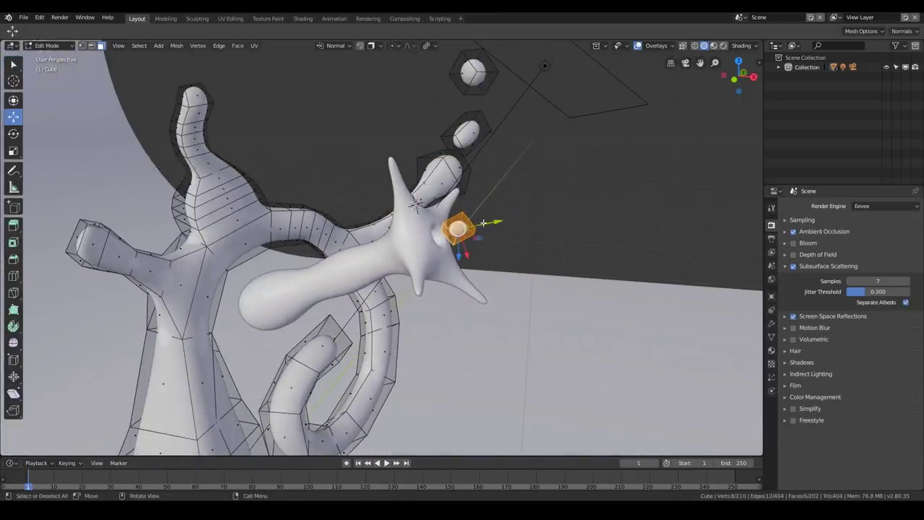
key(Tab)
key(Tab)
scroll(470, 224, up, 5)
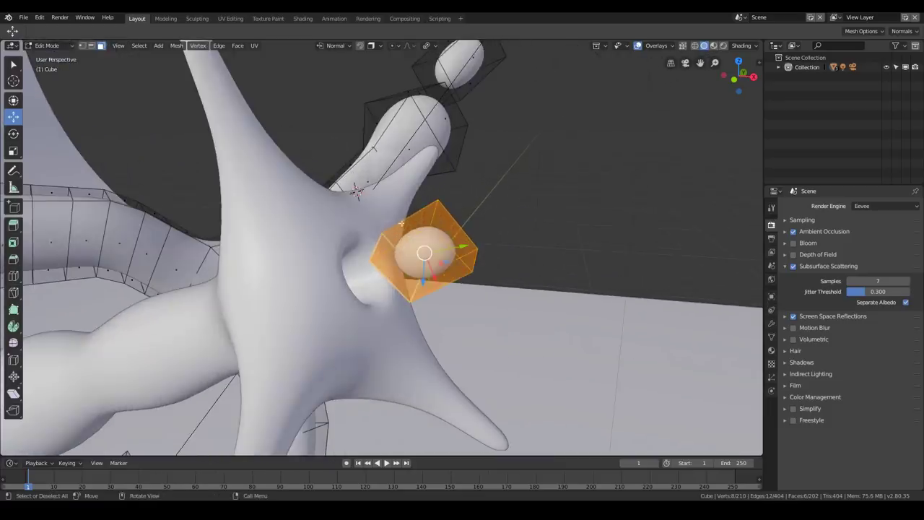
click(455, 237)
- Duplicate the small block's outward face, place it farther out, and extrude it into another detached blob
scroll(455, 237, down, 4)
middle_drag(477, 239, 488, 256)
key(Tab)
scroll(430, 247, down, 3)
scroll(430, 247, down, 3)
scroll(431, 255, up, 5)
middle_drag(432, 210, 408, 254)
key(Tab)
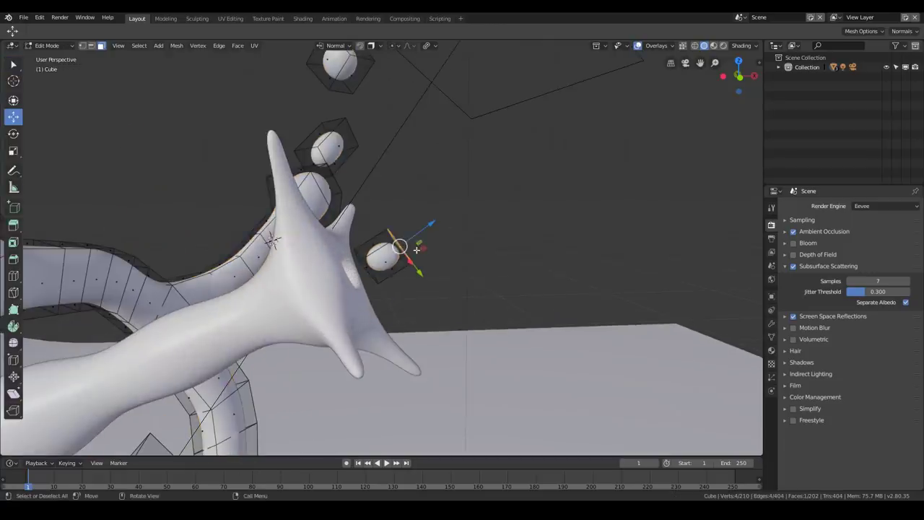
key(shift+d)
click(447, 233)
key(e)
click(485, 211)
key(Tab)
scroll(445, 230, down, 8)
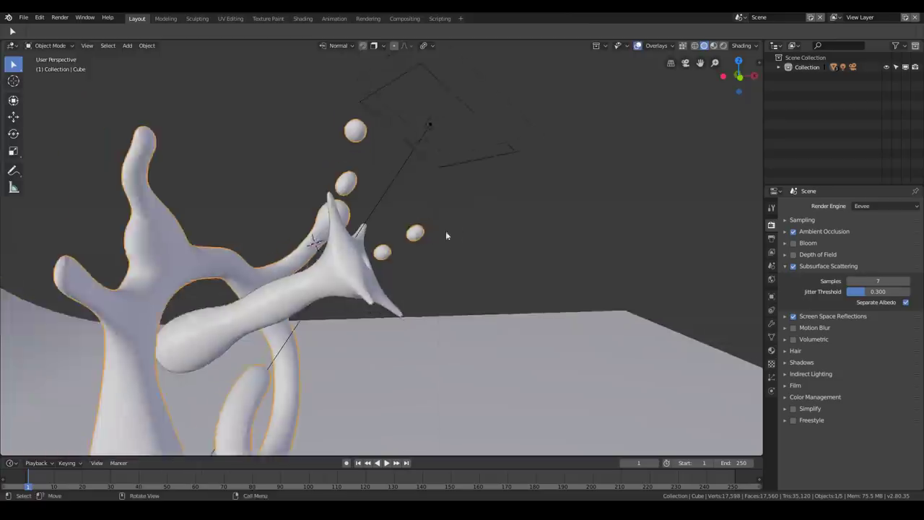
- Deselect everything and set the Solid viewport lighting to Flat
key(alt+a)
mouse_move(395, 210)
middle_down()
mouse_move(452, 219)
mouse_move(479, 209)
mouse_move(556, 249)
middle_up()
click(739, 47)
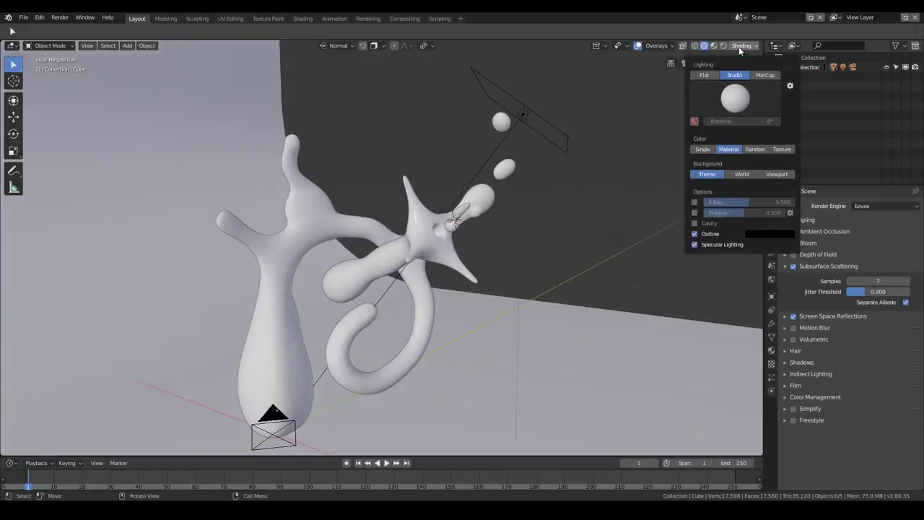
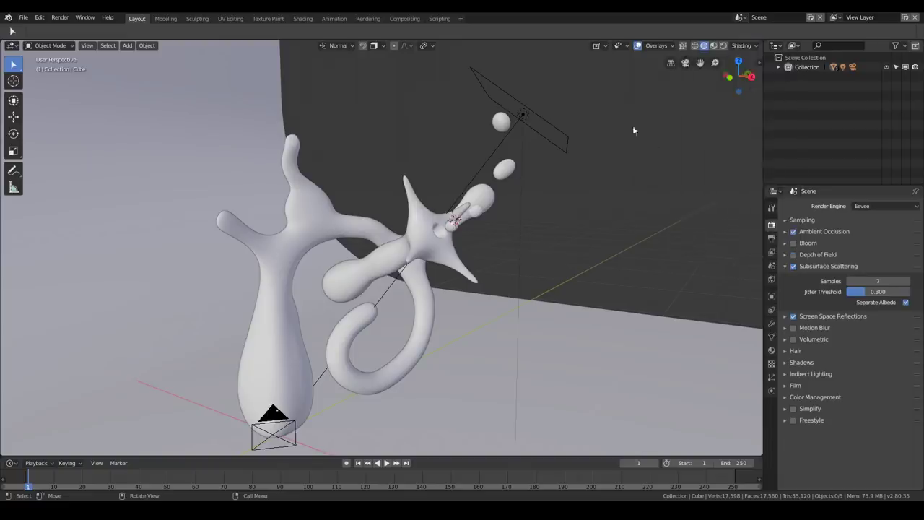
click(739, 46)
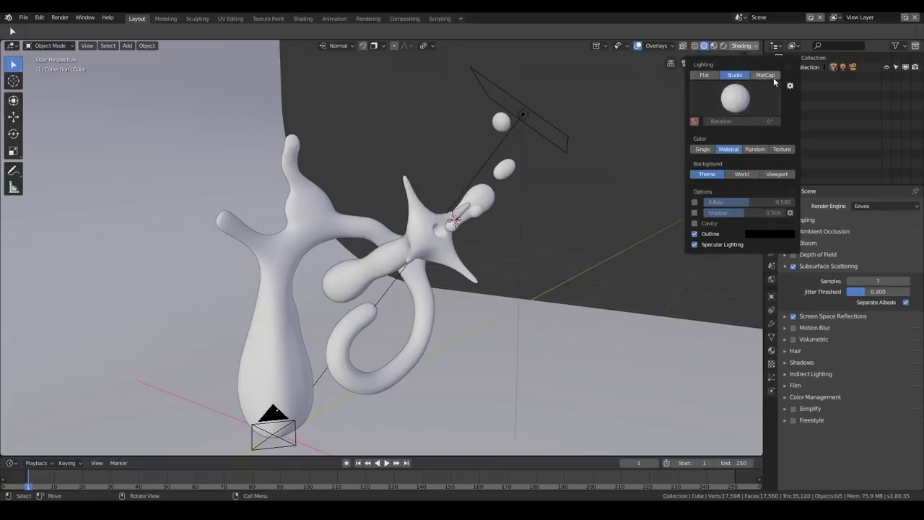
click(704, 75)
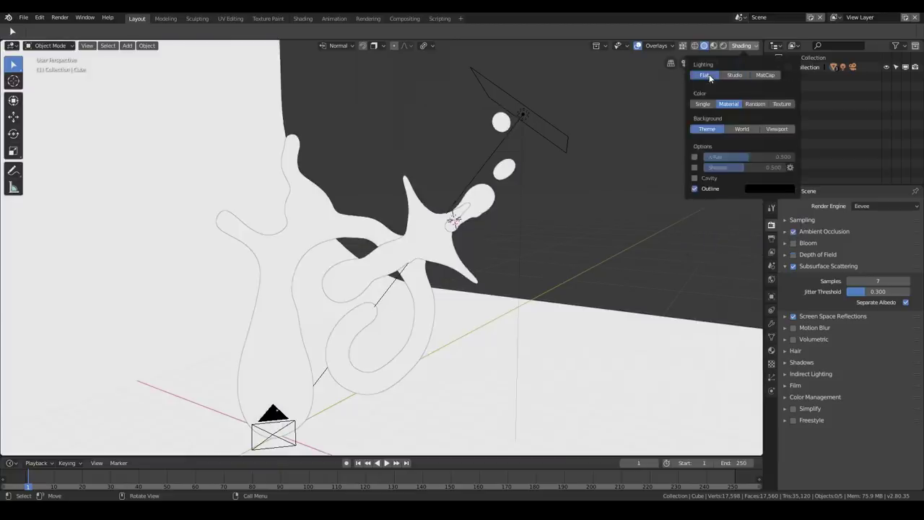
- Toggle the viewport's object outline off and on to compare the flat display
click(736, 47)
click(695, 188)
click(694, 188)
click(694, 189)
click(694, 188)
- Try the Random viewport color, set it to Single, and enable Cavity shading with the World type
click(752, 104)
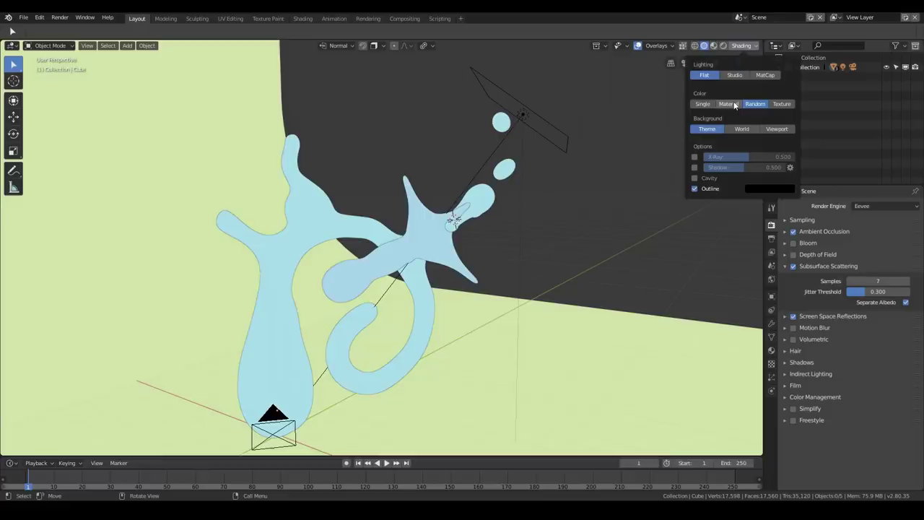
click(703, 104)
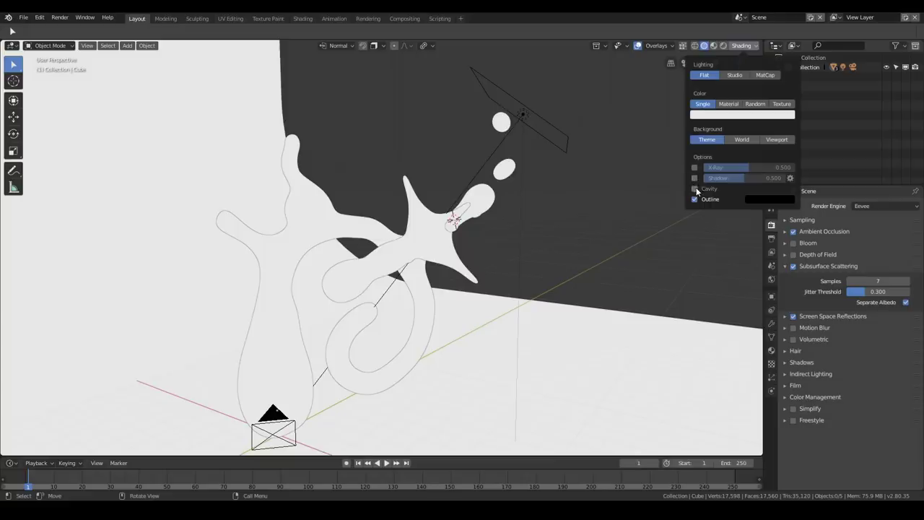
click(694, 188)
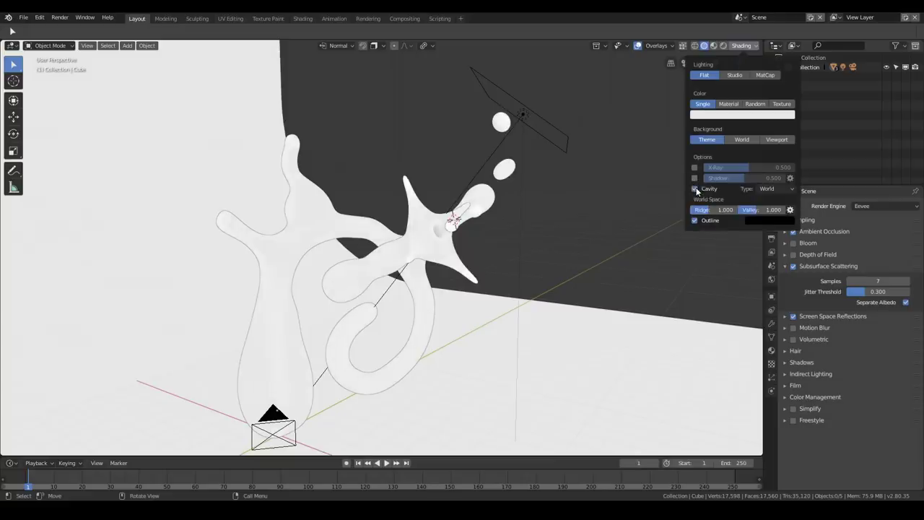
click(765, 189)
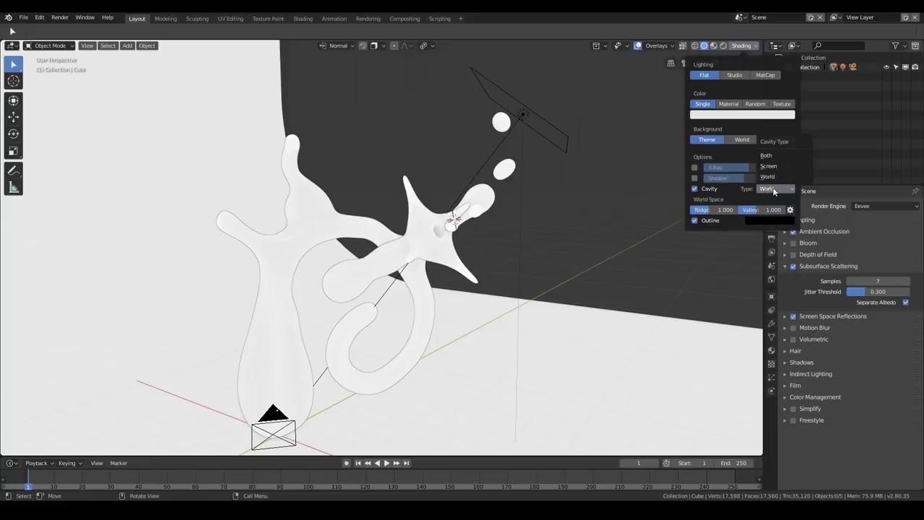
click(772, 189)
- Set the world-space cavity Ridge and Valley to 2.500 and inspect the shading on both objects
mouse_move(494, 213)
middle_down()
mouse_move(433, 225)
mouse_move(434, 240)
middle_up()
scroll(433, 241, up, 7)
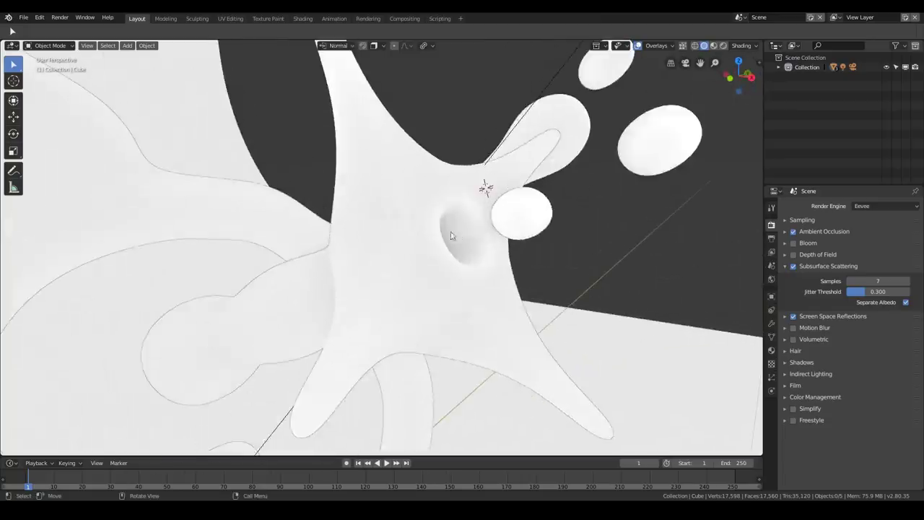
scroll(464, 236, down, 4)
middle_drag(464, 236, 479, 241)
click(742, 46)
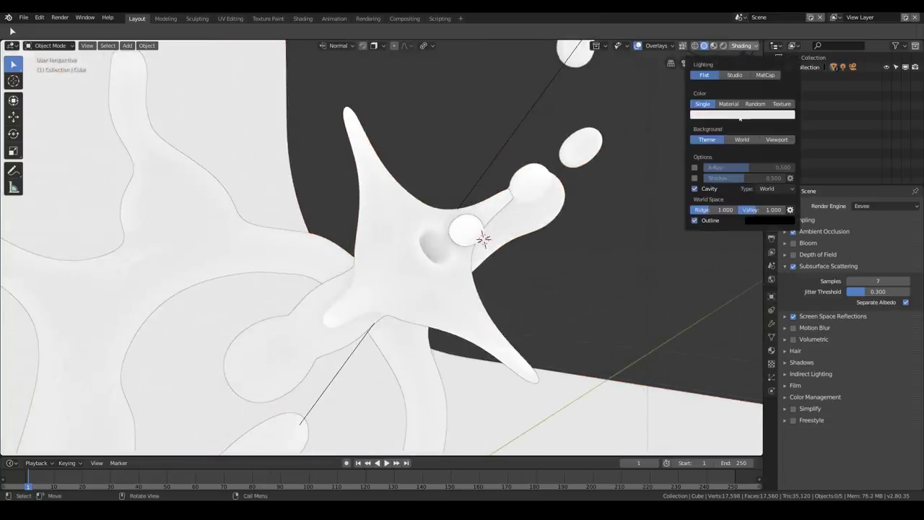
mouse_move(715, 211)
mouse_down()
mouse_move(691, 212)
mouse_move(778, 209)
mouse_up()
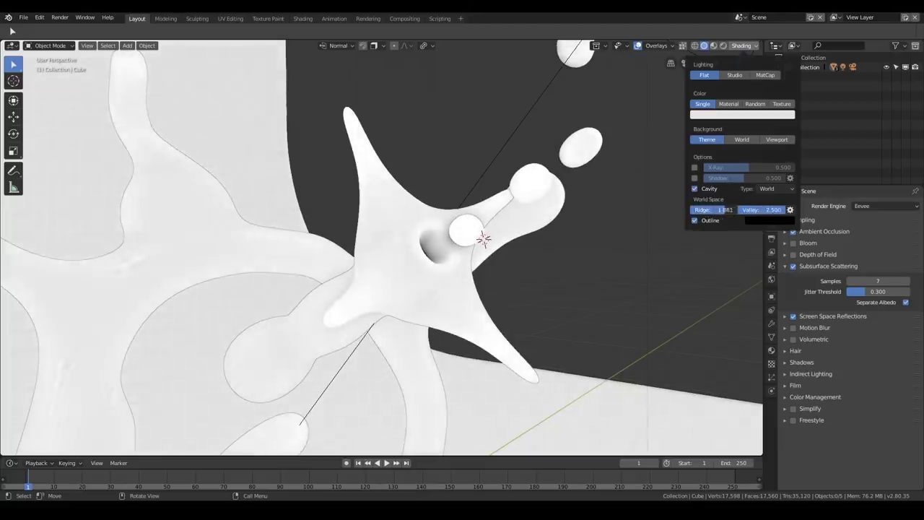
mouse_move(378, 244)
middle_down()
mouse_move(454, 212)
mouse_move(443, 243)
mouse_move(453, 206)
mouse_move(411, 200)
mouse_move(429, 192)
mouse_move(458, 298)
mouse_move(460, 268)
mouse_move(344, 264)
mouse_move(252, 241)
mouse_move(195, 122)
middle_up()
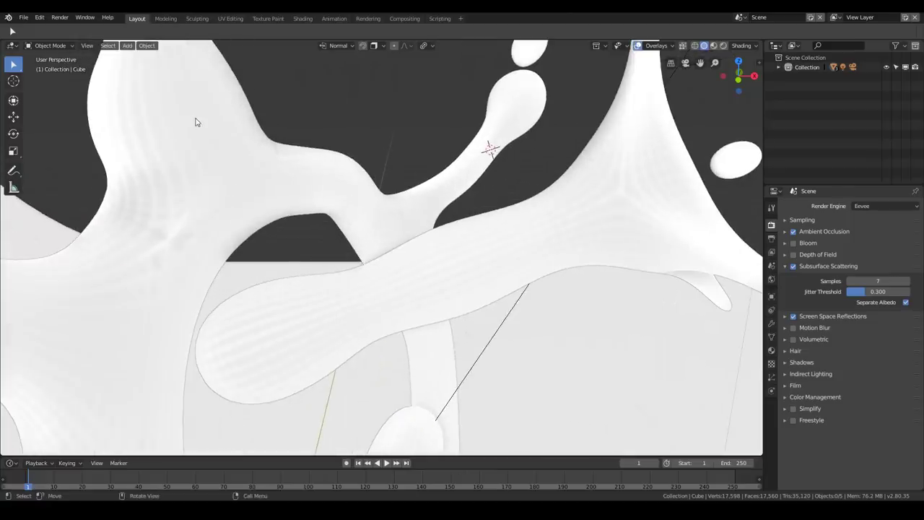
middle_drag(433, 257, 427, 149)
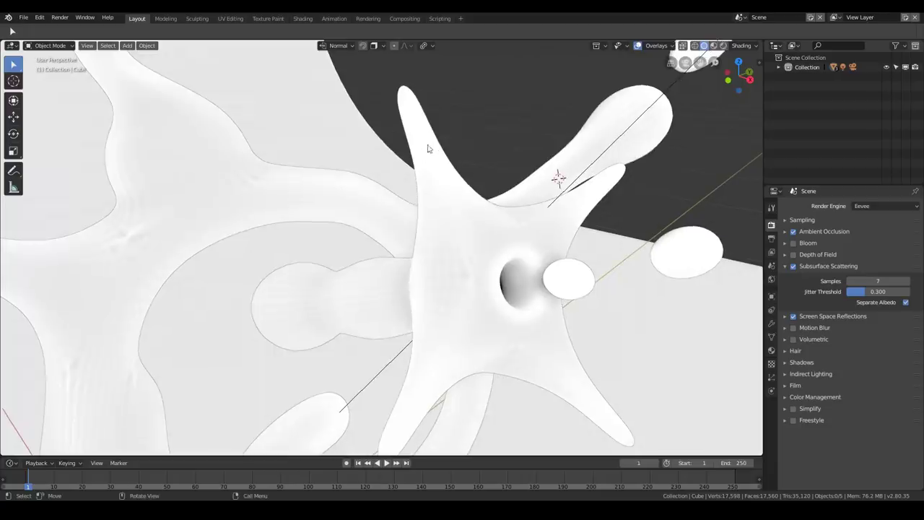
- Set the world-space cavity Ridge to 0.000 and Valley to 1.750
click(743, 46)
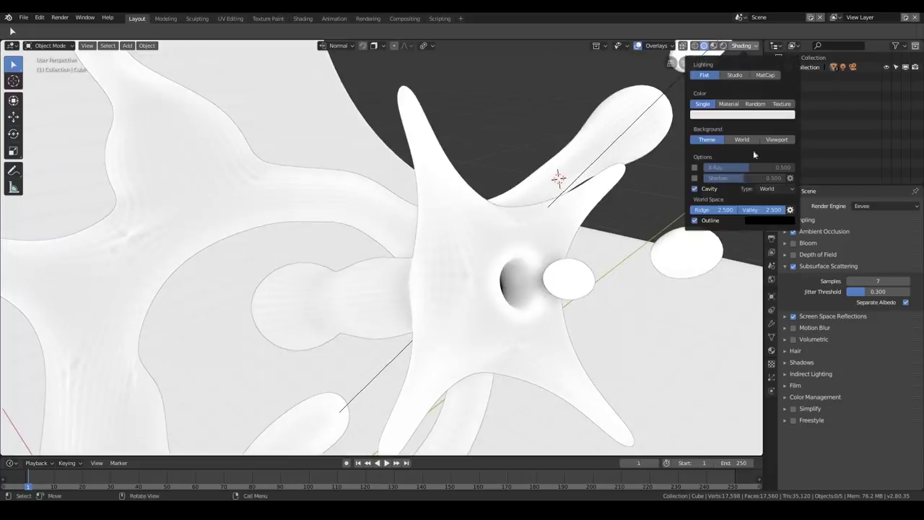
drag(736, 211, 693, 211)
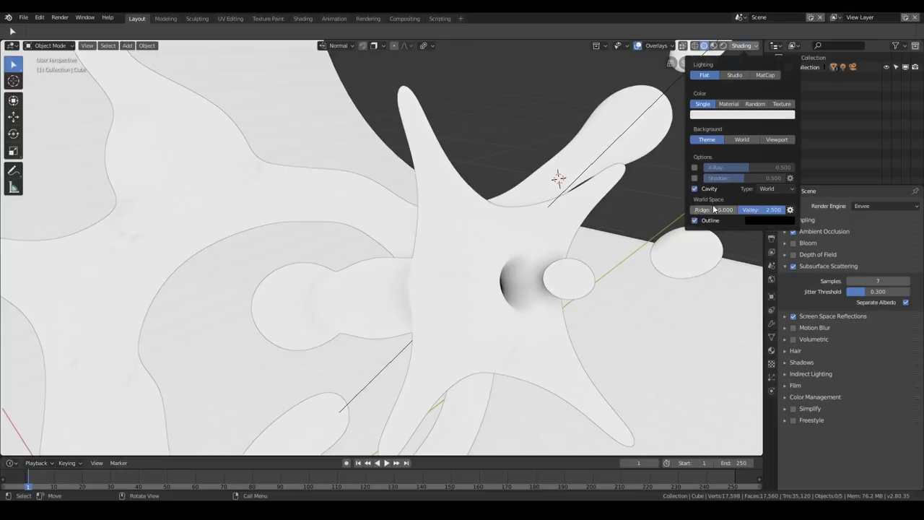
drag(772, 210, 758, 210)
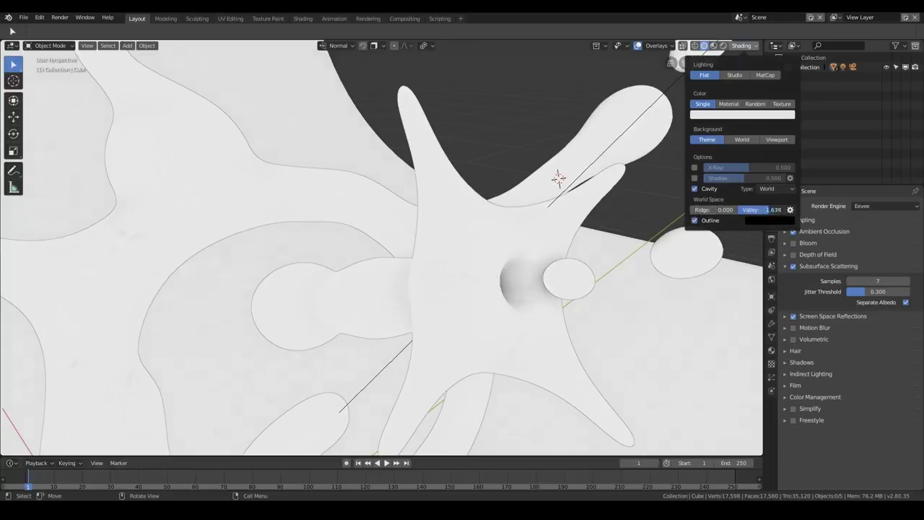
- Set the world-space cavity Distance to 0.340 for the Solid viewport shading
scroll(462, 214, down, 6)
mouse_move(464, 183)
middle_down()
mouse_move(409, 192)
mouse_move(472, 192)
mouse_move(493, 181)
mouse_move(515, 210)
middle_up()
scroll(472, 192, up, 3)
scroll(469, 208, down, 3)
shift+middle_drag(446, 218, 500, 214)
mouse_move(443, 209)
middle_down()
mouse_move(451, 194)
mouse_move(467, 216)
middle_up()
click(743, 45)
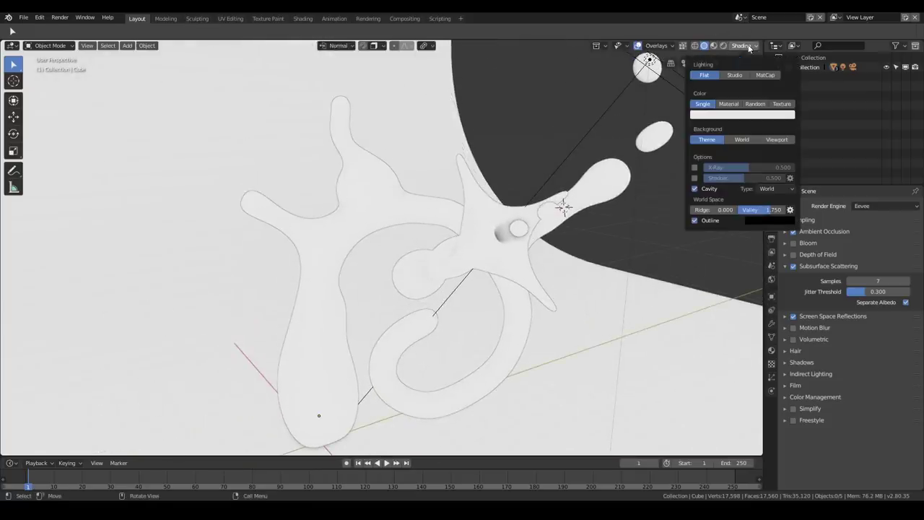
click(789, 209)
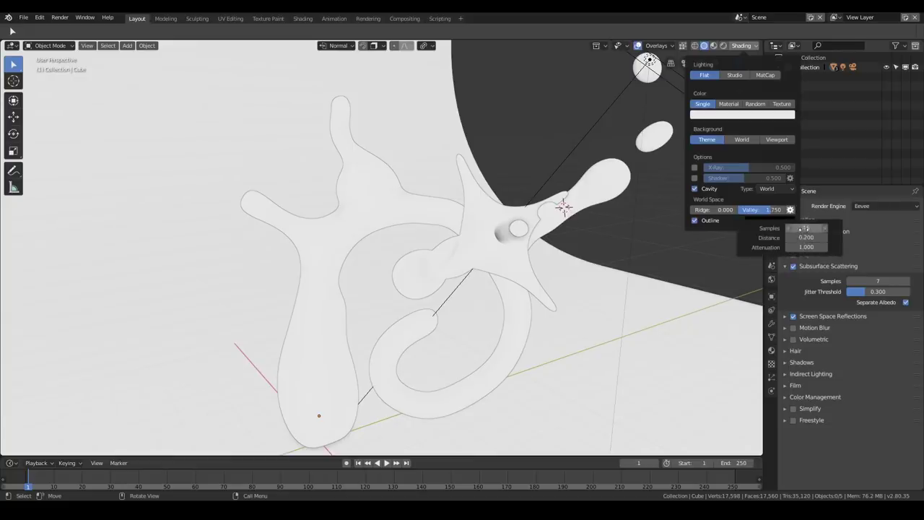
mouse_move(806, 237)
mouse_down()
mouse_move(822, 237)
mouse_move(784, 237)
mouse_move(814, 236)
mouse_move(798, 236)
mouse_up()
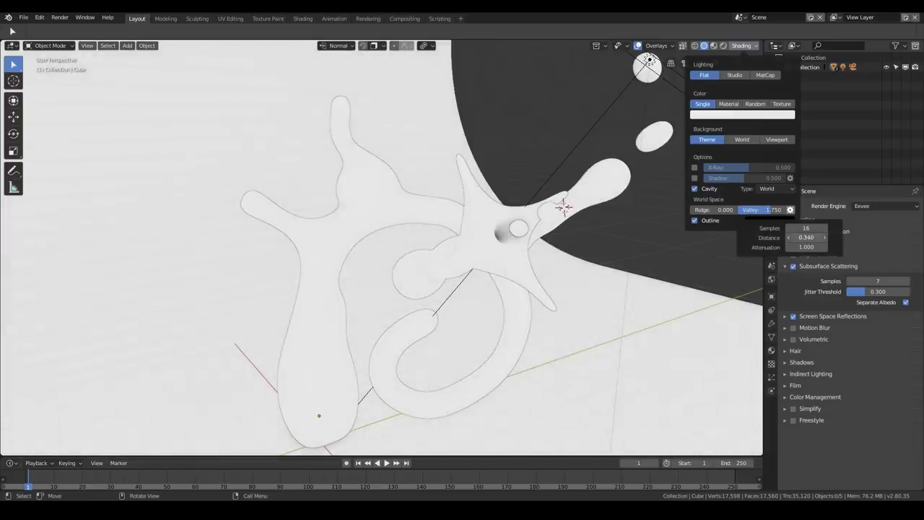
- Switch the viewport's Cavity type from World to Both
middle_drag(521, 236, 615, 168)
click(742, 52)
click(744, 47)
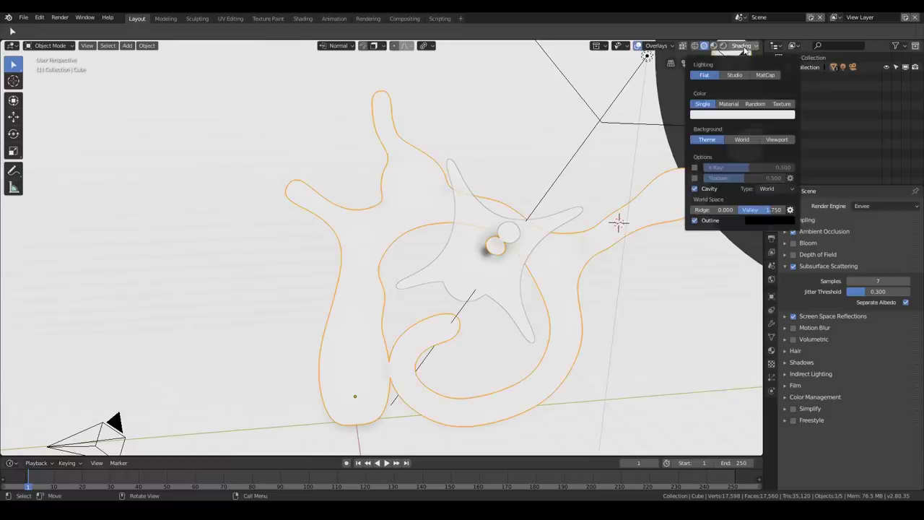
click(783, 189)
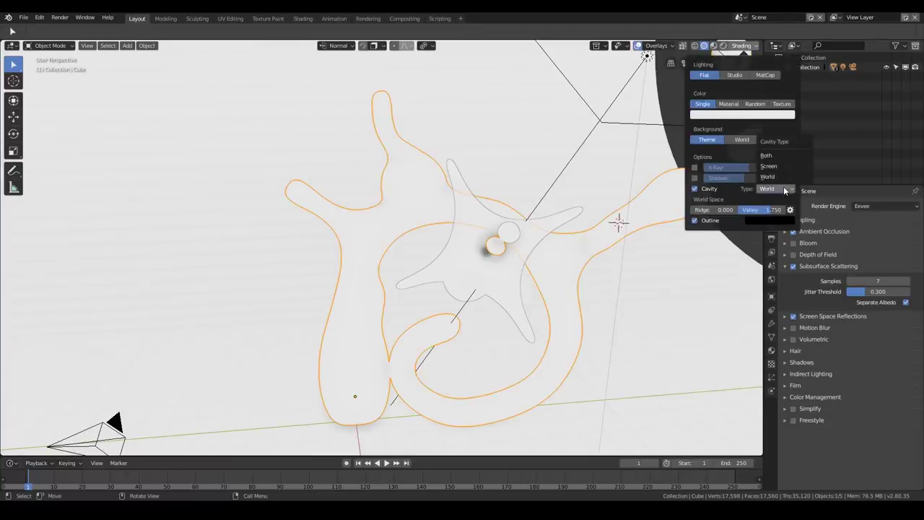
click(778, 155)
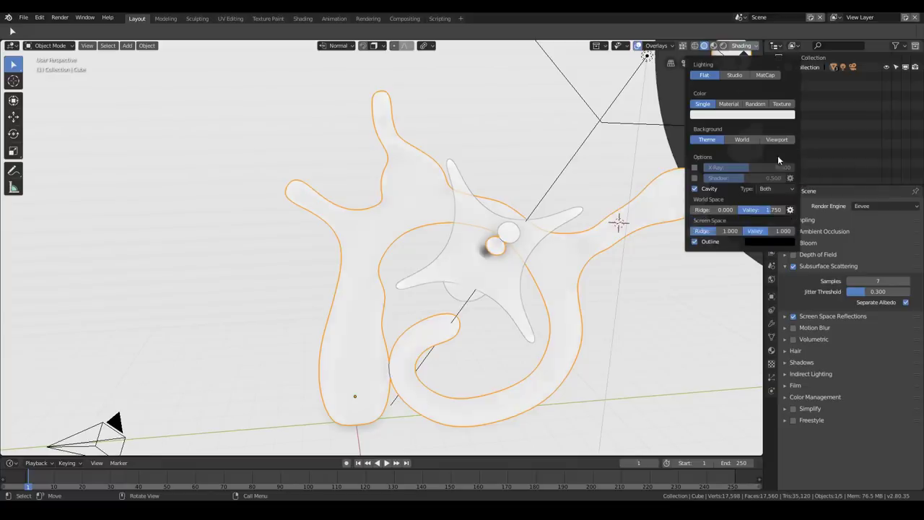
- Set the screen-space cavity Ridge to 1.040 and darken the Single viewport color to a grey of 0.503
click(747, 46)
mouse_move(713, 231)
mouse_down()
mouse_move(718, 131)
mouse_move(773, 142)
mouse_up()
click(723, 115)
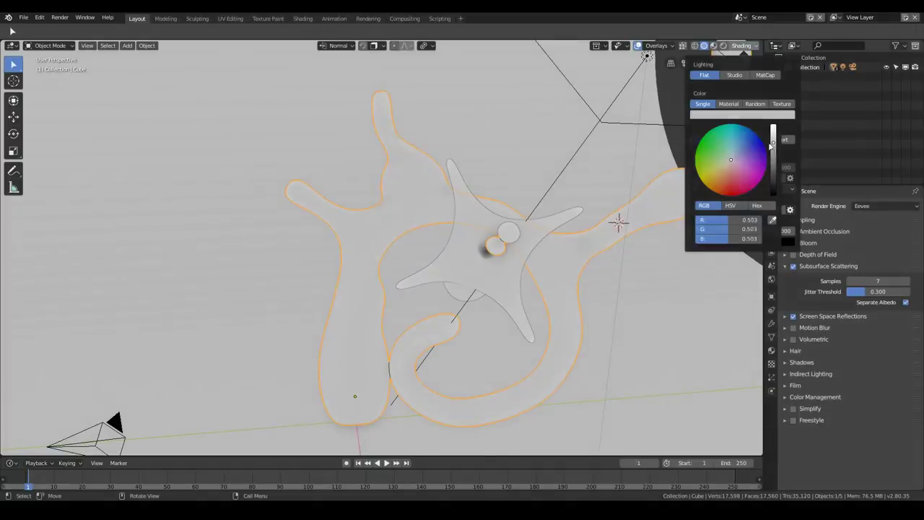
click(741, 46)
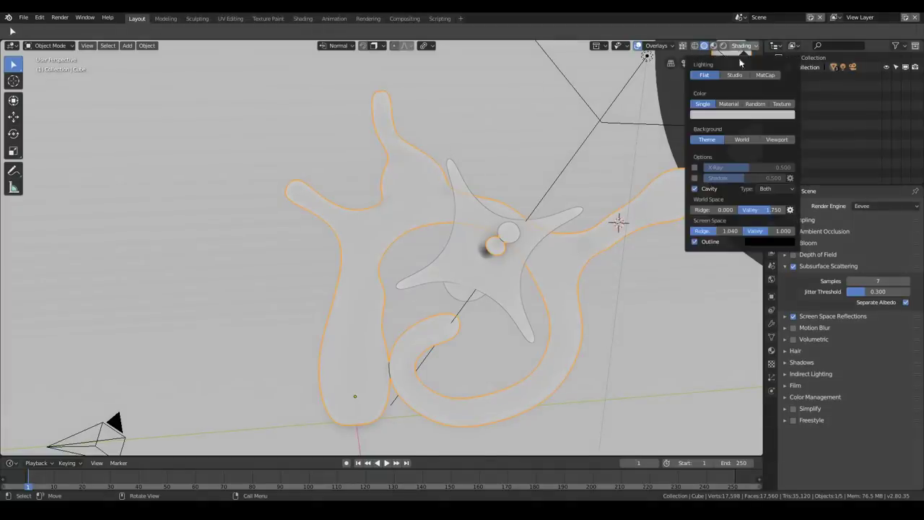
- Try the Random viewport color and inspect the cavity shading on the objects in Object Mode and Edit Mode
click(754, 104)
scroll(553, 208, up, 8)
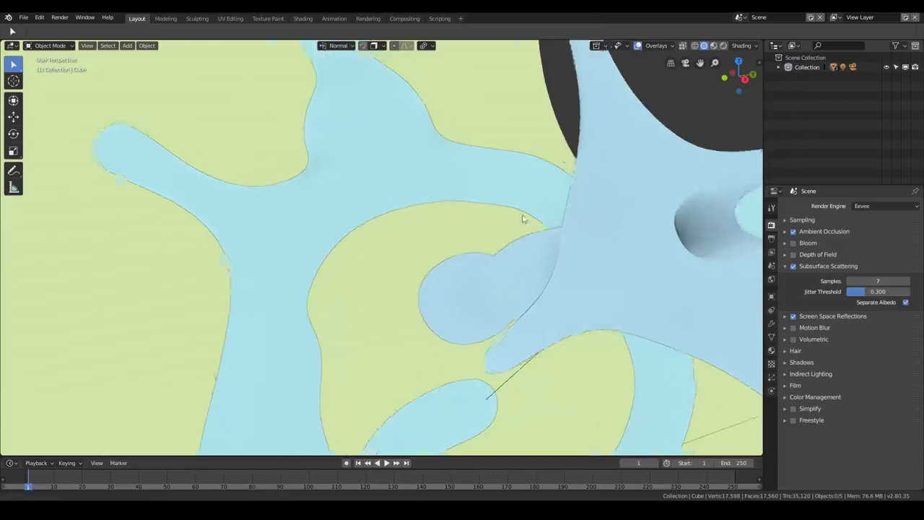
scroll(523, 219, down, 8)
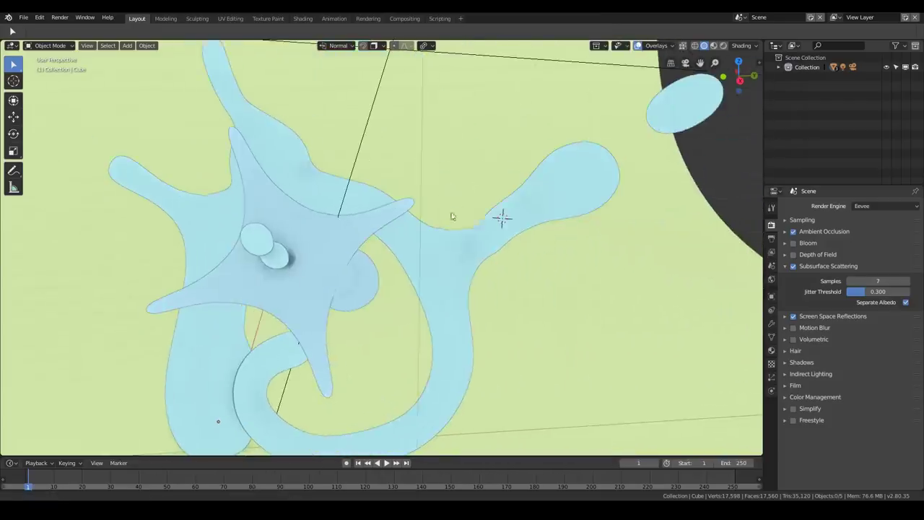
key(Tab)
mouse_move(486, 222)
middle_down()
mouse_move(538, 217)
mouse_move(469, 229)
mouse_move(435, 224)
mouse_move(502, 226)
middle_up()
key(Tab)
key(Tab)
middle_drag(436, 217, 495, 197)
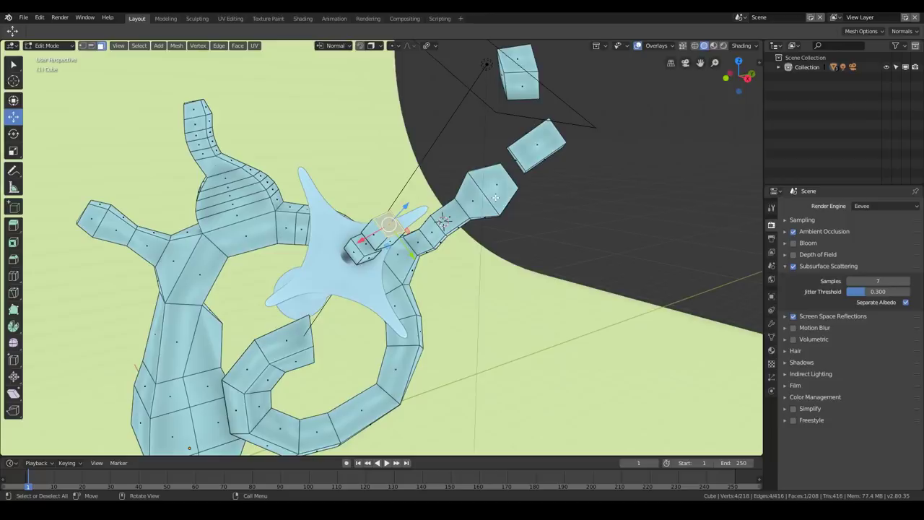
- Switch the viewport lighting to Studio, compare Object Mode with Edit Mode, and turn Cavity off
click(742, 46)
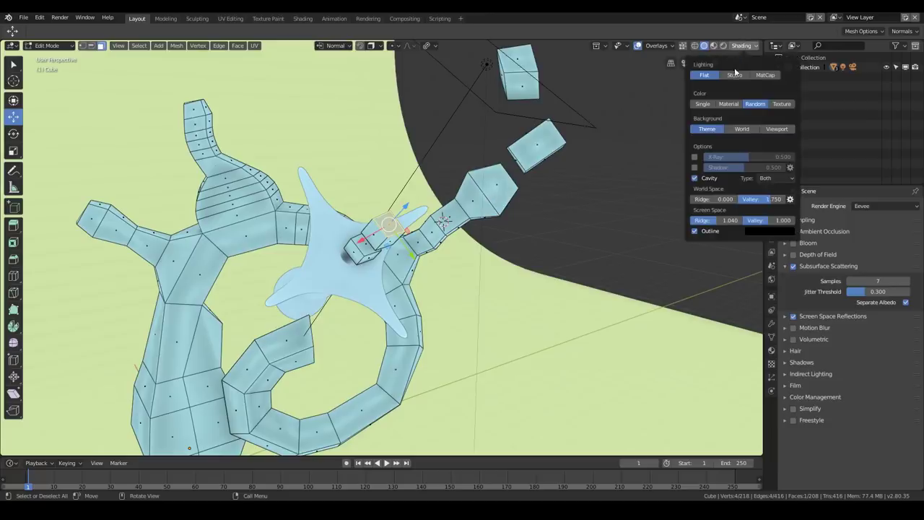
click(735, 74)
key(Tab)
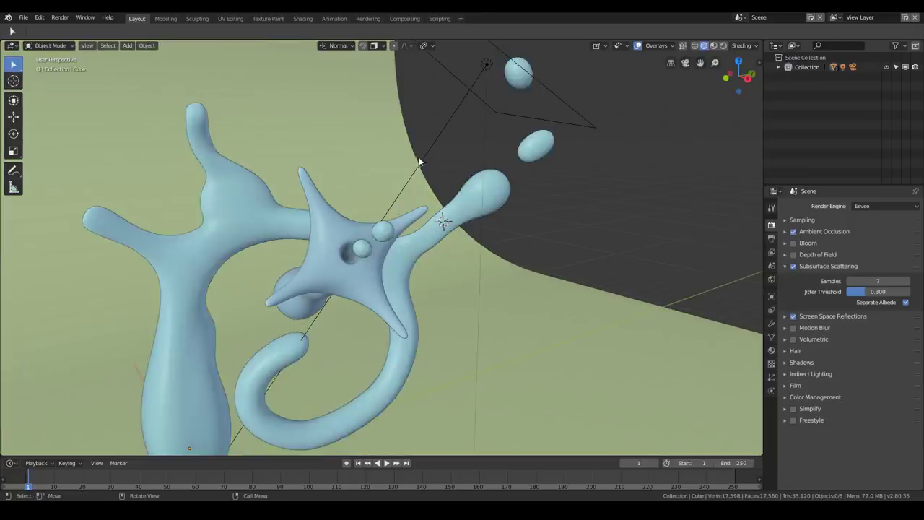
key(Tab)
key(Tab)
click(741, 45)
click(695, 225)
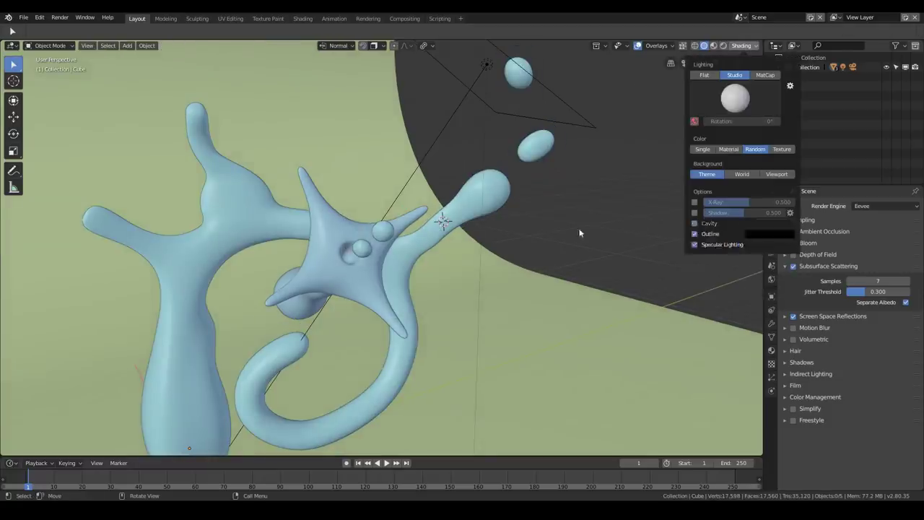
- Enter Edit Mode on the branching object with the detached blobs and show its Subdivision modifier settings
key(Tab)
key(Tab)
click(747, 48)
middle_drag(403, 223, 480, 203)
scroll(479, 203, up, 4)
middle_drag(519, 168, 418, 249)
right_click(511, 200)
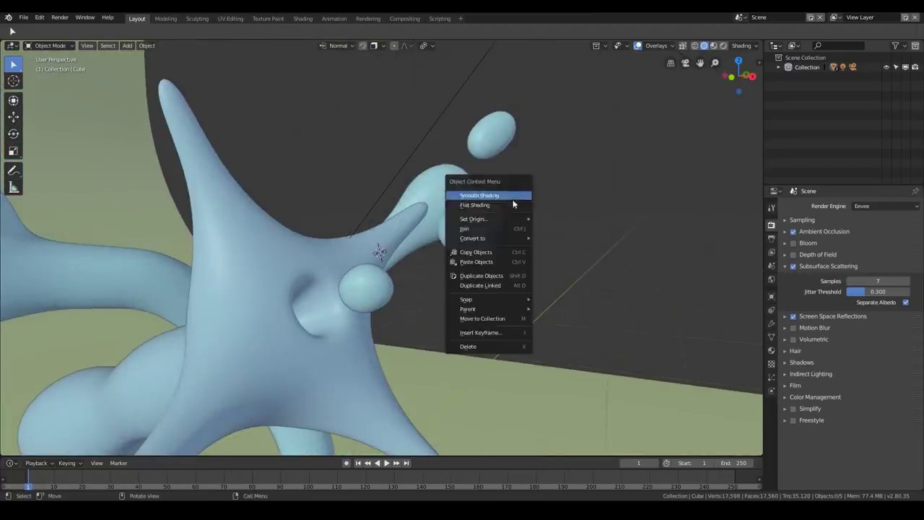
click(448, 235)
key(Tab)
scroll(520, 212, down, 3)
middle_drag(483, 210, 742, 319)
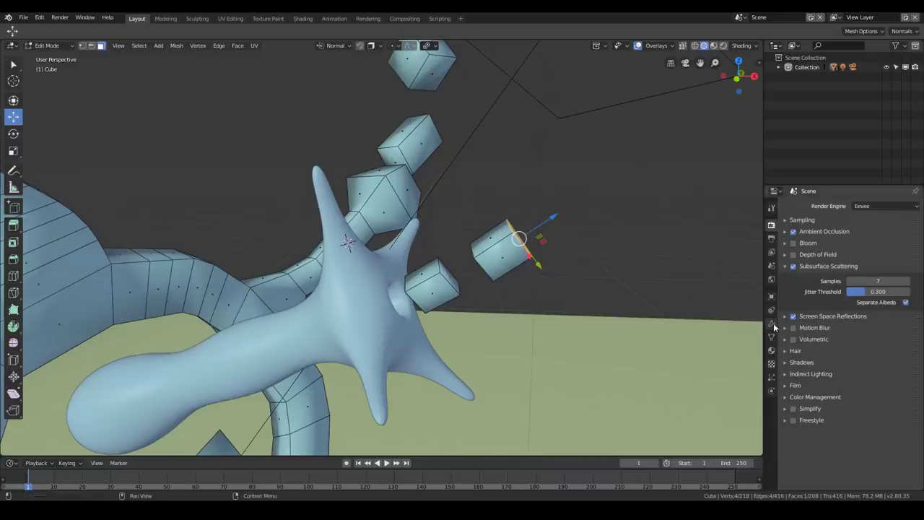
click(772, 324)
shift+middle_drag(688, 220, 634, 243)
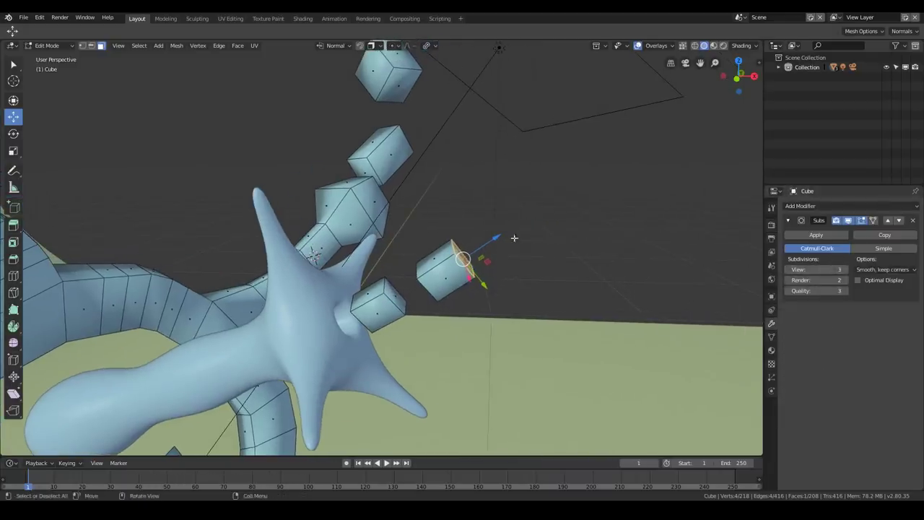
- Compare the Single color and the Flat and MatCap lighting, leaving the viewport on Material color with Studio lighting
click(743, 45)
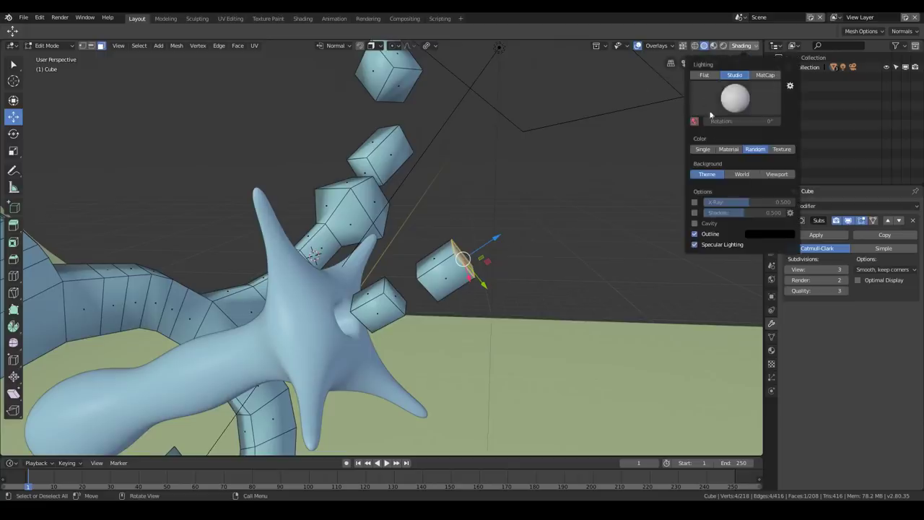
click(712, 150)
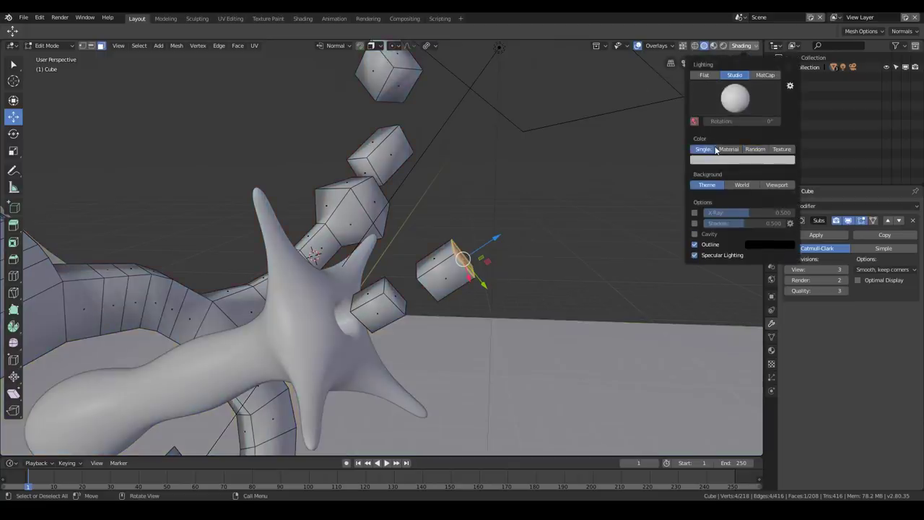
click(727, 150)
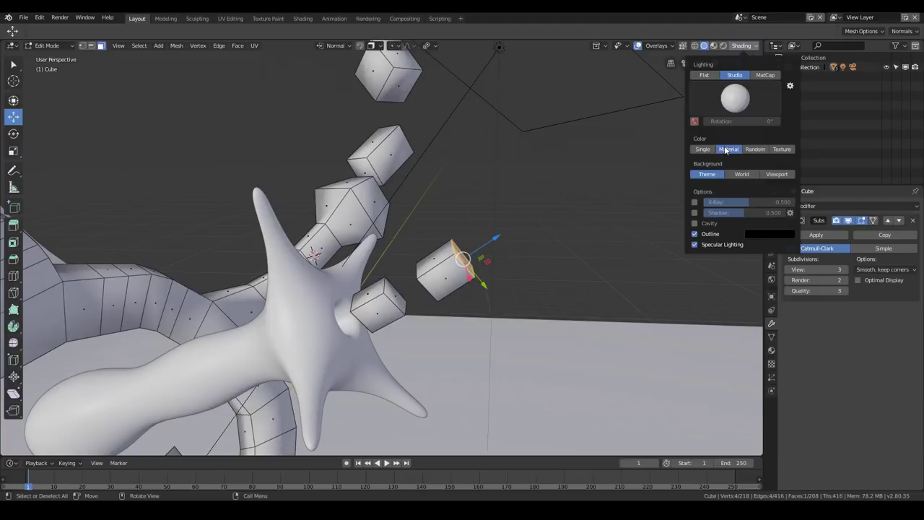
click(704, 75)
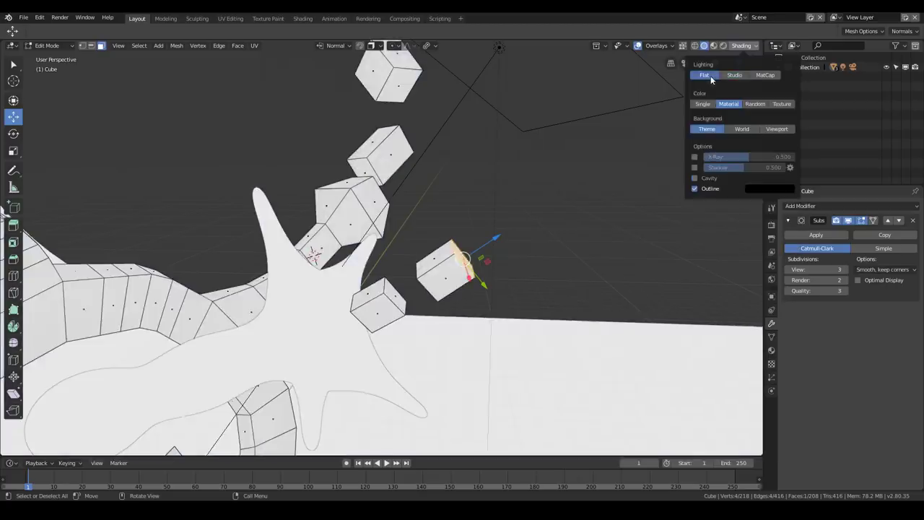
click(742, 76)
click(764, 75)
click(734, 75)
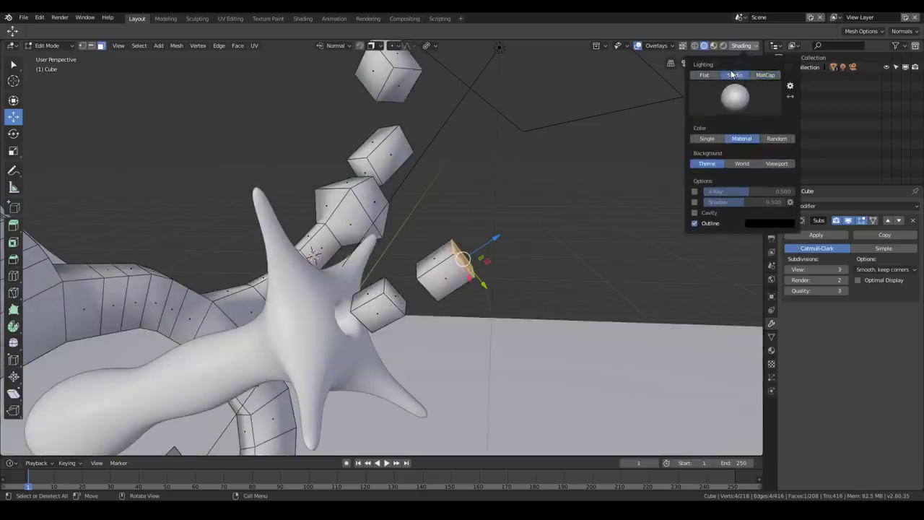
- Duplicate the end face of the outermost detached blob and extrude the copy into another detached blob
key(shift+d)
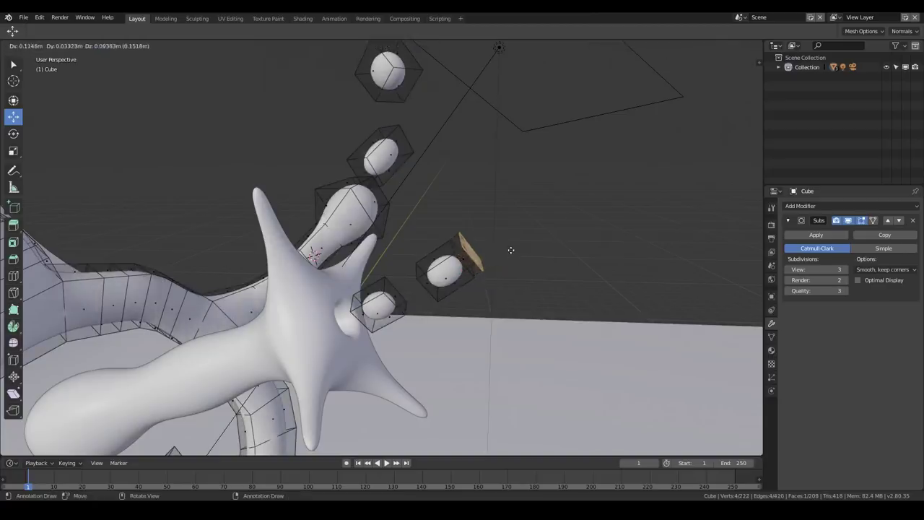
click(513, 249)
key(e)
click(553, 237)
key(Tab)
middle_drag(431, 267, 448, 232)
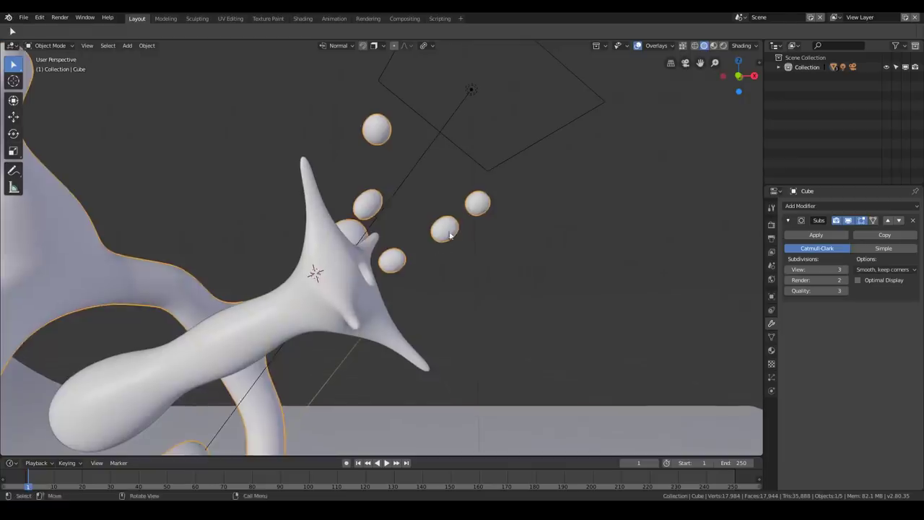
- Select the whole new blob, move it slightly outward, and scale it by about 1.5
key(Tab)
key(ctrl+KP_Add)
key(ctrl+KP_Add)
key(g)
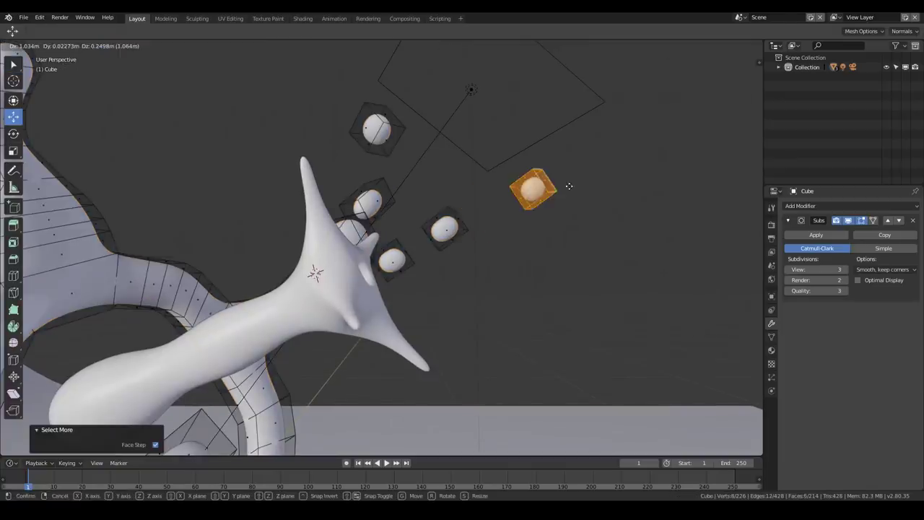
click(526, 188)
key(s)
click(551, 187)
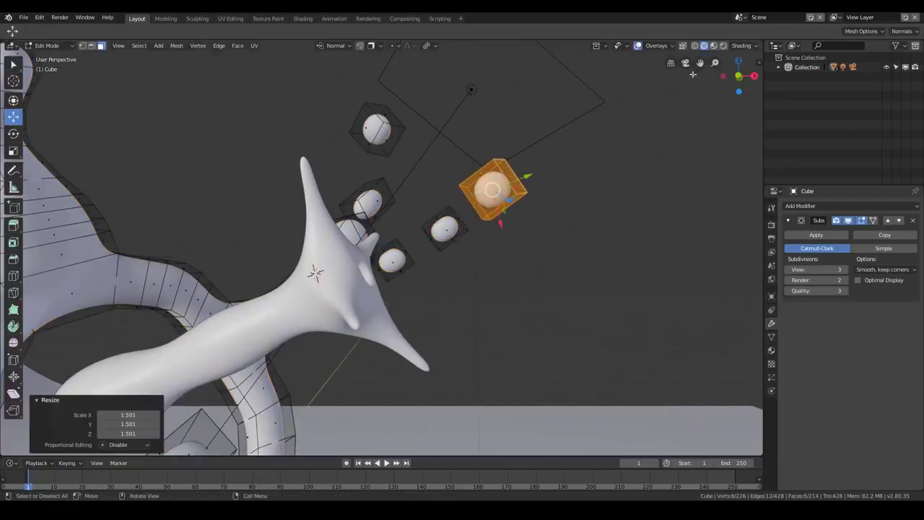
- Enable Cavity shading in the Studio-lit viewport
click(742, 45)
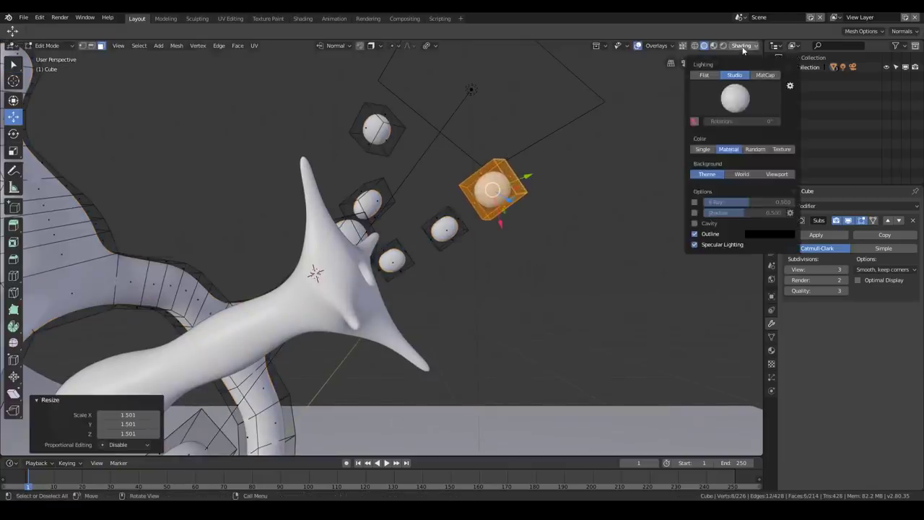
click(695, 224)
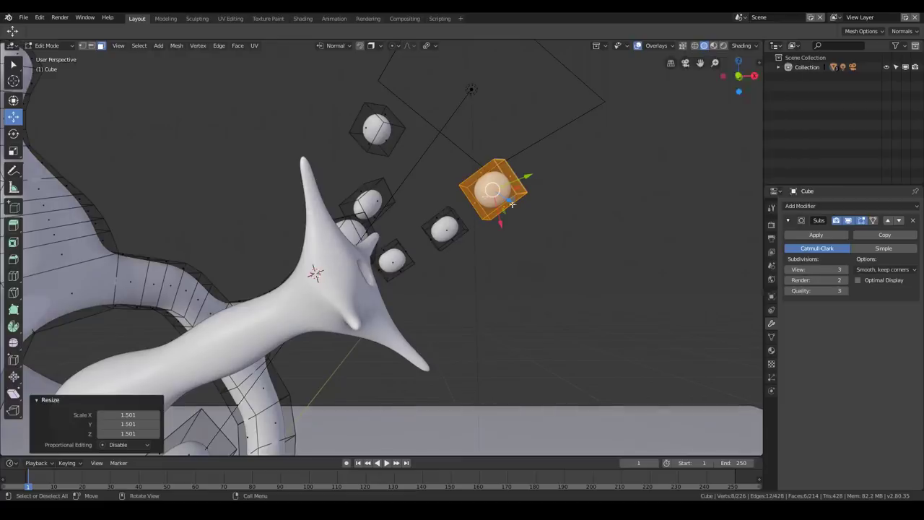
- Scale the new blob by about 1.2 and rotate it freely
middle_drag(485, 198, 446, 216)
middle_drag(549, 260, 520, 247)
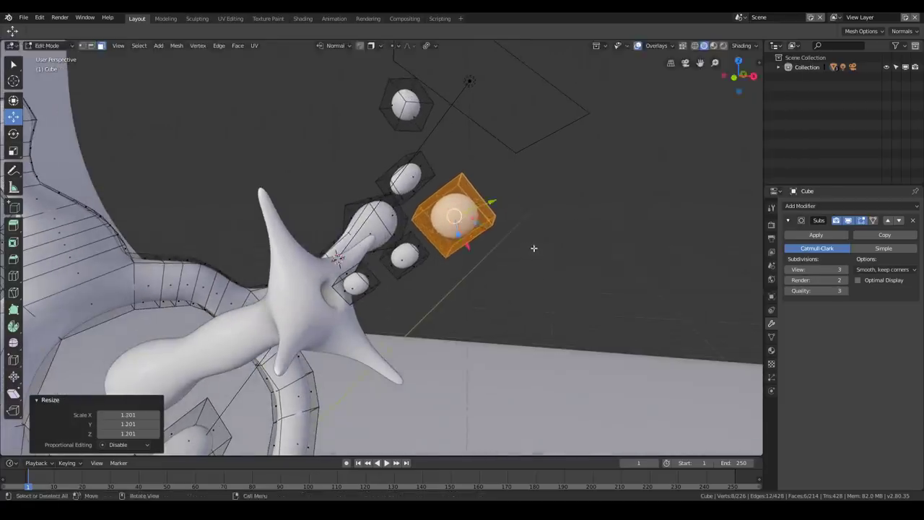
key(r)
key(r)
click(534, 246)
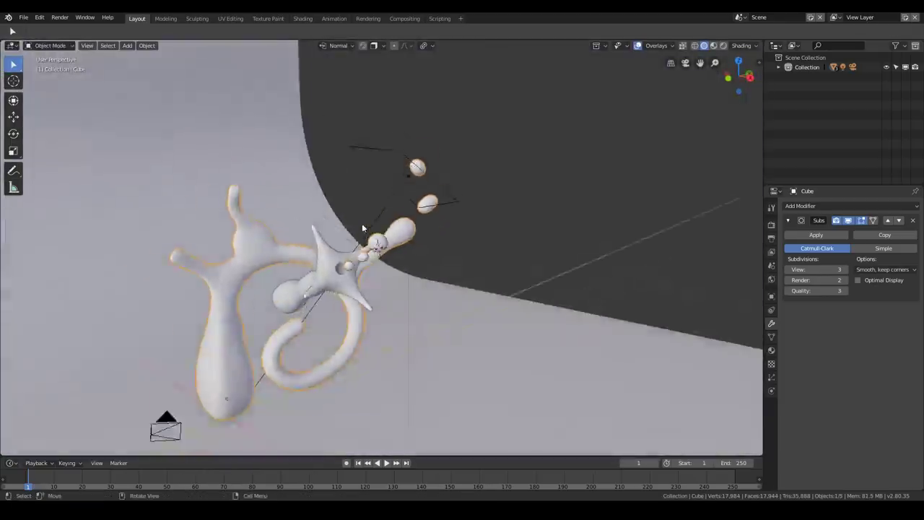
scroll(363, 228, up, 4)
middle_drag(389, 229, 435, 244)
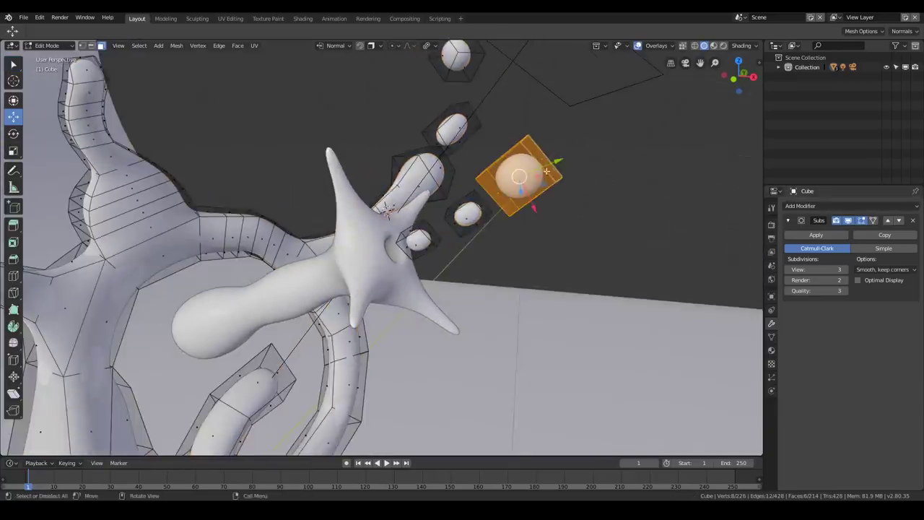
- Try to select a single loop around the branching object's arched arm
key(alt+a)
middle_drag(501, 197, 483, 229)
scroll(481, 231, up, 4)
click(483, 230)
alt+click(496, 219)
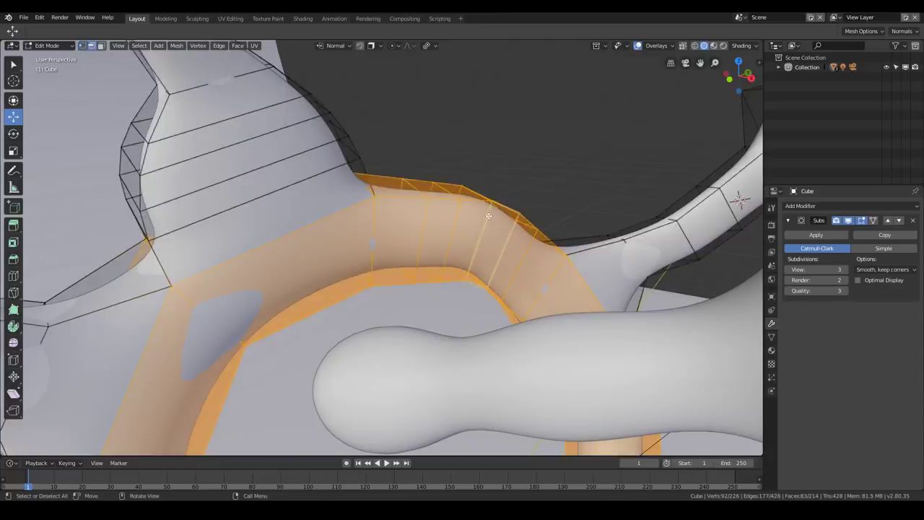
alt+click(482, 229)
key(ctrl+l)
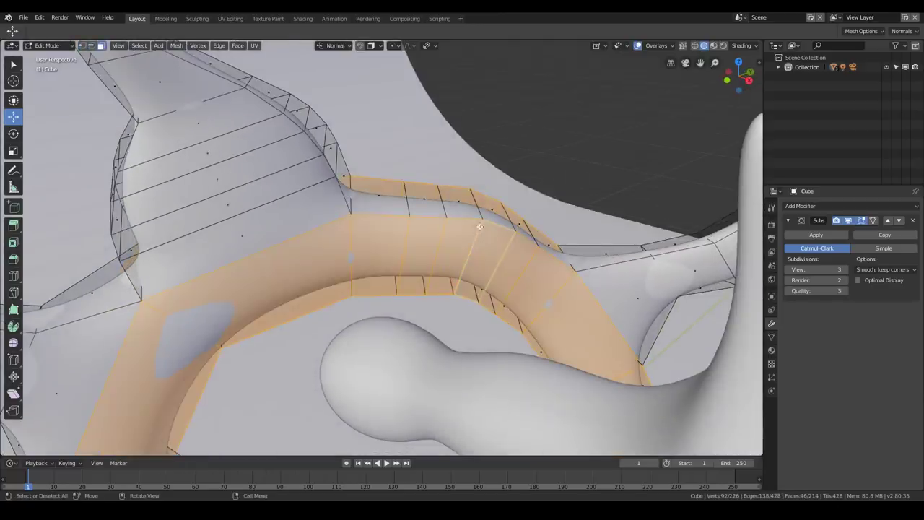
- Select the single edge loop around the arched arm and bevel it by about 0.051 with 2 segments
key(2)
click(478, 209)
alt+click(477, 211)
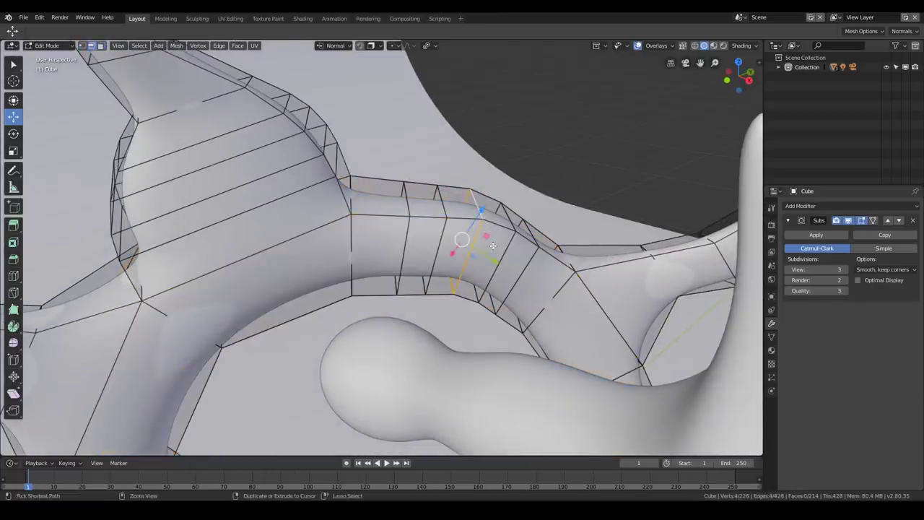
key(ctrl+b)
scroll(499, 248, down, 20)
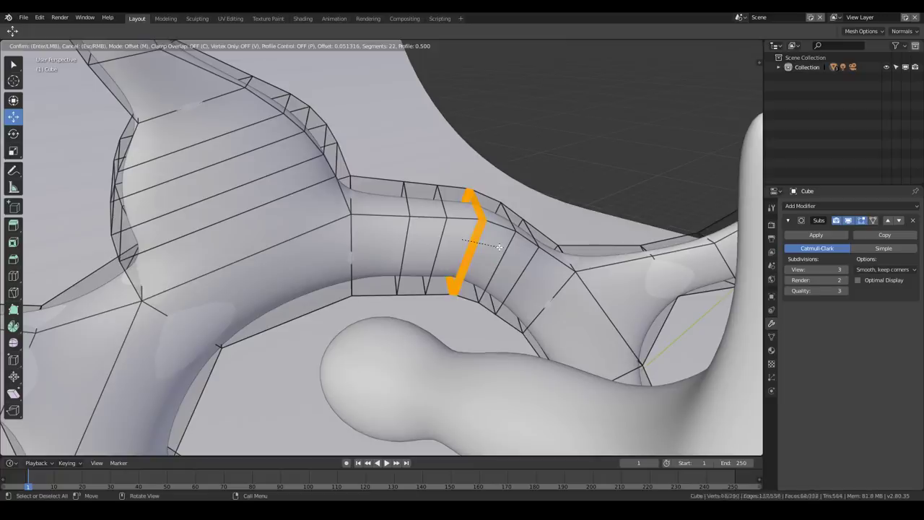
scroll(499, 247, up, 1)
click(498, 247)
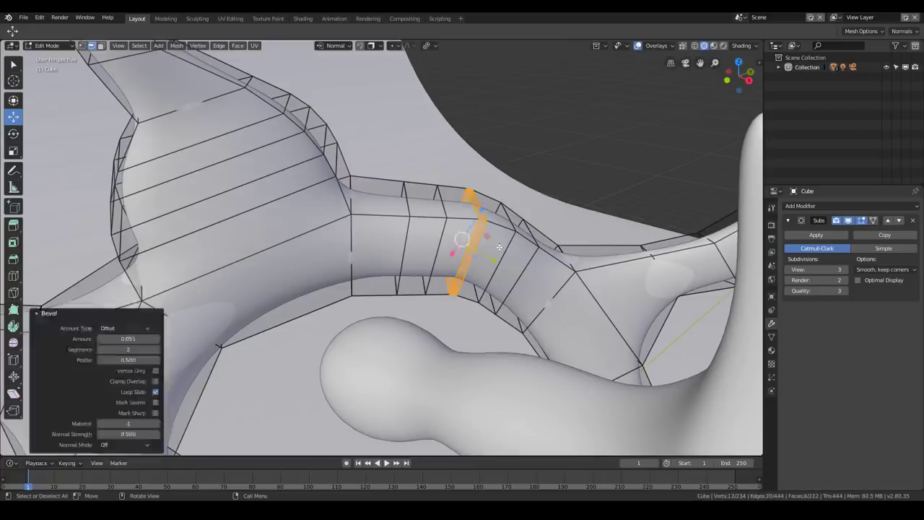
- Select the middle loop of the arm's bevel and scale it to about 0.69 to form a groove
alt+click(491, 249)
alt+click(478, 235)
key(s)
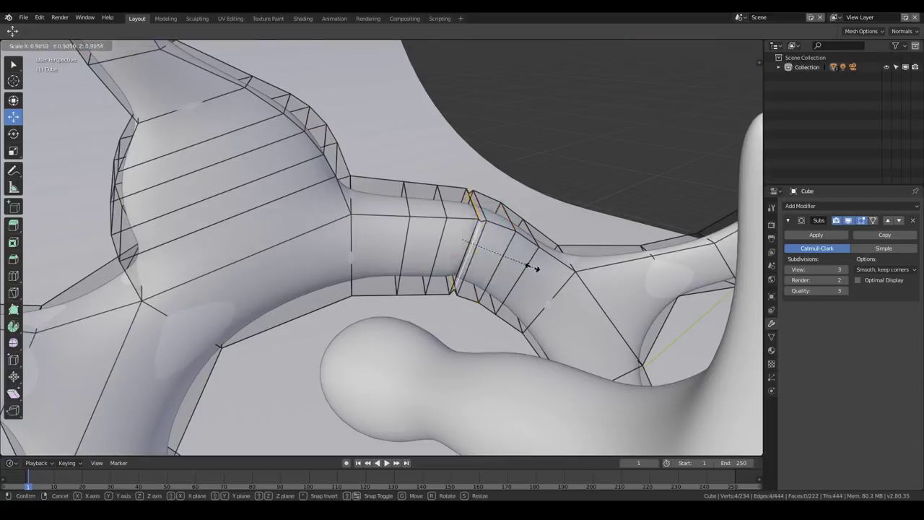
click(512, 260)
middle_drag(498, 252, 440, 242)
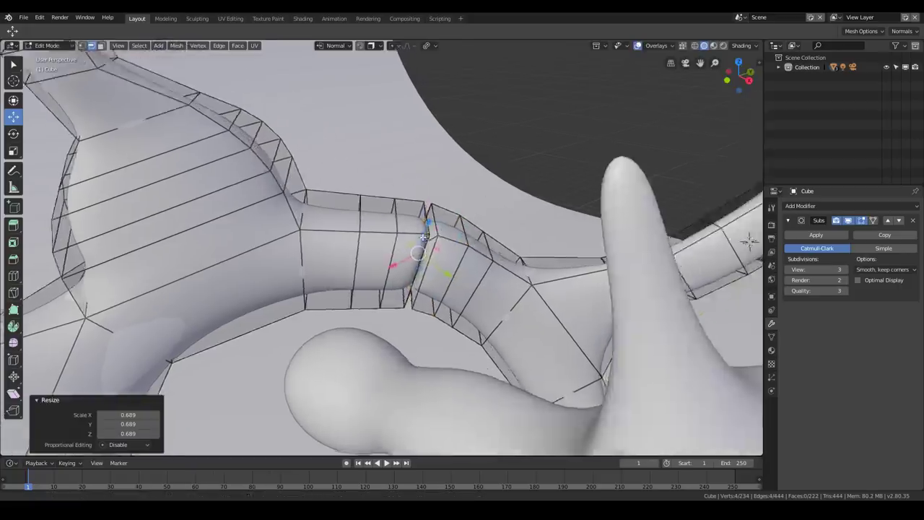
- Add a loop cut on each side of the arm's groove and push both new loops outward with Shrink/Fatten
scroll(433, 238, up, 3)
middle_drag(372, 205, 403, 212)
key(ctrl+r)
double_click(389, 213)
key(ctrl+r)
click(388, 244)
right_click(388, 244)
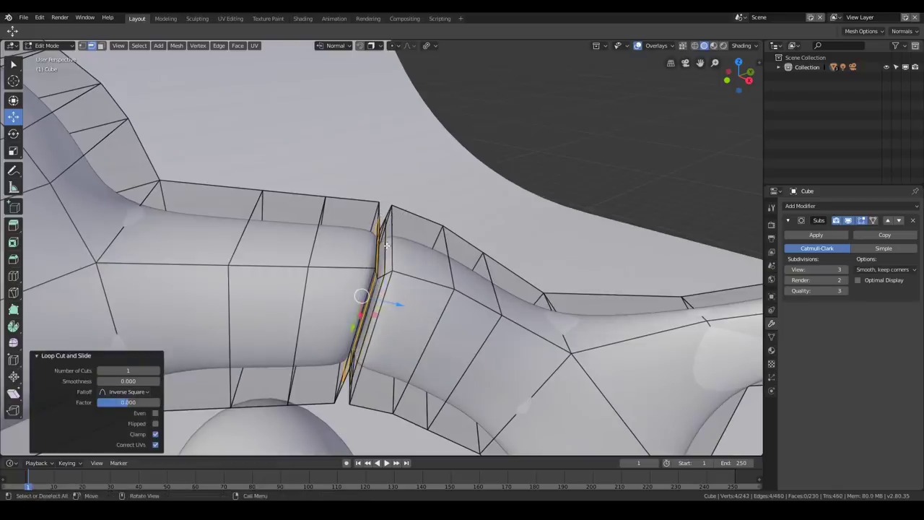
alt+shift+click(386, 248)
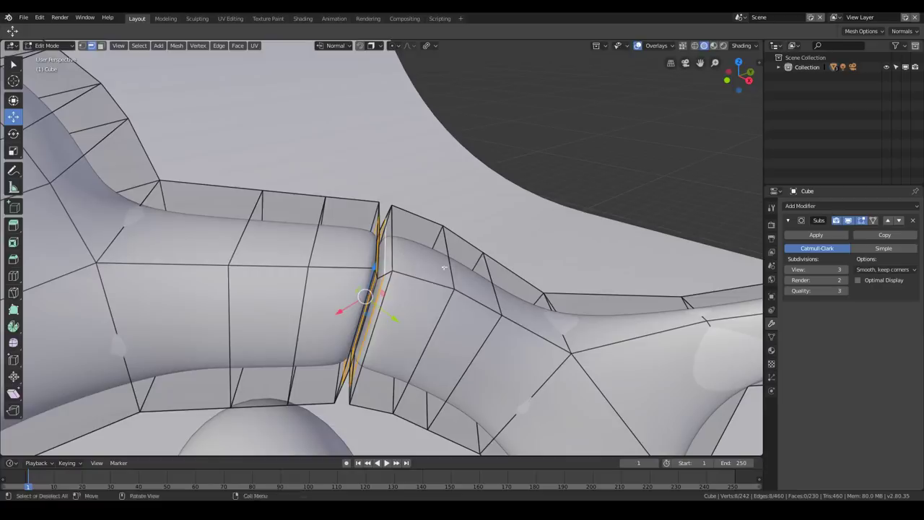
key(alt+s)
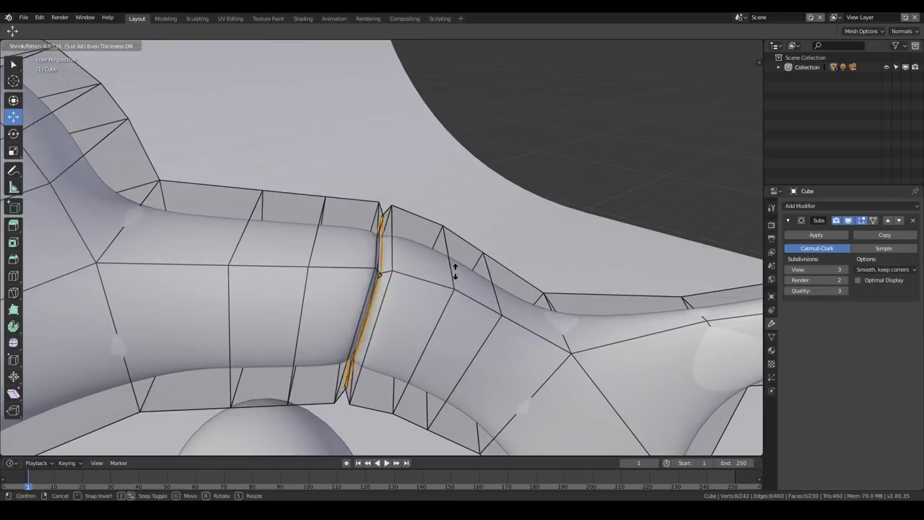
click(456, 270)
- Return to Object Mode and adjust the screen-space Ridge strength of the viewport's Cavity shading
mouse_move(450, 259)
middle_down()
mouse_move(431, 253)
mouse_move(412, 278)
mouse_move(387, 253)
mouse_move(470, 228)
mouse_move(440, 233)
mouse_move(434, 275)
middle_up()
key(Tab)
scroll(438, 253, down, 3)
click(742, 47)
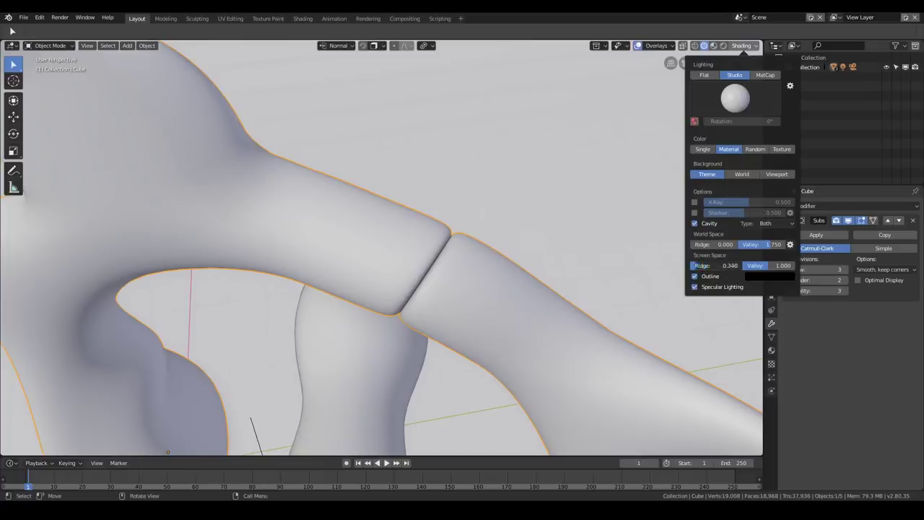
drag(733, 266, 740, 266)
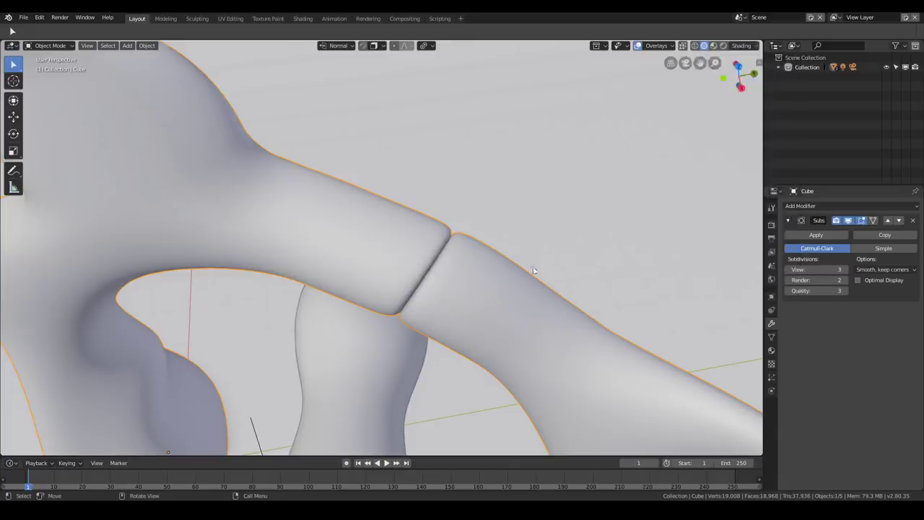
- Bevel the edge loop at the short side branch's neck with 2 segments and select the bevel's middle loop
scroll(556, 231, down, 10)
middle_drag(555, 231, 575, 184)
shift+middle_drag(356, 256, 422, 238)
scroll(458, 210, up, 6)
scroll(464, 204, up, 2)
key(Tab)
alt+click(376, 185)
key(ctrl+b)
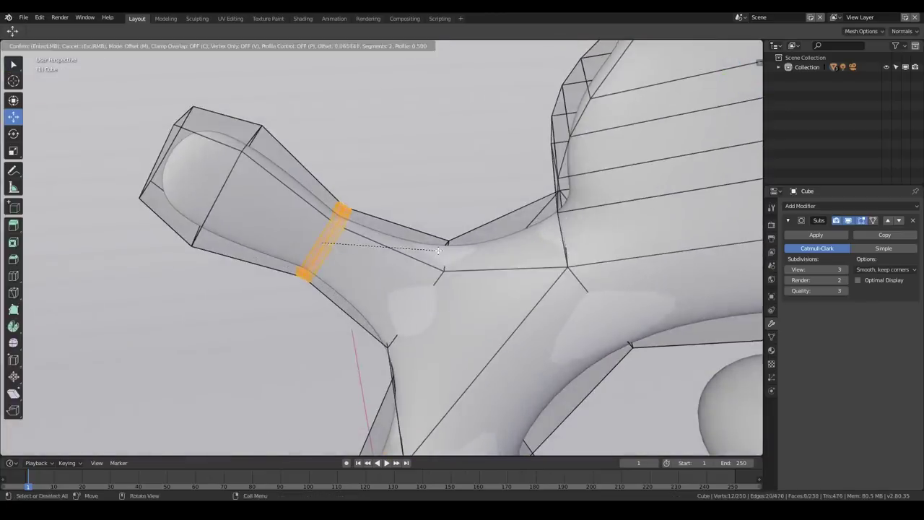
click(438, 251)
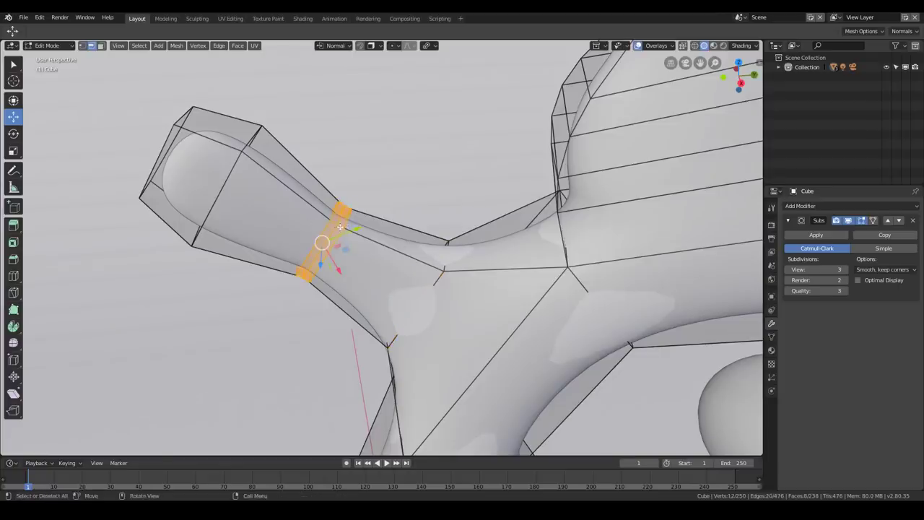
click(335, 231)
alt+click(334, 231)
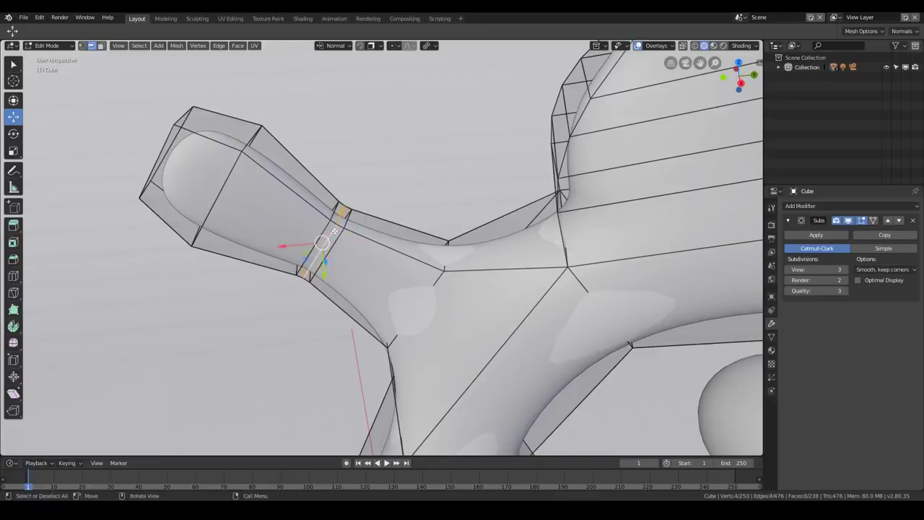
key(alt+s)
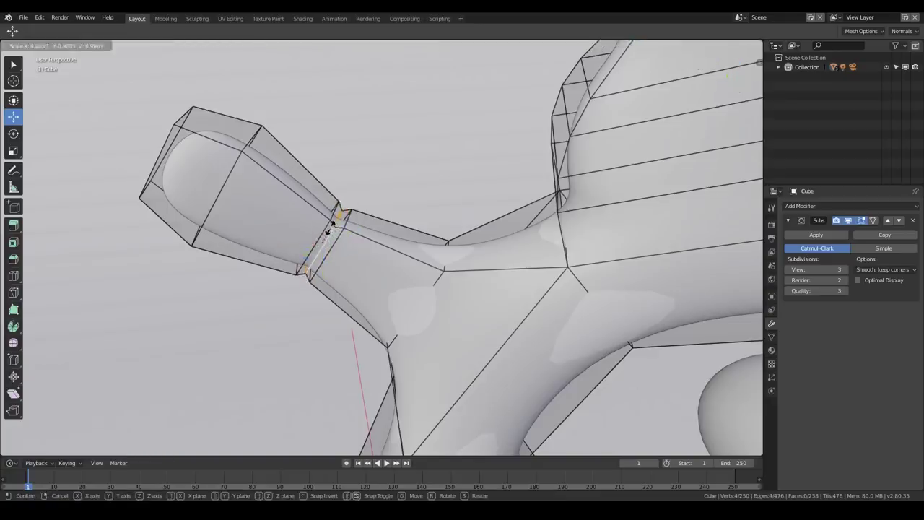
right_click(413, 255)
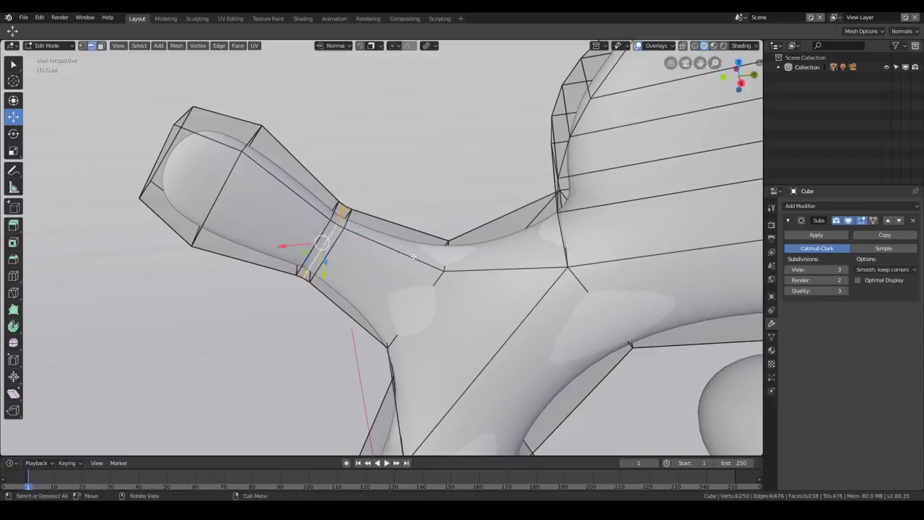
key(alt+s)
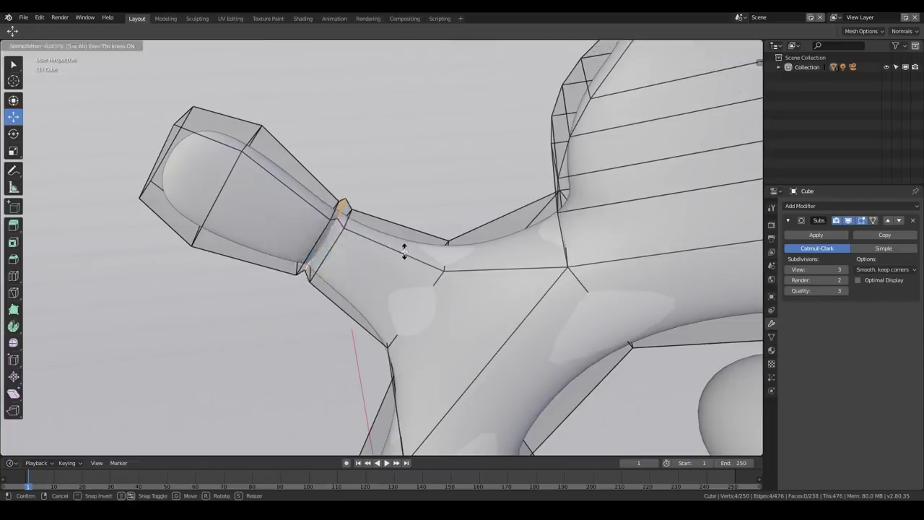
right_click(405, 250)
- Set the pivot point to Median Point and push the neck's middle loop inward with Shrink/Fatten by about 0.081
click(430, 46)
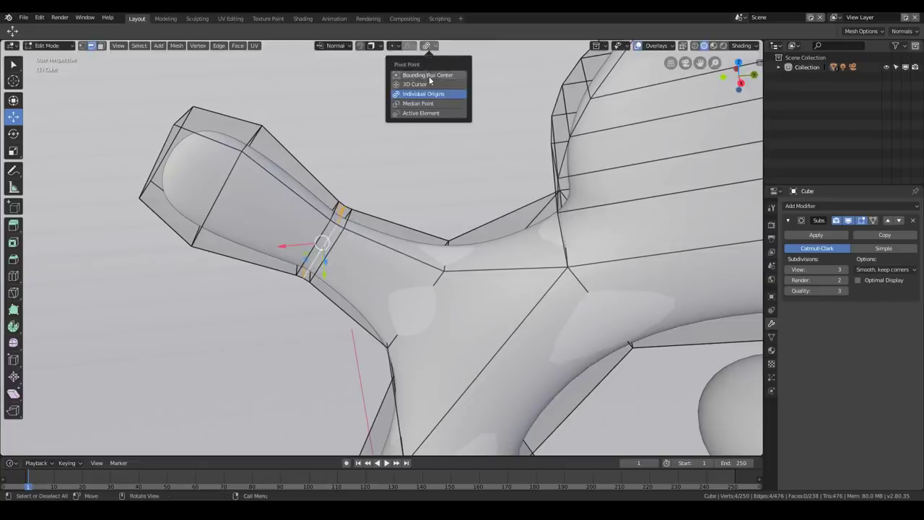
click(426, 105)
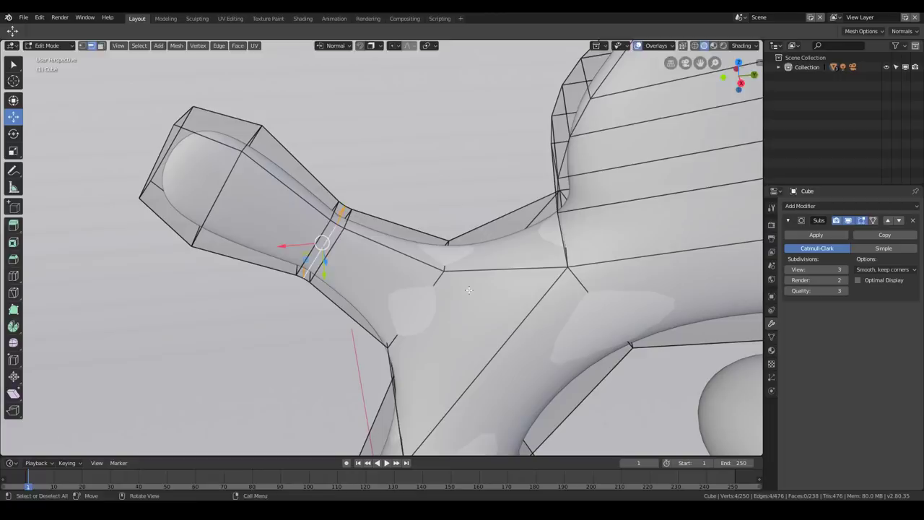
key(alt+s)
click(460, 284)
middle_drag(460, 283, 273, 291)
- Add a loop cut on each side of the side branch's groove and push both loops outward with Shrink/Fatten
key(ctrl+r)
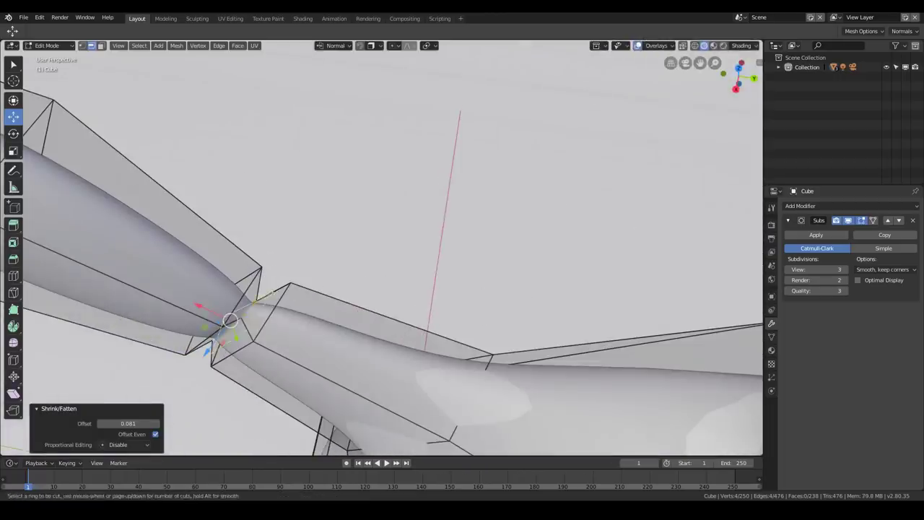
click(268, 295)
right_click(265, 301)
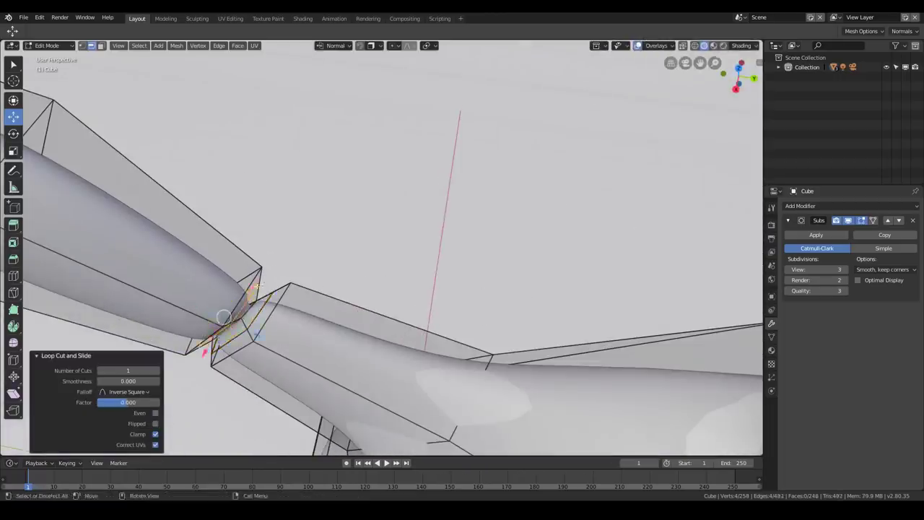
alt+click(266, 305)
alt+shift+click(249, 311)
key(alt+s)
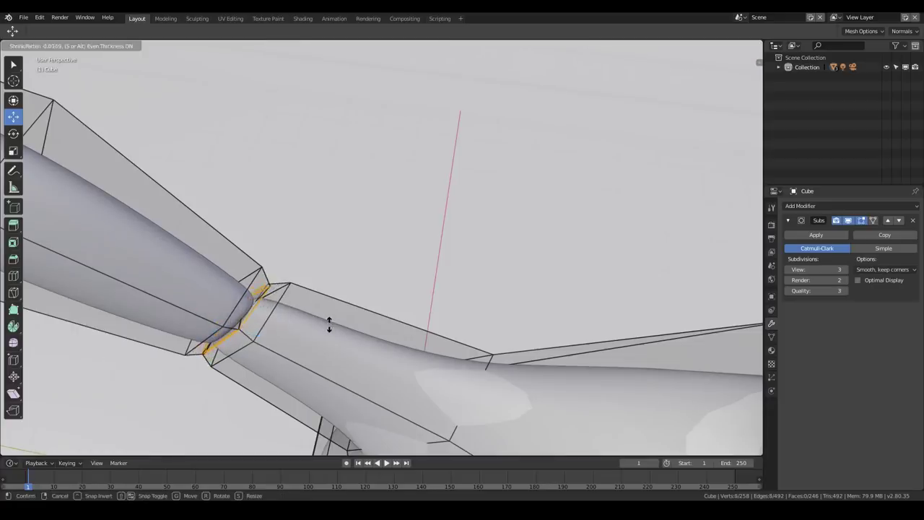
click(329, 324)
- Return to Object Mode and switch the viewport to Rendered shading with the whole scene in view
key(Tab)
scroll(331, 311, down, 3)
scroll(342, 250, down, 9)
middle_drag(332, 292, 357, 214)
mouse_move(378, 215)
middle_down()
mouse_move(428, 200)
mouse_move(298, 207)
mouse_move(353, 171)
mouse_move(352, 213)
mouse_move(319, 252)
mouse_move(342, 223)
mouse_move(433, 201)
mouse_move(430, 189)
mouse_move(416, 194)
mouse_move(484, 166)
mouse_move(494, 128)
middle_up()
scroll(353, 214, up, 1)
click(723, 46)
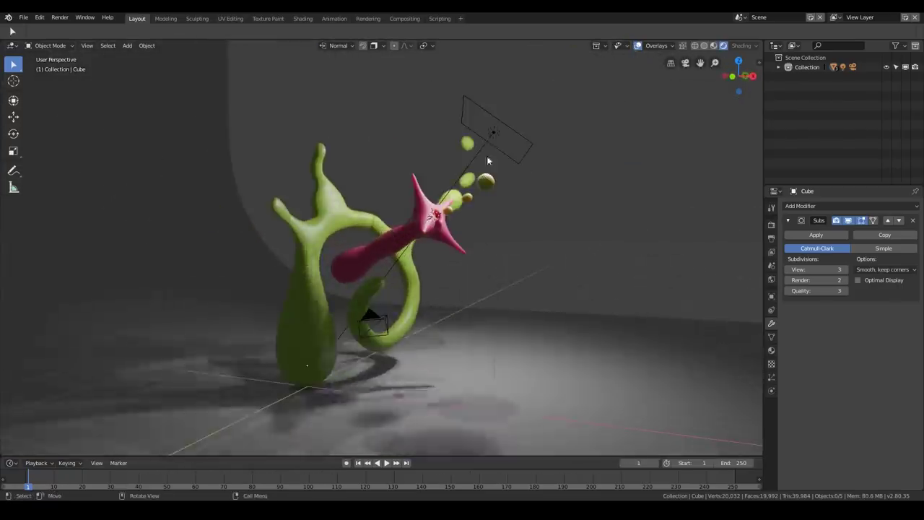
- Move and freely rotate the area light above the objects, finishing with a move of about 0.67 m in X and 0.38 m in Y
click(494, 129)
scroll(520, 171, up, 5)
scroll(520, 171, up, 1)
mouse_move(519, 171)
shift+middle_down()
mouse_move(448, 217)
mouse_move(510, 172)
shift+middle_up()
scroll(511, 172, down, 4)
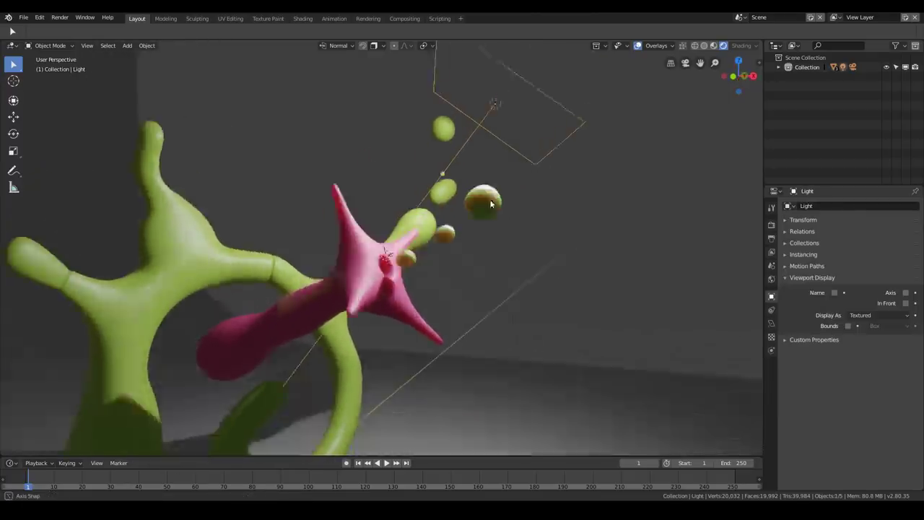
scroll(462, 200, down, 5)
mouse_move(447, 206)
middle_down()
mouse_move(469, 212)
mouse_move(451, 225)
mouse_move(372, 225)
mouse_move(450, 207)
middle_up()
key(g)
click(523, 188)
key(r)
click(513, 206)
key(g)
click(517, 222)
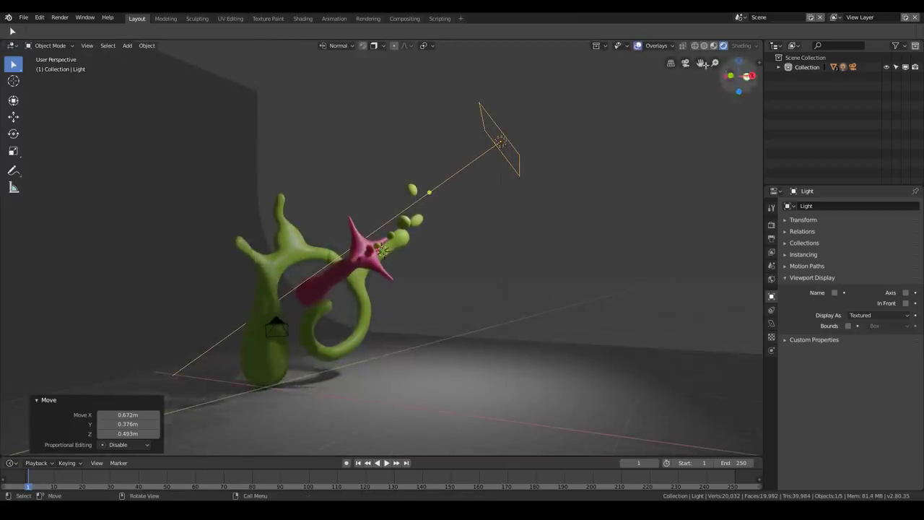
- Hide the viewport overlays and examine the rendered objects and their shadows from different distances
click(638, 45)
middle_drag(498, 173, 435, 207)
scroll(458, 210, up, 4)
scroll(462, 195, down, 3)
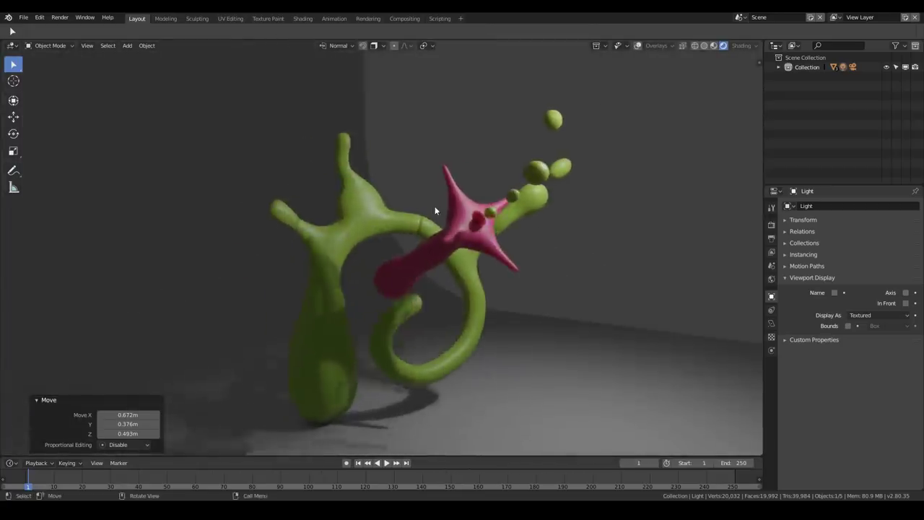
scroll(444, 216, down, 2)
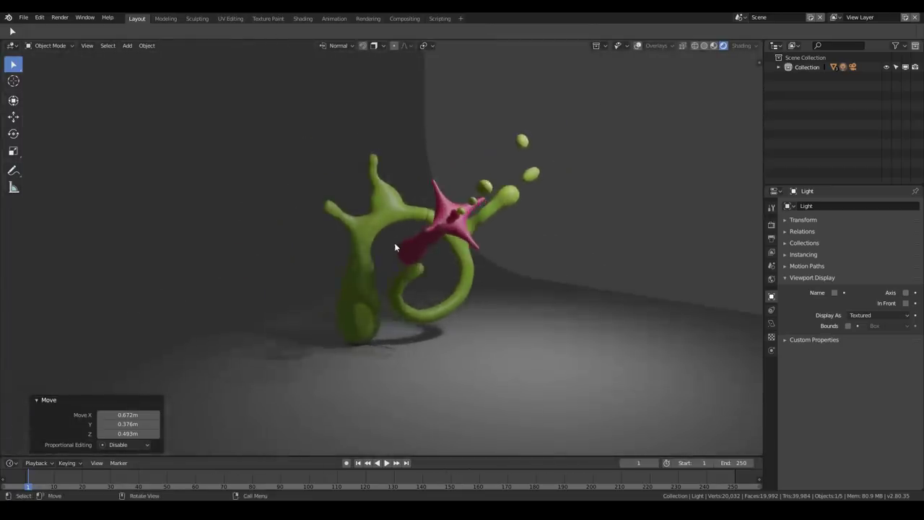
scroll(398, 247, up, 2)
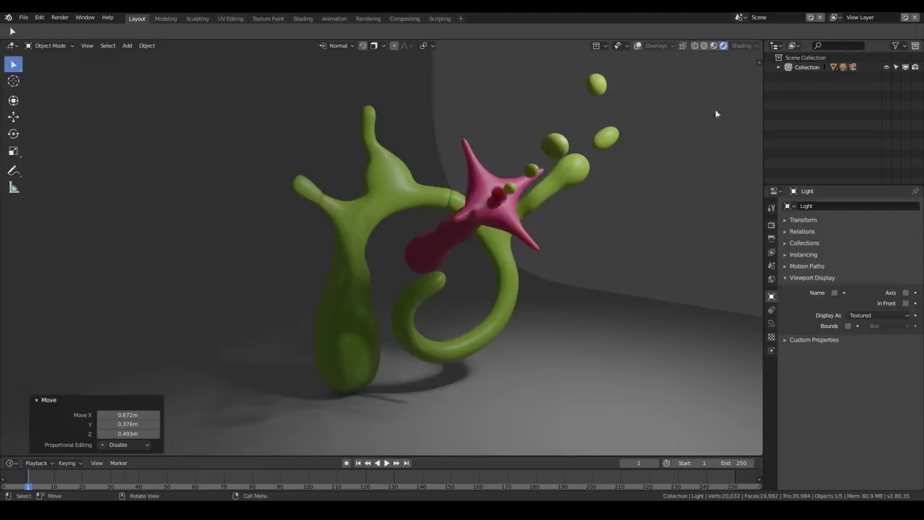
- Check which objects the collection contains and show the viewport overlays again
click(778, 67)
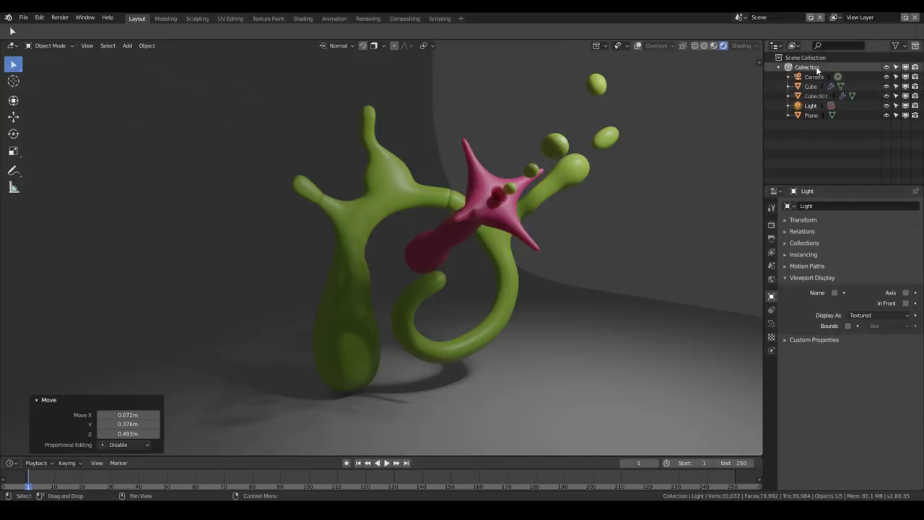
click(778, 67)
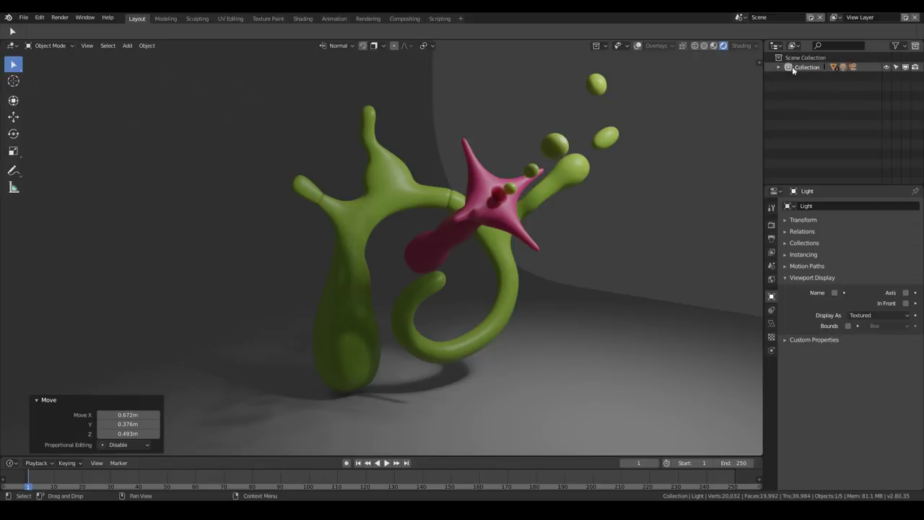
click(638, 47)
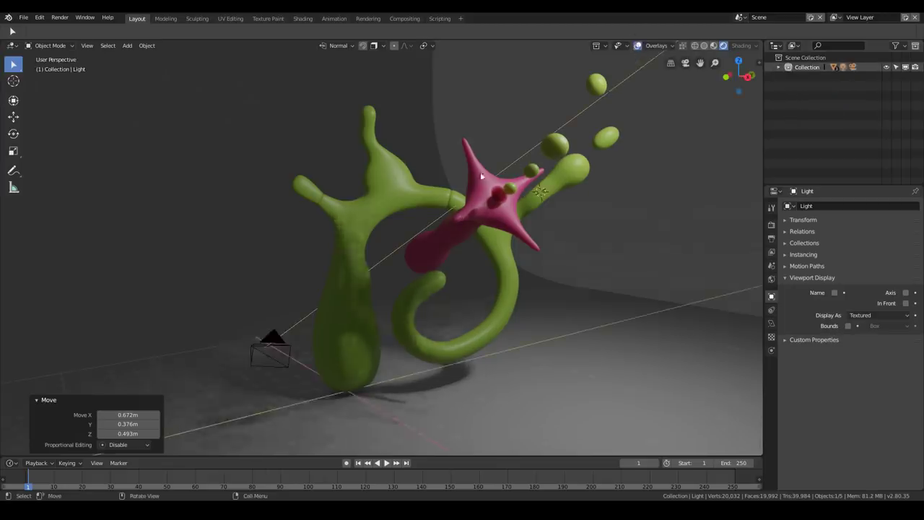
scroll(482, 177, down, 3)
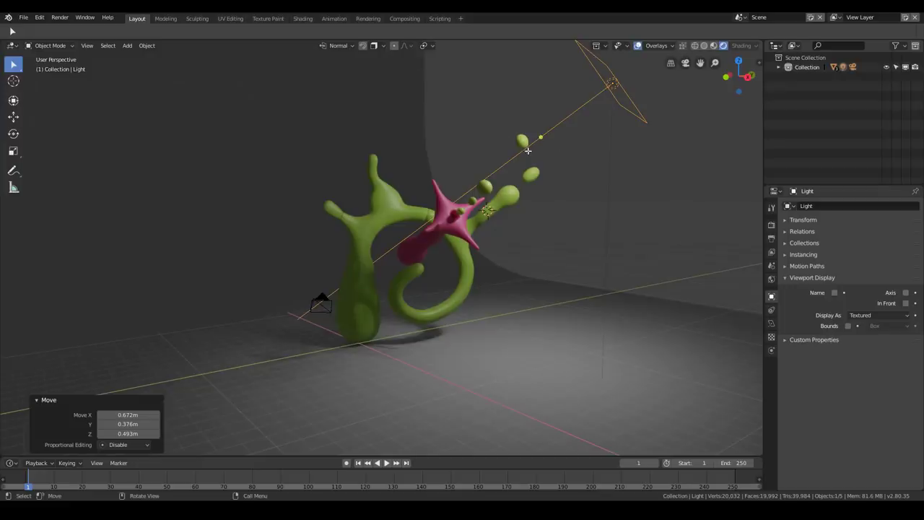
middle_drag(470, 165, 483, 166)
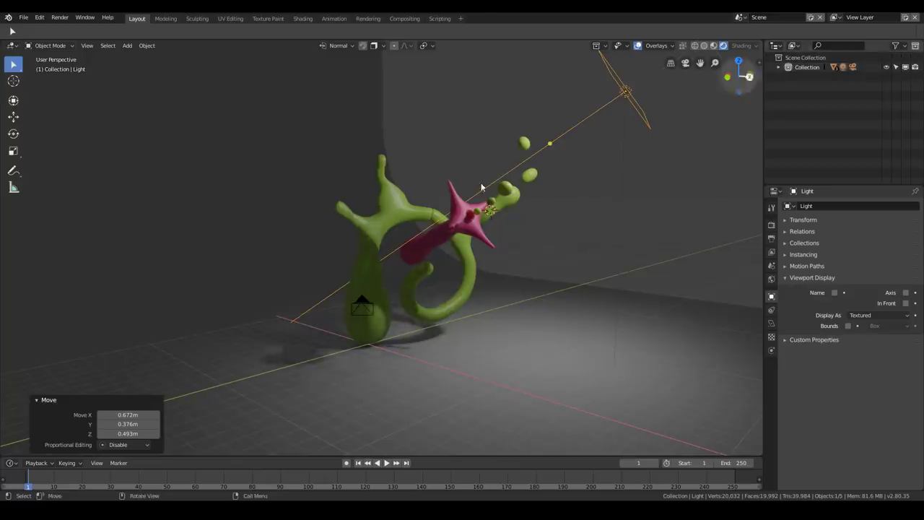
scroll(466, 205, up, 5)
scroll(466, 205, down, 4)
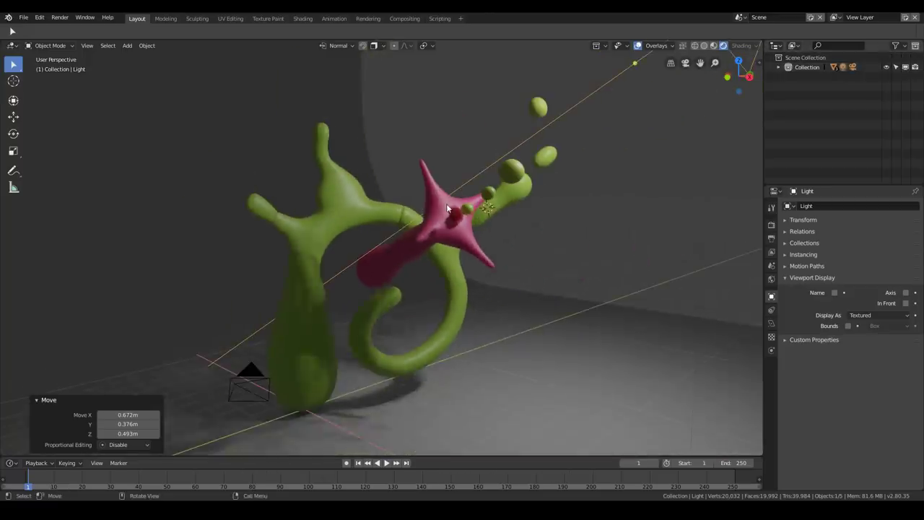
- Rename the collection as Objects
double_click(798, 68)
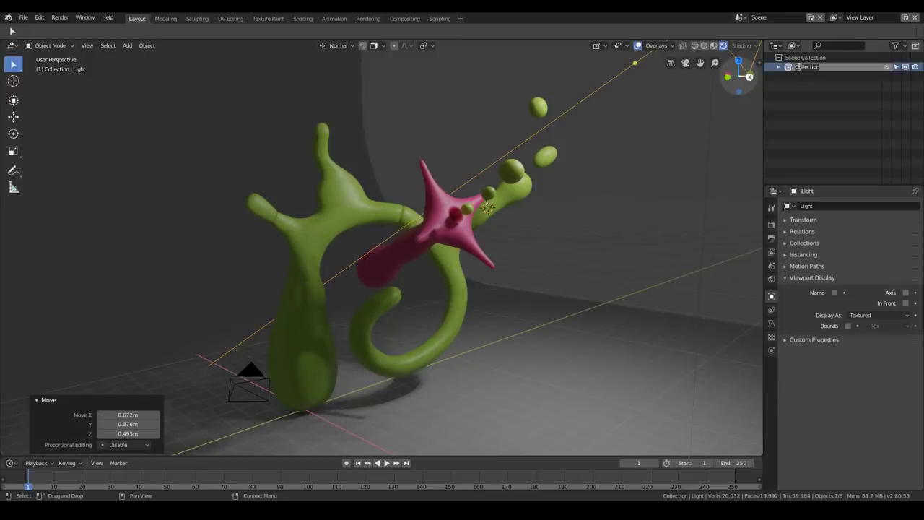
key(BackSpace)
key(Return)
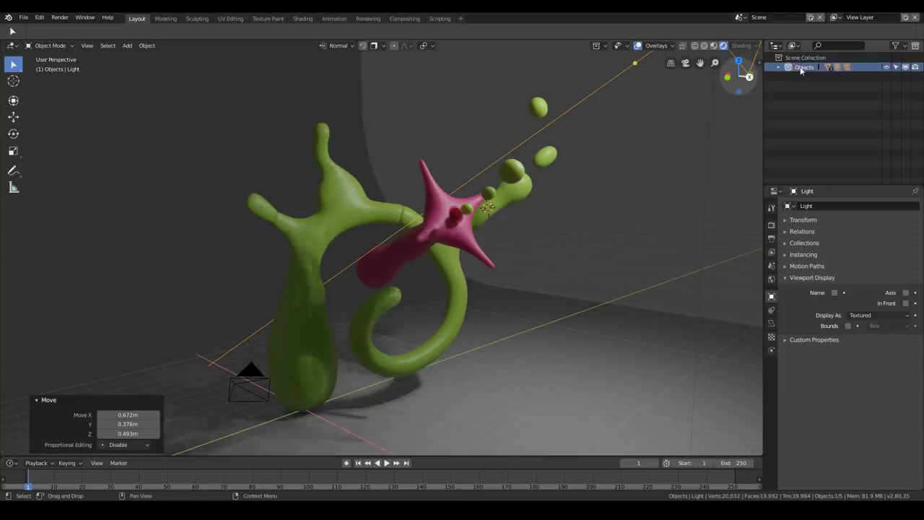
- Create a new collection beneath Objects and name it Render
middle_drag(315, 361, 547, 132)
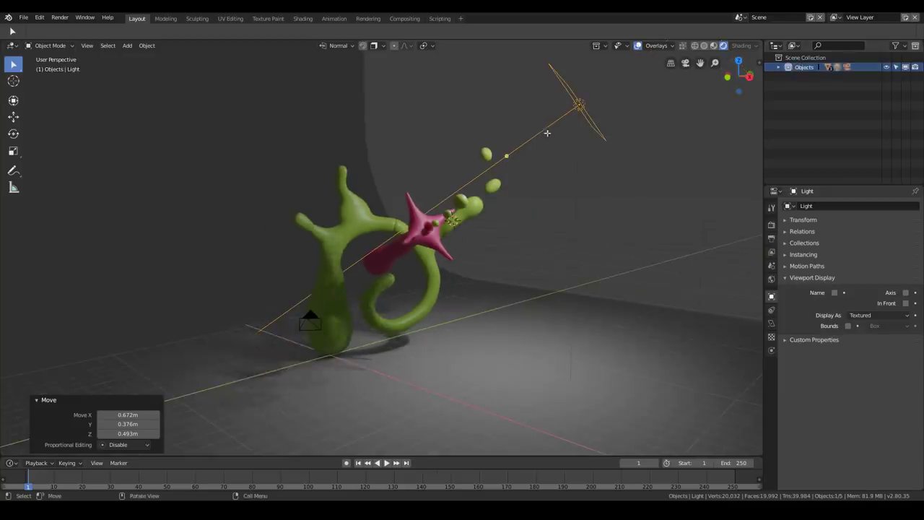
right_click(814, 98)
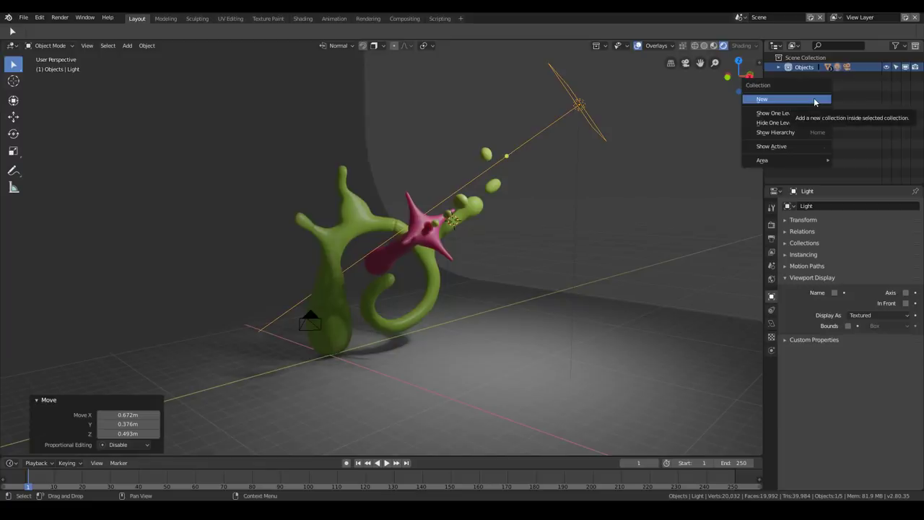
click(814, 99)
click(805, 77)
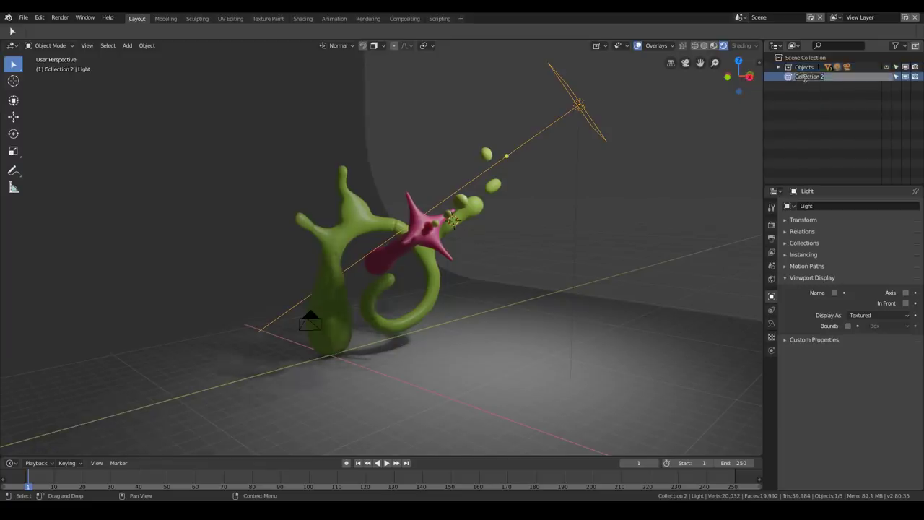
text(Li)
text(en)
text(der)
key(Return)
- Select the camera and the area light together and move them into the Render collection
middle_drag(532, 157, 535, 155)
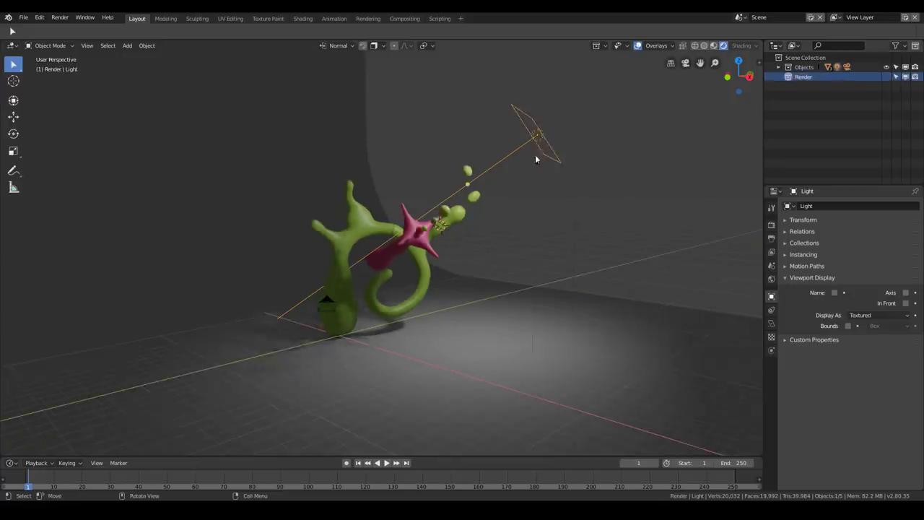
click(326, 301)
click(327, 301)
mouse_move(327, 301)
middle_down()
mouse_move(361, 292)
mouse_move(327, 300)
middle_up()
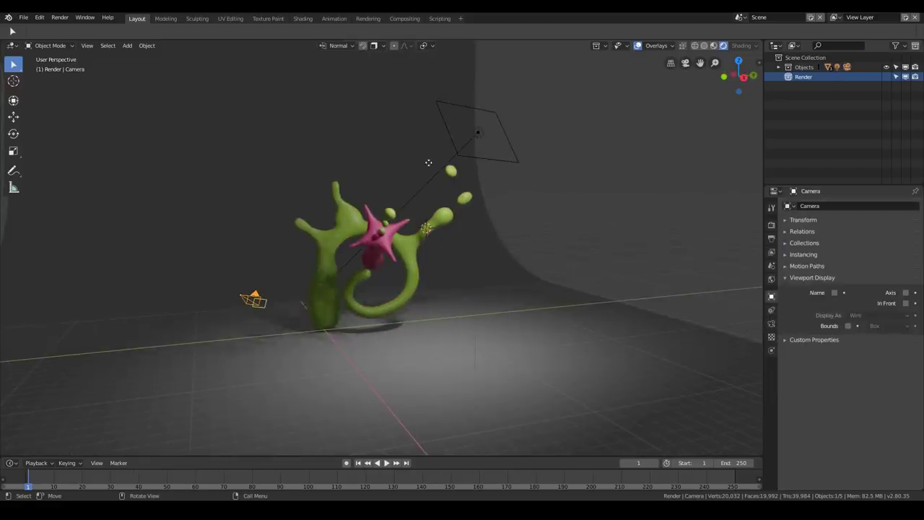
shift+click(478, 133)
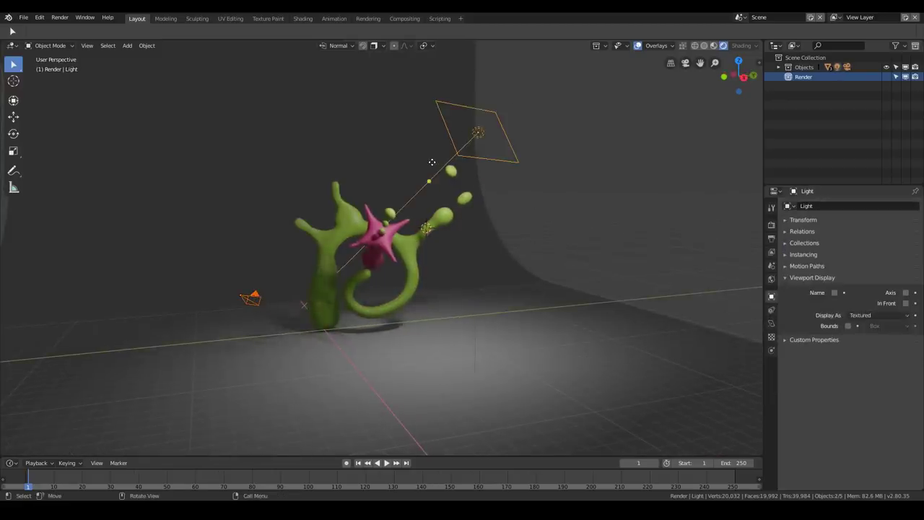
middle_drag(432, 161, 538, 126)
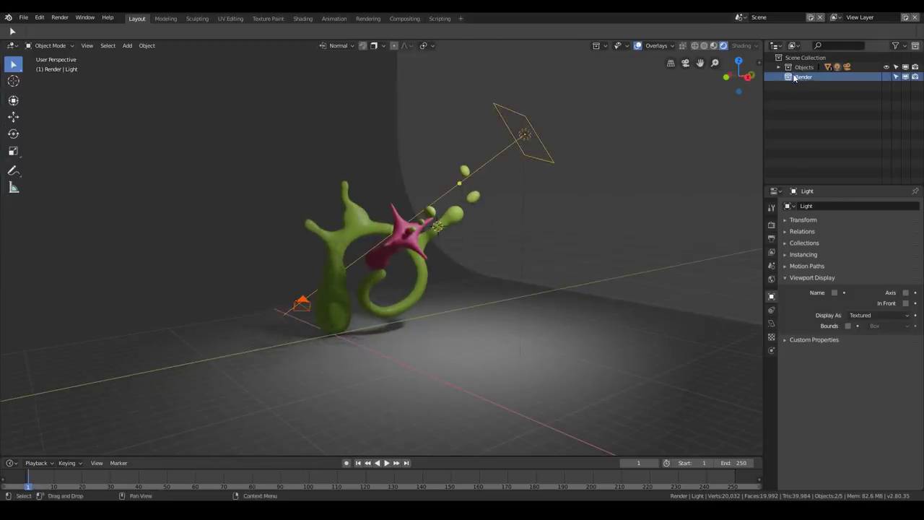
middle_drag(342, 293, 393, 225)
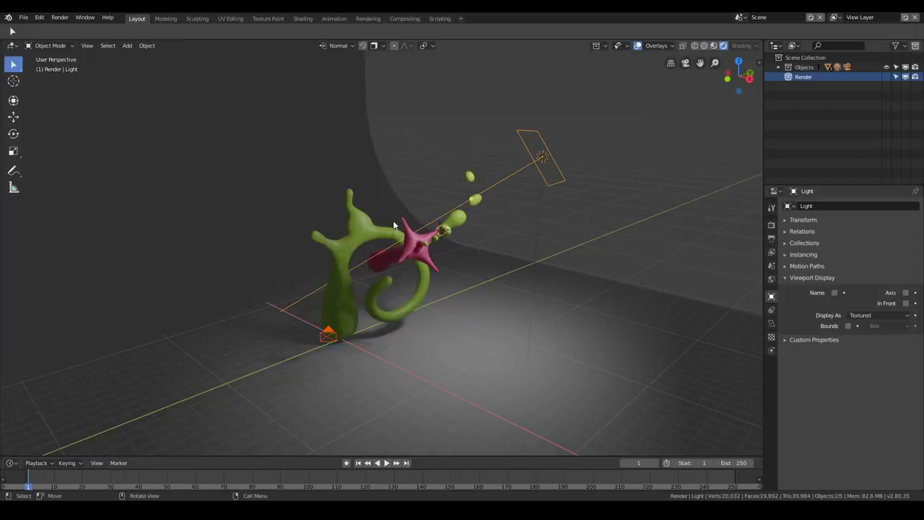
key(m)
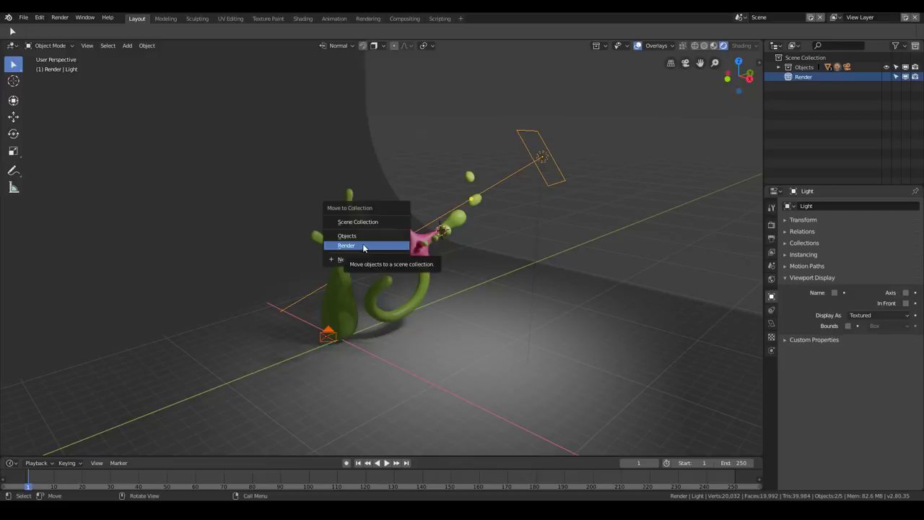
click(362, 245)
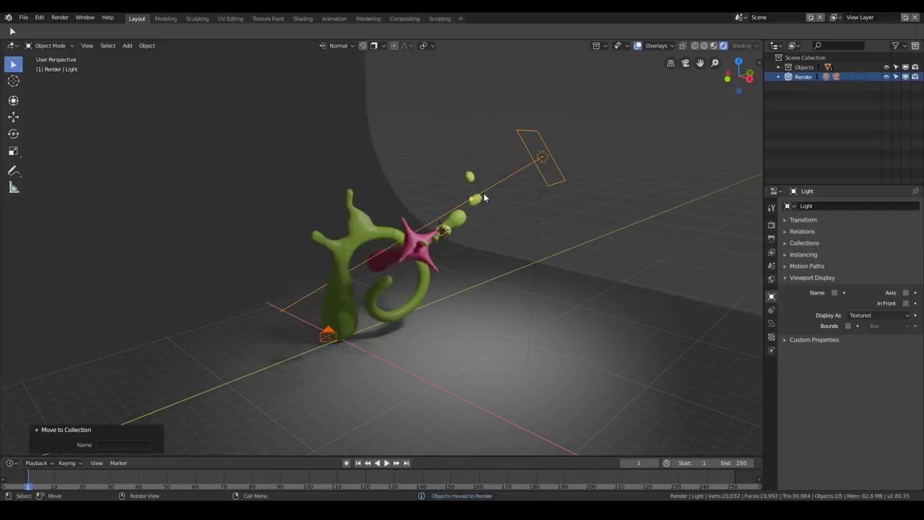
- Move the curved backdrop plane into a new collection named BG
mouse_move(431, 193)
middle_down()
mouse_move(500, 166)
mouse_move(486, 174)
mouse_move(392, 149)
middle_up()
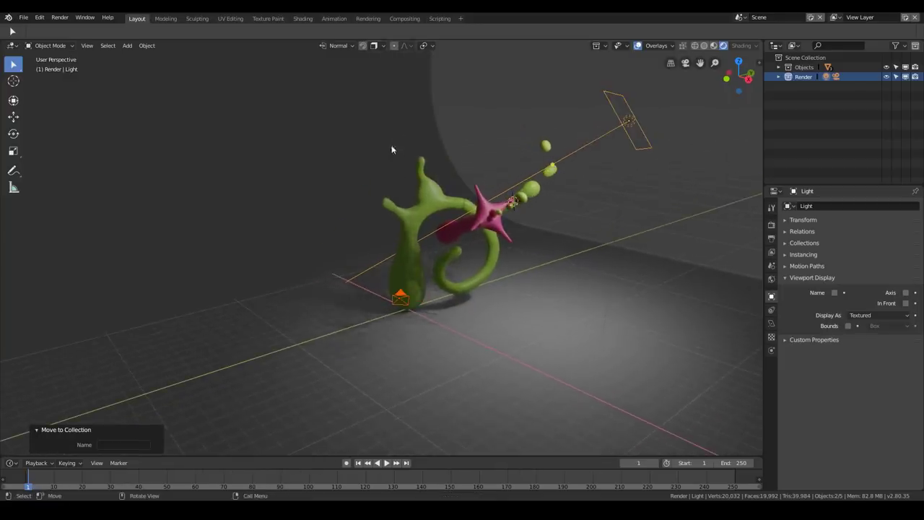
click(405, 109)
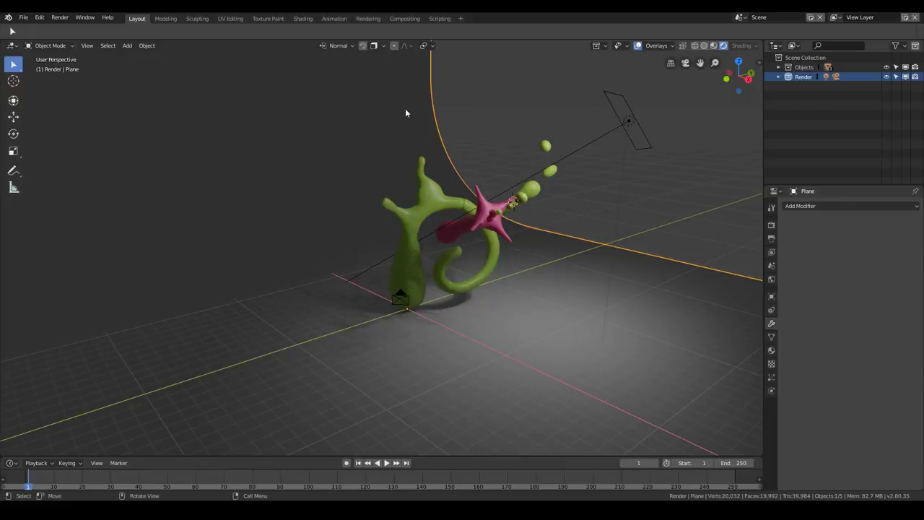
key(m)
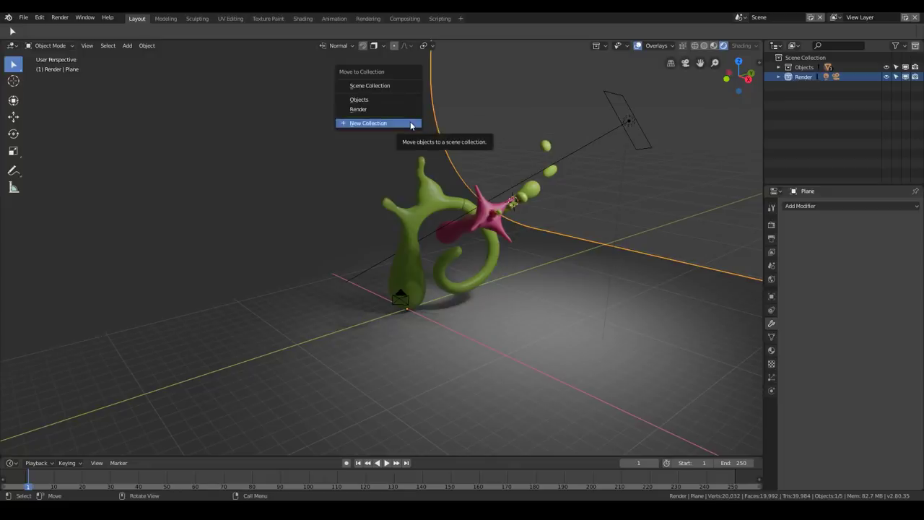
click(411, 123)
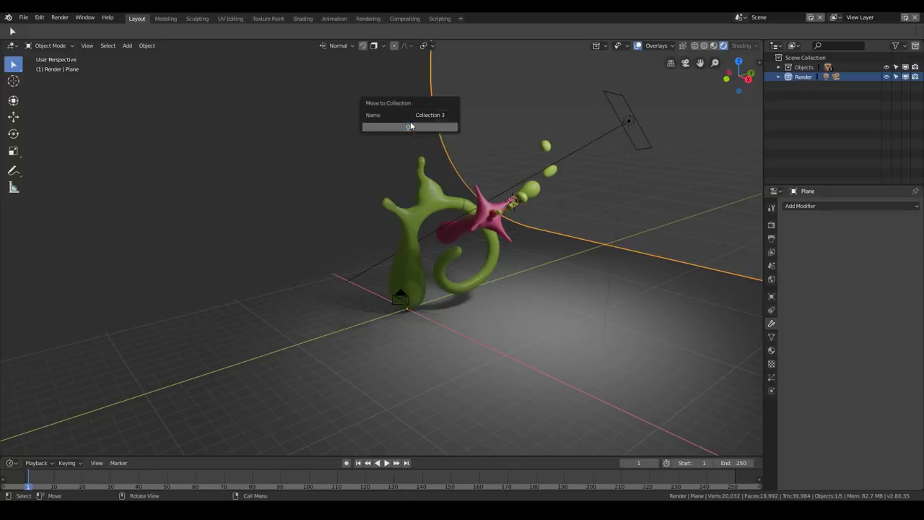
click(429, 114)
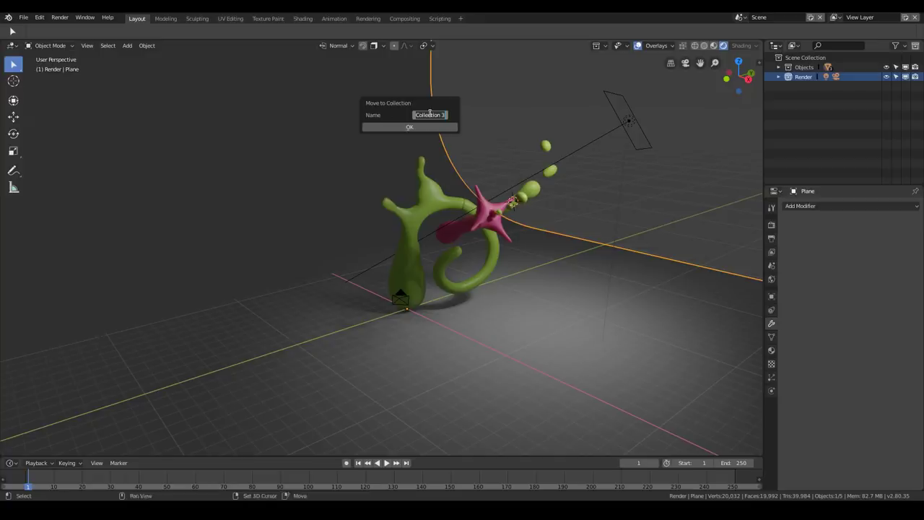
text(BG)
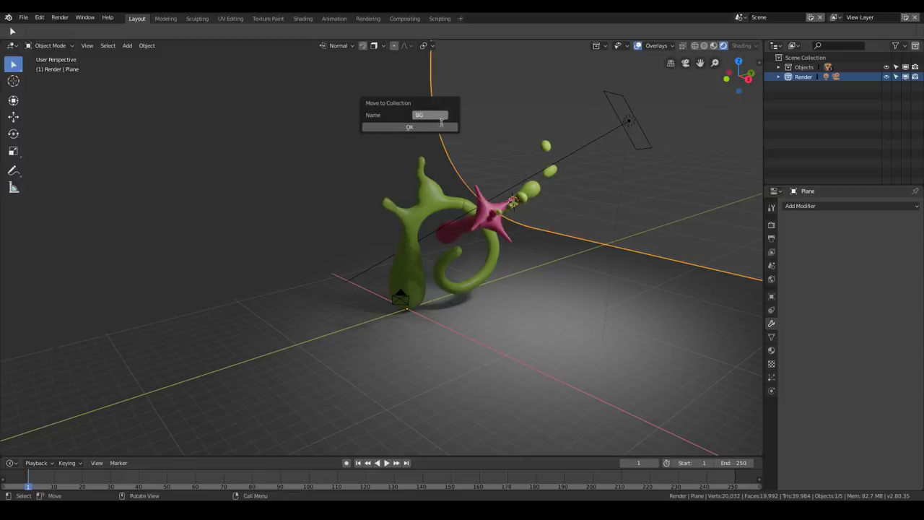
click(446, 129)
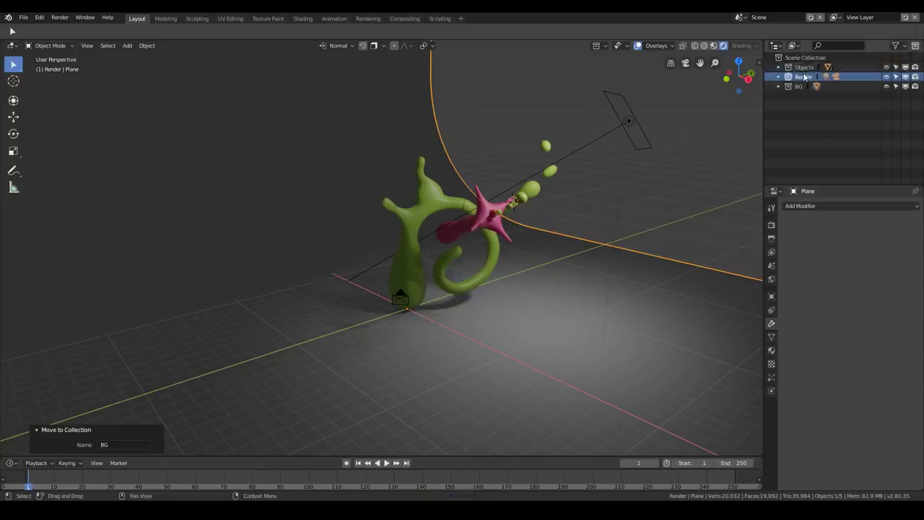
- Expand the Objects collection and rename the green object as Green_Blow
click(778, 67)
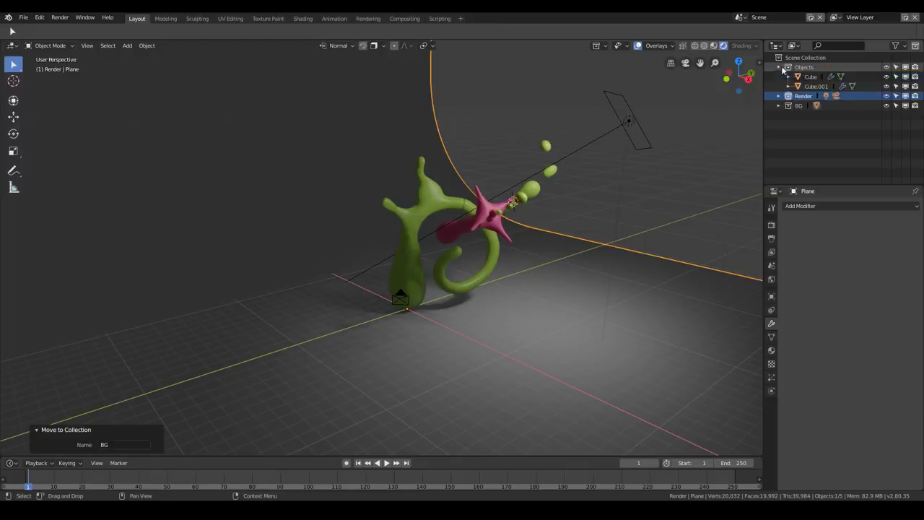
click(799, 78)
double_click(801, 76)
text(Gree)
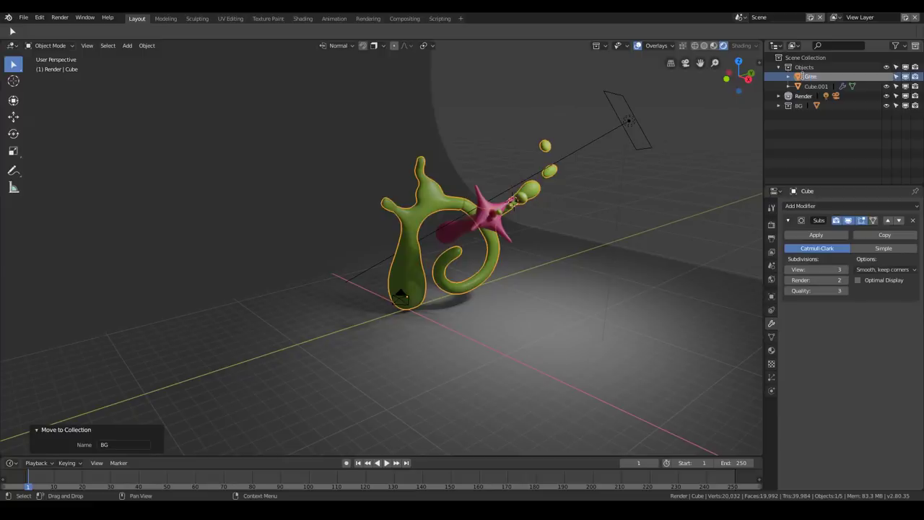
text(n_ob)
text(_B)
key(Return)
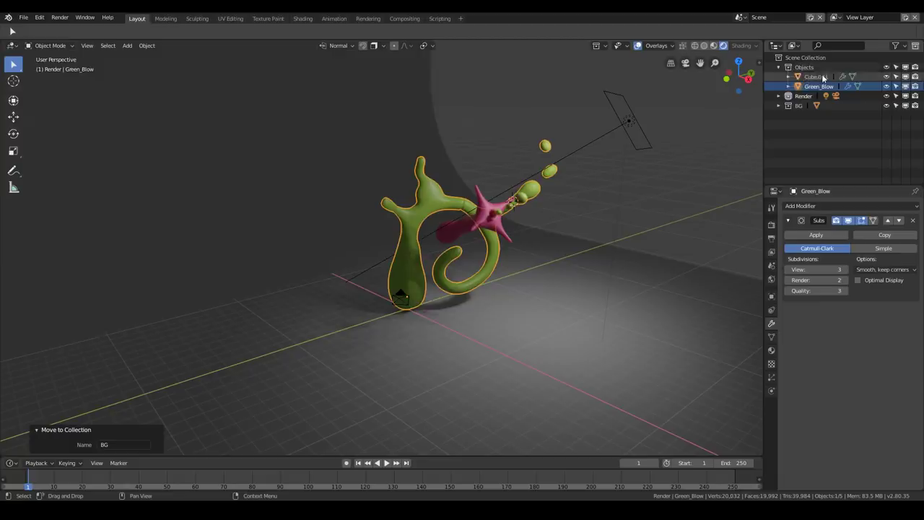
- Rename the pink object as Pink_Blob and deselect everything
double_click(814, 76)
text(Pink_Blo)
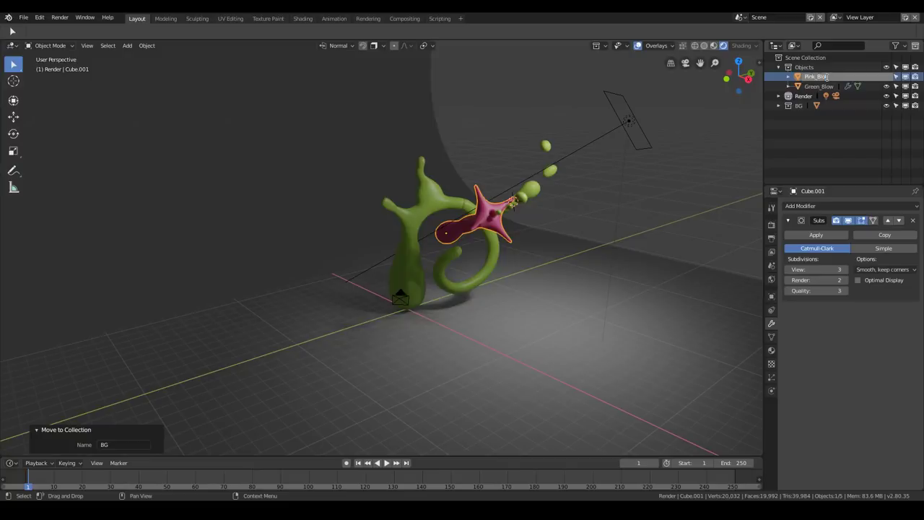
key(Return)
scroll(545, 185, up, 4)
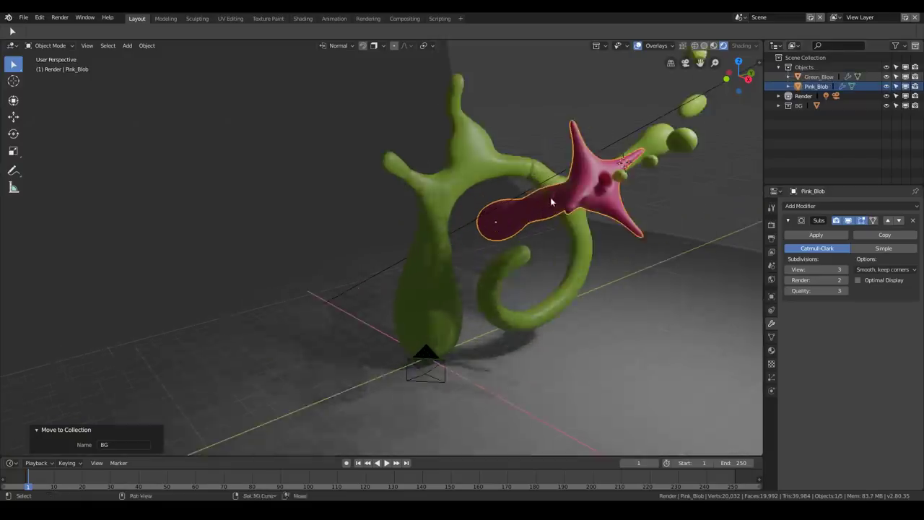
shift+middle_drag(549, 197, 489, 226)
scroll(489, 226, up, 3)
shift+middle_drag(611, 194, 498, 229)
middle_drag(580, 212, 519, 212)
key(alt+a)
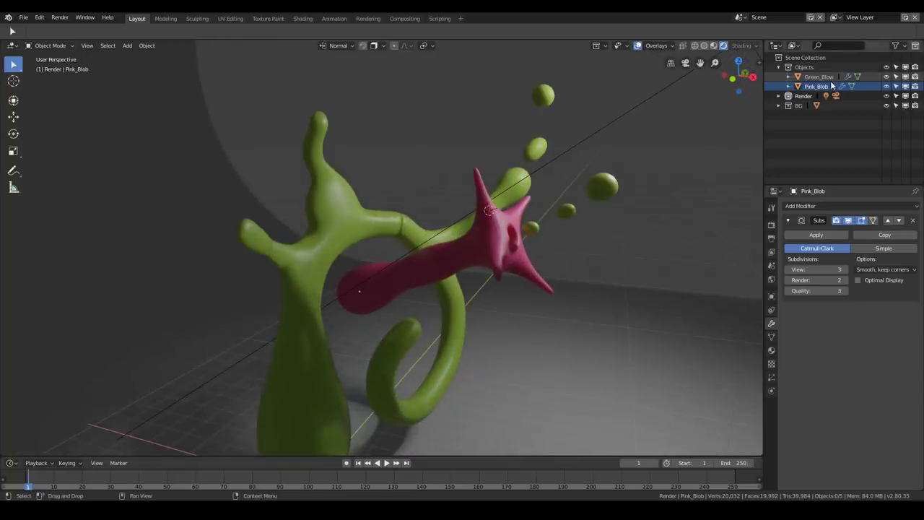
- Check which objects the Render and BG collections contain, collapse the collections and select the backdrop plane
click(779, 67)
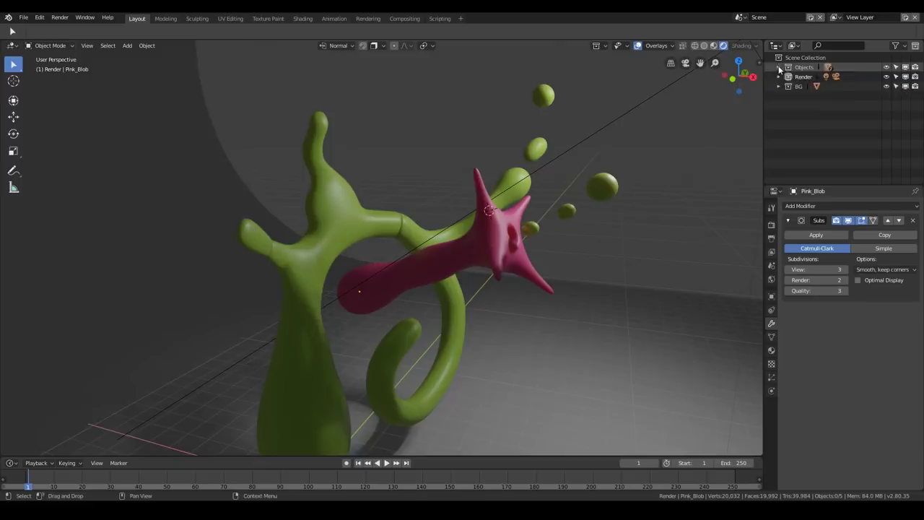
click(779, 77)
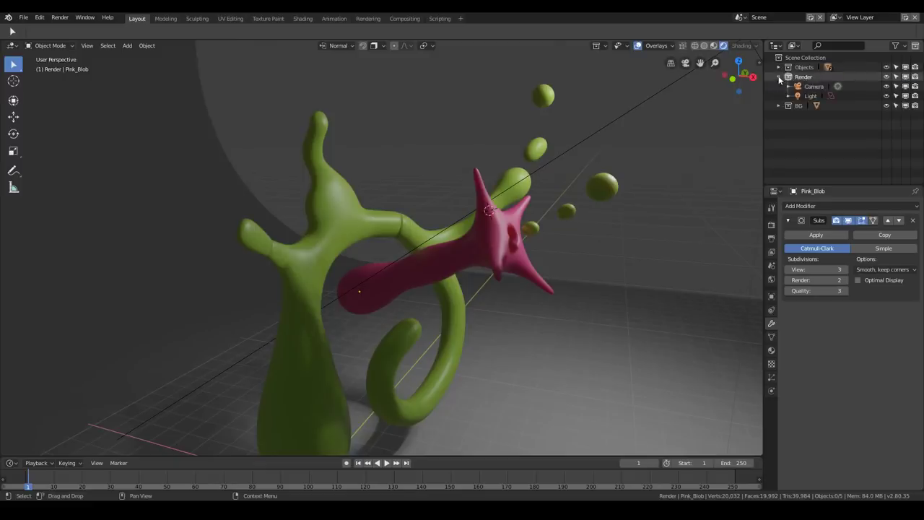
click(779, 77)
click(778, 87)
middle_drag(476, 201, 578, 167)
scroll(406, 210, down, 3)
click(455, 161)
click(778, 86)
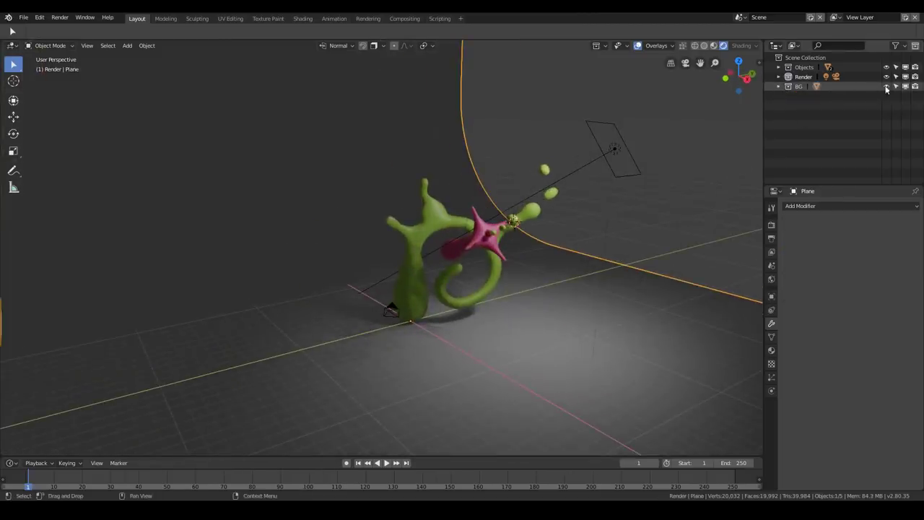
- Hide and show the BG and Objects collections repeatedly to check what each one controls in the viewport
click(887, 86)
click(886, 86)
click(886, 87)
click(887, 87)
click(886, 67)
click(886, 67)
click(886, 67)
click(886, 68)
click(886, 67)
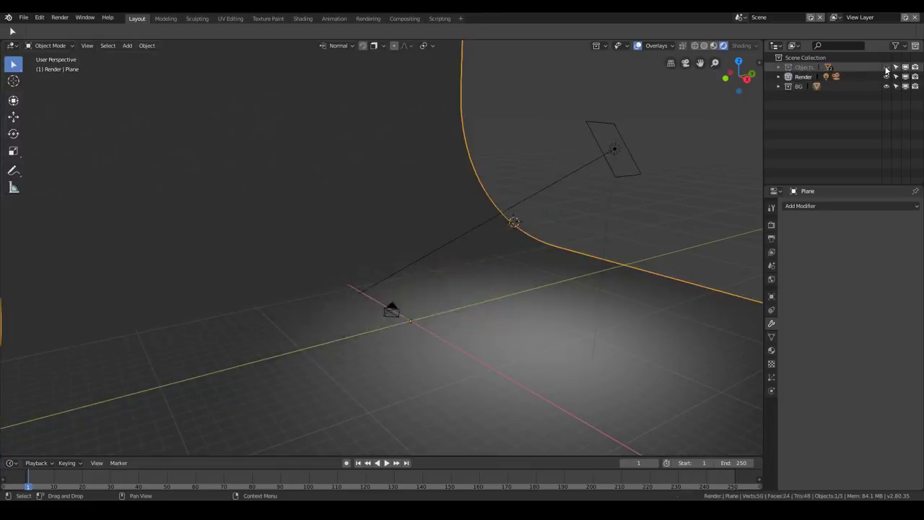
click(886, 67)
- Toggle the Render collection's viewport visibility several times and leave it hidden
middle_drag(317, 282, 437, 231)
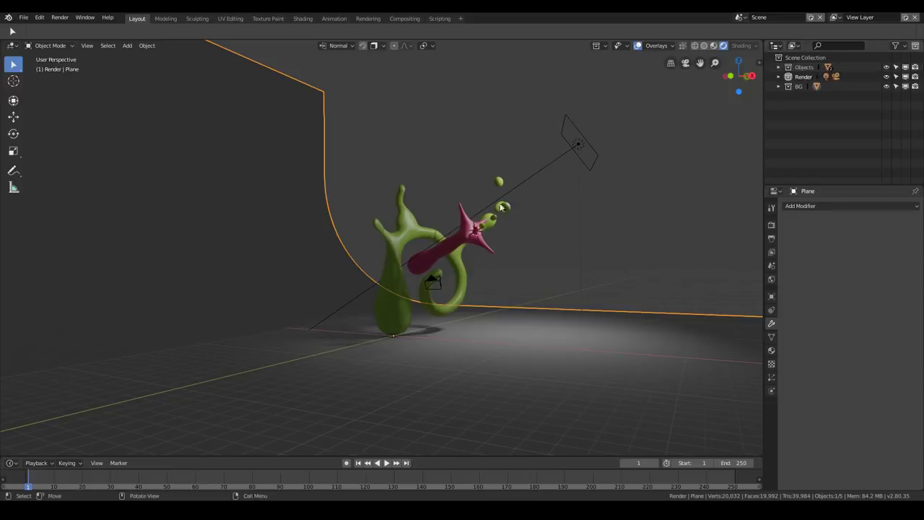
middle_drag(456, 240, 436, 254)
scroll(456, 266, up, 3)
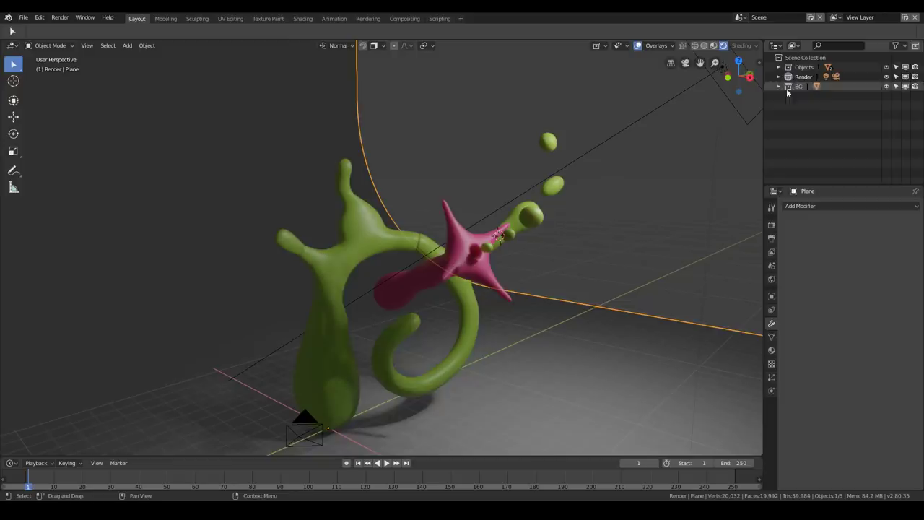
click(888, 77)
click(888, 77)
click(888, 77)
click(889, 77)
click(886, 77)
- Expand the Render, BG and Objects collections and highlight Pink_Blob in the object list
click(778, 76)
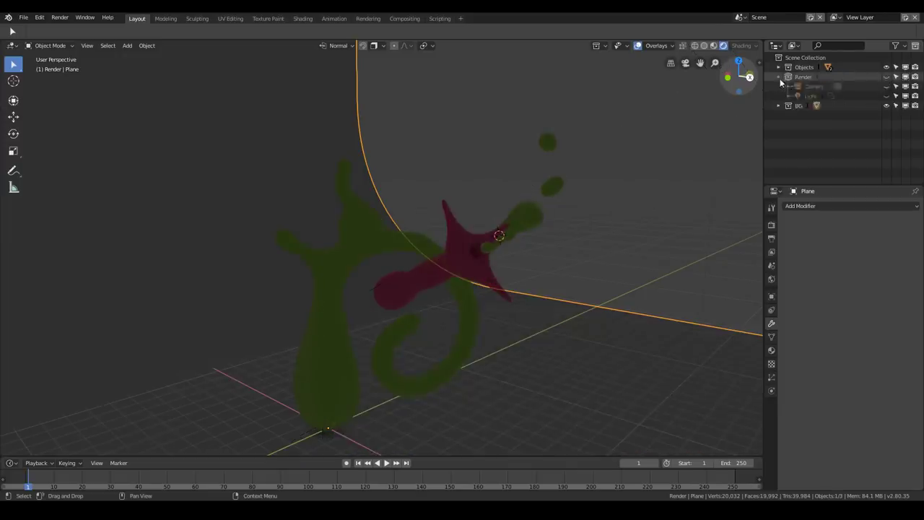
click(778, 106)
click(778, 67)
click(816, 85)
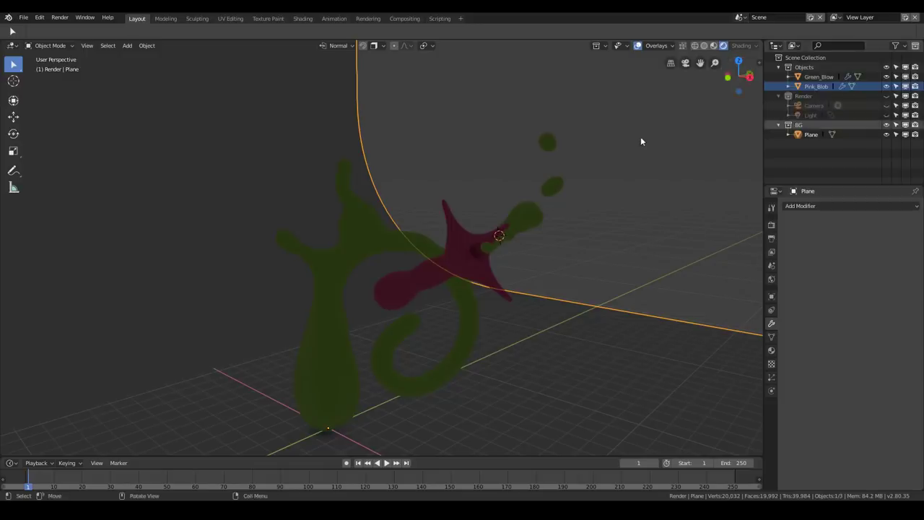
- Select and deselect all visible objects to test the hidden Render collection, and show that collection again
key(a)
key(alt+a)
key(a)
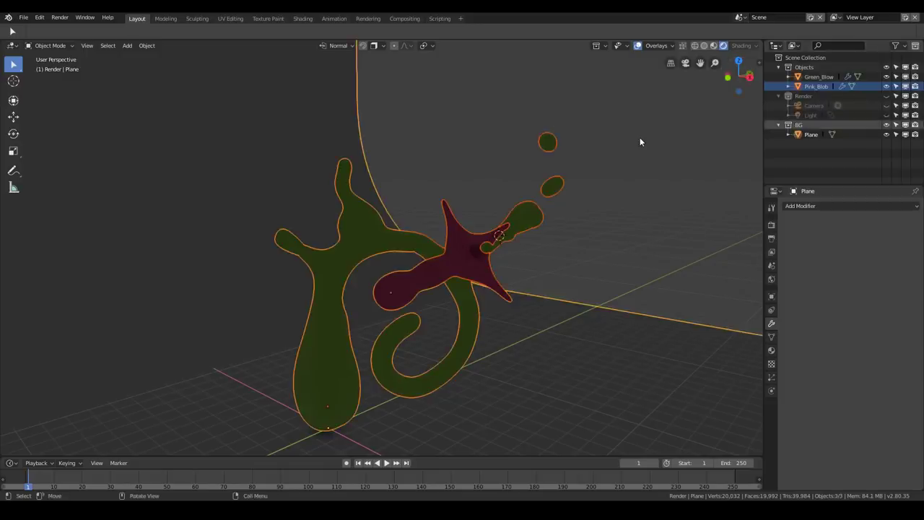
key(alt+a)
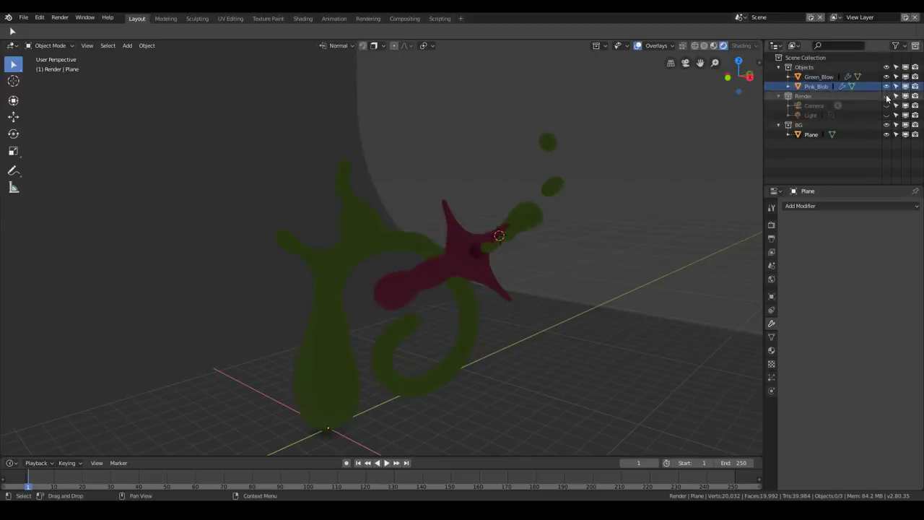
key(a)
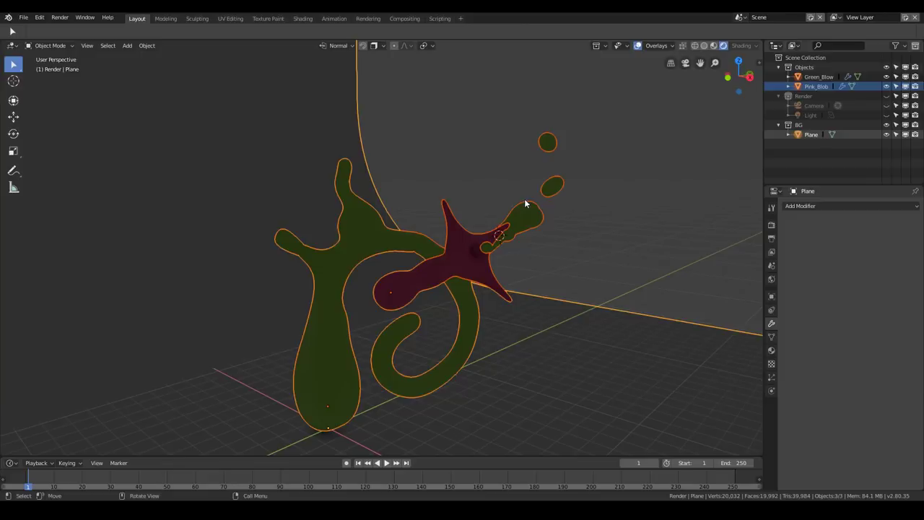
key(ctrl+h)
key(alt+h)
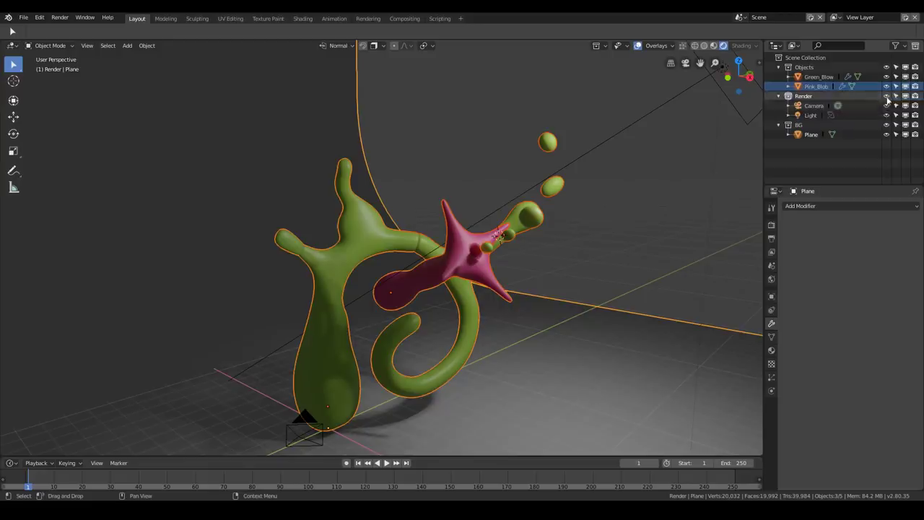
- Disable the light in viewports within the Render collection and enable it again
click(906, 107)
click(907, 116)
click(906, 106)
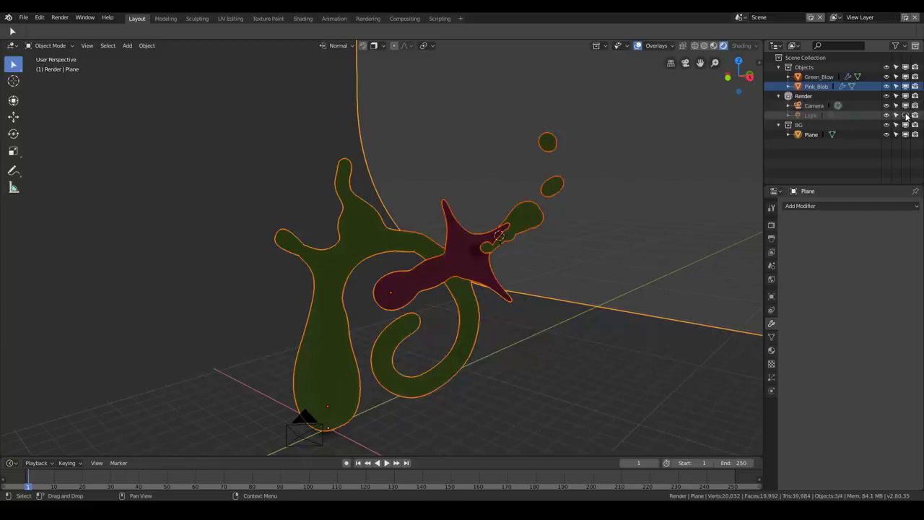
- Collapse the Render, Objects and BG collections and deselect all objects
click(778, 96)
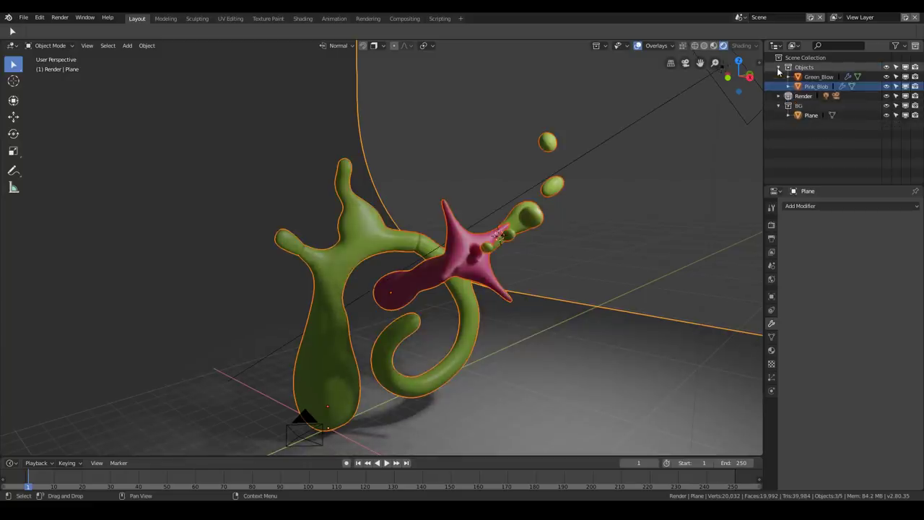
click(778, 67)
click(778, 86)
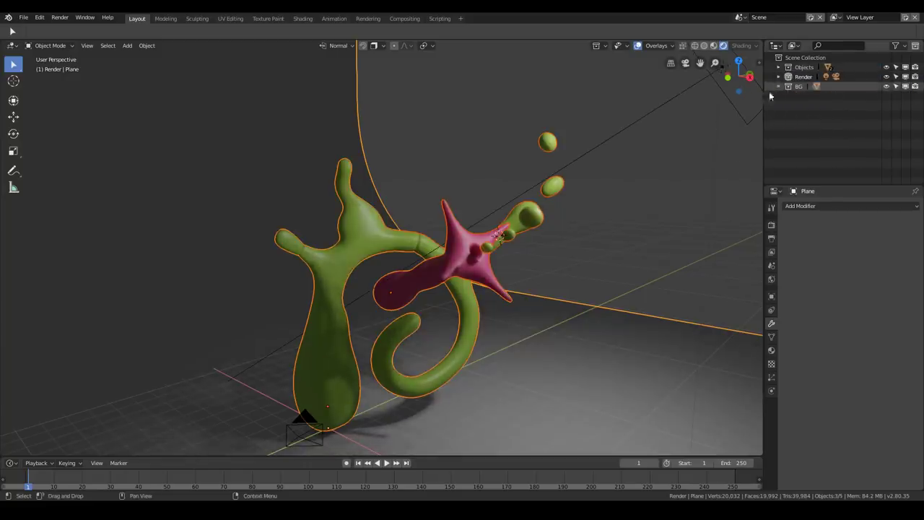
key(alt+a)
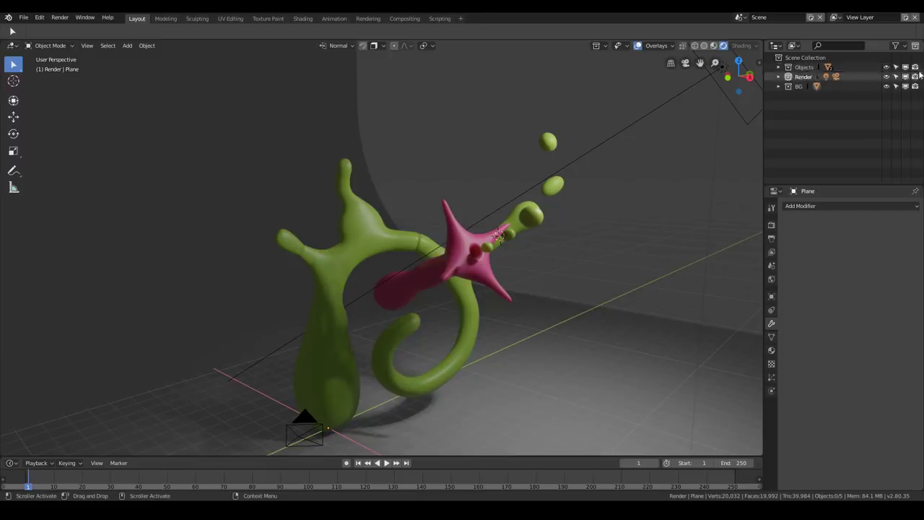
middle_drag(534, 164, 476, 220)
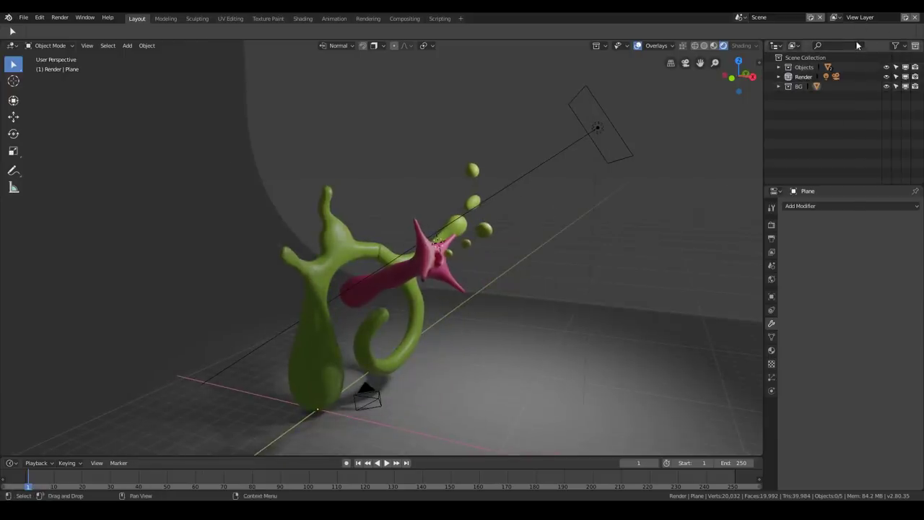
- Examine the green and pink blob objects and the backdrop from several angles
click(835, 16)
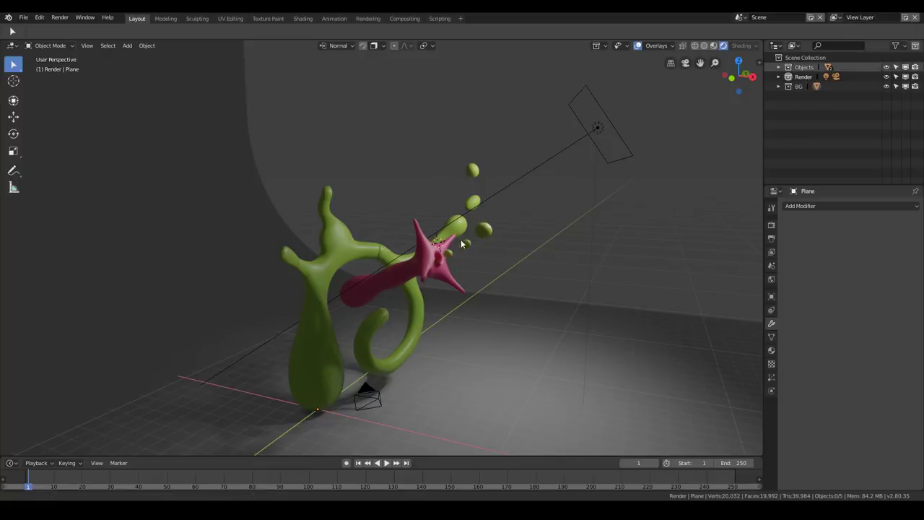
shift+middle_drag(462, 243, 482, 223)
scroll(482, 219, up, 3)
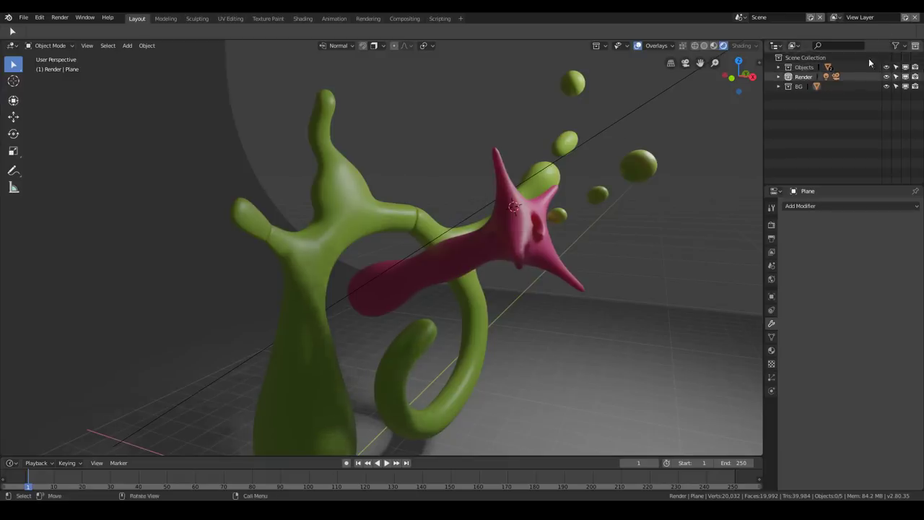
middle_drag(540, 249, 496, 243)
scroll(496, 243, down, 3)
middle_drag(419, 280, 506, 240)
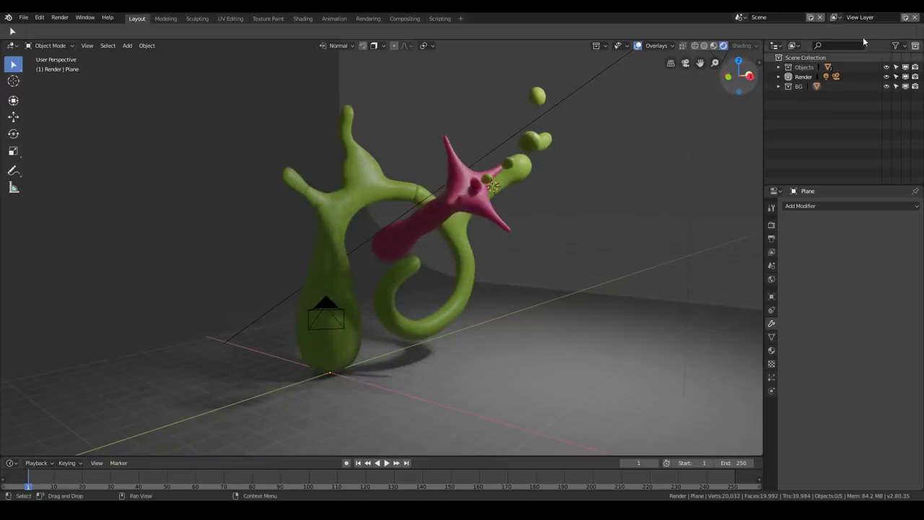
middle_drag(551, 181, 536, 207)
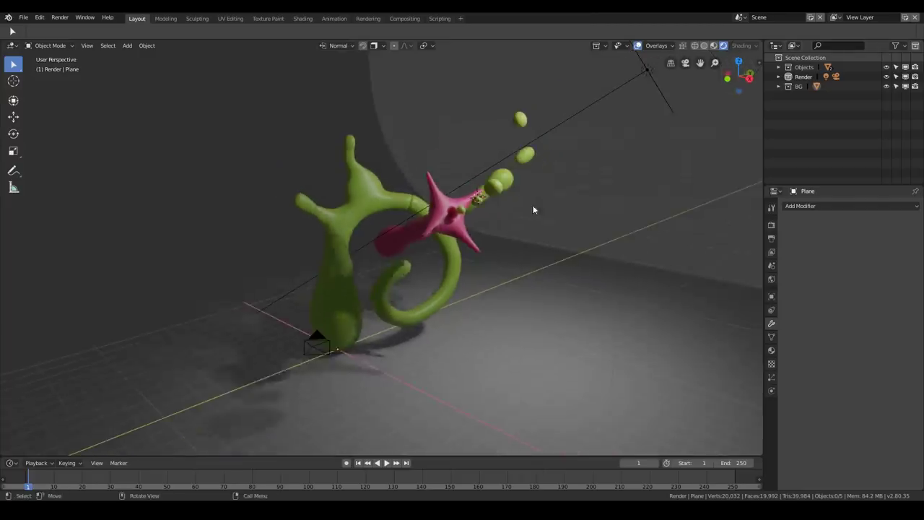
mouse_move(470, 213)
middle_down()
mouse_move(367, 218)
mouse_move(474, 207)
middle_up()
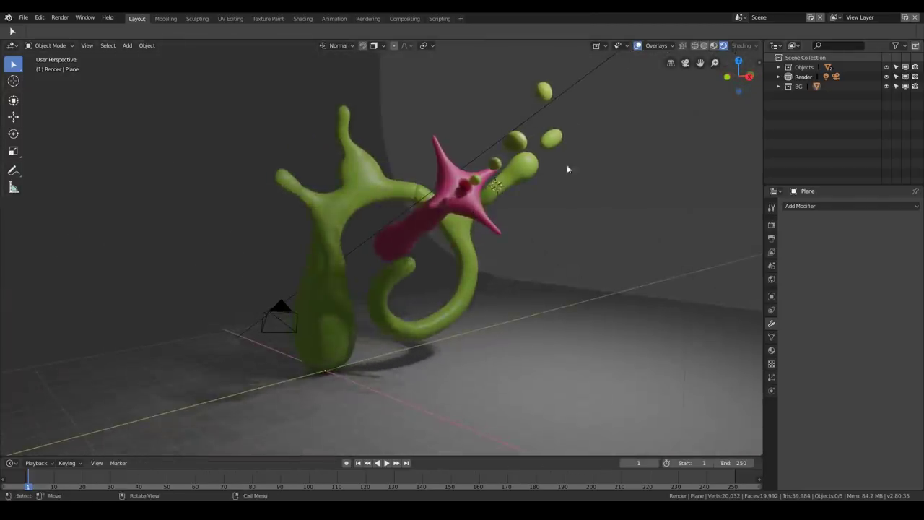
- Rename the view layer as Pink_Objects
click(873, 19)
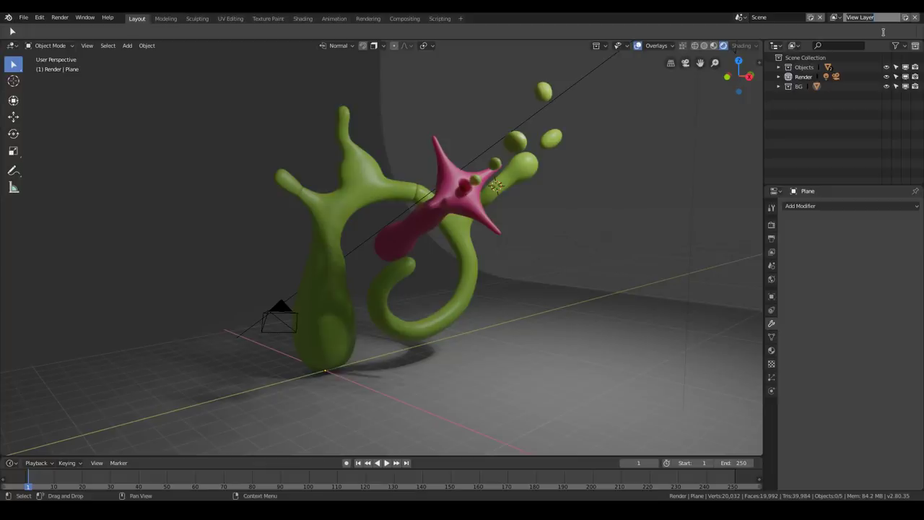
text(Pl)
text(nk_Objects)
key(Return)
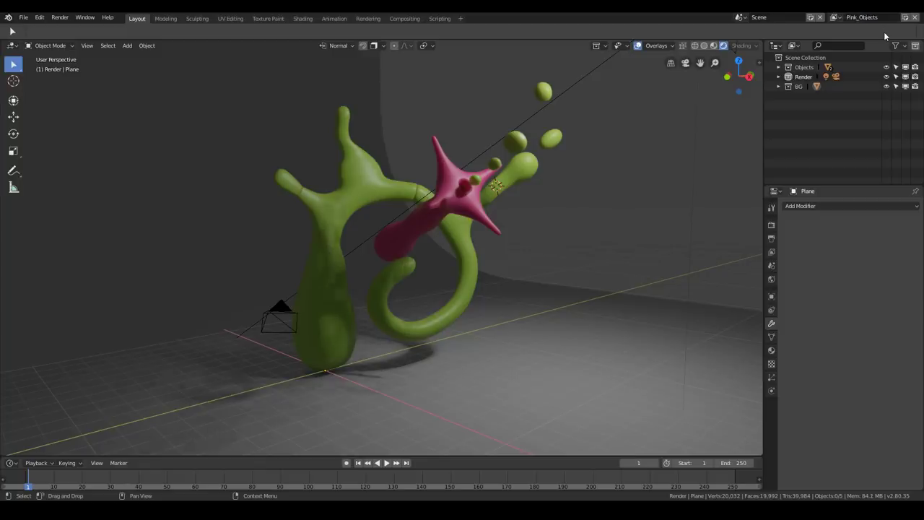
- Place the 3D cursor on the floor plane beside the green spiral
click(452, 208)
middle_drag(405, 238, 524, 293)
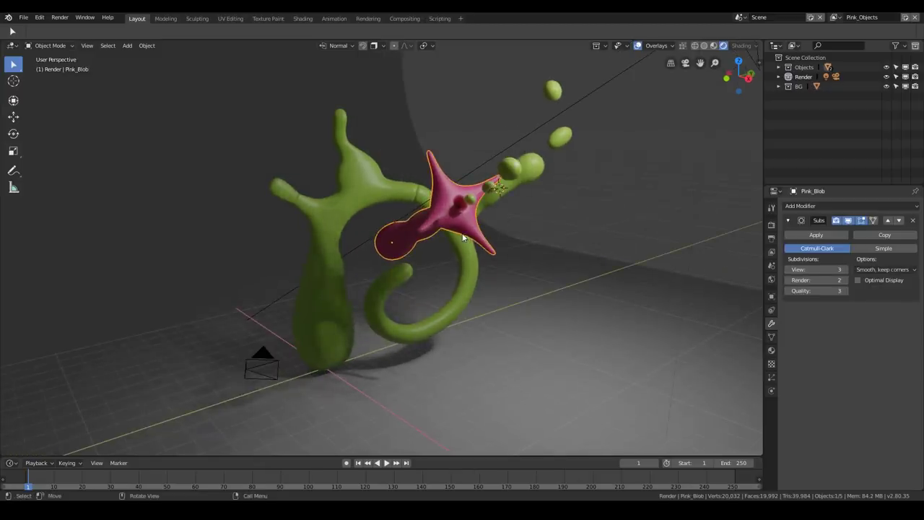
click(519, 314)
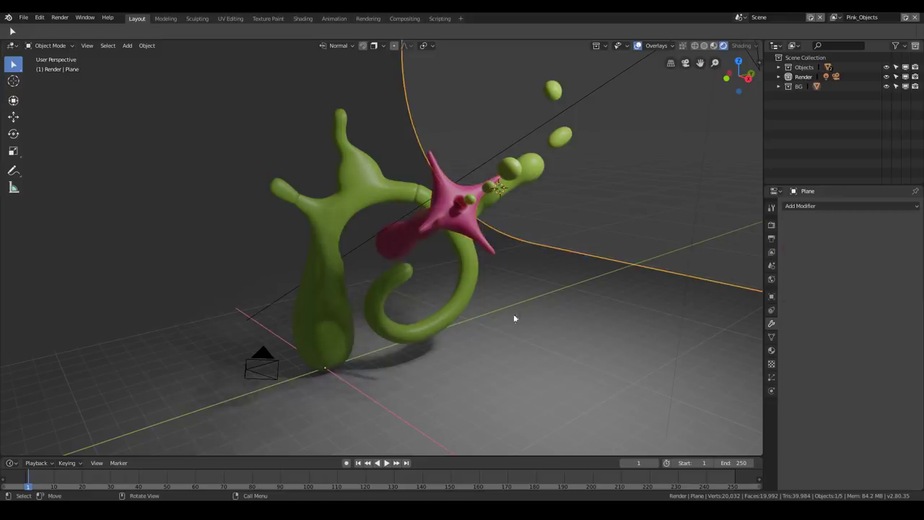
click(17, 83)
click(513, 322)
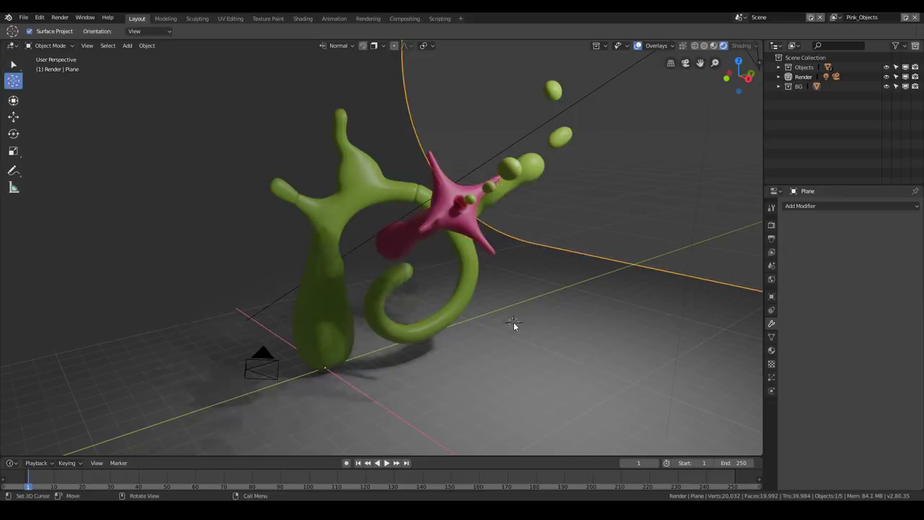
- Add a cube at the 3D cursor and lift it about 2.34 m off the floor
key(shift+a)
mouse_move(510, 325)
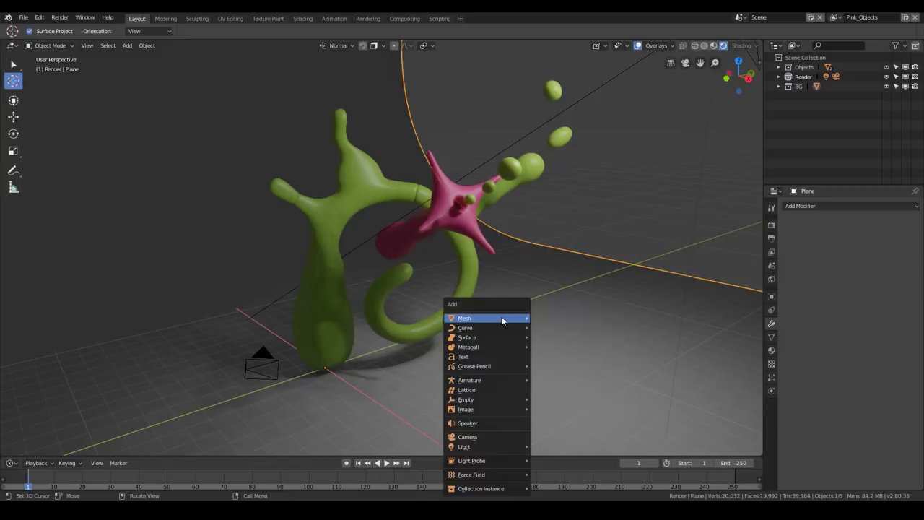
click(570, 328)
key(g)
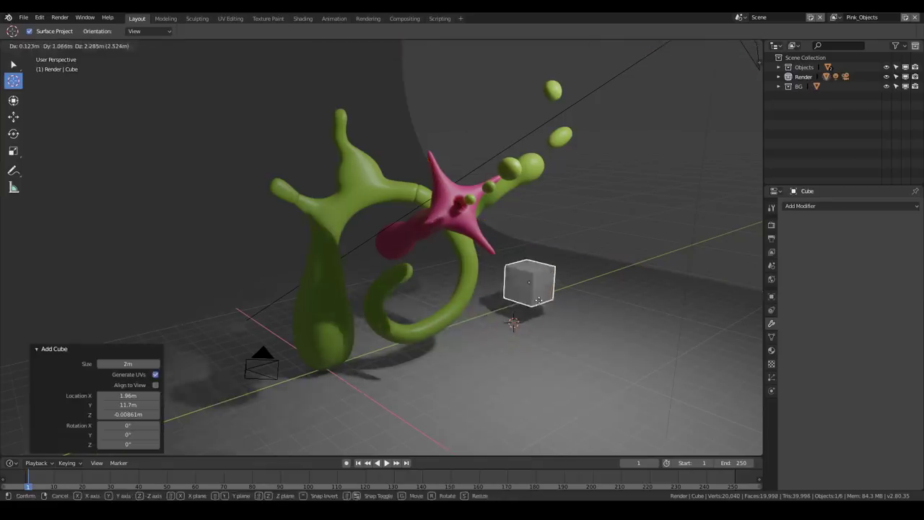
click(529, 281)
middle_drag(529, 281, 486, 246)
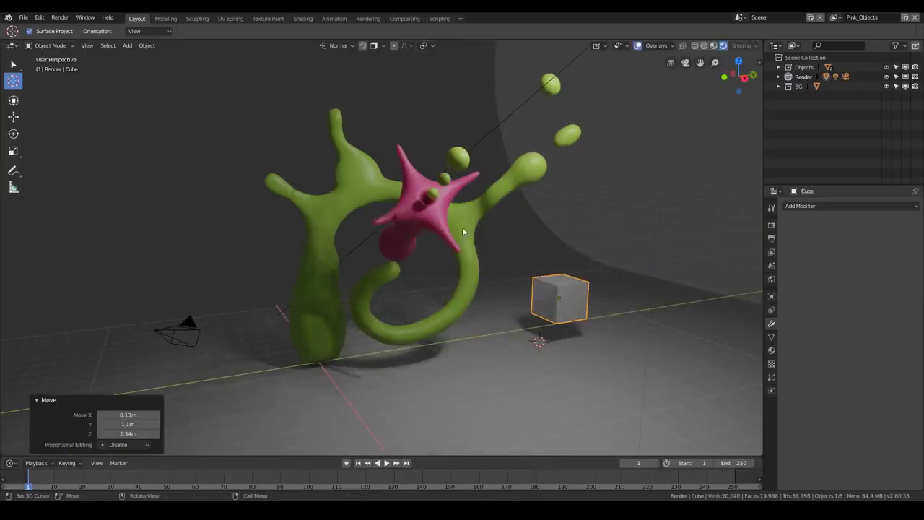
- Link the pink blob's material to the new cube
shift+click(435, 228)
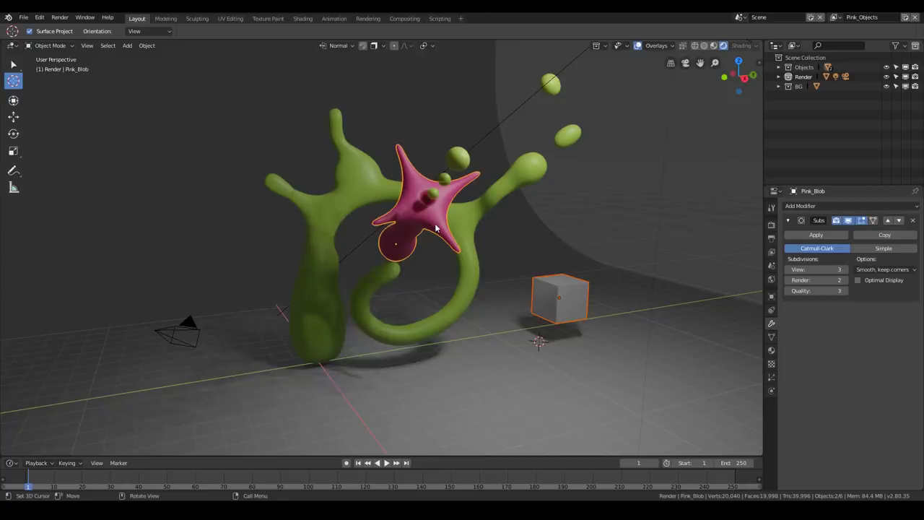
key(ctrl+l)
click(433, 249)
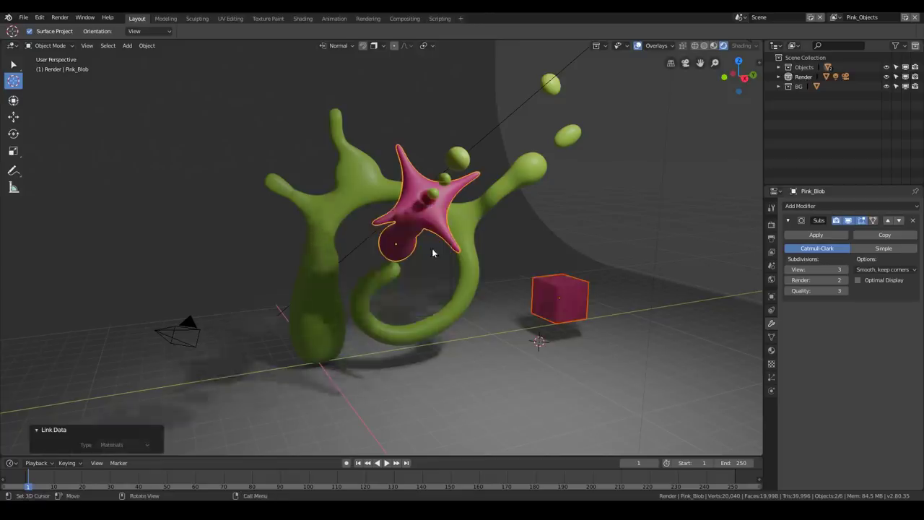
- Give the cube and pink blob level 3 subdivision with smooth shading and enter Edit Mode
key(ctrl+3)
right_click(554, 288)
click(552, 288)
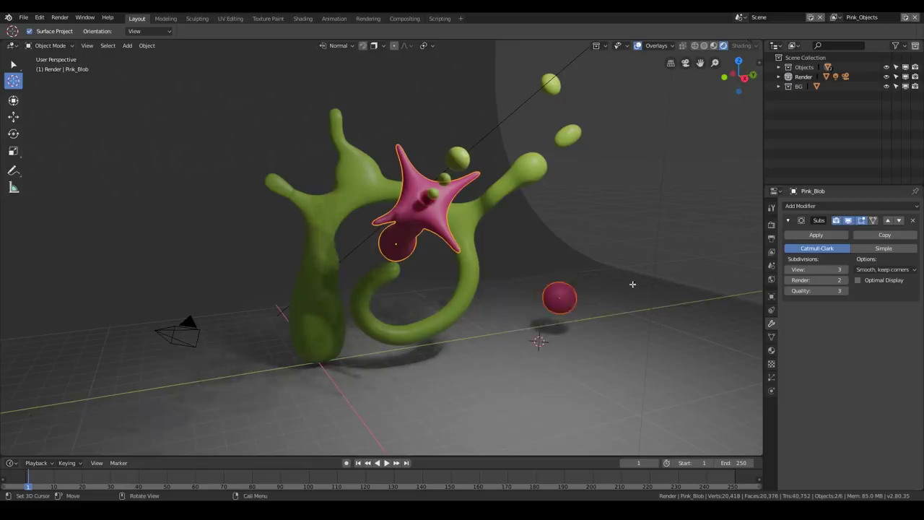
key(Tab)
right_click(581, 283)
click(556, 284)
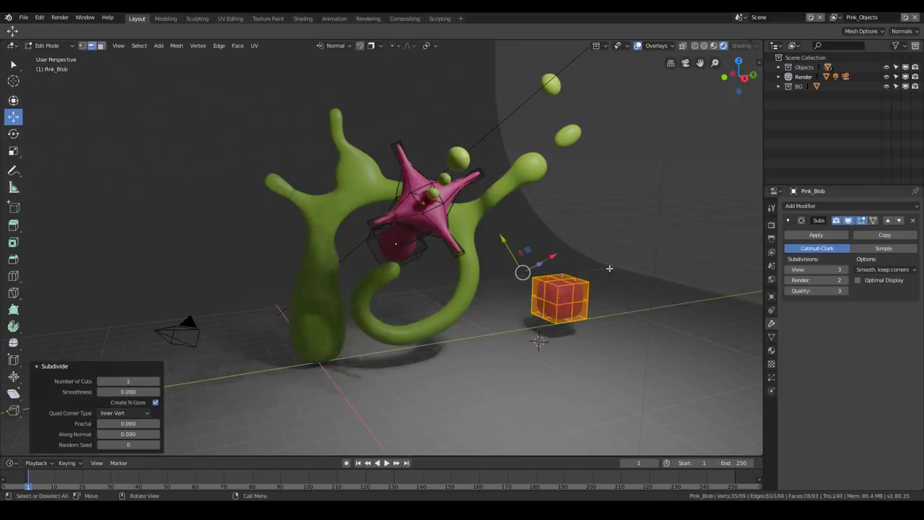
key(ctrl+z)
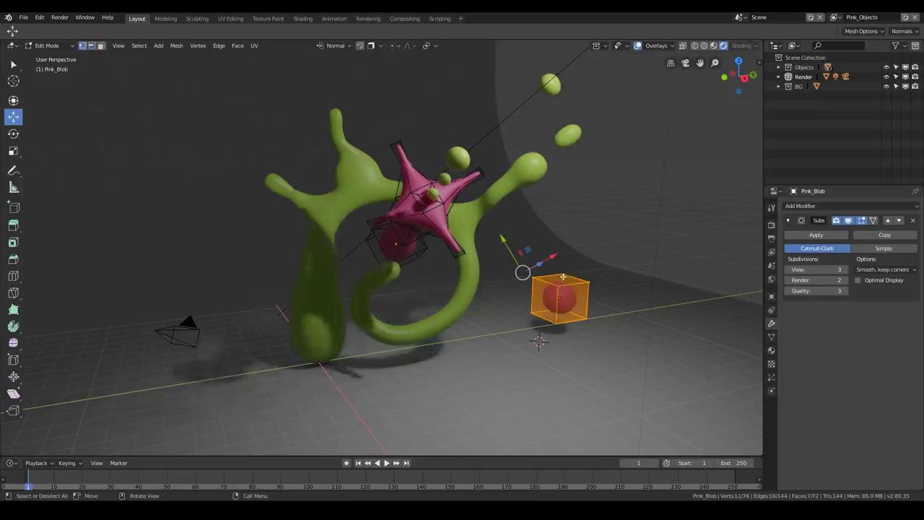
- Extrude the cube's top face upward 1.65 m and flare it to about 2.34 times its size
click(577, 284)
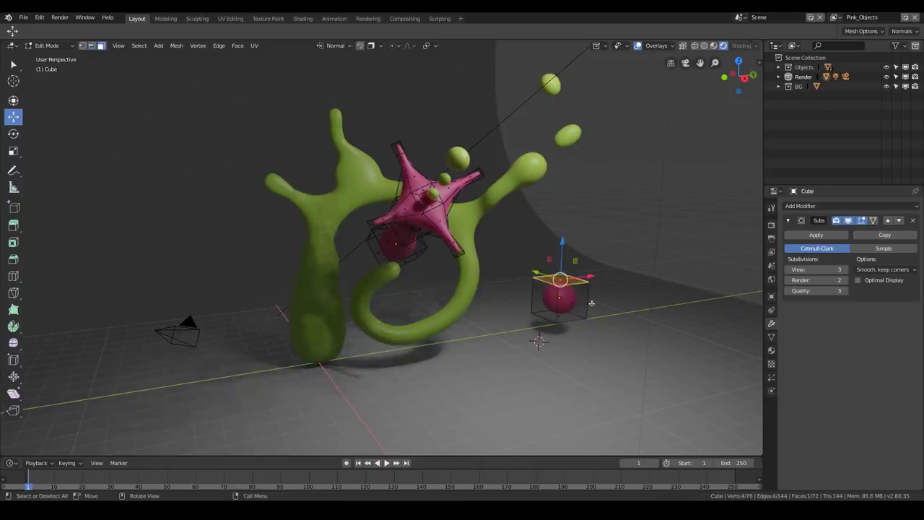
key(e)
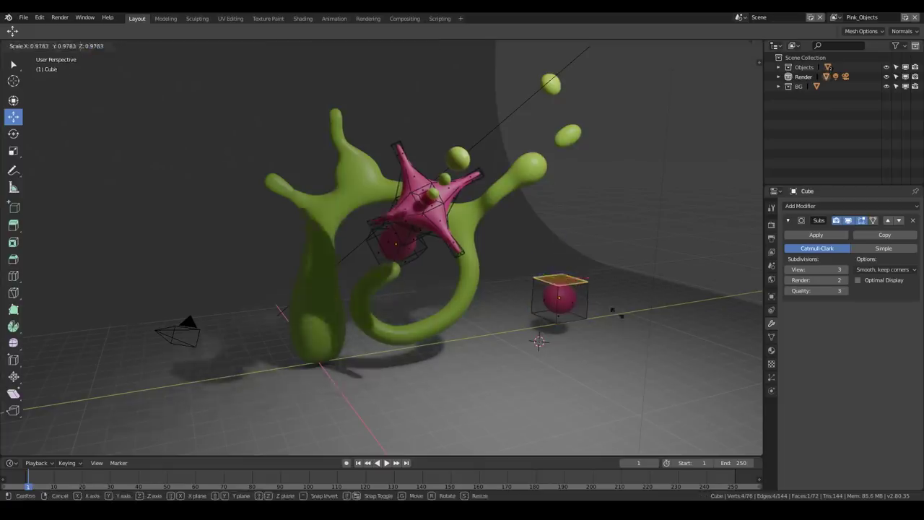
key(s)
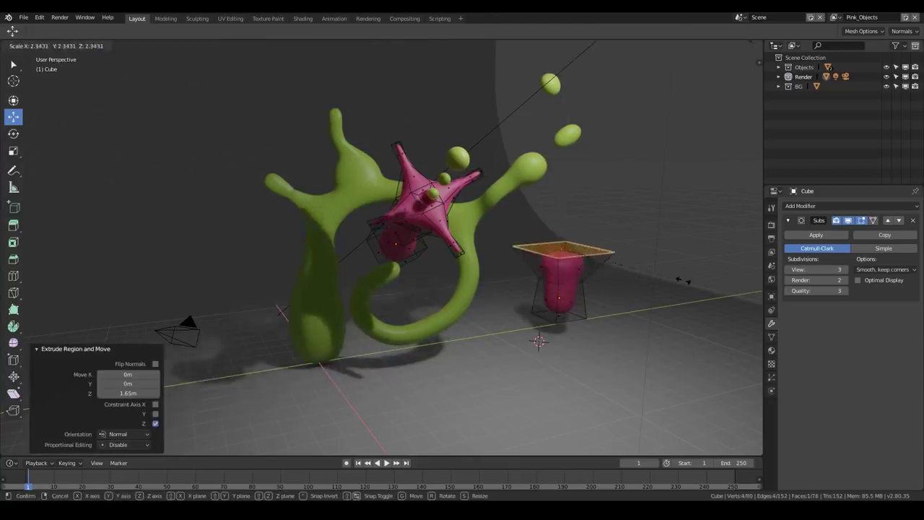
click(681, 282)
- Extrude the flared top inward at 0.399 scale, then sink the inner face into the body and shrink it
key(e)
key(s)
click(601, 279)
key(e)
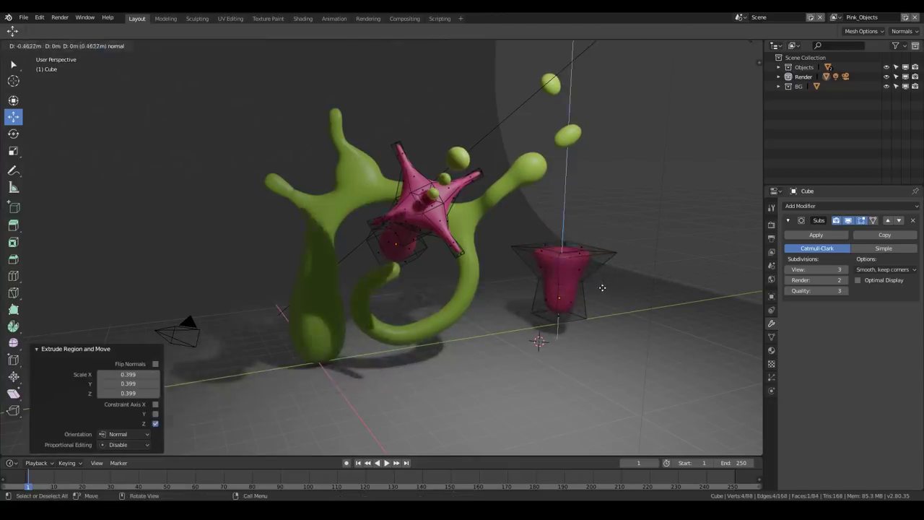
click(600, 297)
key(s)
click(575, 286)
- Extrude a side face of the flared upper section and scale the new face to 0.315
middle_drag(576, 287, 507, 299)
right_click(505, 280)
key(Escape)
click(514, 278)
click(522, 286)
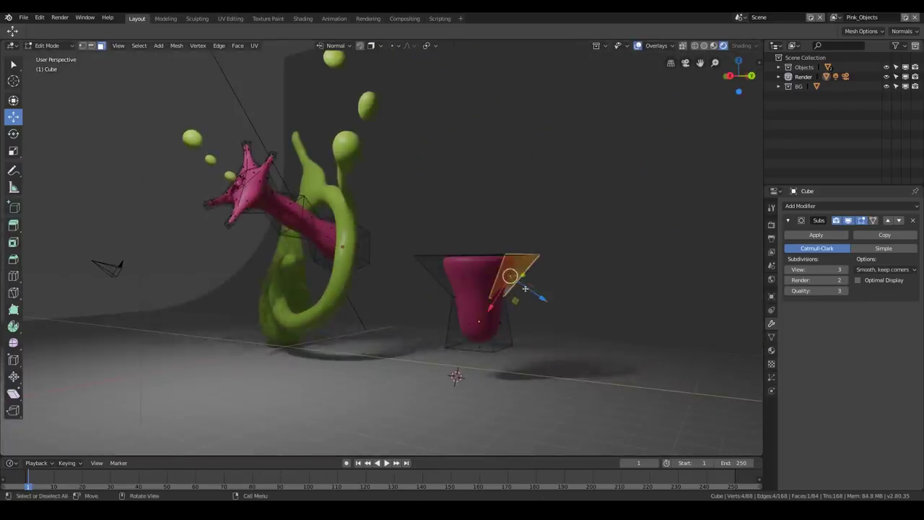
key(e)
click(527, 292)
key(s)
click(521, 283)
- Extrude the narrowed side face outward into an arm and select the flared face on the opposite side
key(e)
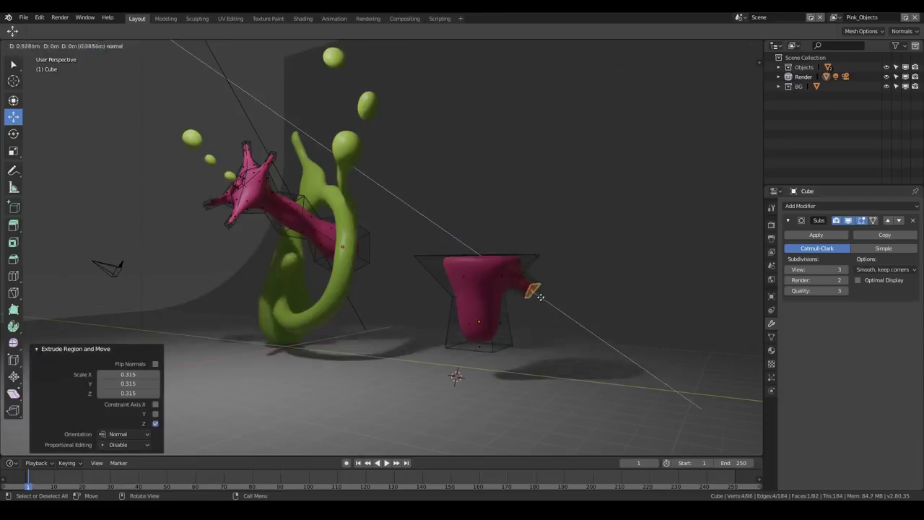
click(566, 317)
middle_drag(429, 278, 491, 272)
click(485, 273)
key(e)
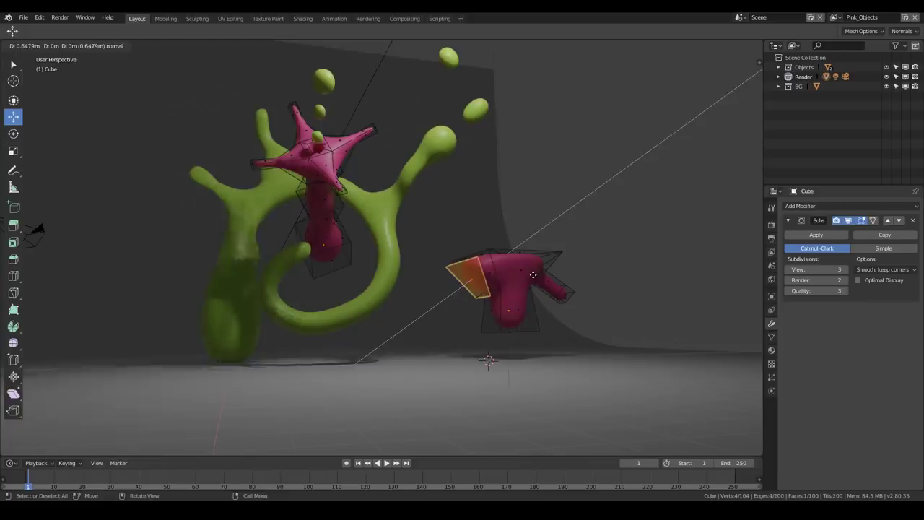
click(532, 275)
key(s)
click(503, 279)
key(e)
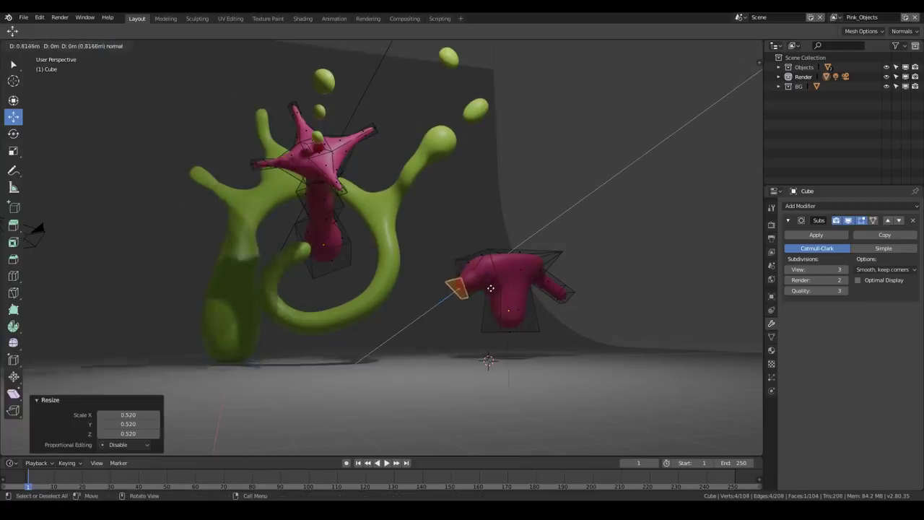
click(490, 289)
key(ctrl+z)
key(ctrl+z)
key(ctrl+z)
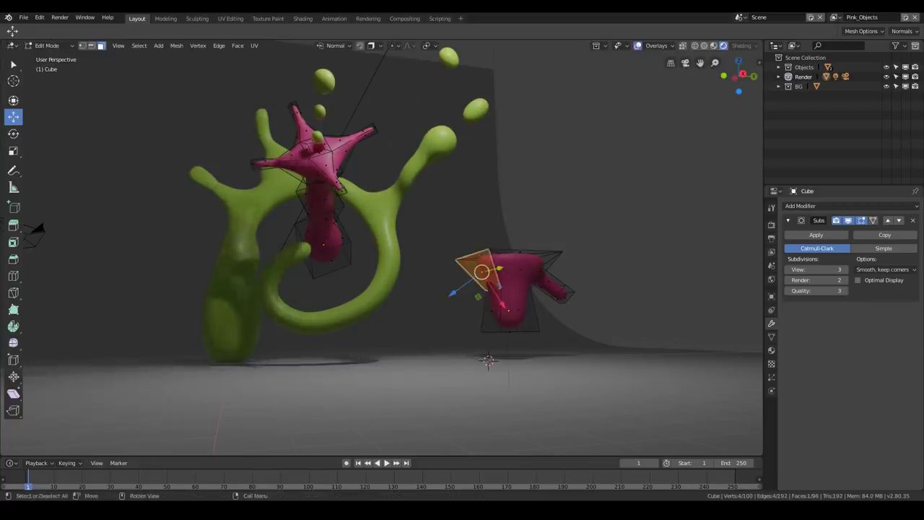
- Extrude the selected opposite face, narrow it, and extrude it repeatedly outward into a second arm
key(e)
key(s)
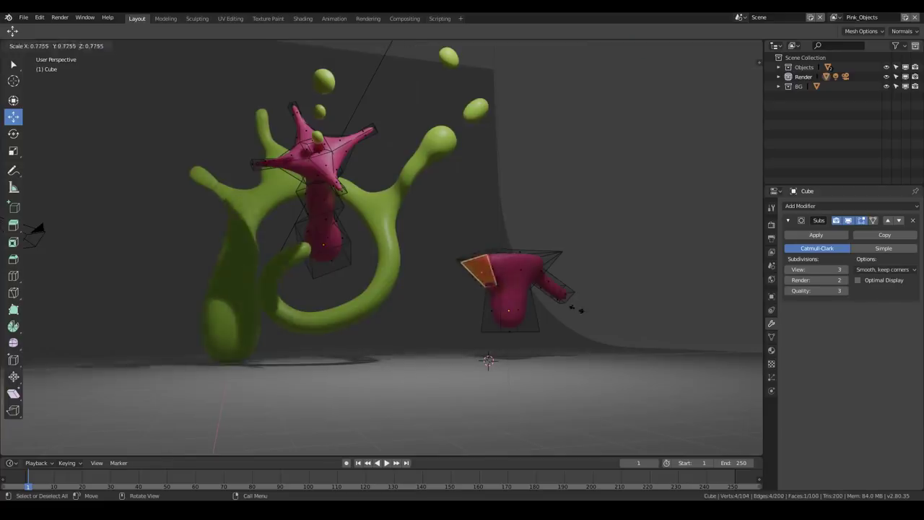
click(542, 292)
key(e)
click(518, 306)
key(e)
click(529, 307)
key(e)
click(518, 318)
- Reposition the end face of the second arm and return to Object Mode
middle_drag(489, 314, 444, 317)
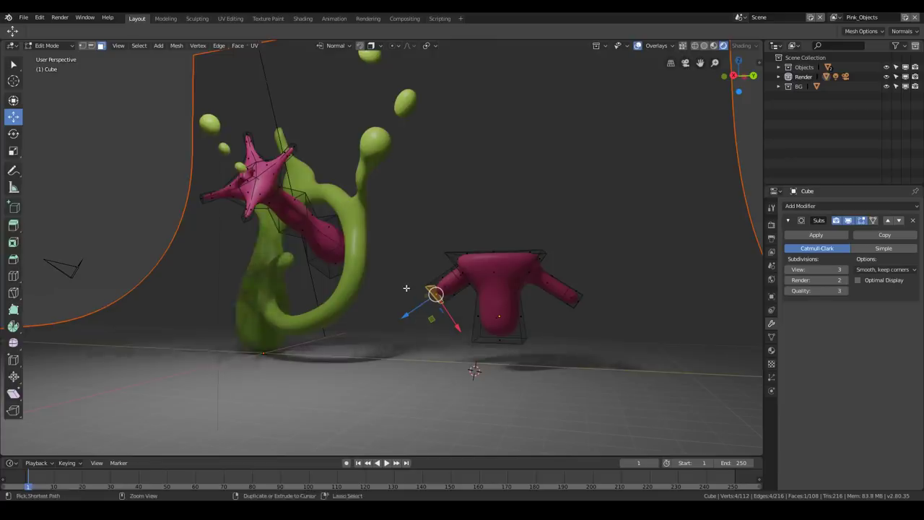
middle_drag(451, 286, 460, 285)
key(g)
click(454, 284)
key(Tab)
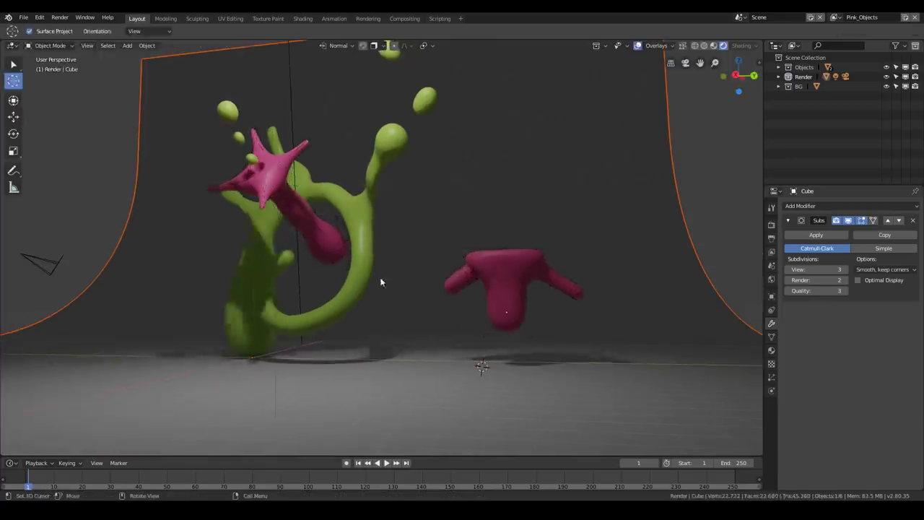
- Switch to the select tool and reopen only the extruded cube in Edit Mode
click(503, 266)
key(w)
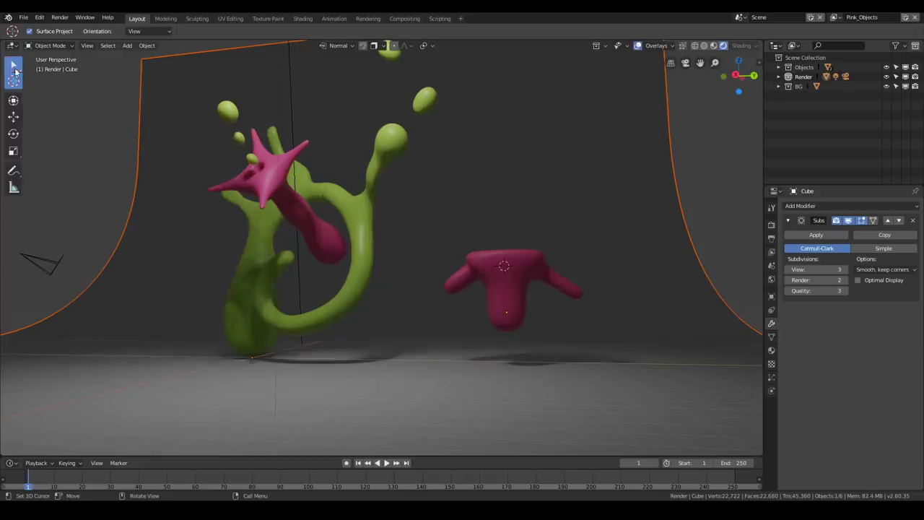
click(507, 298)
key(Tab)
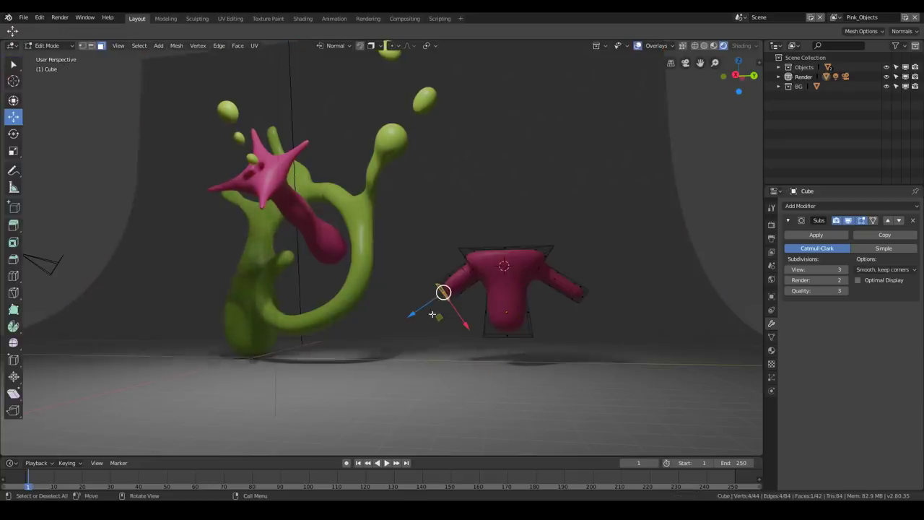
key(ctrl+z)
- Extrude the end face of the arm nearest the green blob downward into a forearm, and move and rotate the new end face
middle_drag(471, 323, 180, 229)
middle_drag(315, 232, 416, 303)
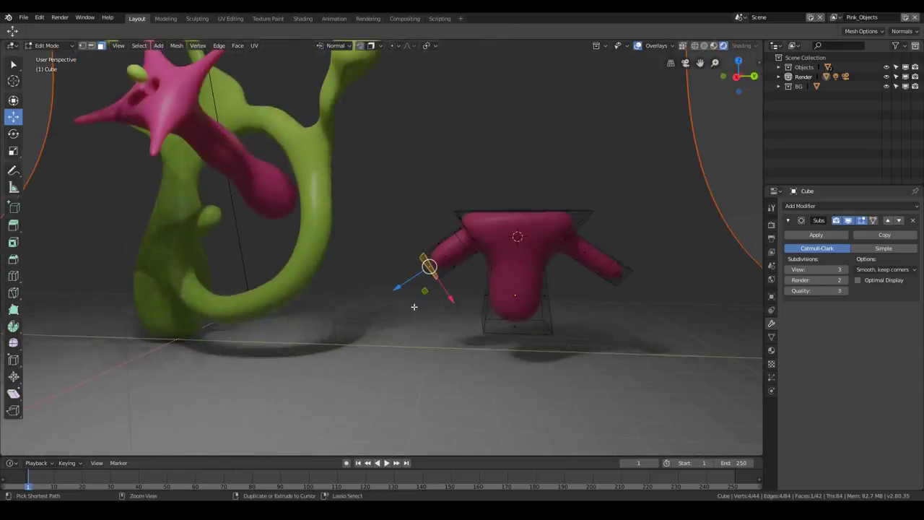
ctrl+right_click(414, 307)
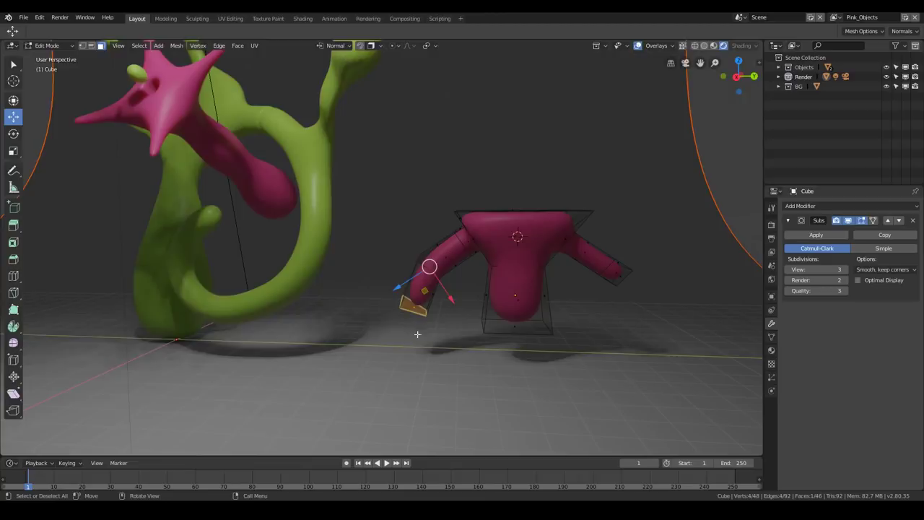
key(g)
click(441, 330)
key(r)
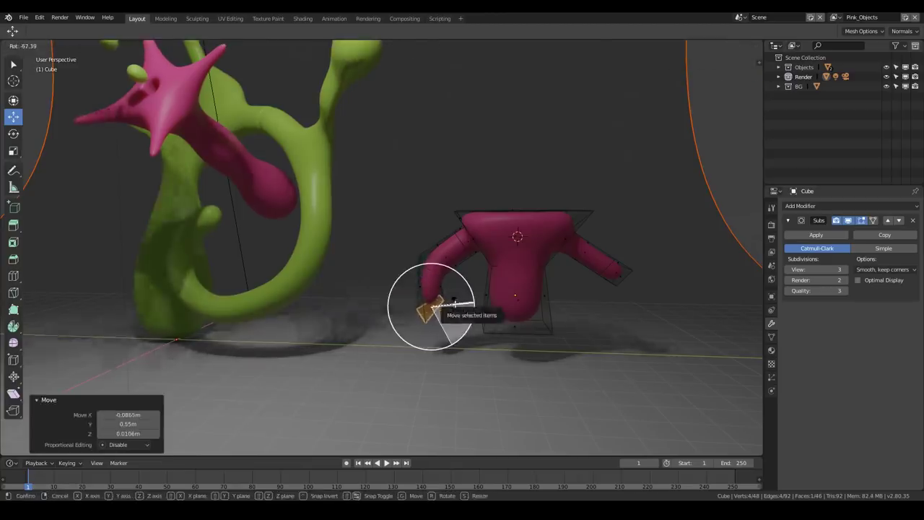
click(453, 298)
middle_drag(453, 299, 511, 268)
- Select the centre face recessed in the pink body's top, turn on X-ray, and duplicate the face slightly upward
key(Tab)
scroll(472, 231, down, 3)
middle_drag(472, 231, 435, 321)
scroll(490, 213, up, 5)
key(Tab)
click(436, 320)
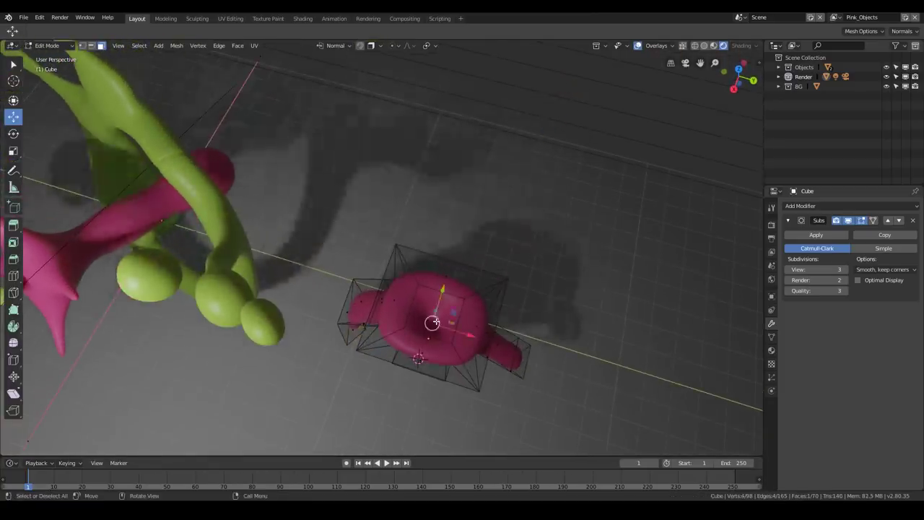
click(684, 46)
middle_drag(501, 258, 510, 283)
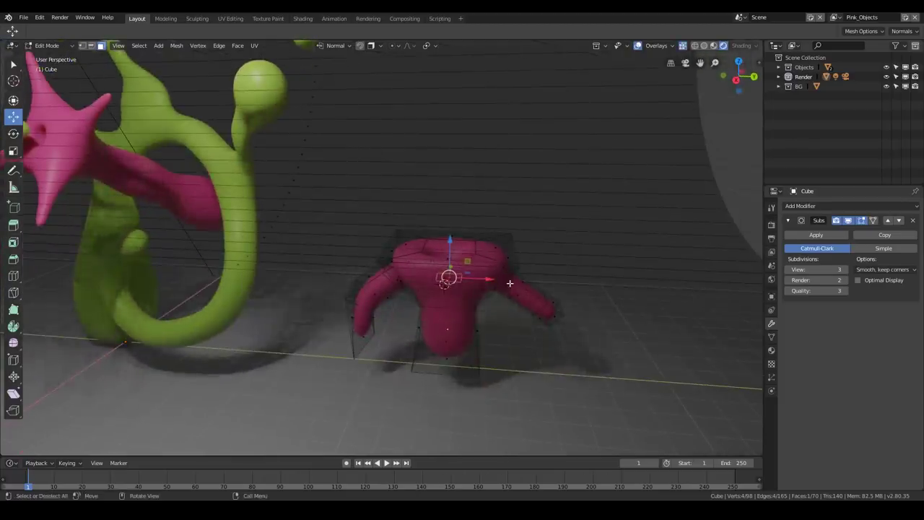
key(shift+d)
click(481, 248)
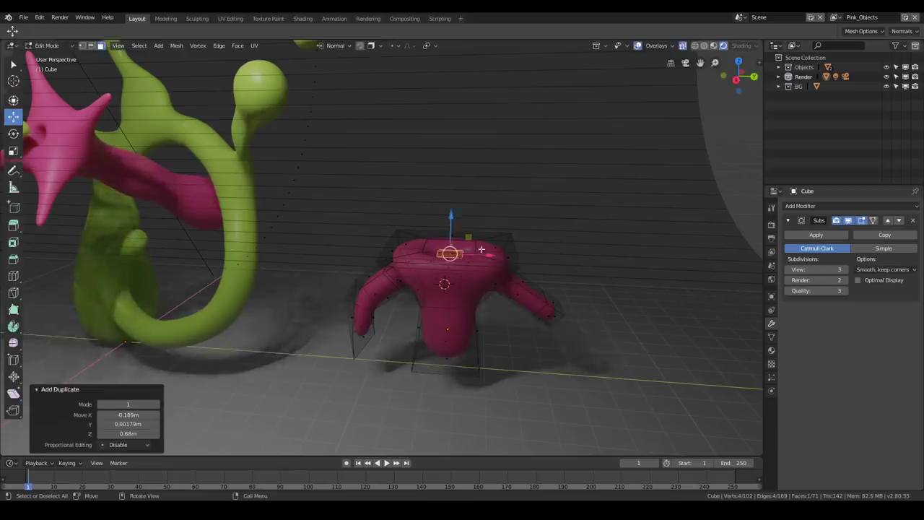
- Extrude the duplicated face 1.37 m upward and scale up a centred loop cut in it to form a rounded head
key(e)
click(480, 210)
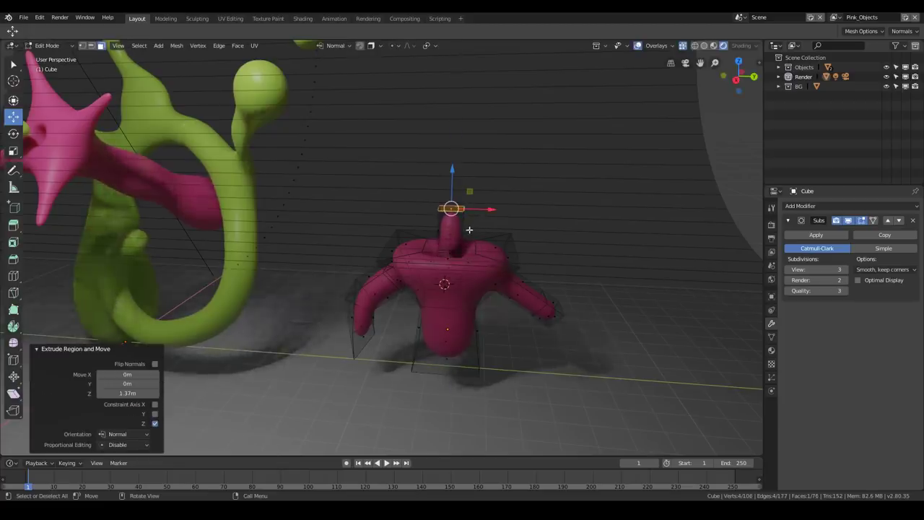
key(ctrl+r)
click(466, 226)
click(465, 226)
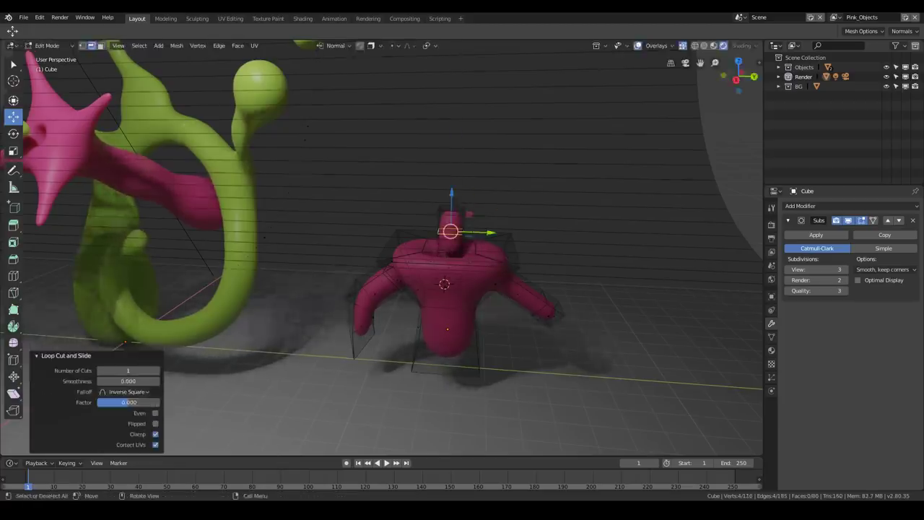
key(s)
click(604, 264)
key(Tab)
middle_drag(458, 268, 350, 241)
scroll(434, 258, down, 4)
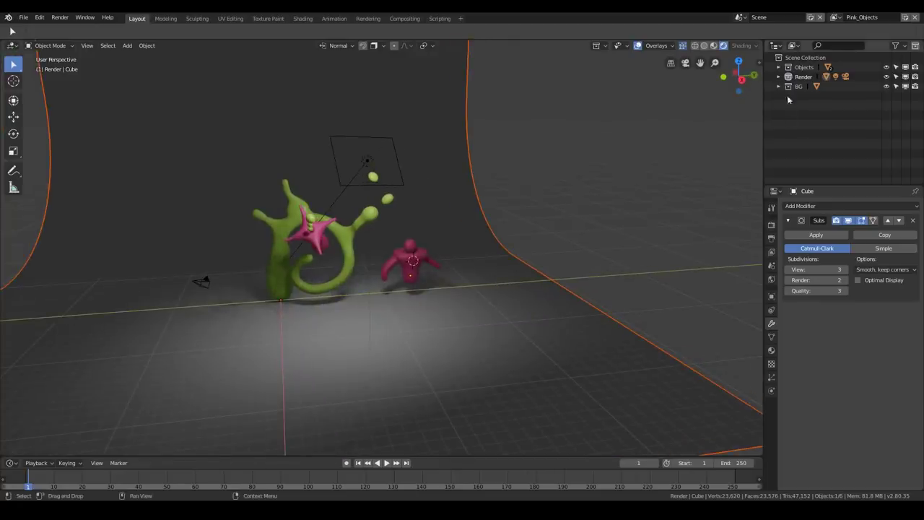
- Check the contents of the Objects collection and rename the active view layer Pink_Green_Objects
click(778, 67)
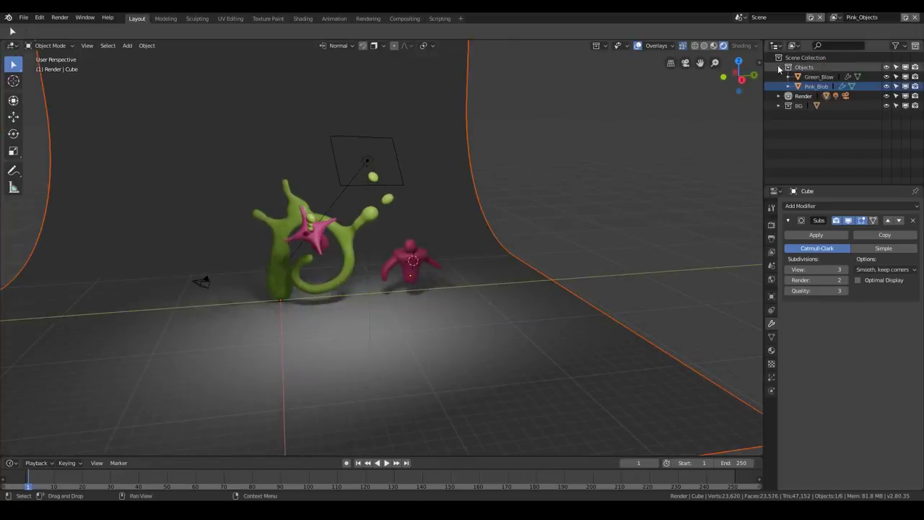
click(778, 67)
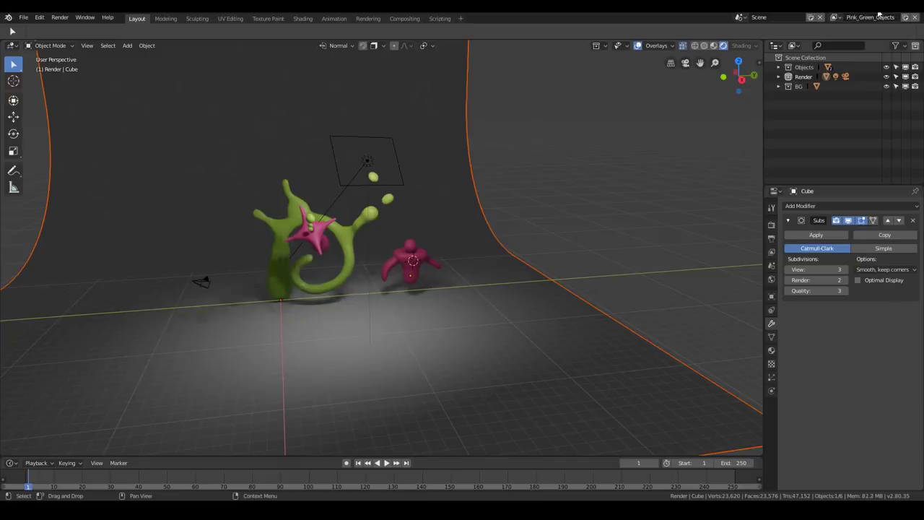
middle_drag(322, 213, 337, 235)
scroll(337, 210, up, 3)
middle_drag(411, 280, 557, 190)
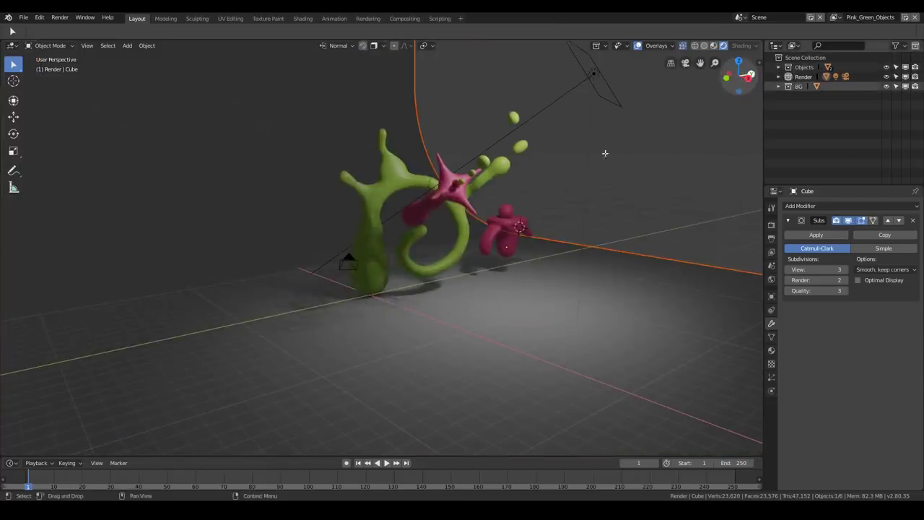
middle_drag(592, 164, 574, 166)
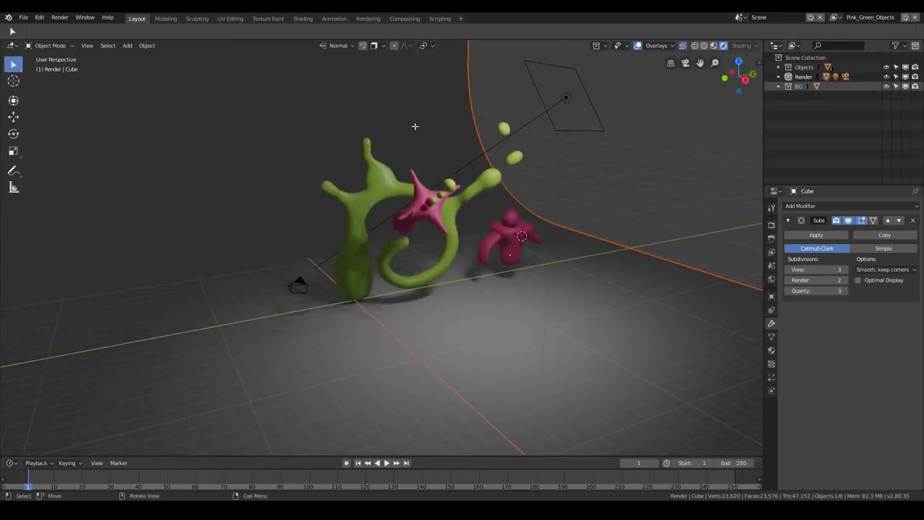
- Exclude the BG collection from the Pink_Green_Objects view layer
click(790, 88)
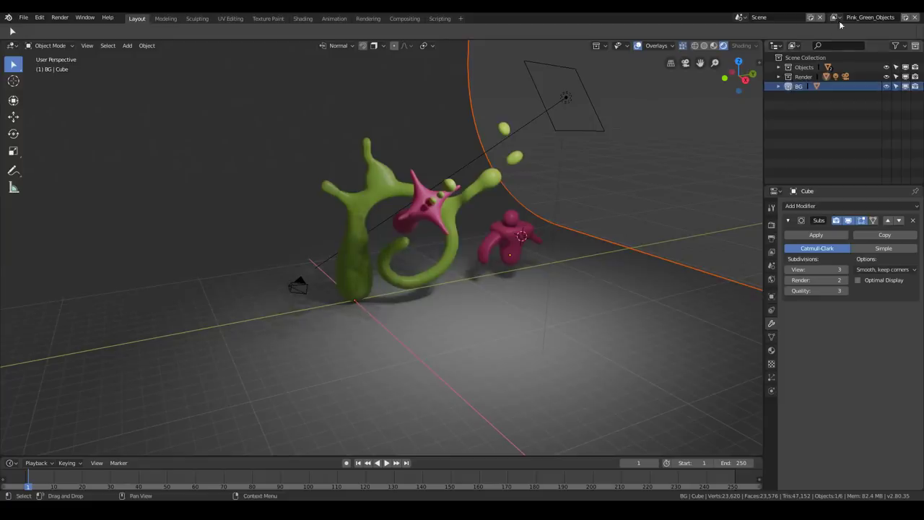
right_click(791, 89)
mouse_move(786, 178)
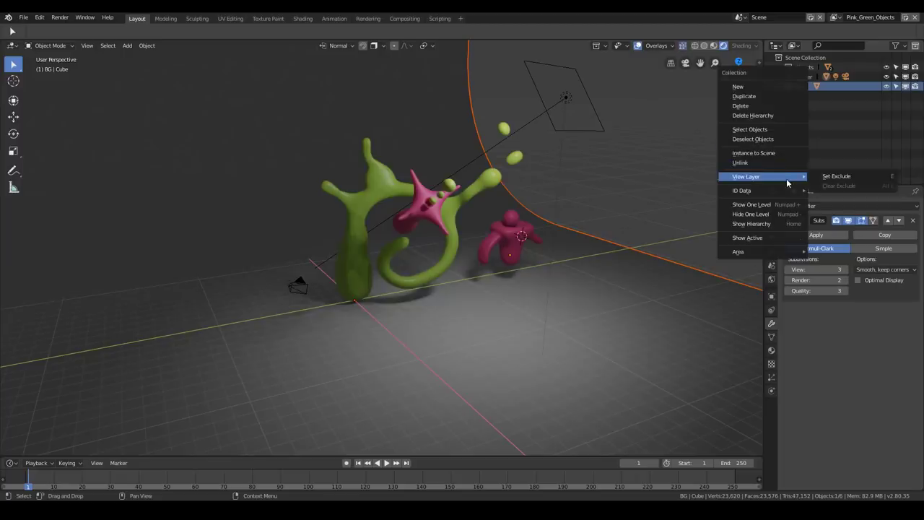
click(837, 177)
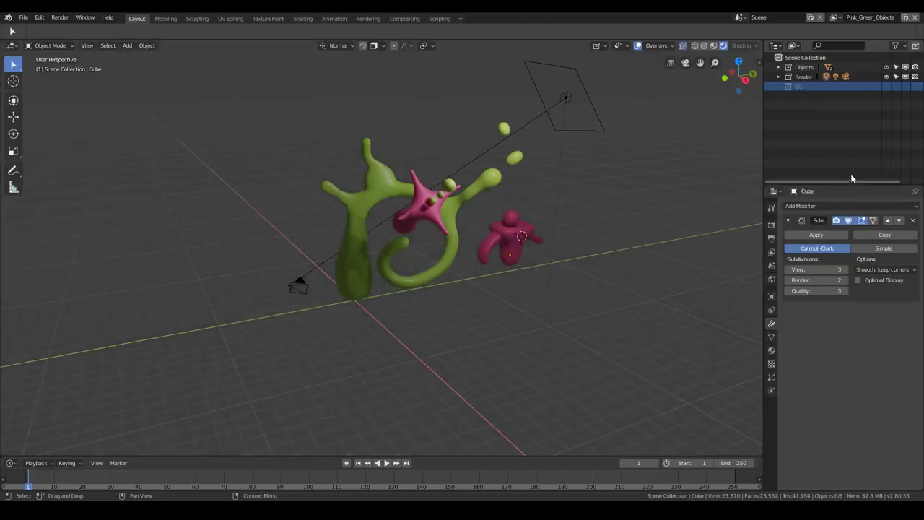
right_click(808, 89)
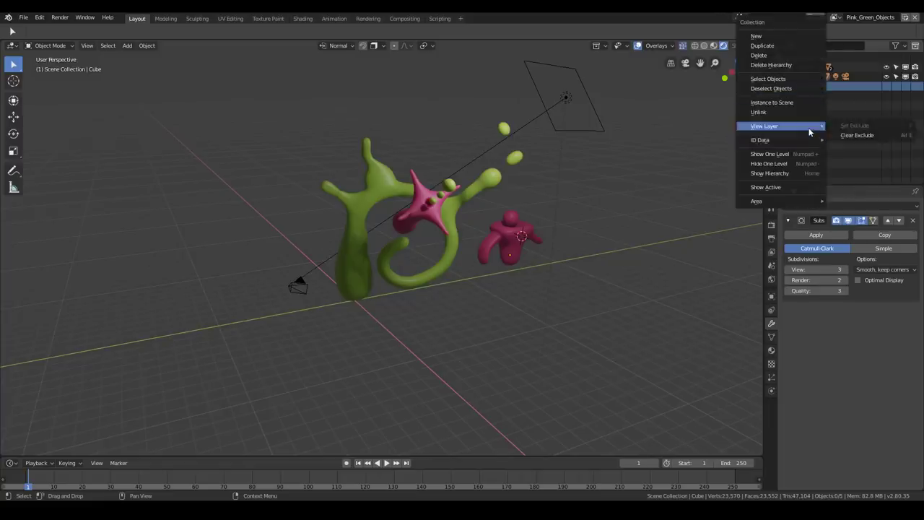
mouse_move(811, 141)
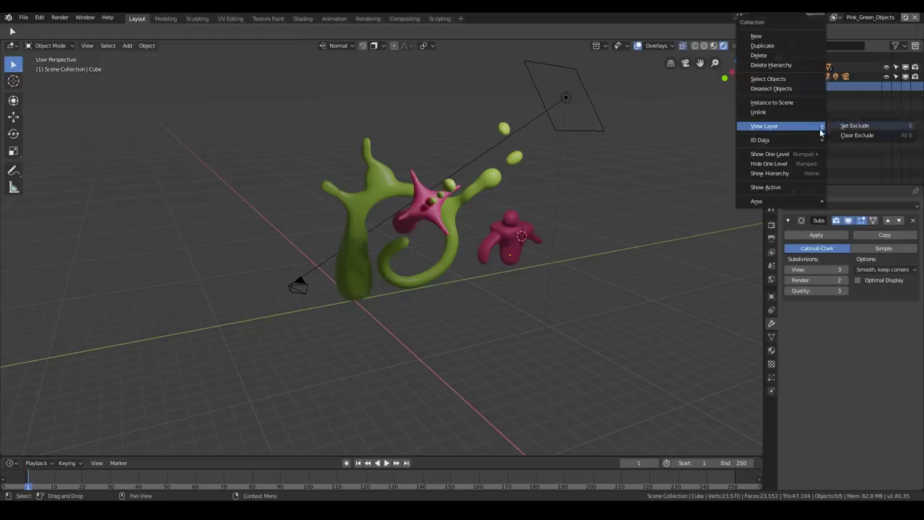
key(Escape)
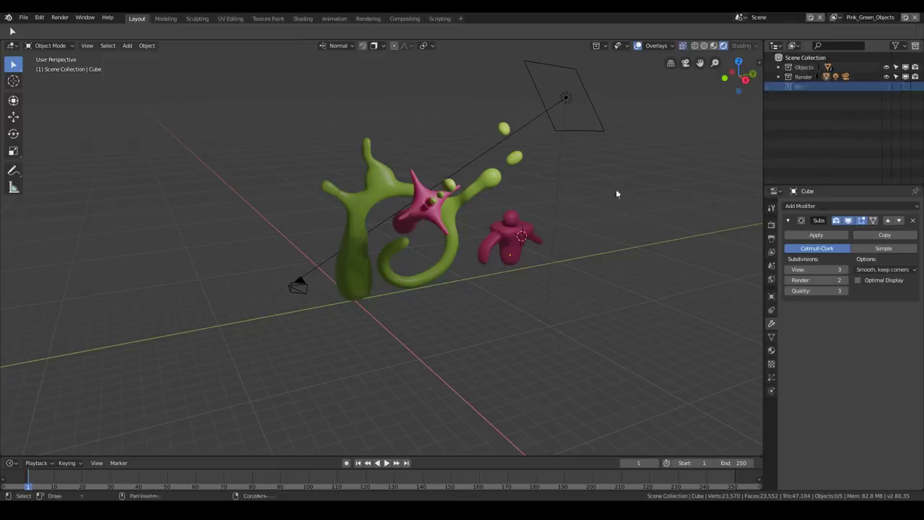
- Find the Cube object in the Render collection and move it to the Objects collection
mouse_move(451, 236)
middle_down()
mouse_move(483, 227)
mouse_move(457, 227)
middle_up()
scroll(457, 227, up, 1)
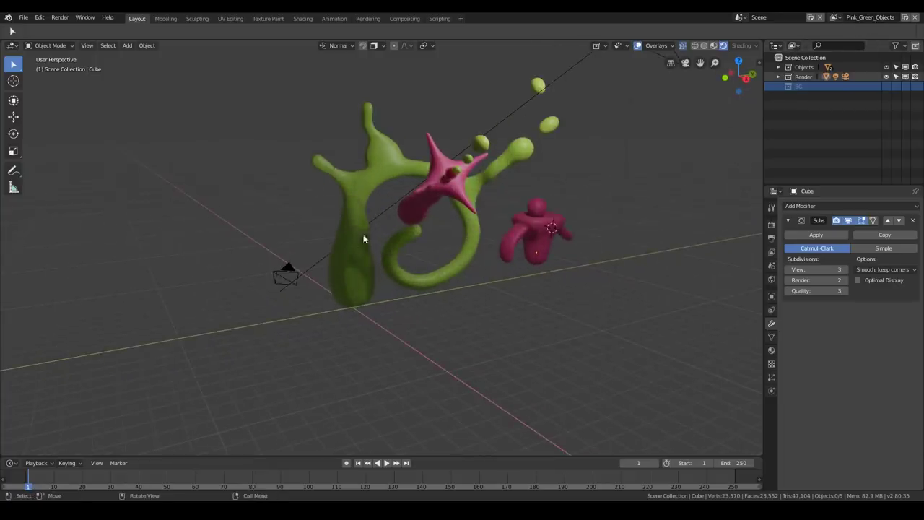
click(778, 78)
click(778, 77)
click(778, 67)
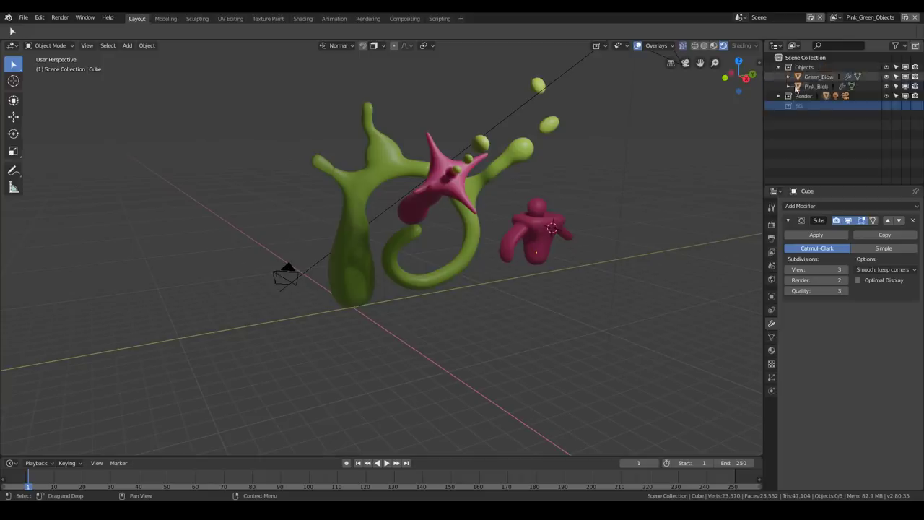
click(778, 95)
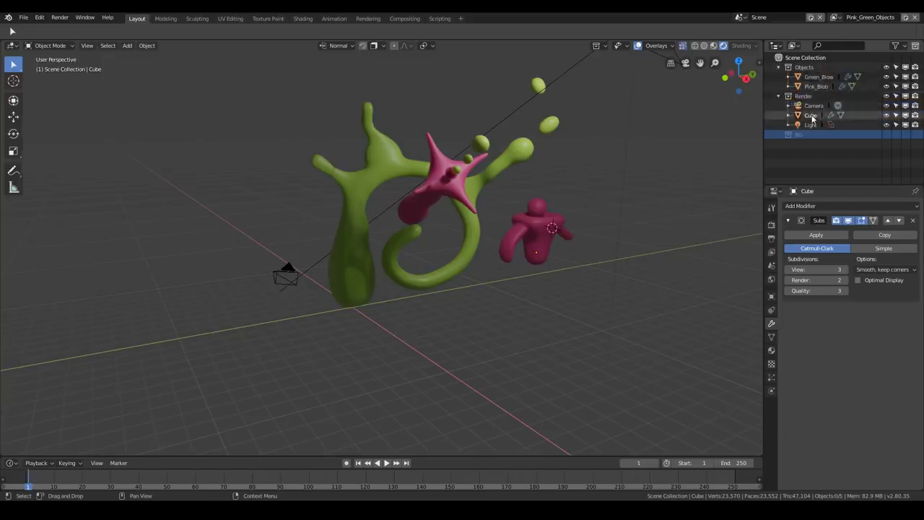
click(800, 116)
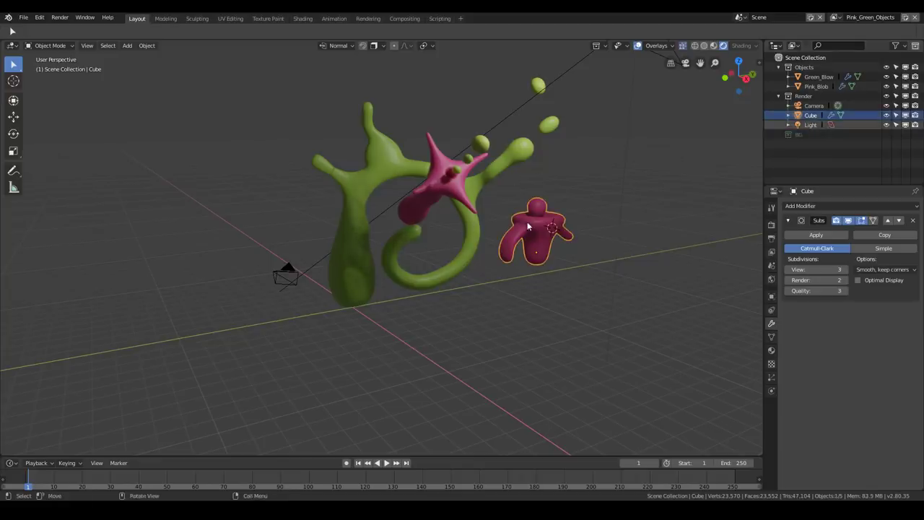
key(m)
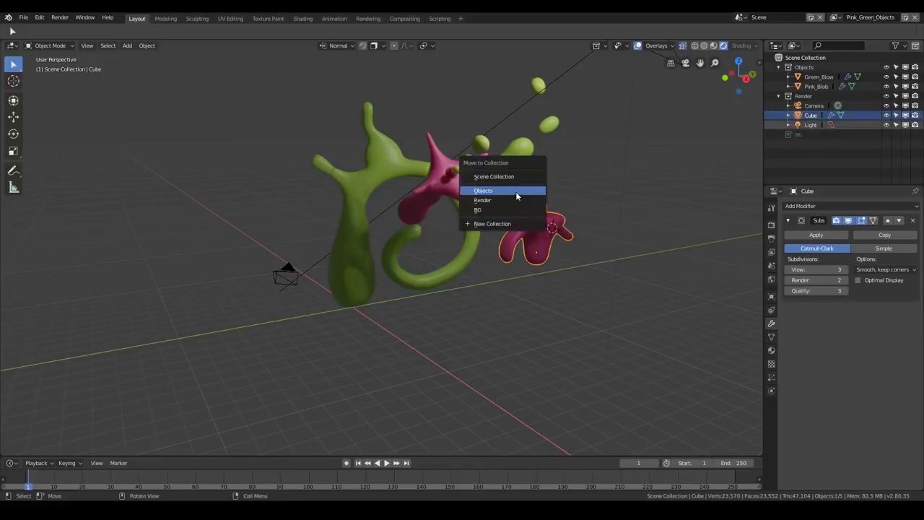
click(516, 192)
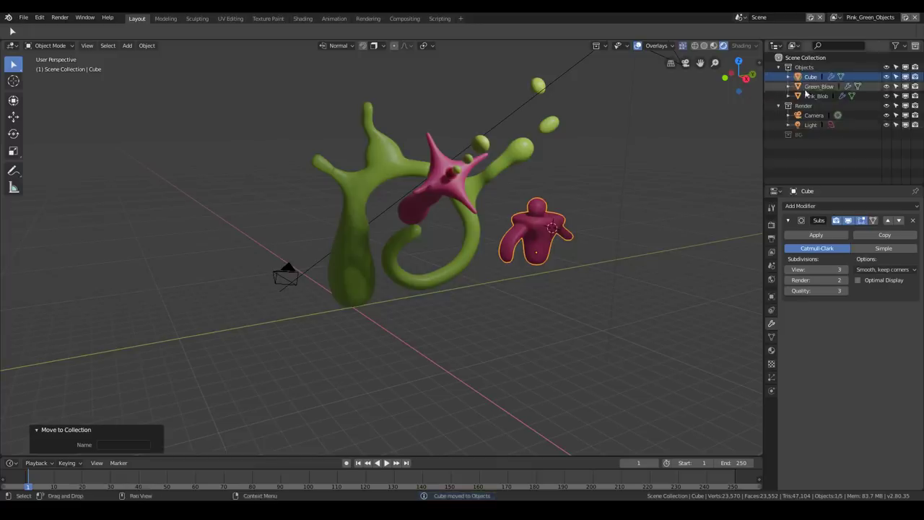
scroll(496, 195, down, 1)
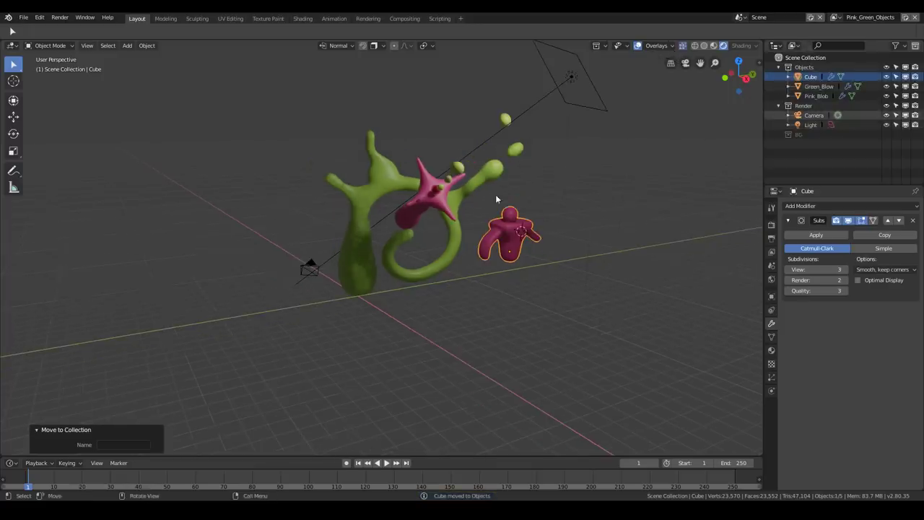
- Exclude the Render collection from the Pink_Green_Objects view layer
click(792, 106)
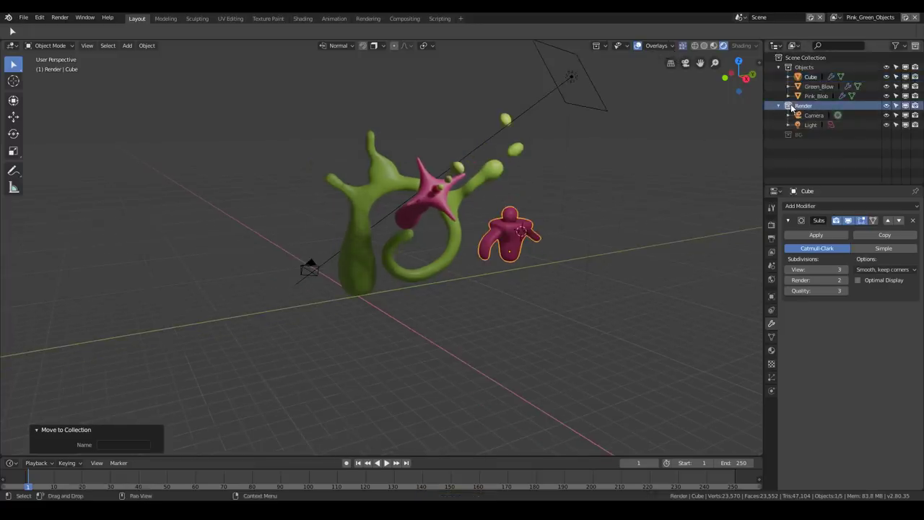
right_click(792, 106)
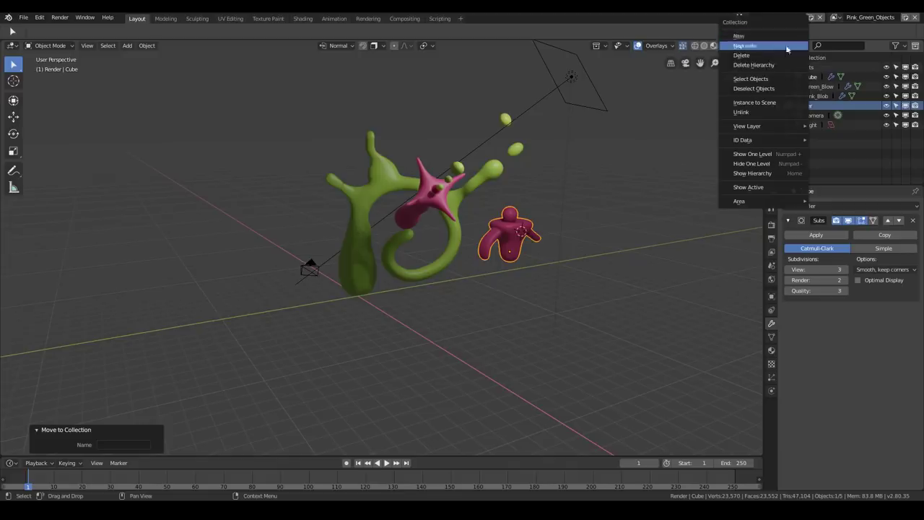
mouse_move(792, 127)
click(826, 124)
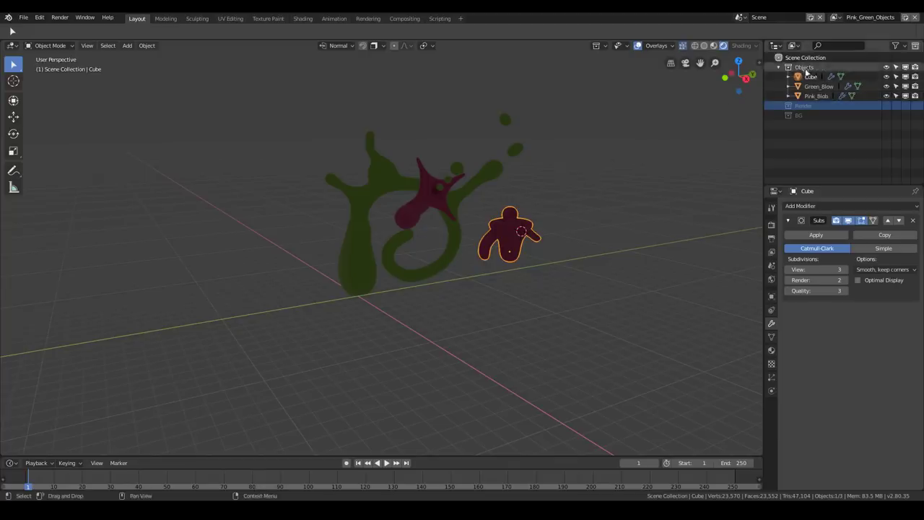
middle_drag(649, 148, 621, 156)
- Clear the Render collection's exclusion from the view layer and deselect the pink figure
right_click(789, 105)
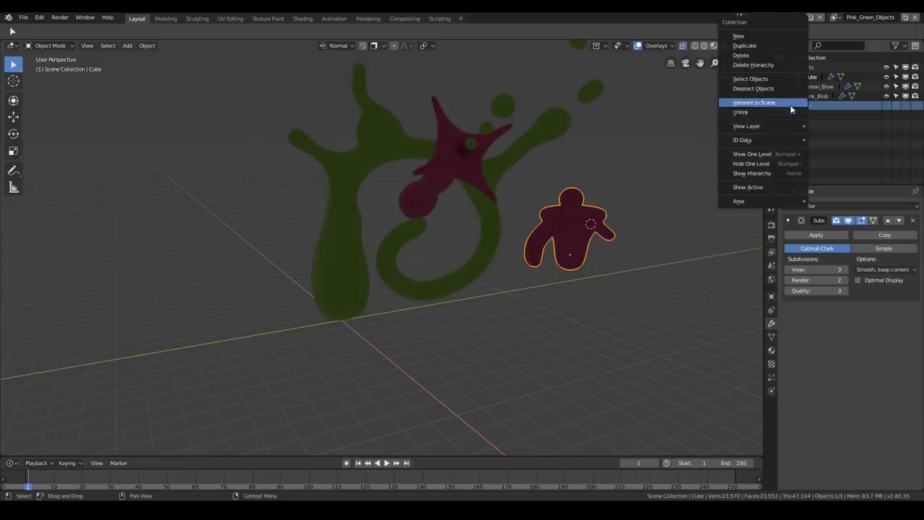
mouse_move(788, 125)
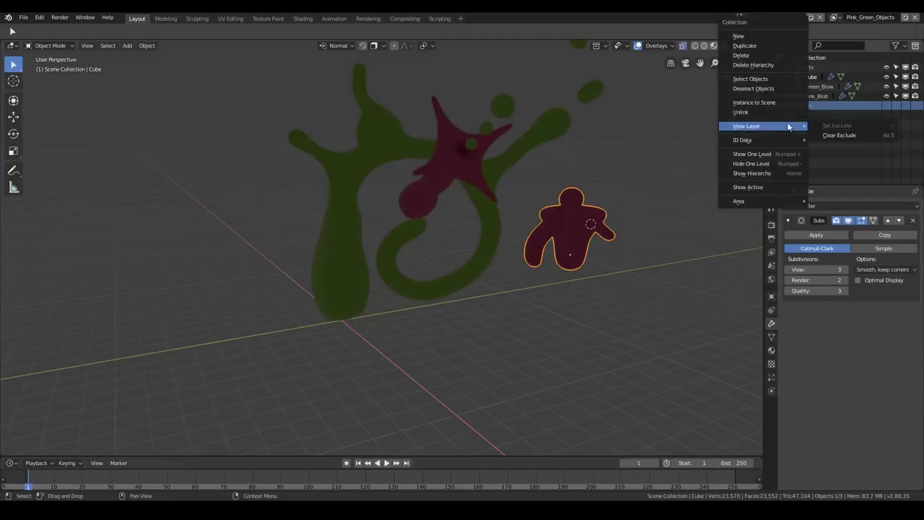
click(855, 134)
click(585, 184)
middle_drag(482, 156, 625, 155)
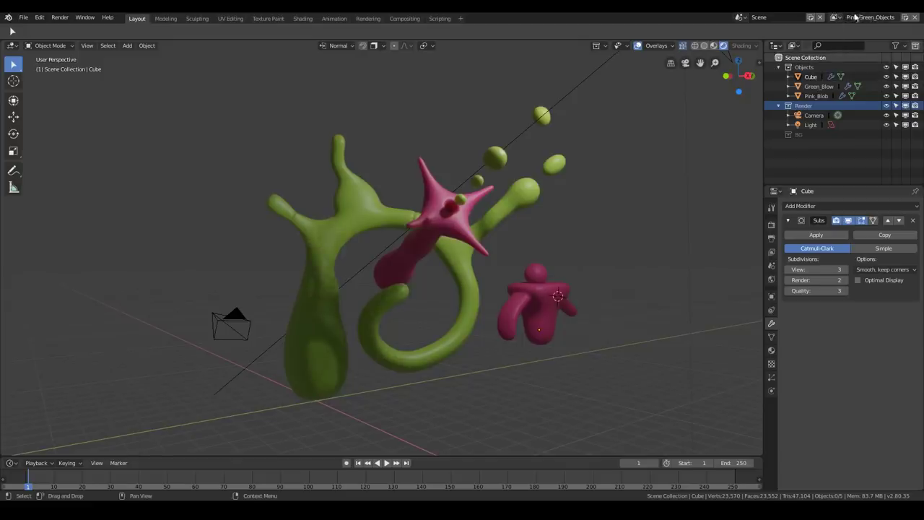
- Add a new view layer to the scene and check the list of view layers
click(914, 17)
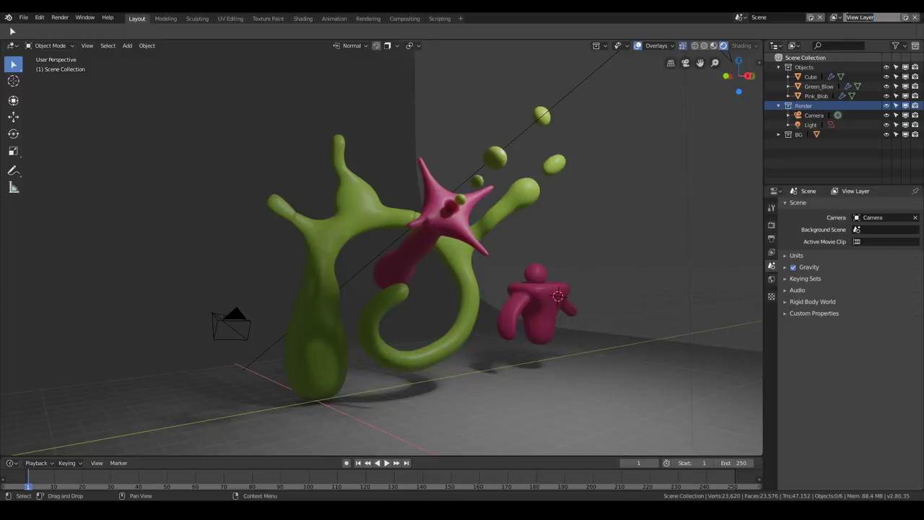
click(834, 18)
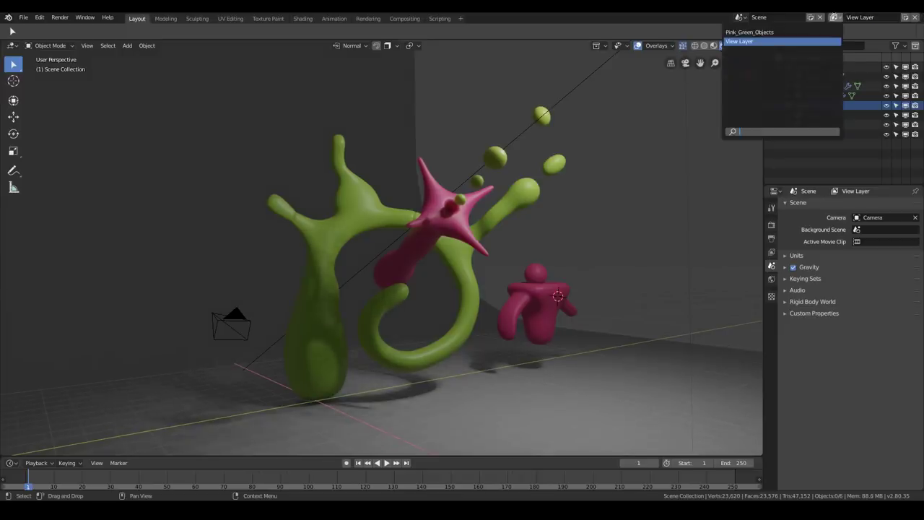
click(834, 17)
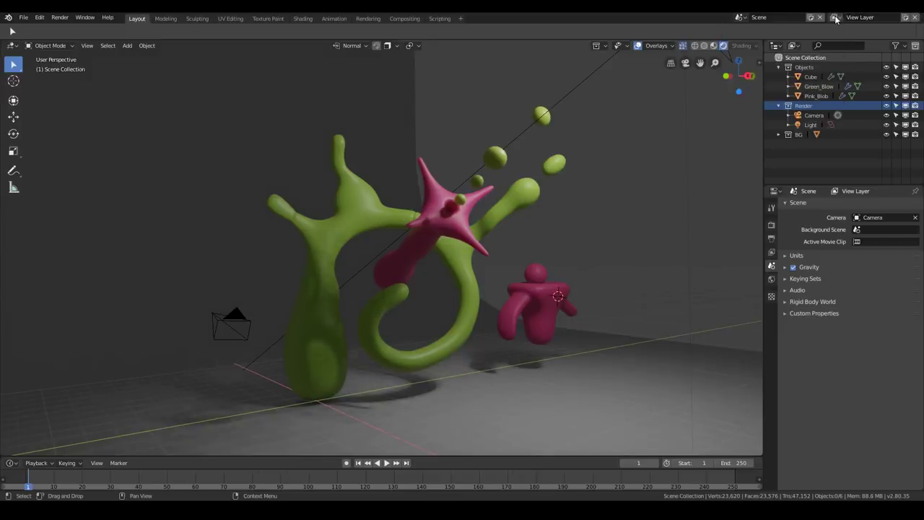
- Rename the new view layer as BG_Layer and collapse the Render and Objects collections in the outliner
double_click(861, 17)
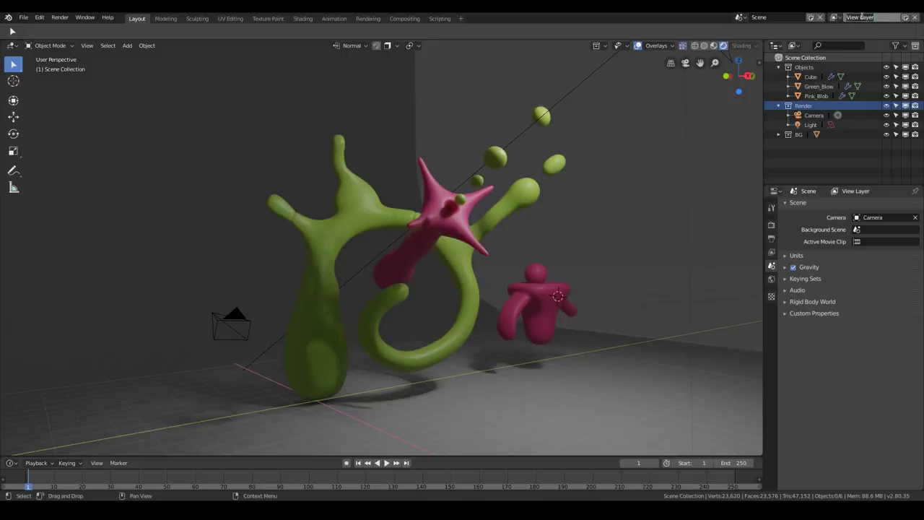
text(BG_)
click(778, 105)
click(777, 67)
click(777, 67)
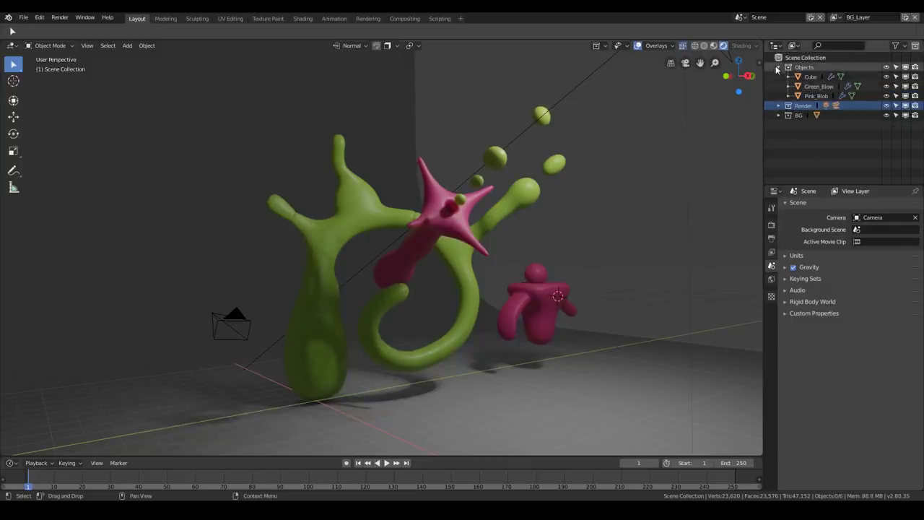
click(777, 67)
- Exclude the Objects collection from the BG_Layer view layer and inspect the remaining backdrop
click(797, 68)
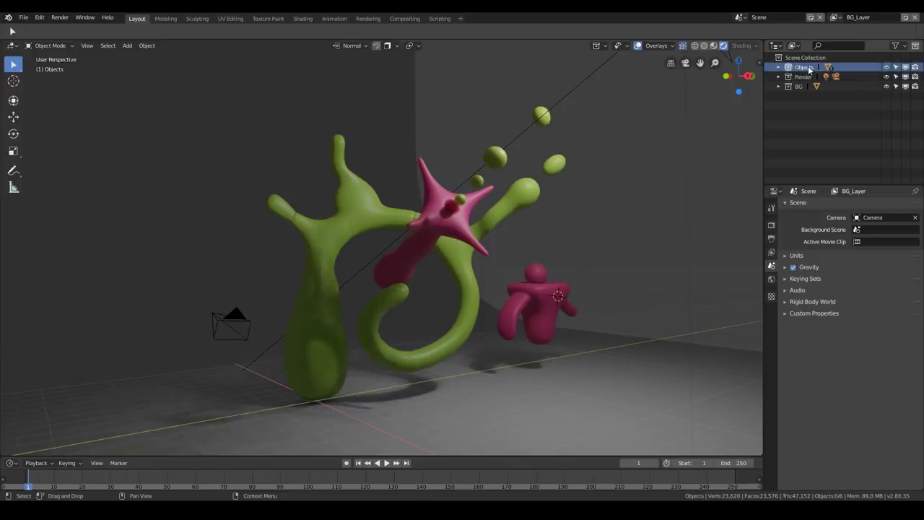
key(e)
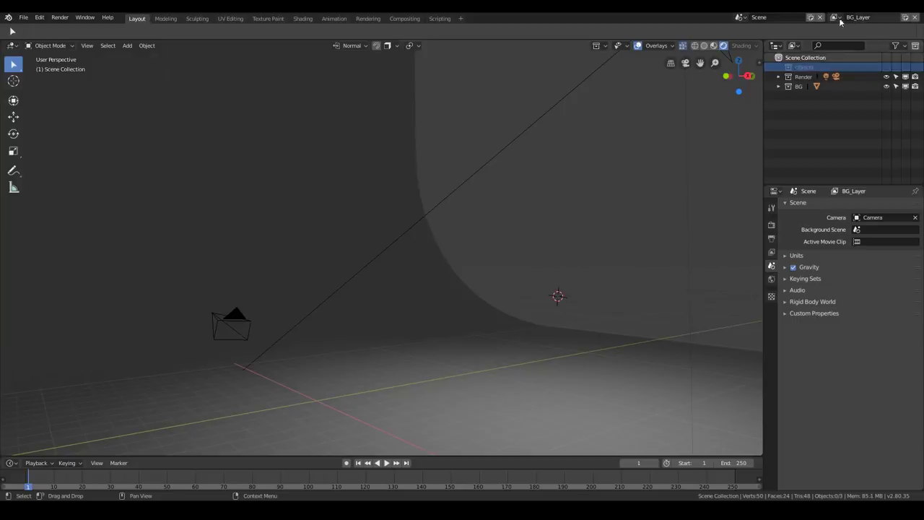
middle_drag(540, 184, 387, 241)
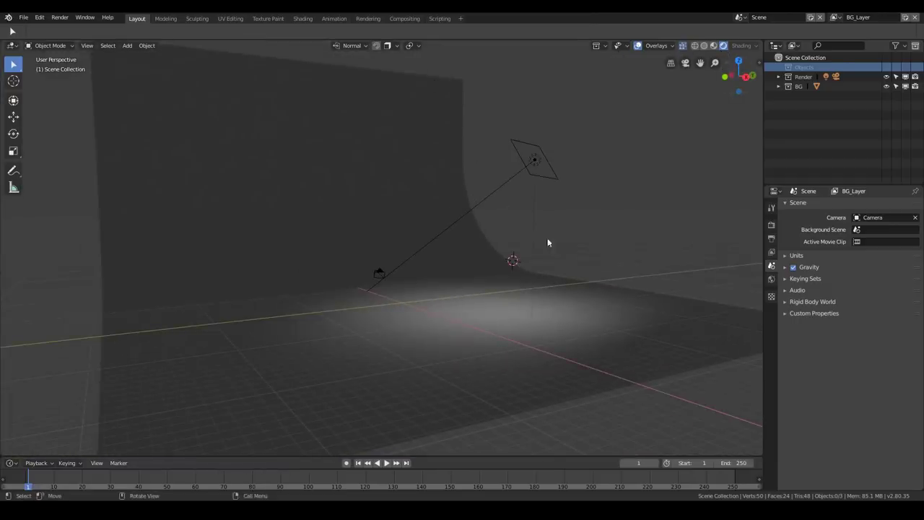
- Switch to the Pink_Green_Objects view layer to compare its contents and check the list of view layers
click(835, 17)
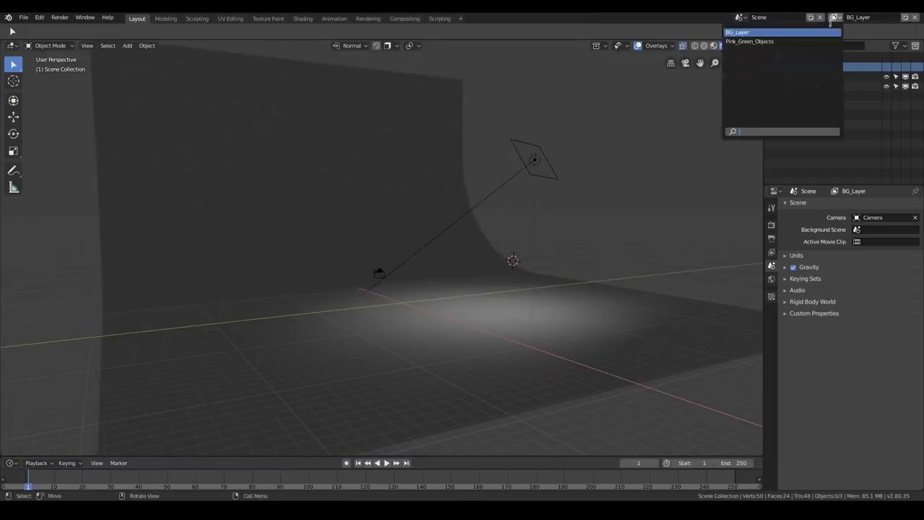
click(822, 39)
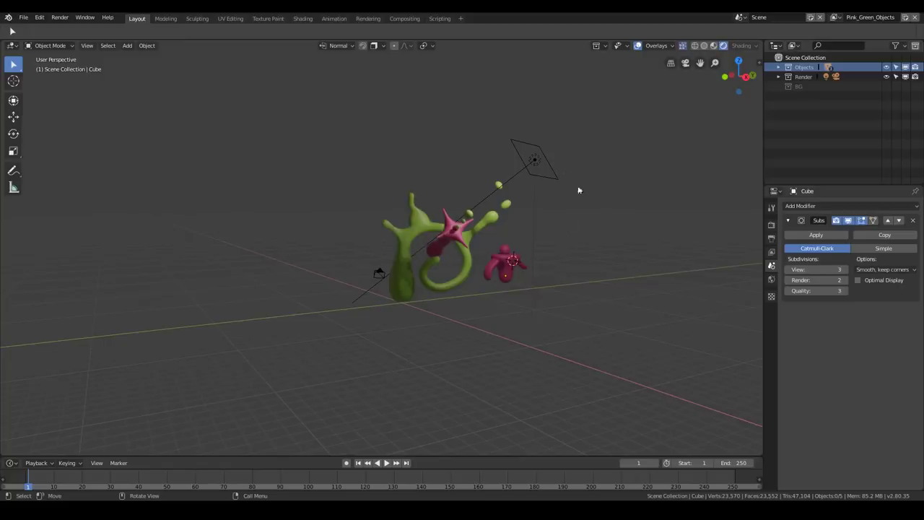
click(834, 18)
click(834, 17)
click(834, 17)
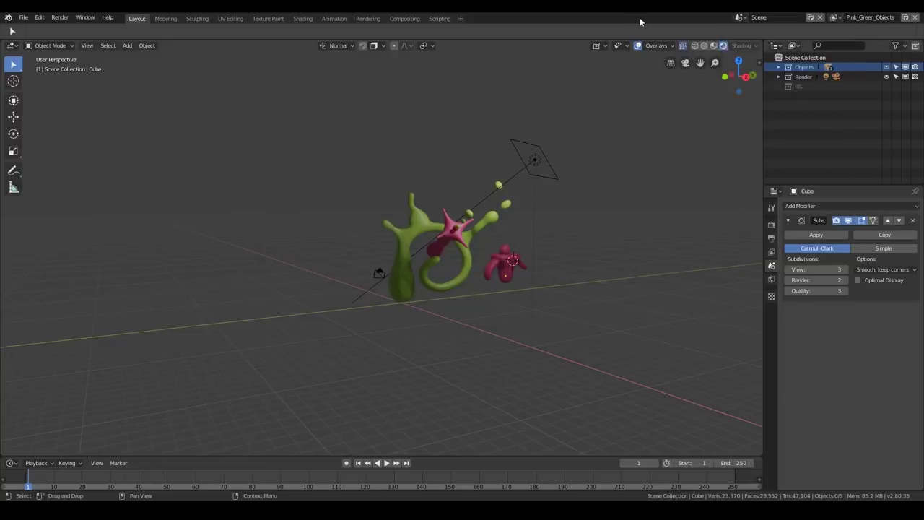
- Add another view layer containing all the collections and name it Work_Layer
click(906, 22)
click(834, 17)
double_click(868, 17)
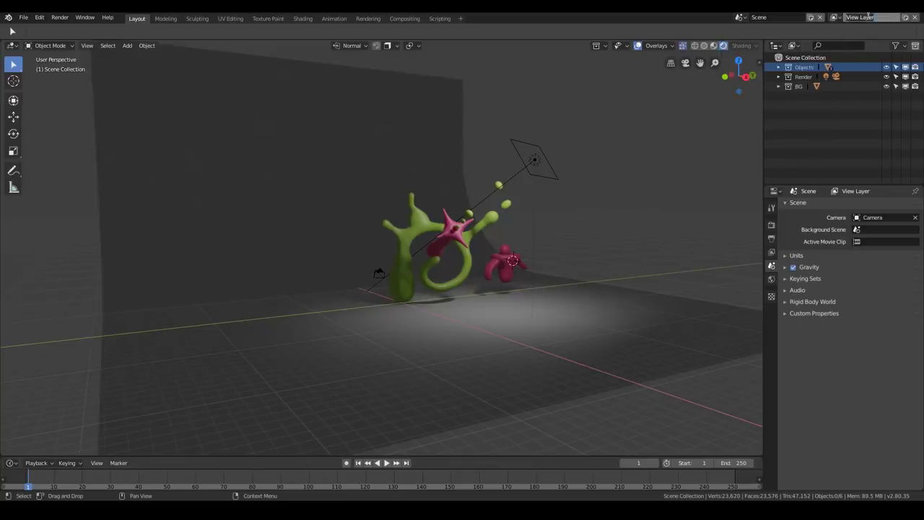
text(W)
key(Return)
middle_drag(462, 238, 371, 230)
scroll(480, 241, up, 3)
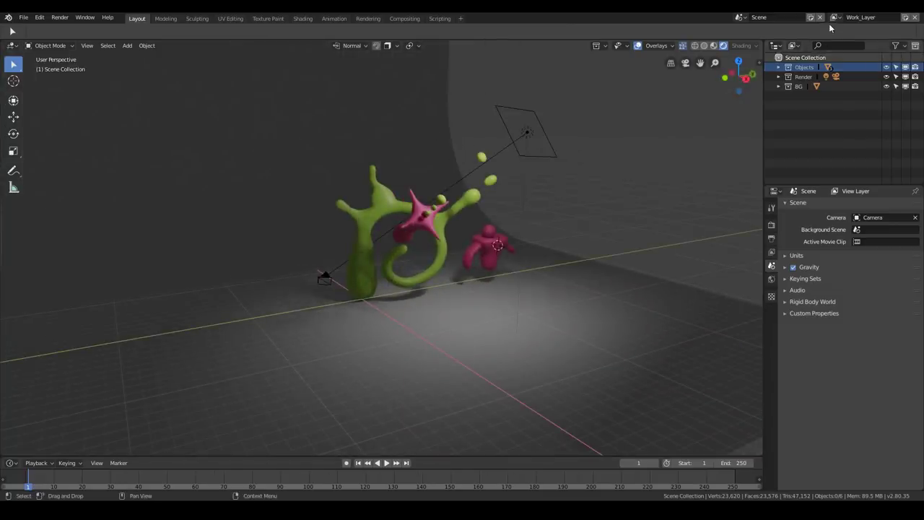
- Turn off Use for Rendering for the Work_Layer view layer
click(834, 16)
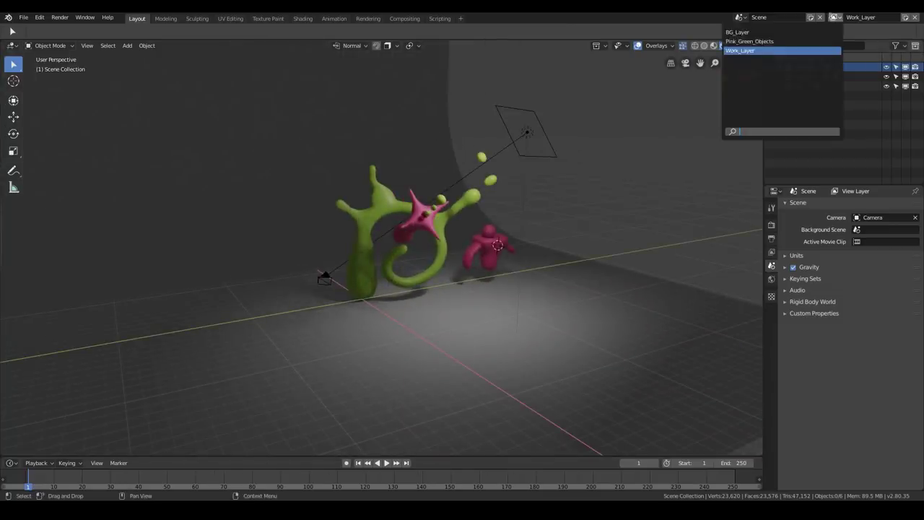
click(803, 50)
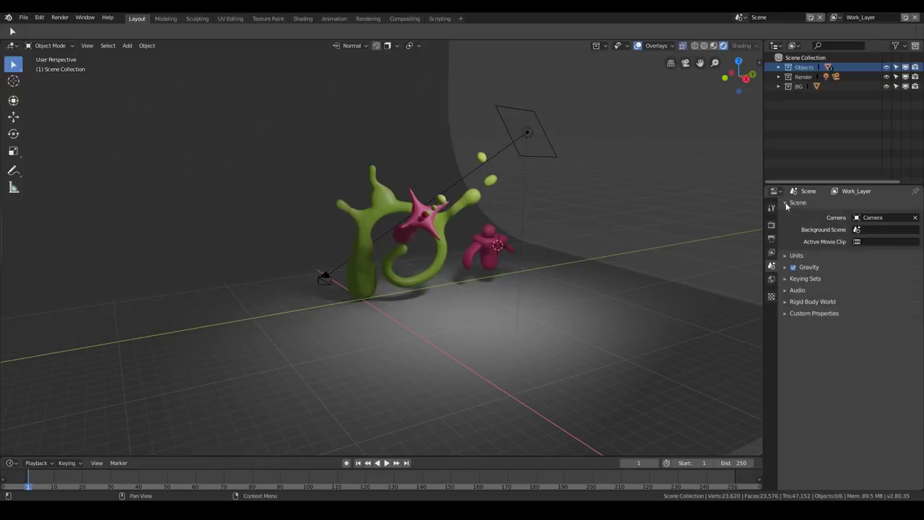
click(770, 253)
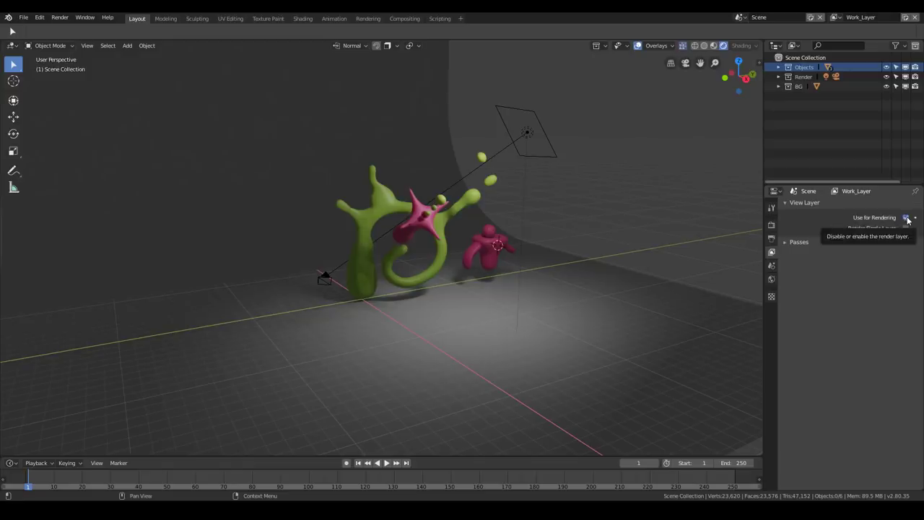
click(906, 218)
- Check the rendering settings of the Pink_Green_Objects and BG_Layer view layers
click(835, 17)
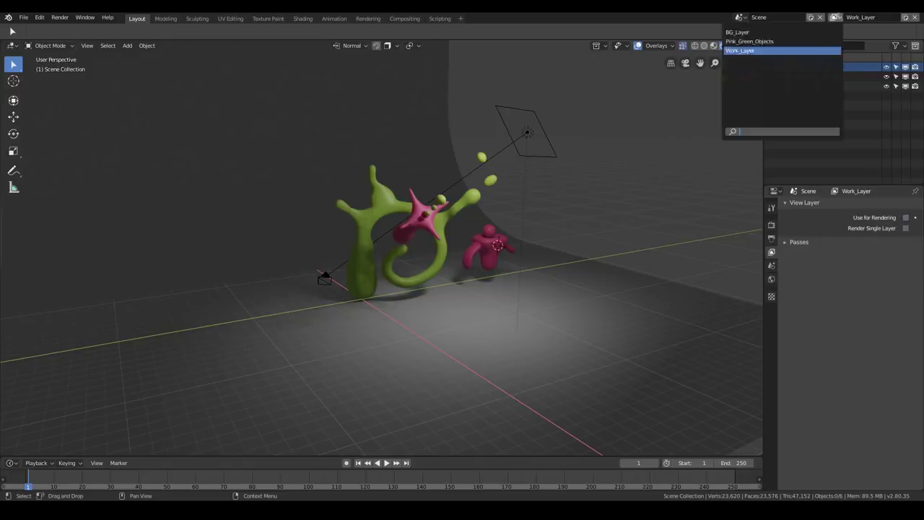
click(823, 41)
click(835, 16)
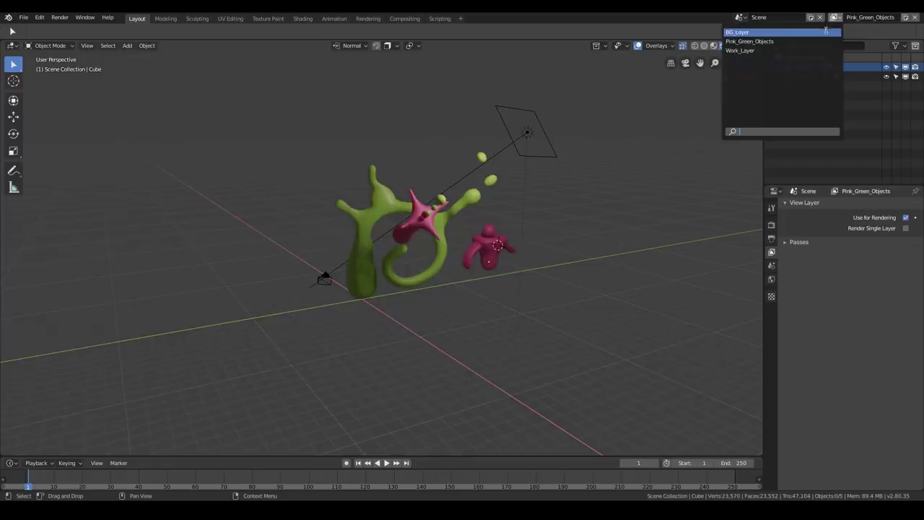
click(826, 31)
middle_drag(687, 224, 613, 239)
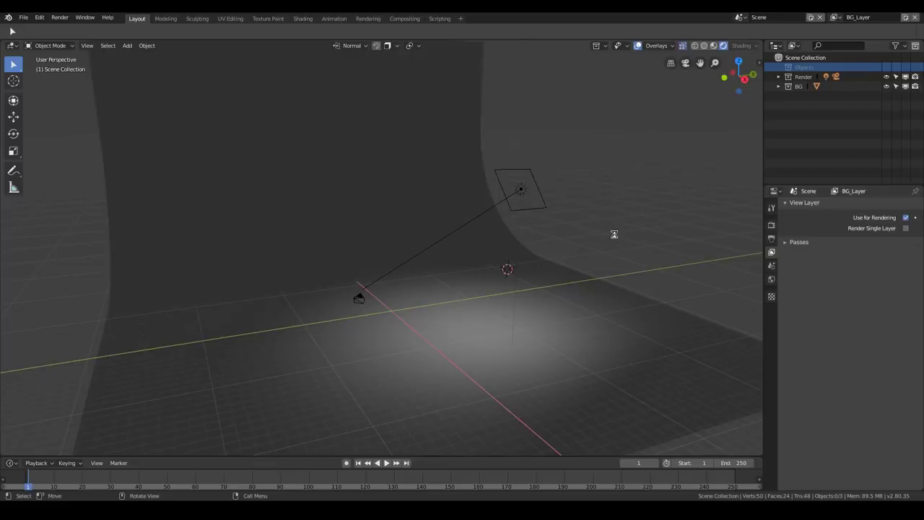
- Render a test image, inspect the framing in a smaller render window and close that window
key(F12)
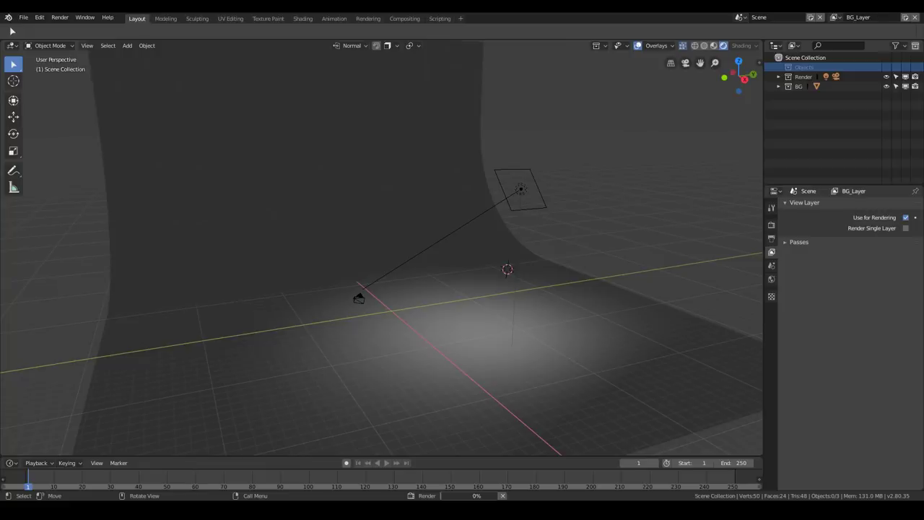
drag(0, 69, 324, 75)
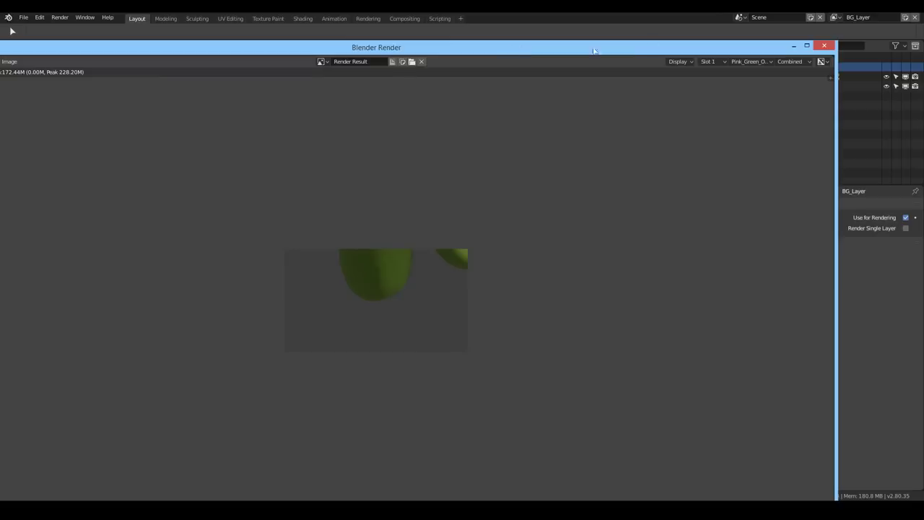
drag(837, 41, 427, 269)
drag(317, 275, 650, 64)
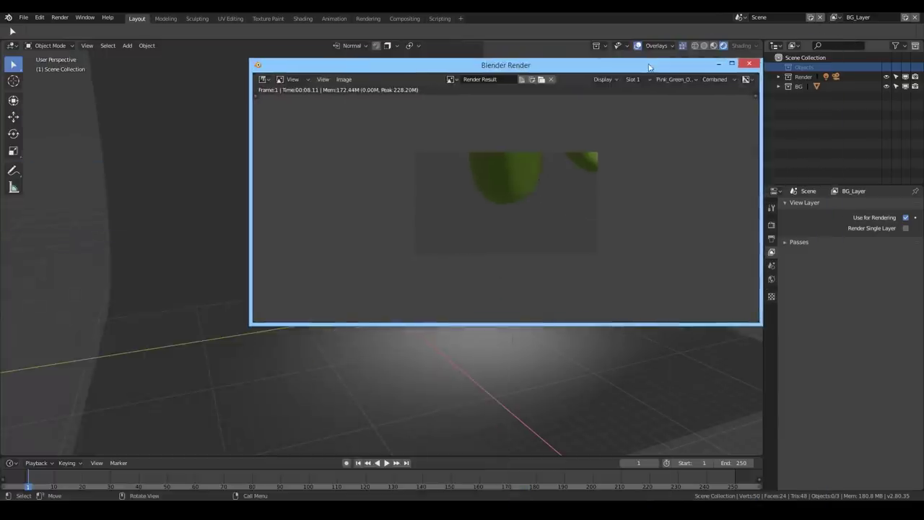
click(748, 63)
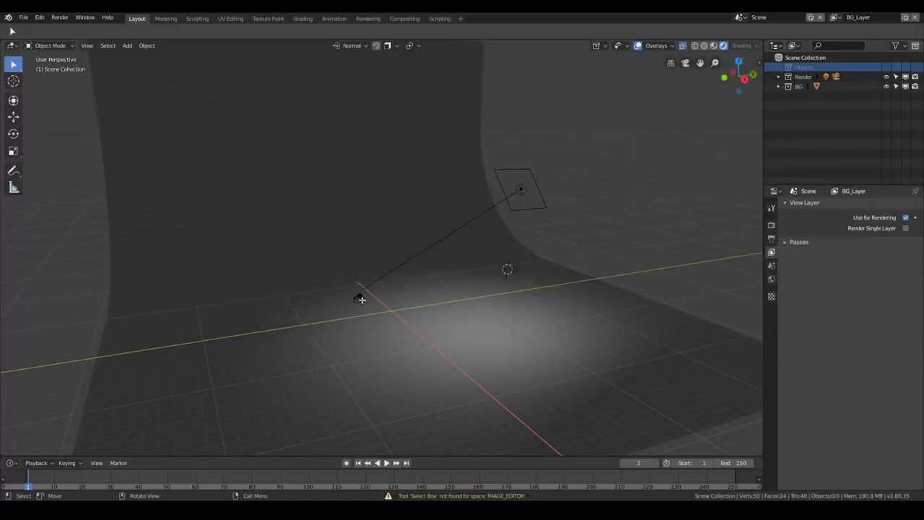
- Look through the scene camera, enable Lock Camera to View and pull the camera back from the scene
click(359, 298)
click(359, 298)
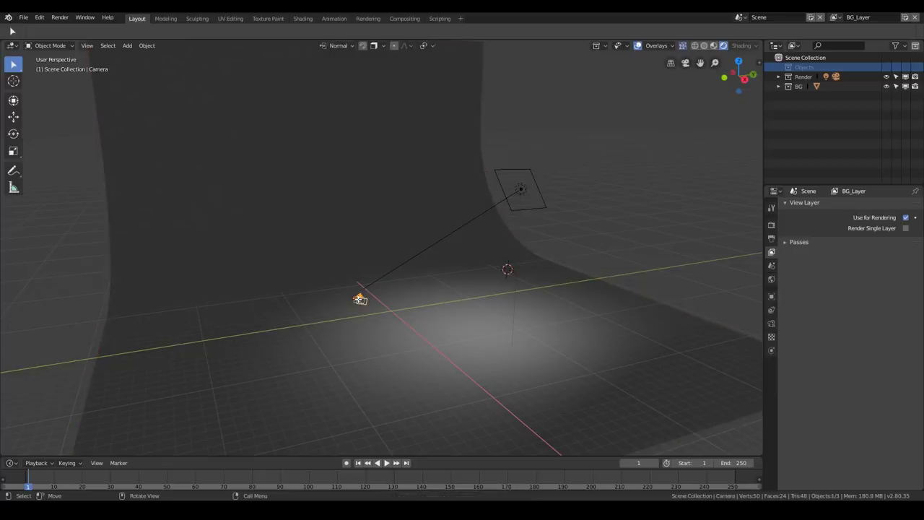
key(KP_0)
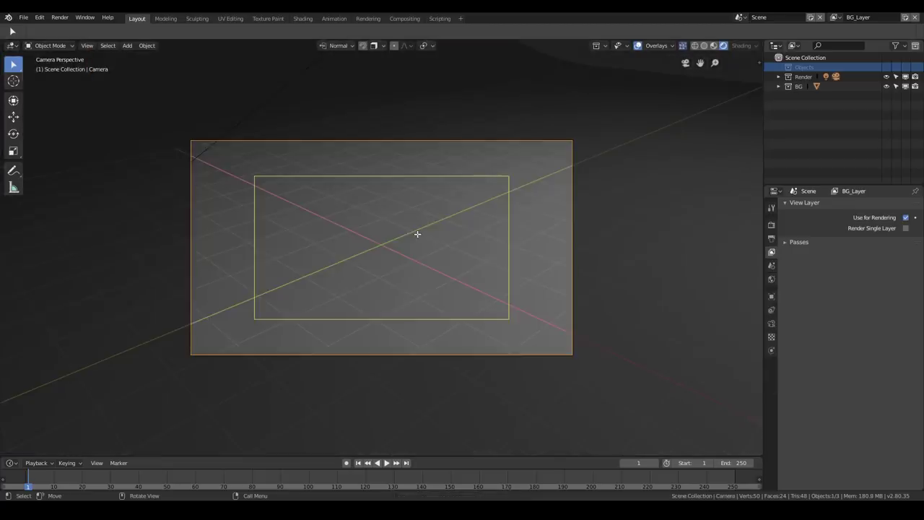
click(761, 61)
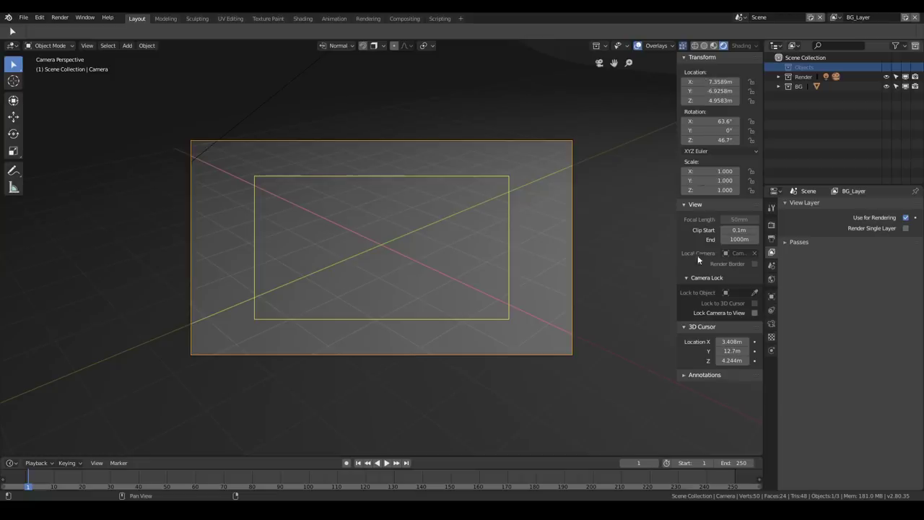
click(753, 313)
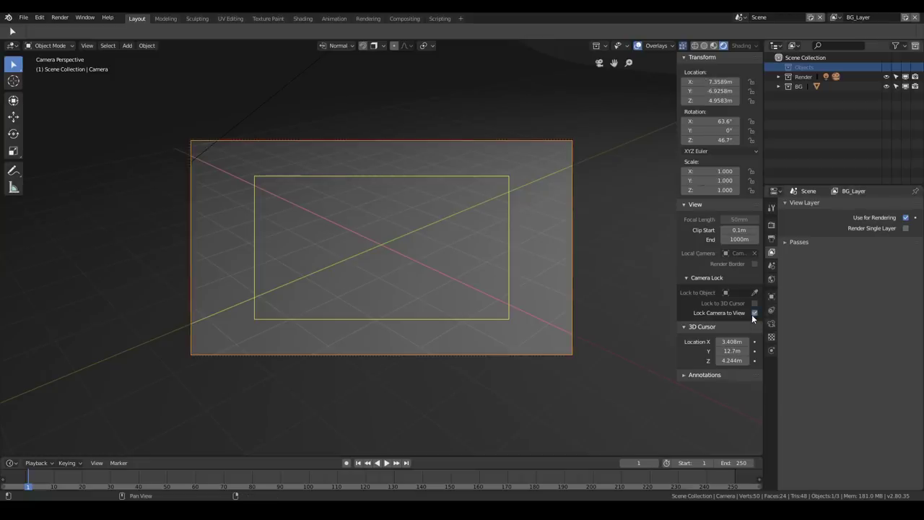
scroll(442, 207, down, 6)
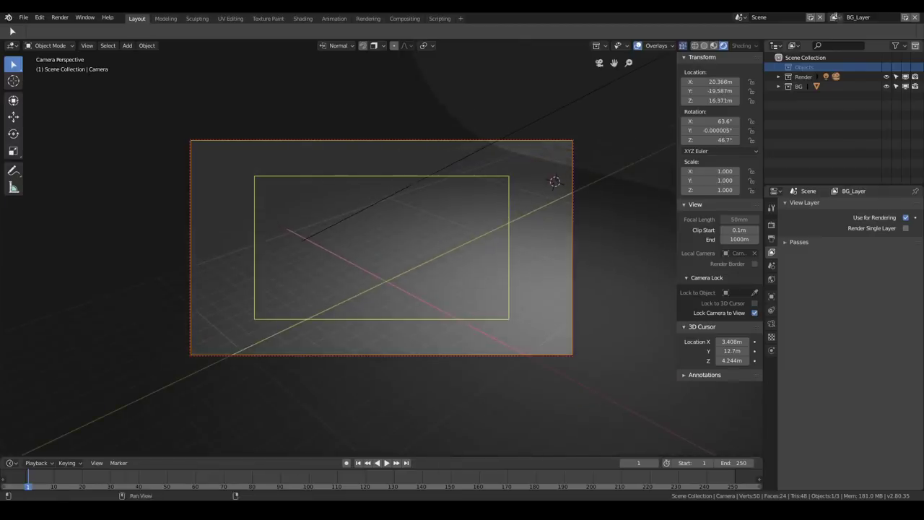
- Switch to Work_Layer and reframe the camera frontally so that all green and pink figures fit in the frame
click(836, 17)
click(795, 50)
middle_drag(507, 201, 410, 261)
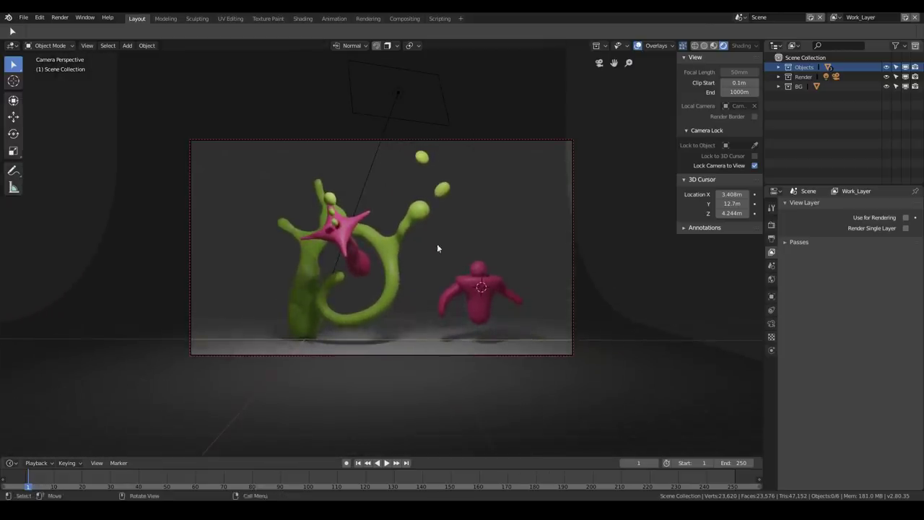
click(834, 17)
click(838, 17)
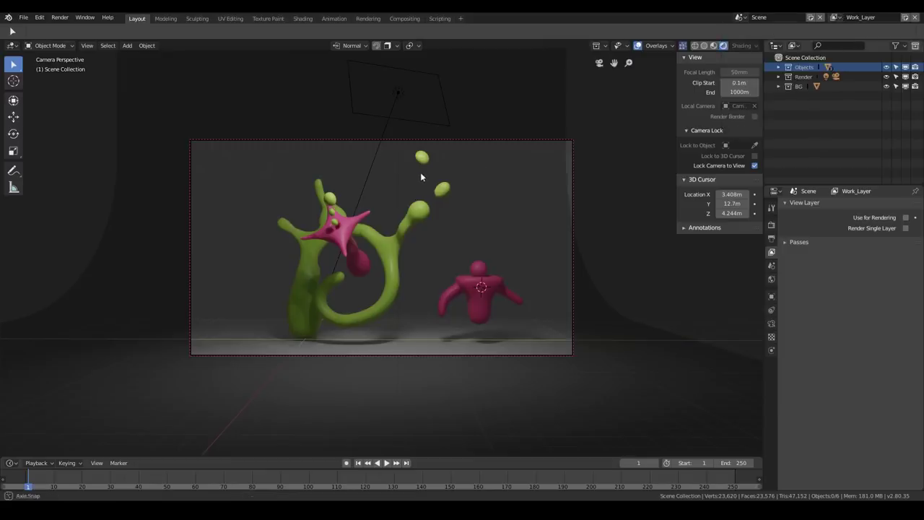
shift+middle_drag(420, 172, 457, 171)
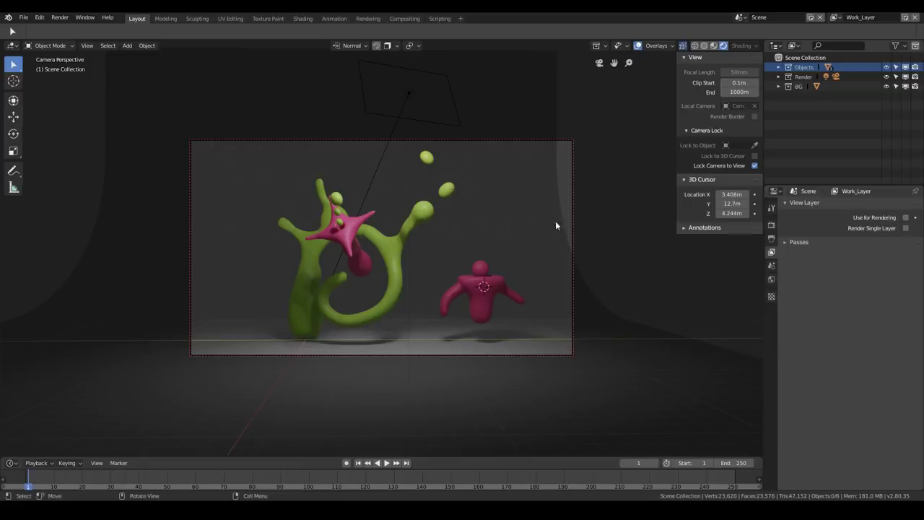
- Widen the background plane's mesh along Y to about 70.9 m so it extends beyond the camera frame
key(ctrl+z)
key(ctrl+z)
key(ctrl+z)
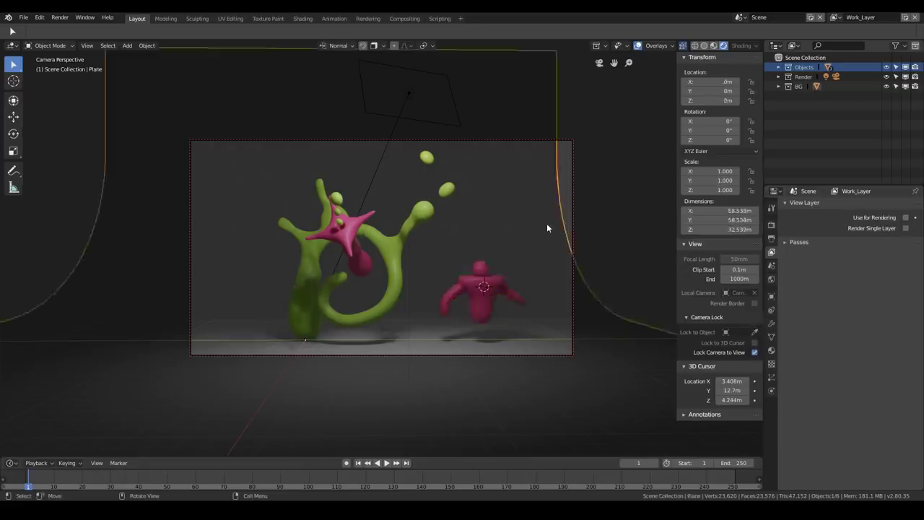
click(547, 225)
key(Tab)
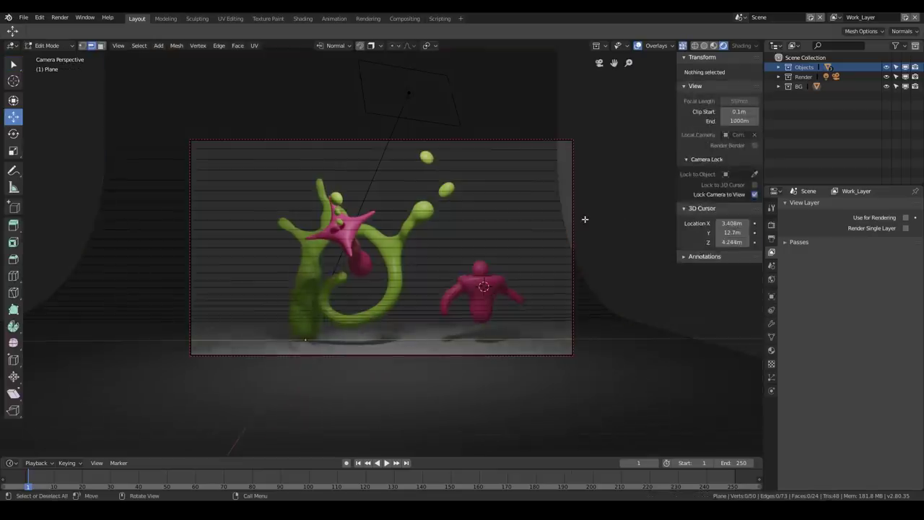
key(s)
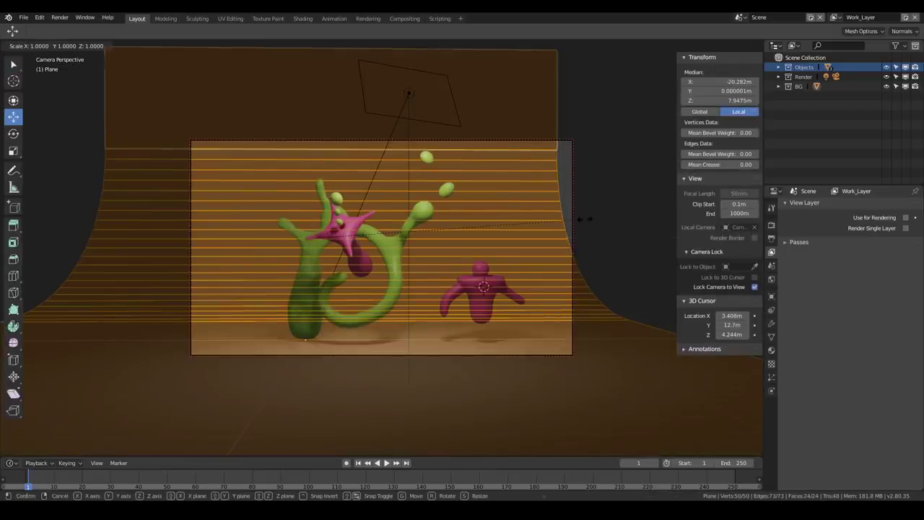
key(Return)
key(Tab)
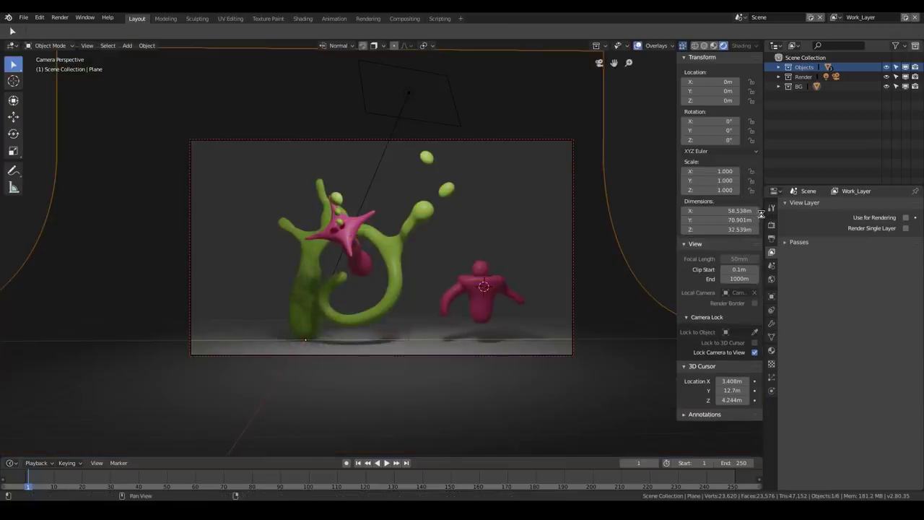
- Render the image and compare the BG_Layer and Pink_Green_Objects results in the render window
key(F12)
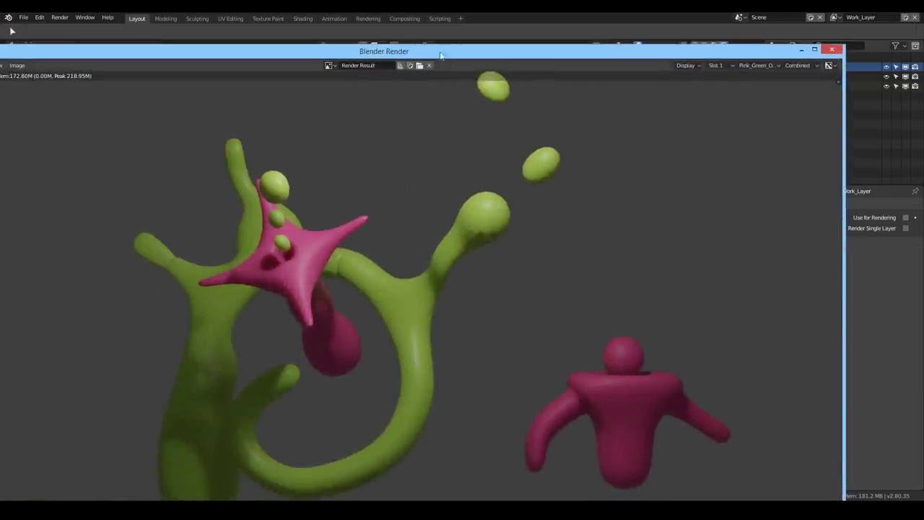
scroll(399, 158, down, 6)
scroll(390, 136, up, 2)
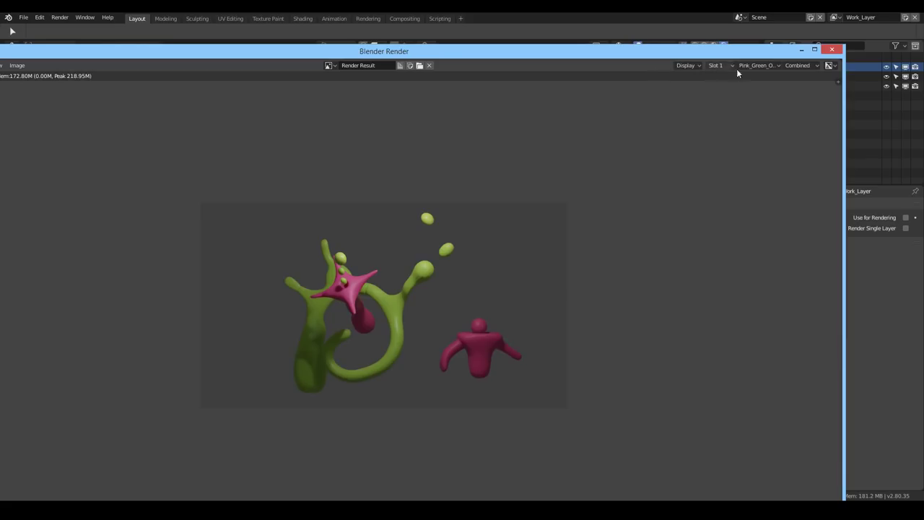
click(769, 65)
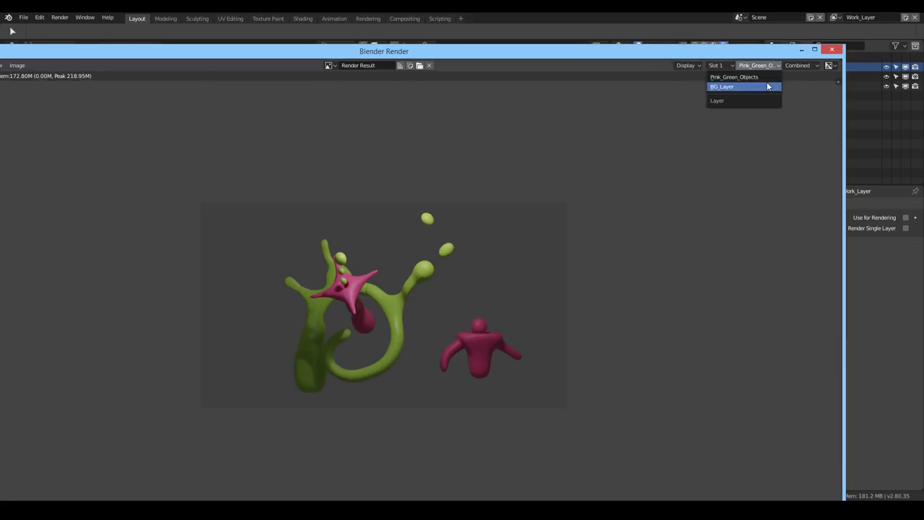
click(767, 83)
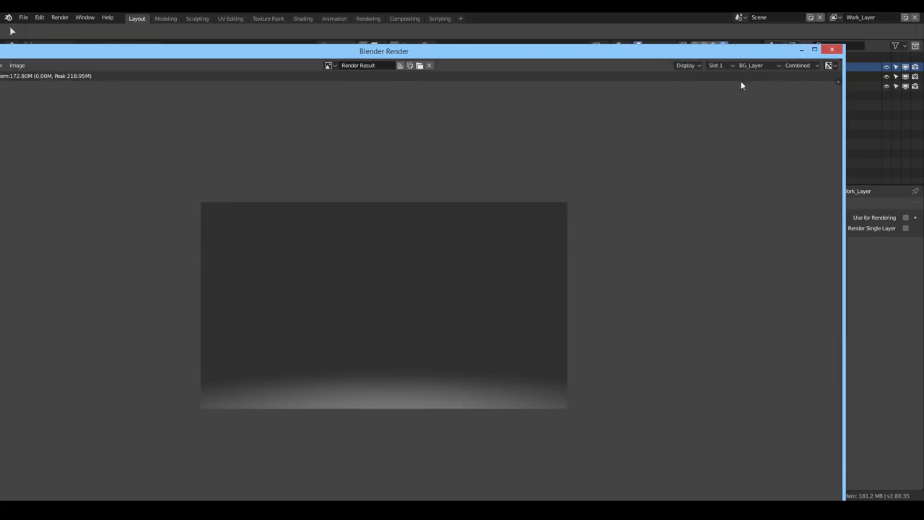
click(755, 67)
click(754, 77)
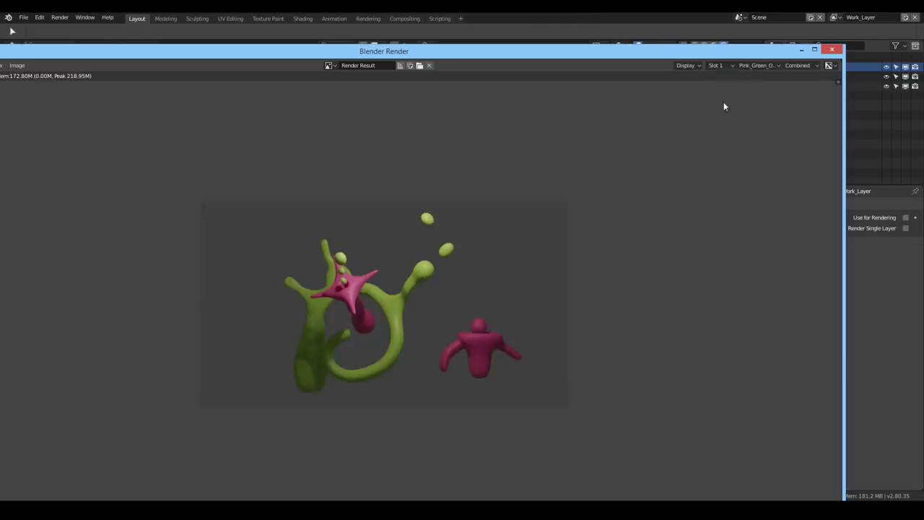
- Shrink and reposition the render window so the whole image can be inspected, and close it
drag(794, 91, 657, 114)
drag(436, 57, 672, 41)
drag(100, 152, 340, 148)
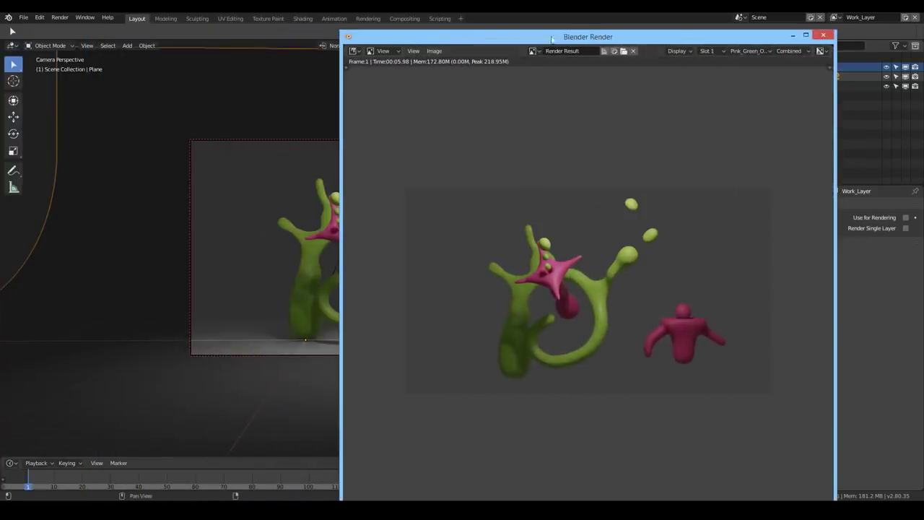
drag(553, 30, 462, 96)
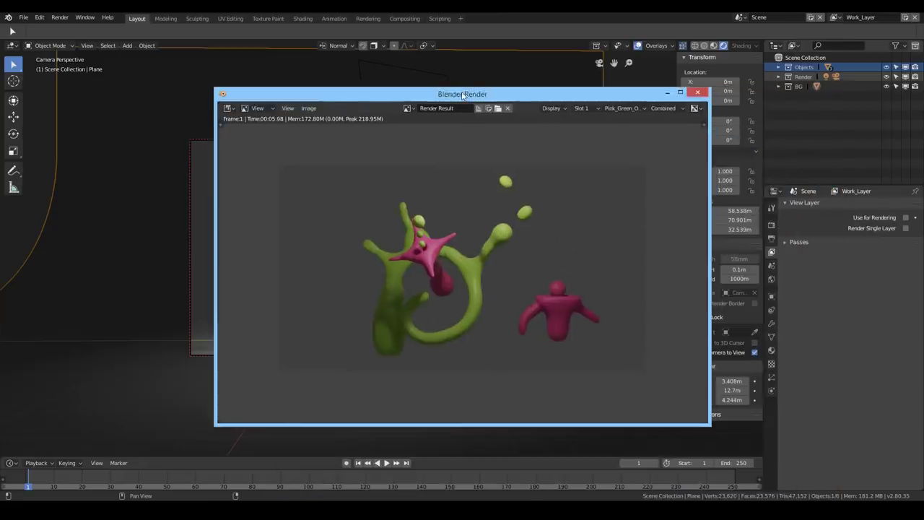
click(699, 93)
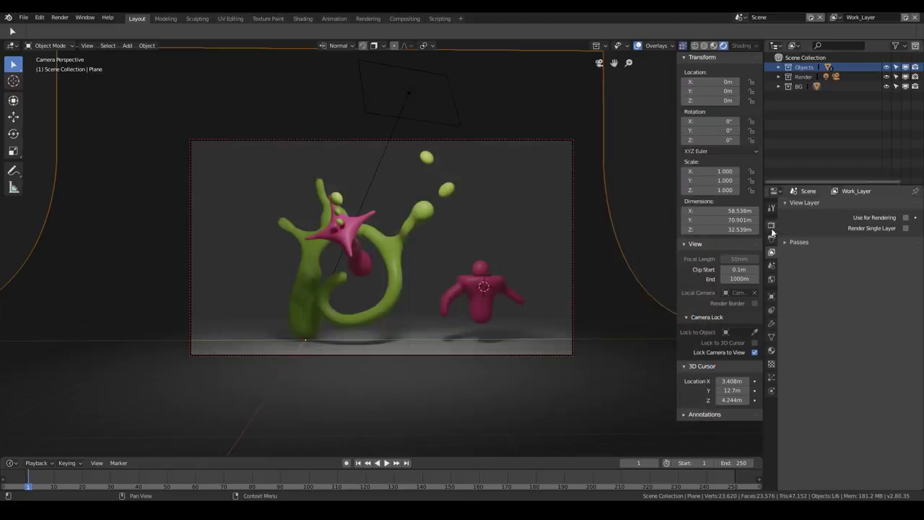
- Switch the render engine from Eevee to Cycles and set the viewport to material preview shading
click(772, 226)
click(886, 205)
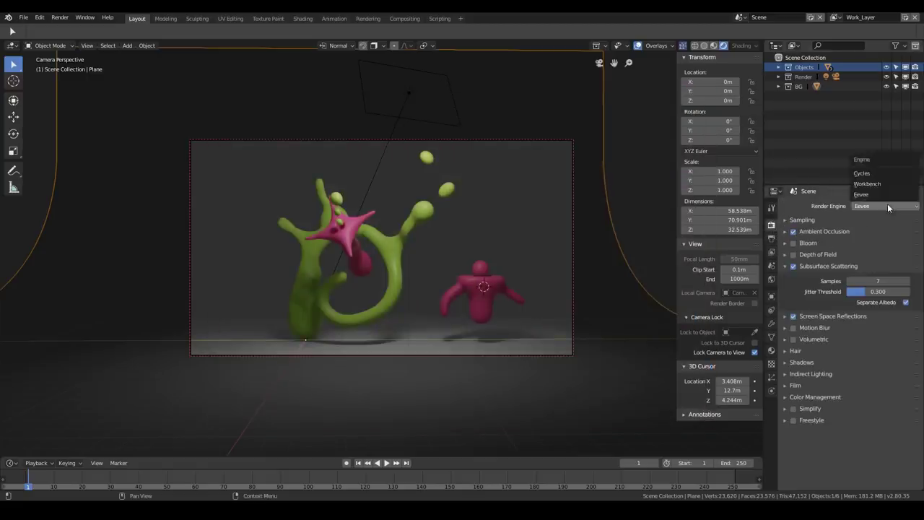
click(875, 175)
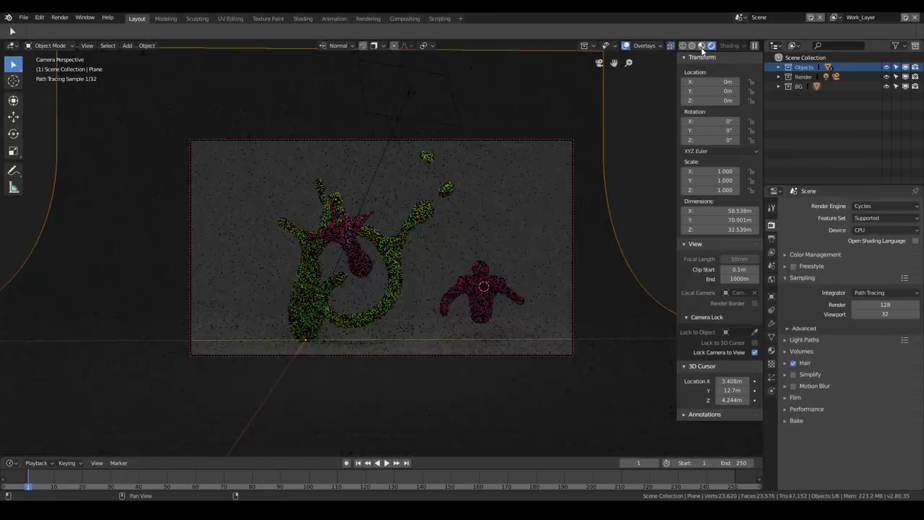
click(703, 46)
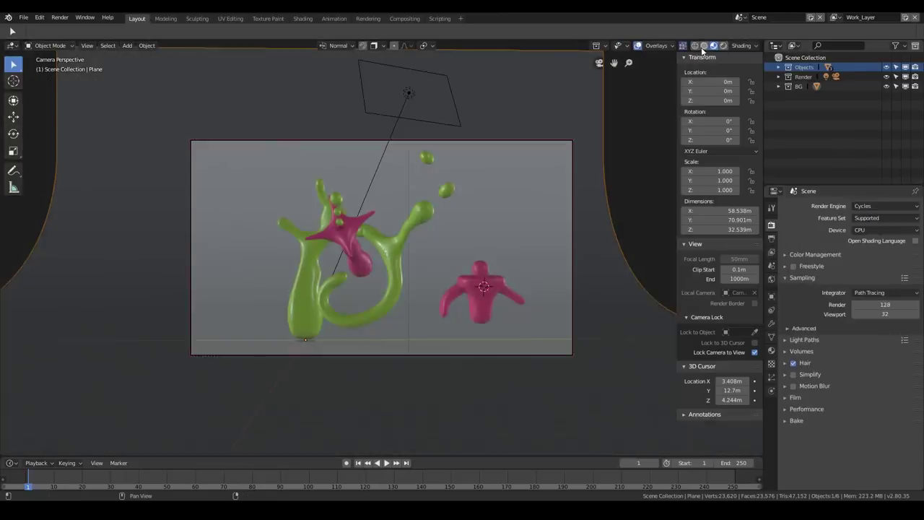
- Preview the layers in rendered shading, clear the Objects collection's exclusion in BG_Layer and hide that collection in the viewport
right_click(802, 67)
mouse_move(798, 126)
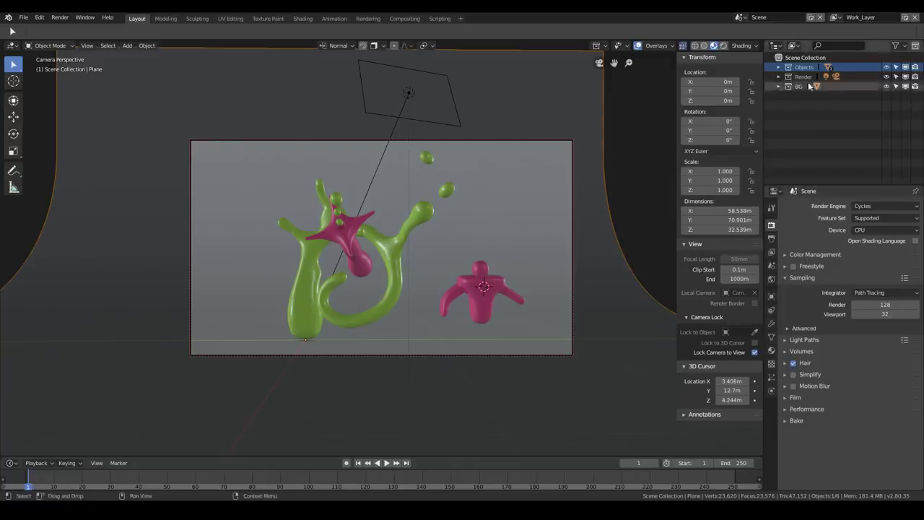
click(723, 45)
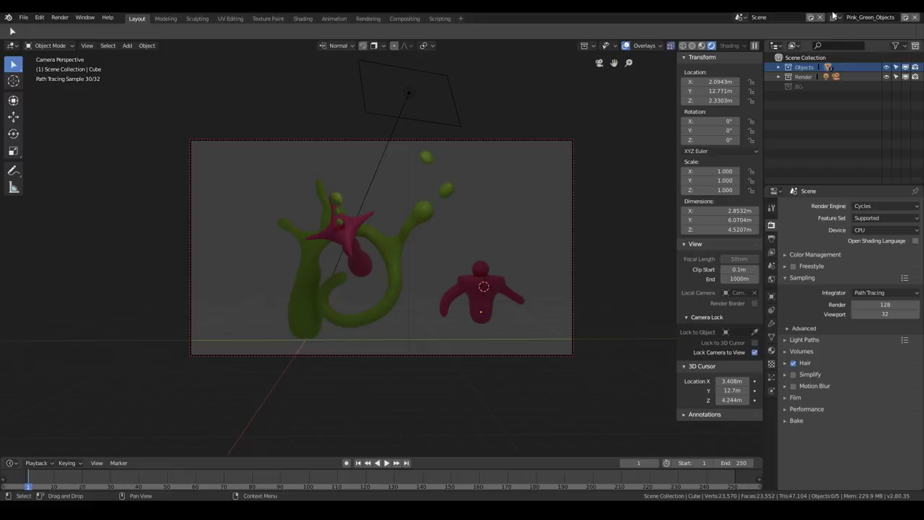
right_click(787, 129)
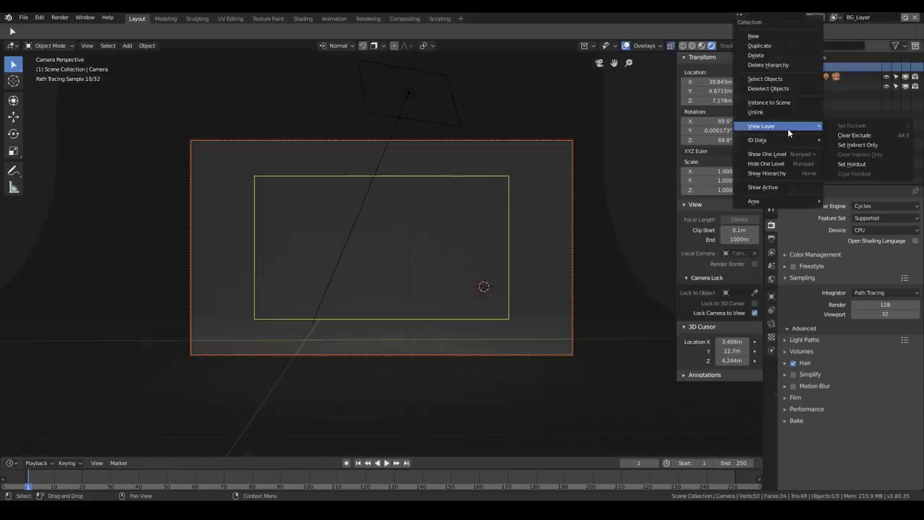
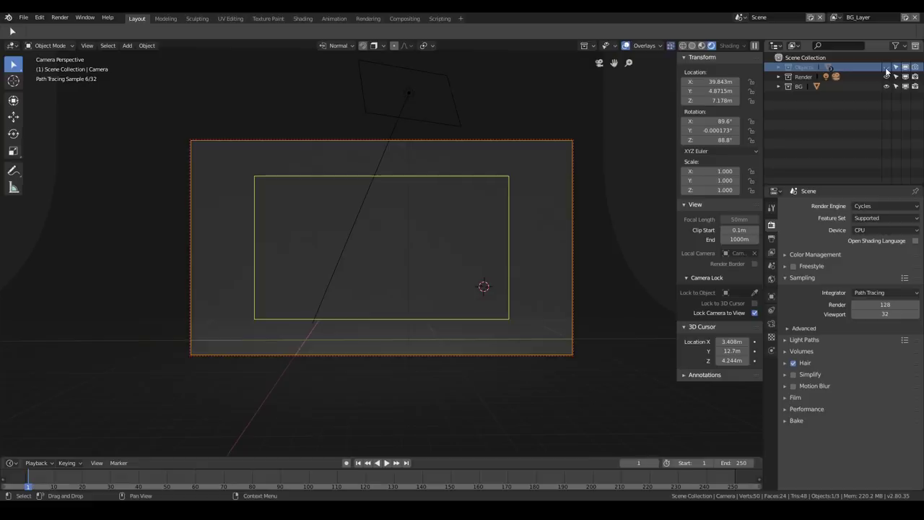
click(886, 68)
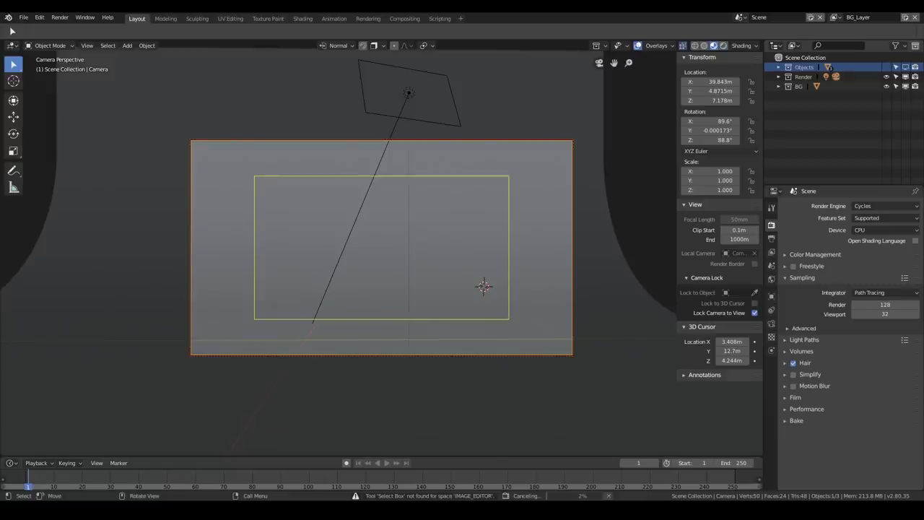
- Set the total maximum light bounces to 2 in the Cycles light path settings
click(786, 279)
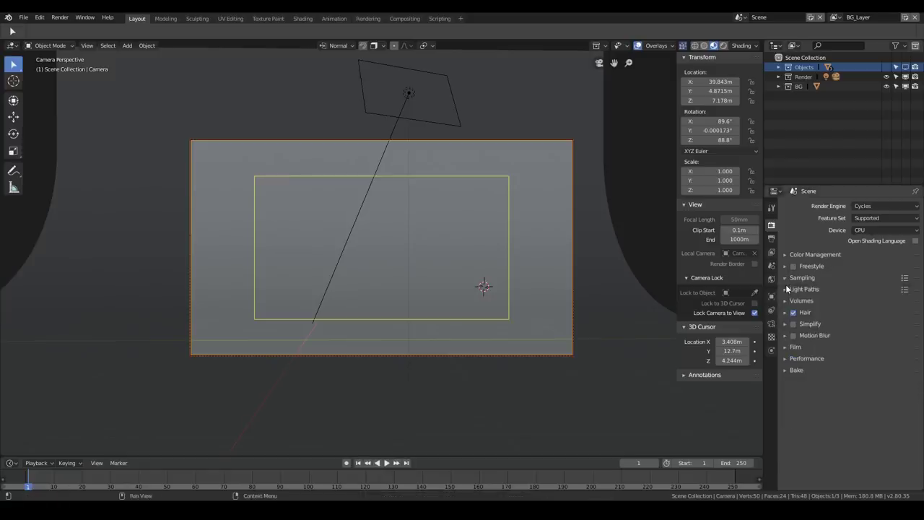
click(787, 289)
click(886, 315)
text(2)
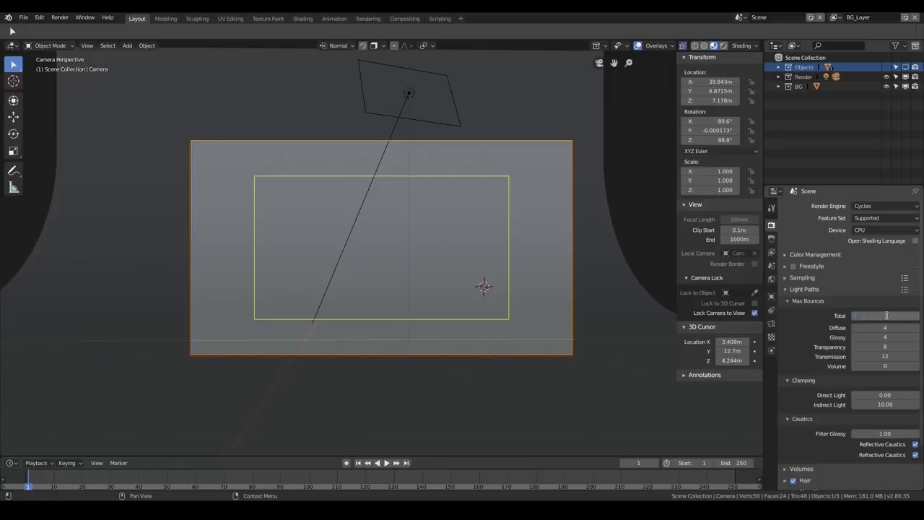
key(Return)
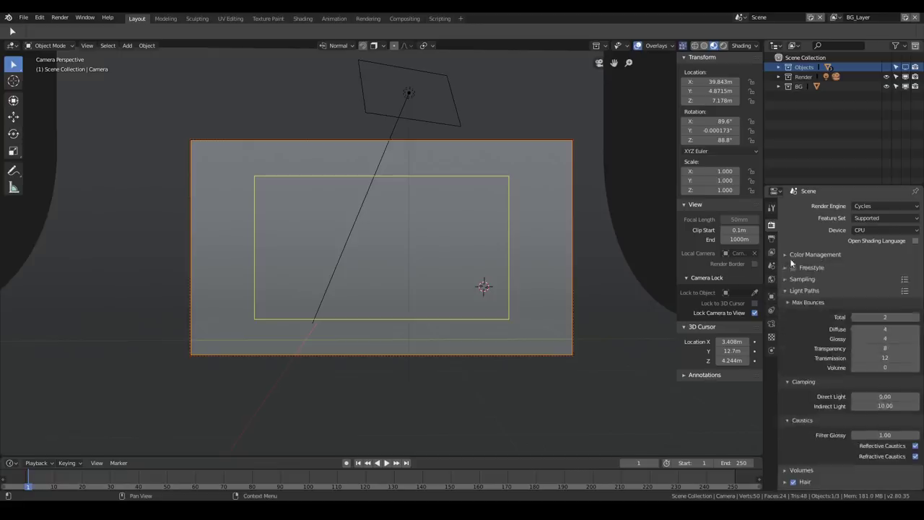
- Set the output resolution percentage to 25%
click(771, 239)
click(798, 214)
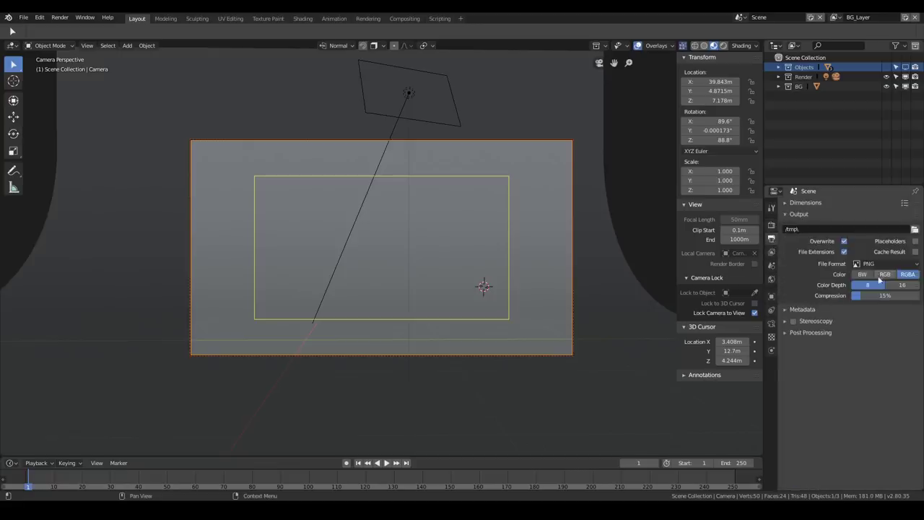
click(802, 204)
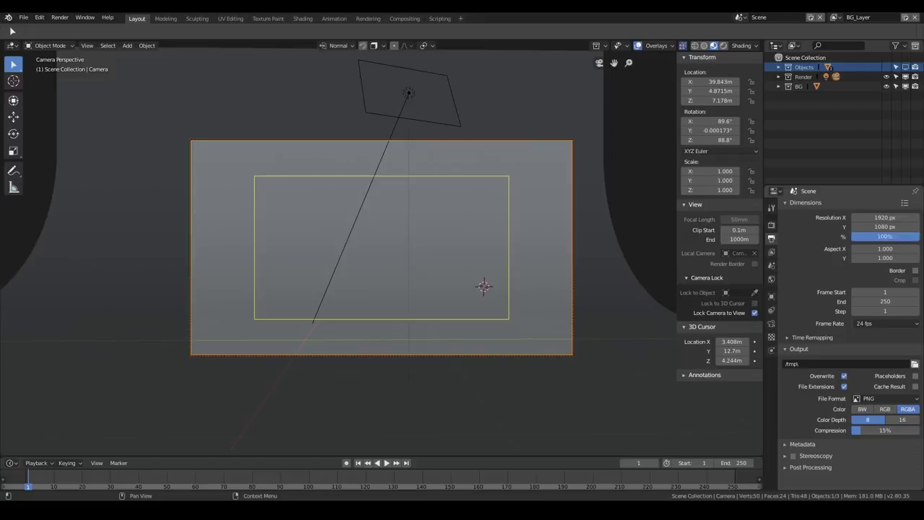
click(897, 236)
text(25)
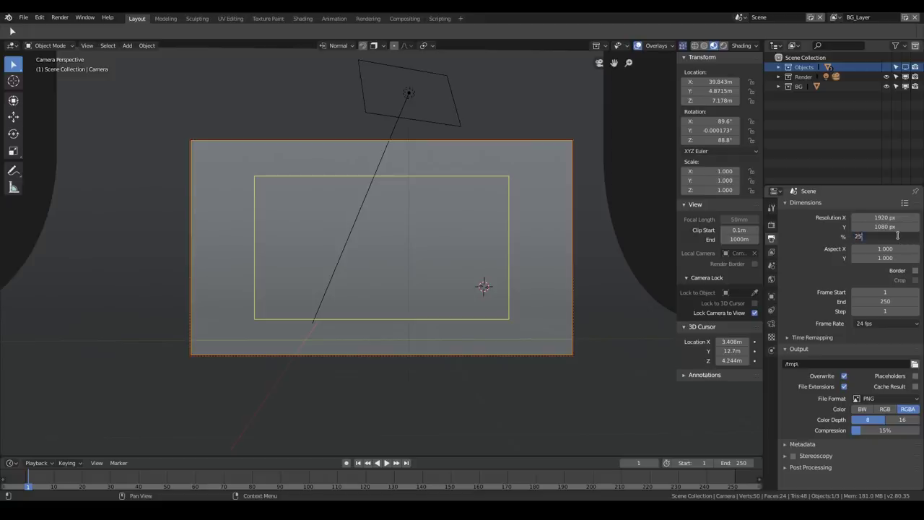
text(0)
key(BackSpace)
key(Return)
- Render the image, widen the render window and view the BG_Layer result
key(F12)
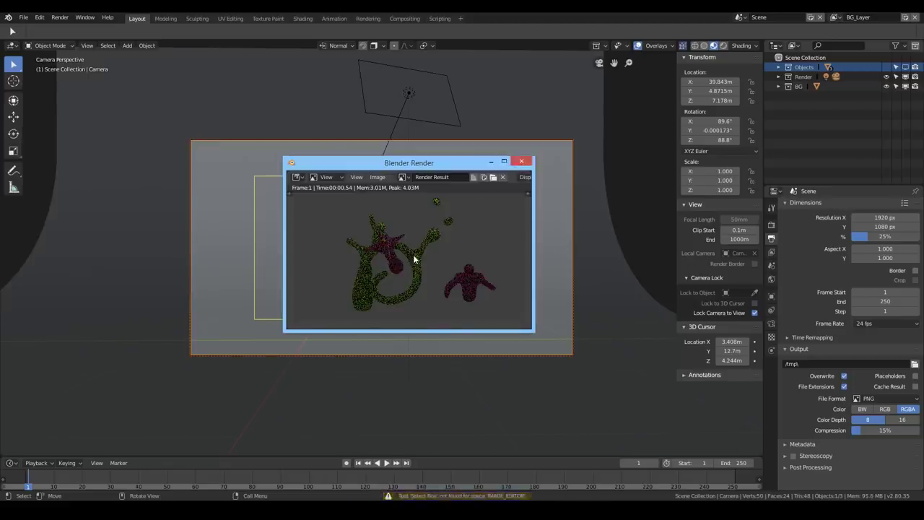
drag(535, 177, 691, 177)
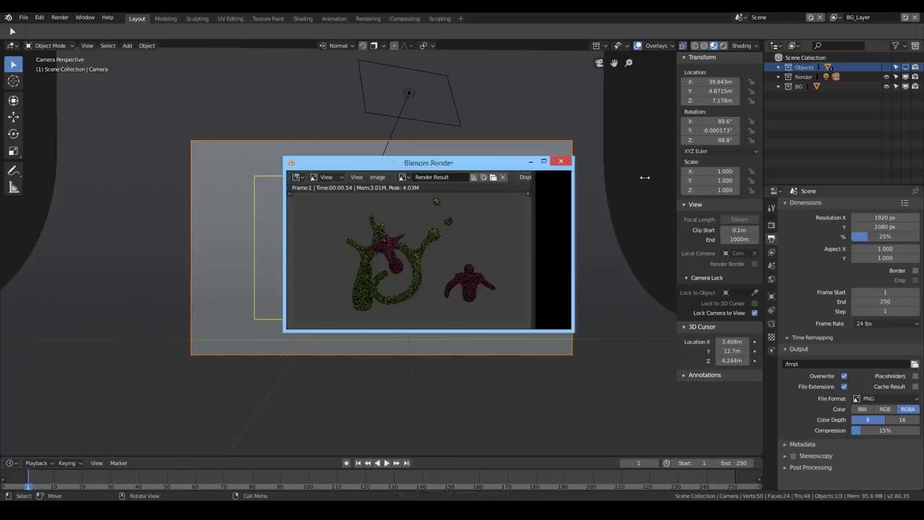
click(618, 179)
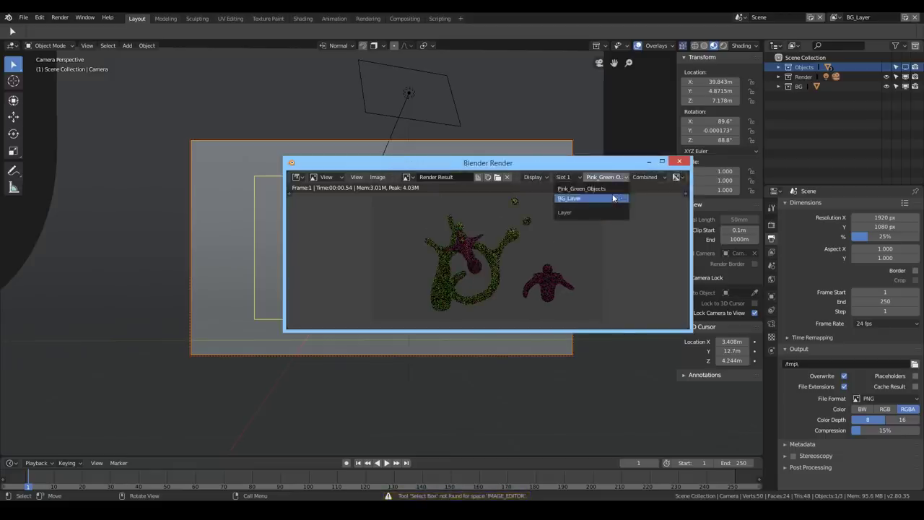
click(612, 196)
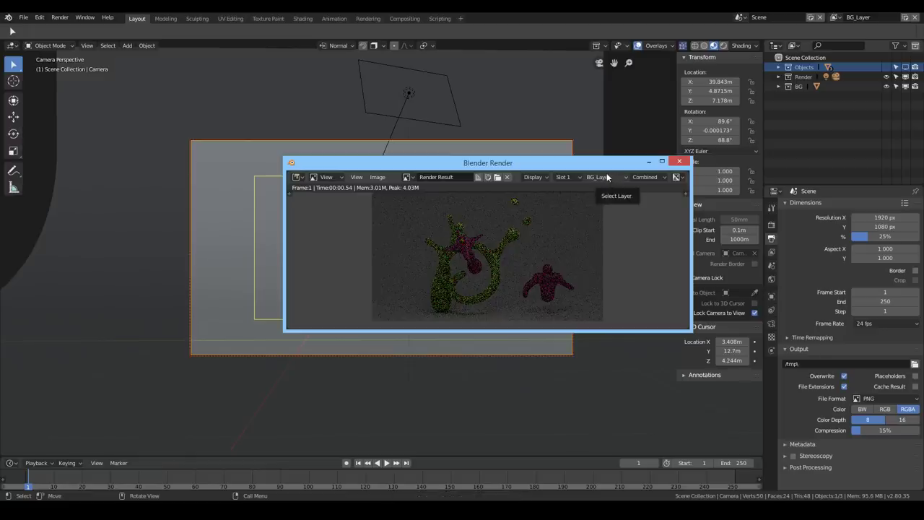
- Disable the Objects collection in renders, render the image again and enlarge the render window around it
click(913, 68)
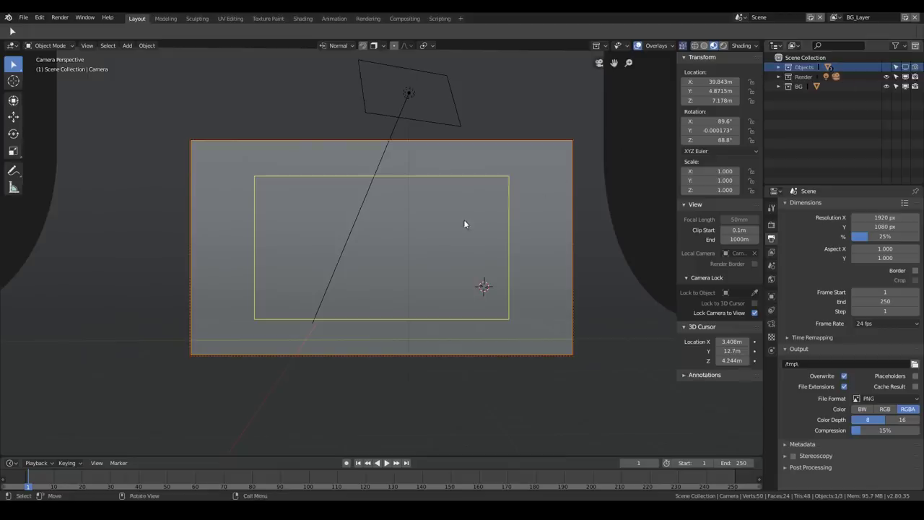
key(F12)
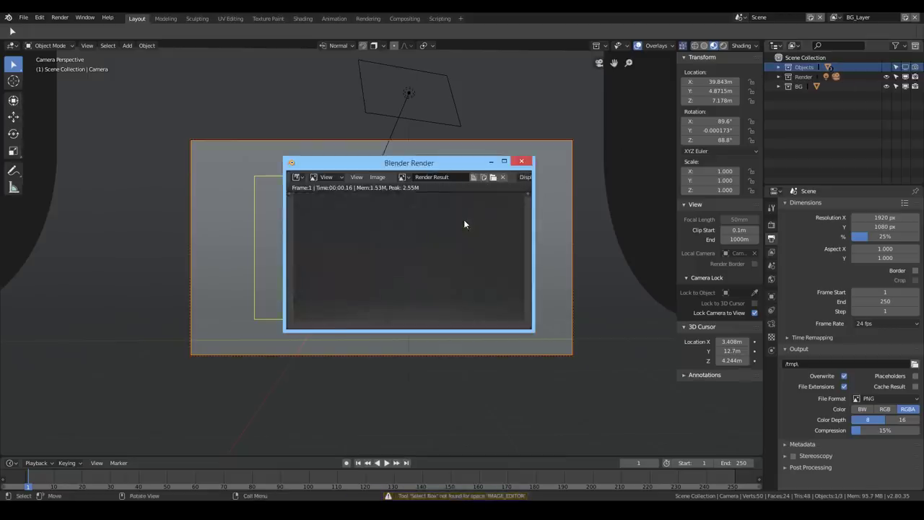
drag(534, 223, 622, 218)
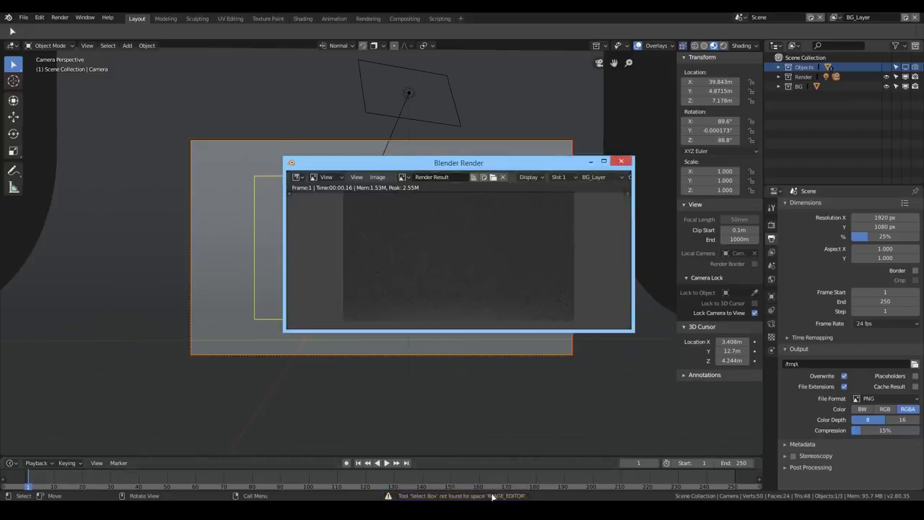
key(t)
drag(313, 208, 293, 208)
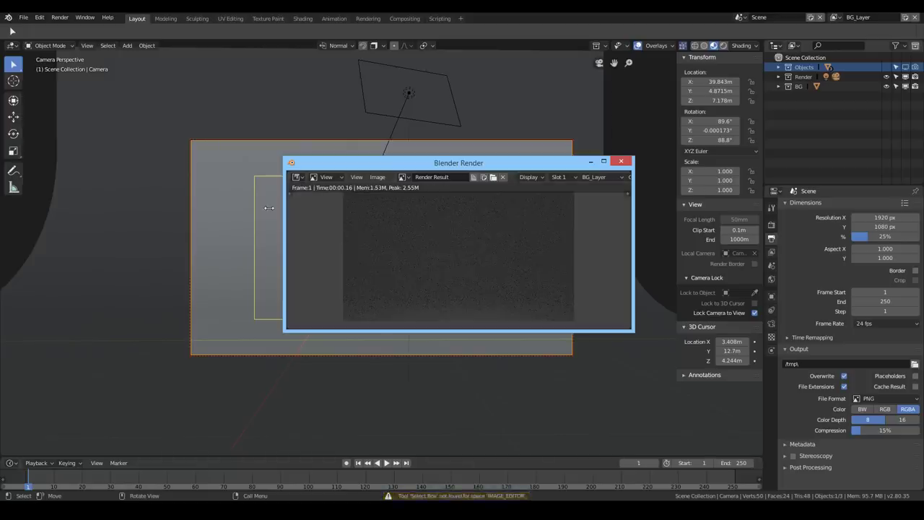
drag(546, 156, 553, 105)
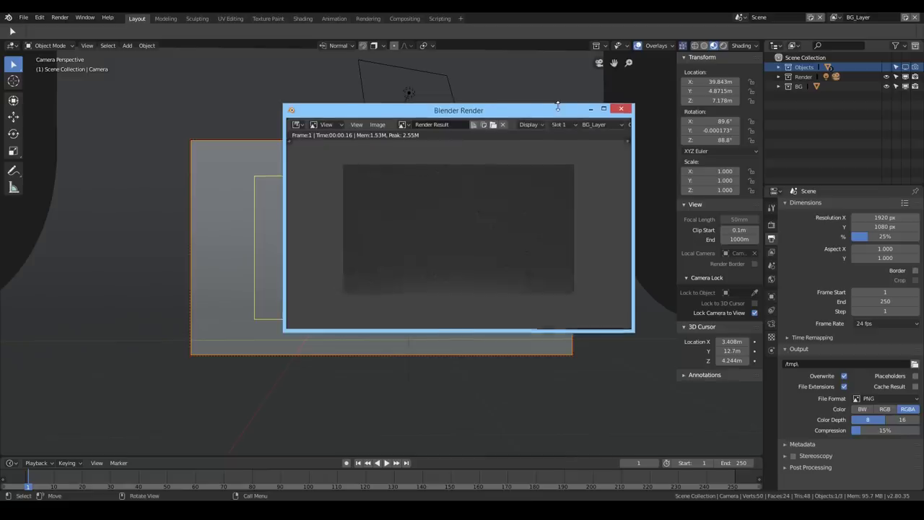
drag(661, 134, 685, 133)
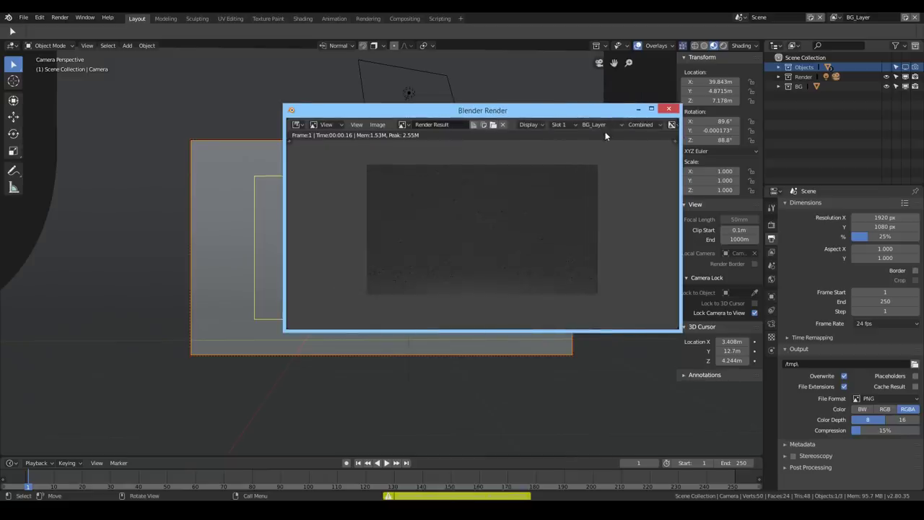
- Compare the Pink_Green_Objects and BG_Layer results in the render window
click(596, 124)
click(600, 146)
click(599, 124)
click(599, 135)
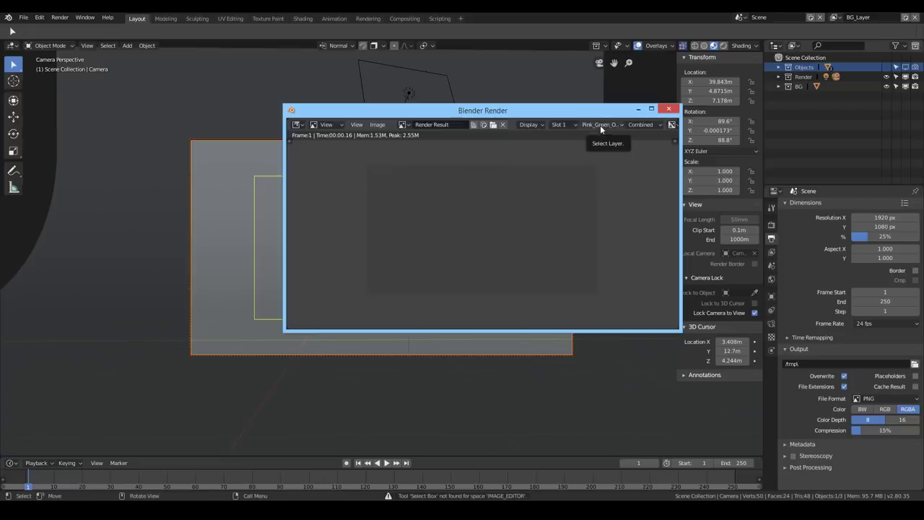
click(601, 125)
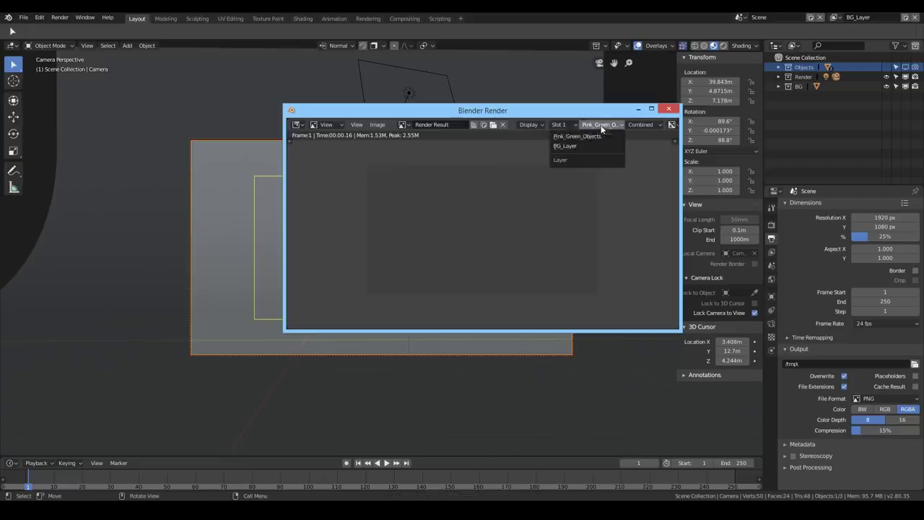
click(601, 145)
click(602, 126)
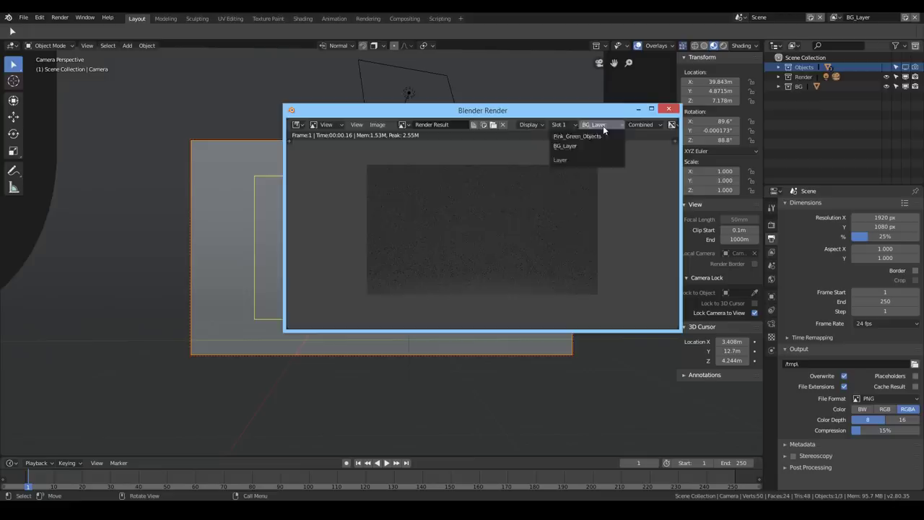
- Re-enable the Objects collection for renders and the viewport, and set it to Indirect Only in BG_Layer
click(915, 68)
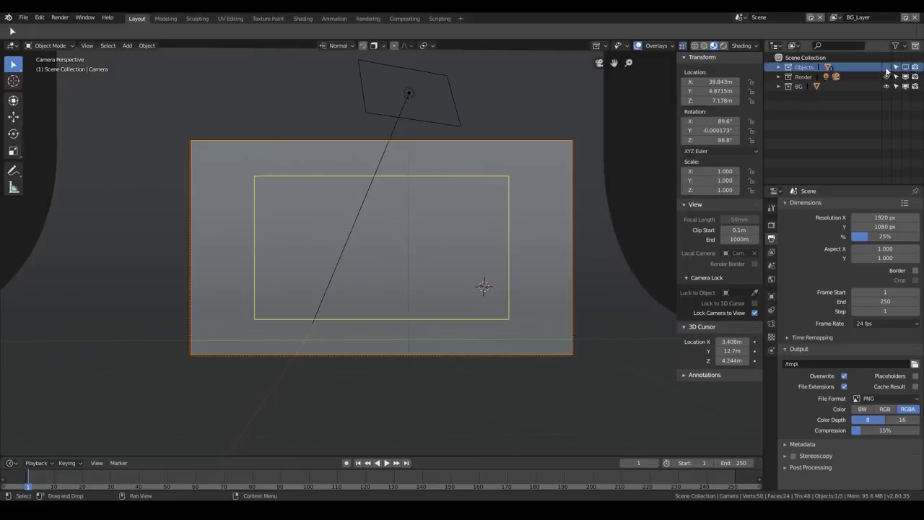
click(886, 67)
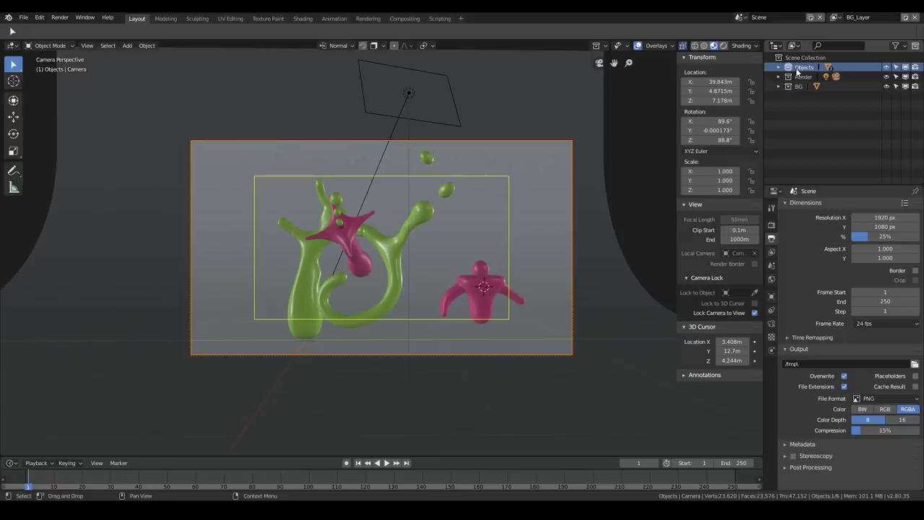
right_click(797, 68)
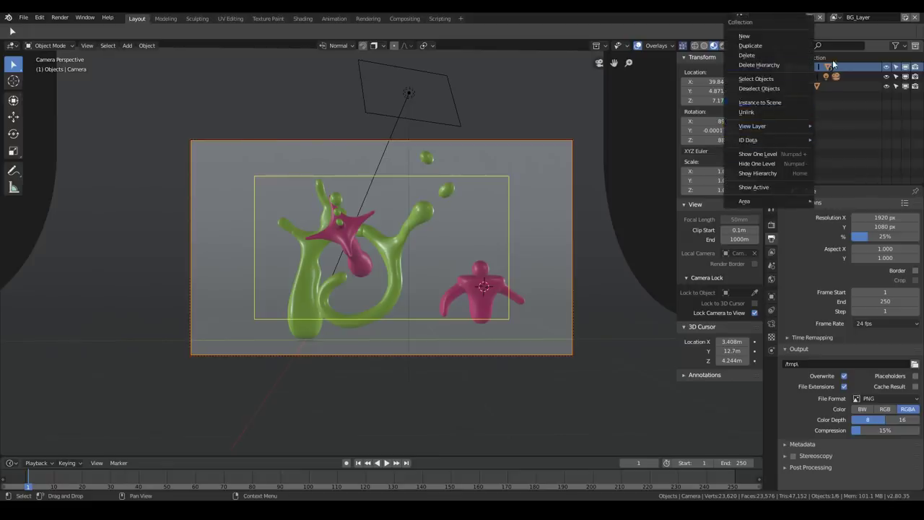
mouse_move(799, 127)
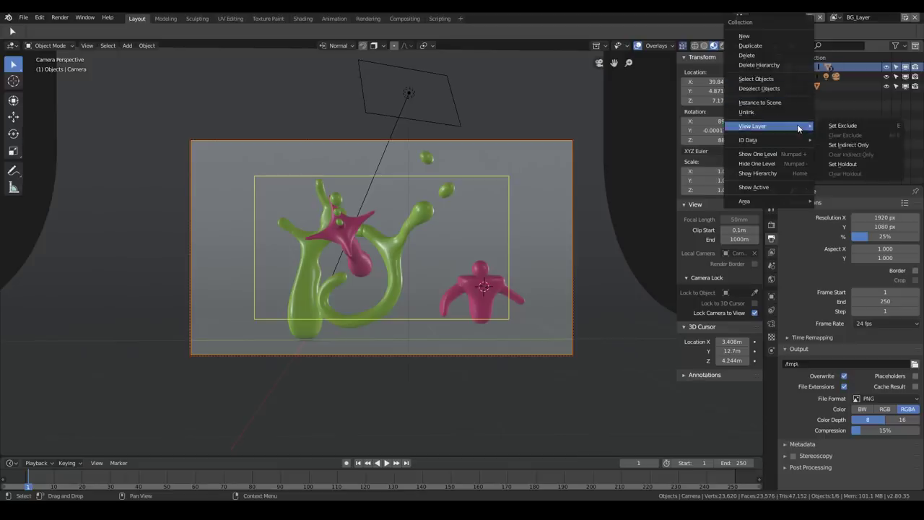
click(874, 145)
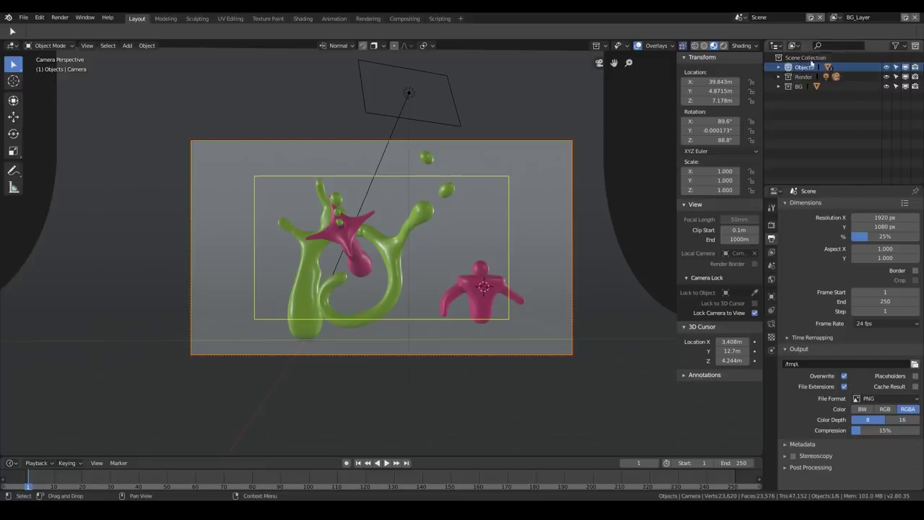
click(778, 68)
click(778, 68)
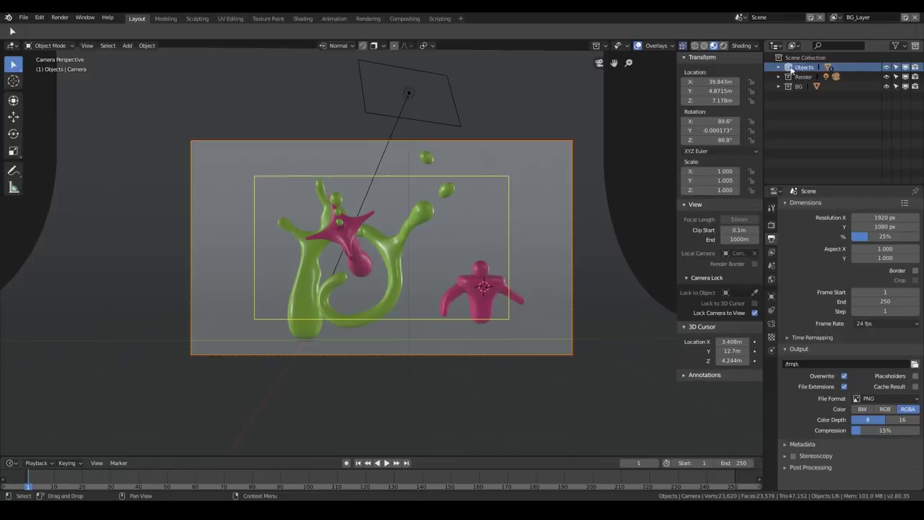
- Render the image, enlarge the render window and inspect the floor shadows in the BG_Layer result
key(F12)
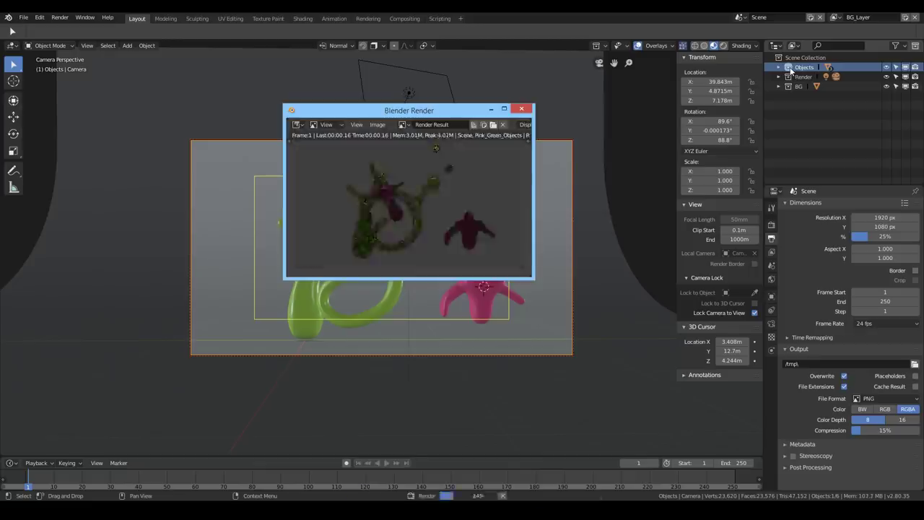
drag(532, 276, 621, 314)
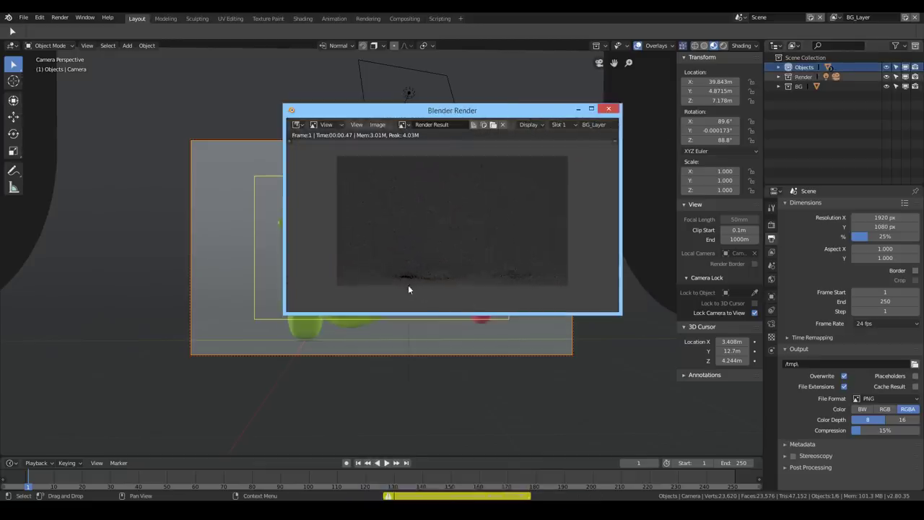
scroll(429, 283, up, 3)
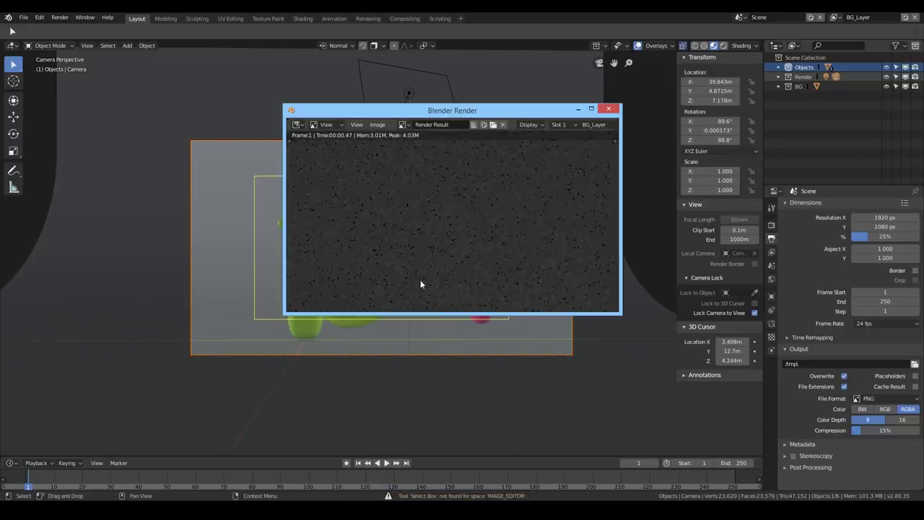
scroll(433, 228, down, 4)
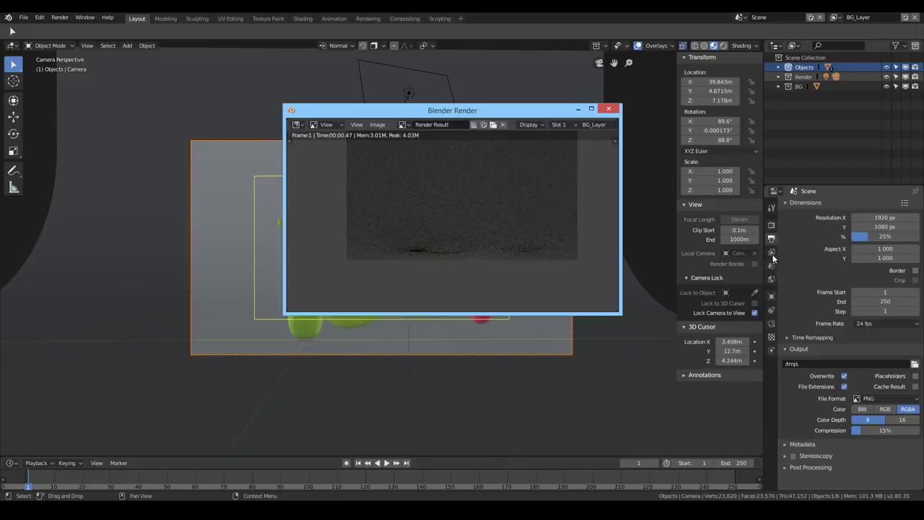
- Set the Cycles render samples to 64, render the image again and enlarge the render window
click(770, 225)
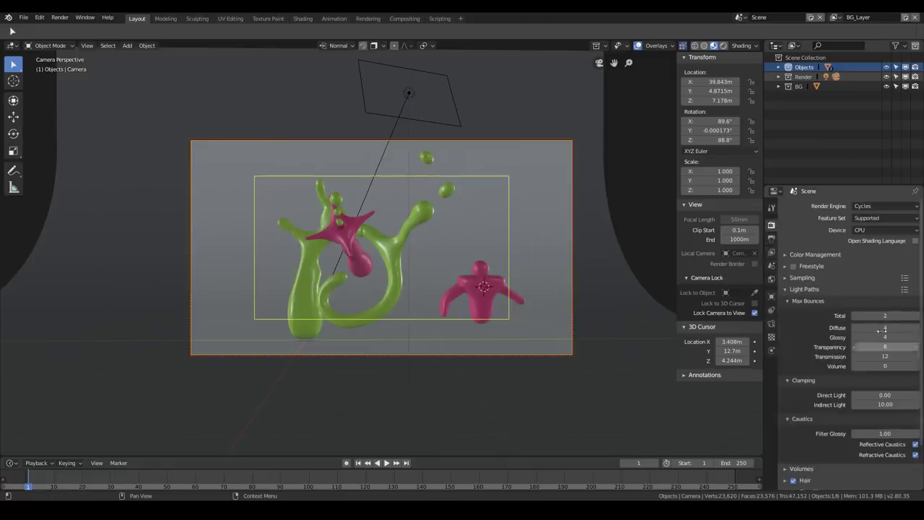
click(801, 277)
double_click(882, 304)
text(16)
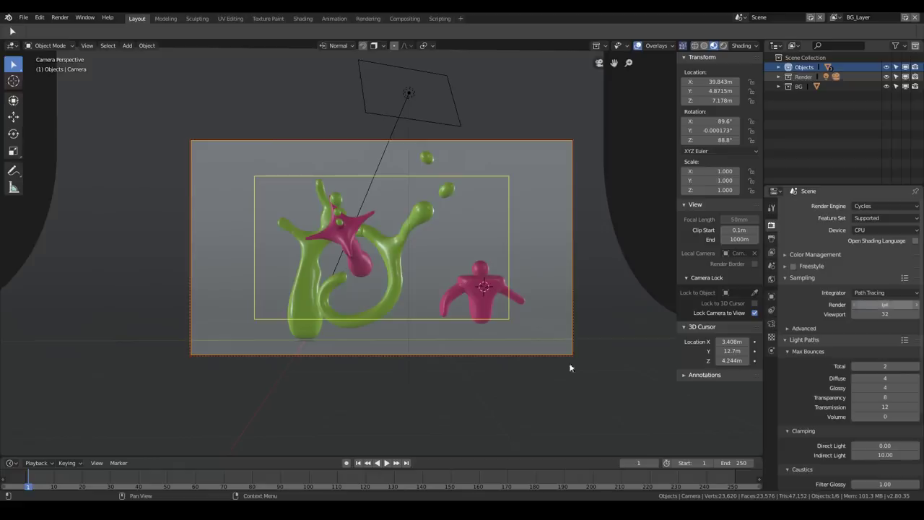
key(Return)
key(F12)
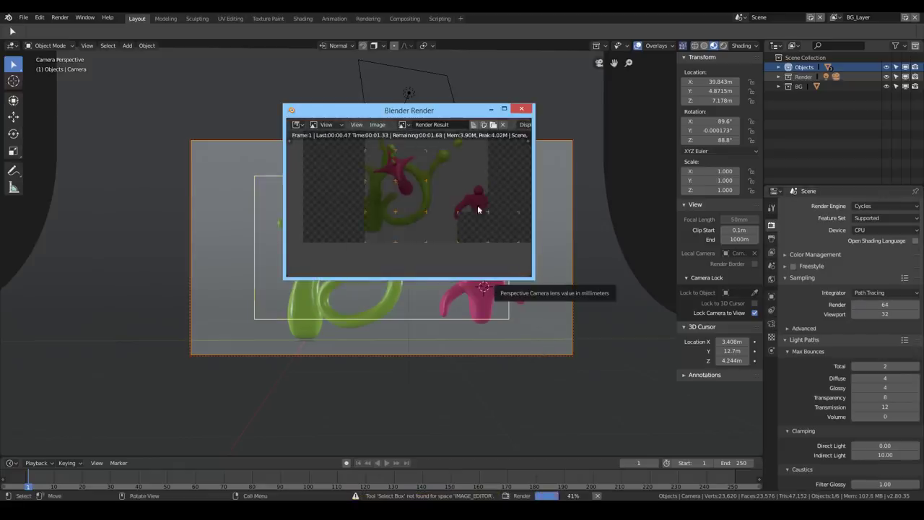
drag(534, 279, 604, 327)
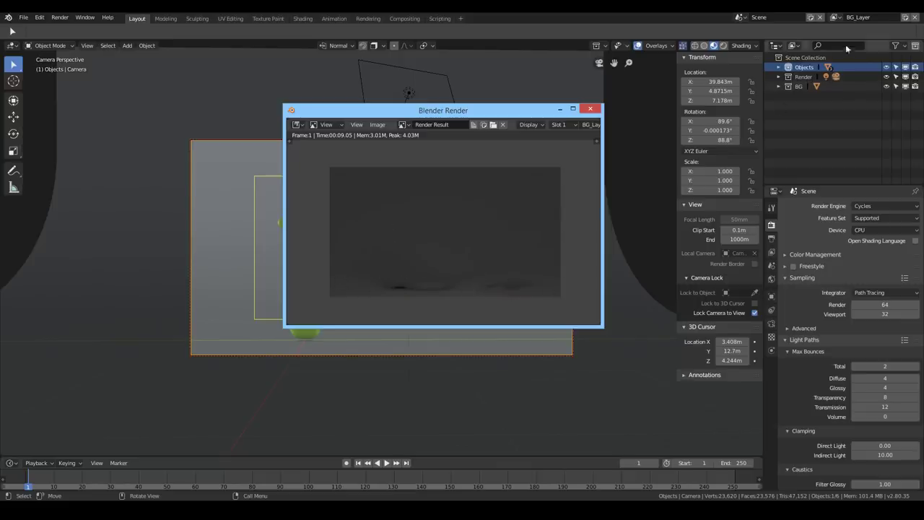
- In the Pink_Green_Objects view layer, clear the BG collection's exclusion and set it to Indirect Only
click(833, 17)
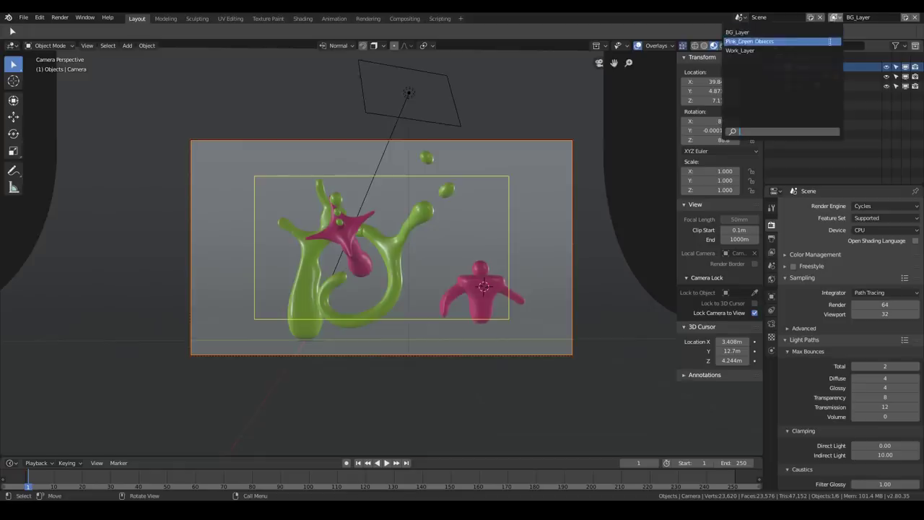
click(830, 41)
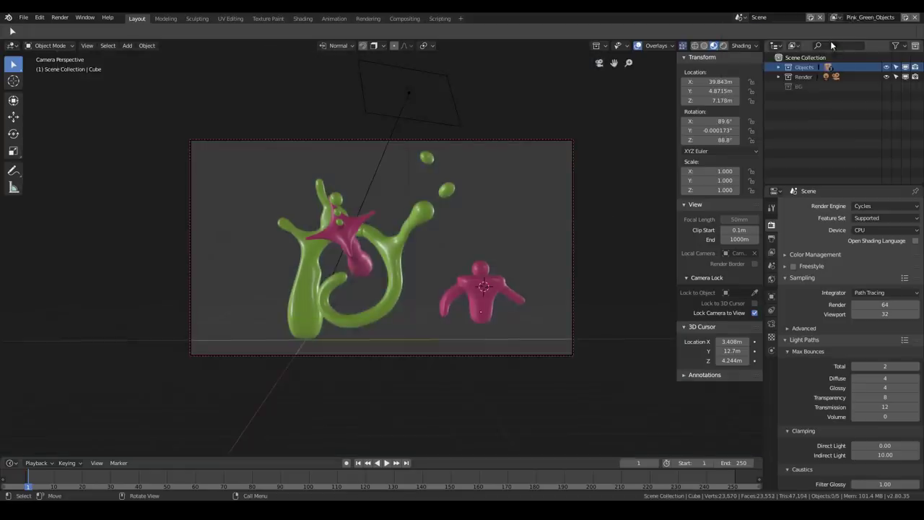
right_click(789, 88)
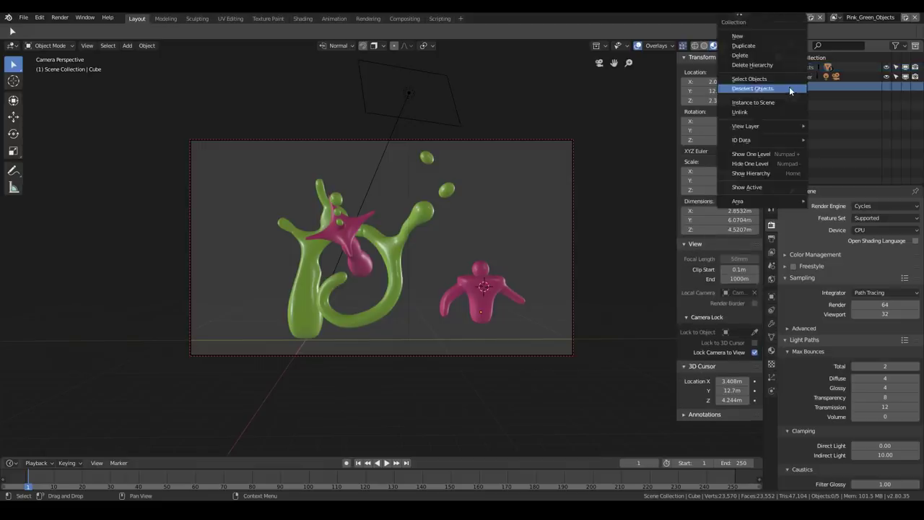
mouse_move(789, 140)
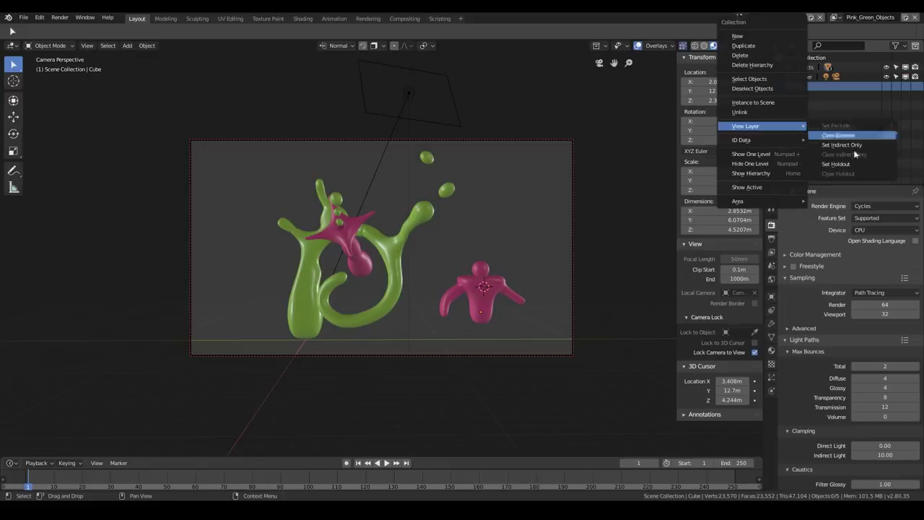
click(858, 137)
right_click(789, 87)
mouse_move(788, 125)
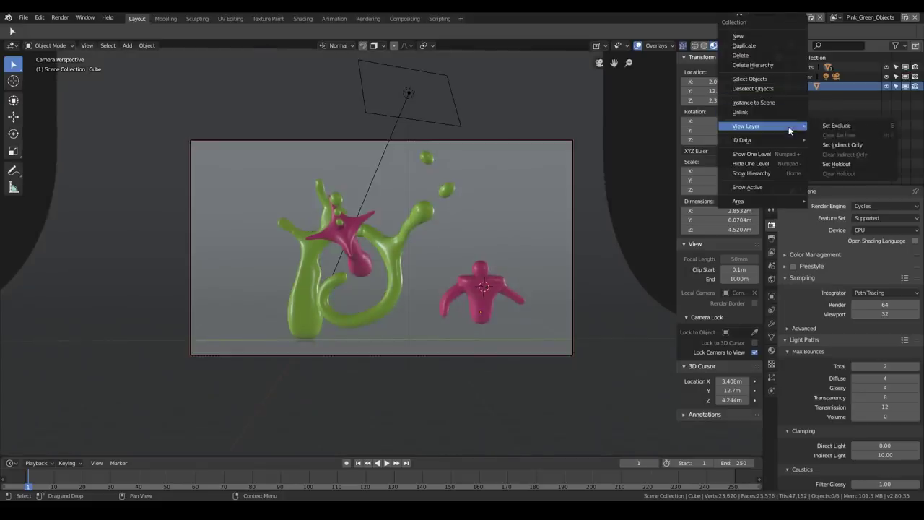
click(869, 145)
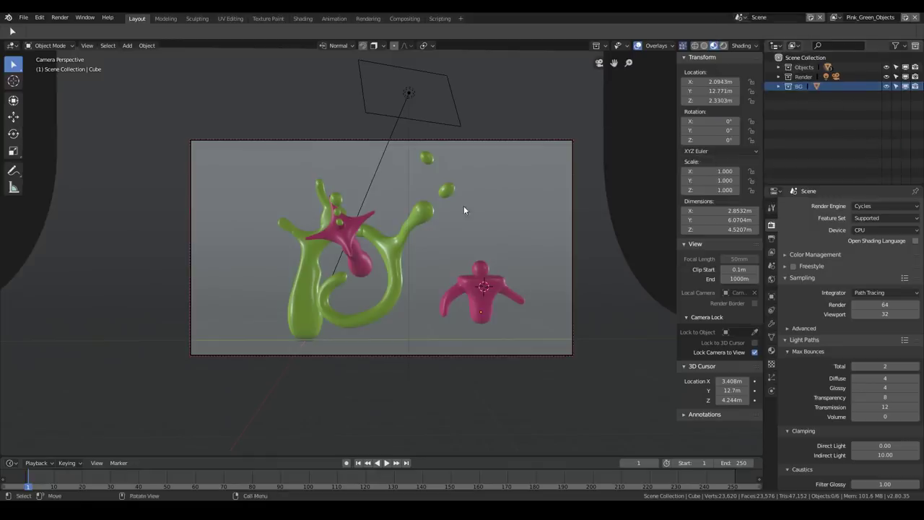
- Render both view layers with the BG collection set to Indirect Only and enlarge the render window around the image
key(F12)
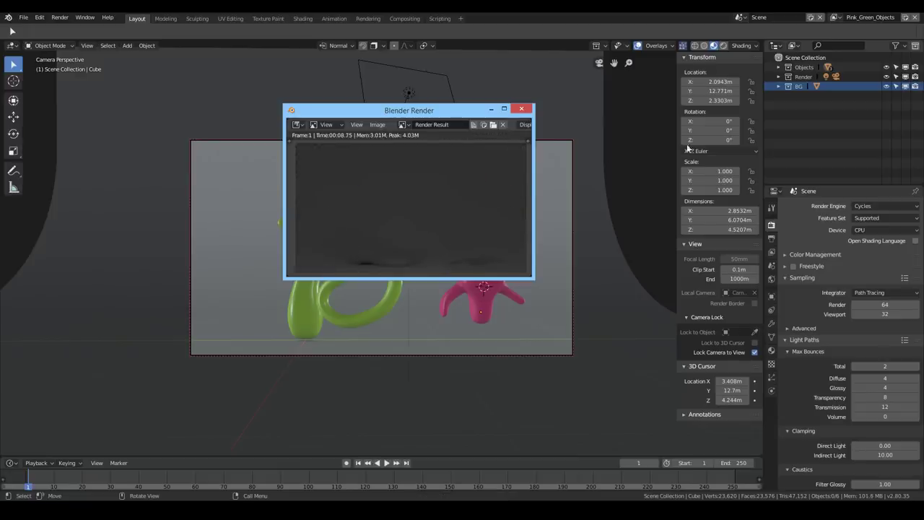
drag(534, 147, 578, 150)
drag(501, 279, 503, 297)
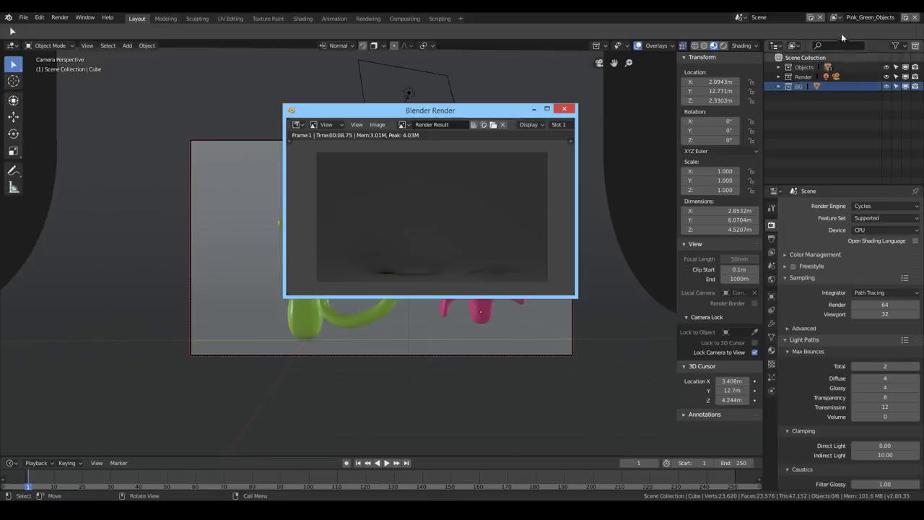
right_click(788, 85)
mouse_move(785, 143)
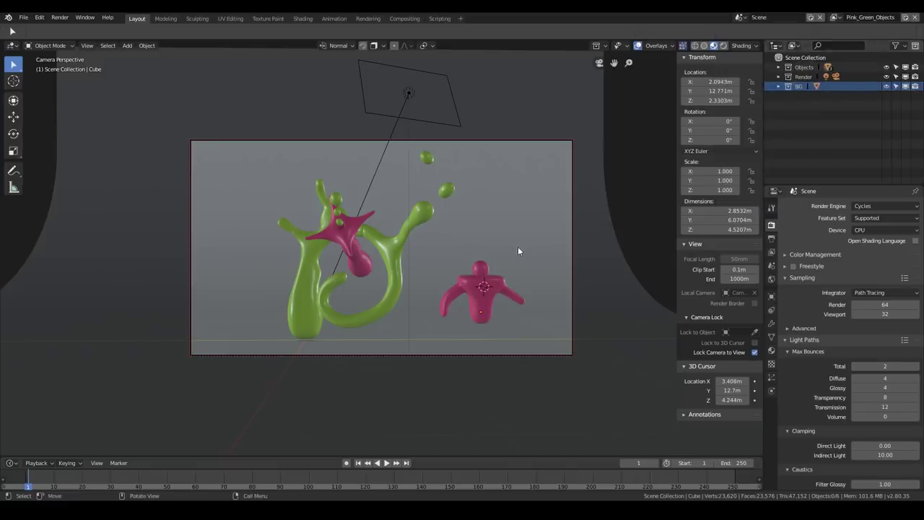
drag(761, 37, 706, 61)
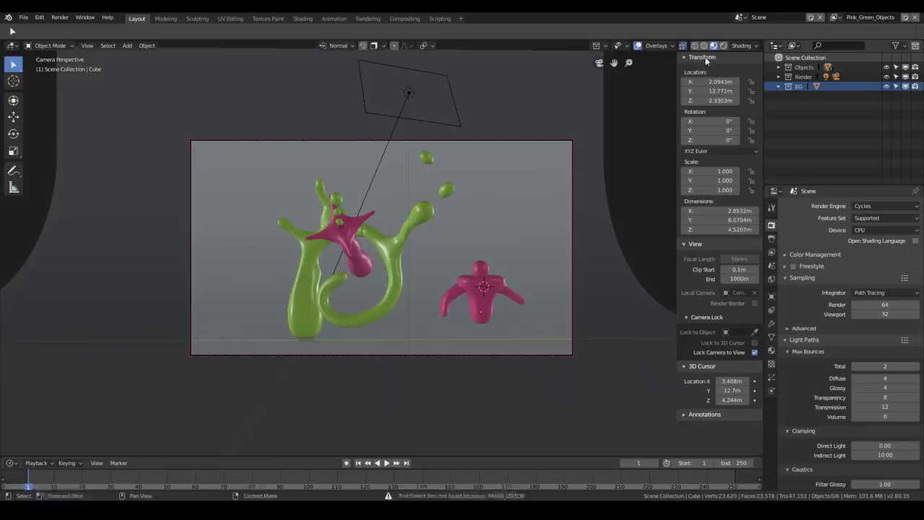
- Switch to the Compositing workspace and enable Use Nodes in the compositor
click(401, 21)
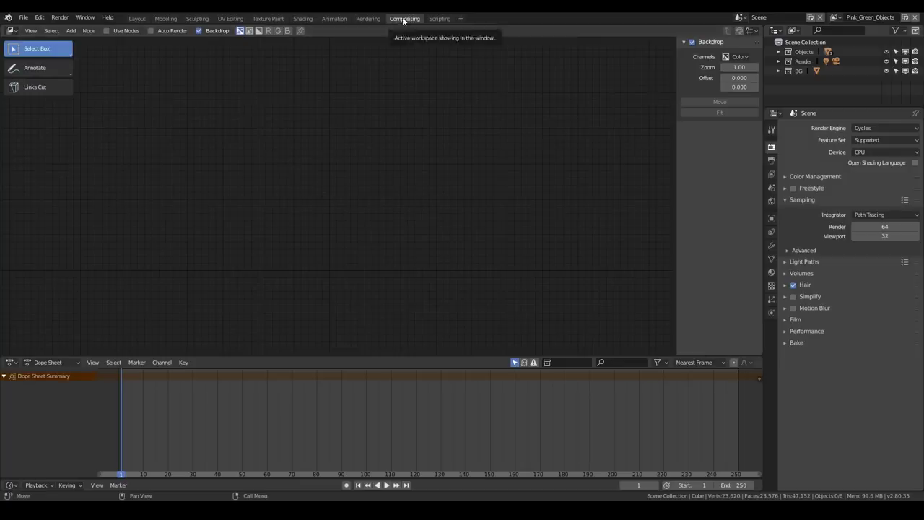
click(12, 31)
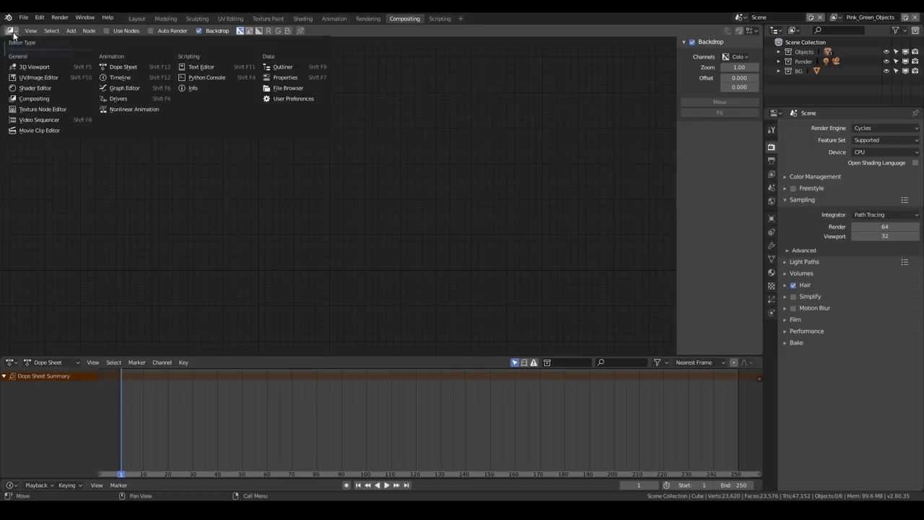
click(48, 99)
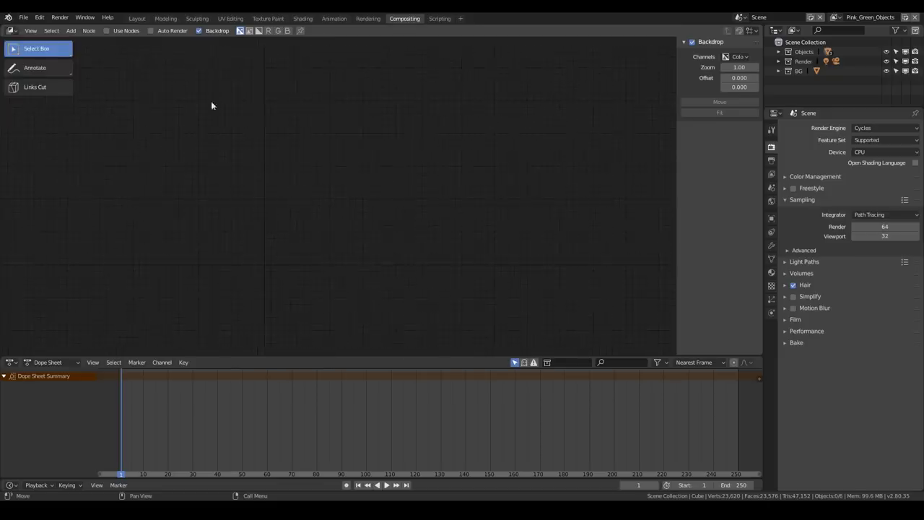
click(107, 31)
- Move the Render Layers node away from the Composite node, duplicate it below, and set the copy to BG_Layer
drag(309, 142, 173, 103)
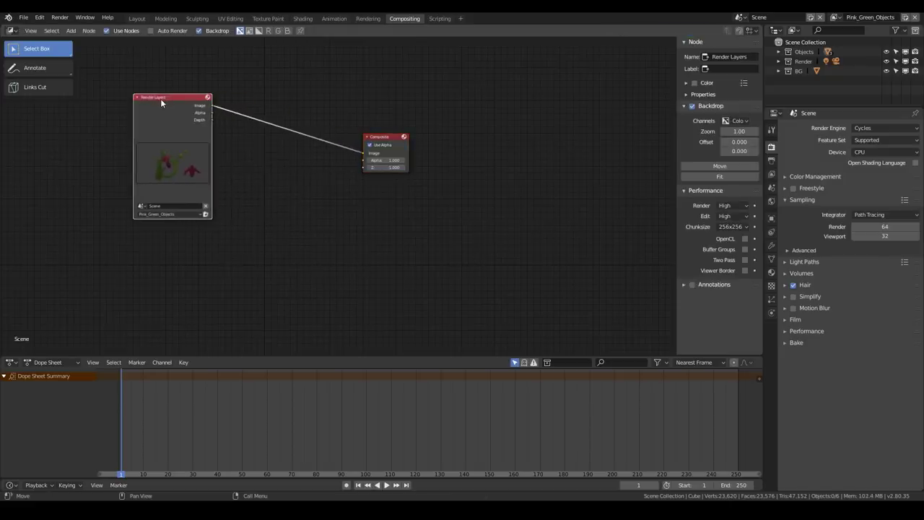
key(shift+d)
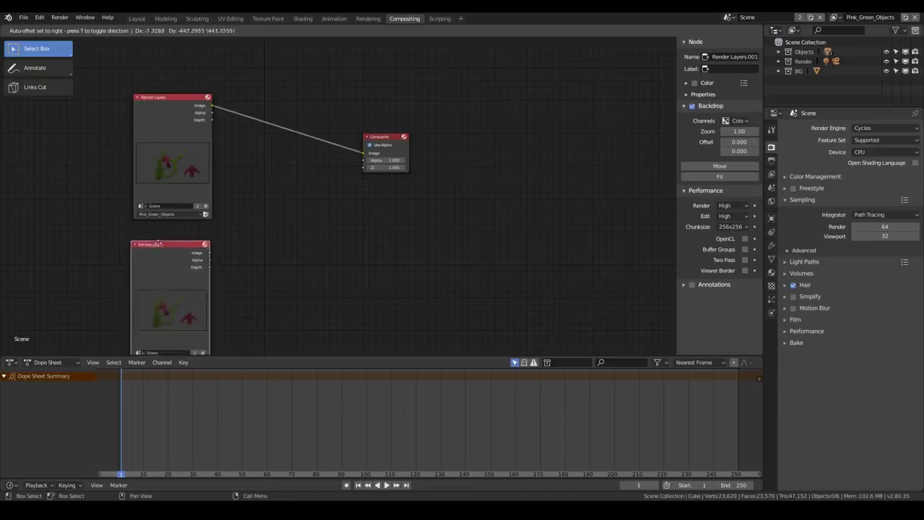
click(158, 243)
middle_drag(238, 231, 284, 123)
click(179, 275)
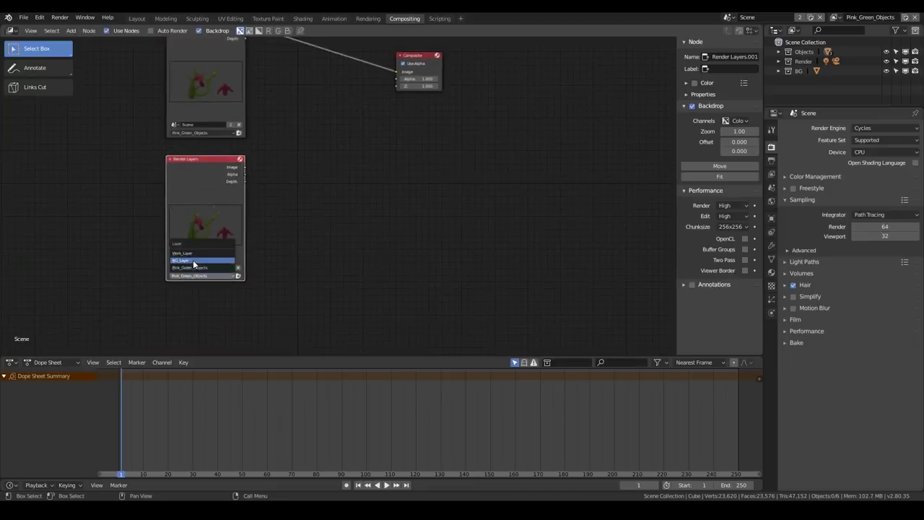
click(194, 261)
- Swap the two Render Layers nodes so that BG_Layer sits above Pink_Green_Objects
middle_drag(358, 137, 359, 200)
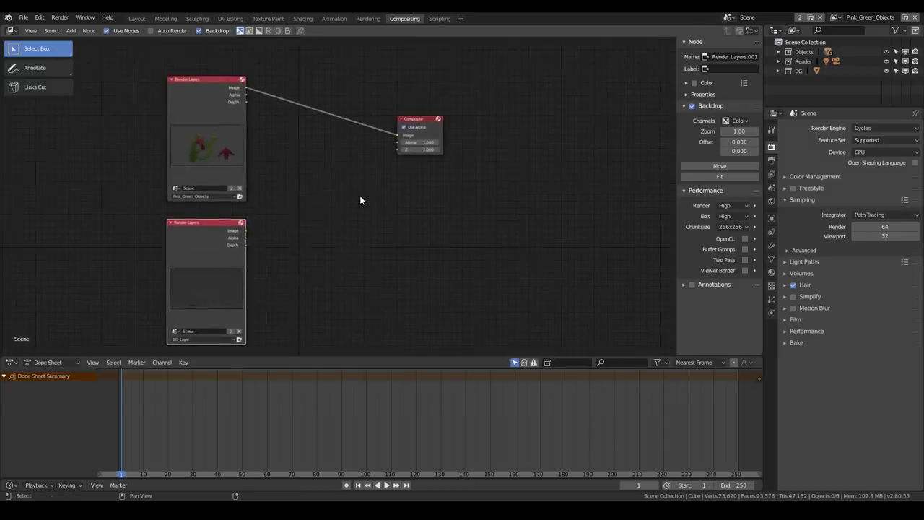
key(shift+a)
drag(219, 86, 151, 291)
drag(213, 225, 164, 90)
drag(179, 245, 180, 215)
- Add an Alpha Over node and place it between the Render Layers nodes and the Composite node
key(shift+a)
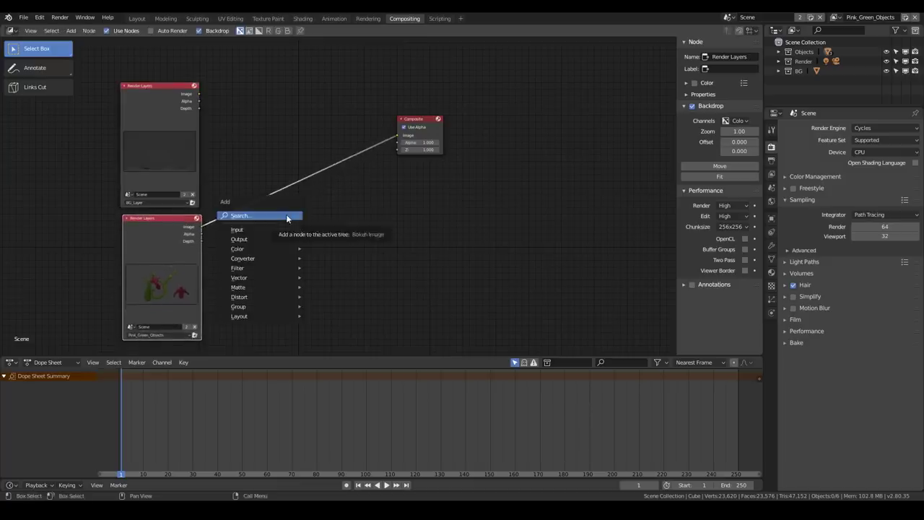
mouse_move(281, 249)
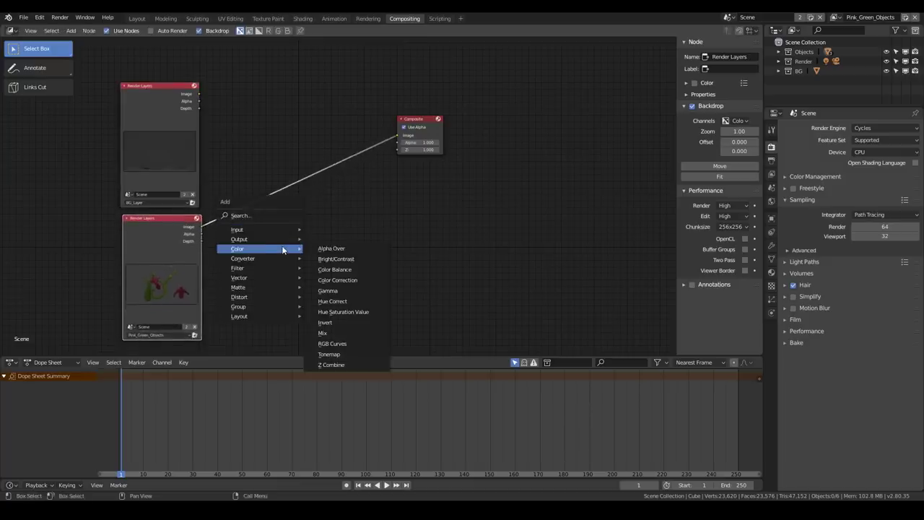
click(360, 246)
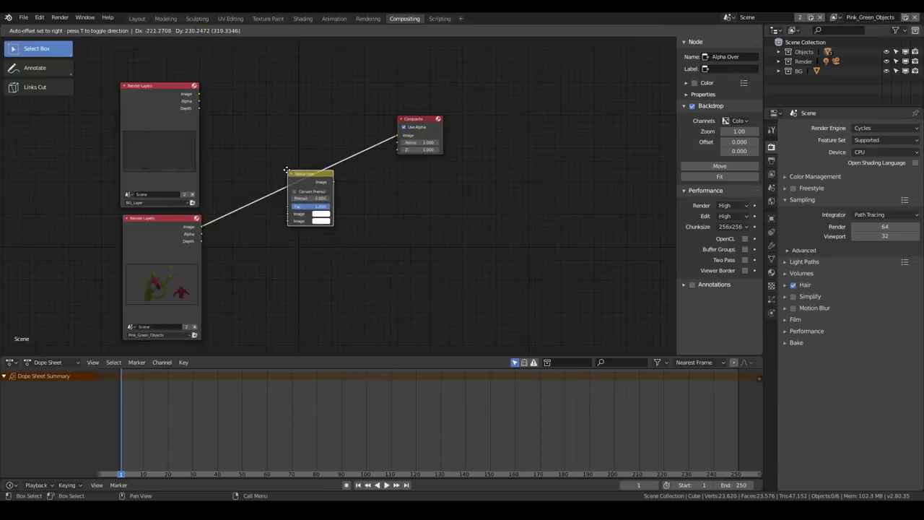
drag(286, 172, 309, 197)
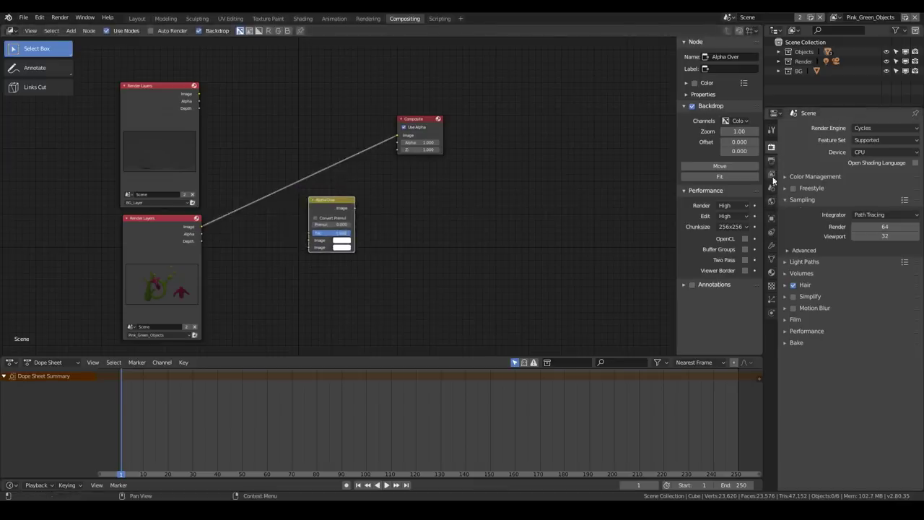
- Enable film transparency in the render settings, render the scene again and close the render window
click(798, 319)
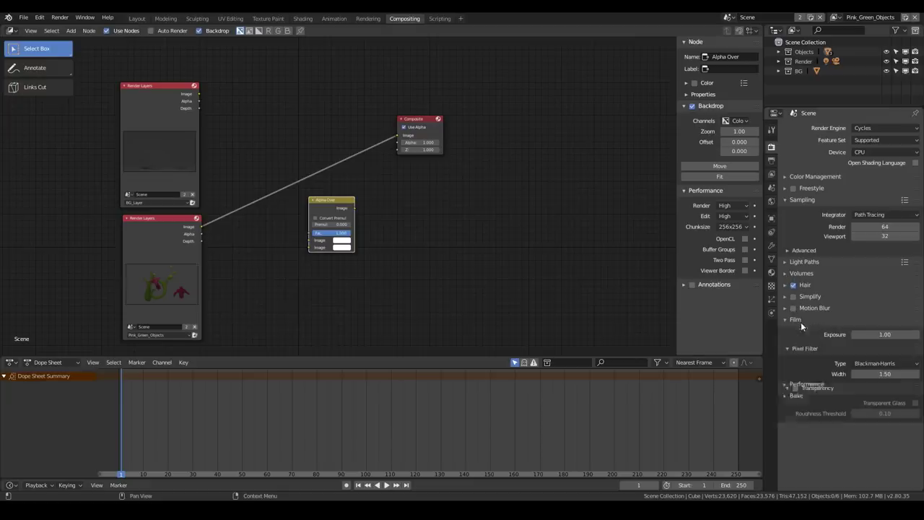
click(794, 389)
key(F12)
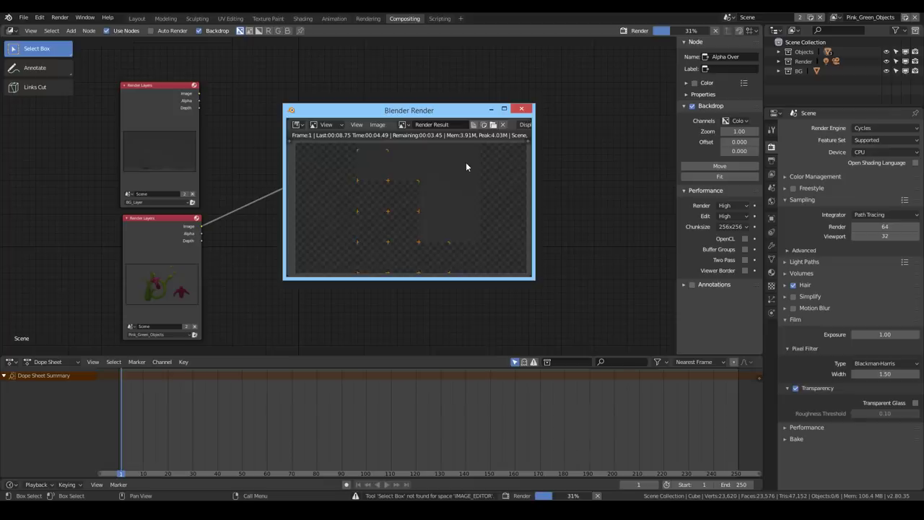
click(521, 109)
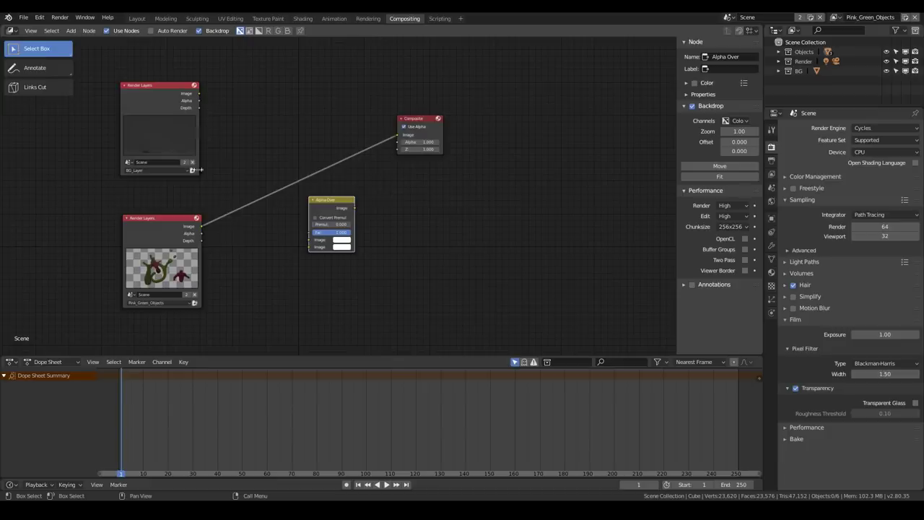
- Feed the BG_Layer image into Alpha Over's first image input and Pink_Green_Objects into the second, and route the result to Composite
drag(200, 226, 309, 246)
drag(199, 93, 313, 244)
drag(354, 208, 335, 124)
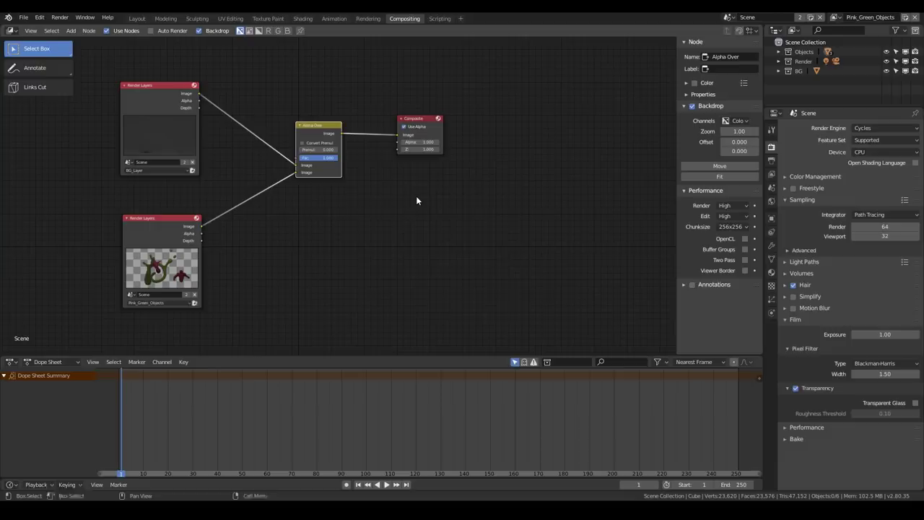
- Add a Viewer node below the Composite node and connect the Alpha Over image to it
key(shift+a)
mouse_move(415, 196)
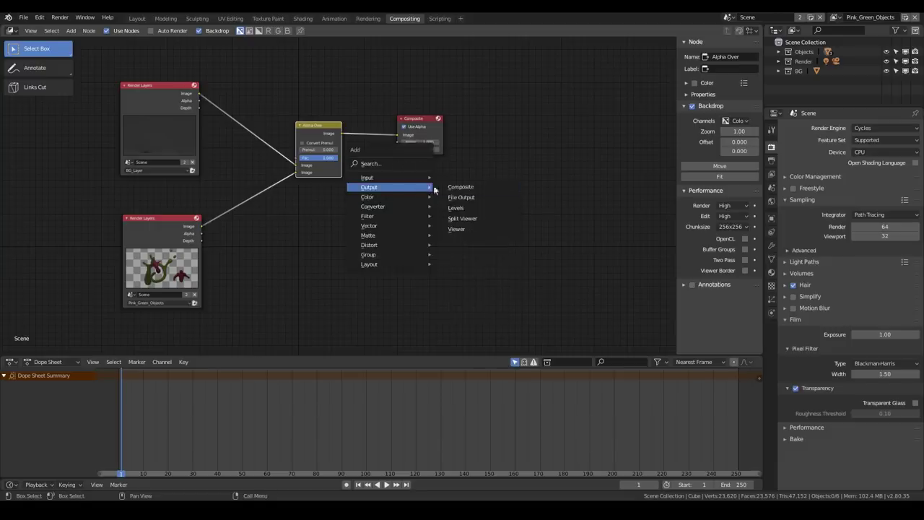
click(473, 222)
key(Escape)
key(shift+a)
mouse_move(437, 198)
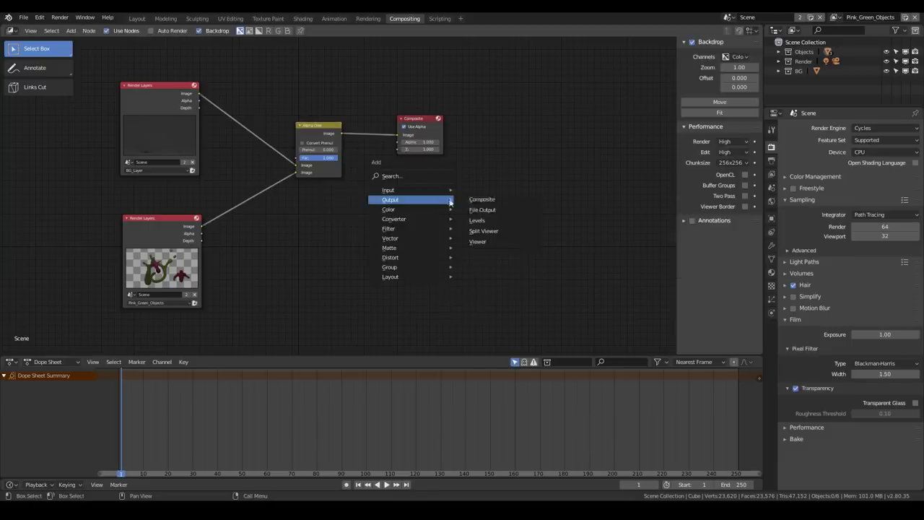
click(488, 241)
click(395, 167)
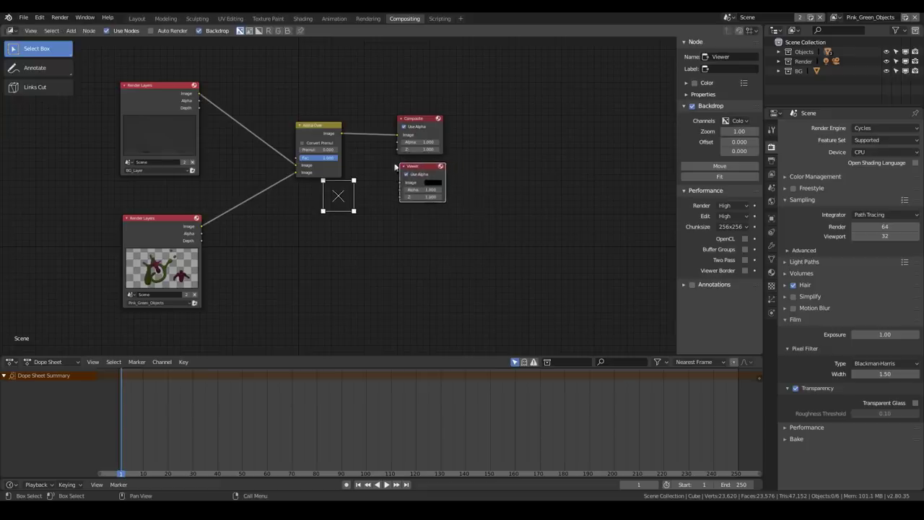
drag(343, 135, 401, 182)
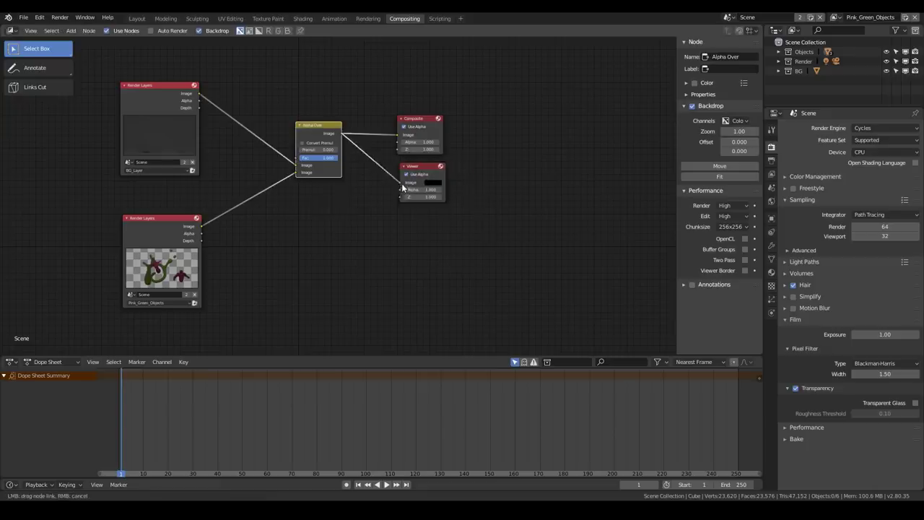
- Examine the combined layers in the compositor backdrop behind the node network
middle_drag(337, 163, 274, 120)
mouse_move(274, 120)
mouse_down()
mouse_move(239, 120)
mouse_move(274, 121)
mouse_up()
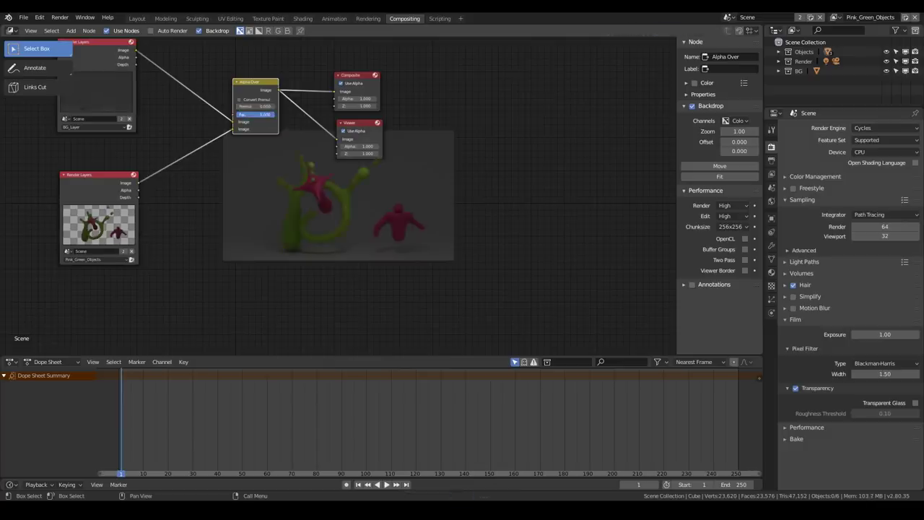
scroll(309, 189, up, 2)
middle_drag(308, 189, 338, 164)
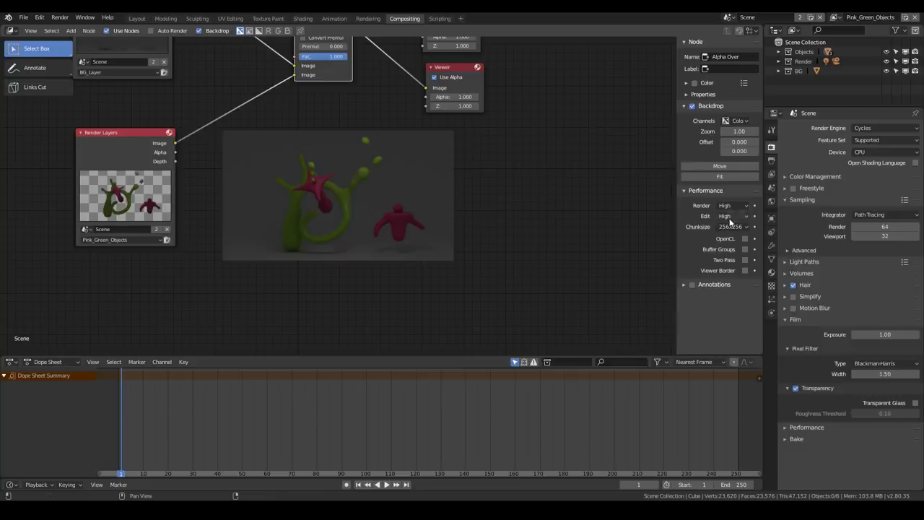
click(770, 128)
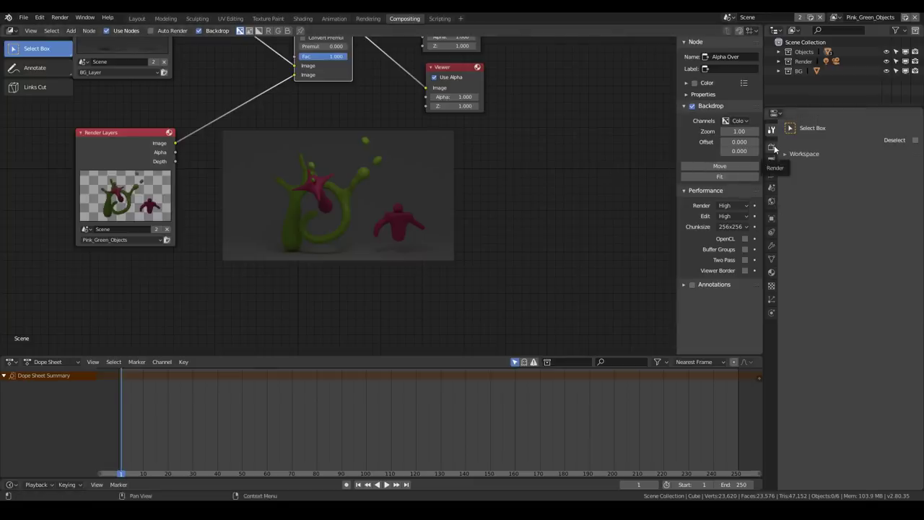
key(Home)
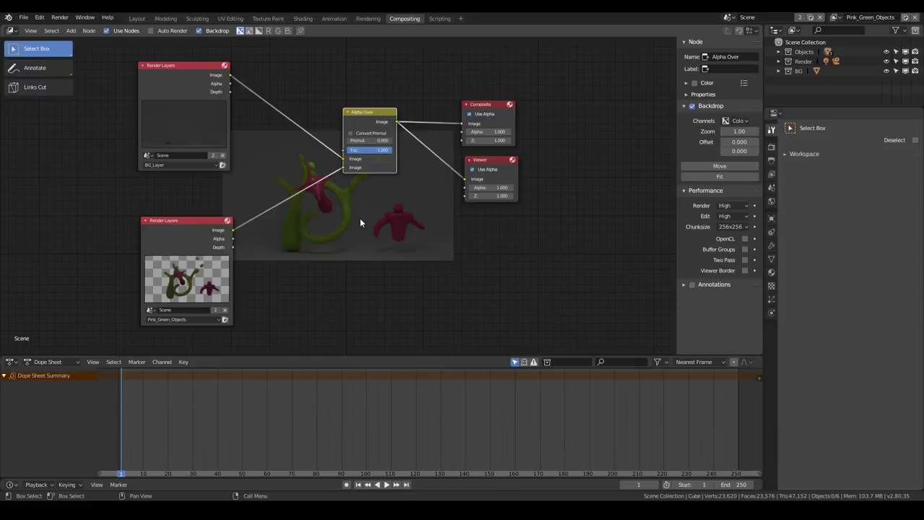
middle_drag(352, 231, 300, 205)
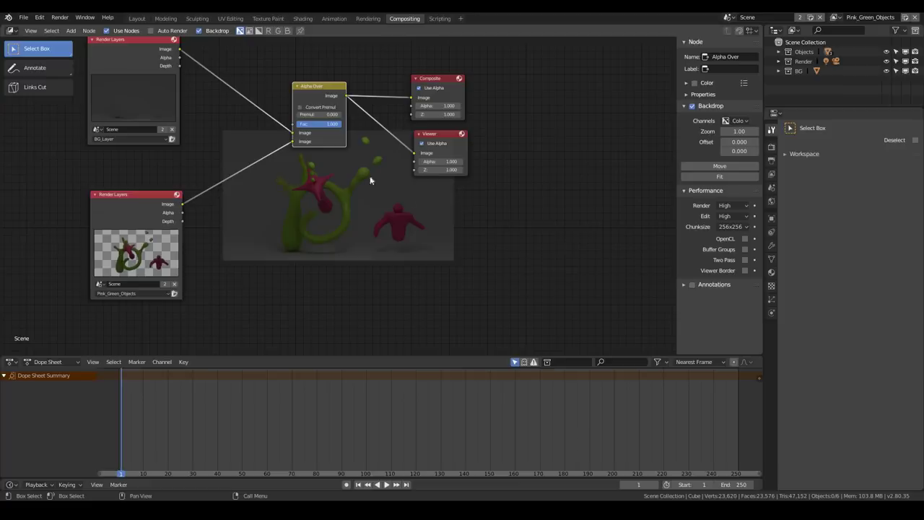
- Review the render and output properties, the material's settings section and the available editor types
click(772, 148)
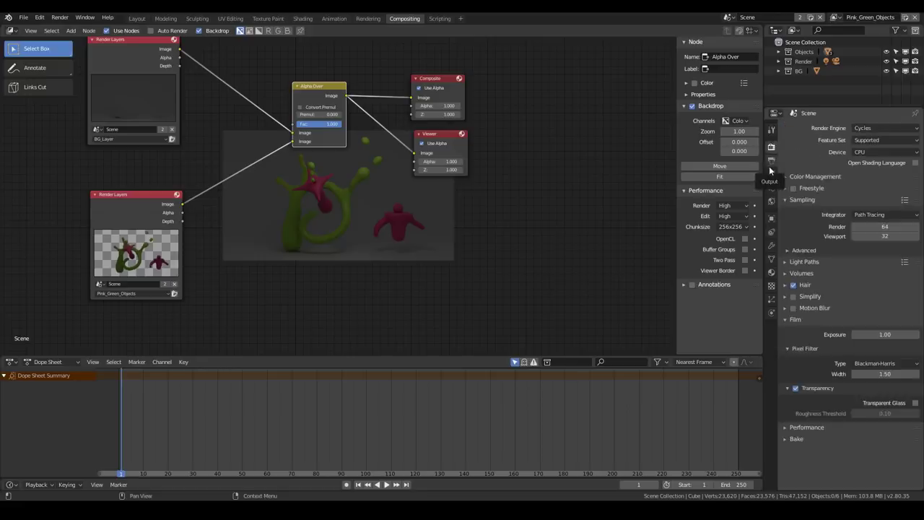
click(771, 163)
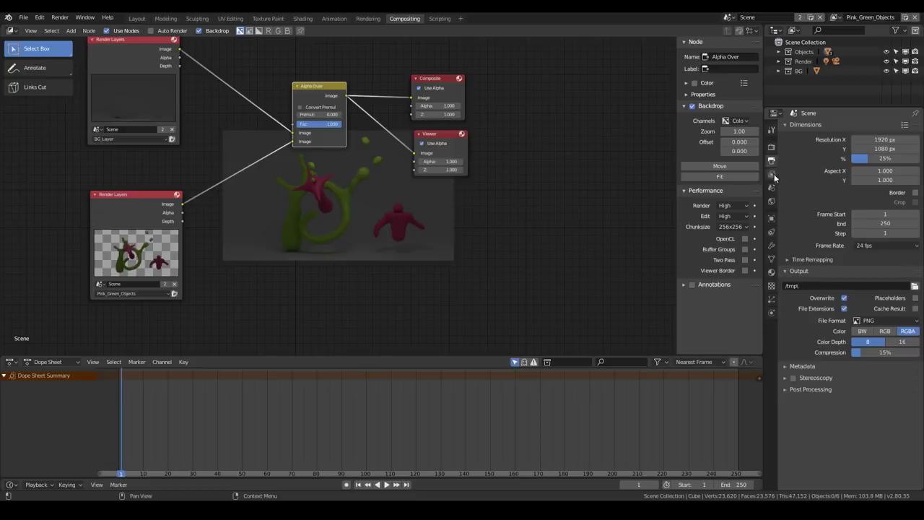
click(771, 272)
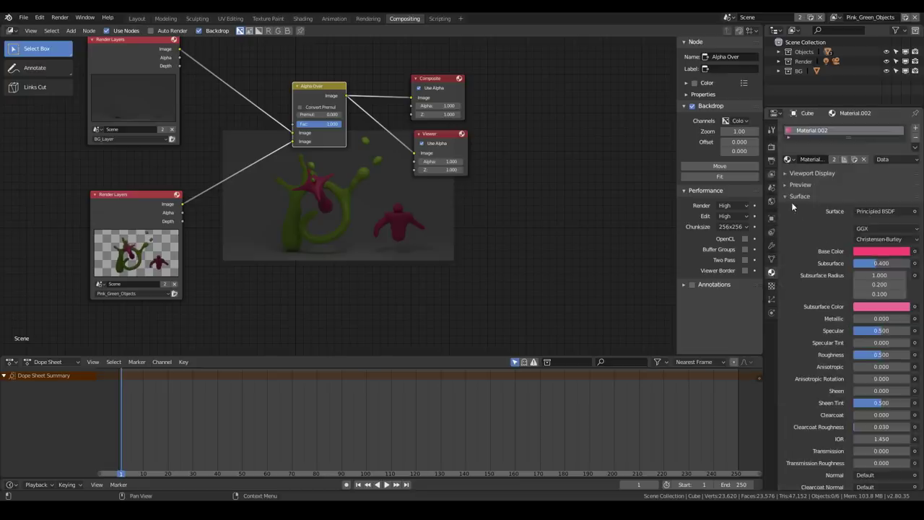
drag(848, 138, 850, 196)
click(799, 244)
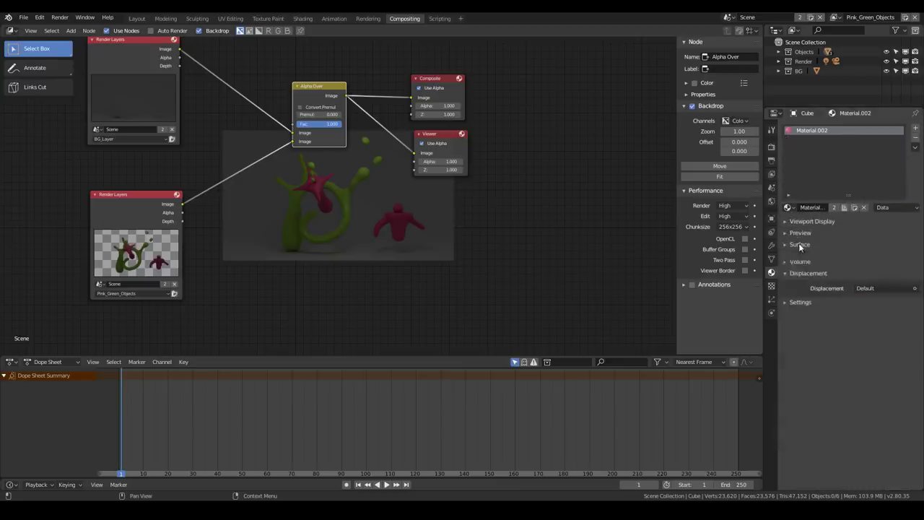
click(793, 269)
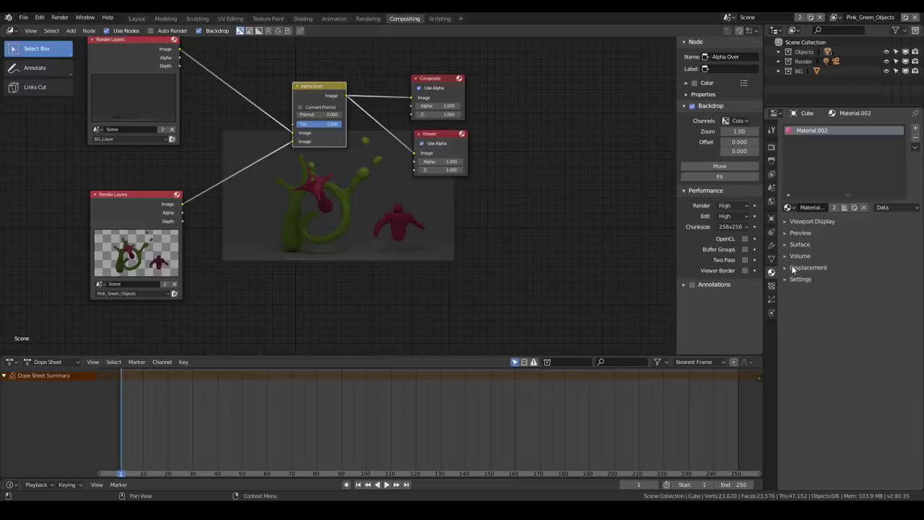
click(808, 279)
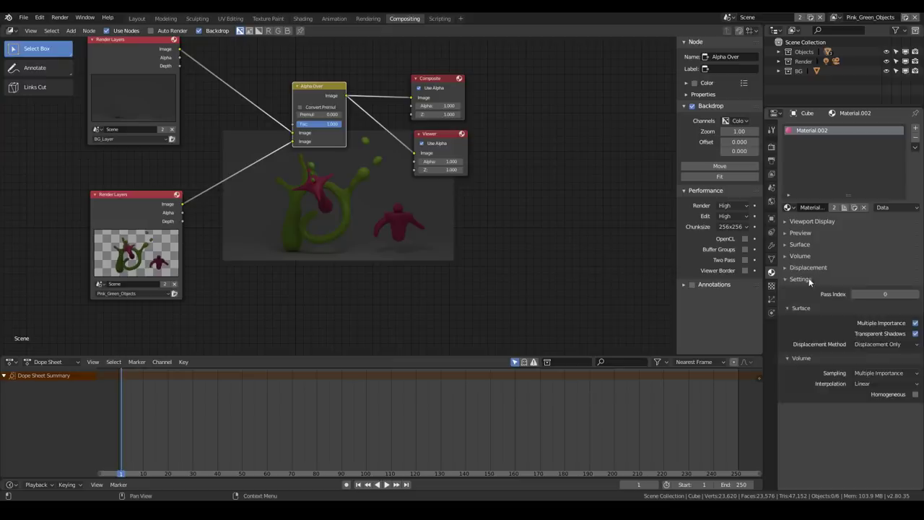
click(809, 279)
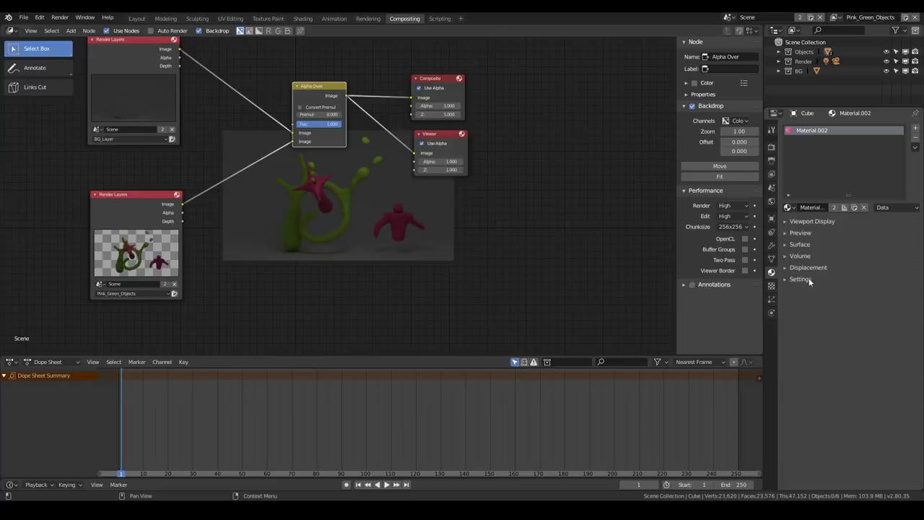
key(Home)
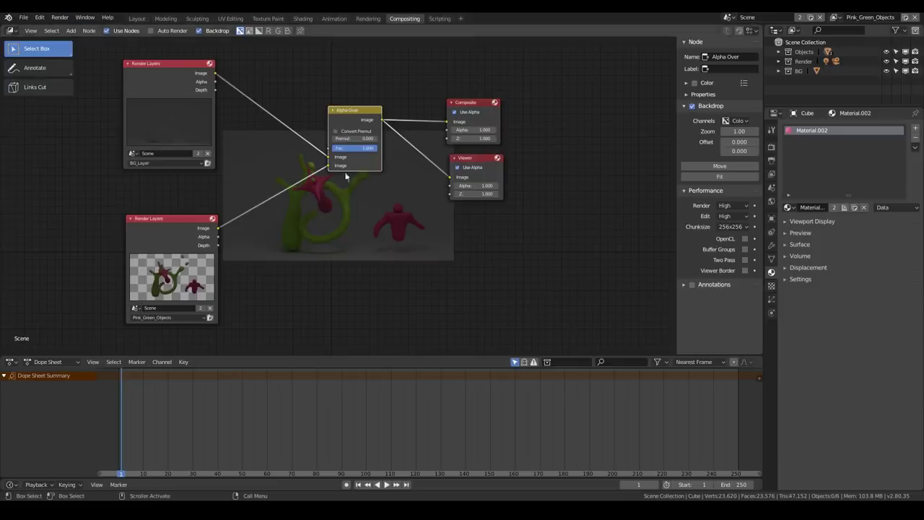
click(11, 31)
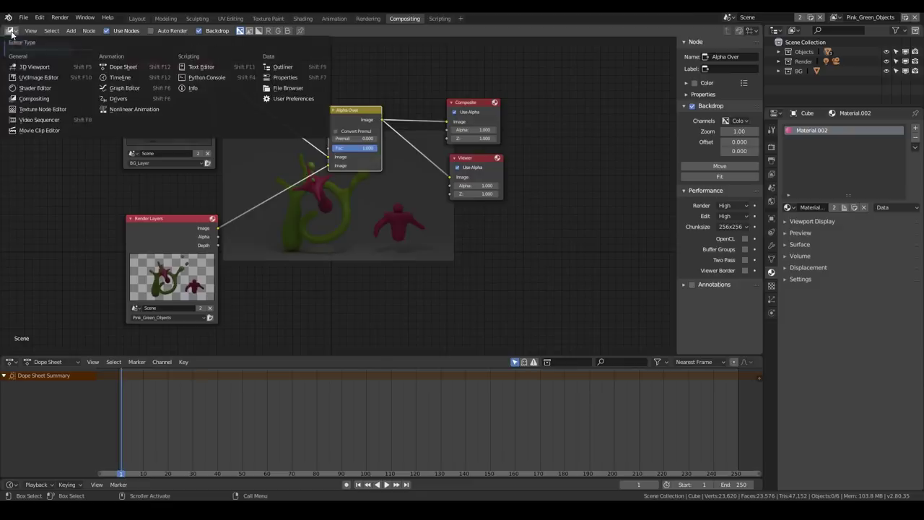
key(Escape)
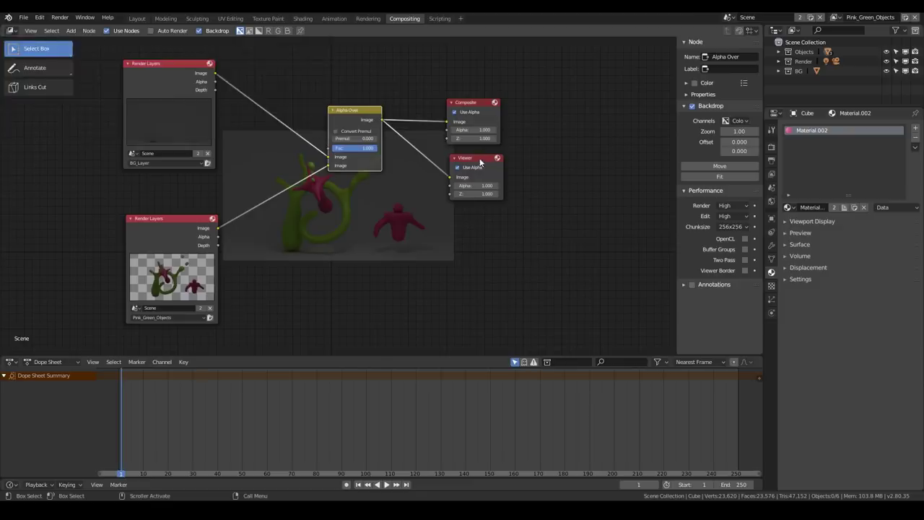
- Return to the Layout workspace and start a new General file
click(137, 18)
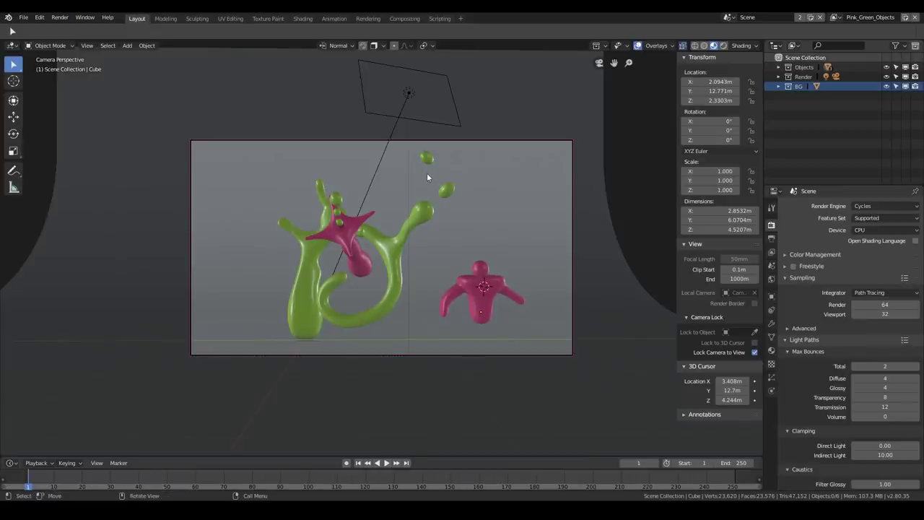
click(24, 20)
mouse_move(31, 31)
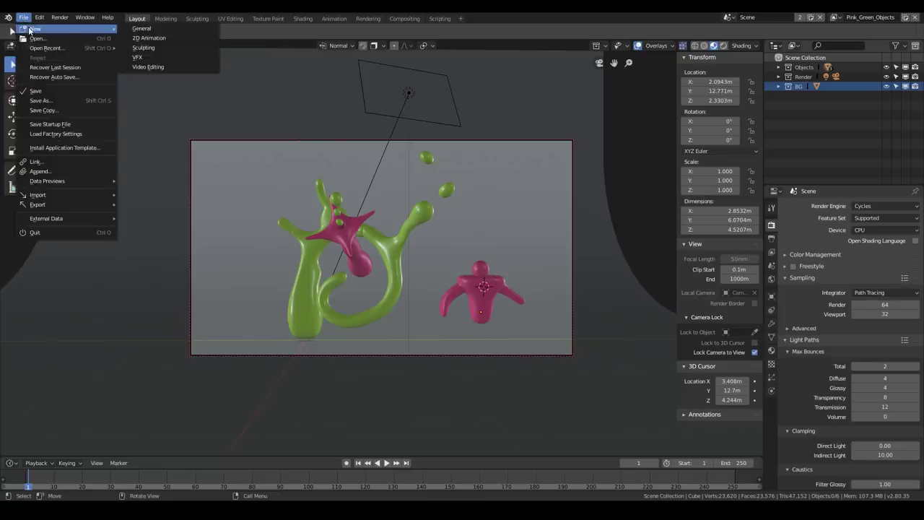
click(137, 29)
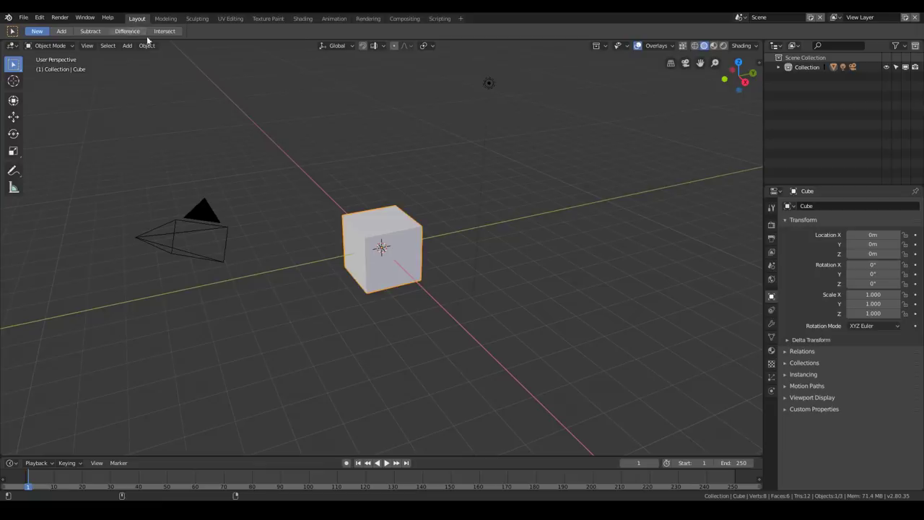
- Switch to the Sculpting workspace and view the default cube from a greater distance
middle_drag(405, 238, 478, 240)
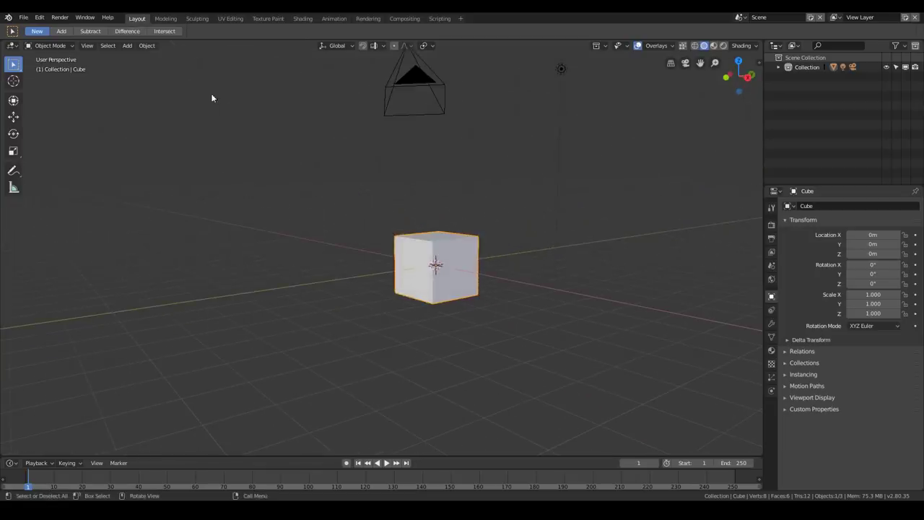
click(192, 18)
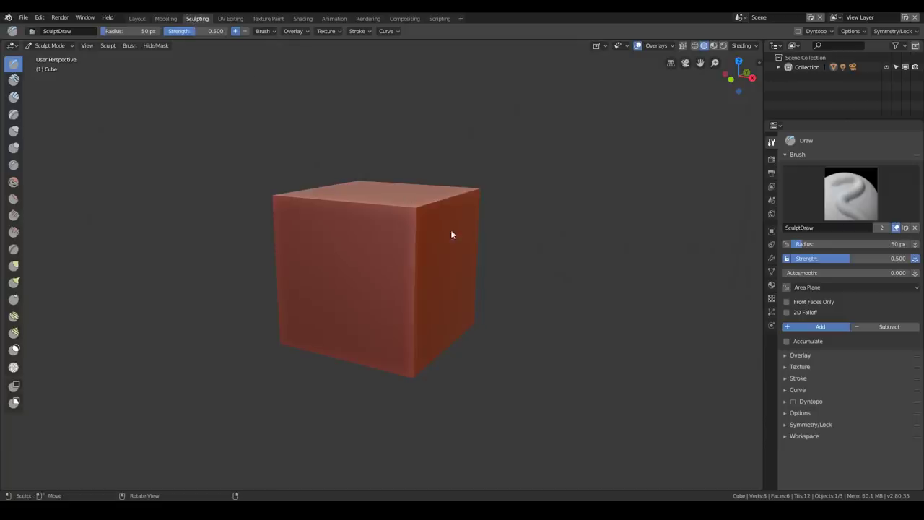
shift+middle_drag(488, 232, 517, 238)
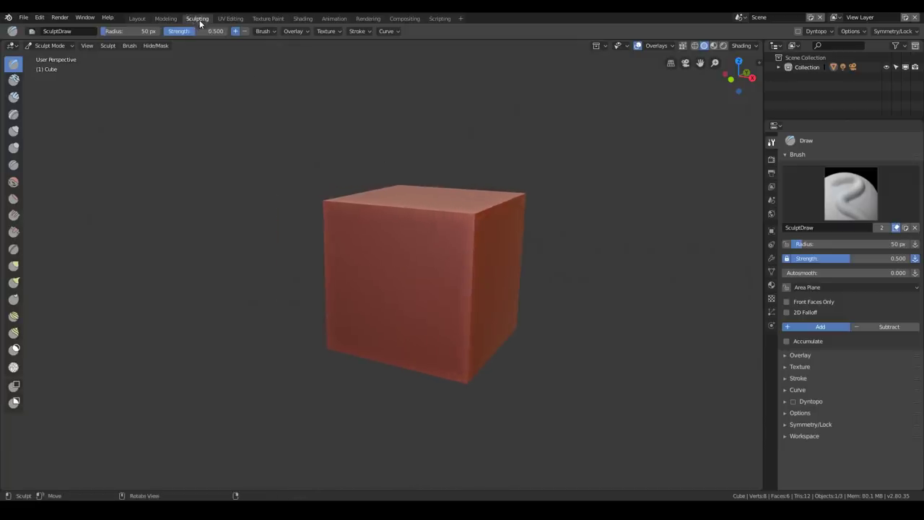
mouse_move(336, 191)
middle_down()
mouse_move(392, 204)
mouse_move(398, 180)
mouse_move(324, 190)
mouse_move(349, 204)
middle_up()
scroll(350, 203, down, 3)
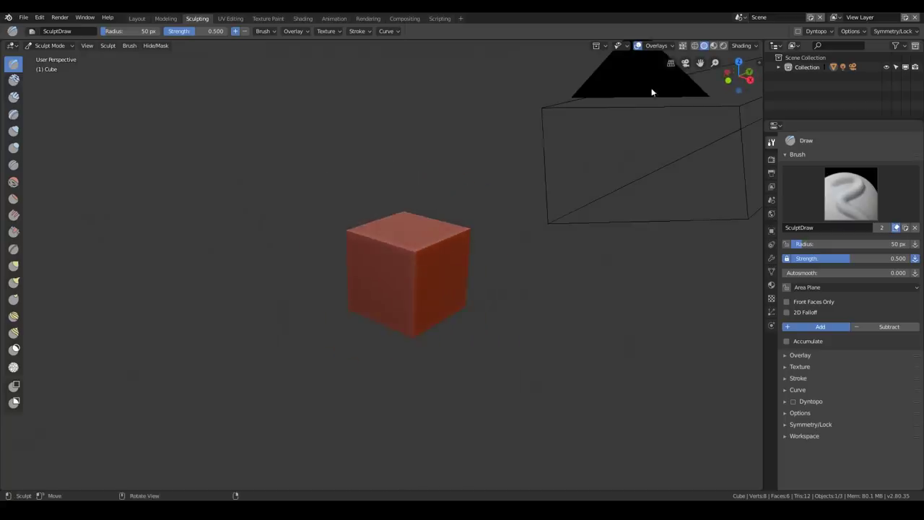
- Change the viewport's MatCap from the red material to the beige-brown clay one and view the cube up close
click(743, 46)
click(762, 93)
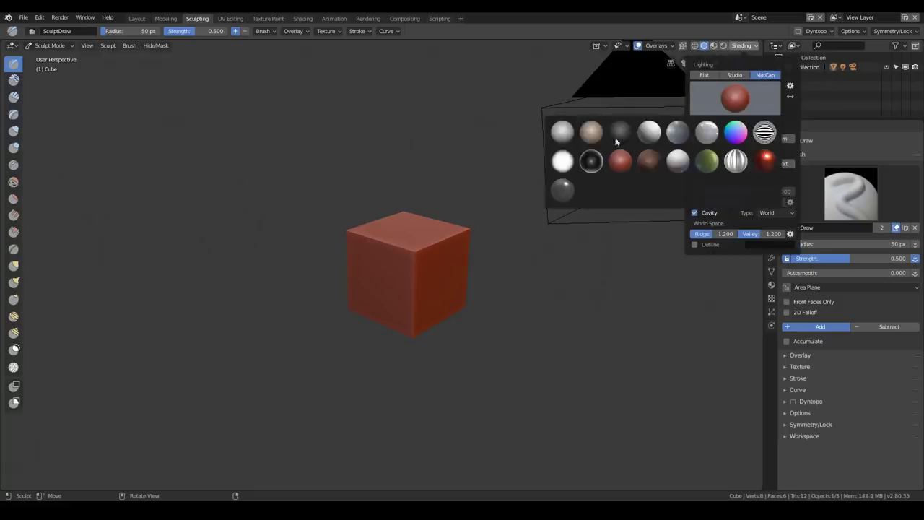
click(591, 131)
mouse_move(408, 254)
middle_down()
mouse_move(441, 241)
mouse_move(406, 248)
middle_up()
scroll(433, 242, up, 3)
mouse_move(485, 231)
middle_down()
mouse_move(419, 278)
mouse_move(408, 253)
mouse_move(394, 282)
mouse_move(390, 259)
mouse_move(405, 254)
middle_up()
click(743, 45)
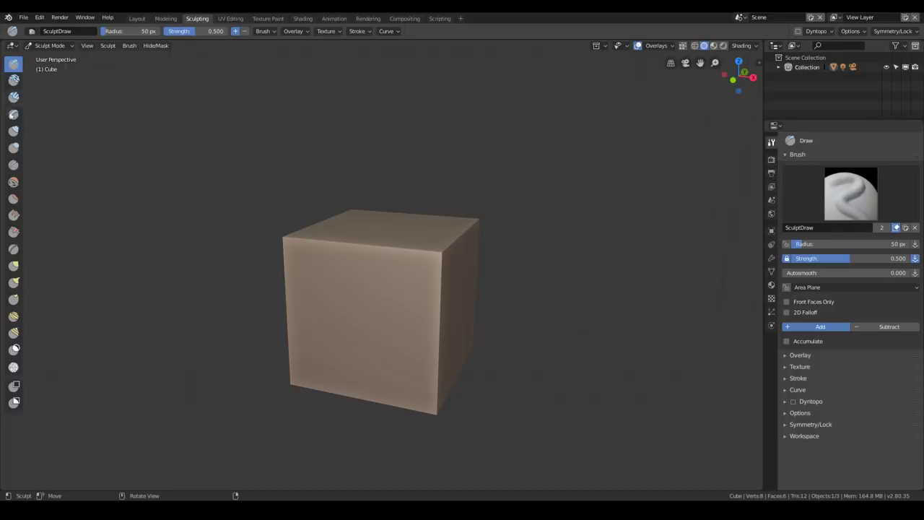
- Enable Dyntopo and choose the Clay Strips brush for sculpting the cube
click(798, 31)
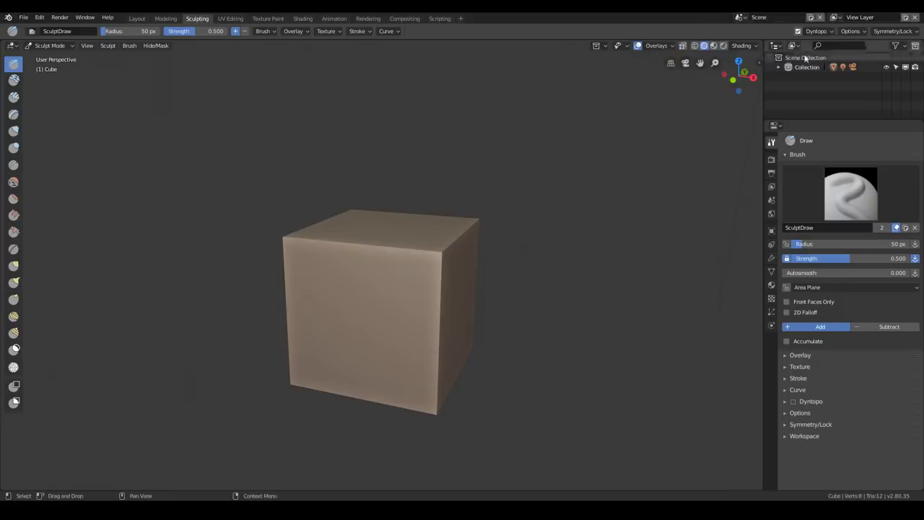
click(884, 32)
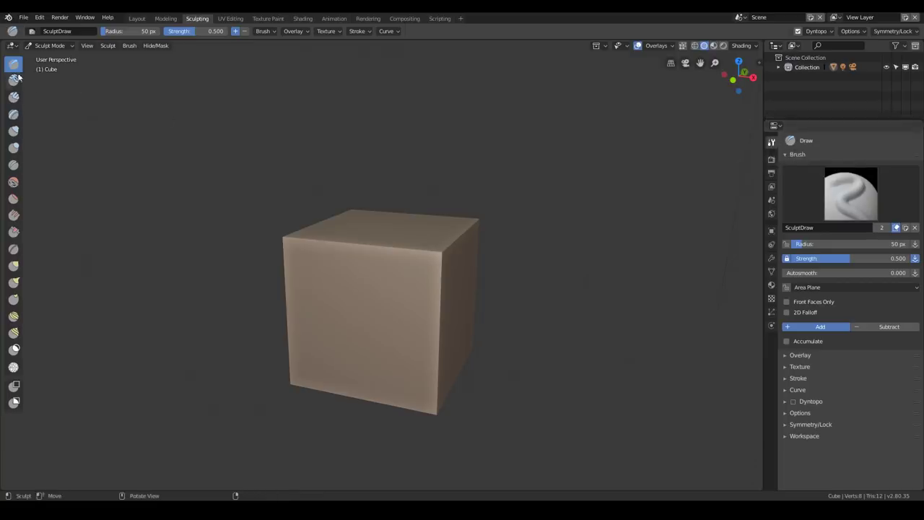
click(14, 80)
click(13, 82)
click(13, 66)
click(13, 81)
click(14, 98)
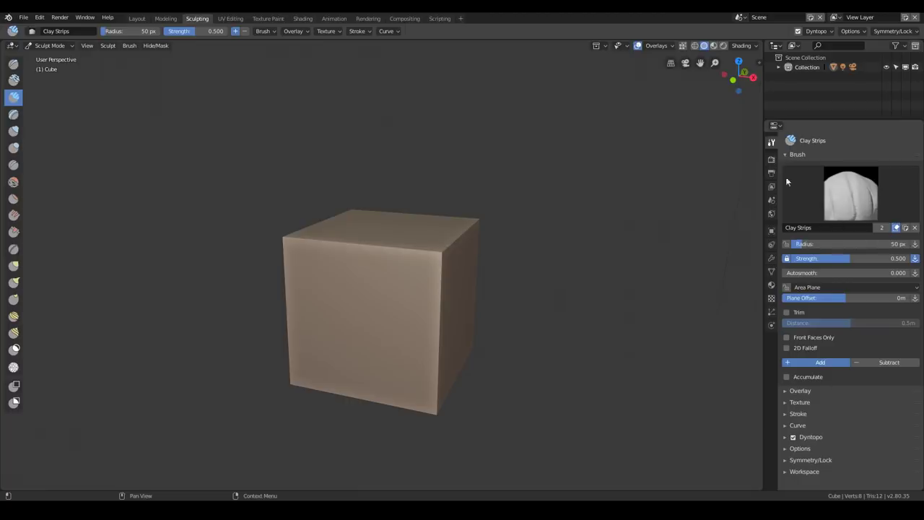
- Check the symmetry options, then turn on the wireframe overlay and raise its value to 1.000
click(910, 33)
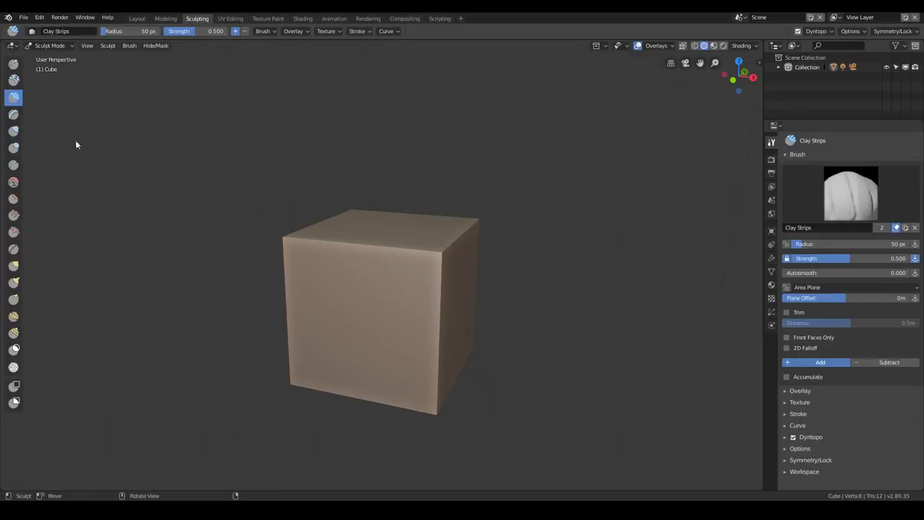
middle_drag(295, 240, 442, 210)
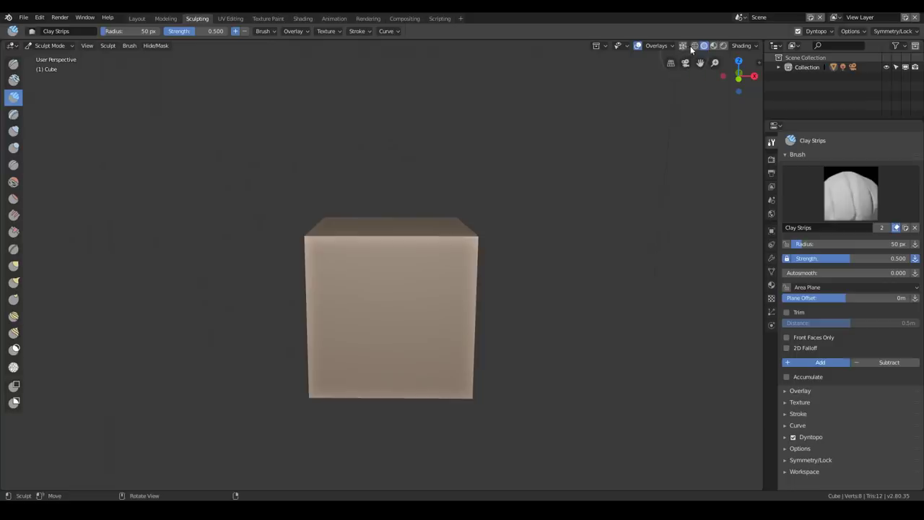
click(893, 31)
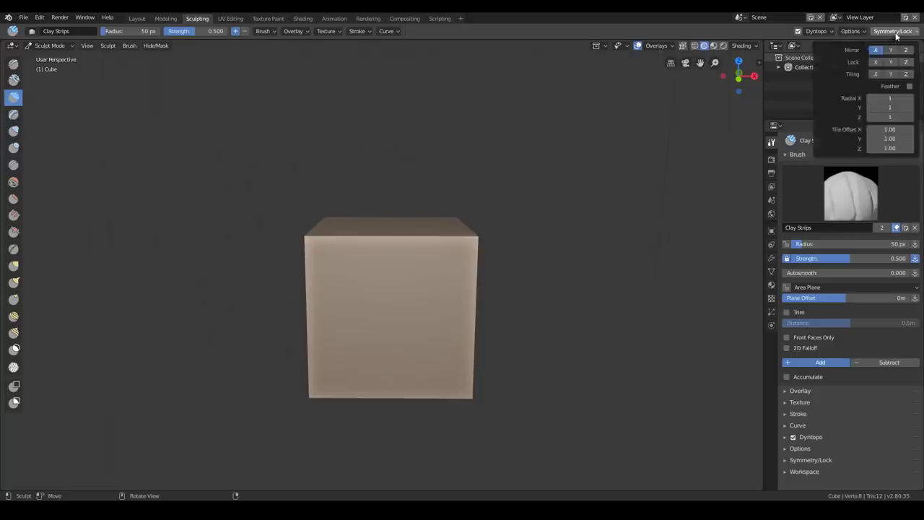
click(672, 46)
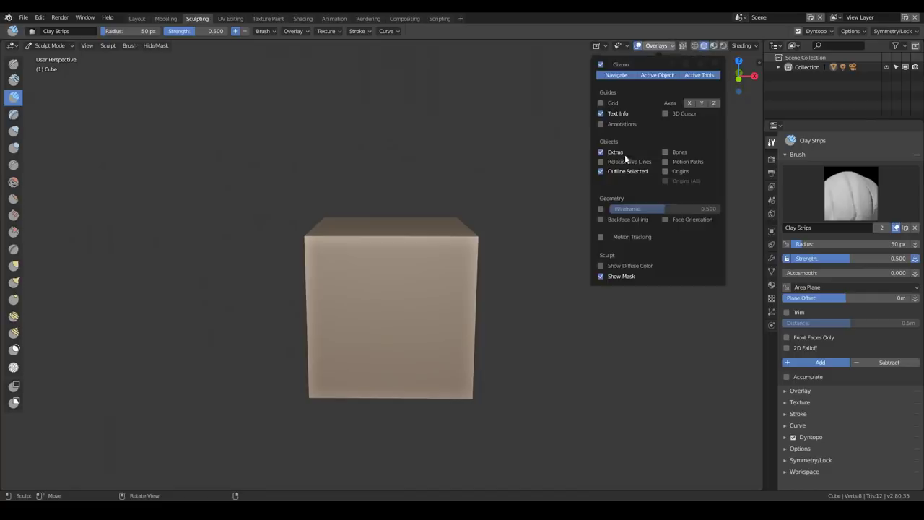
click(600, 209)
drag(606, 208, 711, 208)
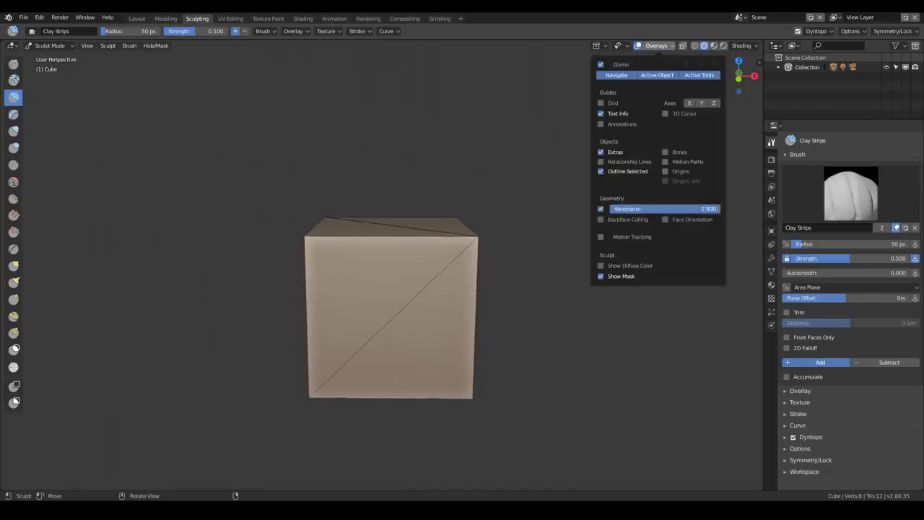
- Sculpt Clay Strips strokes across the cube's front face, upper edge and adjoining side
mouse_move(320, 260)
mouse_down()
mouse_move(387, 249)
mouse_move(455, 314)
mouse_move(426, 315)
mouse_move(320, 388)
mouse_move(313, 340)
mouse_up()
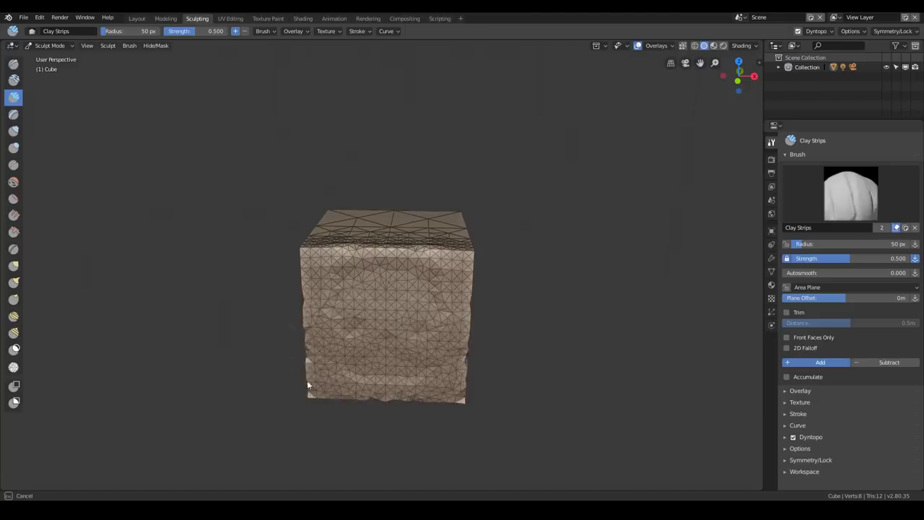
middle_drag(390, 302, 389, 367)
drag(337, 226, 361, 253)
middle_drag(384, 270, 433, 283)
mouse_move(334, 220)
mouse_down()
mouse_move(320, 265)
mouse_move(317, 247)
mouse_move(318, 303)
mouse_up()
middle_drag(339, 303, 373, 291)
- Try Clay Strips strokes on the cube from a greater viewing distance and undo the last two
scroll(372, 289, down, 4)
mouse_move(370, 288)
mouse_down()
mouse_move(351, 330)
mouse_move(357, 286)
mouse_move(384, 273)
mouse_up()
middle_drag(384, 268, 378, 287)
mouse_move(380, 290)
mouse_down()
mouse_move(361, 327)
mouse_move(430, 278)
mouse_move(443, 285)
mouse_up()
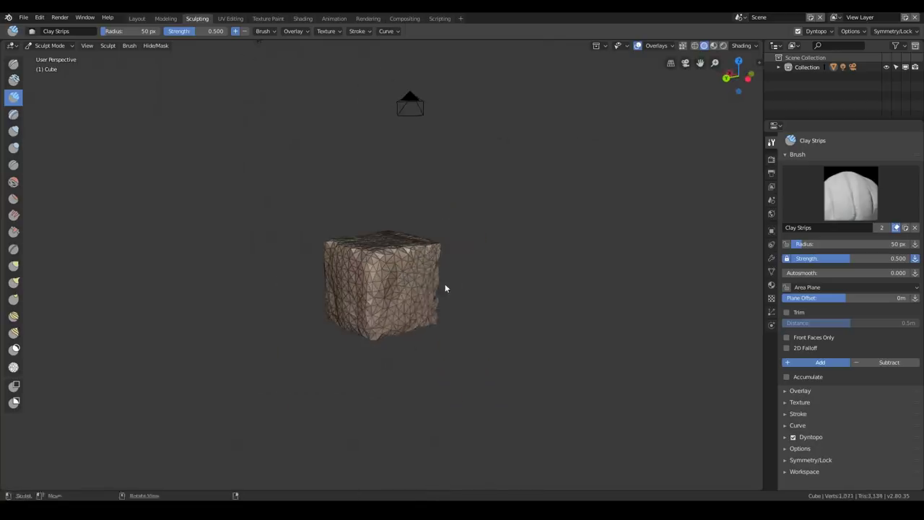
middle_drag(445, 288, 331, 236)
key(ctrl+z)
key(ctrl+z)
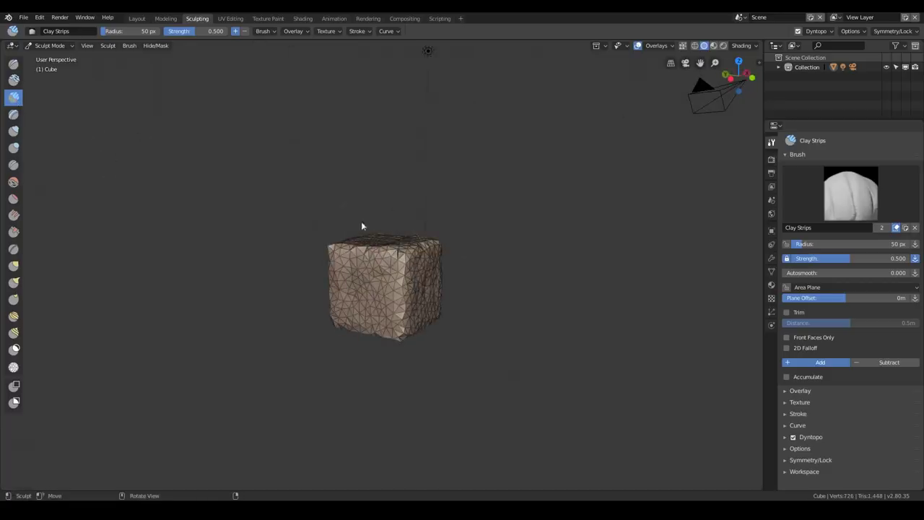
- Sculpt more Clay Strips strokes around the cube's sides and upper edges to round its form
middle_drag(360, 221, 362, 252)
drag(411, 255, 384, 247)
middle_drag(384, 247, 346, 231)
scroll(367, 257, up, 5)
scroll(401, 267, down, 3)
middle_drag(346, 383, 330, 353)
mouse_move(344, 337)
mouse_down()
mouse_move(414, 329)
mouse_move(373, 278)
mouse_up()
mouse_move(373, 277)
middle_down()
mouse_move(370, 299)
mouse_move(373, 254)
mouse_move(373, 284)
mouse_move(447, 318)
middle_up()
drag(446, 317, 321, 320)
mouse_move(322, 320)
middle_down()
mouse_move(331, 286)
mouse_move(338, 304)
middle_up()
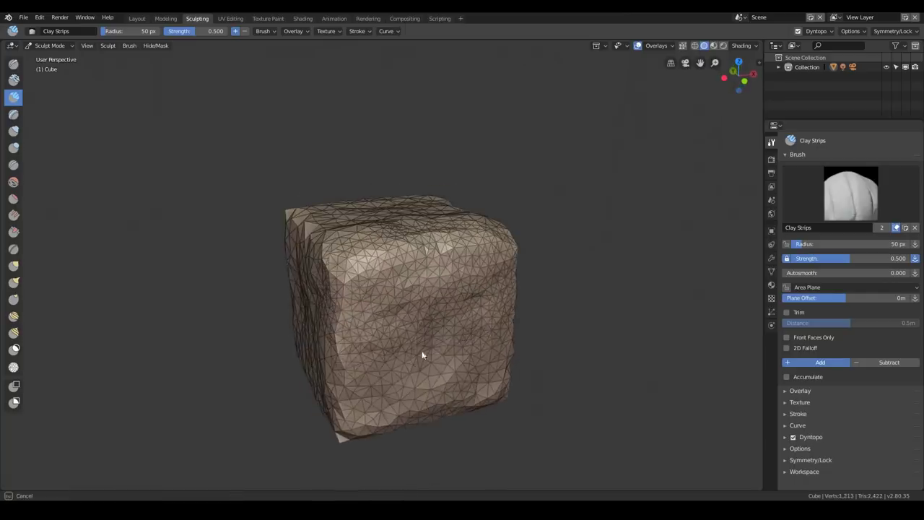
drag(385, 250, 498, 228)
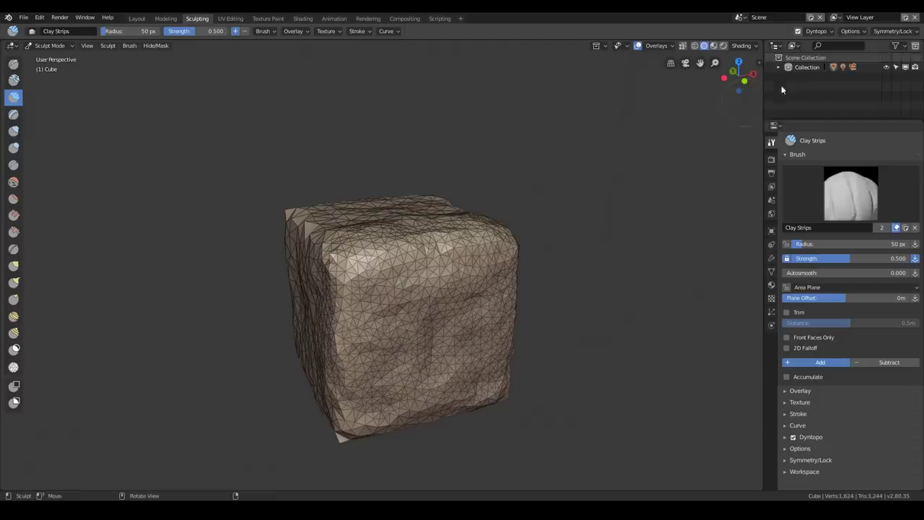
- Keep Subdivide Collapse refinement, set Dyntopo detailing to Constant Detail and sample its resolution from the cube's upper front area
click(817, 31)
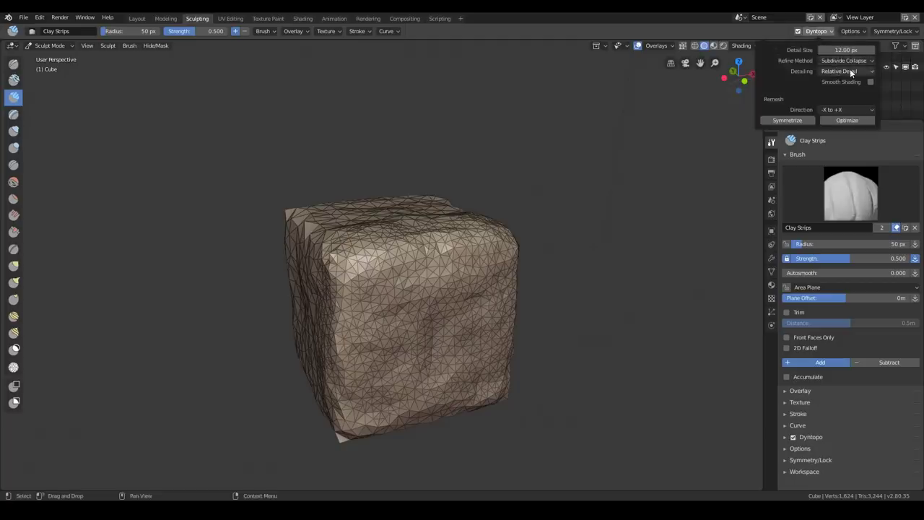
click(837, 62)
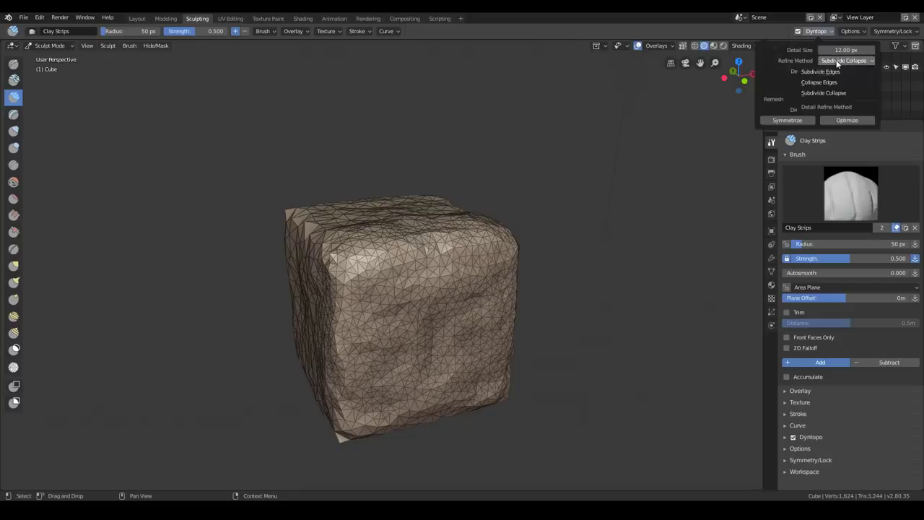
click(837, 92)
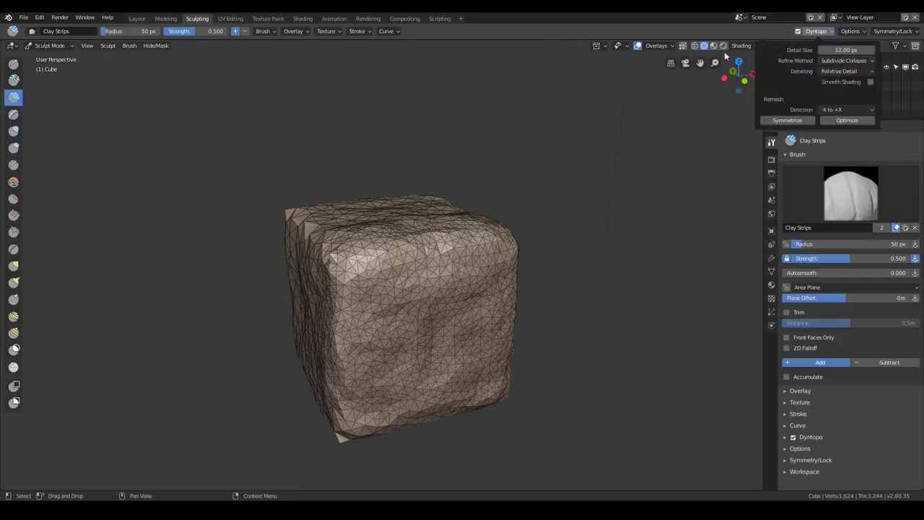
click(830, 71)
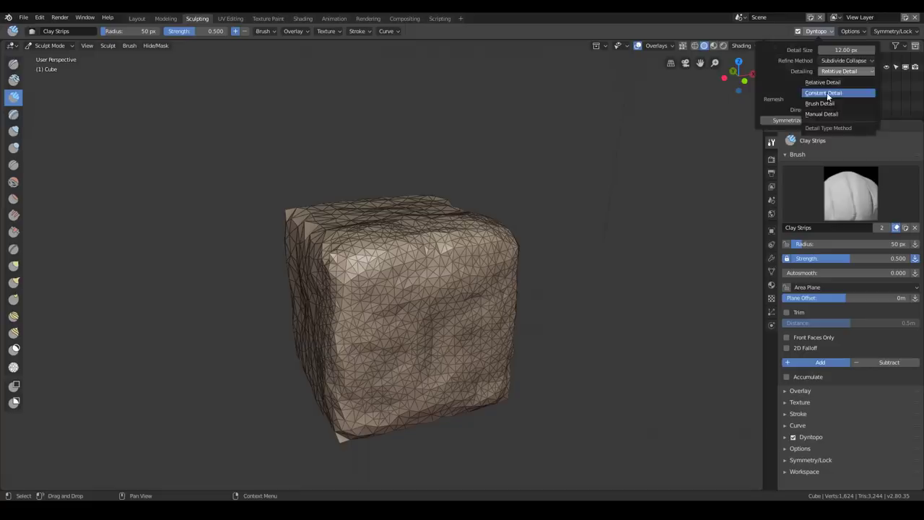
click(823, 93)
click(870, 49)
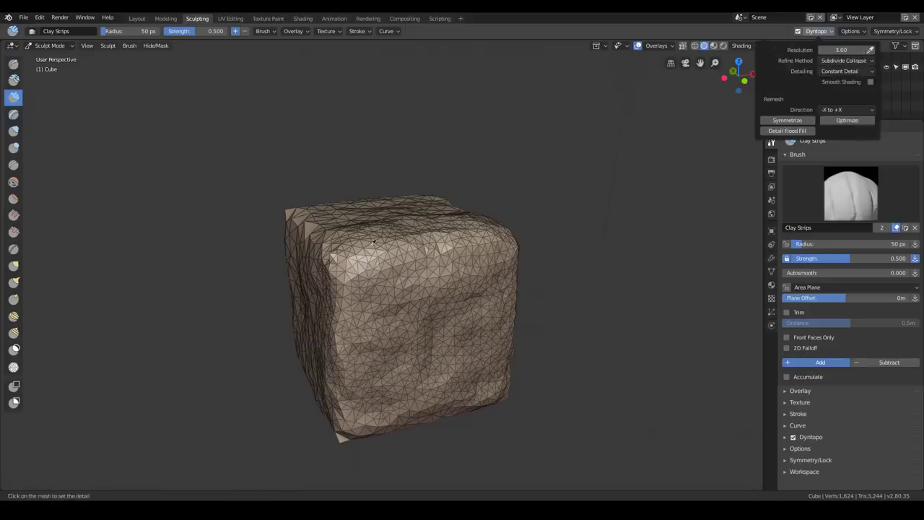
click(374, 252)
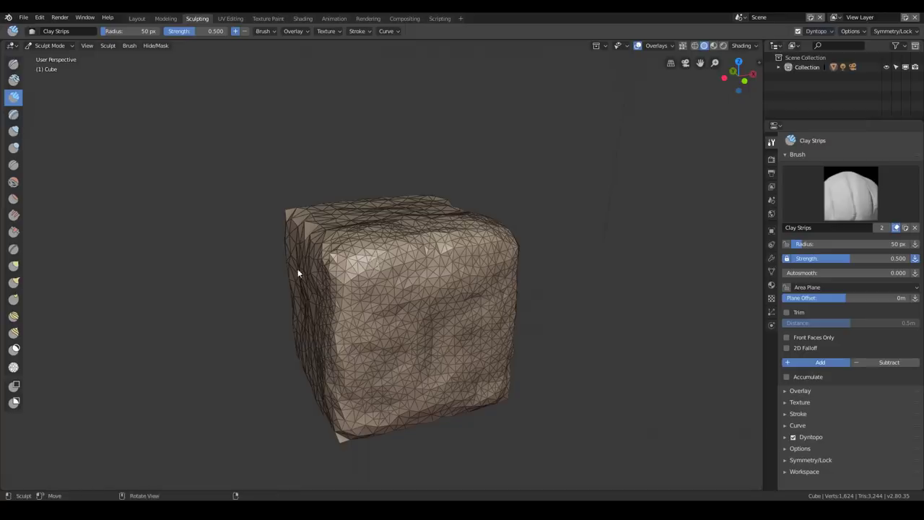
- Sculpt the cube's sides, corners and underside edges with Clay Strips at the constant detail resolution
middle_drag(298, 269, 404, 259)
mouse_move(404, 259)
mouse_down()
mouse_move(285, 281)
mouse_move(400, 268)
mouse_move(419, 285)
mouse_up()
mouse_move(404, 281)
middle_down()
mouse_move(364, 302)
mouse_move(366, 314)
middle_up()
mouse_move(423, 269)
mouse_down()
mouse_move(396, 217)
mouse_move(336, 198)
mouse_move(304, 269)
mouse_move(386, 313)
mouse_move(382, 342)
mouse_up()
middle_drag(381, 342, 355, 305)
drag(402, 380, 427, 406)
middle_drag(426, 407, 416, 364)
mouse_move(433, 389)
mouse_down()
mouse_move(478, 388)
mouse_move(440, 373)
mouse_move(319, 383)
mouse_move(321, 350)
mouse_move(305, 371)
mouse_up()
mouse_move(330, 378)
middle_down()
mouse_move(415, 336)
mouse_move(334, 348)
middle_up()
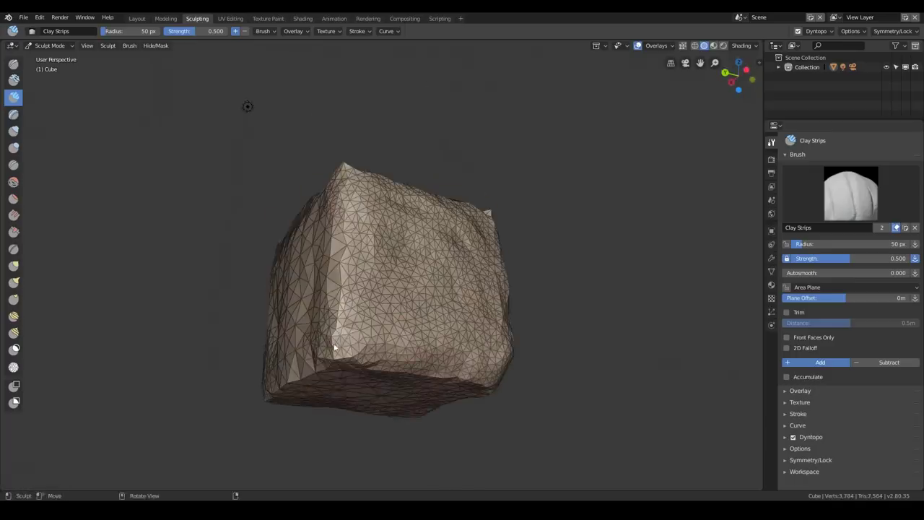
mouse_move(319, 283)
mouse_down()
mouse_move(322, 270)
mouse_move(346, 278)
mouse_up()
- Sculpt a mirrored brow ridge with eye hollows on the front face using Clay Strips
scroll(377, 273, up, 2)
mouse_move(458, 263)
middle_down()
mouse_move(378, 273)
mouse_move(335, 295)
middle_up()
scroll(324, 291, down, 4)
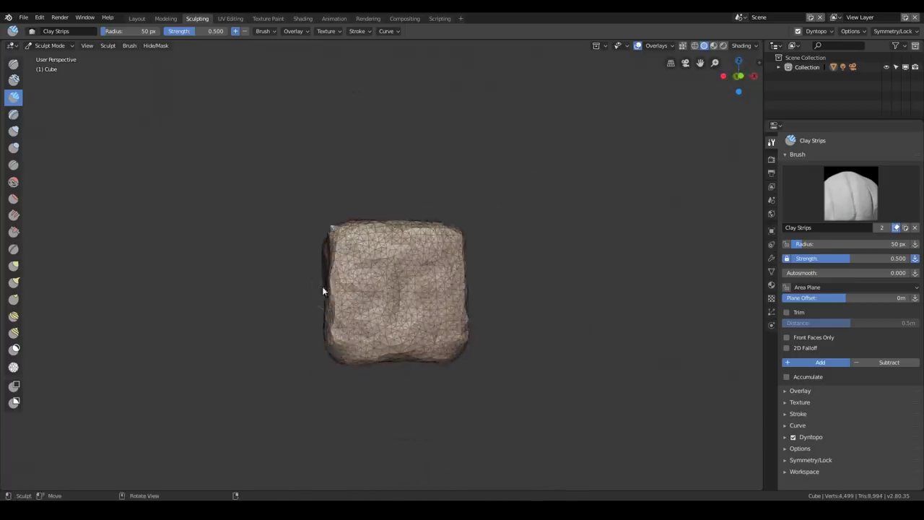
scroll(349, 272, up, 2)
mouse_move(324, 274)
mouse_down()
mouse_move(440, 297)
mouse_move(315, 283)
mouse_move(371, 290)
mouse_move(324, 262)
mouse_move(412, 270)
mouse_move(391, 243)
mouse_move(401, 236)
mouse_up()
middle_drag(401, 236, 399, 250)
scroll(400, 251, down, 4)
mouse_move(399, 250)
mouse_down()
mouse_move(356, 235)
mouse_move(386, 237)
mouse_up()
middle_drag(385, 235, 436, 266)
- Switch to Edit Mode and back to Sculpt Mode, hide the overlays and re-enable Dyntopo despite the vertex data warning
key(Tab)
key(Tab)
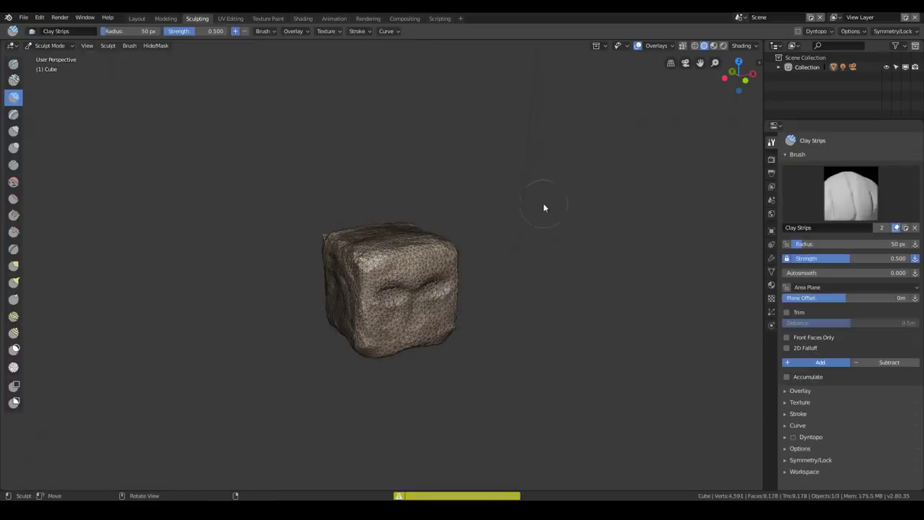
click(638, 45)
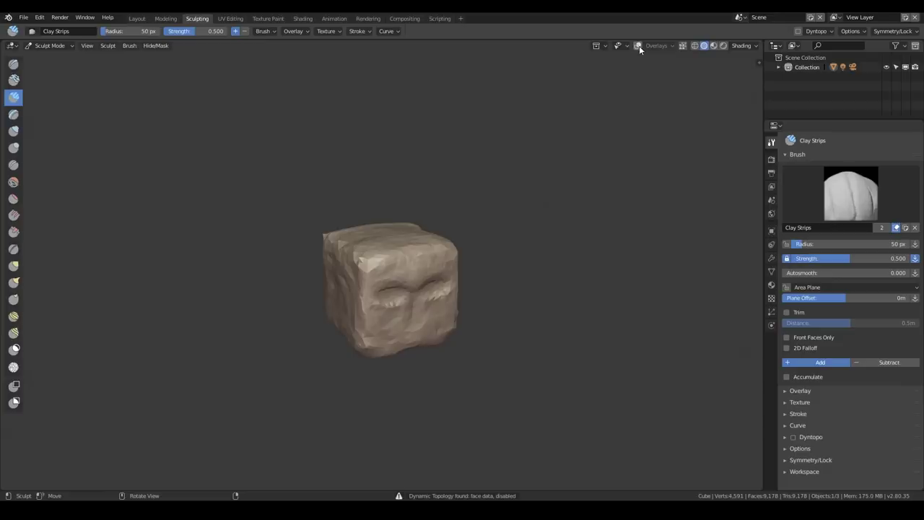
click(819, 31)
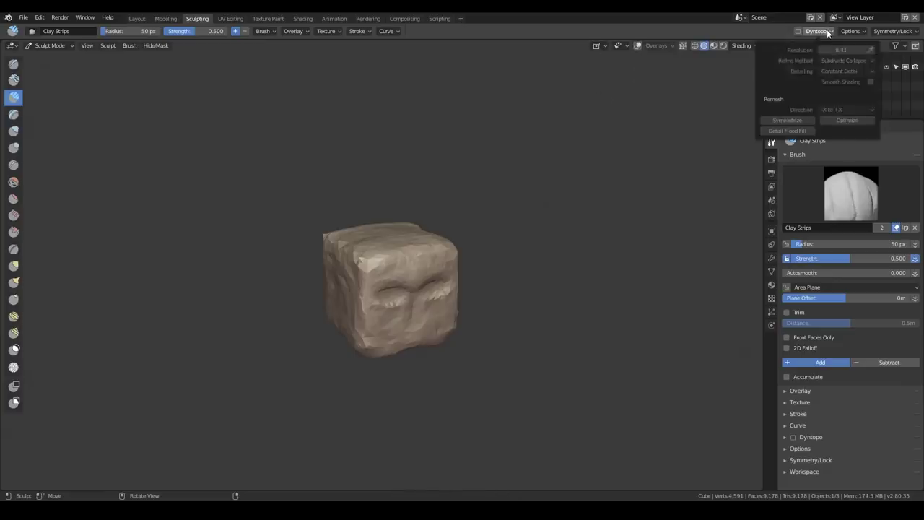
click(806, 31)
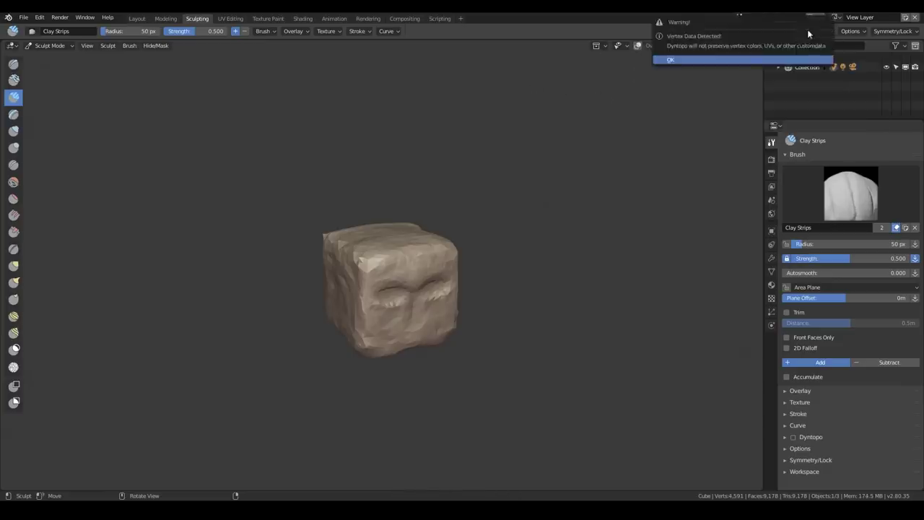
click(732, 58)
- Show the viewport overlays again with the wireframe overlay turned off
click(637, 45)
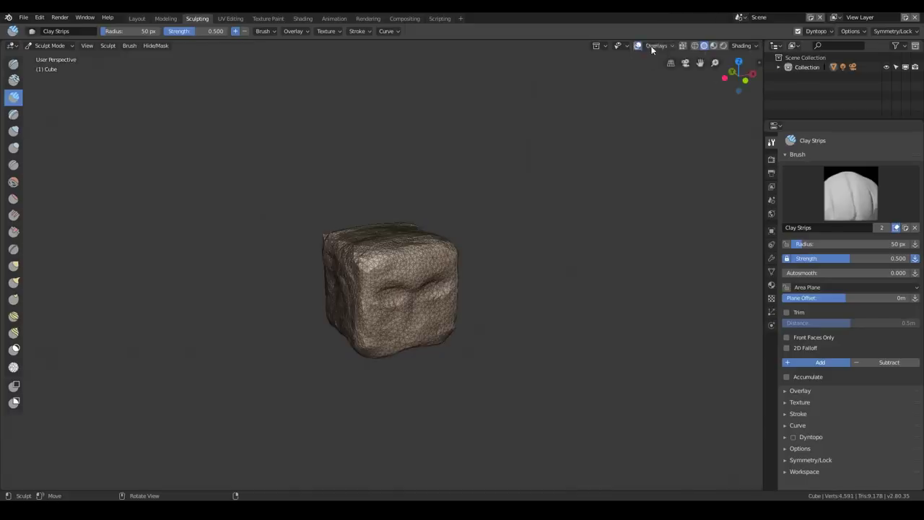
click(654, 46)
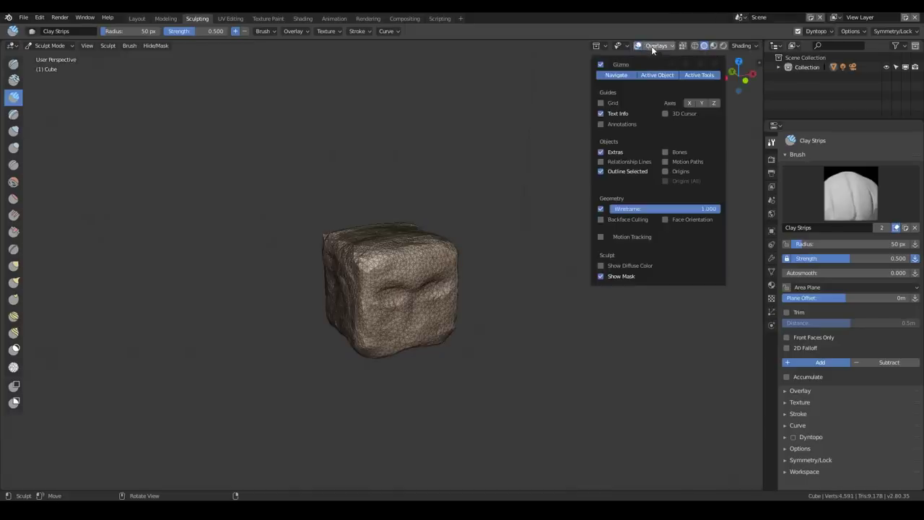
click(600, 208)
- Build up the brow area with Clay Strips and smooth part of the upper front surface
mouse_move(350, 250)
mouse_down()
mouse_move(356, 254)
mouse_move(331, 242)
mouse_move(347, 241)
mouse_up()
shift+drag(420, 260, 428, 240)
middle_drag(408, 261, 334, 251)
scroll(332, 253, up, 3)
mouse_move(333, 254)
mouse_down()
mouse_move(351, 241)
mouse_move(324, 239)
mouse_move(371, 260)
mouse_move(306, 274)
mouse_move(398, 278)
mouse_move(336, 267)
mouse_move(355, 320)
mouse_move(383, 306)
mouse_move(355, 305)
mouse_move(386, 316)
mouse_up()
drag(385, 262, 399, 283)
mouse_move(390, 268)
middle_down()
mouse_move(381, 305)
mouse_move(412, 291)
mouse_move(423, 255)
middle_up()
mouse_move(402, 263)
mouse_down()
mouse_move(397, 271)
mouse_move(417, 253)
mouse_move(378, 254)
mouse_up()
- Add Clay Strips volume to the forehead above the brow ridge, rounding the upper part of the head
middle_drag(381, 254, 394, 267)
mouse_move(394, 266)
mouse_down()
mouse_move(385, 281)
mouse_move(408, 249)
mouse_up()
middle_drag(409, 250, 391, 259)
mouse_move(394, 259)
mouse_down()
mouse_move(445, 241)
mouse_move(413, 238)
mouse_up()
middle_drag(413, 238, 393, 252)
mouse_move(394, 252)
mouse_down()
mouse_move(413, 233)
mouse_move(390, 233)
mouse_up()
mouse_move(389, 233)
middle_down()
mouse_move(351, 208)
mouse_move(363, 291)
middle_up()
- Sculpt the cheeks and lower front of the head with Clay Strips
drag(407, 325, 372, 359)
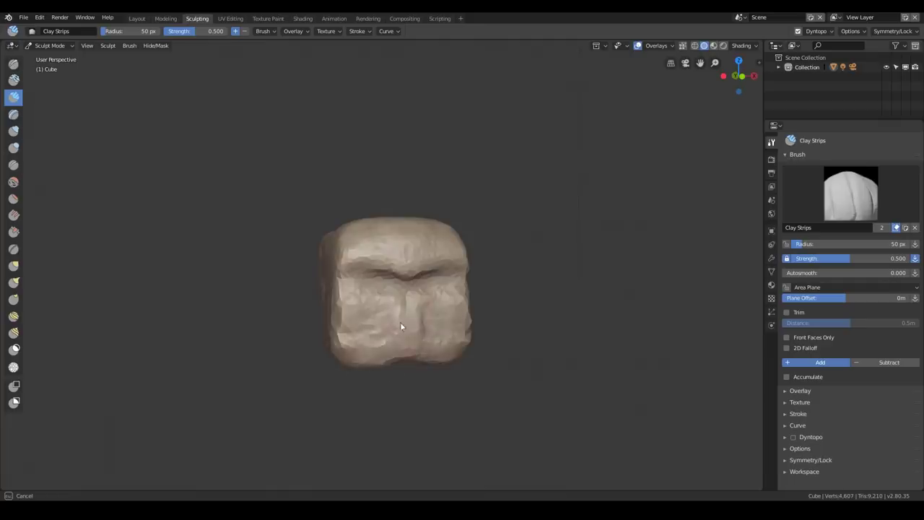
drag(353, 324, 340, 324)
middle_drag(470, 281, 503, 287)
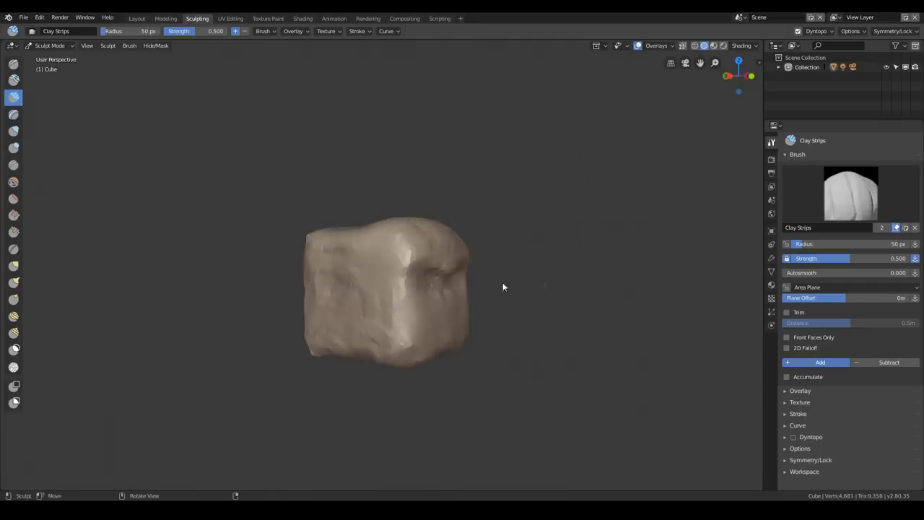
middle_drag(388, 293, 355, 287)
drag(435, 283, 434, 327)
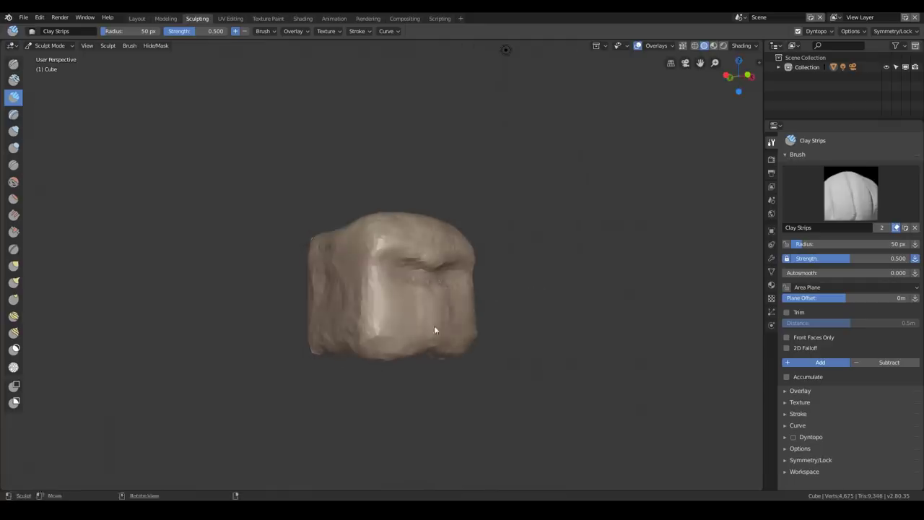
- Shape the centre of the face beneath the brow with short Clay Strips strokes
middle_drag(399, 338, 366, 320)
mouse_move(364, 319)
mouse_down()
mouse_move(400, 335)
mouse_move(359, 337)
mouse_up()
middle_drag(377, 318, 384, 276)
drag(406, 310, 384, 297)
drag(375, 296, 397, 295)
middle_drag(389, 293, 400, 334)
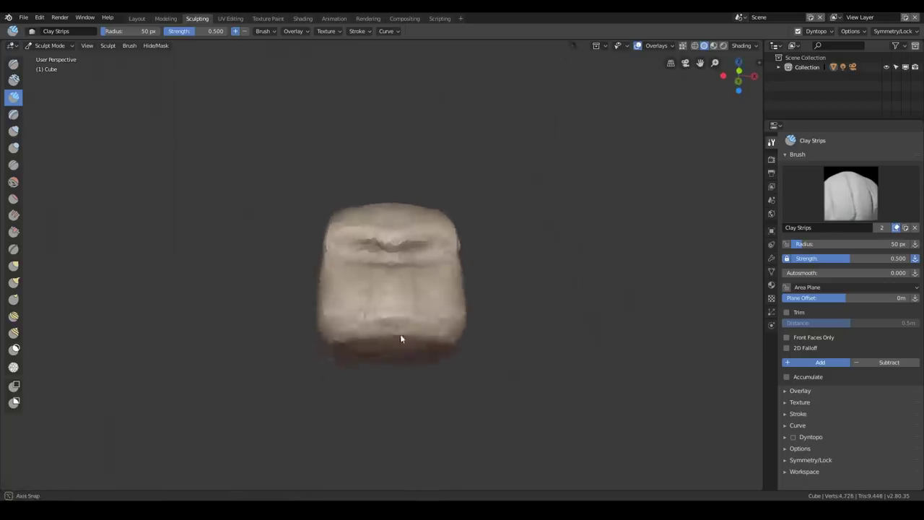
- View the whole face from the front and switch to the Crease brush
scroll(393, 314, up, 5)
scroll(386, 294, down, 4)
middle_drag(385, 296, 385, 315)
scroll(384, 319, down, 3)
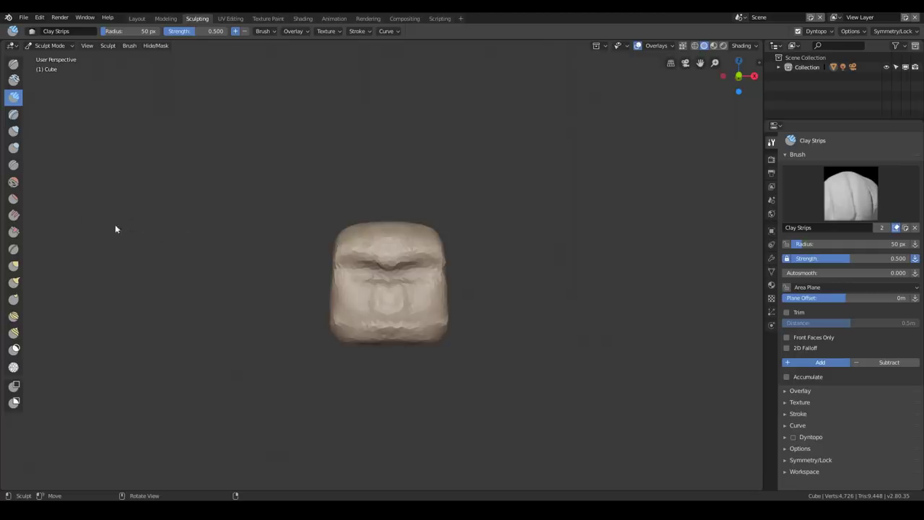
click(16, 164)
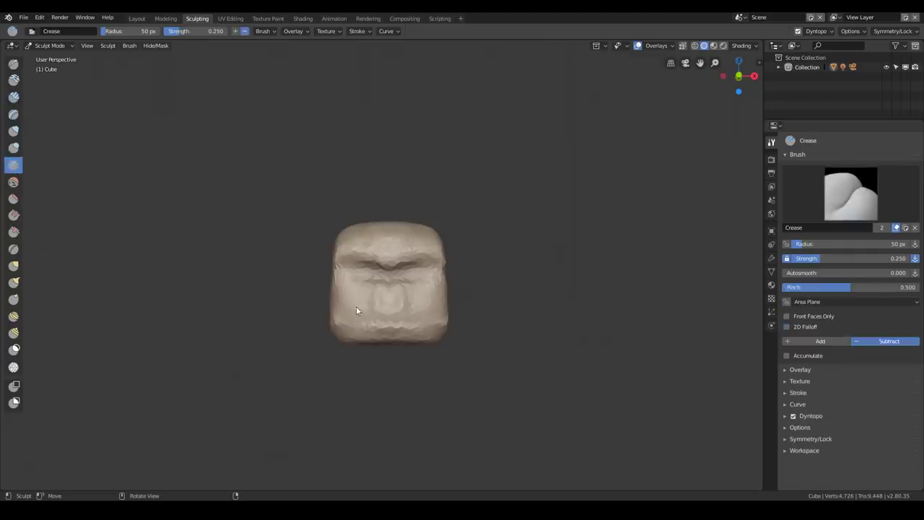
- Carve a horizontal mouth line across the lower face with the Crease brush
mouse_move(383, 311)
mouse_down()
mouse_move(346, 308)
mouse_move(433, 314)
mouse_up()
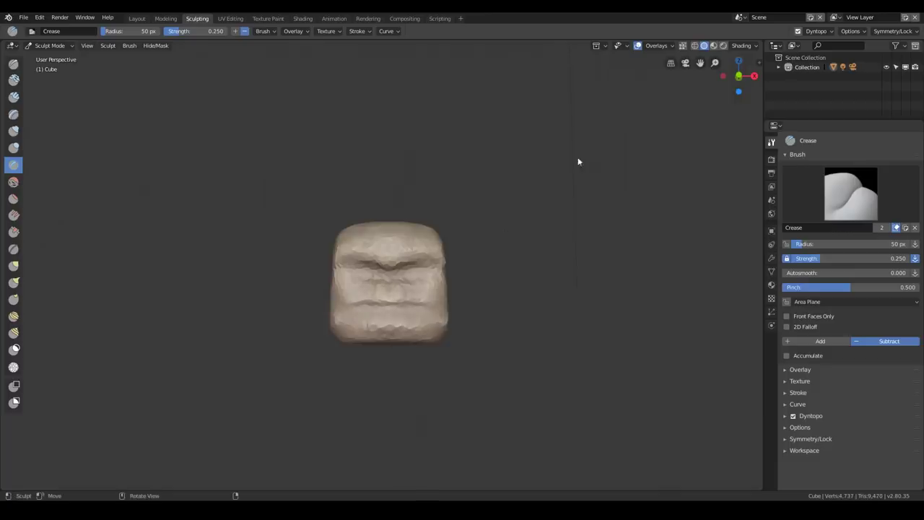
- Change the viewport MatCap to the bright white sphere and set the single object colour to blue
click(741, 45)
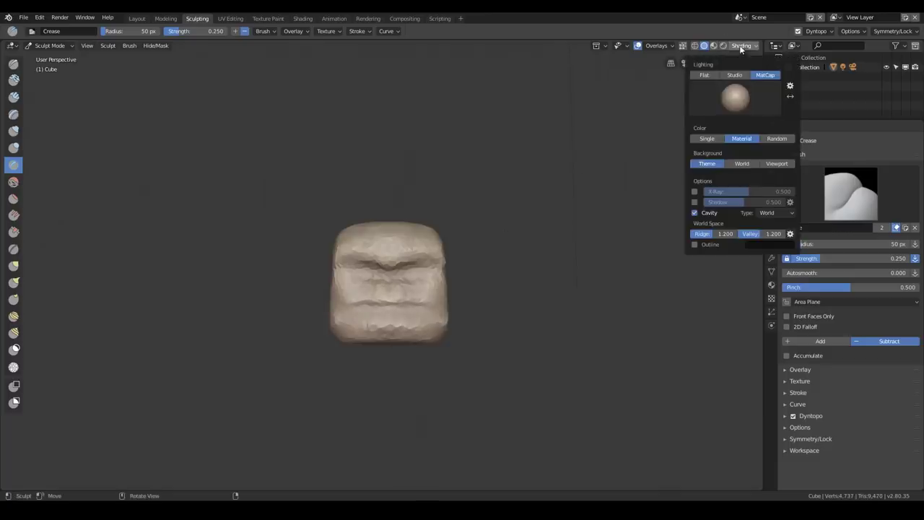
click(739, 87)
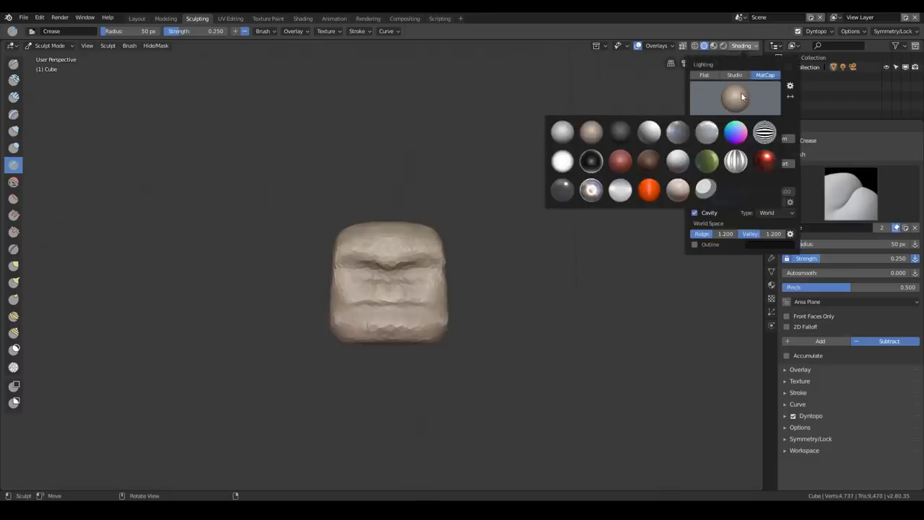
click(656, 134)
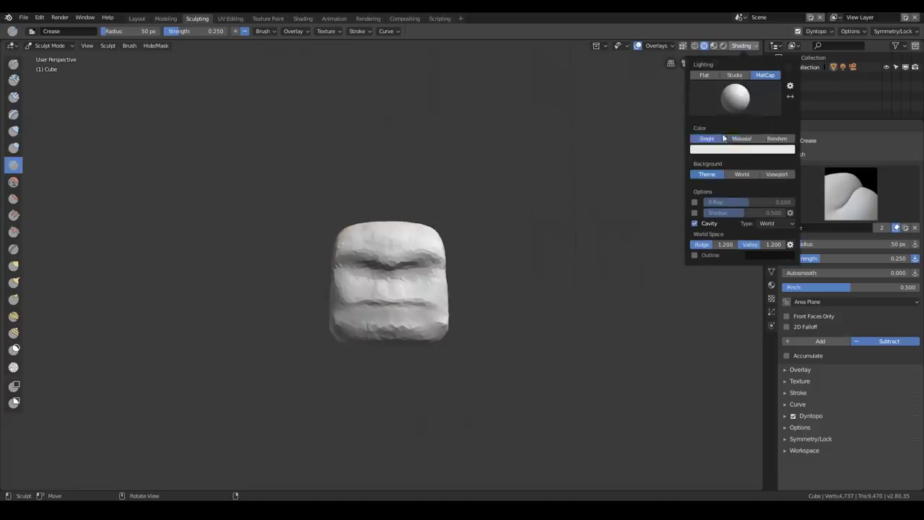
click(742, 151)
click(747, 39)
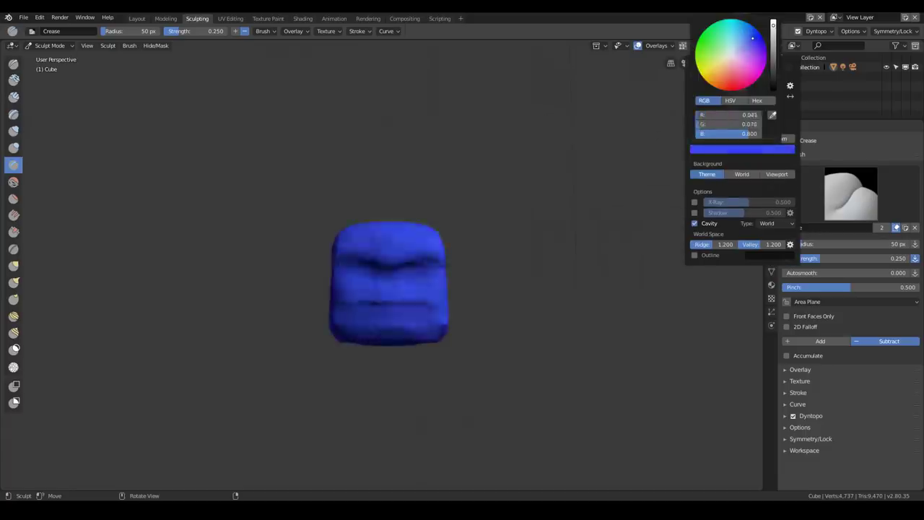
drag(746, 40, 747, 32)
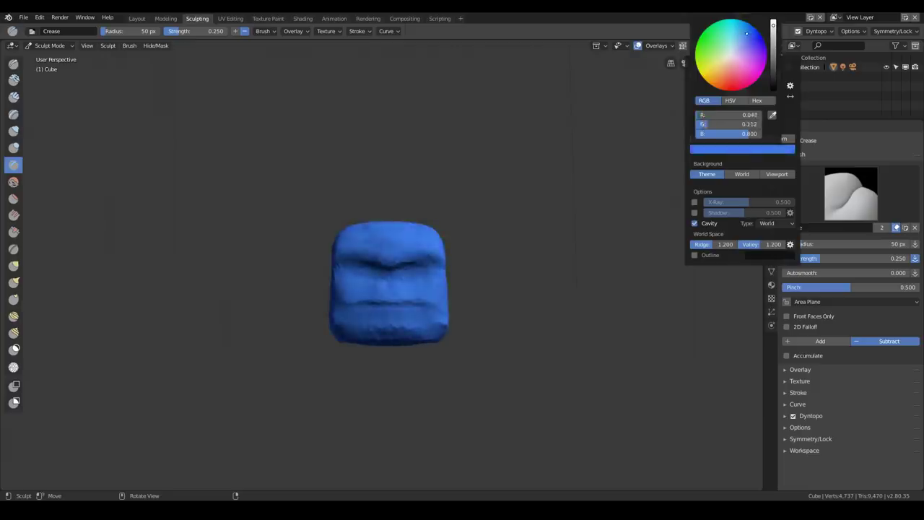
- Carve a Crease stroke beneath the brow ridge from the outer eye area to the face centre
scroll(404, 227, up, 4)
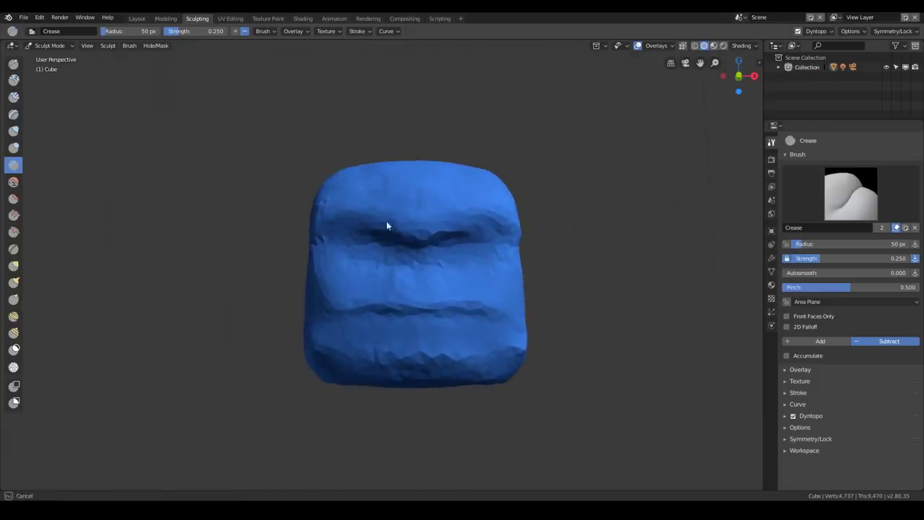
mouse_move(338, 220)
mouse_down()
mouse_move(396, 230)
mouse_move(323, 249)
mouse_move(415, 229)
mouse_up()
mouse_move(416, 229)
middle_down()
mouse_move(461, 255)
mouse_move(444, 257)
middle_up()
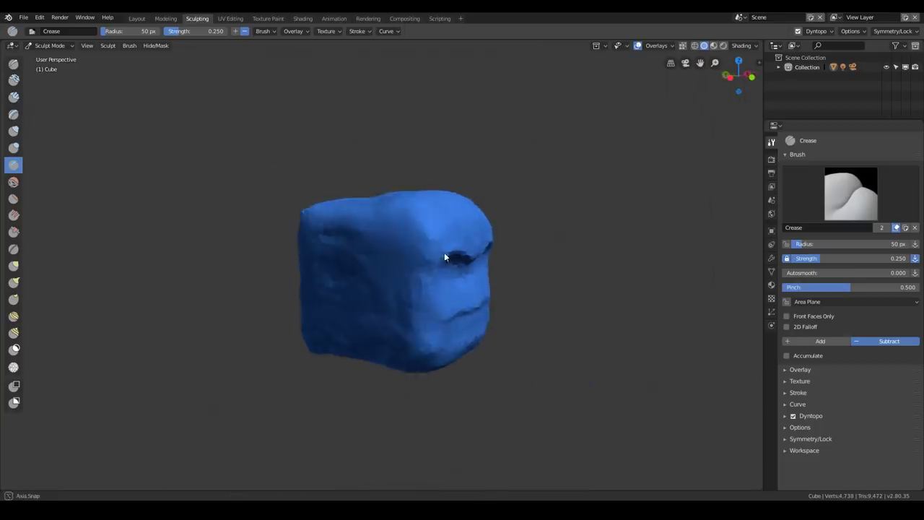
- Switch the MatCap to the shiny dark grey sphere with highlights and check the shading around the head
click(736, 46)
click(735, 97)
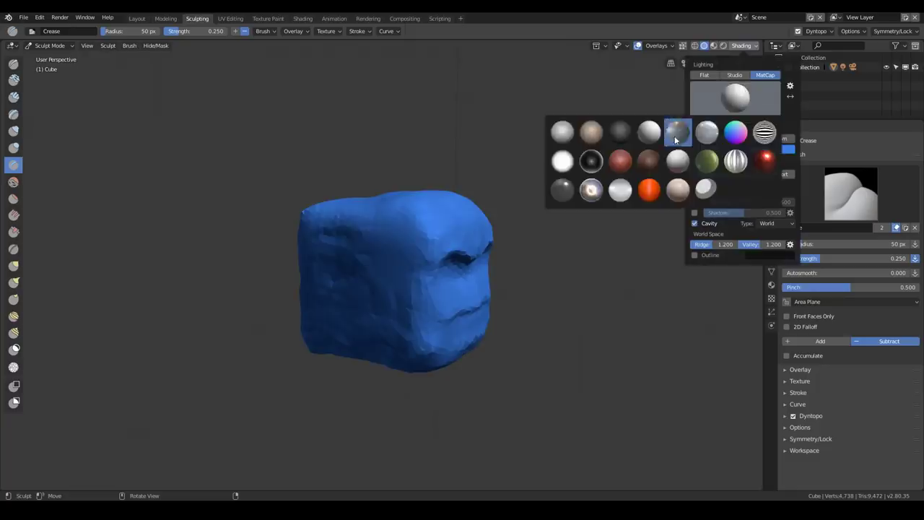
click(677, 139)
middle_drag(493, 204, 382, 249)
drag(423, 235, 424, 235)
mouse_move(425, 235)
middle_down()
mouse_move(439, 252)
mouse_move(305, 295)
mouse_move(400, 257)
middle_up()
- Set the Crease brush radius to 99 px and reopen the viewport shading options
key(f)
click(445, 224)
click(733, 45)
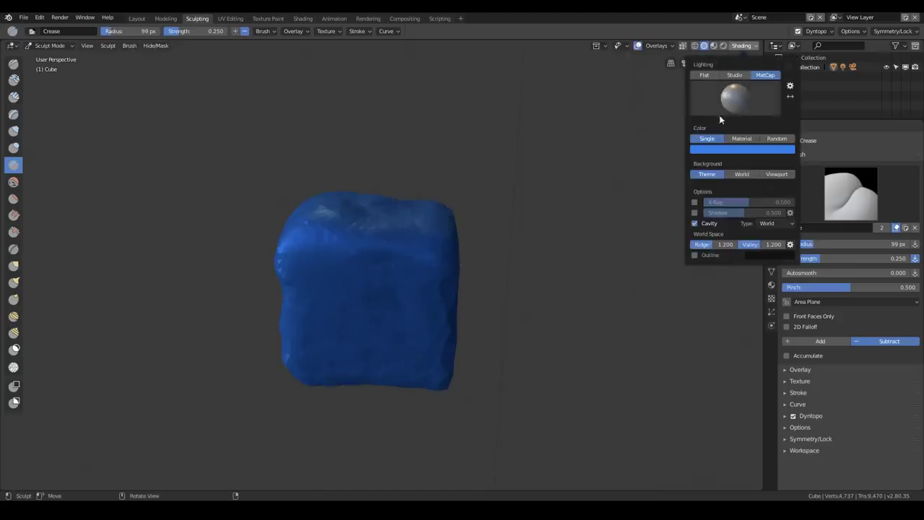
- Set the Crease brush radius to 52 px and carve the eye socket under the brow
scroll(352, 241, up, 4)
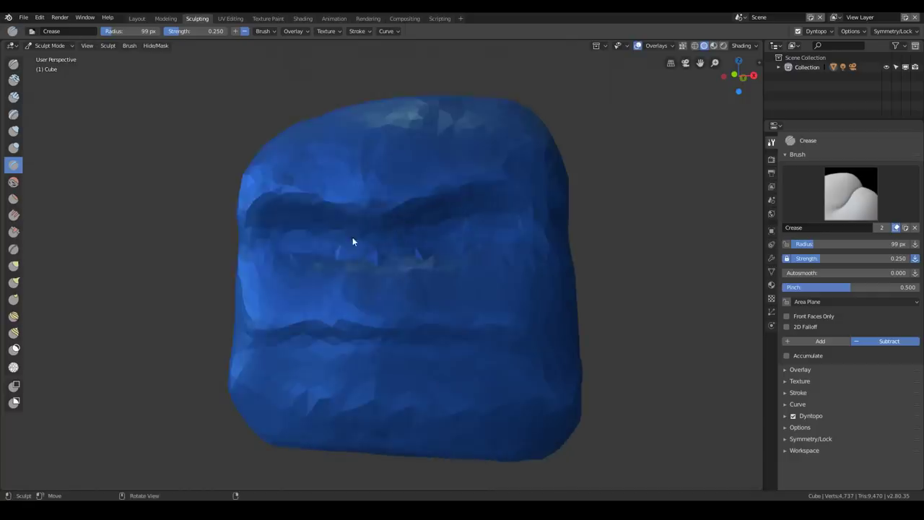
key(f)
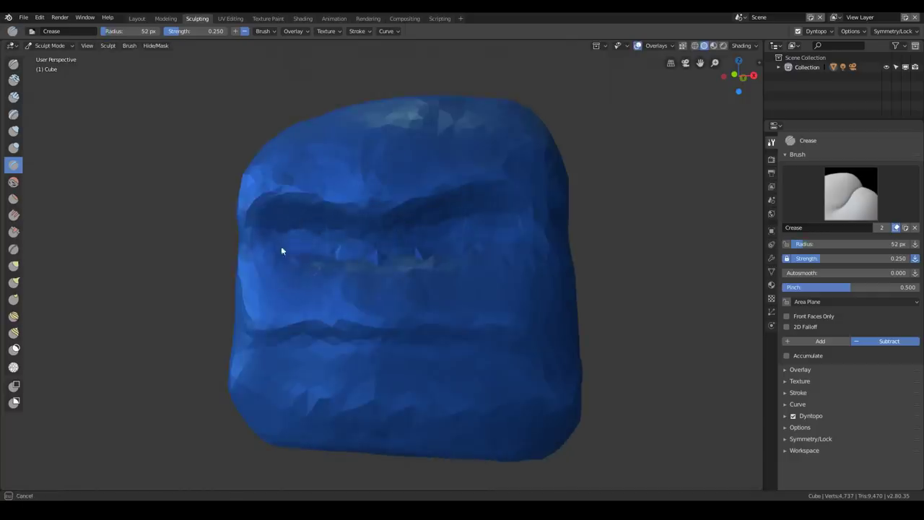
drag(322, 221, 284, 218)
- Deepen the mouth line with Crease strokes and extend it around the side of the face
mouse_move(348, 333)
mouse_down()
mouse_move(398, 345)
mouse_move(428, 331)
mouse_move(235, 357)
mouse_move(372, 350)
mouse_move(339, 360)
mouse_up()
middle_drag(337, 361, 295, 369)
mouse_move(295, 373)
mouse_down()
mouse_move(406, 369)
mouse_move(363, 366)
mouse_move(404, 362)
mouse_up()
middle_drag(411, 361, 537, 355)
drag(404, 357, 325, 358)
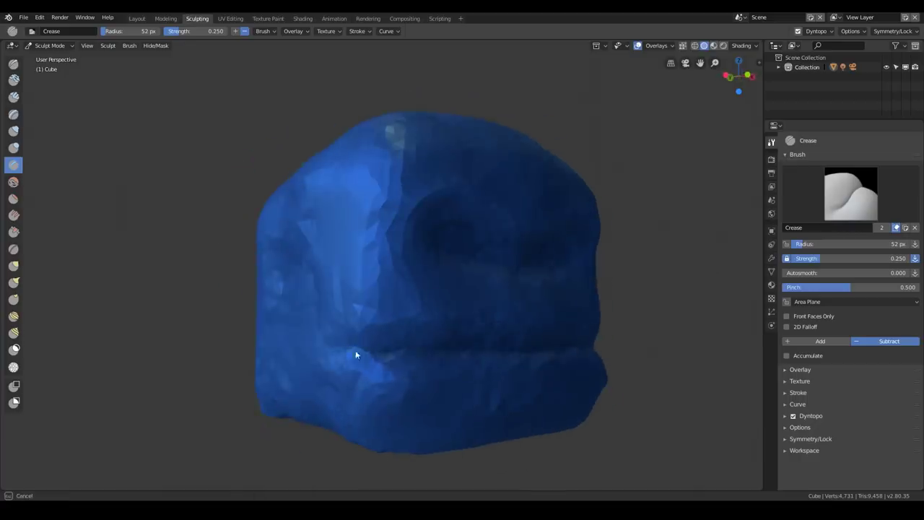
middle_drag(417, 310, 447, 310)
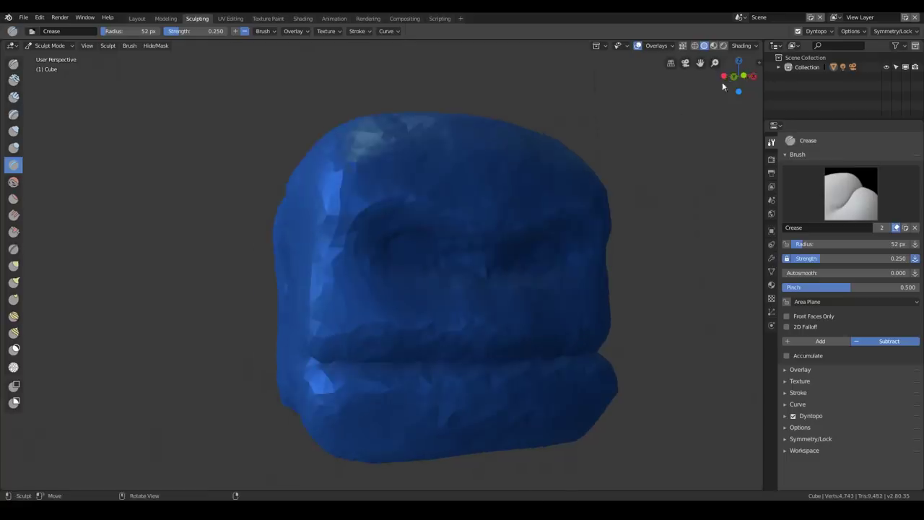
- Set the Dyntopo refine method to Subdivide Edges and the detailing to Relative Detail
click(817, 32)
click(842, 60)
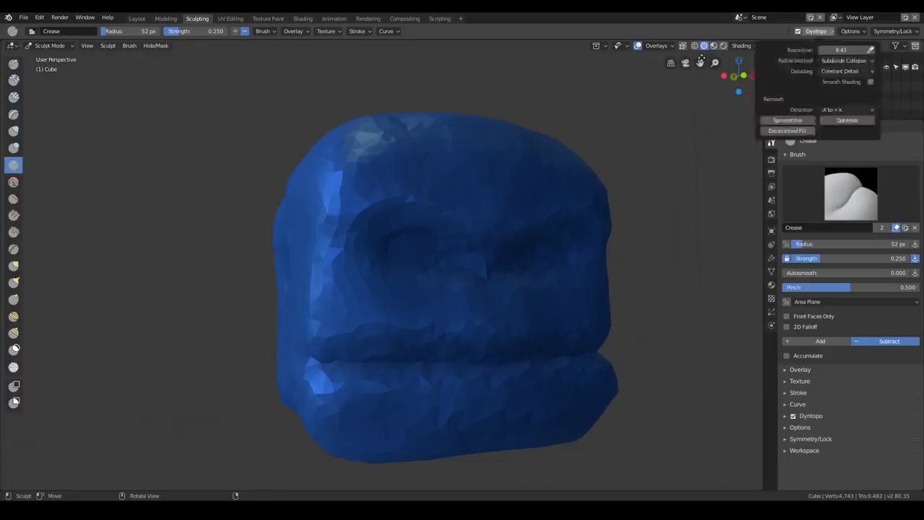
click(818, 32)
click(841, 60)
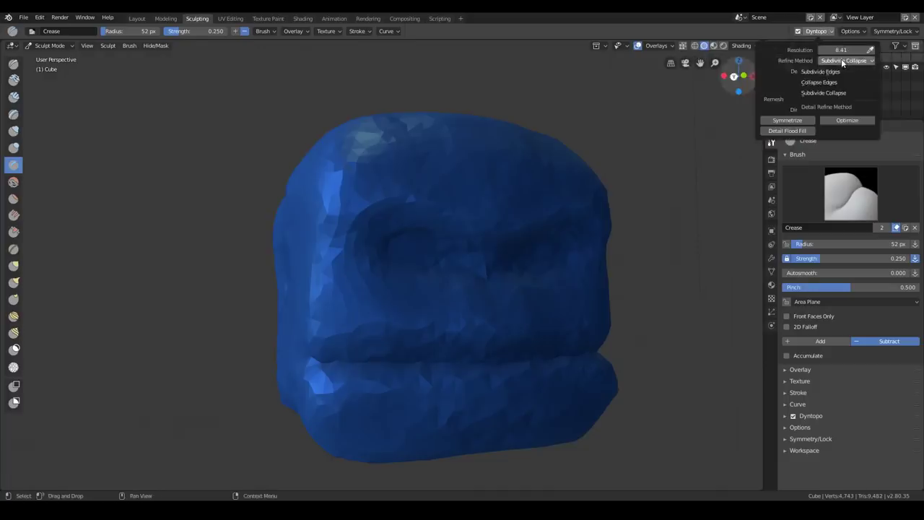
click(834, 73)
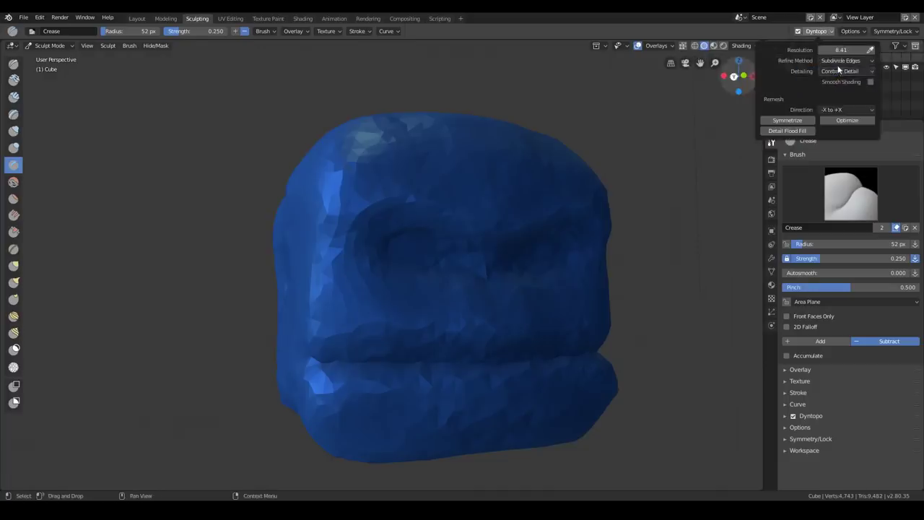
click(838, 70)
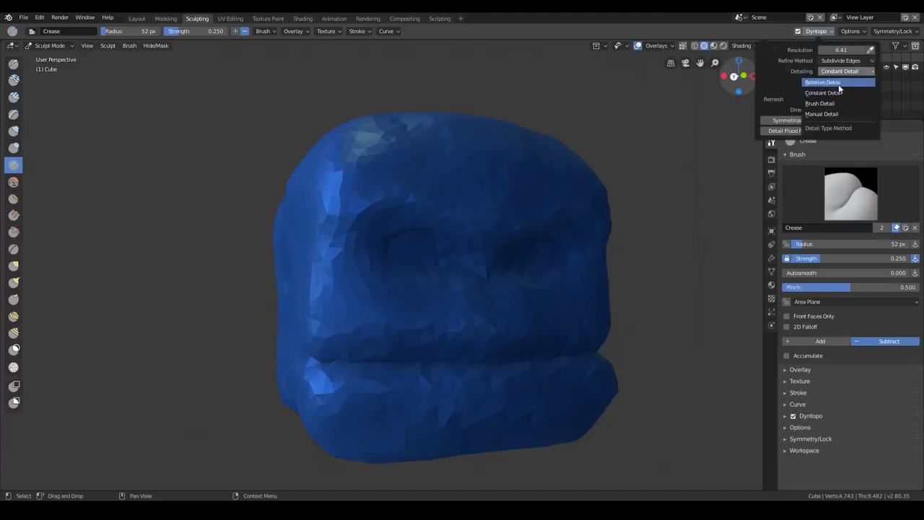
click(838, 84)
- Sharpen the mouth line along its full width with finer-detail Crease strokes
drag(352, 369, 408, 364)
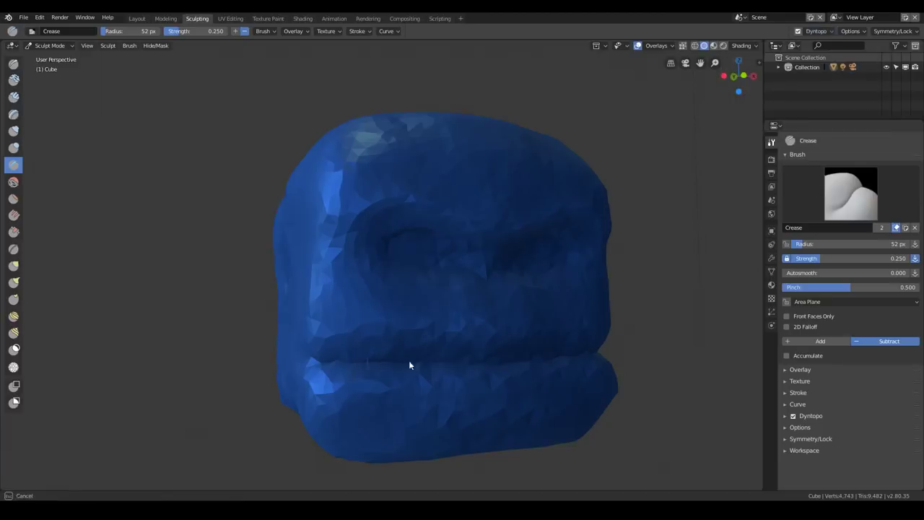
drag(543, 356, 364, 371)
shift+middle_drag(415, 303, 415, 273)
scroll(382, 294, up, 5)
mouse_move(307, 350)
mouse_down()
mouse_move(564, 335)
mouse_move(352, 357)
mouse_move(548, 350)
mouse_move(392, 320)
mouse_up()
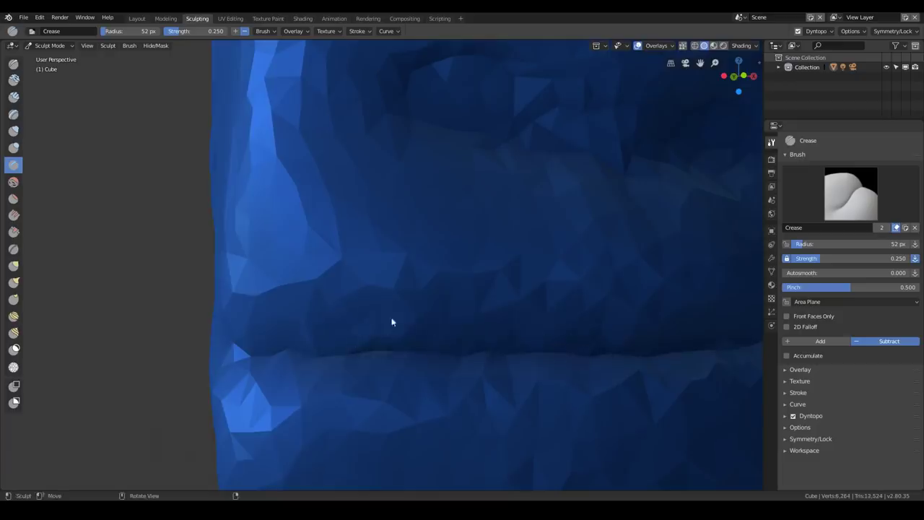
- Carve a short Crease stroke between the eyes at the bridge of the nose
scroll(370, 320, down, 5)
middle_drag(370, 320, 305, 261)
mouse_move(401, 246)
mouse_down()
mouse_move(361, 228)
mouse_move(414, 226)
mouse_up()
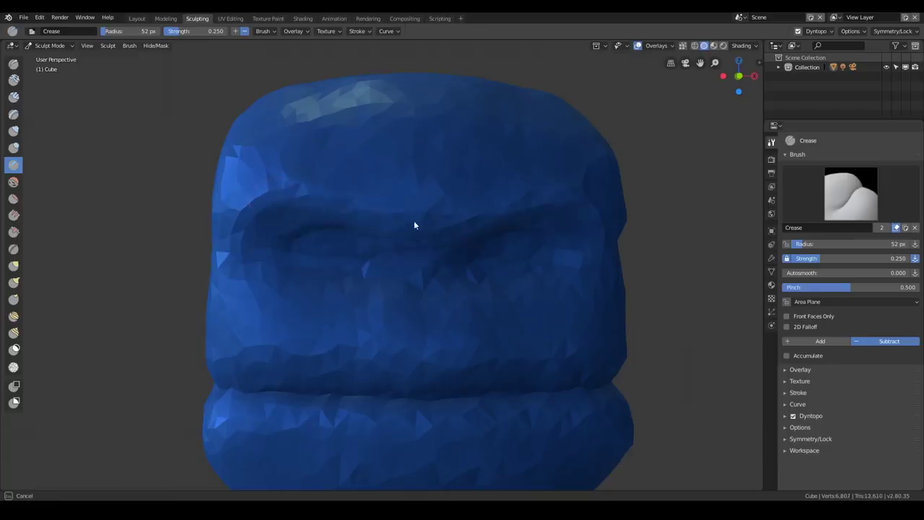
drag(626, 129, 636, 119)
- Turn on Smooth Shading in the Dyntopo settings
click(816, 31)
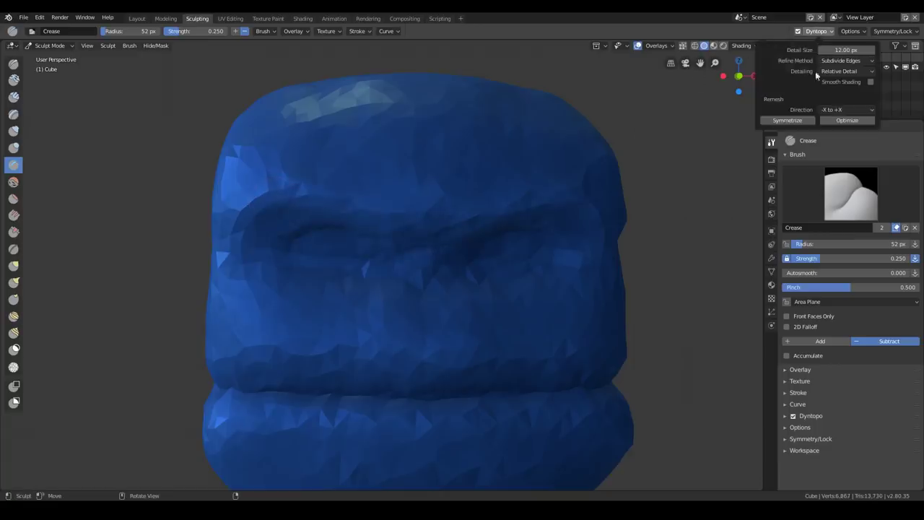
click(870, 82)
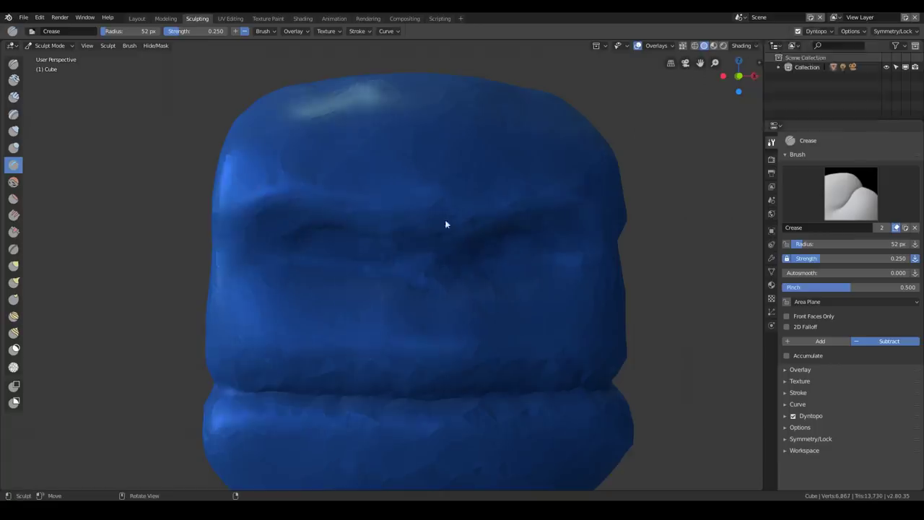
- Outline the upper and lower edges of the eyes and the sides of the nose bridge with Crease
scroll(359, 234, down, 3)
scroll(359, 238, up, 2)
mouse_move(282, 209)
mouse_down()
mouse_move(379, 221)
mouse_move(412, 263)
mouse_move(274, 262)
mouse_move(388, 258)
mouse_up()
scroll(278, 253, up, 2)
drag(281, 231, 362, 303)
mouse_move(373, 261)
mouse_down()
mouse_move(224, 275)
mouse_move(305, 304)
mouse_up()
mouse_move(364, 284)
mouse_down()
mouse_move(335, 298)
mouse_move(282, 293)
mouse_move(383, 287)
mouse_up()
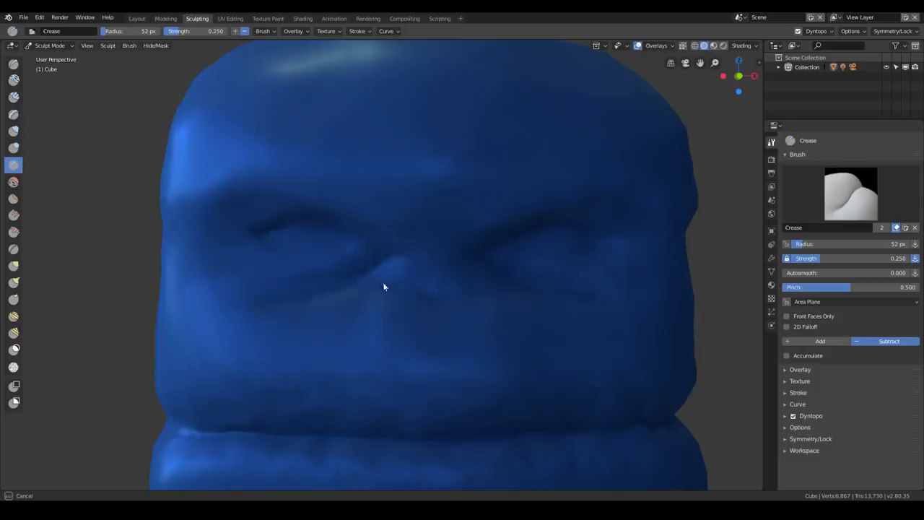
- Carve the fold above the eyes and frown creases between the brows
mouse_move(316, 224)
mouse_down()
mouse_move(407, 252)
mouse_move(433, 231)
mouse_move(427, 193)
mouse_up()
middle_drag(222, 235, 282, 235)
middle_drag(394, 237, 282, 247)
mouse_move(304, 233)
mouse_down()
mouse_move(276, 247)
mouse_move(429, 243)
mouse_move(385, 223)
mouse_move(291, 224)
mouse_up()
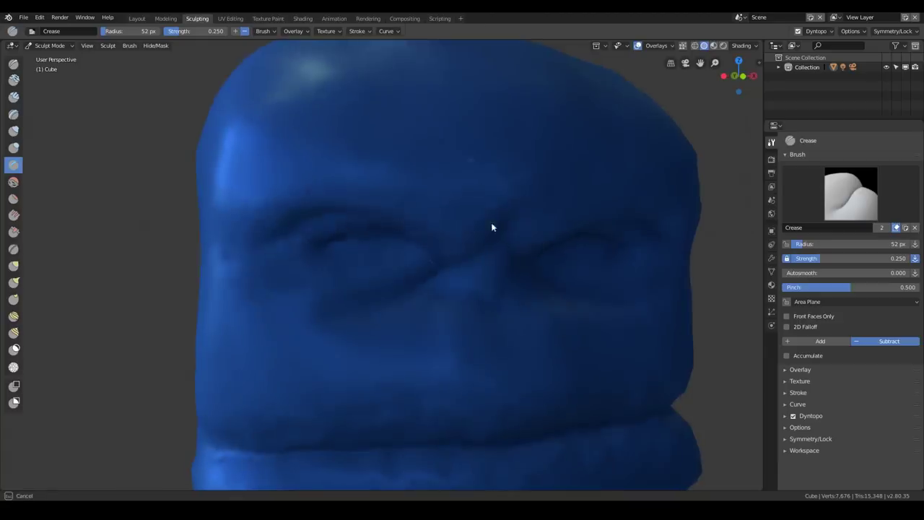
- Refine the mouth line from its corner towards the centre with more Crease strokes
scroll(459, 262, down, 3)
mouse_move(459, 268)
middle_down()
mouse_move(334, 291)
mouse_move(316, 311)
middle_up()
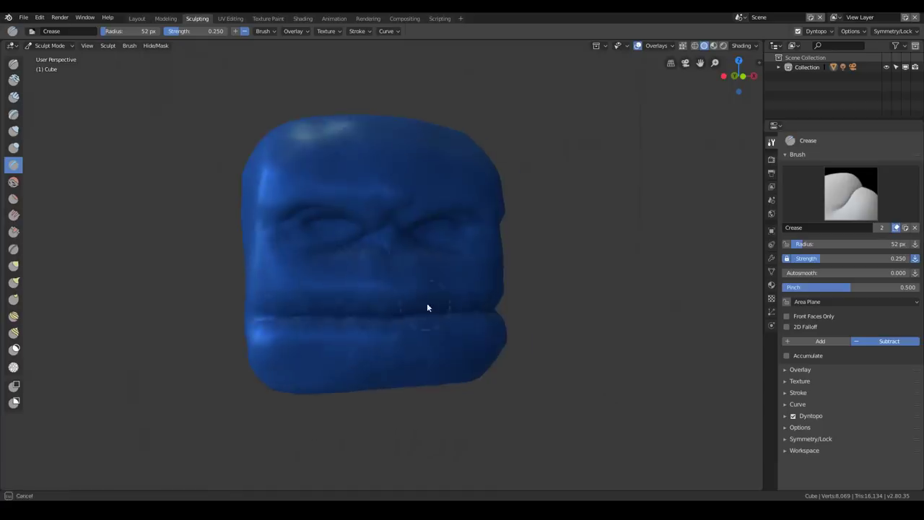
mouse_move(291, 322)
mouse_down()
mouse_move(363, 313)
mouse_move(295, 324)
mouse_move(310, 320)
mouse_up()
middle_drag(310, 319, 351, 320)
mouse_move(351, 320)
mouse_down()
mouse_move(402, 305)
mouse_move(388, 312)
mouse_up()
mouse_move(388, 312)
middle_down()
mouse_move(290, 294)
mouse_move(260, 239)
middle_up()
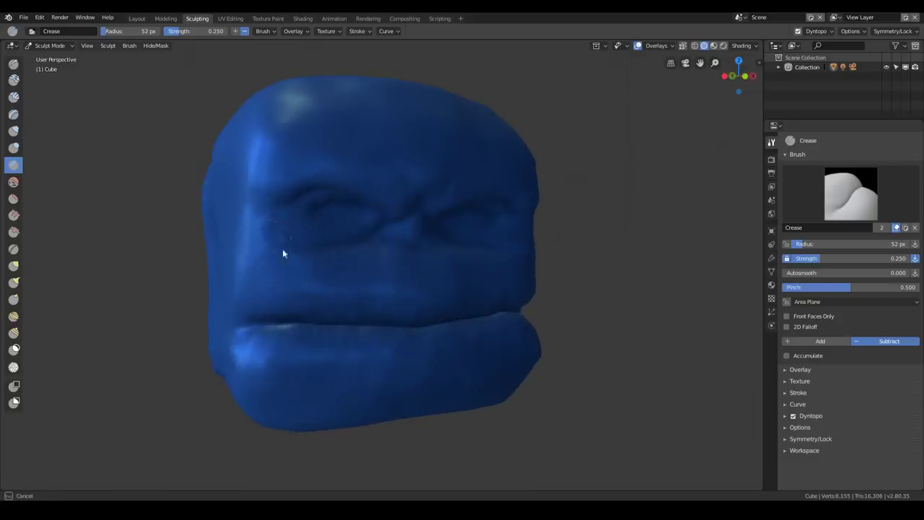
- Carve a curved crease beneath the eyes to form the eye bags
mouse_move(302, 258)
mouse_down()
mouse_move(371, 243)
mouse_move(299, 255)
mouse_move(358, 238)
mouse_up()
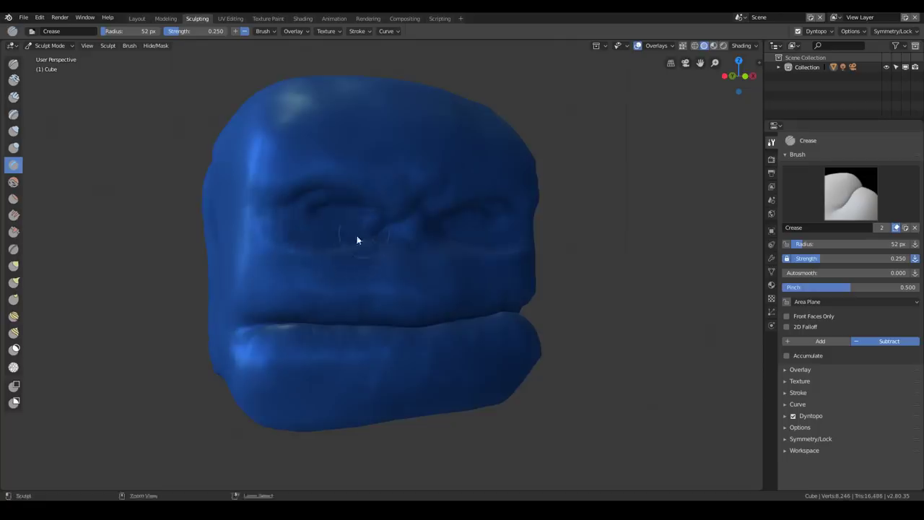
middle_drag(358, 239, 295, 249)
scroll(295, 244, up, 2)
- Define the lower eyelids and the inner eye corners beside the nose with Crease strokes
drag(232, 199, 232, 199)
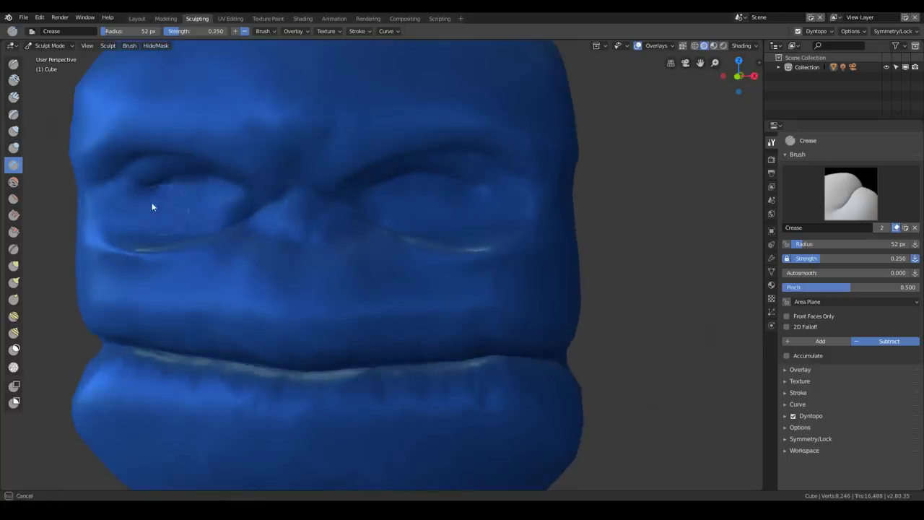
drag(180, 229, 205, 228)
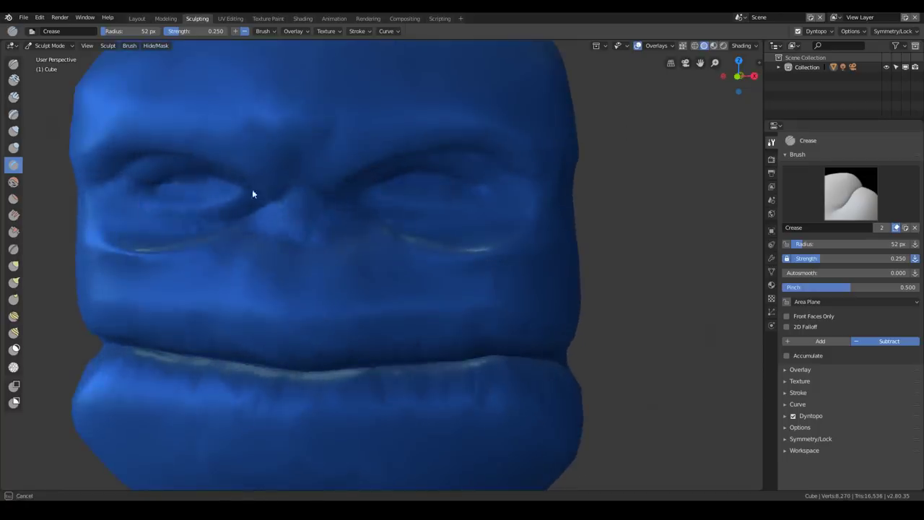
drag(278, 197, 279, 206)
drag(129, 217, 132, 218)
scroll(231, 231, up, 1)
shift+middle_drag(236, 233, 252, 231)
mouse_move(140, 210)
mouse_down()
mouse_move(208, 223)
mouse_move(302, 200)
mouse_up()
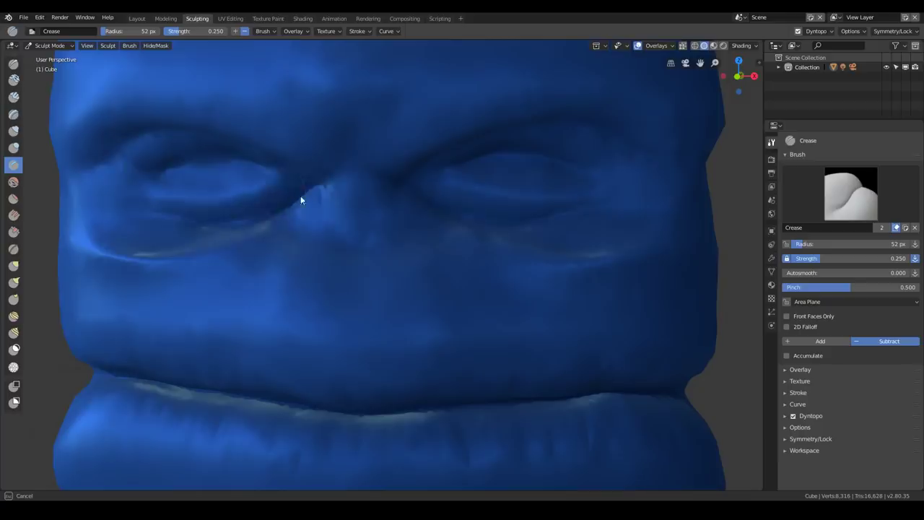
mouse_move(232, 209)
mouse_down()
mouse_move(256, 178)
mouse_move(288, 181)
mouse_up()
- Deepen the upper eyelid creases and mark detail inside the eyes with short Crease strokes
middle_drag(260, 159, 292, 171)
mouse_move(309, 147)
mouse_down()
mouse_move(329, 149)
mouse_move(262, 161)
mouse_move(318, 135)
mouse_up()
mouse_move(332, 126)
mouse_down()
mouse_move(375, 115)
mouse_move(340, 120)
mouse_up()
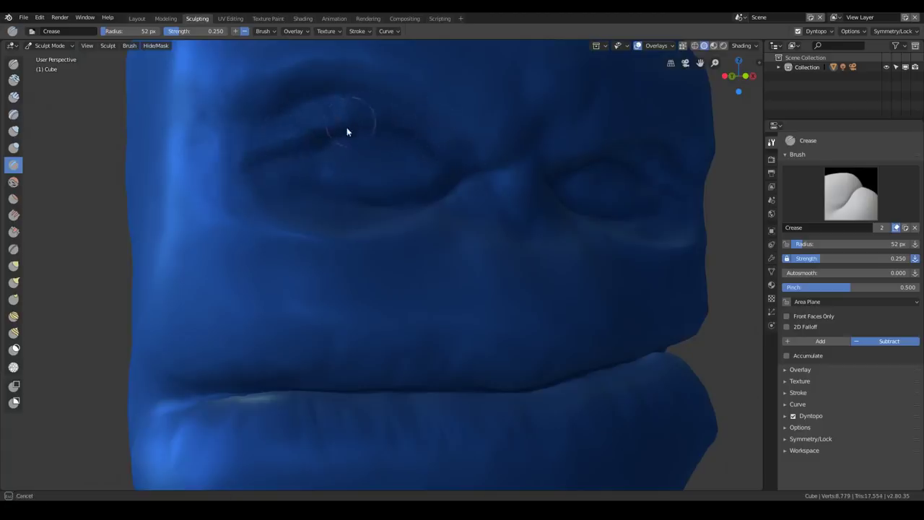
middle_drag(347, 130, 303, 161)
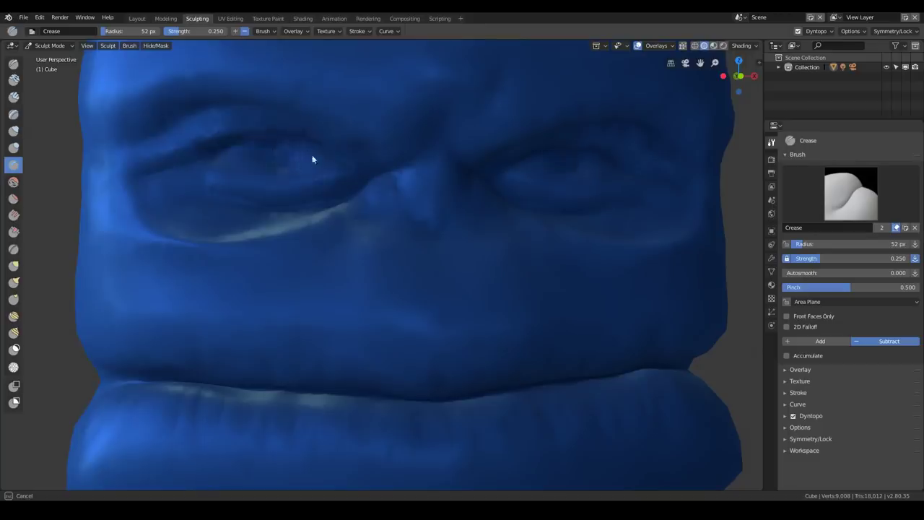
drag(294, 162, 301, 158)
drag(291, 160, 313, 156)
- Switch to the Clay Strips brush and build up the eyeball surface between the eyelids
scroll(306, 168, up, 3)
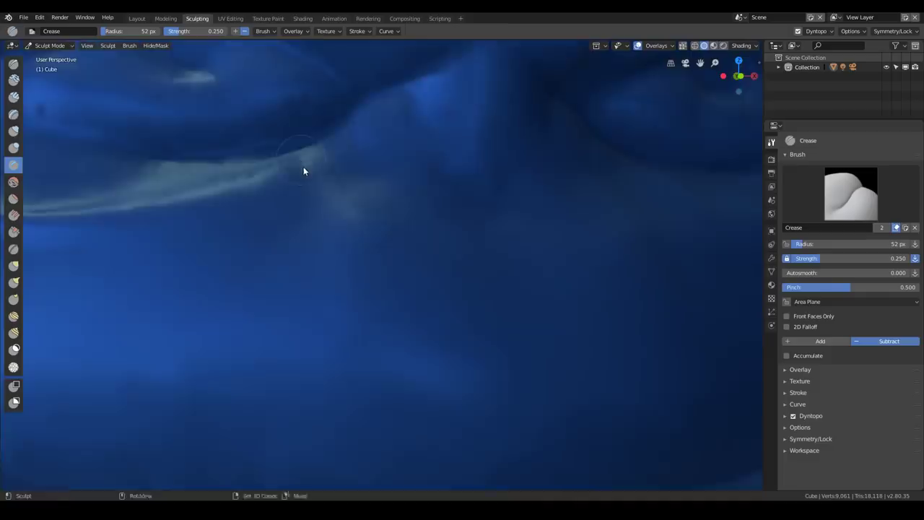
shift+middle_drag(306, 169, 348, 195)
click(12, 96)
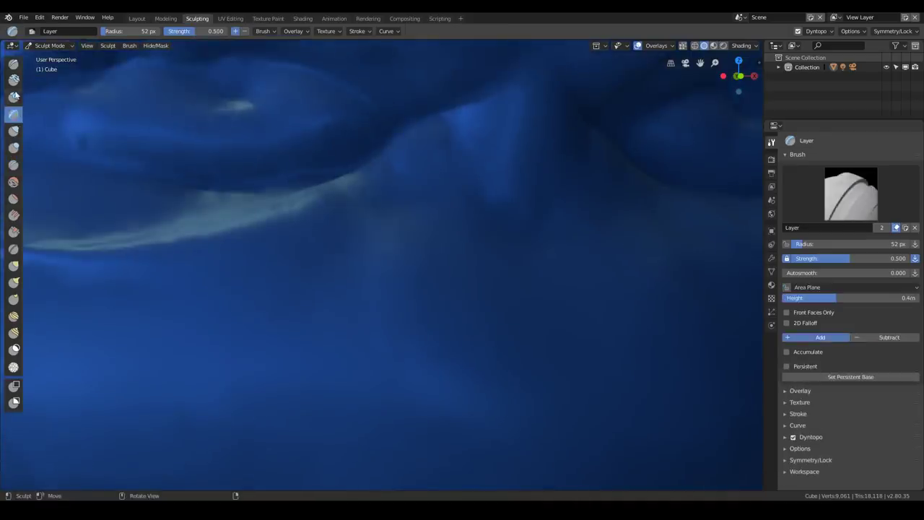
drag(281, 103, 288, 86)
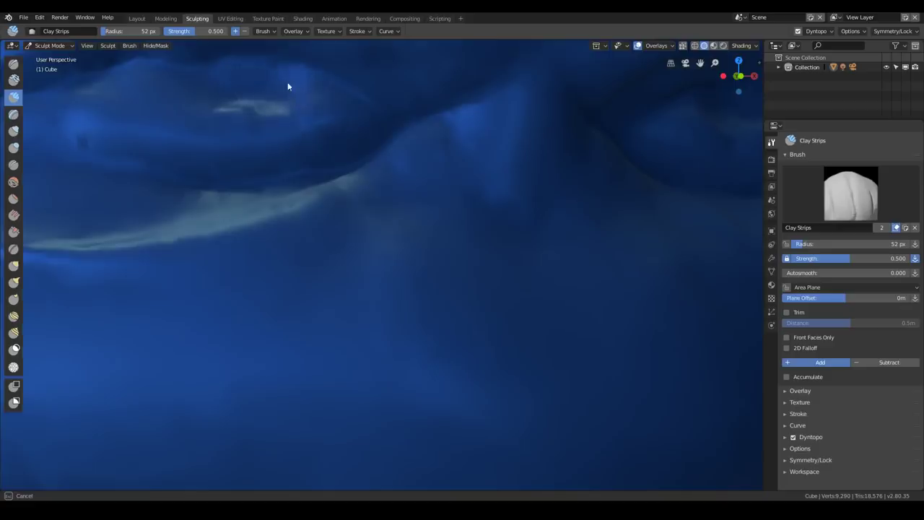
shift+middle_drag(299, 127, 334, 151)
- Set the viewport cavity type to Both and raise the world-space valley to about 2.09
click(753, 45)
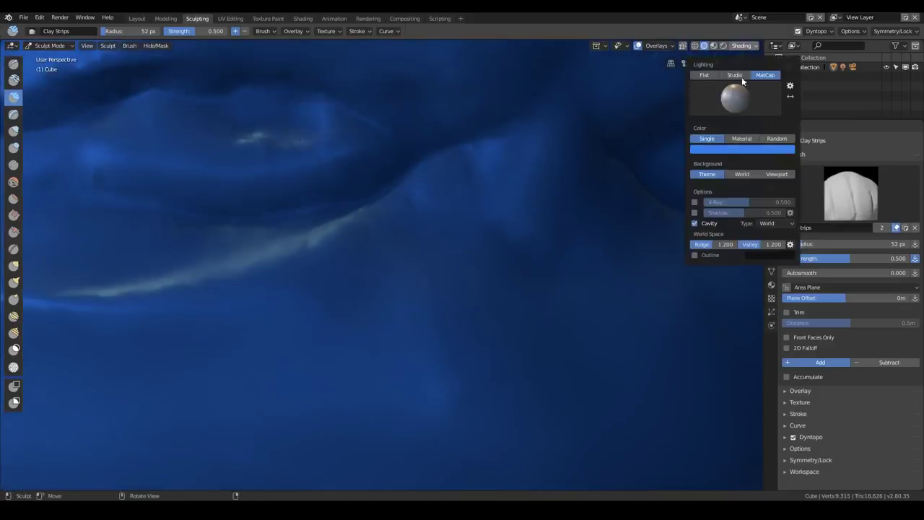
click(771, 224)
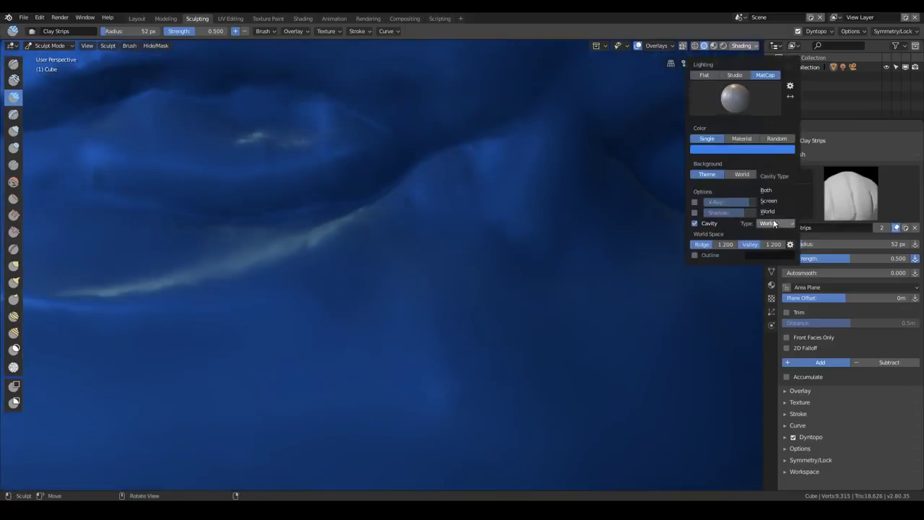
click(765, 189)
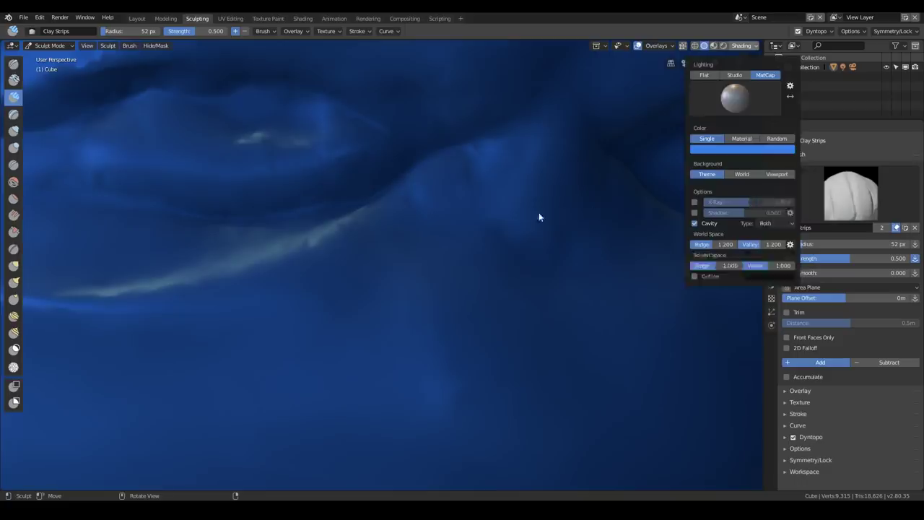
click(753, 46)
drag(770, 249, 805, 248)
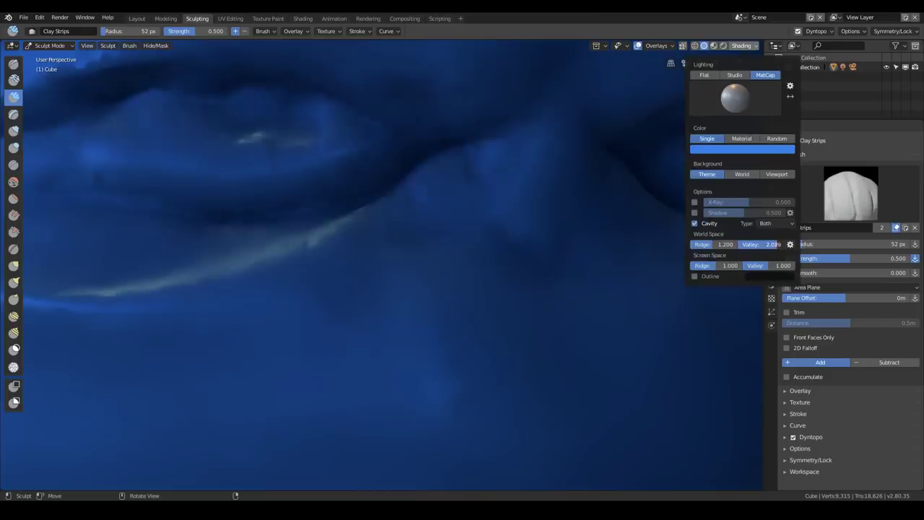
- Tune the cavity to a world-space ridge of 0 and valley of 1.667, with screen-space ridge 0.920 and valley 1.080
scroll(493, 206, down, 8)
mouse_move(430, 246)
middle_down()
mouse_move(471, 246)
mouse_move(340, 234)
mouse_move(447, 235)
middle_up()
scroll(417, 240, up, 3)
click(745, 46)
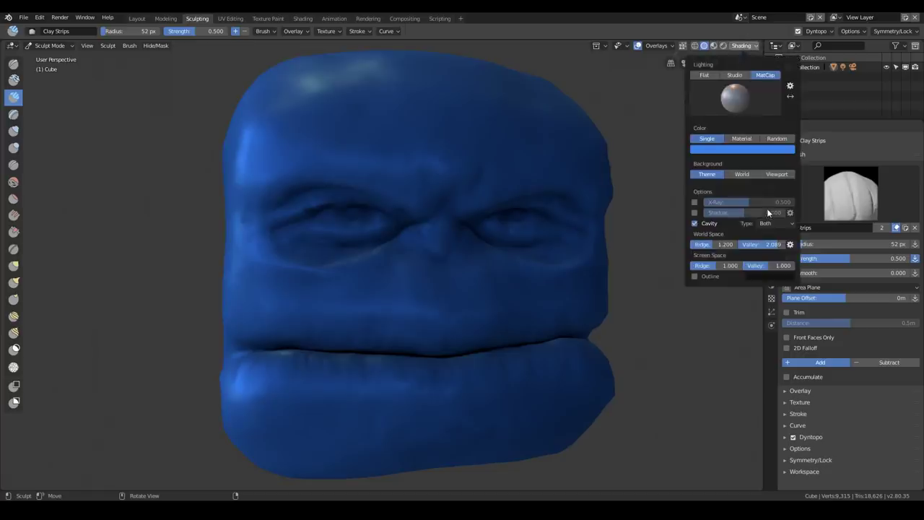
mouse_move(776, 249)
mouse_down()
mouse_move(749, 267)
mouse_move(766, 244)
mouse_move(782, 265)
mouse_move(798, 265)
mouse_up()
mouse_move(714, 244)
mouse_down()
mouse_move(691, 244)
mouse_move(691, 265)
mouse_move(730, 266)
mouse_move(714, 265)
mouse_up()
mouse_move(789, 266)
mouse_down()
mouse_move(810, 266)
mouse_move(783, 266)
mouse_up()
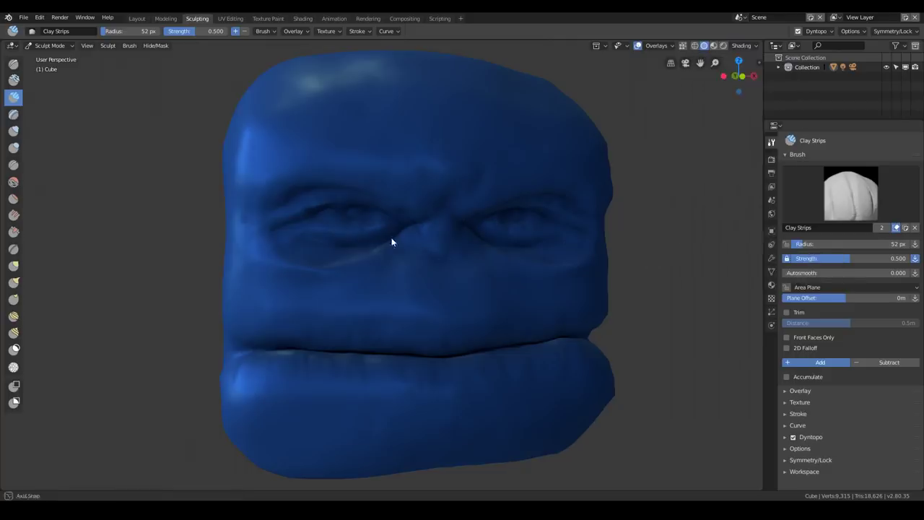
- Raise the Clay Strips strength to 1.000 and carve the pupils into the eyes by subtracting
scroll(426, 223, up, 5)
middle_drag(443, 207, 402, 202)
drag(401, 165, 411, 161)
drag(405, 160, 424, 147)
drag(422, 146, 426, 147)
drag(195, 31, 230, 34)
mouse_move(414, 149)
ctrl+mouse_down()
mouse_move(407, 163)
mouse_move(419, 156)
ctrl+mouse_up()
- Build up the upper and lower eyelids around the eyes with long Clay Strips strokes
scroll(390, 169, down, 5)
middle_drag(352, 185, 339, 196)
scroll(340, 198, up, 5)
mouse_move(222, 132)
mouse_down()
mouse_move(367, 125)
mouse_move(320, 124)
mouse_move(353, 140)
mouse_move(366, 132)
mouse_move(415, 146)
mouse_up()
drag(324, 128, 165, 154)
mouse_move(174, 143)
mouse_down()
mouse_move(341, 124)
mouse_move(159, 146)
mouse_move(376, 136)
mouse_move(351, 117)
mouse_move(183, 125)
mouse_move(363, 118)
mouse_move(173, 147)
mouse_move(215, 140)
mouse_move(469, 167)
mouse_move(441, 144)
mouse_move(457, 165)
mouse_move(292, 208)
mouse_move(238, 202)
mouse_up()
mouse_move(242, 202)
mouse_down()
mouse_move(355, 204)
mouse_move(427, 176)
mouse_up()
drag(386, 200, 277, 203)
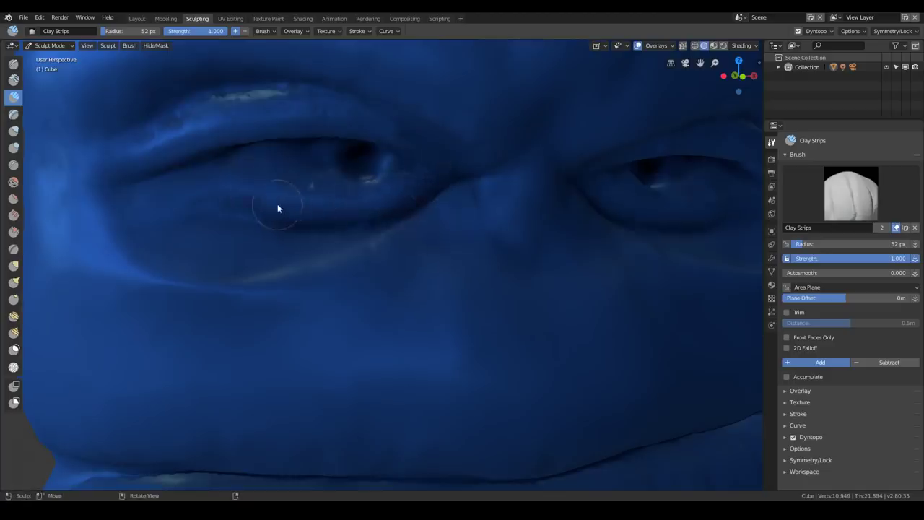
- Examine the head and its new eye details from several angles
scroll(338, 230, down, 5)
middle_drag(338, 229, 363, 229)
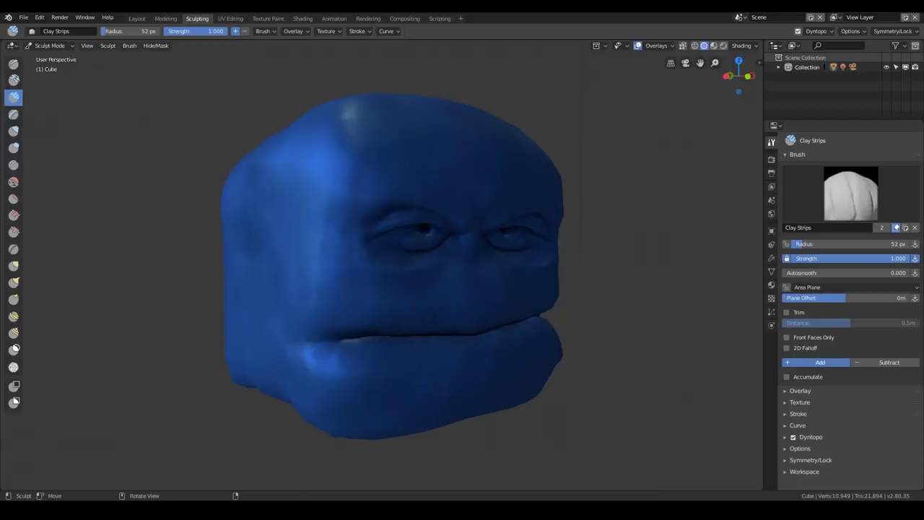
middle_drag(481, 276, 415, 279)
mouse_move(319, 261)
middle_down()
mouse_move(423, 258)
mouse_move(339, 257)
middle_up()
mouse_move(268, 207)
middle_down()
mouse_move(354, 215)
mouse_move(310, 242)
middle_up()
mouse_move(266, 311)
middle_down()
mouse_move(373, 313)
mouse_move(320, 316)
middle_up()
middle_drag(378, 324, 326, 315)
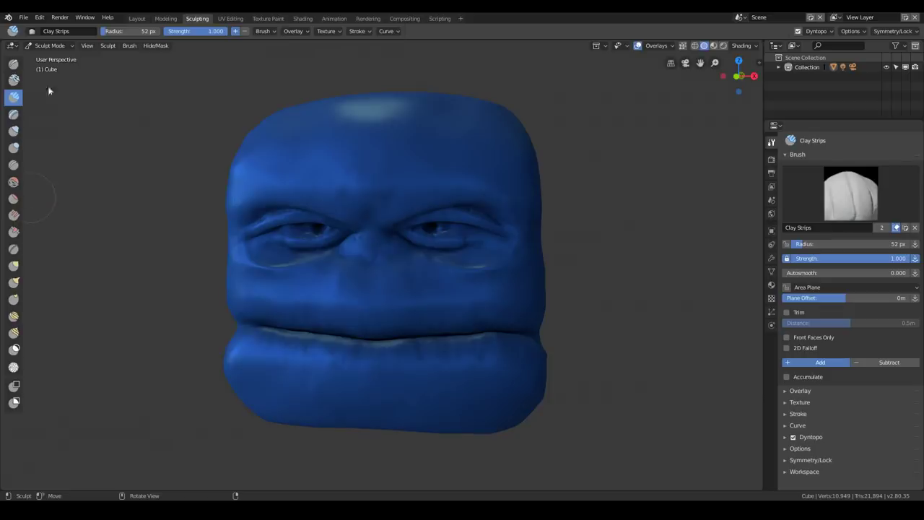
mouse_move(281, 181)
middle_down()
mouse_move(288, 190)
mouse_move(276, 149)
middle_up()
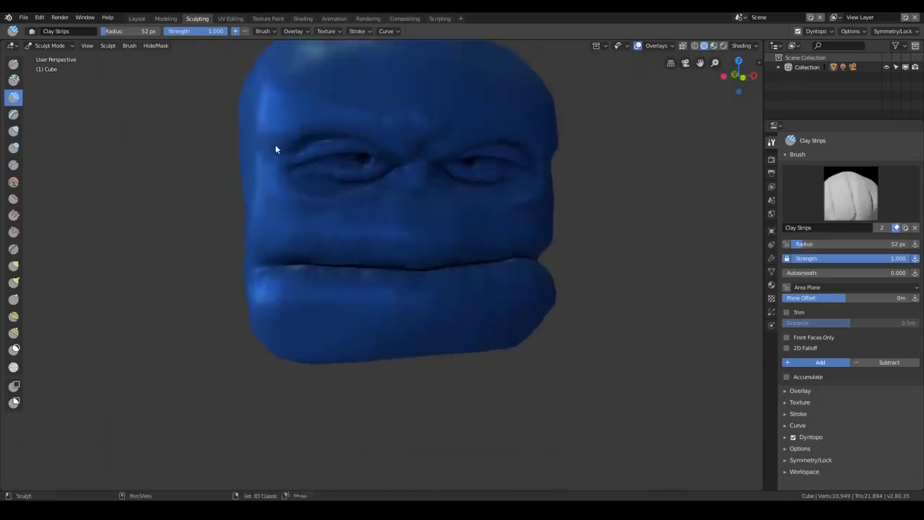
- Refine the outer and middle parts of the upper eyelids with Clay Strips strokes
scroll(276, 149, up, 5)
shift+middle_drag(265, 182, 246, 307)
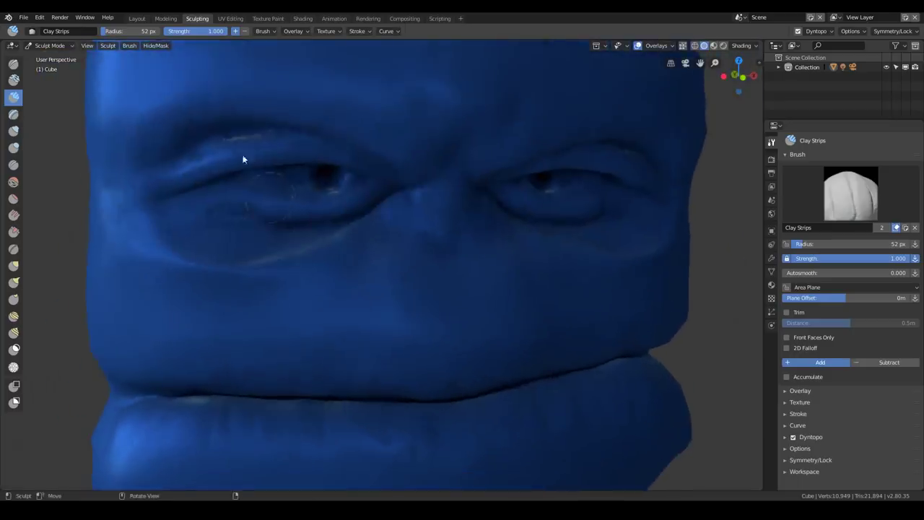
drag(166, 149, 173, 172)
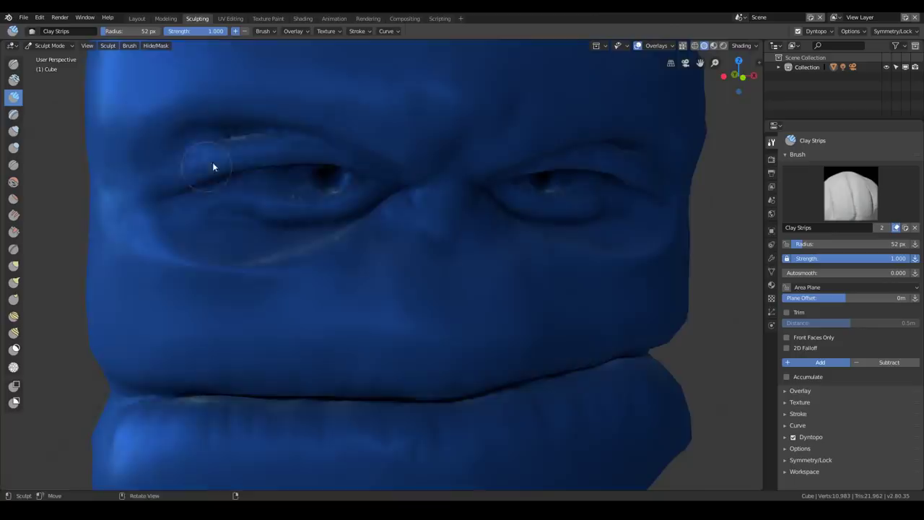
scroll(209, 160, down, 6)
scroll(247, 146, up, 3)
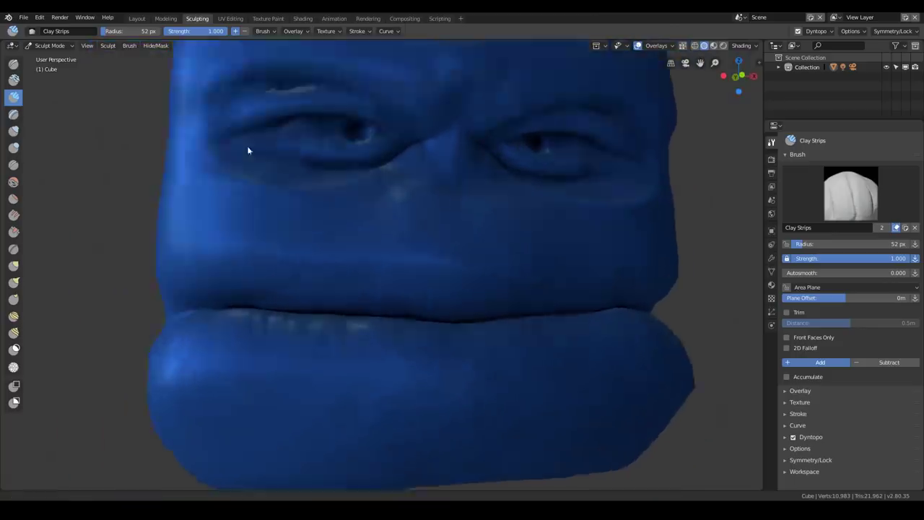
shift+middle_drag(241, 189, 215, 295)
drag(282, 161, 325, 168)
- Set the Clay Strips radius to 39 px and build up the lower eyelids towards the inner eye corners
key(f)
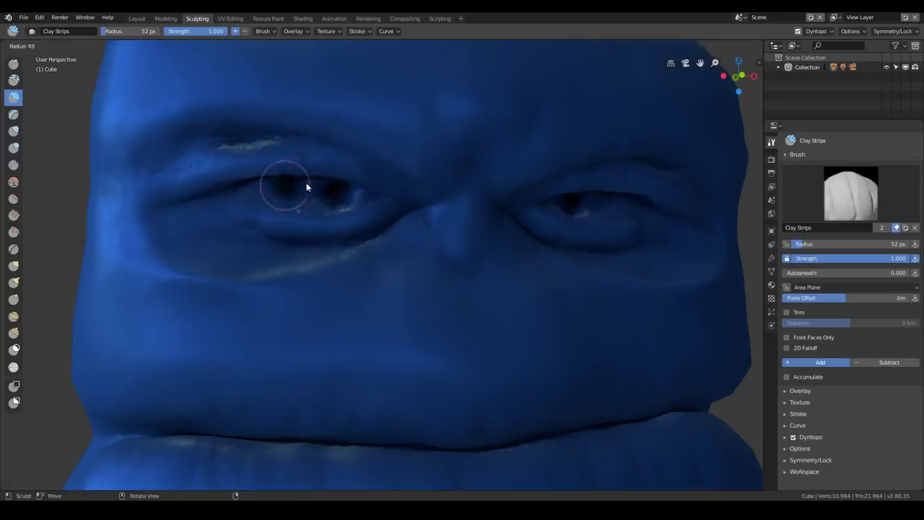
click(295, 188)
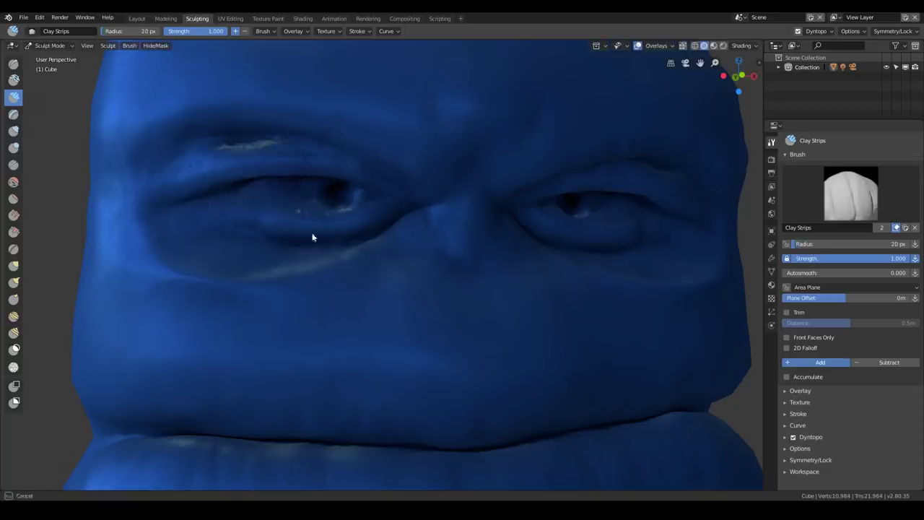
key(f)
click(223, 218)
mouse_move(208, 227)
mouse_down()
mouse_move(229, 246)
mouse_move(301, 238)
mouse_move(401, 215)
mouse_move(385, 206)
mouse_move(412, 212)
mouse_move(424, 195)
mouse_up()
- Build up the brow ridges above the eyes and towards the nose bridge with Clay Strips strokes
mouse_move(320, 131)
middle_down()
mouse_move(311, 143)
mouse_move(324, 137)
mouse_move(289, 138)
mouse_move(281, 157)
mouse_move(215, 171)
middle_up()
mouse_move(311, 149)
mouse_down()
mouse_move(316, 137)
mouse_move(360, 149)
mouse_move(412, 177)
mouse_up()
scroll(312, 127, up, 2)
shift+middle_drag(311, 127, 321, 191)
mouse_move(201, 182)
mouse_down()
mouse_move(303, 171)
mouse_move(388, 199)
mouse_up()
mouse_move(280, 141)
mouse_down()
mouse_move(372, 171)
mouse_move(499, 240)
mouse_up()
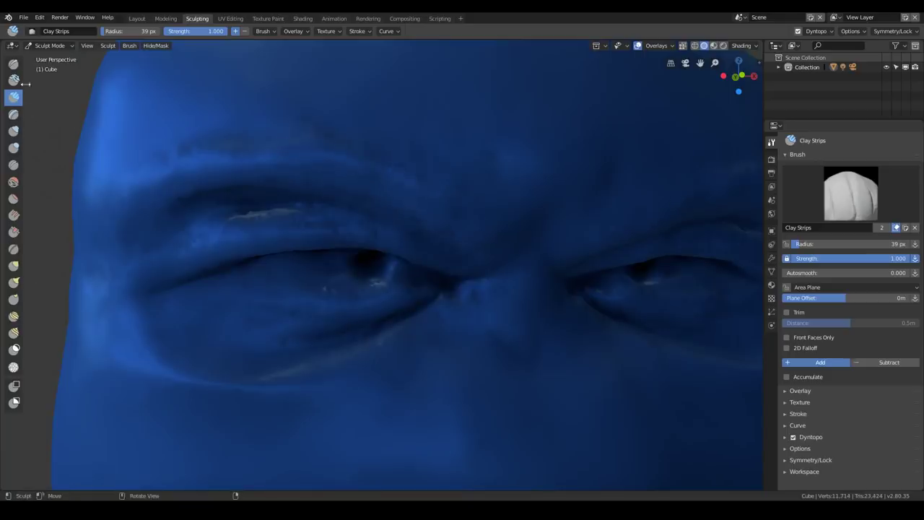
- Shape the frown folds between the eyebrows with Clay Strips strokes
mouse_move(372, 221)
mouse_down()
mouse_move(503, 216)
mouse_move(509, 191)
mouse_move(472, 107)
mouse_move(486, 214)
mouse_move(513, 189)
mouse_move(538, 181)
mouse_move(382, 187)
mouse_move(508, 225)
mouse_move(438, 194)
mouse_move(462, 180)
mouse_move(412, 176)
mouse_move(268, 124)
mouse_move(123, 146)
mouse_move(332, 140)
mouse_up()
scroll(461, 180, up, 1)
scroll(316, 219, down, 6)
middle_drag(316, 216, 347, 256)
mouse_move(414, 255)
mouse_down()
mouse_move(421, 267)
mouse_move(452, 254)
mouse_up()
middle_drag(437, 284, 371, 249)
- Set the Clay Strips radius to 33 px and build up the cheeks beneath the eyes
key(f)
click(310, 220)
mouse_move(311, 220)
middle_down()
mouse_move(351, 257)
mouse_move(333, 224)
middle_up()
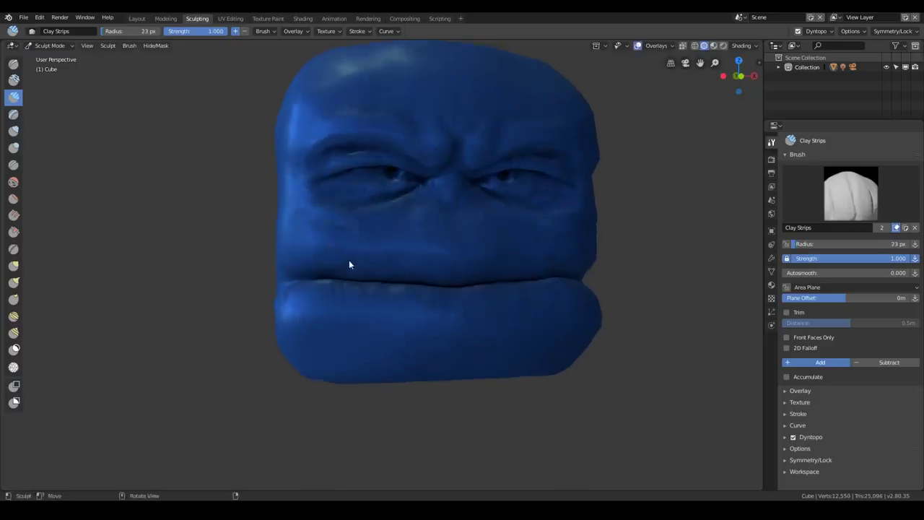
middle_drag(348, 264, 345, 258)
key(f)
click(323, 246)
mouse_move(307, 247)
mouse_down()
mouse_move(357, 274)
mouse_move(316, 262)
mouse_move(360, 279)
mouse_move(362, 266)
mouse_up()
middle_drag(361, 261, 398, 260)
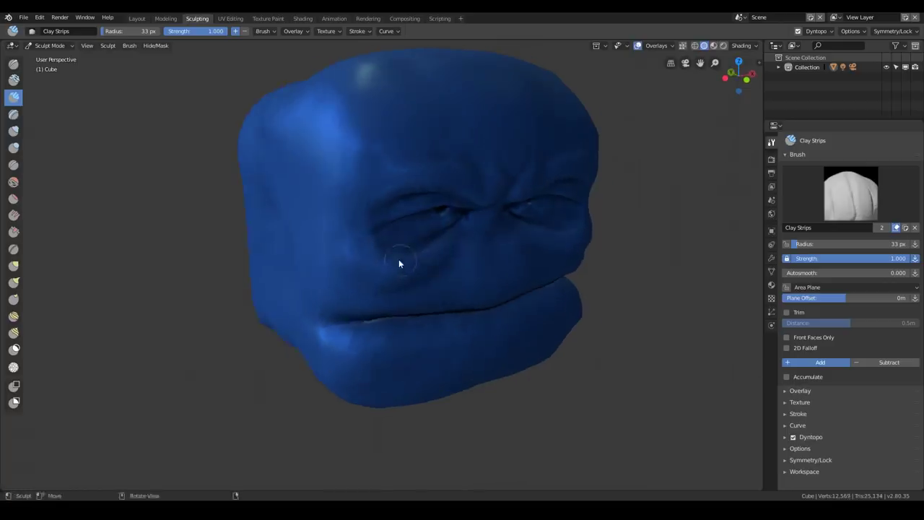
mouse_move(358, 274)
mouse_down()
mouse_move(404, 284)
mouse_move(351, 254)
mouse_up()
- Build up the upper lip and cheek area and carve along the mouth with subtracting Clay Strips strokes
middle_drag(350, 254, 318, 236)
drag(477, 254, 329, 236)
mouse_move(330, 233)
middle_down()
mouse_move(398, 238)
mouse_move(351, 267)
middle_up()
mouse_move(362, 239)
mouse_down()
mouse_move(361, 284)
mouse_move(385, 272)
mouse_move(513, 287)
mouse_up()
middle_drag(509, 287, 364, 278)
ctrl+drag(364, 274, 504, 277)
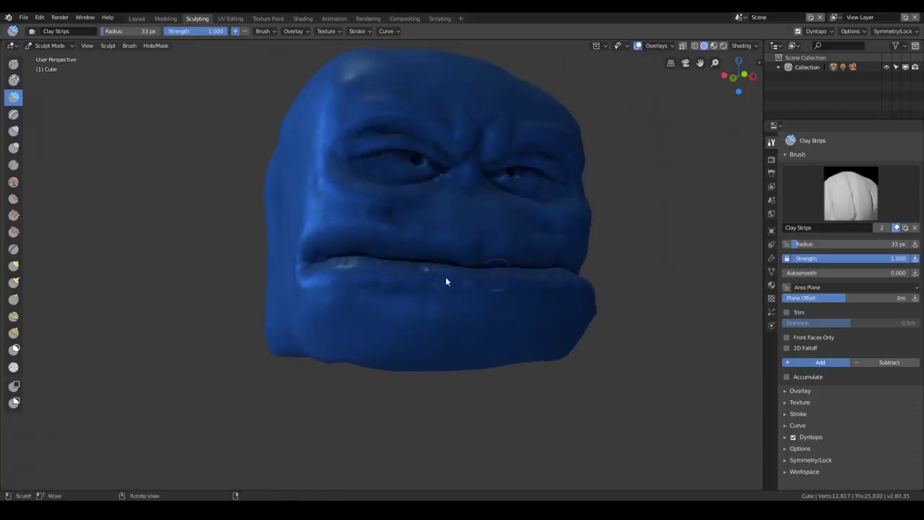
- Add volume around the nose, the mouth corners and the lower lip with Clay Strips
mouse_move(444, 228)
mouse_down()
mouse_move(462, 166)
mouse_move(446, 228)
mouse_move(469, 246)
mouse_up()
mouse_move(402, 233)
mouse_down()
mouse_move(414, 249)
mouse_move(378, 249)
mouse_move(415, 261)
mouse_up()
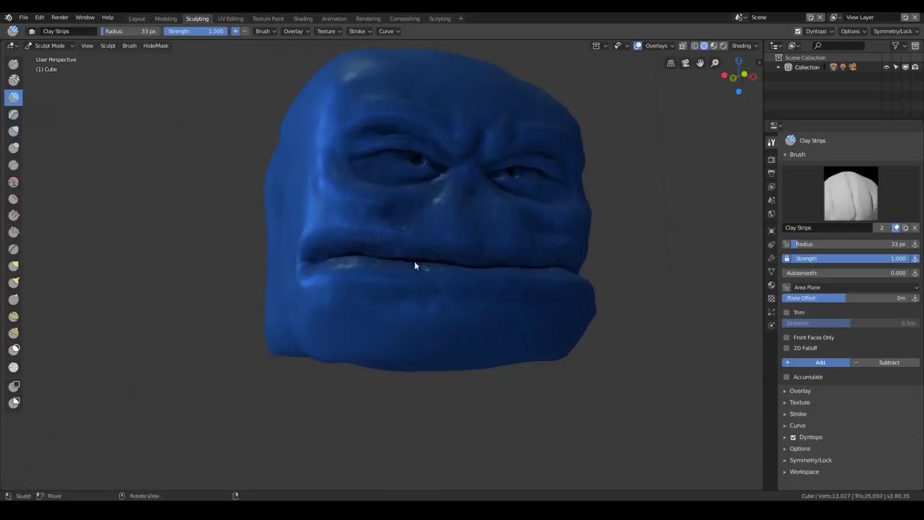
middle_drag(415, 261, 449, 258)
mouse_move(334, 270)
mouse_down()
mouse_move(330, 254)
mouse_move(342, 239)
mouse_move(320, 284)
mouse_move(392, 330)
mouse_move(325, 262)
mouse_move(344, 320)
mouse_move(423, 330)
mouse_move(457, 319)
mouse_move(435, 316)
mouse_move(402, 329)
mouse_up()
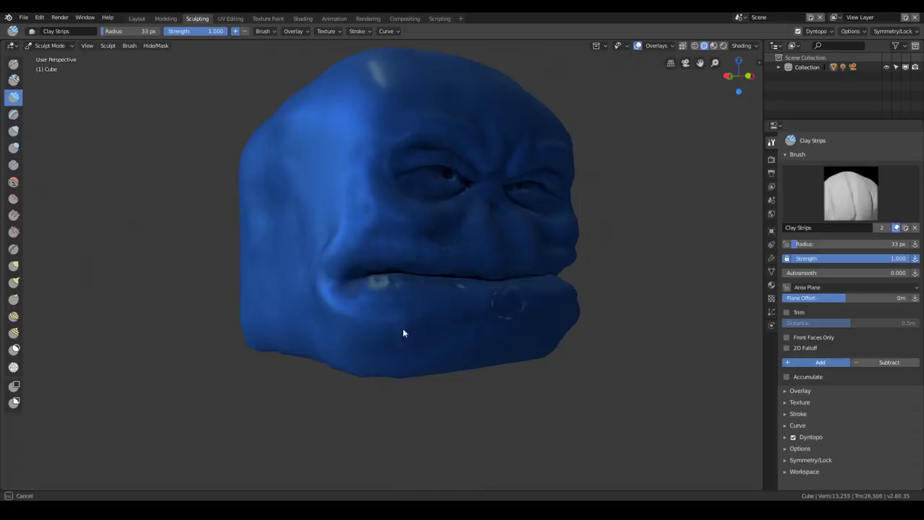
middle_drag(413, 290, 352, 291)
mouse_move(421, 304)
mouse_down()
mouse_move(436, 298)
mouse_move(433, 290)
mouse_up()
- Build up the area beneath the inner eyes and beside the nose with short Clay Strips strokes
drag(409, 194, 408, 198)
mouse_move(341, 236)
mouse_down()
mouse_move(296, 243)
mouse_move(361, 239)
mouse_move(398, 203)
mouse_up()
mouse_move(414, 202)
mouse_down()
mouse_move(402, 200)
mouse_move(404, 140)
mouse_move(416, 159)
mouse_move(401, 122)
mouse_move(363, 118)
mouse_move(392, 130)
mouse_move(390, 141)
mouse_move(425, 99)
mouse_move(434, 101)
mouse_move(432, 189)
mouse_up()
scroll(388, 221, up, 5)
mouse_move(427, 176)
mouse_down()
mouse_move(408, 189)
mouse_move(420, 169)
mouse_up()
mouse_move(421, 169)
middle_down()
mouse_move(404, 219)
mouse_move(427, 123)
middle_up()
- Check the Dyntopo settings and build up the folds between the inner brows and the upper eyelids
click(813, 32)
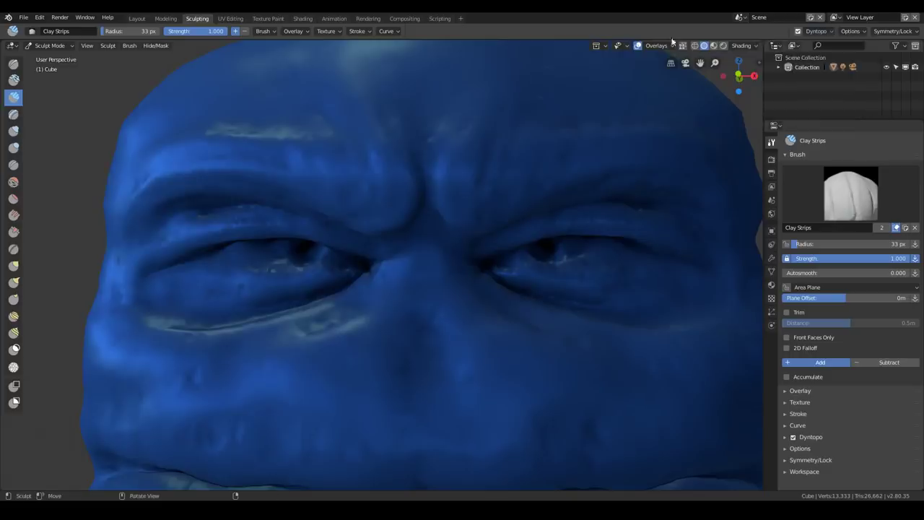
click(823, 31)
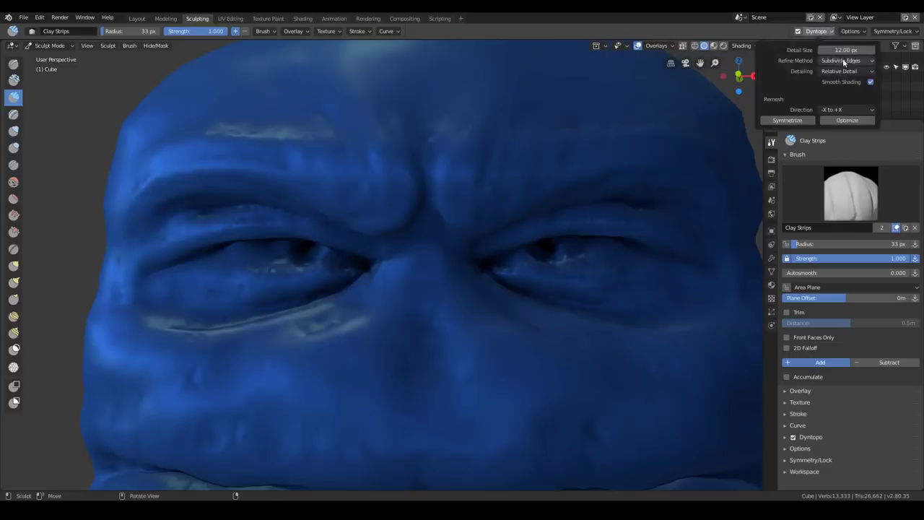
scroll(399, 178, up, 2)
middle_drag(393, 197, 395, 202)
scroll(394, 207, up, 3)
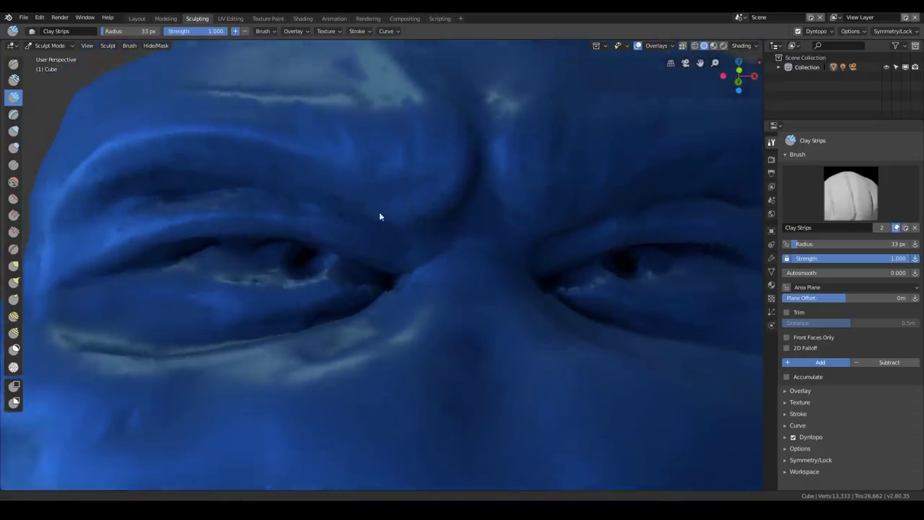
drag(352, 189, 449, 196)
drag(384, 195, 438, 205)
drag(322, 161, 418, 209)
scroll(389, 191, up, 2)
mouse_move(345, 176)
mouse_down()
mouse_move(428, 203)
mouse_move(382, 195)
mouse_up()
mouse_move(463, 197)
mouse_down()
mouse_move(367, 221)
mouse_move(299, 176)
mouse_move(472, 206)
mouse_move(456, 214)
mouse_move(512, 159)
mouse_up()
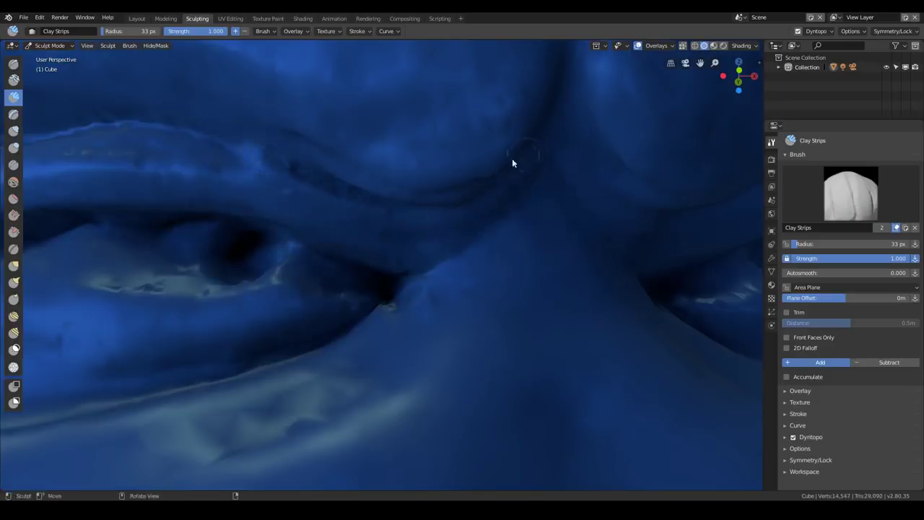
- Refine the lower eyelids and the eye bags with Clay Strips strokes
scroll(458, 193, down, 3)
shift+middle_drag(213, 300, 333, 238)
mouse_move(421, 241)
mouse_down()
mouse_move(291, 229)
mouse_move(469, 235)
mouse_up()
drag(262, 246, 330, 232)
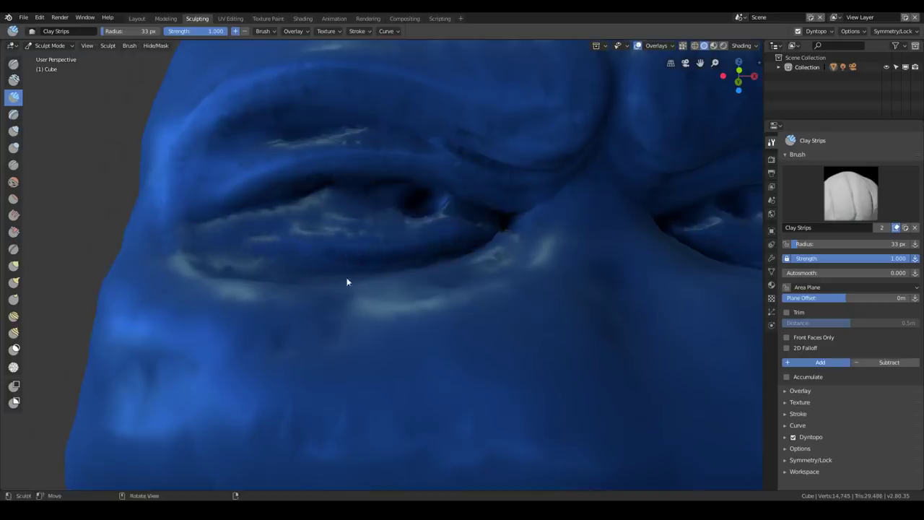
middle_drag(347, 279, 363, 298)
mouse_move(325, 272)
mouse_down()
mouse_move(354, 236)
mouse_move(405, 236)
mouse_move(408, 214)
mouse_move(423, 205)
mouse_move(361, 207)
mouse_move(372, 200)
mouse_move(338, 211)
mouse_move(444, 206)
mouse_move(407, 177)
mouse_up()
- Set the Clay Strips radius to 50 px and add broader volume around the eyes and cheeks
key(f)
click(318, 185)
drag(254, 208, 294, 181)
mouse_move(233, 223)
mouse_down()
mouse_move(302, 184)
mouse_move(284, 200)
mouse_move(379, 171)
mouse_move(299, 200)
mouse_move(363, 159)
mouse_move(258, 190)
mouse_move(229, 254)
mouse_move(226, 212)
mouse_move(208, 223)
mouse_move(363, 143)
mouse_move(476, 164)
mouse_move(426, 160)
mouse_up()
mouse_move(253, 198)
mouse_down()
mouse_move(203, 322)
mouse_move(216, 331)
mouse_move(225, 317)
mouse_up()
mouse_move(339, 214)
ctrl+middle_down()
mouse_move(342, 205)
mouse_move(298, 305)
mouse_move(309, 270)
mouse_move(279, 318)
mouse_move(320, 203)
mouse_move(354, 209)
mouse_move(385, 181)
mouse_move(488, 198)
mouse_move(478, 199)
ctrl+middle_up()
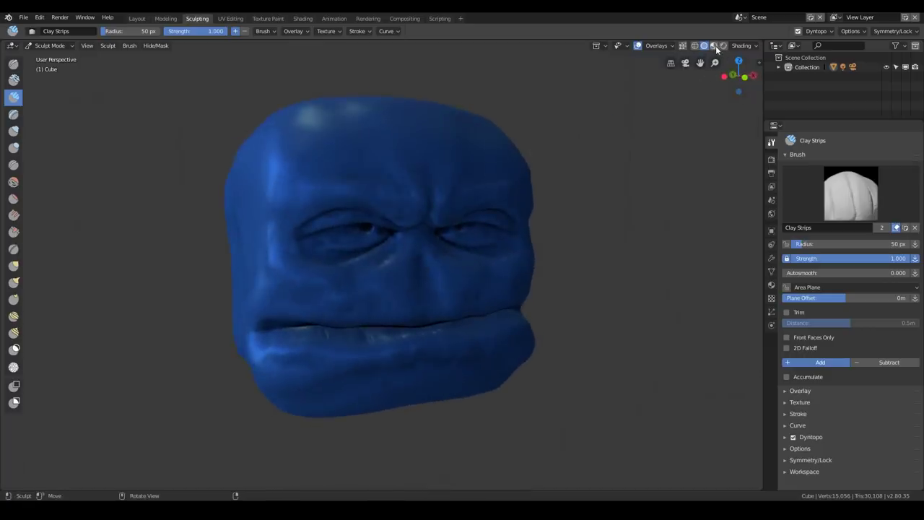
- Preview the head in material preview shading and return to solid shading
click(714, 46)
mouse_move(468, 184)
middle_down()
mouse_move(433, 181)
mouse_move(491, 166)
middle_up()
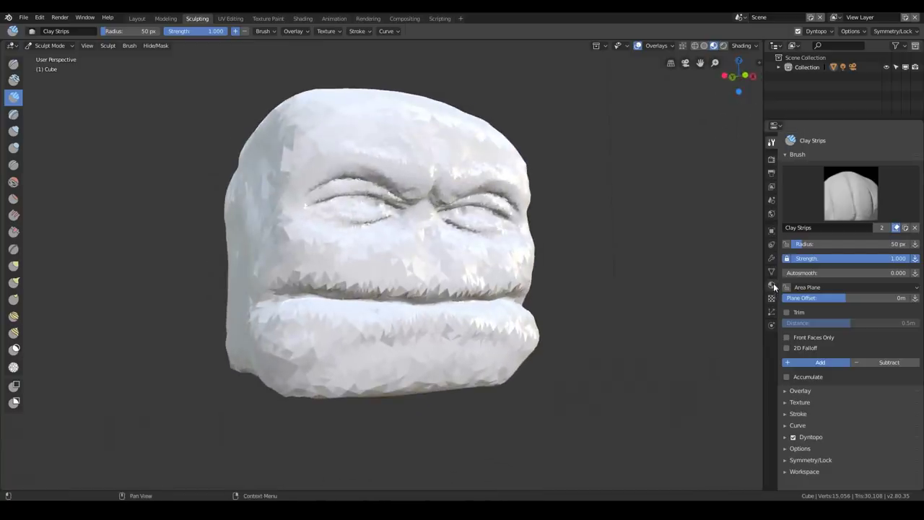
click(704, 46)
mouse_move(329, 177)
middle_down()
mouse_move(347, 201)
mouse_move(358, 181)
middle_up()
- Add a short Clay Strips stroke to the cheek
scroll(341, 216, up, 2)
drag(275, 244, 281, 235)
middle_drag(274, 251, 253, 217)
- Try the plain white MatCap on the head
click(742, 45)
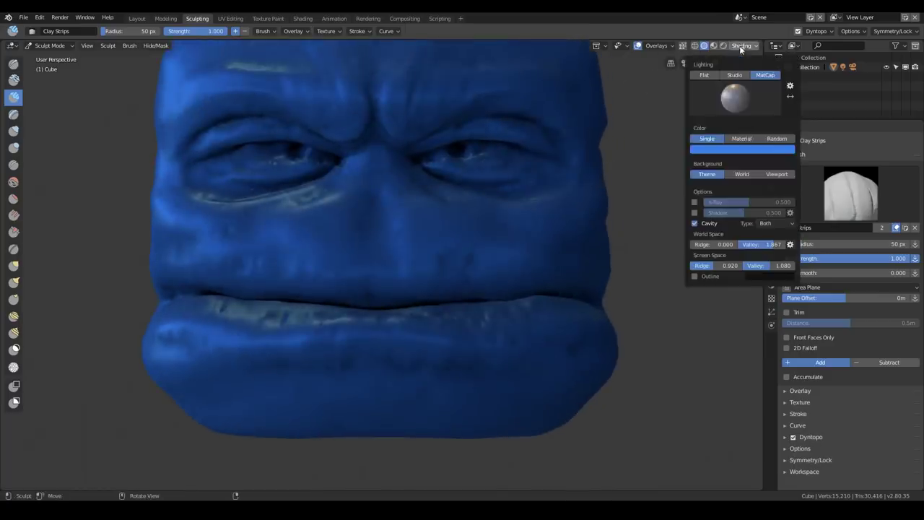
click(726, 99)
click(648, 132)
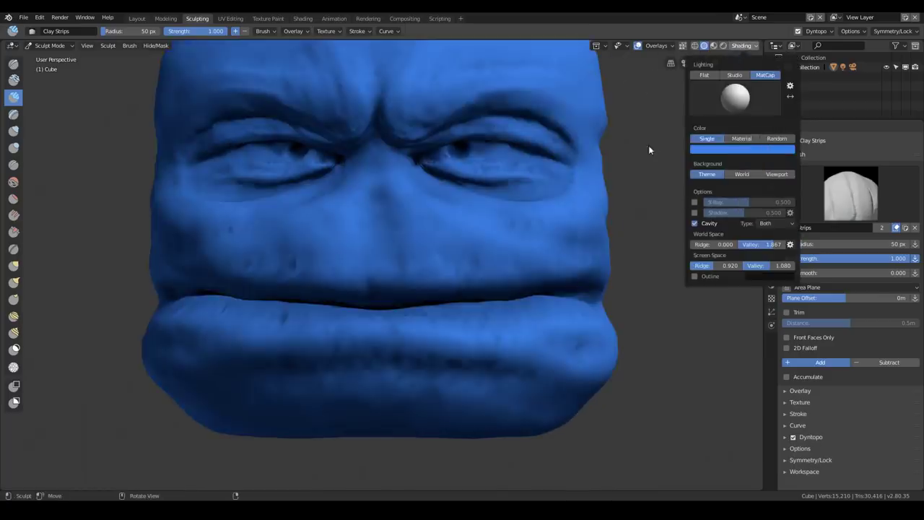
- Apply the glossy green MatCap to the head and set the Clay Strips radius to 28 px
click(750, 92)
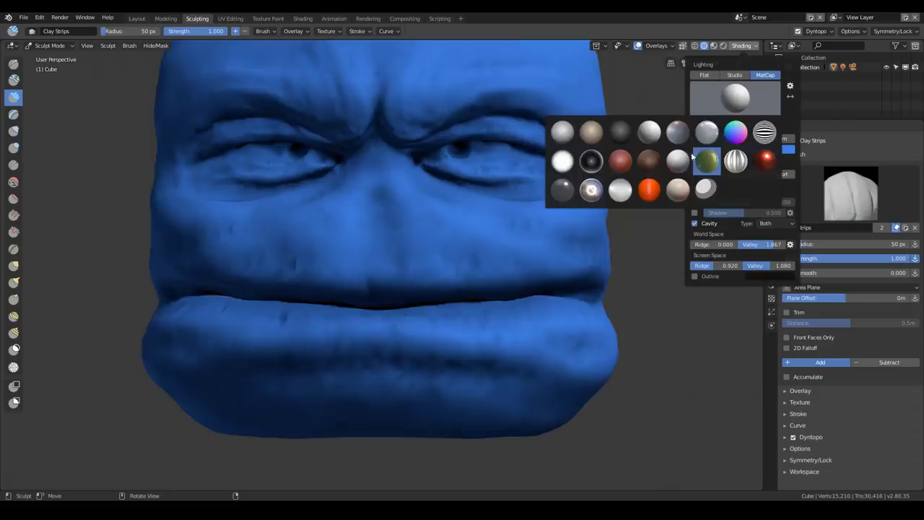
click(707, 161)
middle_drag(371, 178, 398, 185)
mouse_move(398, 185)
ctrl+middle_down()
mouse_move(402, 144)
mouse_move(375, 243)
mouse_move(465, 215)
ctrl+middle_up()
key(f)
click(360, 241)
mouse_move(394, 226)
ctrl+middle_down()
mouse_move(393, 199)
mouse_move(433, 202)
ctrl+middle_up()
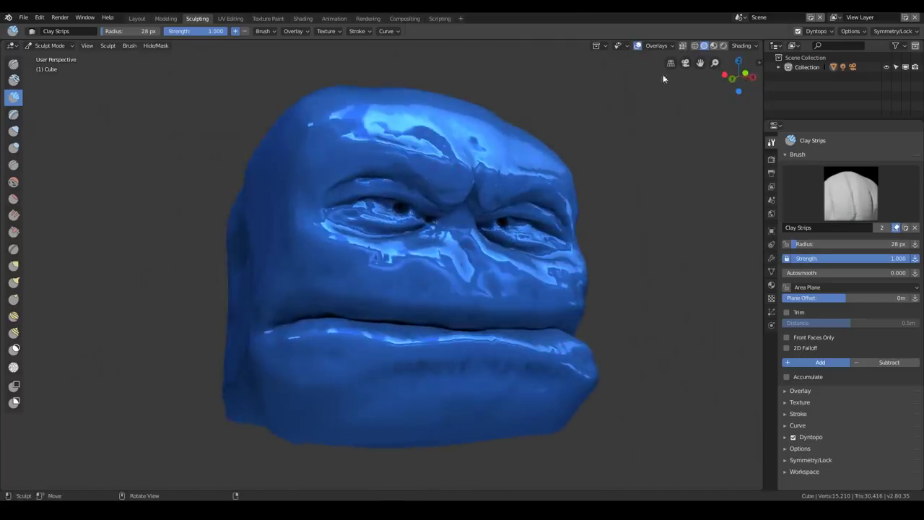
- Replace the head's glossy MatCap with the matte beige one
click(742, 46)
click(730, 108)
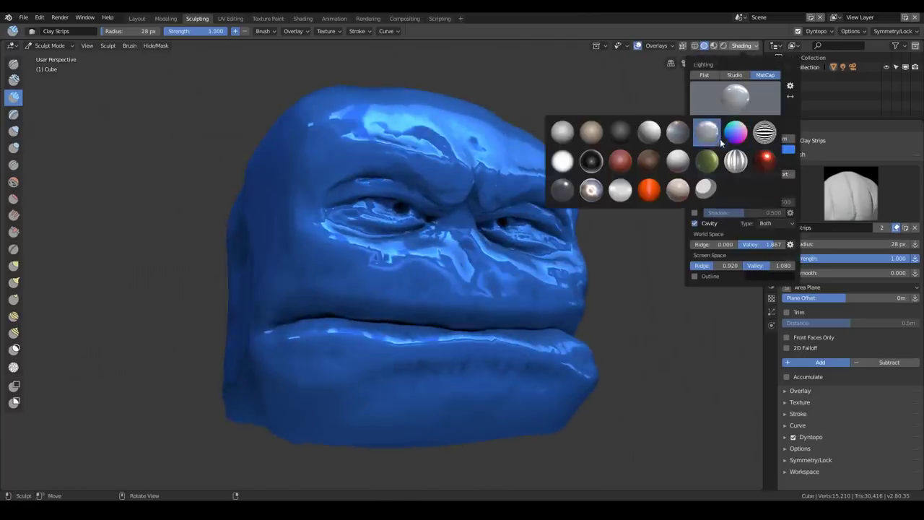
click(593, 130)
- Set the Clay Strips radius to 72 px and build up the lower eyelid toward the outer eye corner
mouse_move(430, 179)
middle_down()
mouse_move(371, 185)
mouse_move(395, 218)
middle_up()
scroll(383, 191, up, 1)
shift+middle_drag(365, 162, 416, 203)
scroll(417, 203, up, 8)
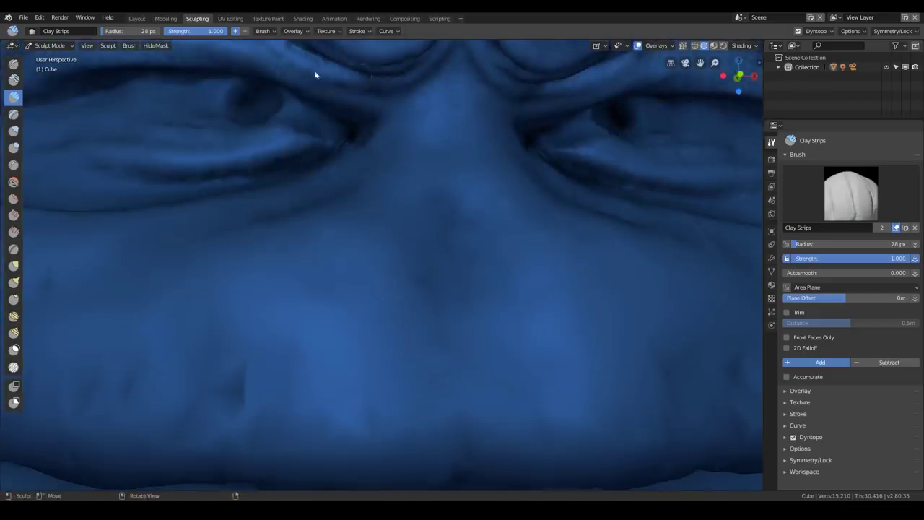
middle_drag(439, 132, 179, 178)
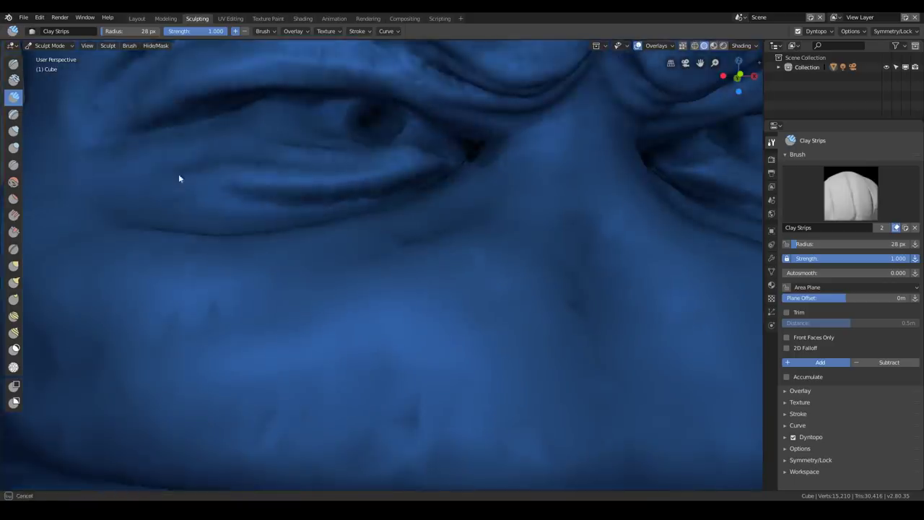
key(f)
click(146, 184)
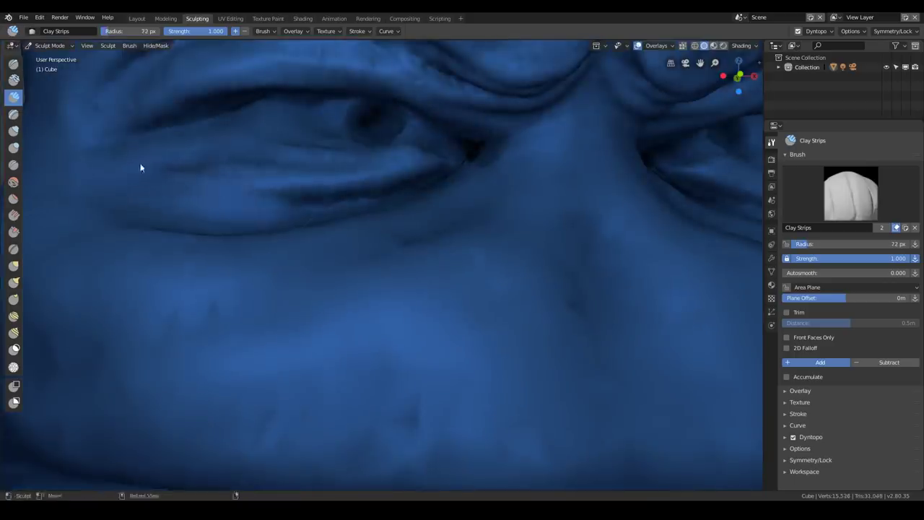
mouse_move(167, 189)
mouse_down()
mouse_move(325, 194)
mouse_move(165, 185)
mouse_up()
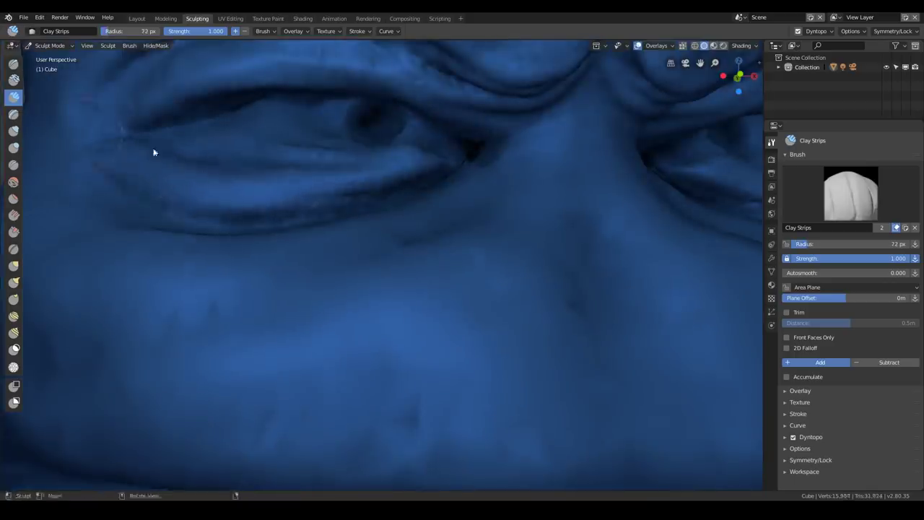
scroll(218, 177, up, 1)
scroll(219, 176, down, 3)
- Set the Clay Strips radius to 34 px and add strokes along the upper lip
middle_drag(196, 181, 299, 181)
key(f)
click(293, 185)
mouse_move(280, 189)
mouse_down()
mouse_move(414, 179)
mouse_move(484, 209)
mouse_move(518, 207)
mouse_up()
scroll(505, 196, down, 4)
mouse_move(447, 257)
middle_down()
mouse_move(385, 204)
mouse_move(301, 260)
middle_up()
drag(394, 271, 332, 262)
ctrl+middle_drag(292, 261, 286, 258)
mouse_move(267, 272)
mouse_down()
mouse_move(427, 289)
mouse_move(309, 256)
mouse_move(364, 244)
mouse_up()
- Build up the rim of the upper lip around the mouth corner with further Clay Strips strokes
mouse_move(364, 248)
middle_down()
mouse_move(332, 250)
mouse_move(378, 215)
mouse_move(363, 233)
middle_up()
mouse_move(386, 214)
mouse_down()
mouse_move(386, 230)
mouse_move(361, 241)
mouse_up()
ctrl+middle_drag(361, 241, 355, 222)
mouse_move(368, 210)
mouse_down()
mouse_move(417, 197)
mouse_move(317, 262)
mouse_move(472, 217)
mouse_move(469, 200)
mouse_move(401, 184)
mouse_move(507, 215)
mouse_move(600, 201)
mouse_move(555, 204)
mouse_move(663, 216)
mouse_move(617, 210)
mouse_move(644, 221)
mouse_up()
drag(457, 200, 519, 203)
middle_drag(361, 239, 439, 244)
drag(367, 261, 520, 165)
scroll(435, 215, up, 2)
mouse_move(421, 215)
mouse_down()
mouse_move(495, 167)
mouse_move(518, 169)
mouse_up()
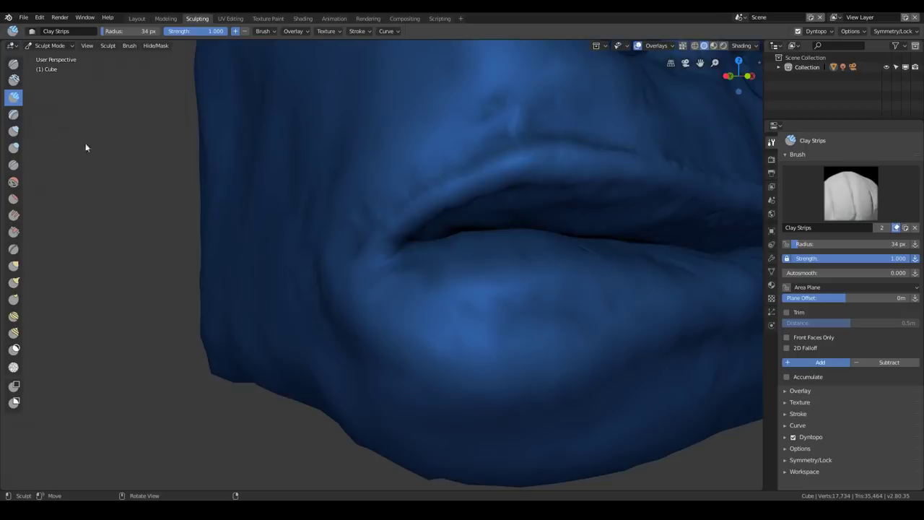
- Switch to the Crease brush, sharpen the upper lip's edge and underside, and smooth the lip lightly
key(shift+c)
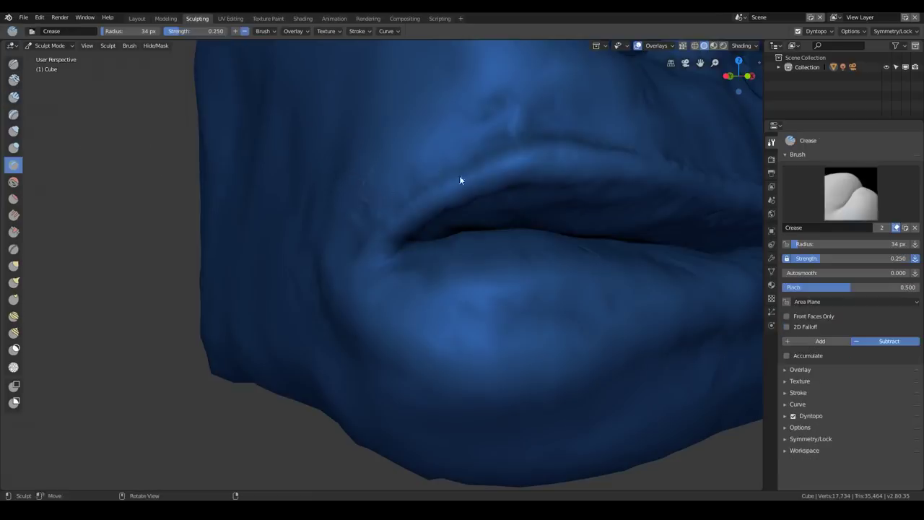
middle_drag(460, 179, 371, 213)
scroll(368, 212, up, 4)
scroll(347, 198, down, 1)
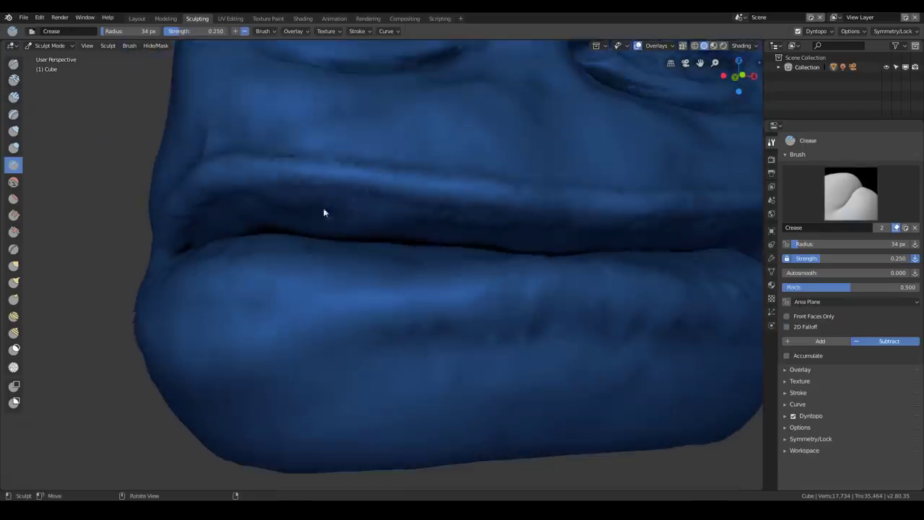
drag(268, 165, 529, 220)
drag(266, 213, 353, 233)
middle_drag(271, 205, 258, 176)
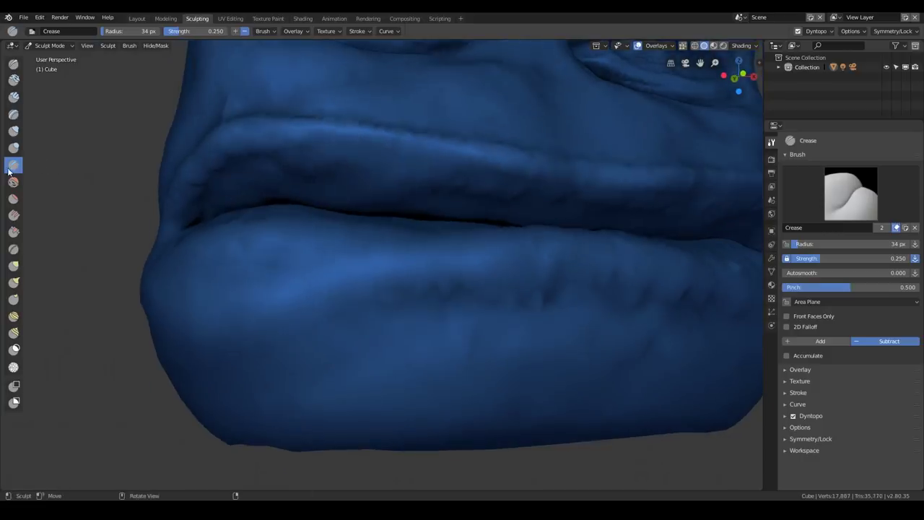
middle_drag(320, 204, 324, 244)
mouse_move(370, 223)
shift+mouse_down()
mouse_move(388, 215)
mouse_move(309, 239)
mouse_move(413, 205)
shift+mouse_up()
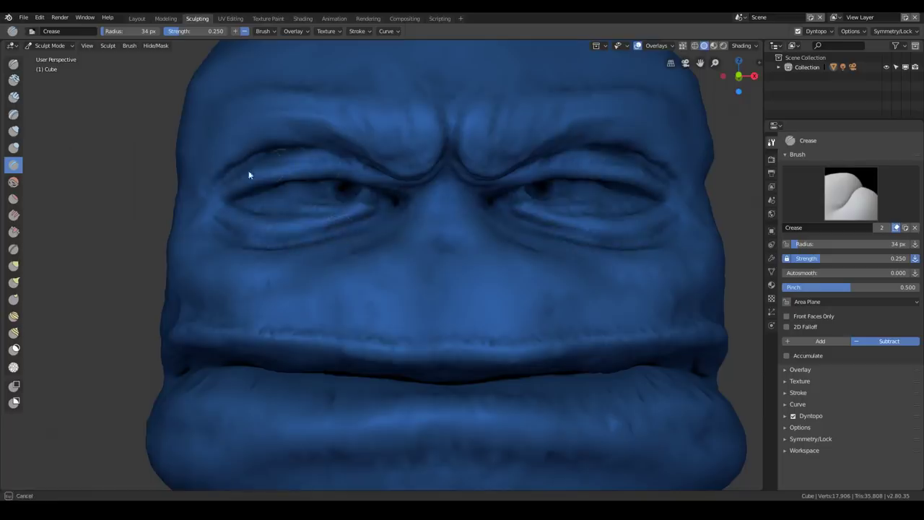
- Define the upper eyelid and the fold beneath the brow with repeated Crease strokes
scroll(278, 179, up, 5)
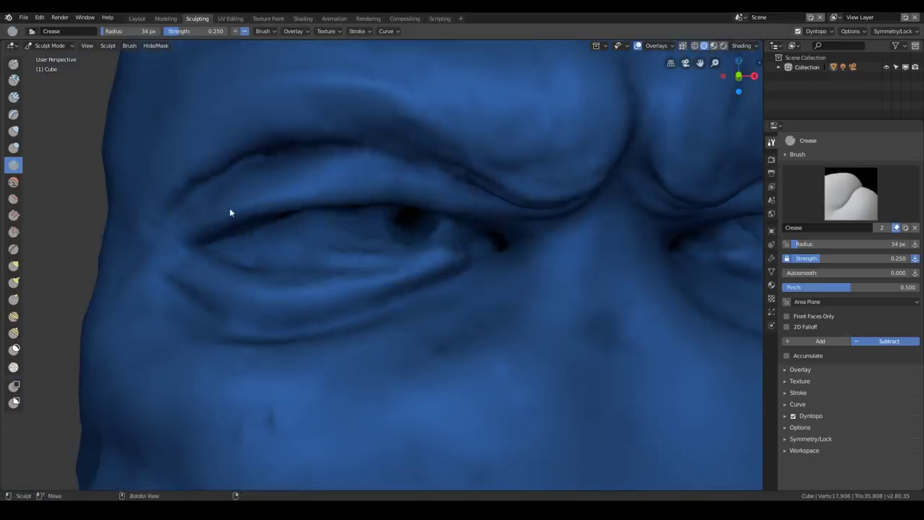
drag(285, 171, 394, 157)
mouse_move(302, 145)
mouse_down()
mouse_move(352, 147)
mouse_move(292, 147)
mouse_move(295, 158)
mouse_up()
mouse_move(202, 187)
mouse_down()
mouse_move(293, 135)
mouse_move(387, 134)
mouse_move(218, 177)
mouse_move(273, 156)
mouse_move(270, 148)
mouse_move(457, 170)
mouse_up()
mouse_move(233, 210)
mouse_down()
mouse_move(418, 195)
mouse_move(354, 190)
mouse_move(311, 202)
mouse_up()
drag(249, 208, 446, 194)
mouse_move(372, 187)
mouse_down()
mouse_move(345, 198)
mouse_move(472, 200)
mouse_move(189, 216)
mouse_up()
mouse_move(189, 215)
mouse_down()
mouse_move(385, 181)
mouse_move(327, 202)
mouse_move(299, 197)
mouse_up()
mouse_move(299, 197)
middle_down()
mouse_move(307, 192)
mouse_move(274, 185)
middle_up()
mouse_move(273, 184)
mouse_down()
mouse_move(295, 180)
mouse_move(258, 189)
mouse_up()
mouse_move(207, 220)
mouse_down()
mouse_move(277, 186)
mouse_move(214, 206)
mouse_move(330, 163)
mouse_move(325, 168)
mouse_move(524, 189)
mouse_up()
ctrl+drag(292, 183, 538, 195)
- Crease the lower eyelid and the folds beneath the eye toward the inner corner
mouse_move(375, 255)
middle_down()
mouse_move(345, 229)
mouse_move(367, 232)
middle_up()
mouse_move(366, 233)
mouse_down()
mouse_move(445, 214)
mouse_move(427, 232)
mouse_move(303, 283)
mouse_move(205, 304)
mouse_up()
mouse_move(377, 251)
mouse_down()
mouse_move(126, 278)
mouse_move(276, 281)
mouse_move(289, 294)
mouse_move(248, 297)
mouse_move(433, 233)
mouse_move(341, 258)
mouse_up()
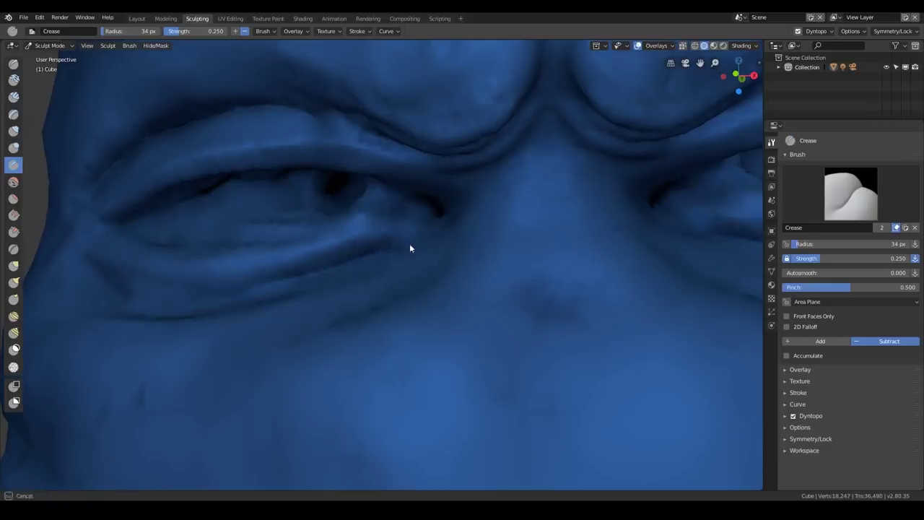
drag(410, 243, 413, 240)
scroll(441, 207, up, 1)
mouse_move(486, 184)
shift+middle_down()
mouse_move(394, 223)
mouse_move(425, 209)
shift+middle_up()
drag(363, 239, 264, 243)
- Show the wireframe overlay and add fine Crease strokes around the inner eye corner
click(671, 45)
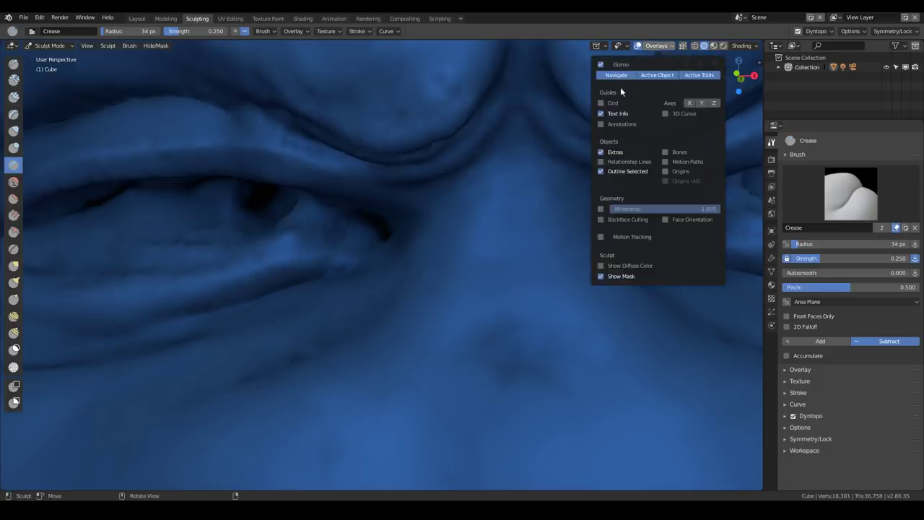
click(600, 209)
mouse_move(321, 237)
middle_down()
mouse_move(423, 198)
mouse_move(243, 263)
middle_up()
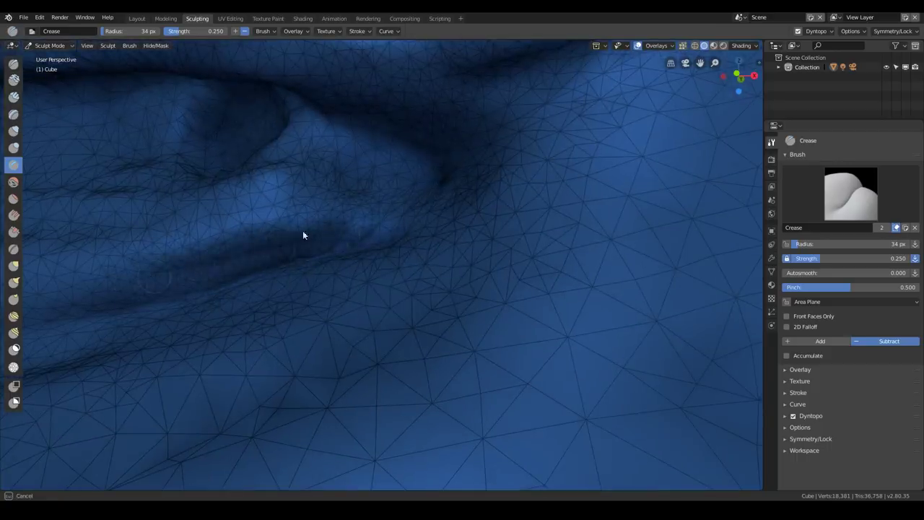
drag(311, 238, 398, 235)
drag(276, 168, 372, 194)
drag(259, 196, 392, 190)
drag(270, 181, 382, 179)
drag(250, 195, 434, 194)
drag(425, 150, 431, 160)
mouse_move(358, 124)
mouse_down()
mouse_move(327, 122)
mouse_move(360, 116)
mouse_move(427, 136)
mouse_move(381, 202)
mouse_move(323, 138)
mouse_up()
- Crease the upper and lower eyelid edges toward the outer eye corner
mouse_move(330, 148)
shift+middle_down()
mouse_move(441, 211)
mouse_move(443, 178)
mouse_move(444, 213)
shift+middle_up()
mouse_move(311, 230)
mouse_down()
mouse_move(343, 213)
mouse_move(147, 247)
mouse_up()
mouse_move(209, 208)
ctrl+middle_down()
mouse_move(208, 192)
mouse_move(207, 252)
ctrl+middle_up()
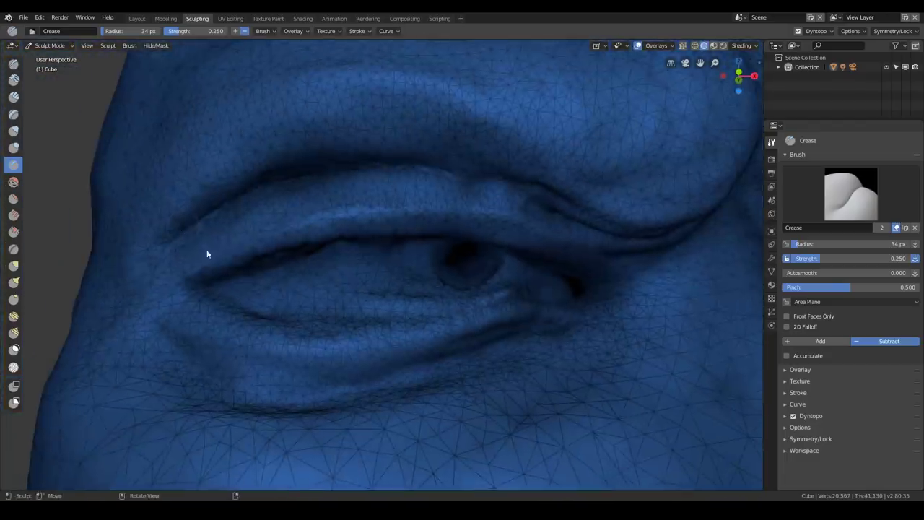
scroll(206, 254, up, 2)
mouse_move(244, 264)
mouse_down()
mouse_move(164, 292)
mouse_move(262, 256)
mouse_up()
mouse_move(404, 223)
mouse_down()
mouse_move(241, 247)
mouse_move(268, 235)
mouse_move(362, 231)
mouse_up()
middle_drag(362, 232, 321, 190)
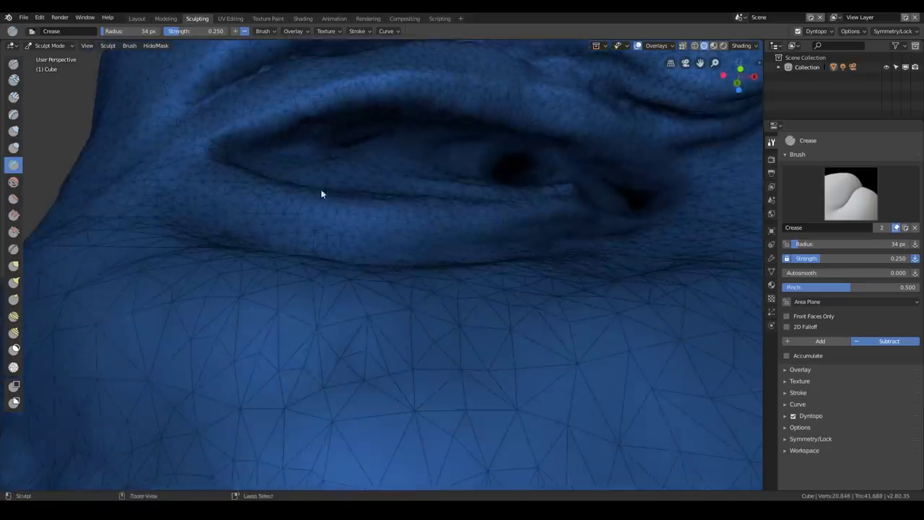
scroll(309, 239, up, 2)
middle_drag(309, 239, 292, 278)
mouse_move(207, 227)
mouse_down()
mouse_move(357, 219)
mouse_move(448, 227)
mouse_move(229, 221)
mouse_move(494, 233)
mouse_move(161, 219)
mouse_move(207, 246)
mouse_move(322, 231)
mouse_up()
scroll(307, 268, up, 4)
scroll(306, 268, down, 5)
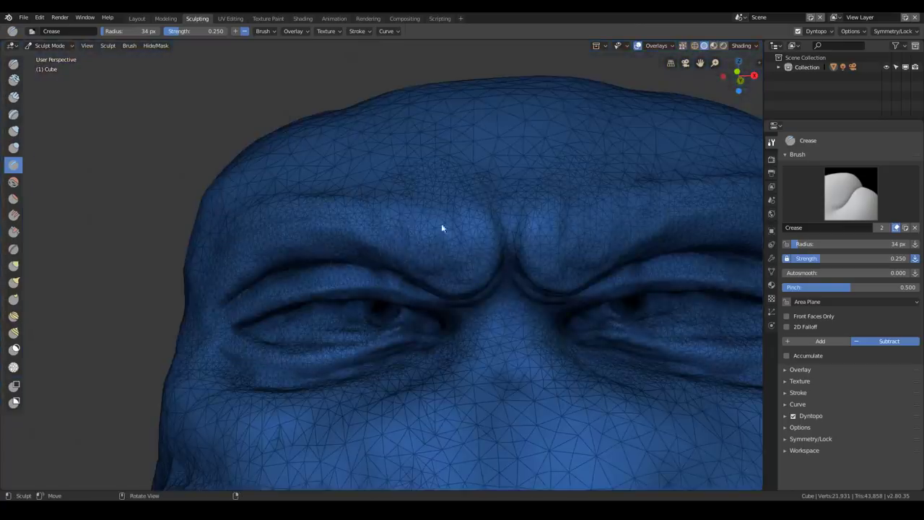
- Turn off the wireframe overlay
click(638, 46)
click(638, 46)
click(662, 46)
click(600, 209)
- Add Crease strokes on the cheek and above the upper lip, and smooth the area above the lip
mouse_move(485, 303)
shift+middle_down()
mouse_move(465, 203)
mouse_move(437, 220)
mouse_move(428, 191)
mouse_move(363, 231)
shift+middle_up()
scroll(462, 209, down, 1)
scroll(456, 214, down, 4)
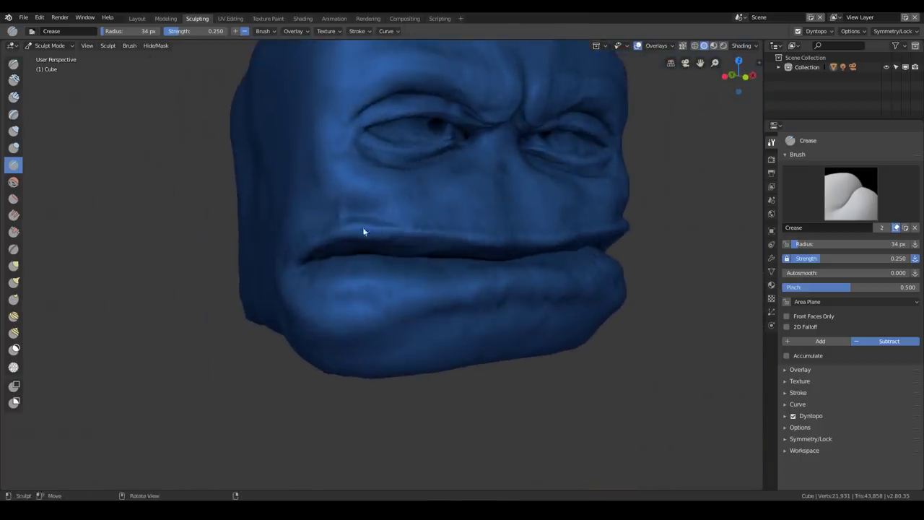
mouse_move(325, 161)
mouse_down()
mouse_move(418, 192)
mouse_move(364, 210)
mouse_move(493, 178)
mouse_up()
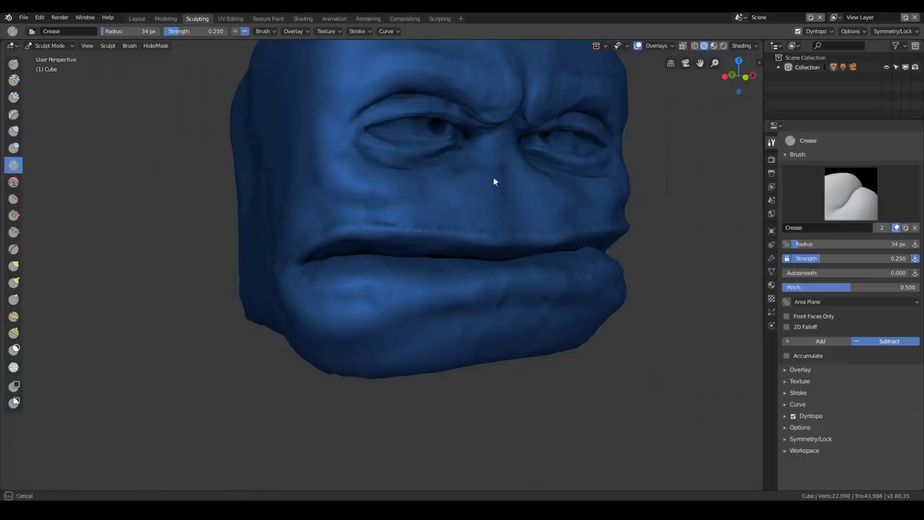
mouse_move(437, 208)
mouse_down()
mouse_move(468, 166)
mouse_move(495, 184)
mouse_move(465, 208)
mouse_up()
mouse_move(393, 224)
shift+mouse_down()
mouse_move(525, 231)
mouse_move(412, 224)
shift+mouse_up()
- Sharpen the upper lip along the mouth opening with Crease strokes
mouse_move(413, 229)
middle_down()
mouse_move(361, 229)
mouse_move(351, 237)
mouse_move(356, 248)
middle_up()
mouse_move(356, 248)
mouse_down()
mouse_move(423, 270)
mouse_move(404, 262)
mouse_up()
mouse_move(405, 262)
middle_down()
mouse_move(464, 260)
mouse_move(373, 243)
middle_up()
mouse_move(374, 243)
mouse_down()
mouse_move(471, 240)
mouse_move(462, 236)
mouse_up()
drag(373, 229, 432, 225)
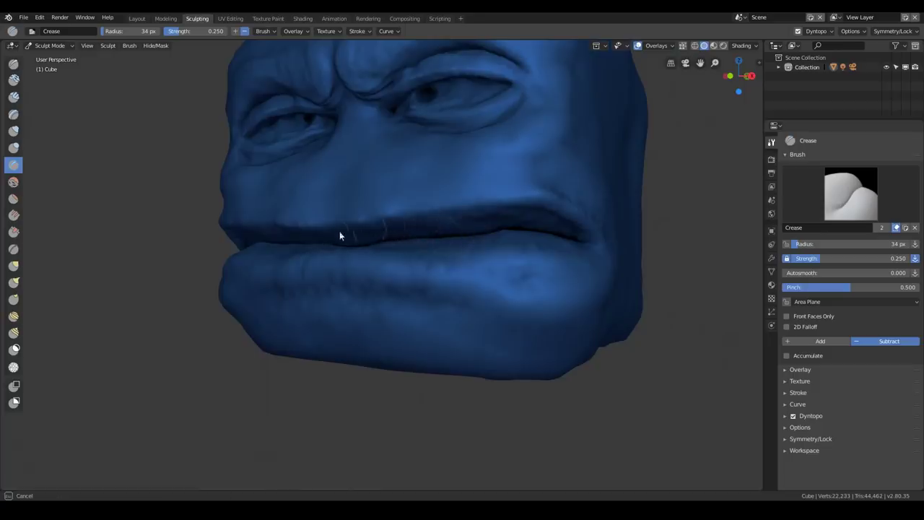
- Crease the lower lip and the area beneath it from the mouth corner toward the front
middle_drag(263, 232, 458, 239)
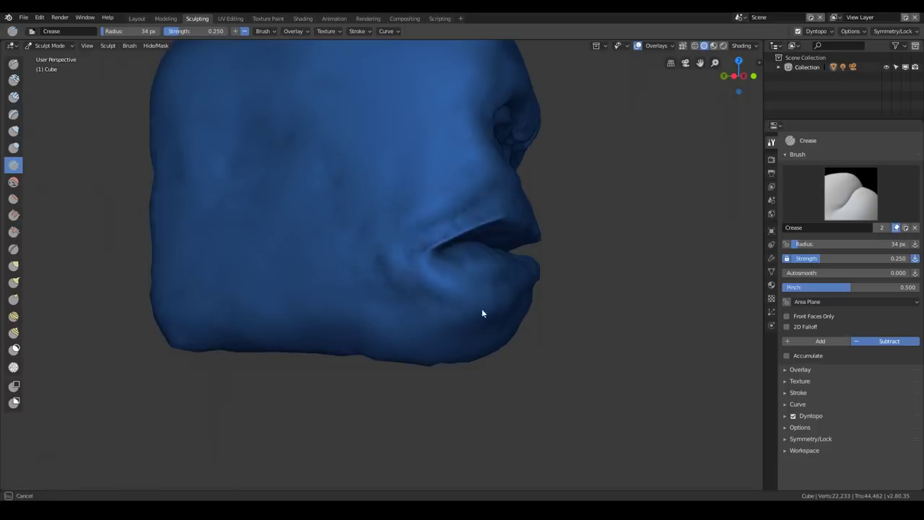
drag(506, 299, 521, 294)
middle_drag(400, 282, 369, 283)
drag(390, 295, 494, 306)
middle_drag(418, 298, 363, 297)
mouse_move(368, 295)
mouse_down()
mouse_move(474, 277)
mouse_move(443, 282)
mouse_move(449, 279)
mouse_move(540, 279)
mouse_up()
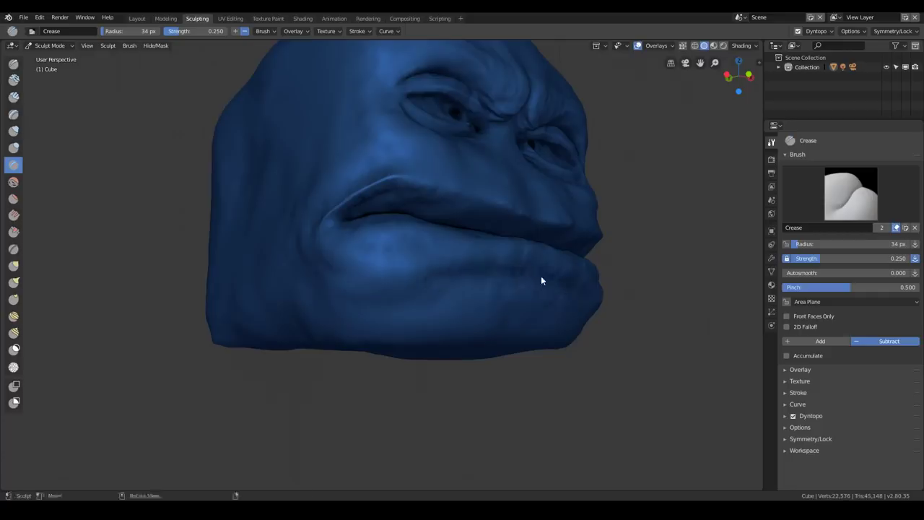
- Carve a long crease beneath the lower lip to separate it from the chin
mouse_move(445, 269)
middle_down()
mouse_move(495, 267)
mouse_move(479, 241)
middle_up()
scroll(497, 219, up, 4)
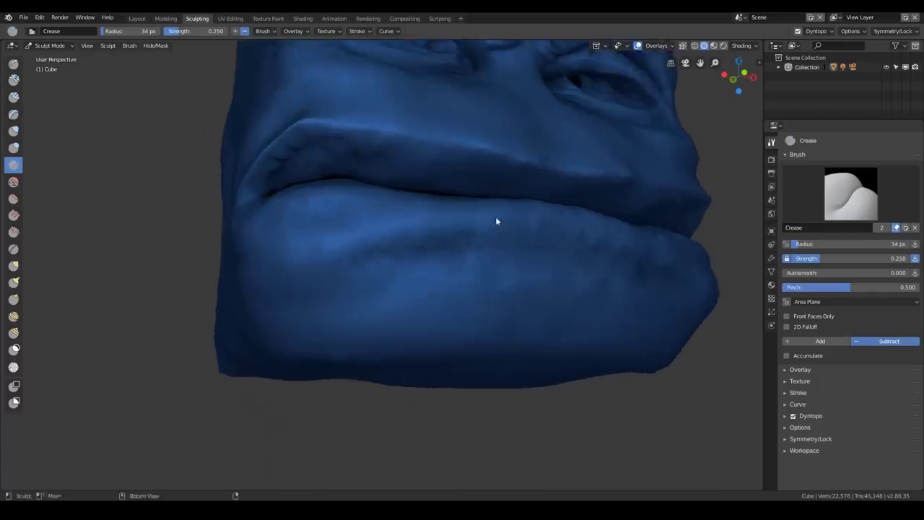
scroll(410, 196, up, 1)
mouse_move(223, 216)
mouse_down()
mouse_move(365, 218)
mouse_move(472, 236)
mouse_up()
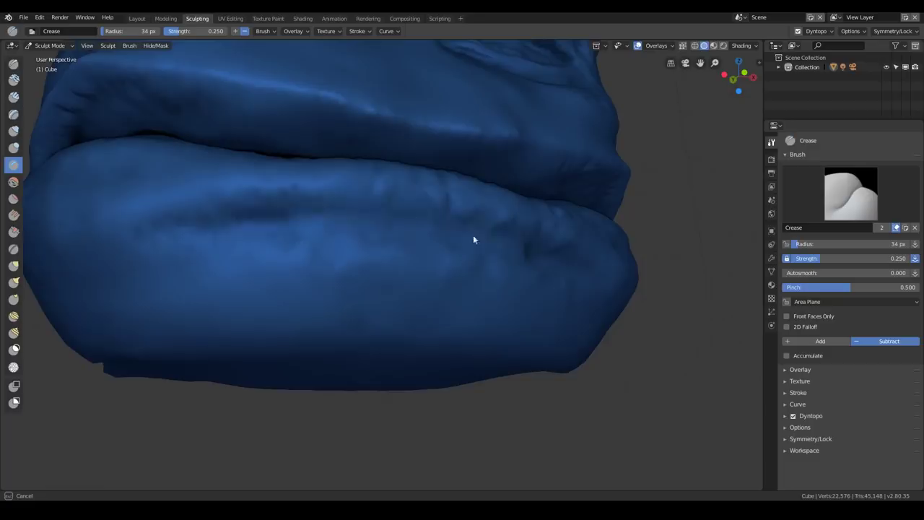
drag(323, 208, 315, 217)
scroll(309, 216, up, 1)
mouse_move(238, 205)
mouse_down()
mouse_move(436, 219)
mouse_move(435, 207)
mouse_move(301, 200)
mouse_move(311, 198)
mouse_up()
mouse_move(310, 199)
middle_down()
mouse_move(346, 198)
mouse_move(327, 213)
mouse_move(358, 224)
middle_up()
mouse_move(359, 224)
mouse_down()
mouse_move(287, 212)
mouse_move(416, 221)
mouse_move(404, 217)
mouse_up()
drag(338, 202, 521, 197)
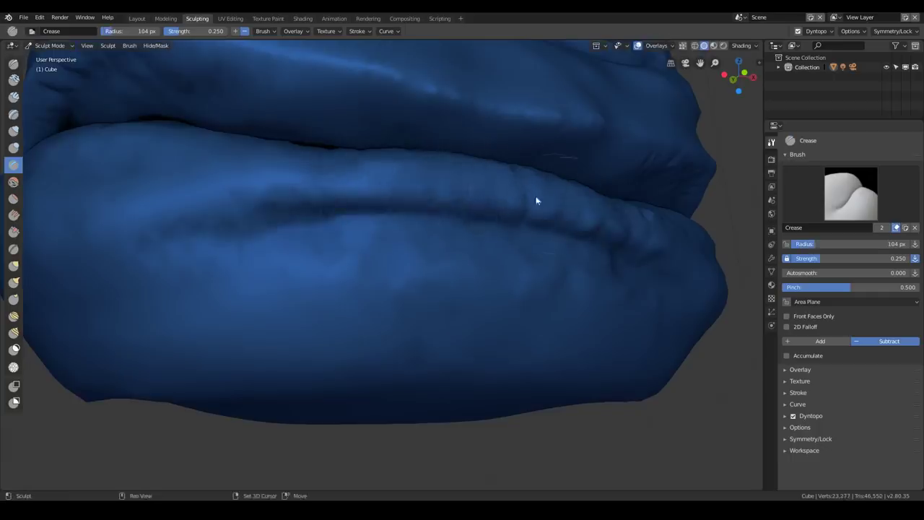
- Smooth the lower lip at a 104 px radius and deepen the crease beneath it at a 50 px radius
key(f)
mouse_move(217, 190)
shift+mouse_down()
mouse_move(663, 274)
mouse_move(253, 225)
shift+mouse_up()
key(f)
click(307, 226)
ctrl+middle_drag(346, 217, 345, 197)
mouse_move(269, 210)
mouse_down()
mouse_move(382, 208)
mouse_move(579, 238)
mouse_move(421, 199)
mouse_up()
drag(249, 211, 311, 196)
mouse_move(310, 195)
ctrl+middle_down()
mouse_move(268, 245)
mouse_move(266, 270)
ctrl+middle_up()
drag(206, 272, 312, 284)
drag(408, 285, 276, 287)
middle_drag(277, 286, 332, 296)
- Extend the crease under the lower lip toward the mouth corner and smooth the lip surface
mouse_move(200, 262)
mouse_down()
mouse_move(189, 253)
mouse_move(418, 288)
mouse_move(490, 279)
mouse_move(324, 293)
mouse_move(218, 284)
mouse_move(382, 290)
mouse_up()
scroll(267, 272, up, 1)
drag(176, 273, 324, 301)
middle_drag(220, 279, 177, 267)
drag(181, 306, 457, 289)
mouse_move(157, 278)
mouse_down()
mouse_move(512, 281)
mouse_move(377, 303)
mouse_move(451, 319)
mouse_move(140, 277)
mouse_up()
mouse_move(275, 294)
mouse_down()
mouse_move(248, 311)
mouse_move(334, 301)
mouse_move(336, 280)
mouse_up()
mouse_move(164, 248)
shift+mouse_down()
mouse_move(425, 247)
mouse_move(448, 257)
mouse_move(420, 269)
mouse_move(419, 247)
shift+mouse_up()
scroll(415, 252, down, 4)
mouse_move(406, 252)
middle_down()
mouse_move(431, 262)
mouse_move(324, 245)
mouse_move(309, 259)
middle_up()
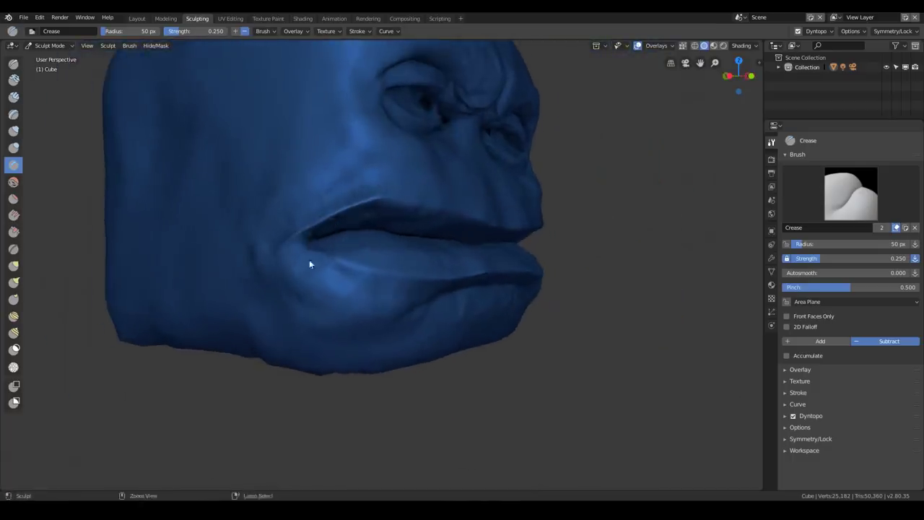
- Set the Crease radius to 54 px and carve folds into the chin below the lower lip
key(f)
click(331, 275)
mouse_move(382, 278)
mouse_down()
mouse_move(311, 261)
mouse_move(291, 278)
mouse_move(324, 315)
mouse_move(359, 268)
mouse_up()
mouse_move(359, 268)
middle_down()
mouse_move(344, 255)
mouse_move(269, 259)
middle_up()
key(f)
click(281, 252)
mouse_move(379, 241)
mouse_down()
mouse_move(253, 265)
mouse_move(350, 269)
mouse_up()
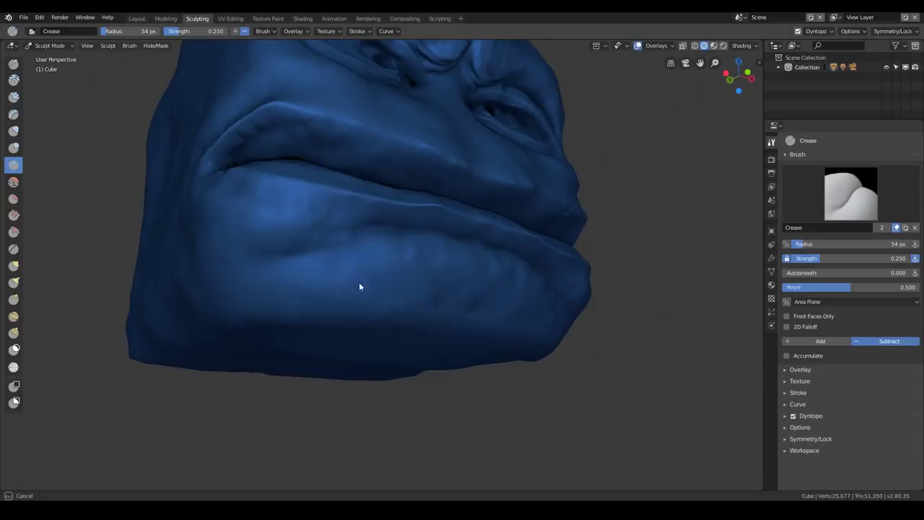
drag(233, 262, 445, 310)
drag(456, 269, 408, 246)
middle_drag(408, 246, 346, 251)
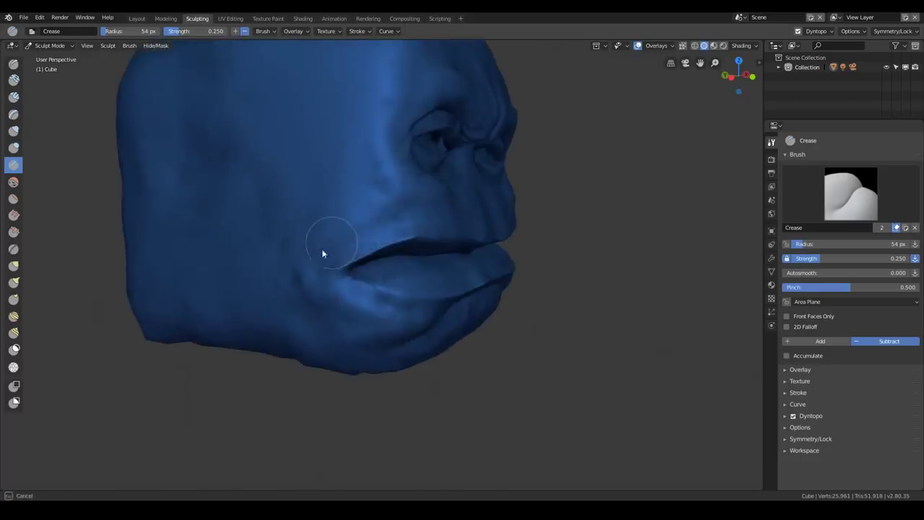
- Crease the upper lip's edge and the nose bridge between the eyes
middle_drag(429, 231, 342, 223)
scroll(349, 206, up, 2)
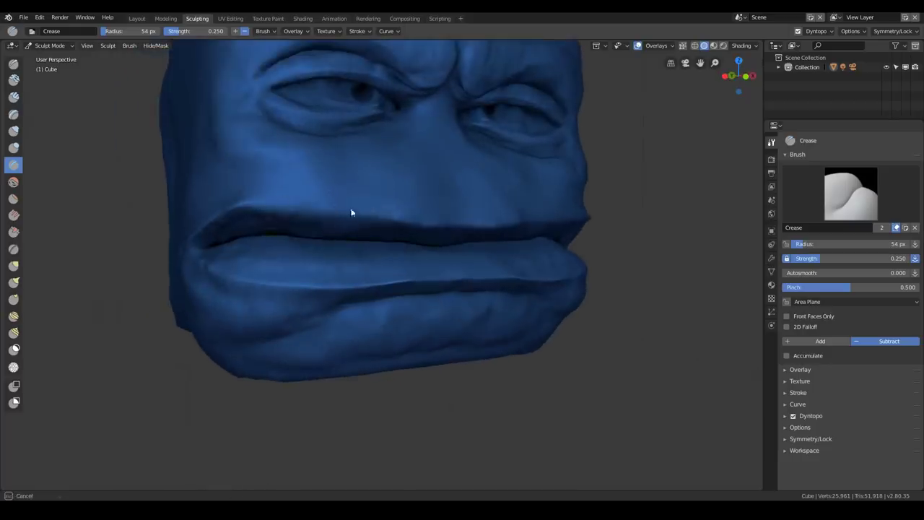
drag(264, 209, 458, 202)
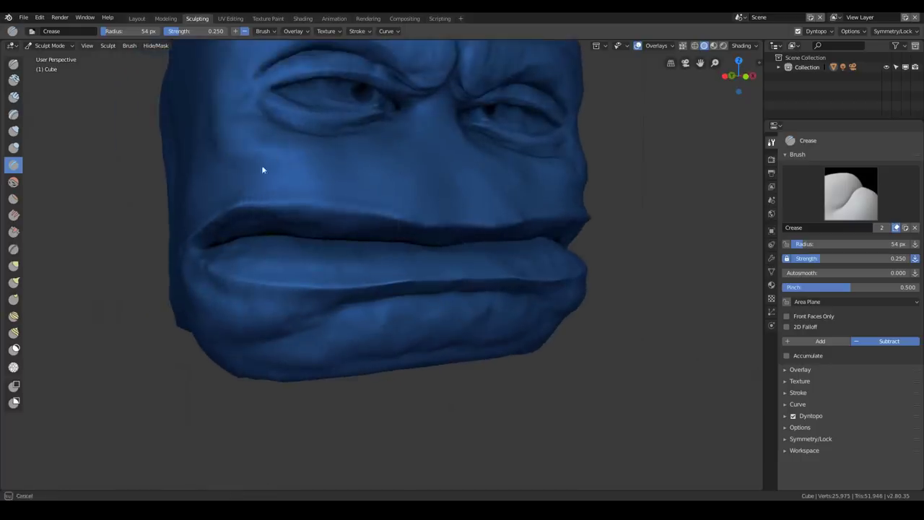
mouse_move(429, 120)
mouse_down()
mouse_move(442, 117)
mouse_move(443, 130)
mouse_up()
mouse_move(448, 115)
shift+middle_down()
mouse_move(397, 183)
mouse_move(383, 181)
shift+middle_up()
scroll(346, 163, up, 3)
middle_drag(333, 158, 335, 246)
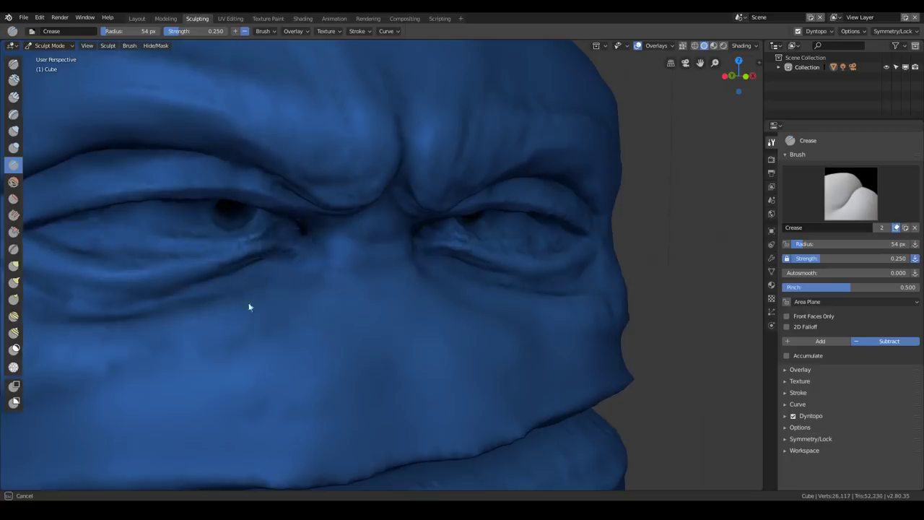
- Add a short Crease touch-up stroke to the face
middle_drag(322, 275, 264, 284)
scroll(314, 279, down, 6)
middle_drag(373, 256, 286, 294)
drag(280, 295, 283, 297)
middle_drag(326, 264, 269, 244)
- Preview the whole head in rendered viewport shading
scroll(315, 239, up, 4)
scroll(317, 244, down, 7)
mouse_move(323, 250)
middle_down()
mouse_move(371, 124)
mouse_move(450, 155)
mouse_move(322, 185)
mouse_move(328, 241)
mouse_move(373, 190)
mouse_move(365, 213)
mouse_move(390, 159)
middle_up()
mouse_move(391, 159)
middle_down()
mouse_move(348, 214)
mouse_move(528, 122)
middle_up()
click(723, 45)
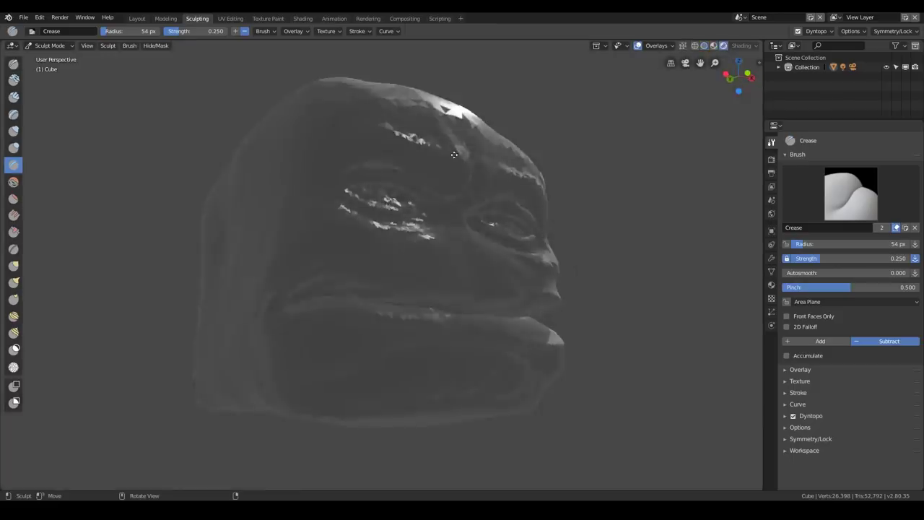
- Toggle the head between Edit Mode and Sculpt Mode to inspect the density of its mesh
middle_drag(455, 155, 457, 157)
key(Tab)
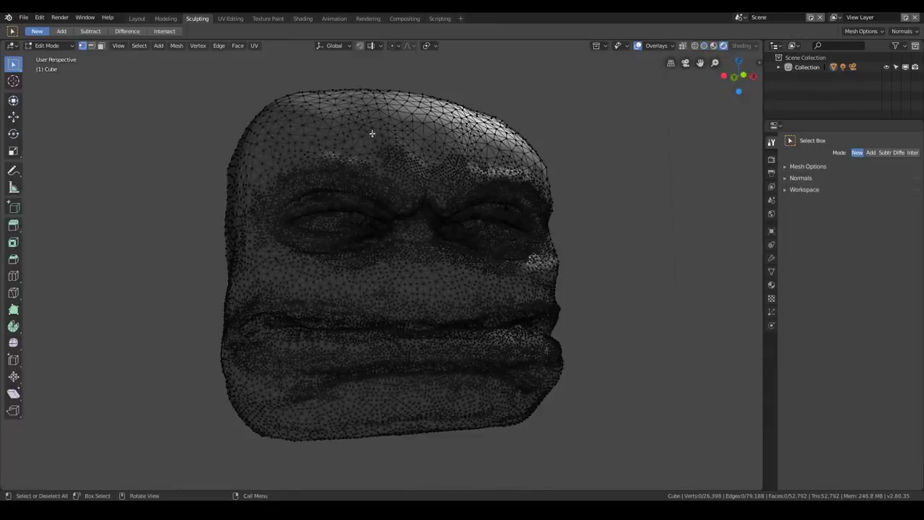
key(Tab)
key(Tab)
key(Tab)
key(Tab)
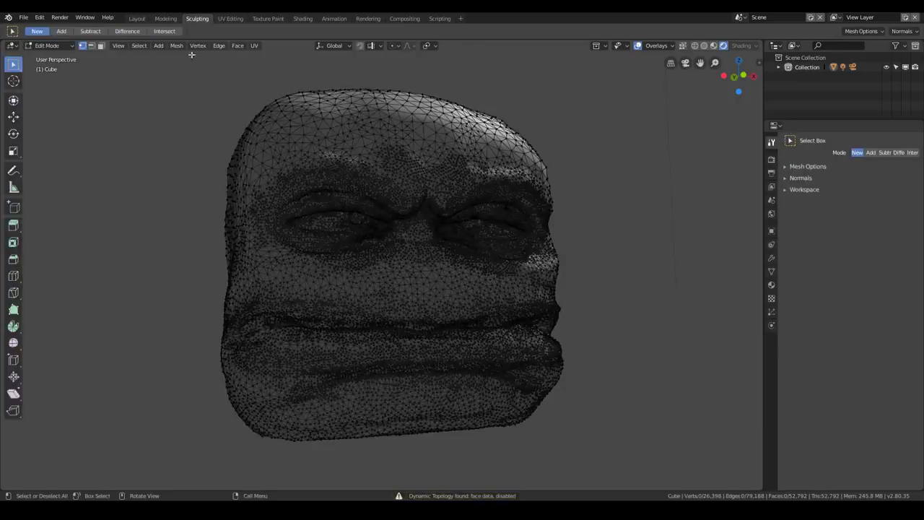
key(Tab)
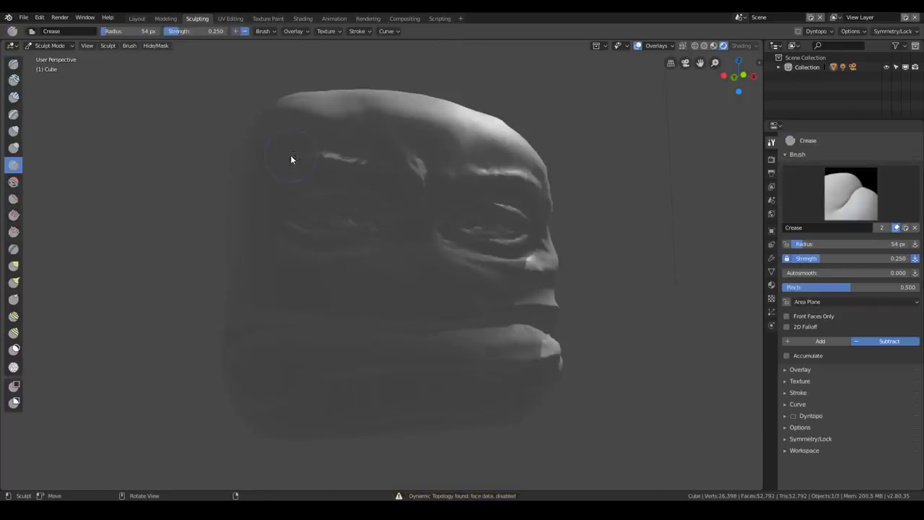
- Switch to the Layout workspace and select the sculpted head
click(136, 18)
mouse_move(288, 216)
middle_down()
mouse_move(316, 227)
mouse_move(422, 225)
mouse_move(443, 236)
mouse_move(406, 202)
middle_up()
scroll(423, 230, up, 3)
key(a)
key(a)
scroll(422, 262, up, 6)
right_click(407, 202)
click(575, 199)
key(KP_Decimal)
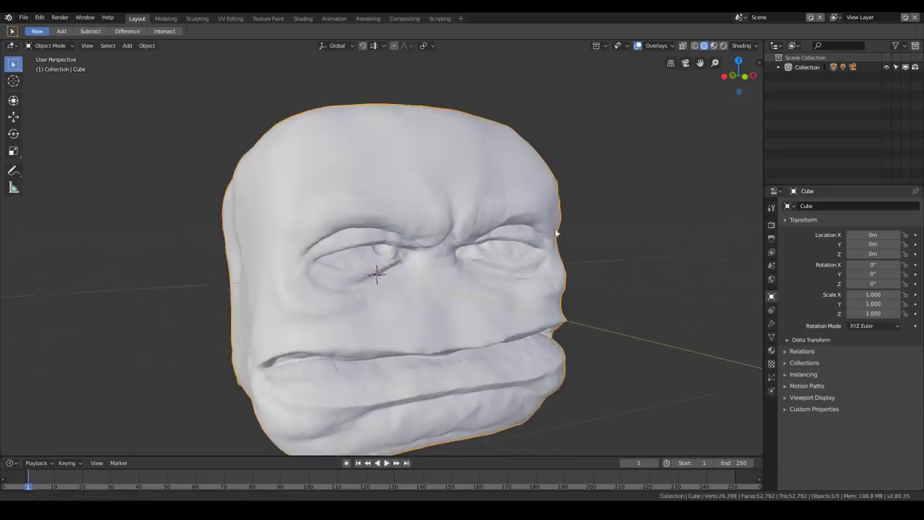
- Set the head material's base color to a bright blue and display the viewport in material preview shading
click(771, 351)
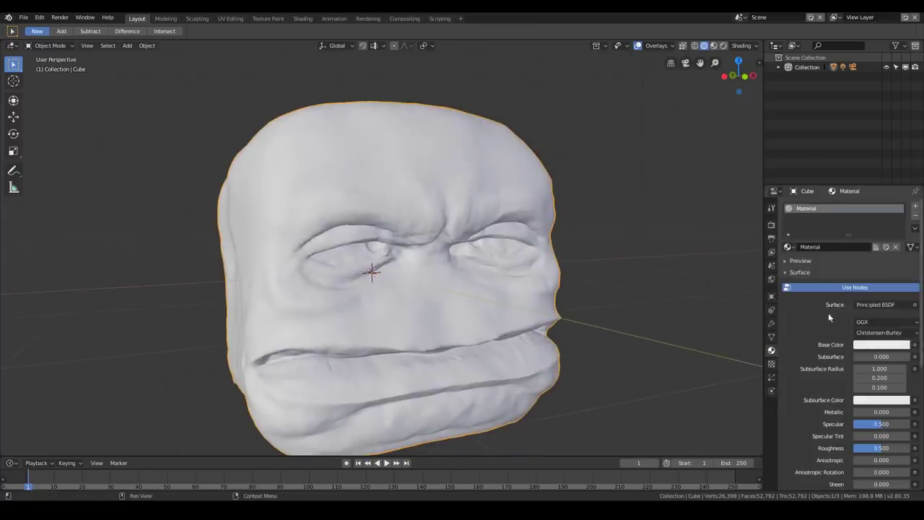
click(871, 346)
click(878, 222)
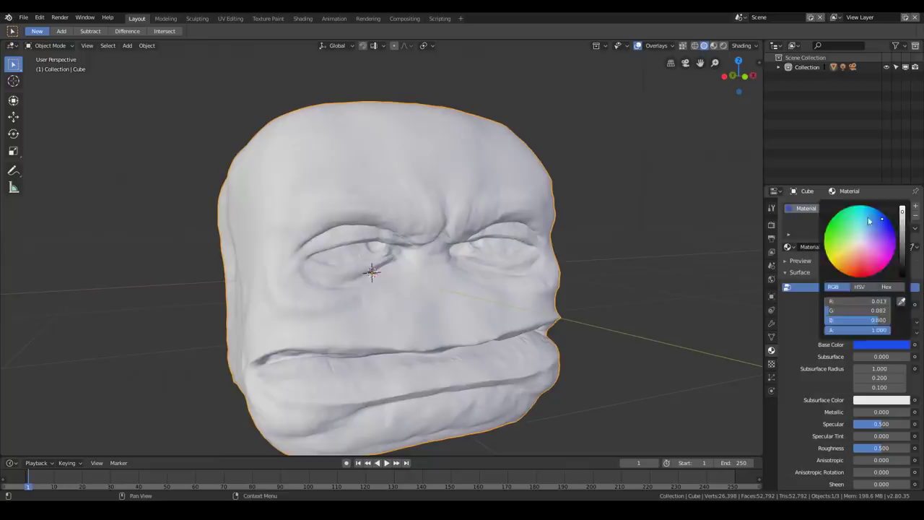
click(713, 45)
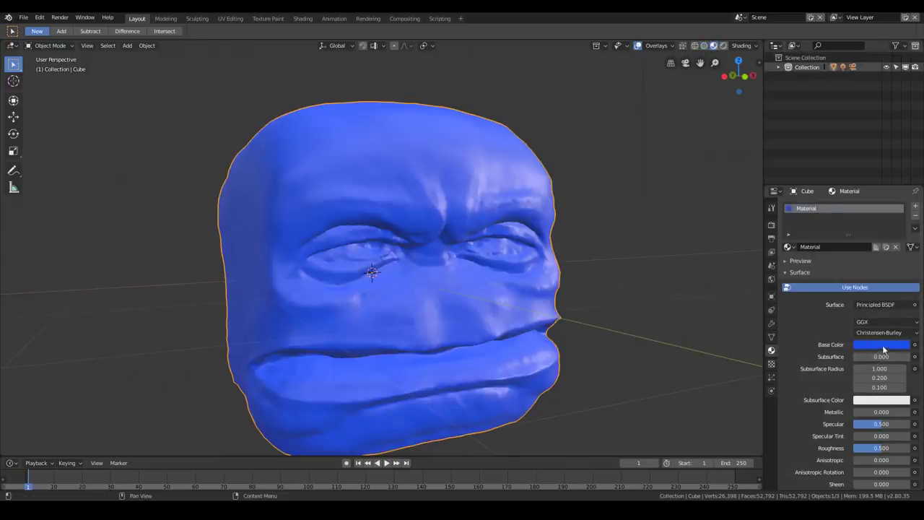
- Darken the material's base color to R 0.011, G 0.061, B 0.581 and set its roughness to 0.518
click(883, 346)
drag(905, 231, 902, 220)
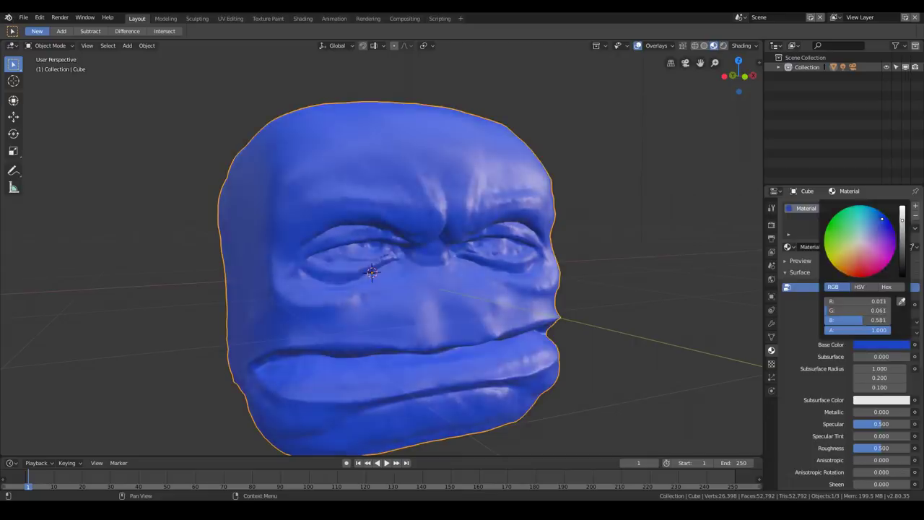
mouse_move(887, 448)
mouse_down()
mouse_move(872, 449)
mouse_move(884, 448)
mouse_up()
- Select the point light above the head and move it to a new position
scroll(503, 151, down, 7)
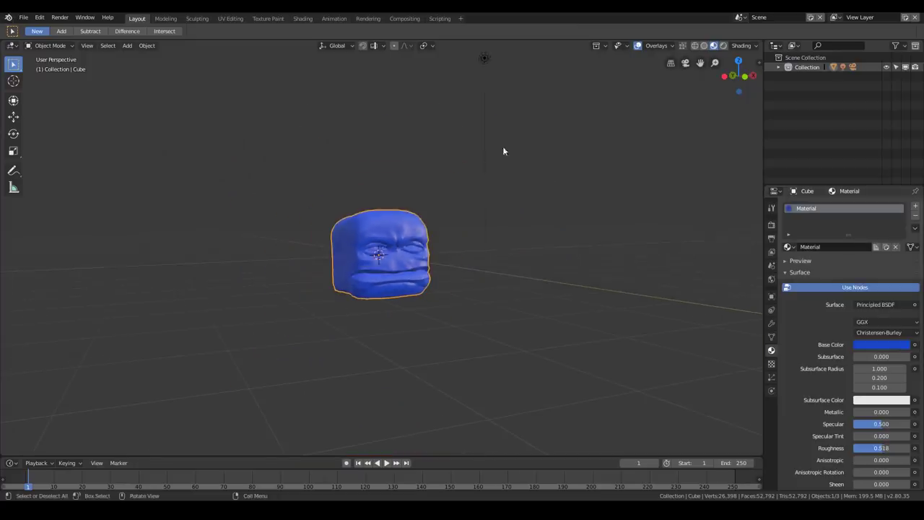
right_click(484, 65)
click(421, 66)
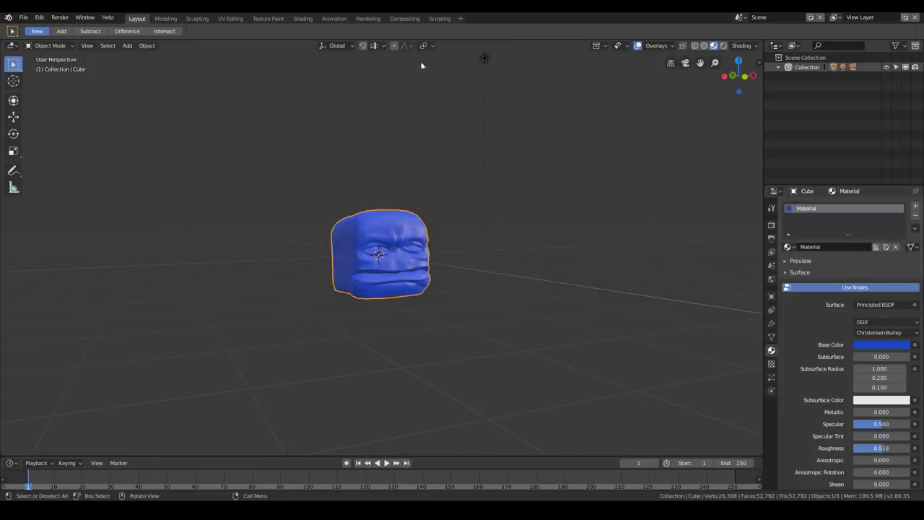
click(487, 60)
middle_drag(477, 117, 528, 138)
key(g)
click(666, 143)
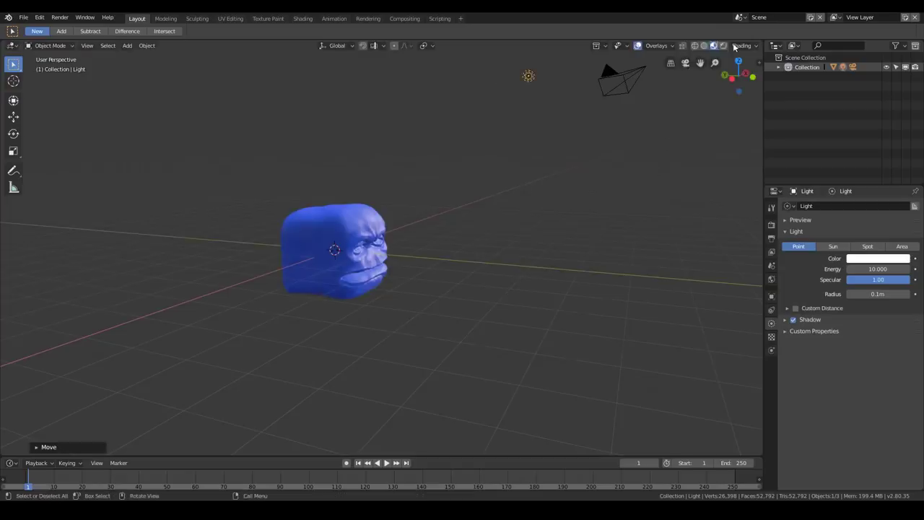
- Switch to rendered shading and move the light across the front of the head to its opposite side
click(723, 46)
middle_drag(500, 193, 360, 203)
key(g)
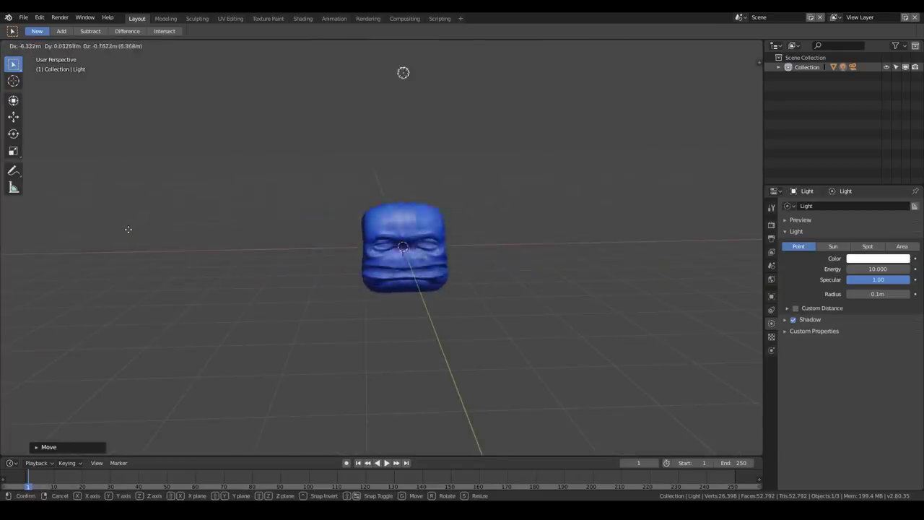
click(35, 221)
- Reposition the light above and to one side of the head and check how it lights the face
middle_drag(275, 216, 371, 249)
key(g)
click(272, 207)
scroll(371, 249, up, 5)
scroll(371, 249, down, 5)
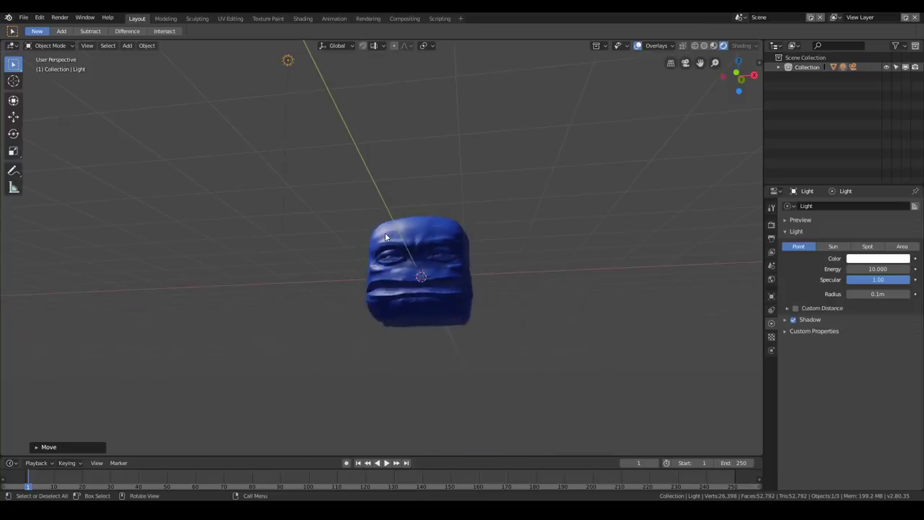